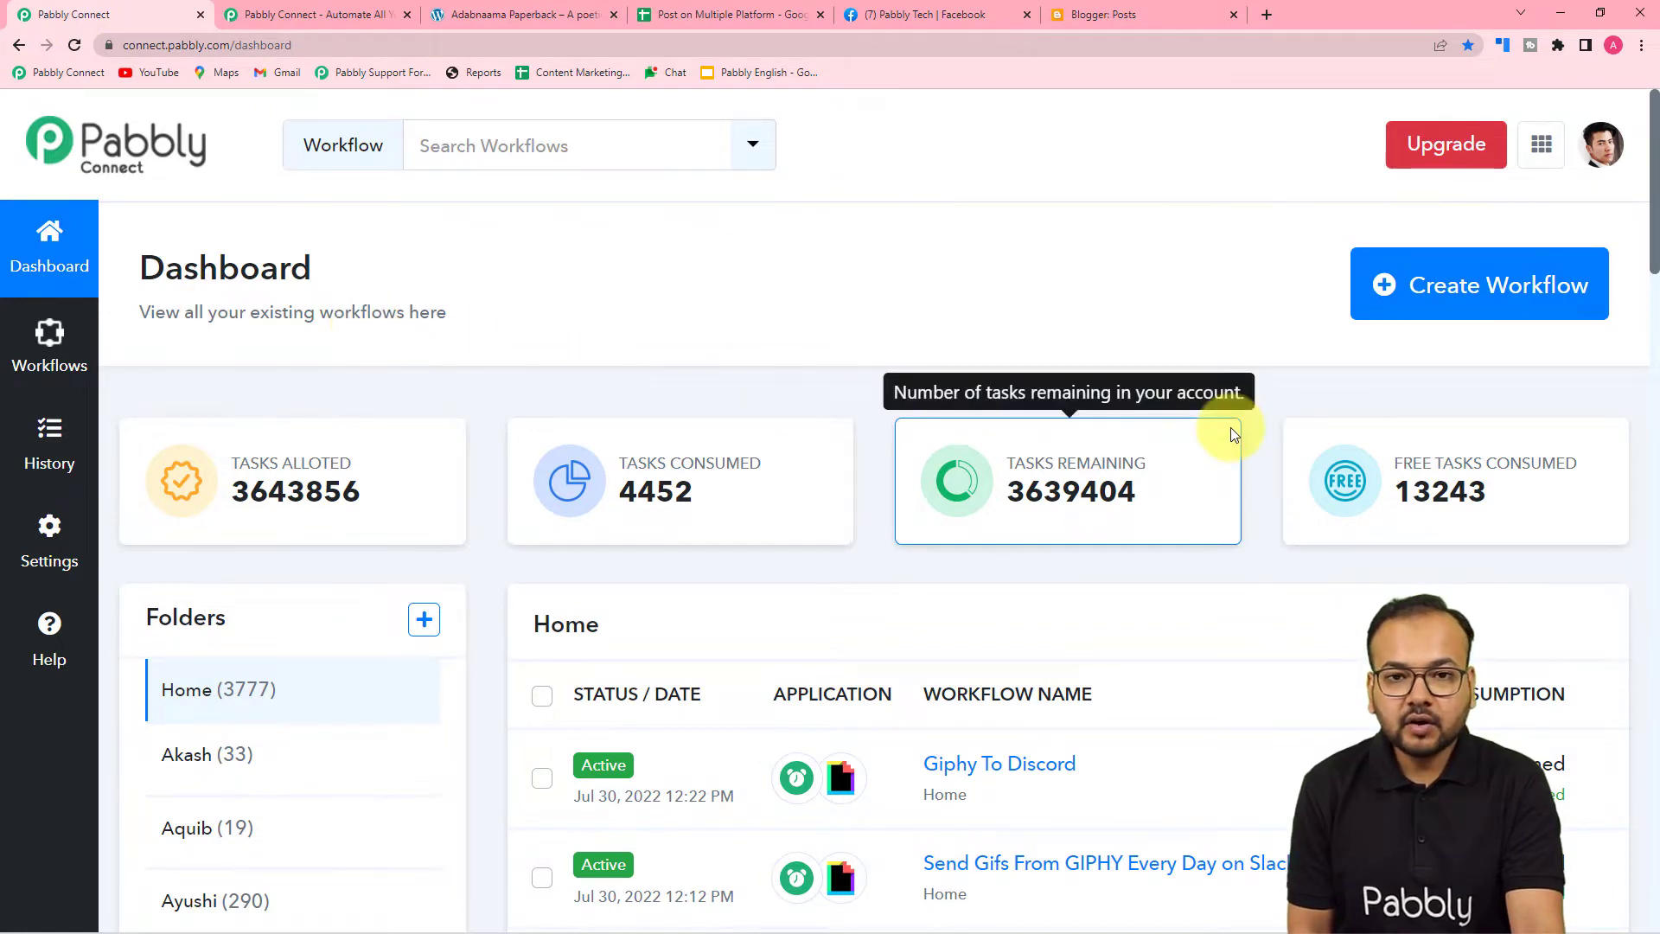
Create a new workflow named "Create posts in Multiple Social Media Accounts Automatically"
{"action": "left_click", "coordinate": [1450, 305]}
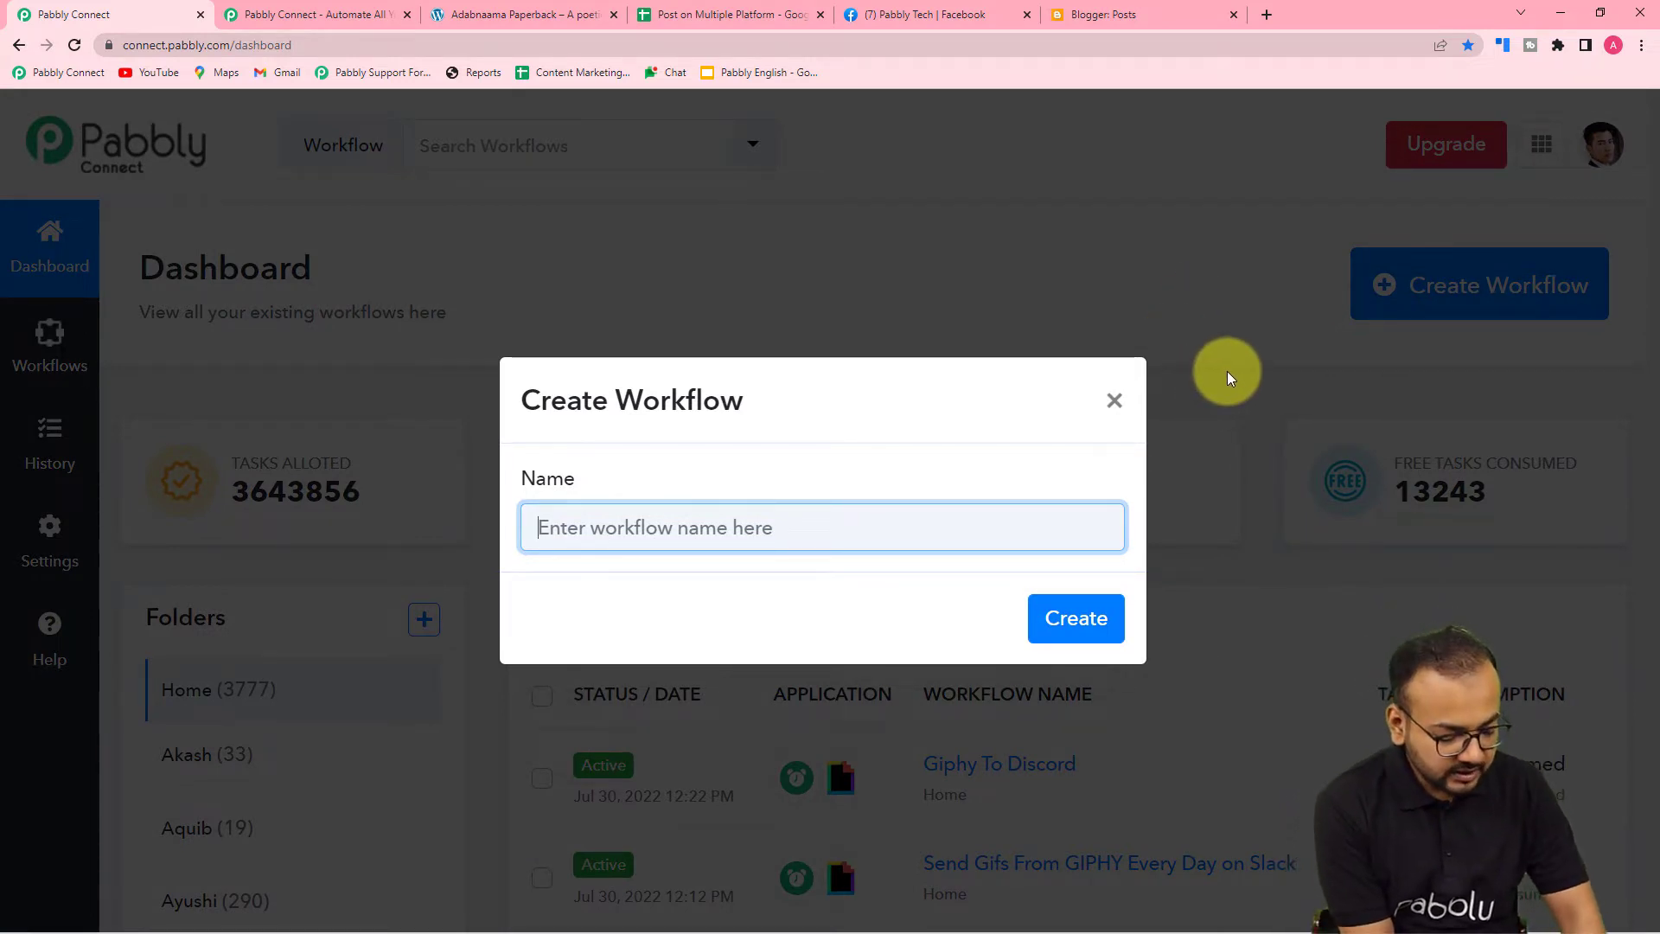
{"action": "type", "text": "Se"}
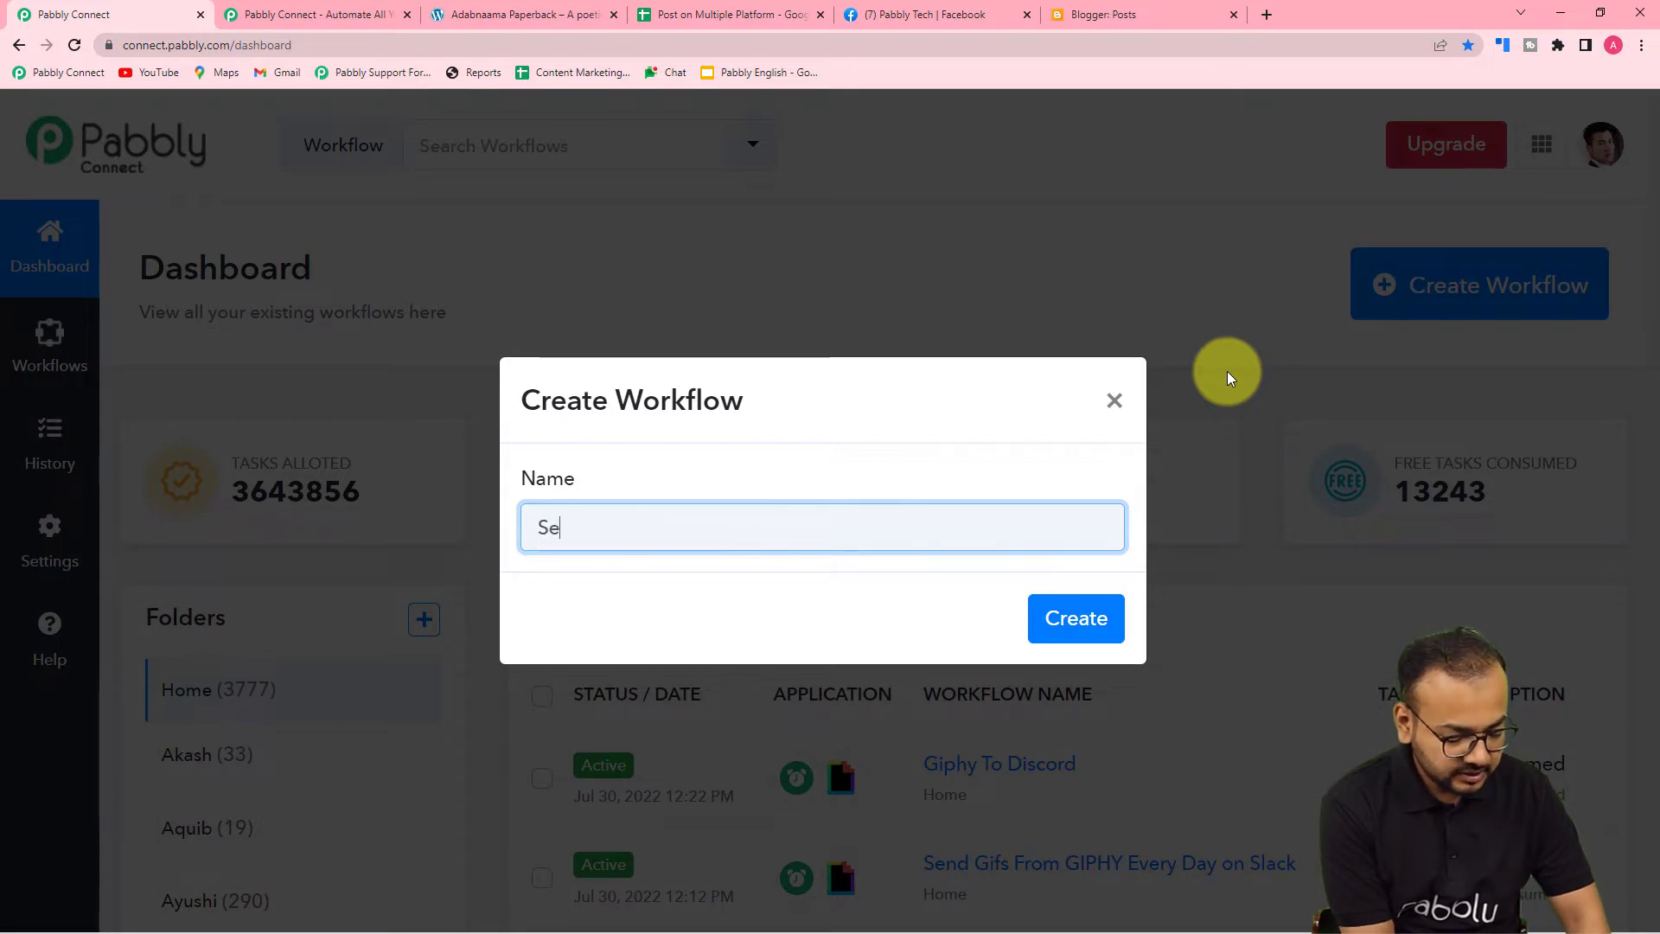
{"action": "key", "text": "BackSpace"}
{"action": "key", "text": "BackSpace"}
{"action": "key", "text": "BackSpace"}
{"action": "key", "text": "BackSpace"}
{"action": "type", "text": "Create pos"}
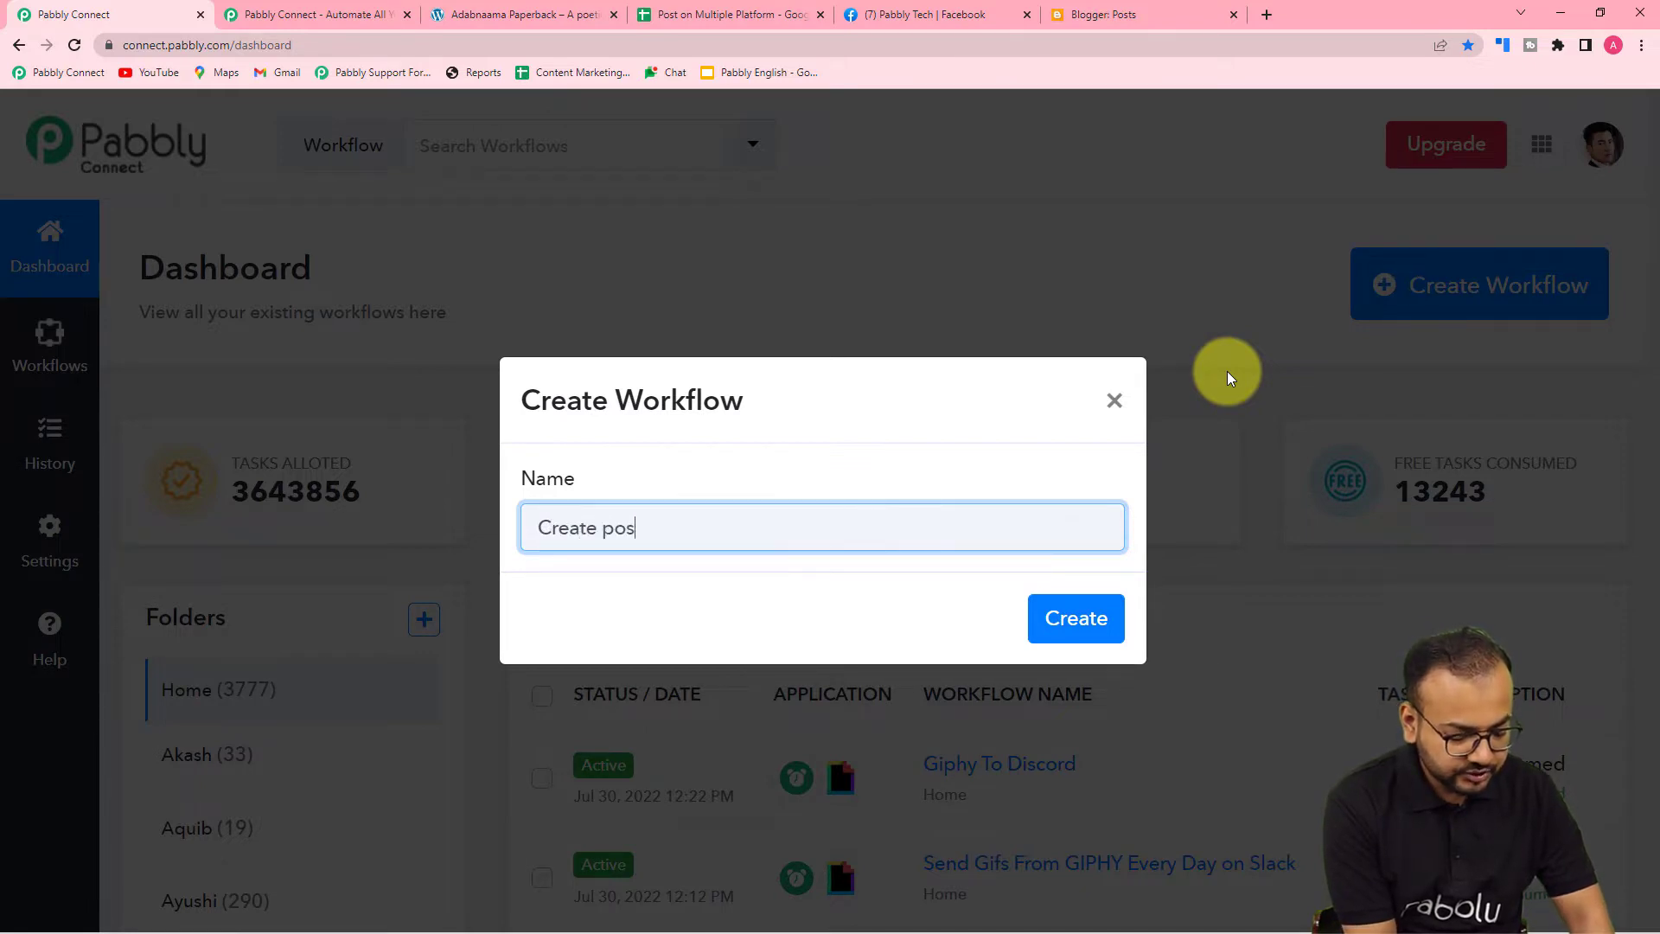
{"action": "type", "text": "ts in Multip"}
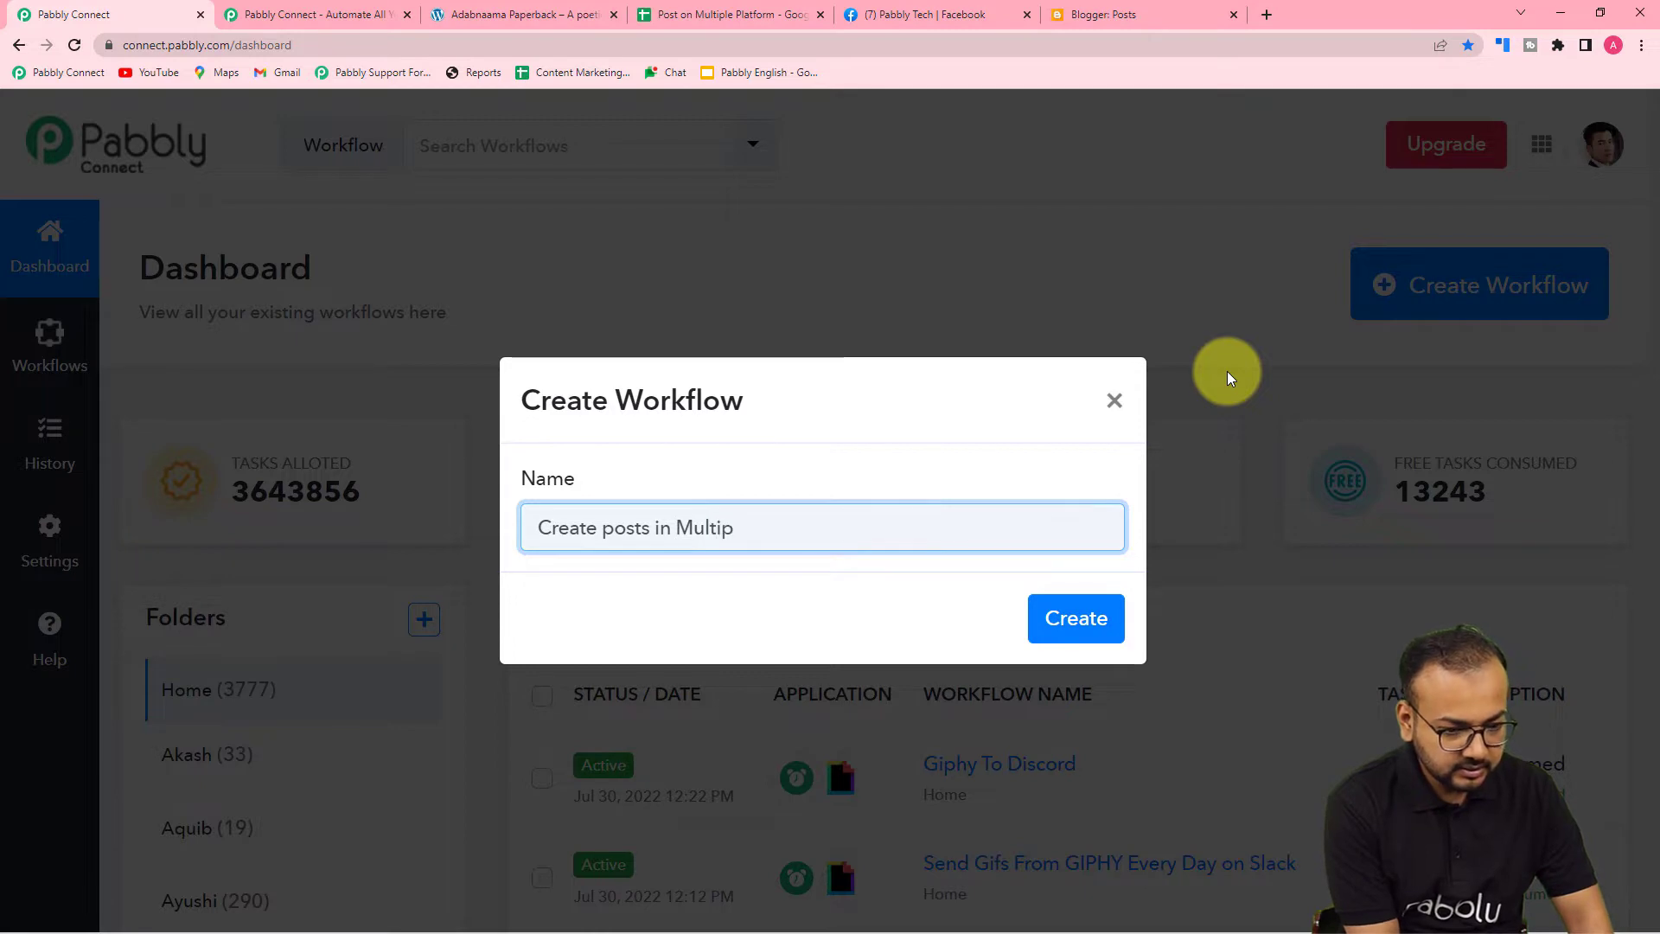
{"action": "type", "text": "le Social Media "}
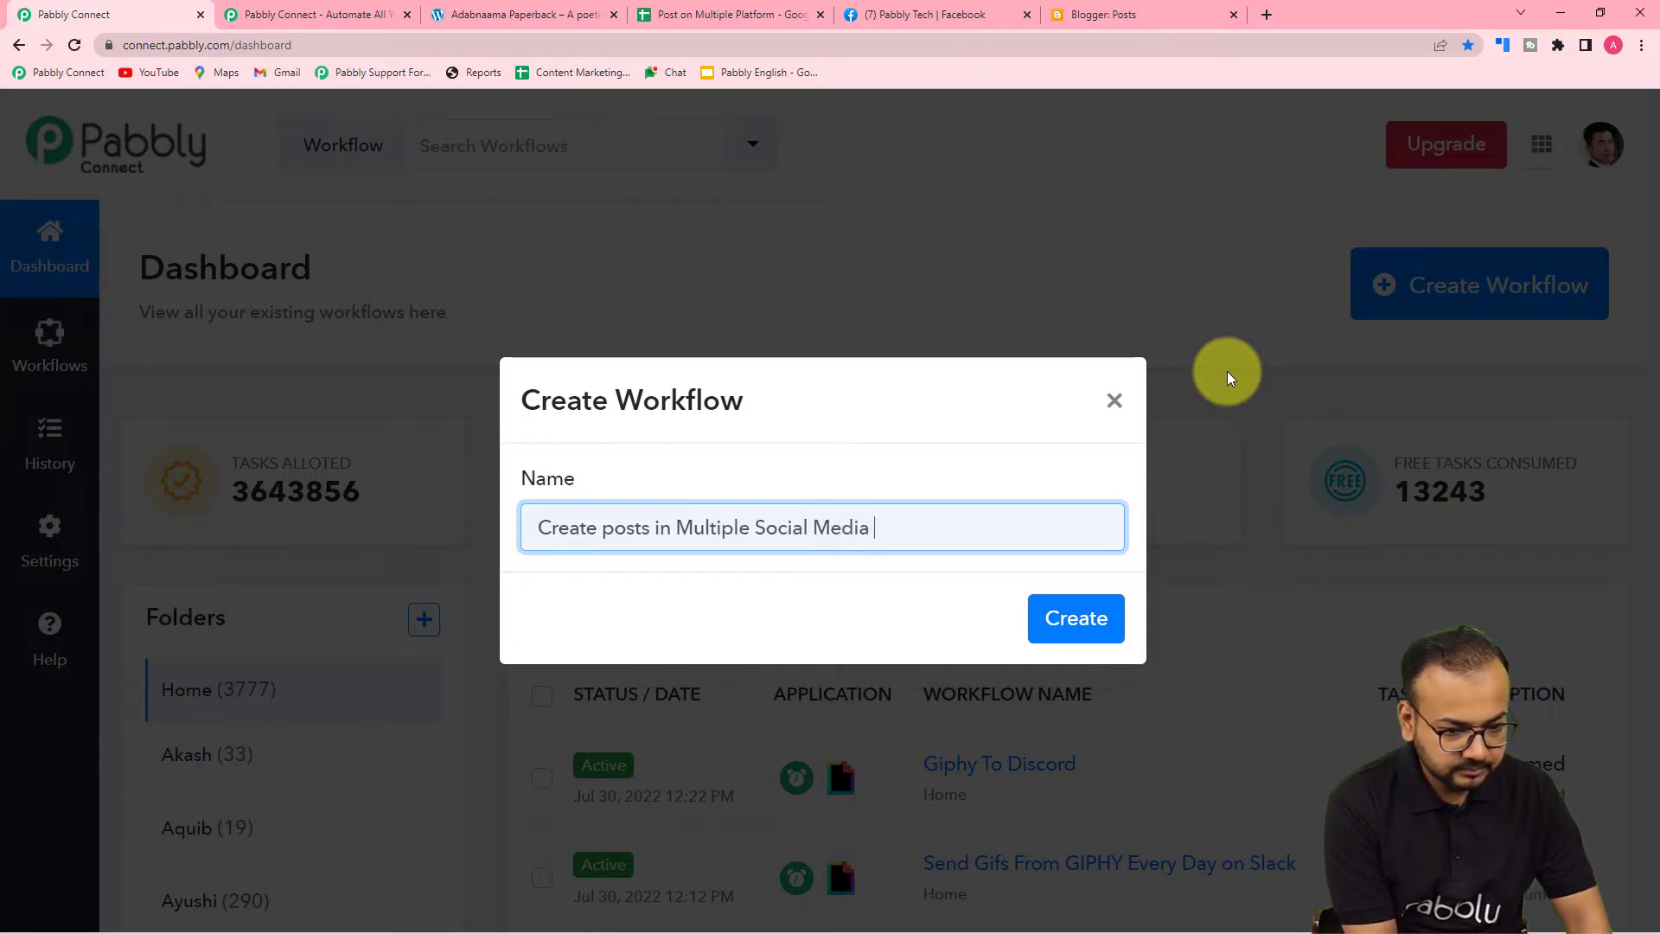
{"action": "type", "text": "Accounts Automatically"}
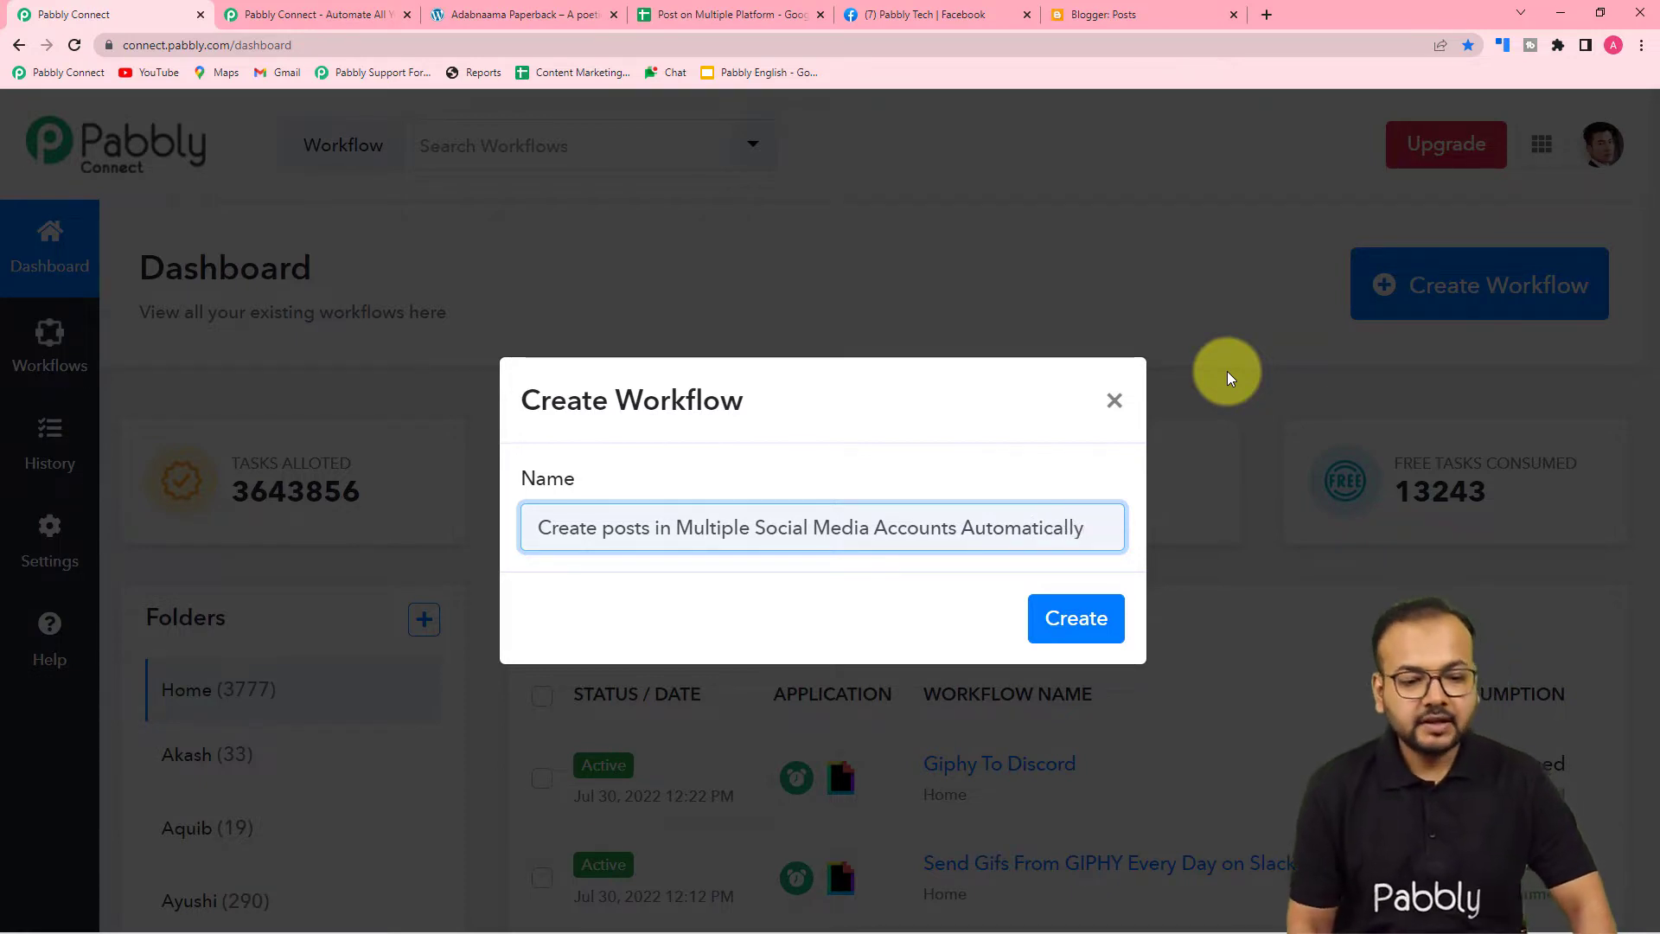
{"action": "left_click", "coordinate": [1076, 620]}
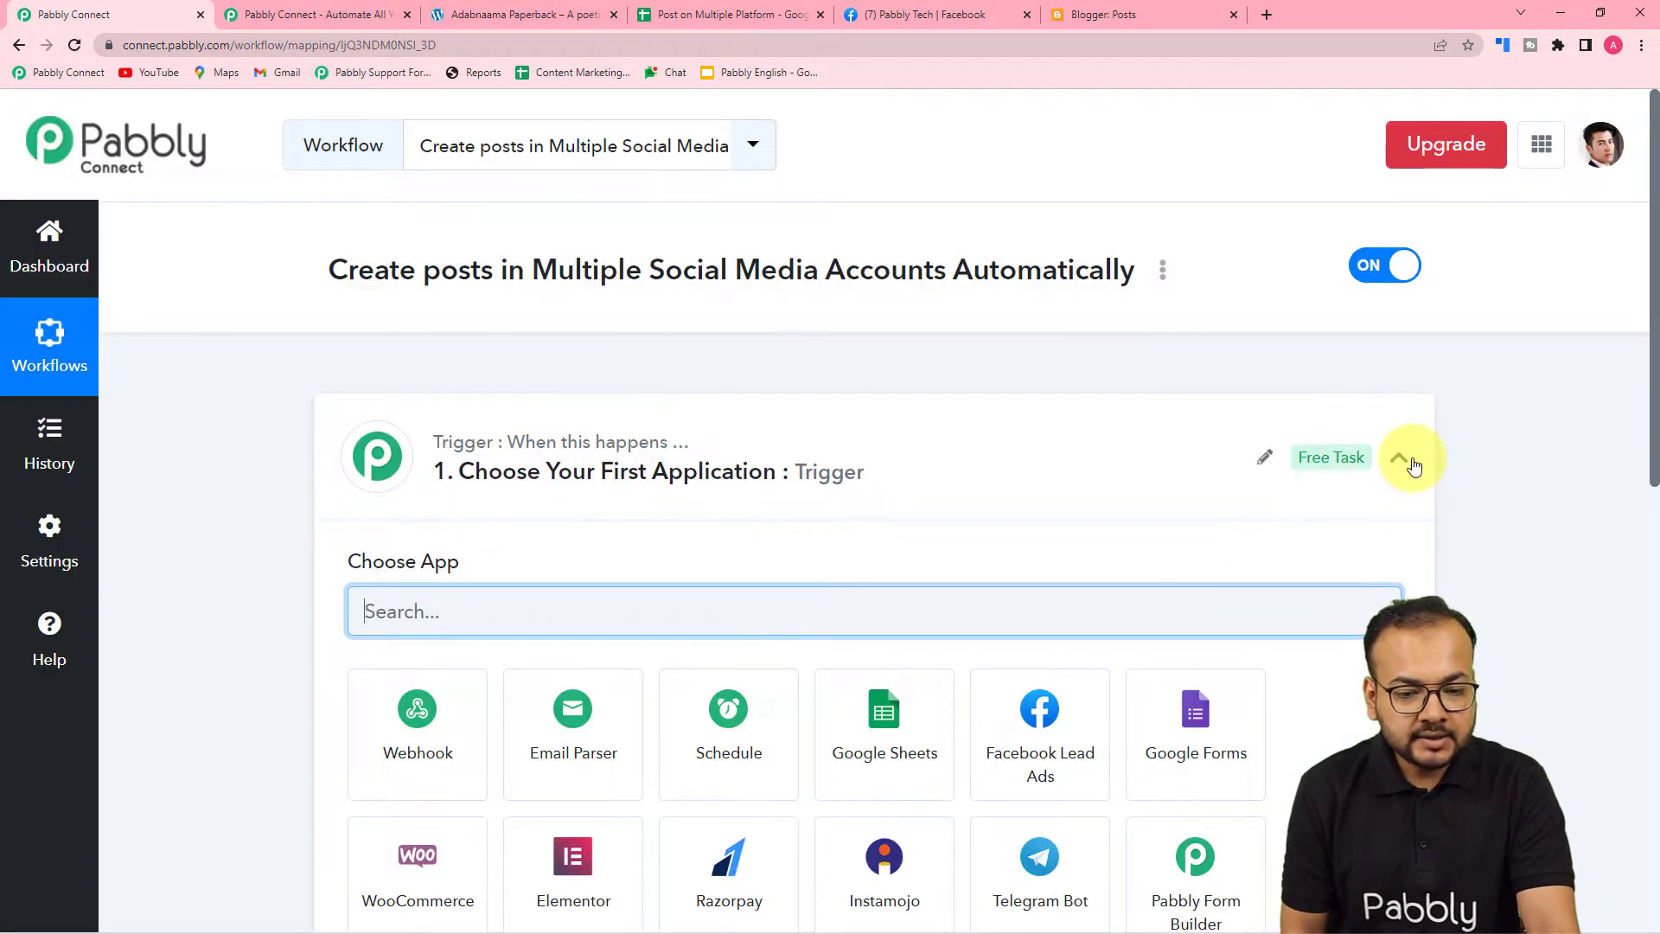
Set the workflow's trigger application to WordPress with New Post Published as the trigger event
{"action": "left_click", "coordinate": [1409, 462]}
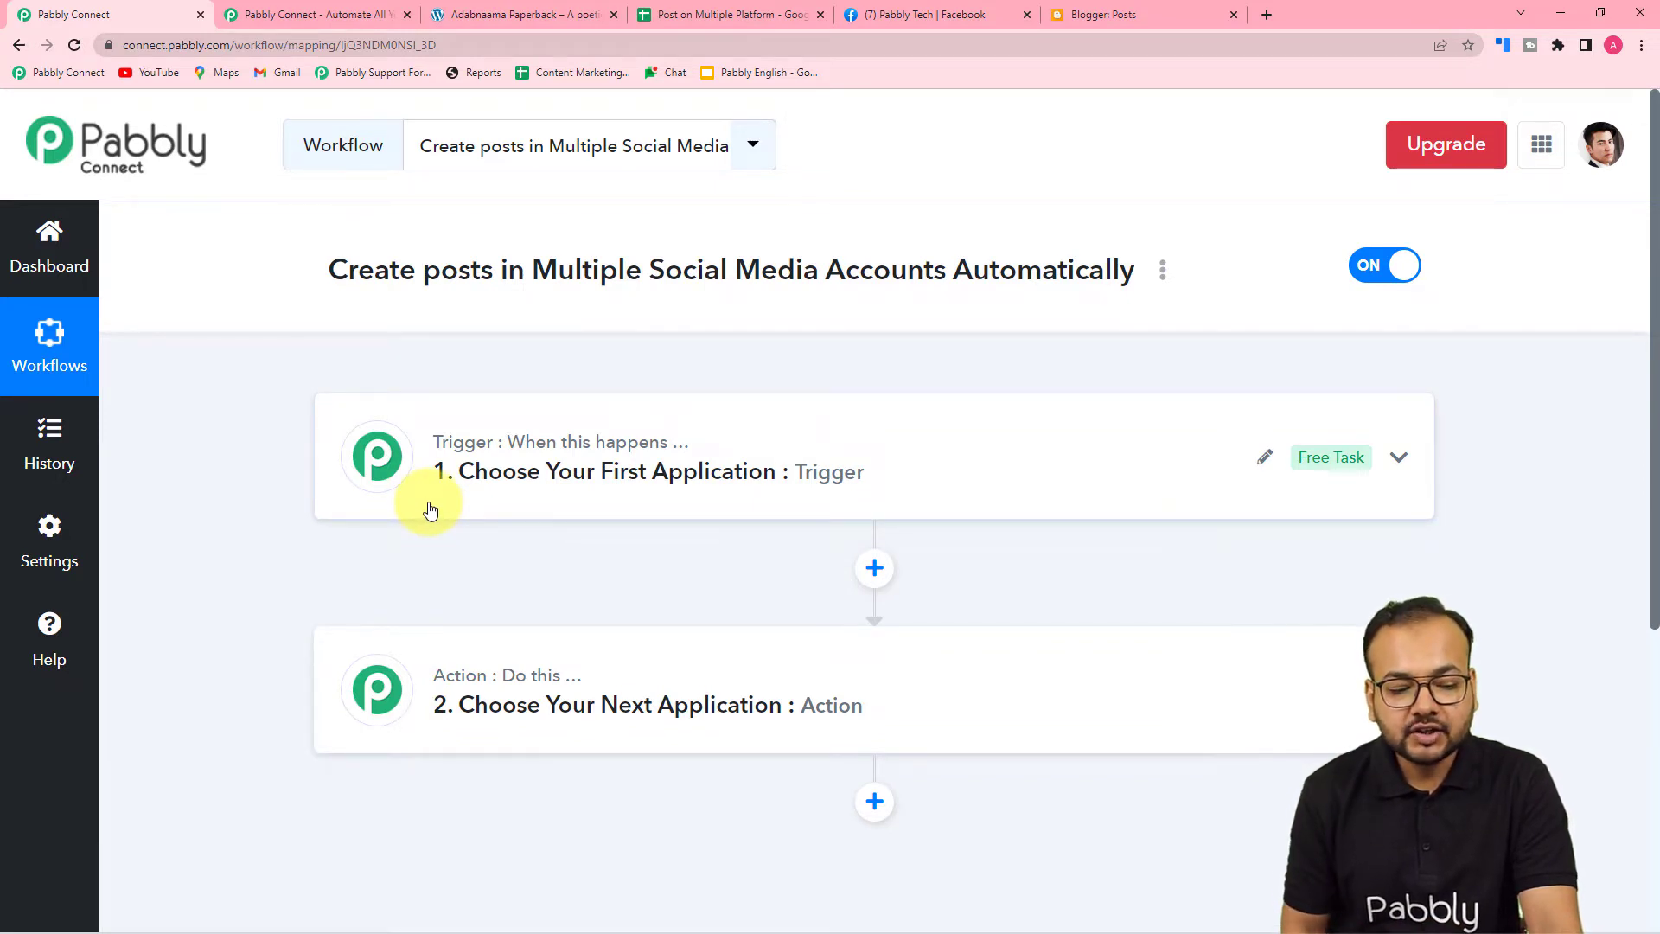
{"action": "mouse_move", "coordinate": [501, 691]}
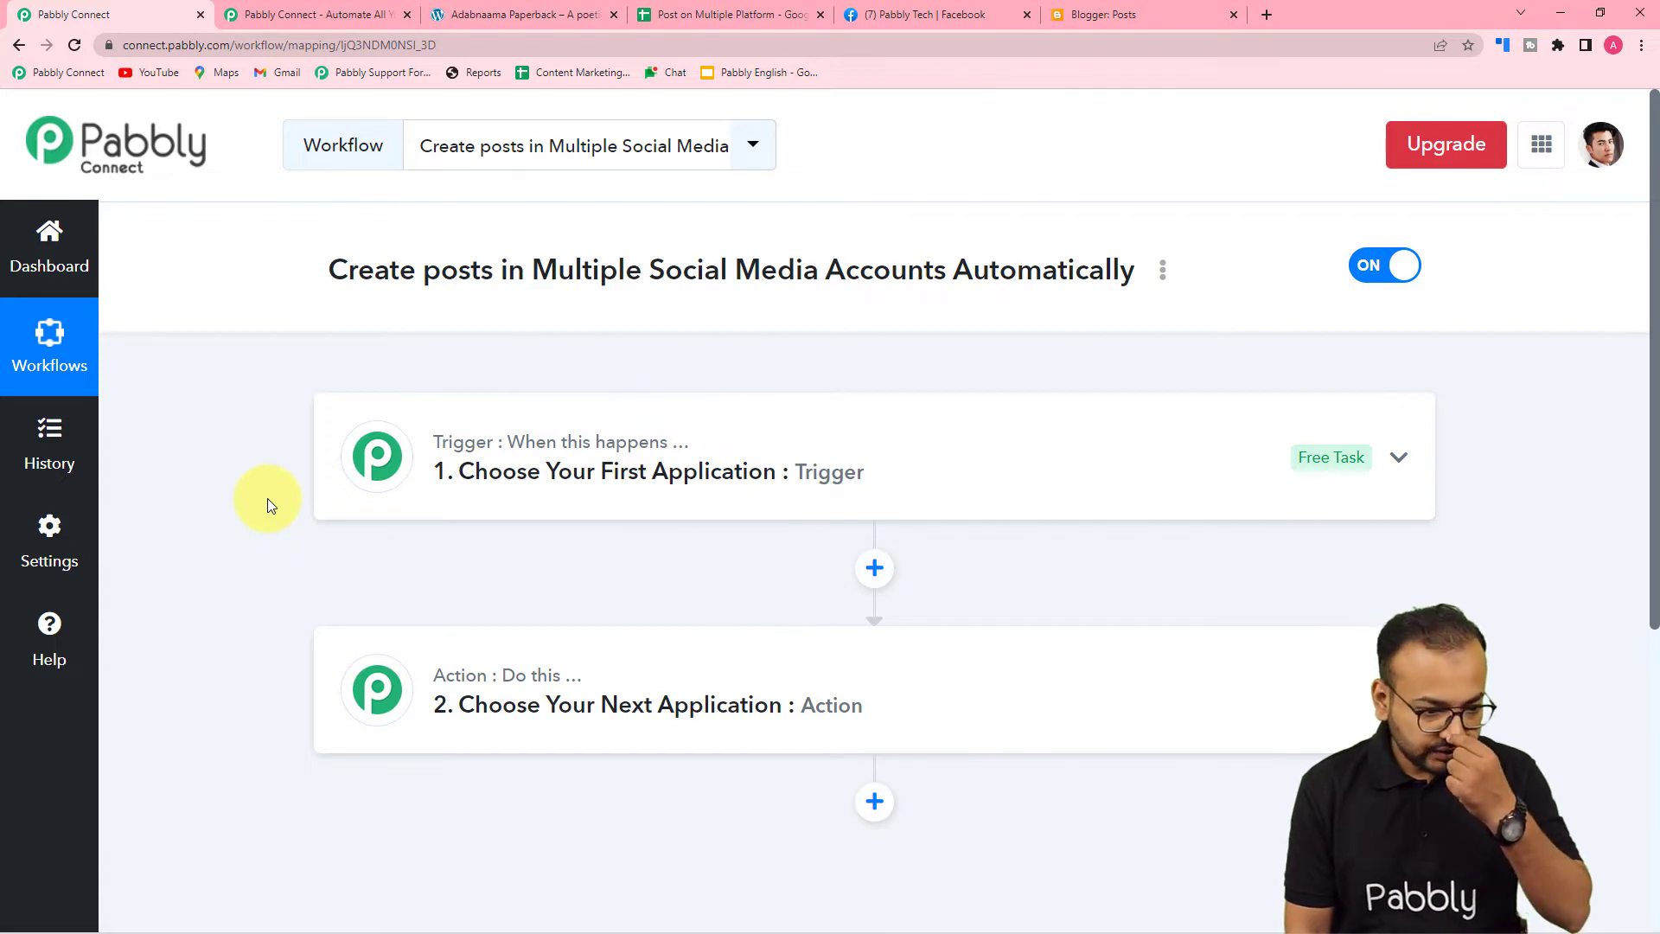
{"action": "left_click", "coordinate": [508, 485]}
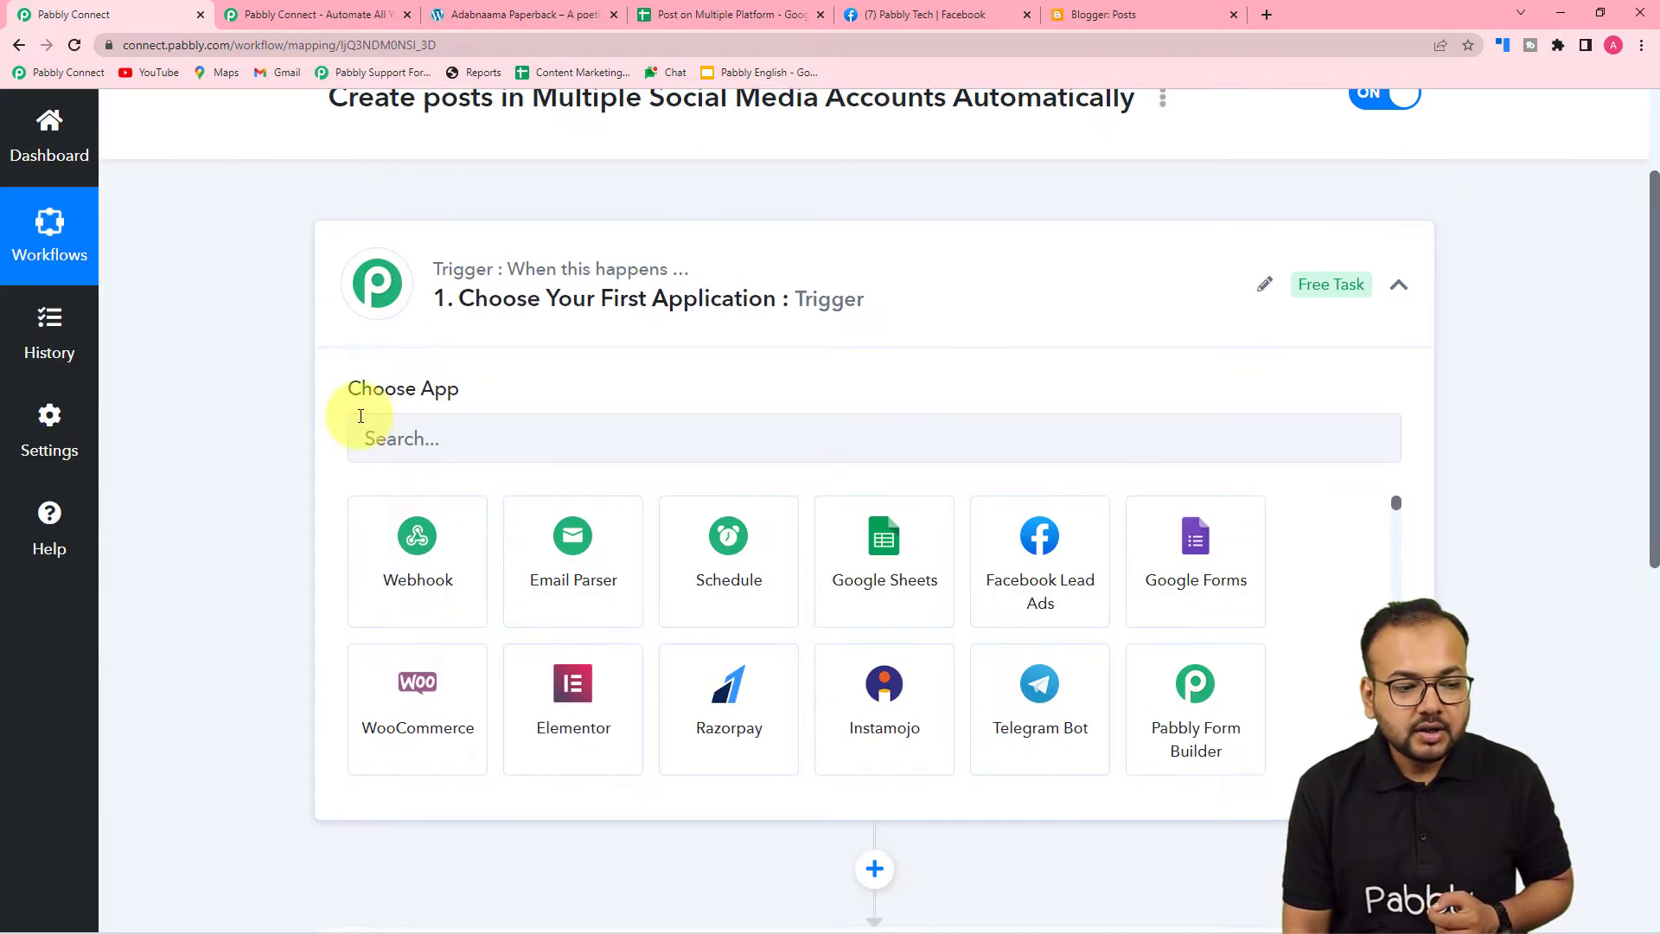
{"action": "left_click", "coordinate": [511, 439]}
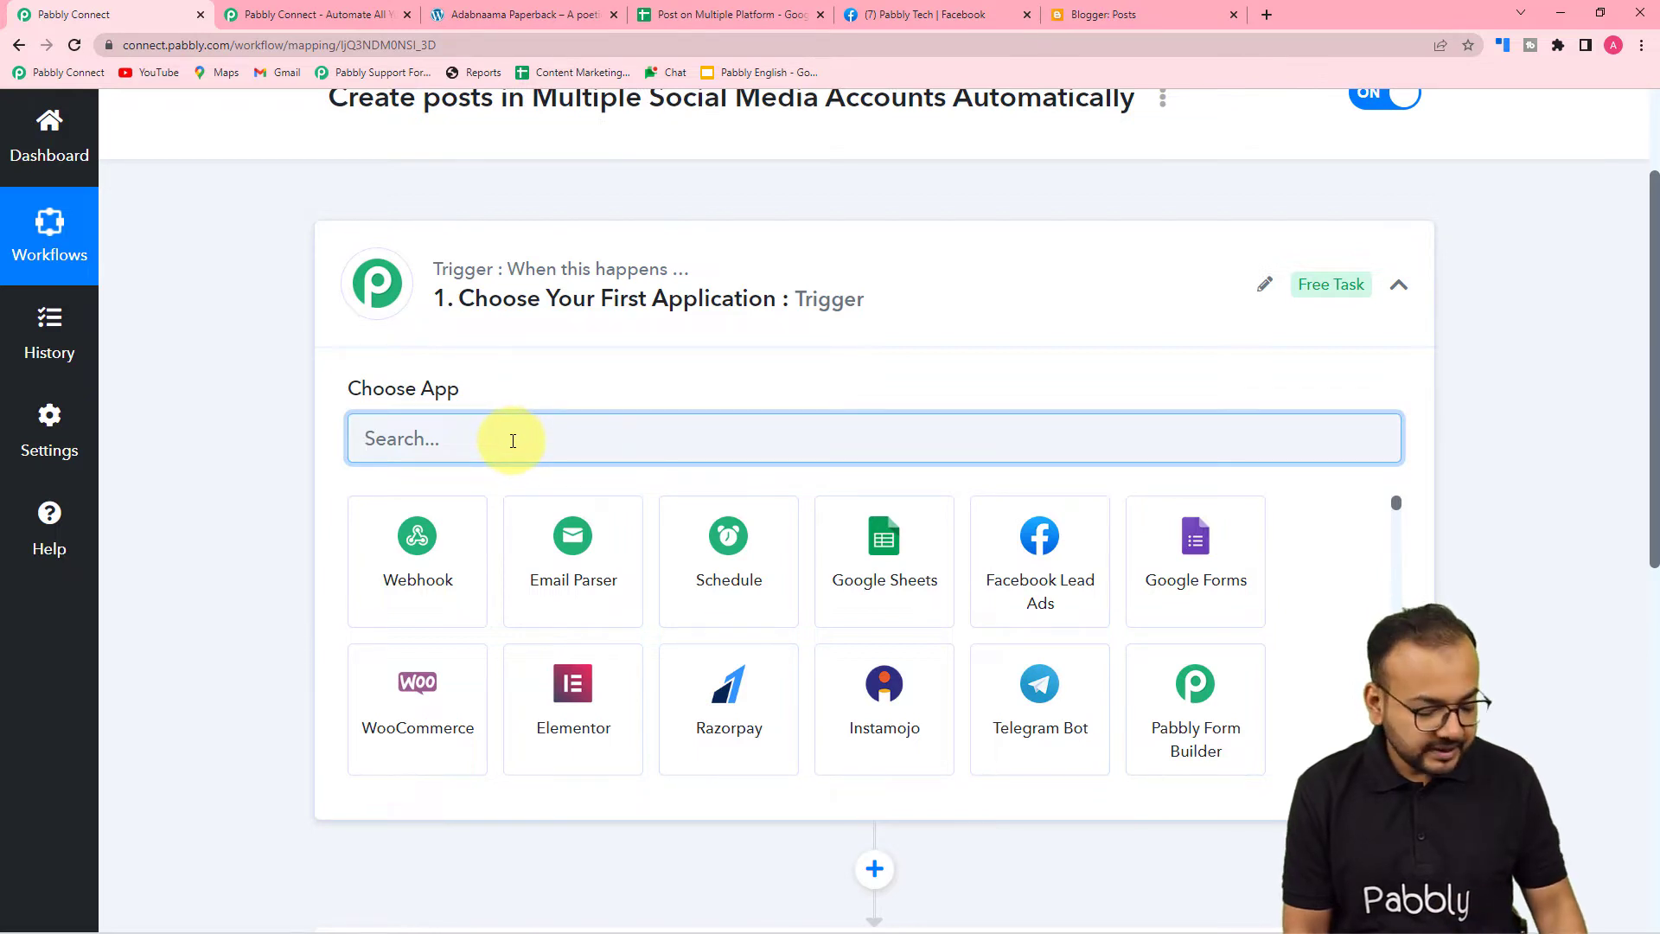
{"action": "type", "text": "wor"}
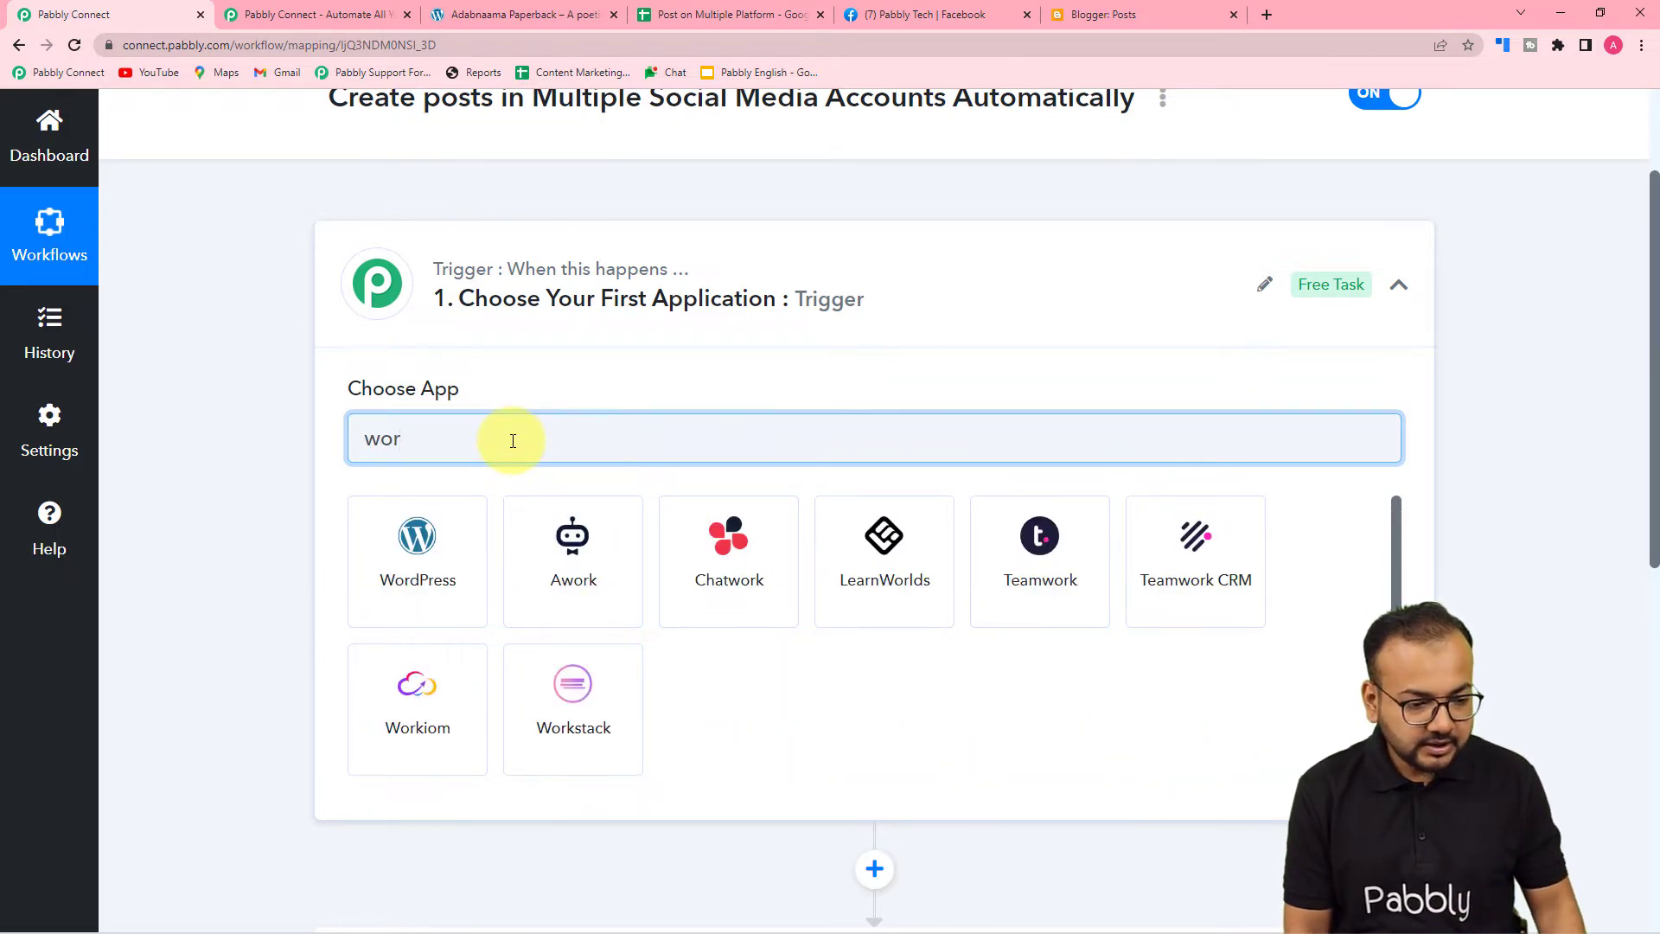
{"action": "left_click", "coordinate": [415, 572]}
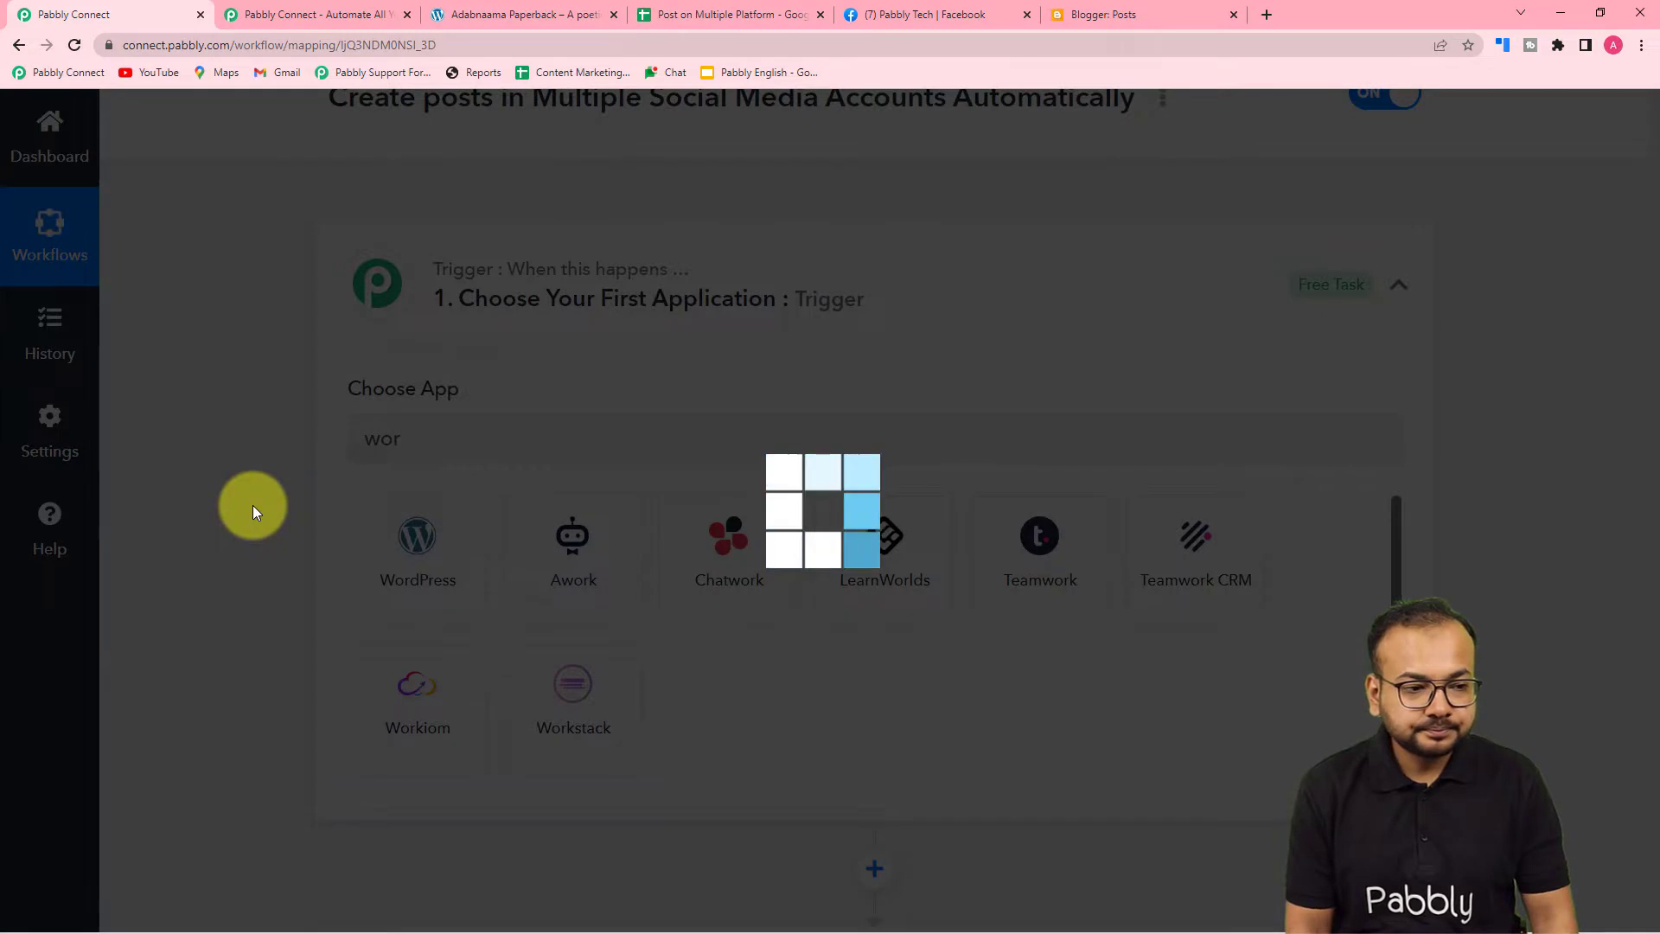
{"action": "scroll", "coordinate": [468, 535], "scroll_direction": "down", "scroll_amount": 2}
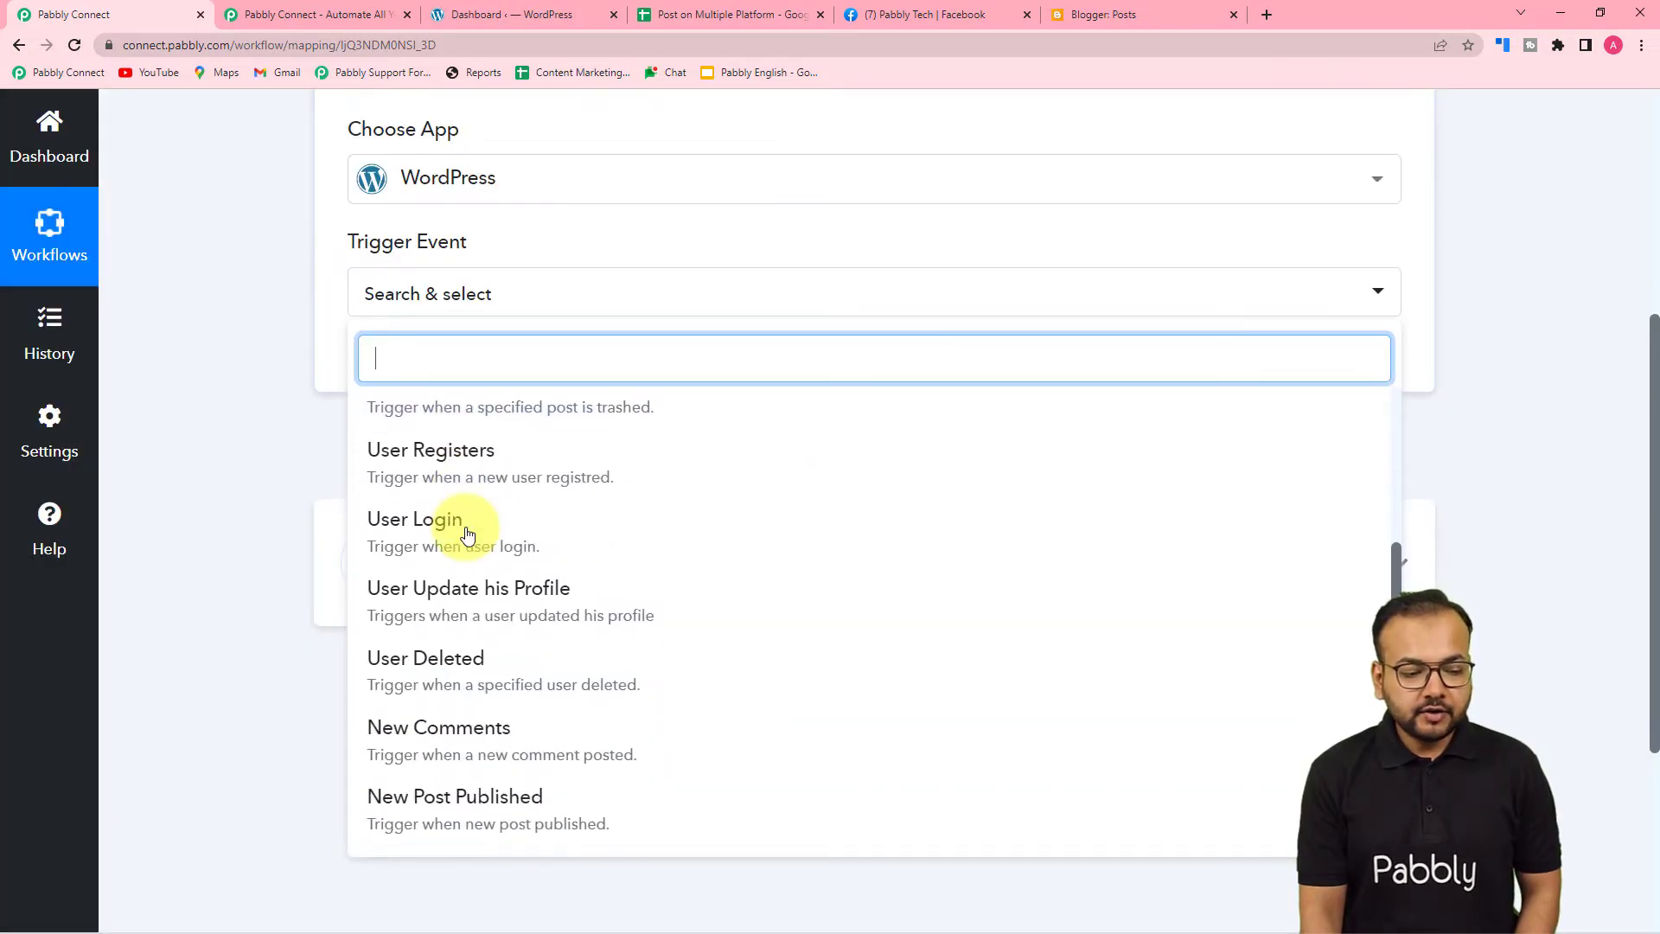
{"action": "left_click", "coordinate": [516, 826]}
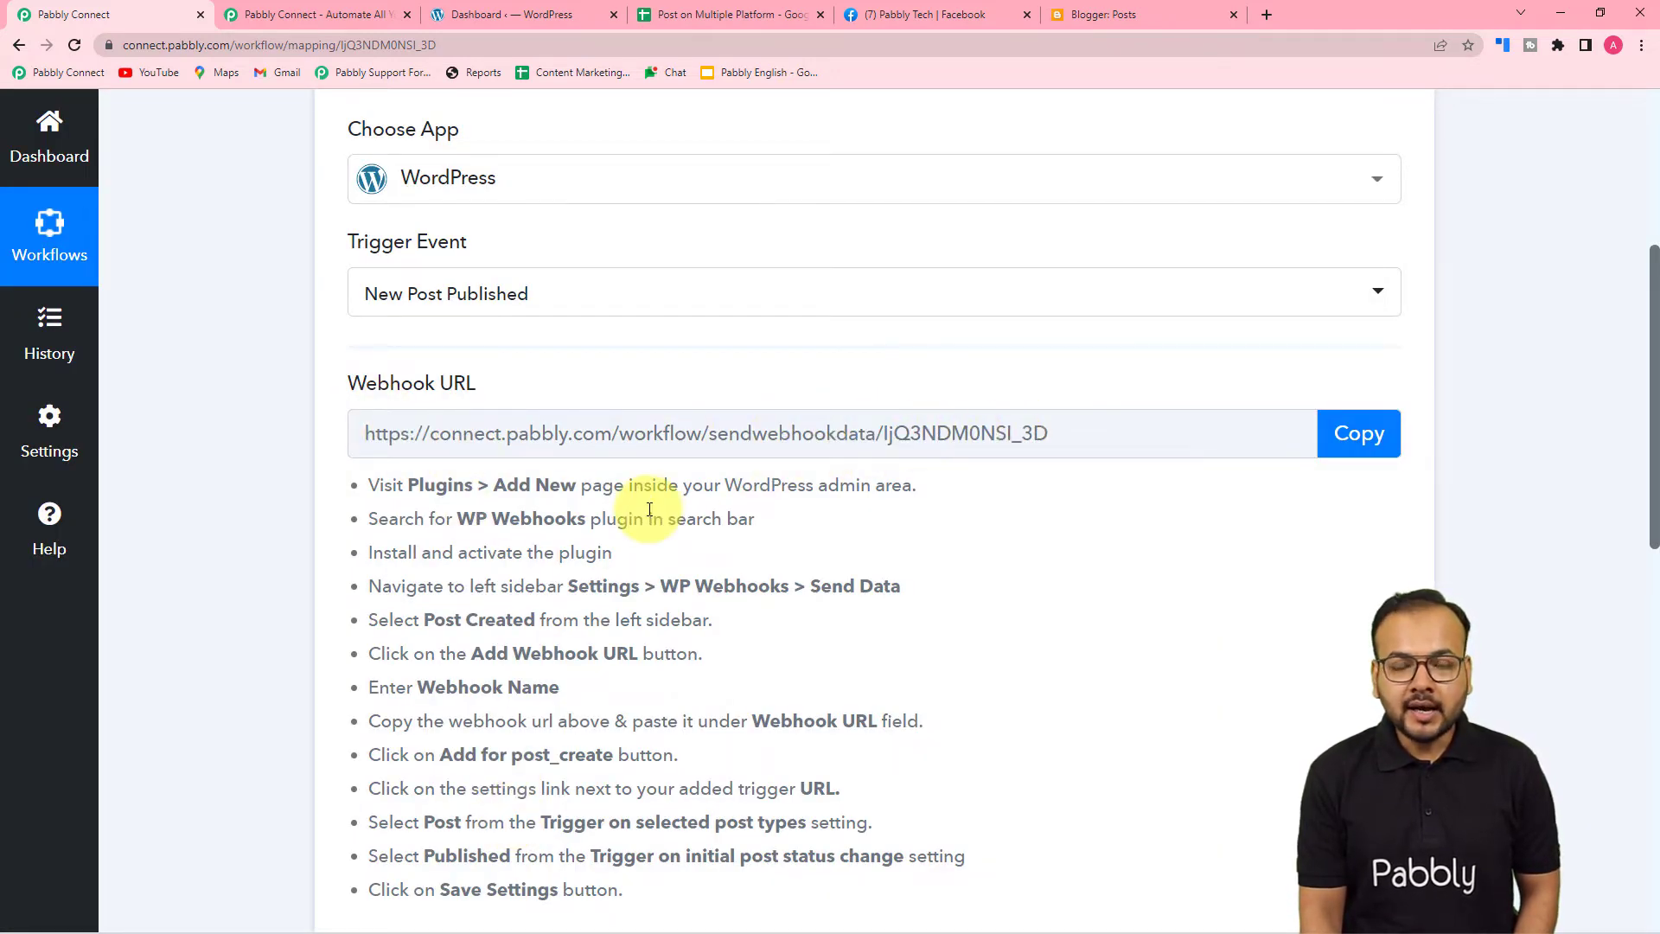
Switch to the WordPress admin dashboard and open the page for adding new plugins
{"action": "scroll", "coordinate": [649, 509], "scroll_direction": "down", "scroll_amount": 1}
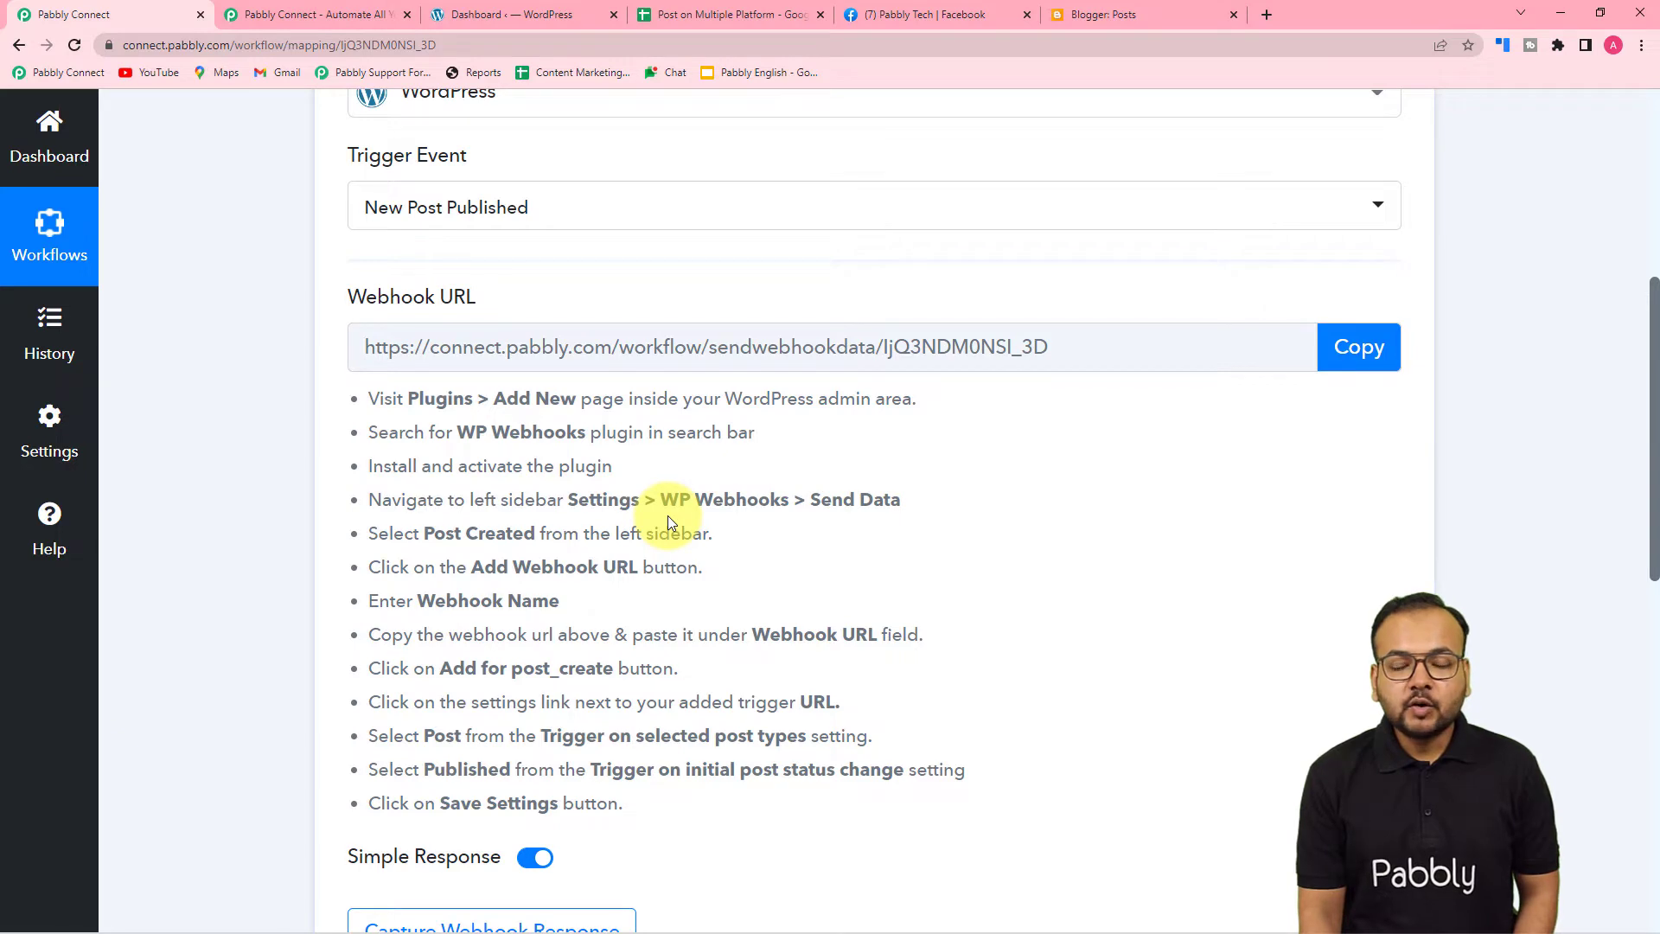
{"action": "scroll", "coordinate": [668, 515], "scroll_direction": "down", "scroll_amount": 2}
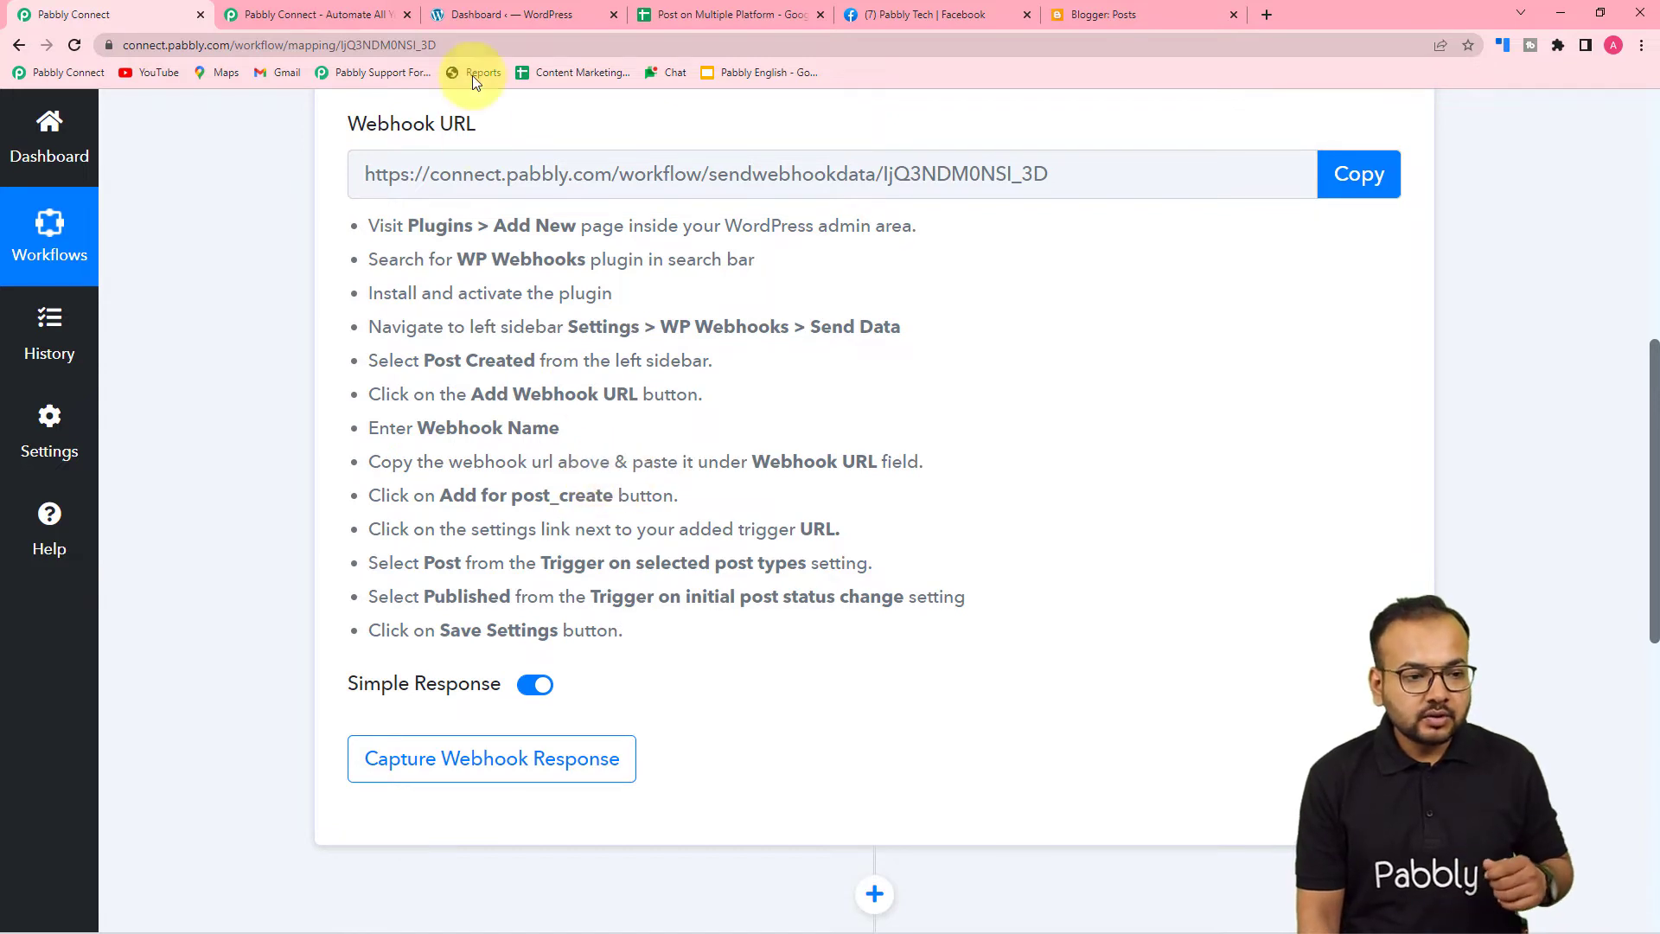
{"action": "left_click", "coordinate": [500, 12]}
{"action": "mouse_move", "coordinate": [87, 131]}
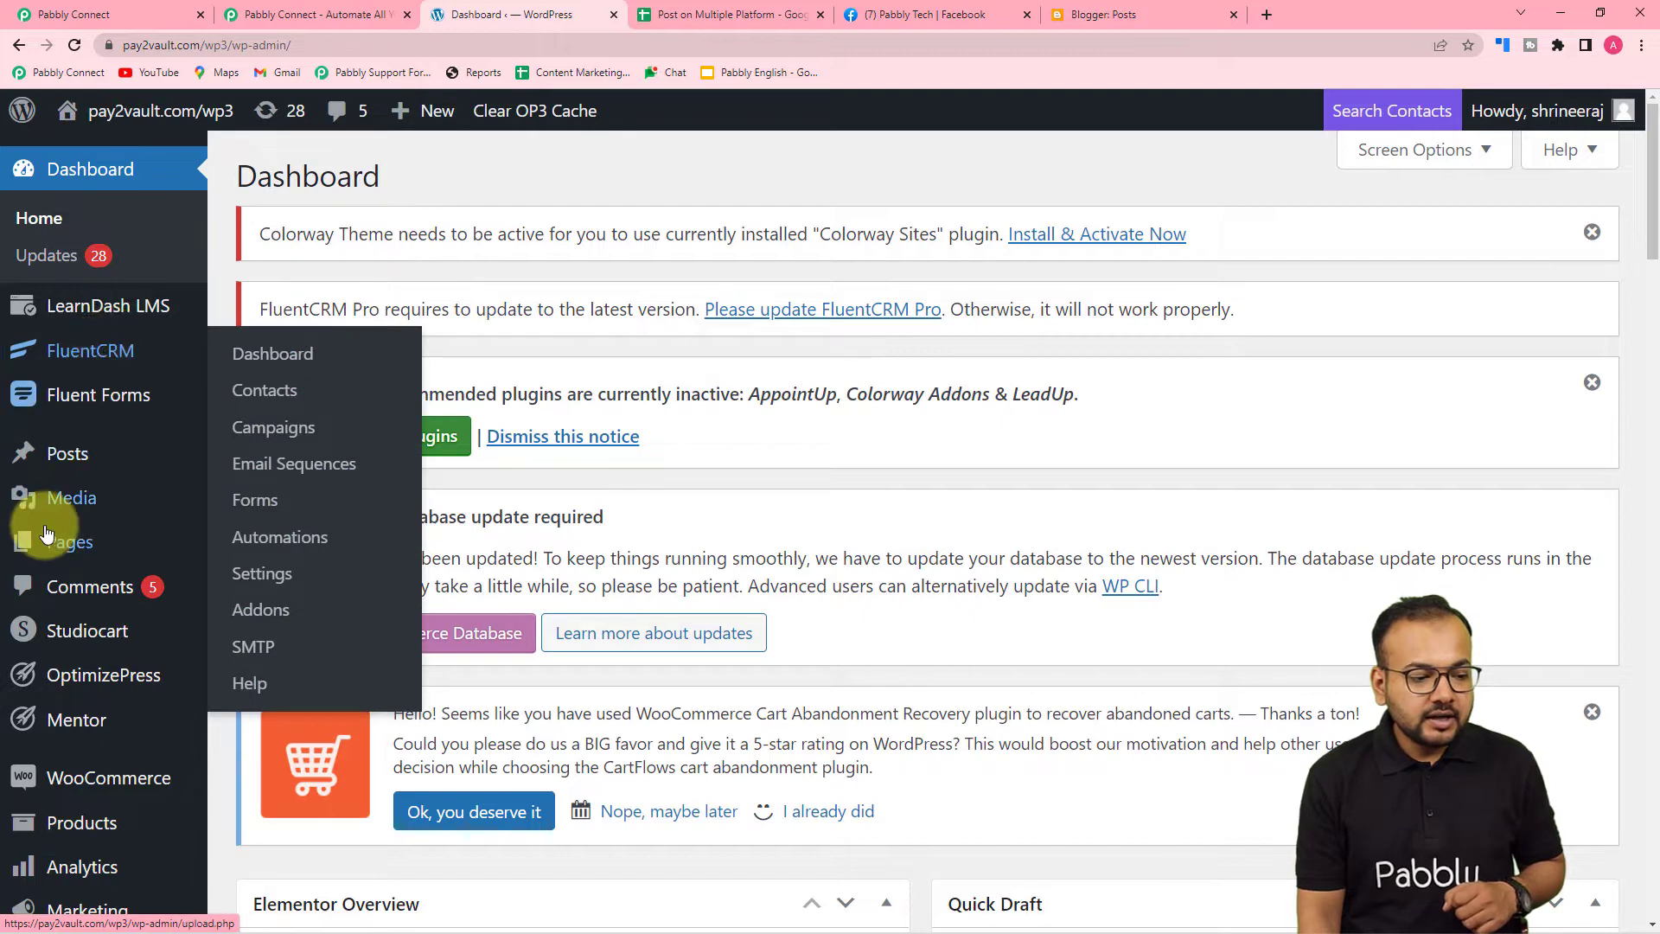
{"action": "mouse_move", "coordinate": [46, 532]}
{"action": "scroll", "coordinate": [47, 532], "scroll_direction": "down", "scroll_amount": 4}
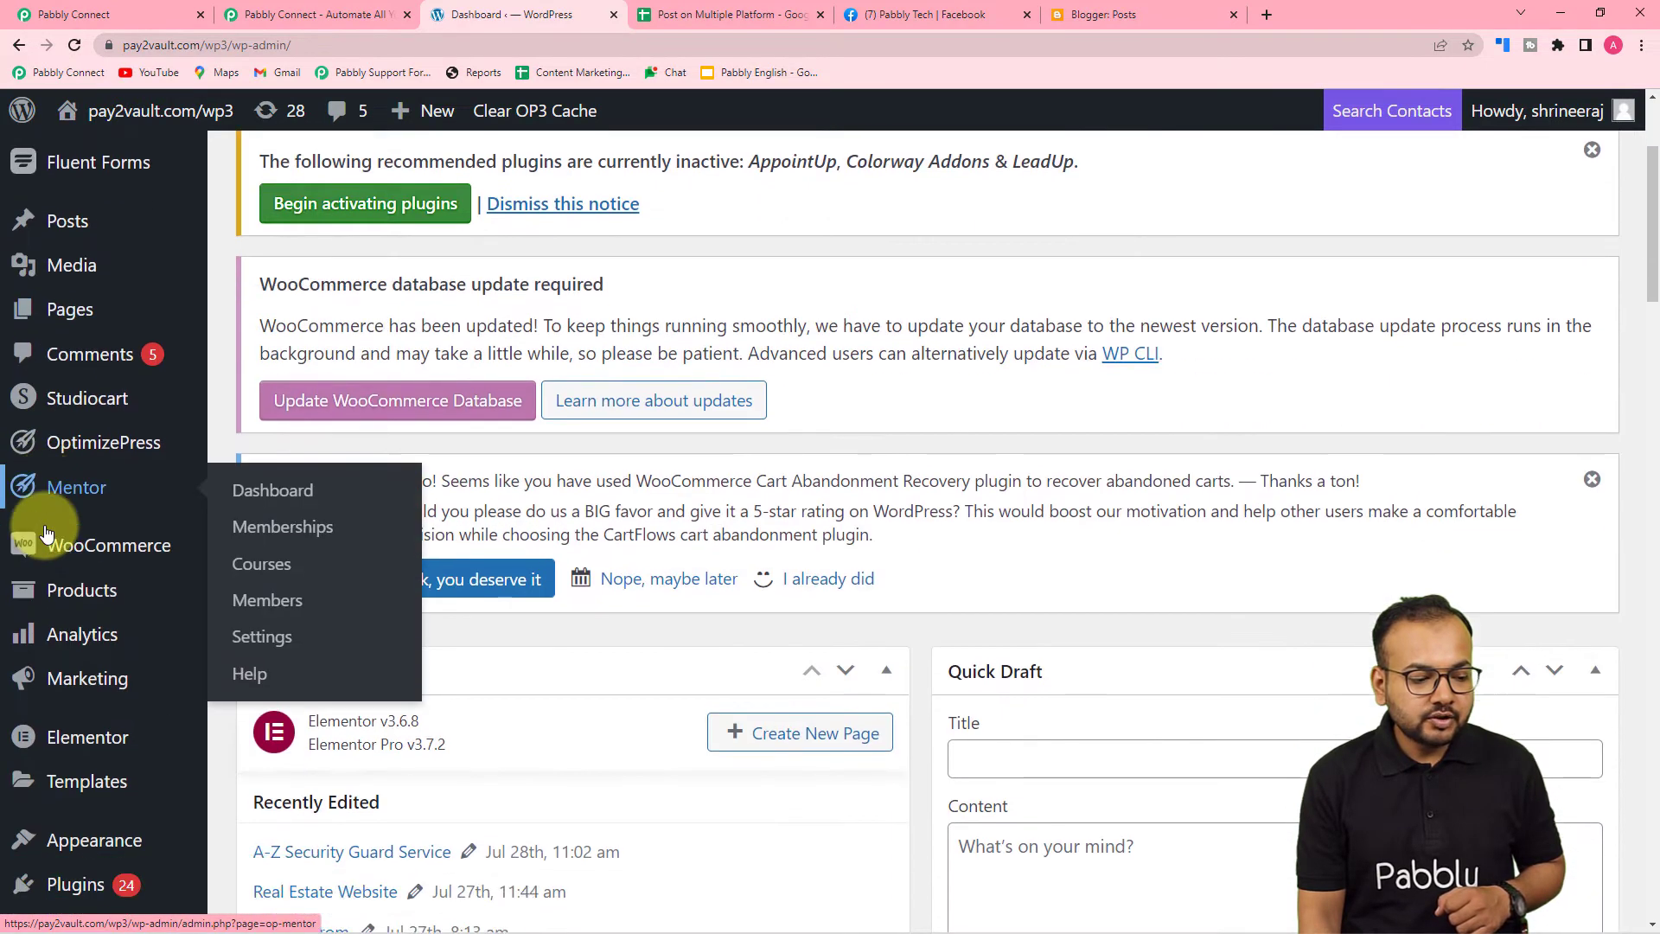
{"action": "scroll", "coordinate": [46, 532], "scroll_direction": "up", "scroll_amount": 4}
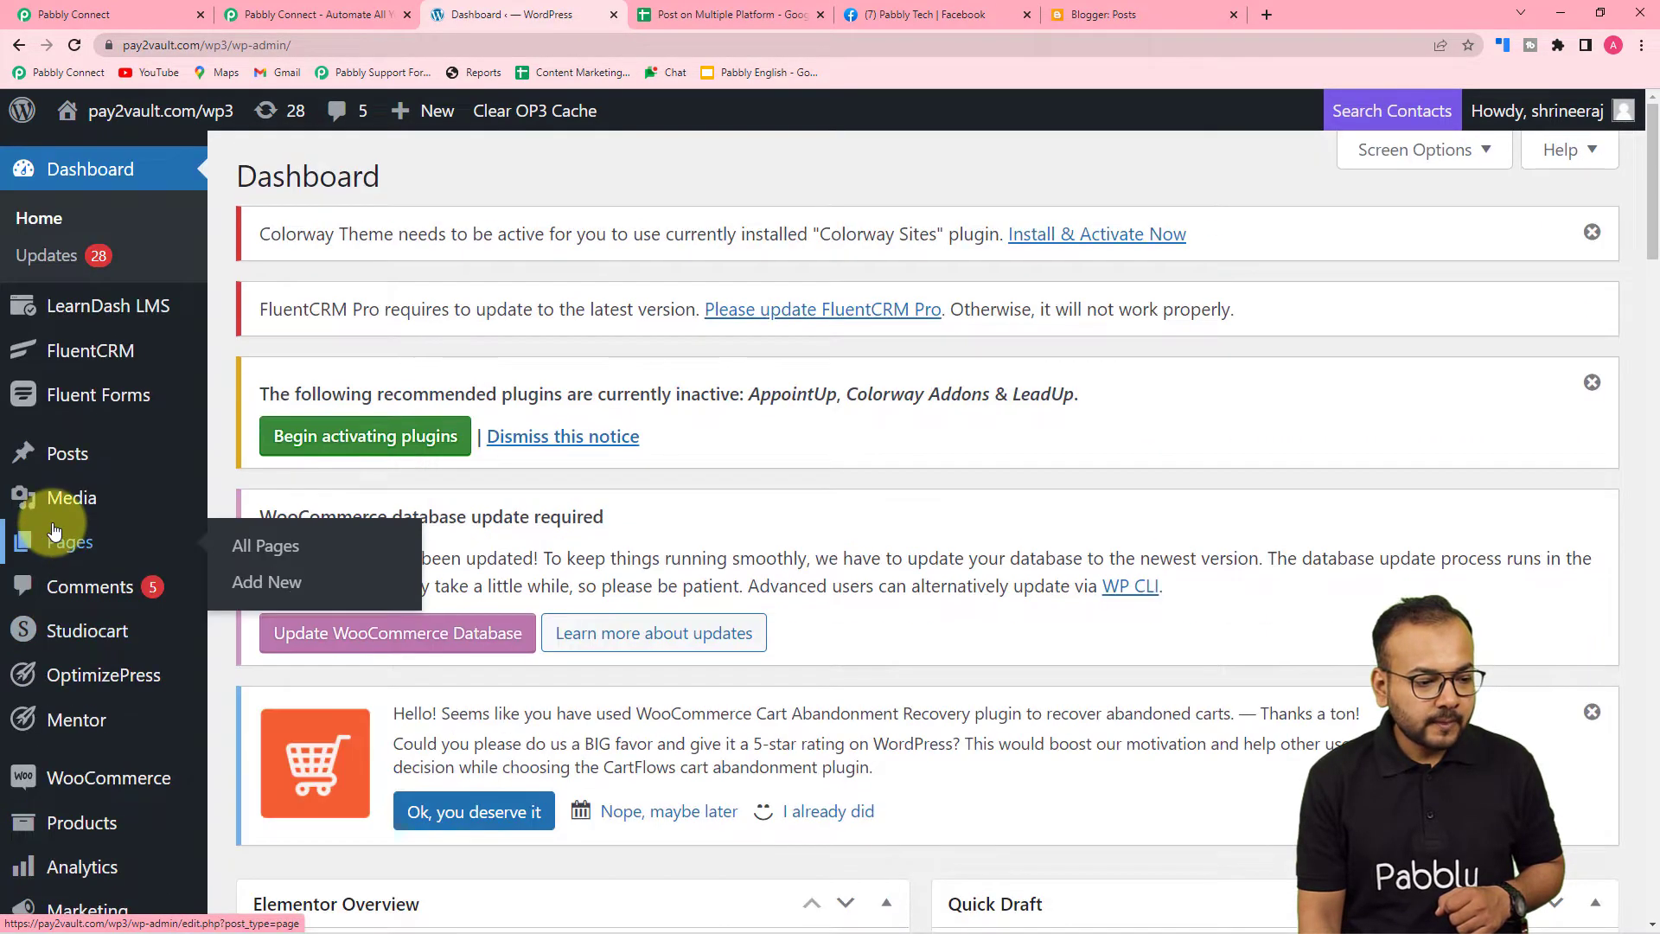
{"action": "scroll", "coordinate": [53, 531], "scroll_direction": "down", "scroll_amount": 5}
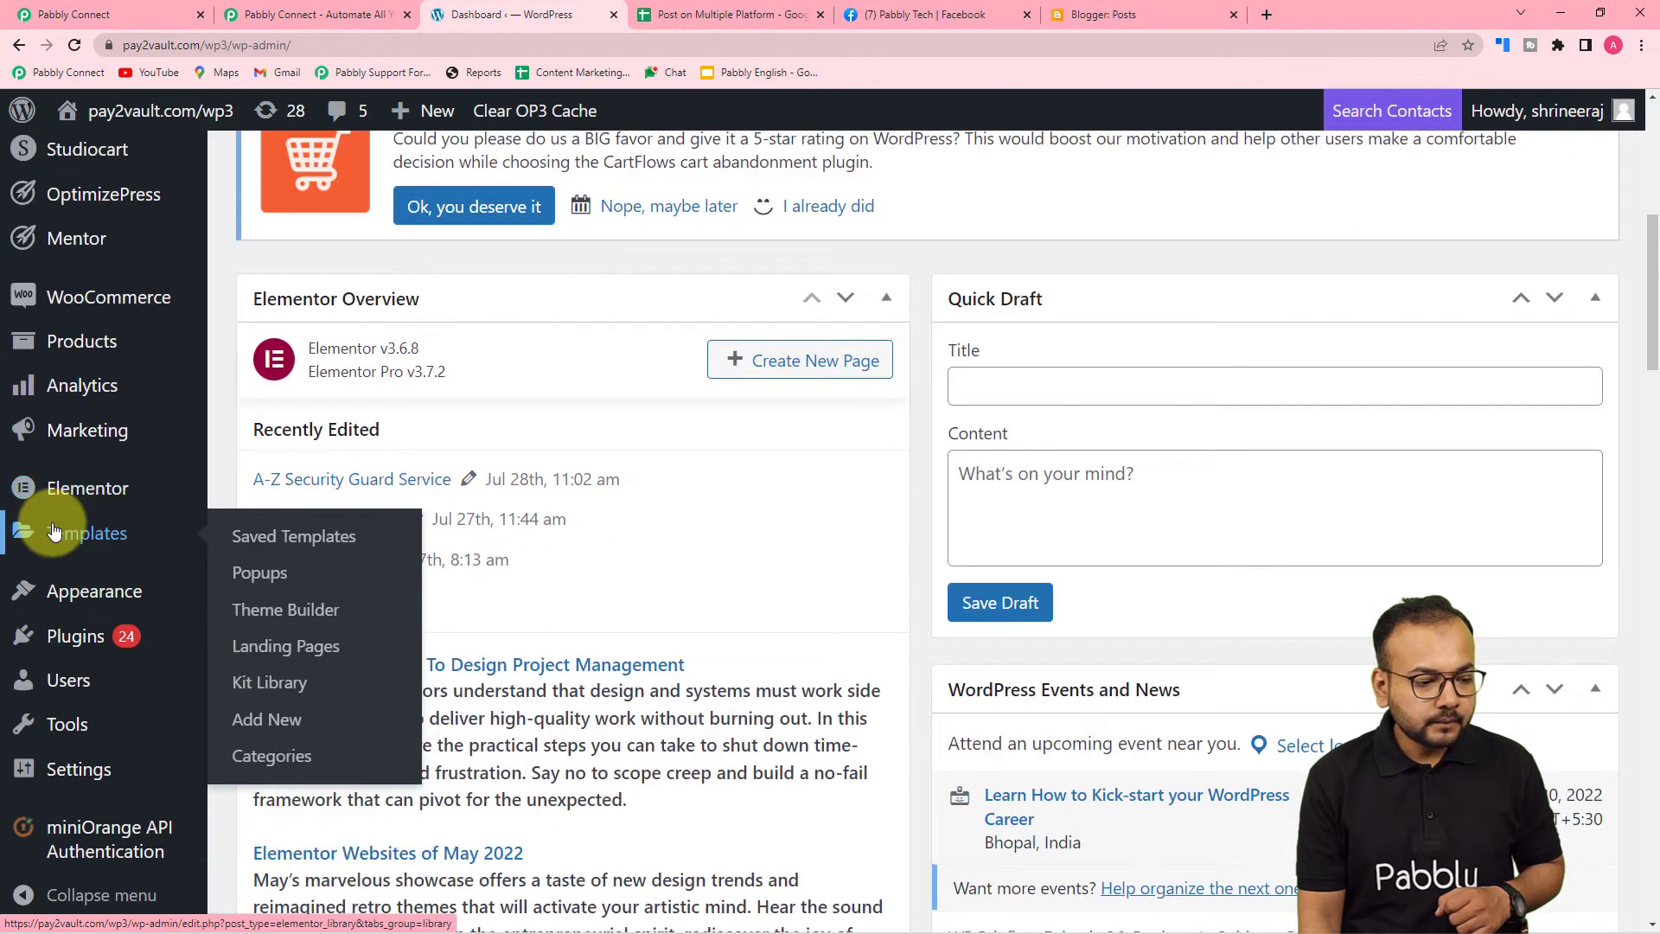
{"action": "mouse_move", "coordinate": [70, 636]}
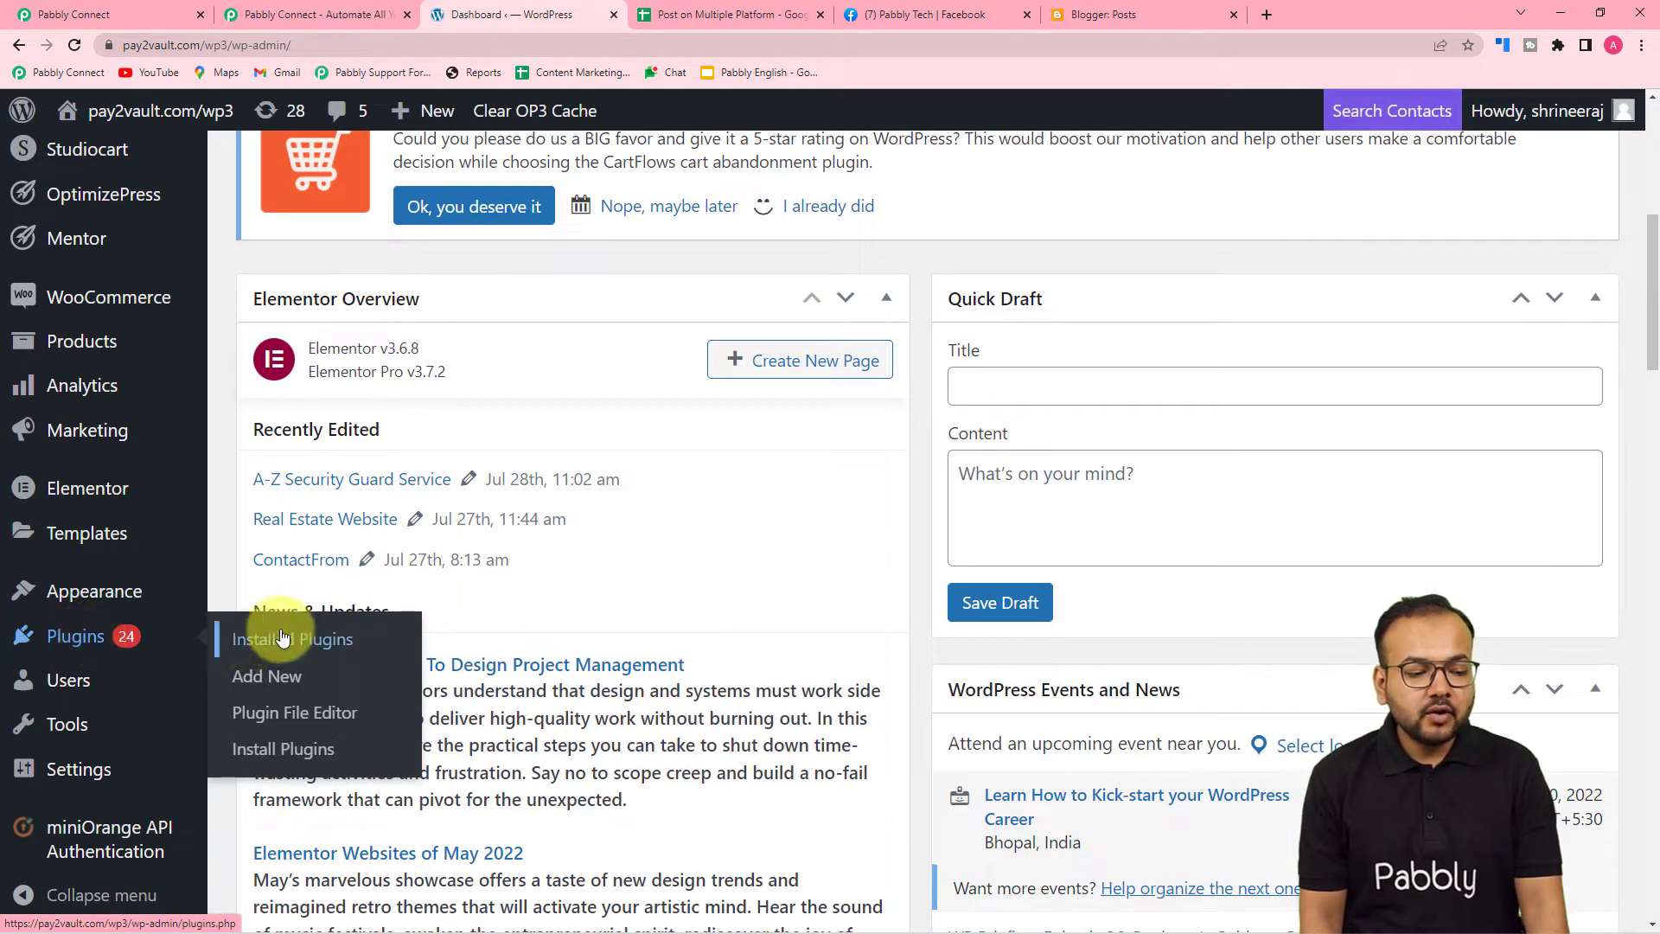
{"action": "left_click", "coordinate": [257, 678]}
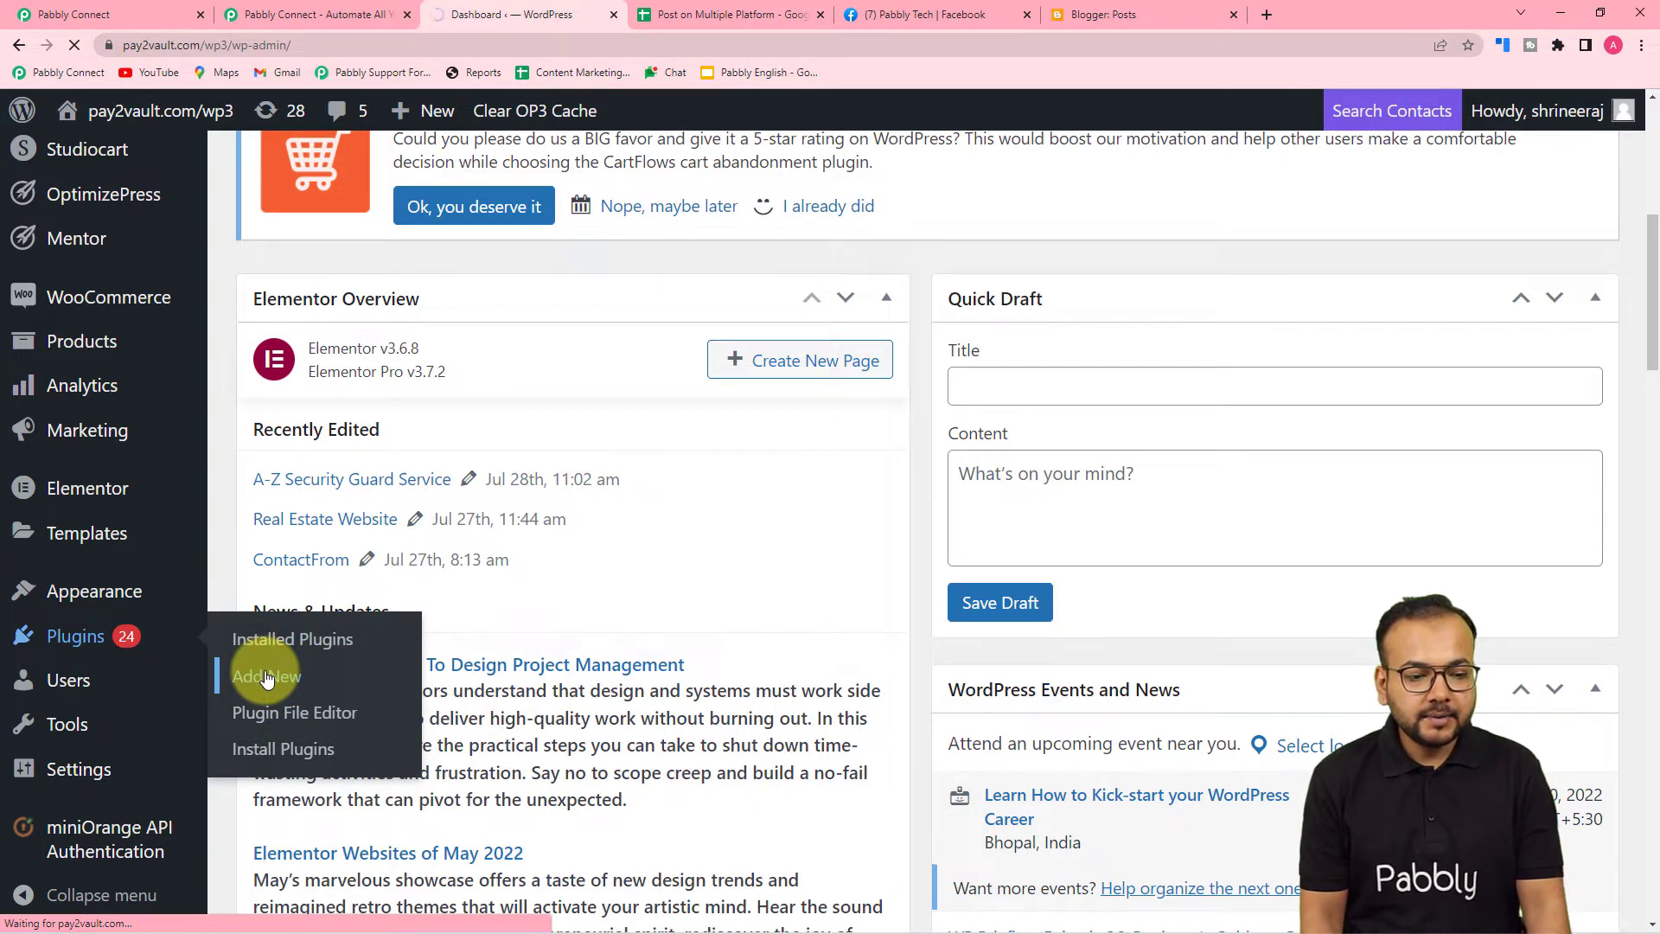
Search the available WordPress plugins for "WP Webhooks"
{"action": "scroll", "coordinate": [266, 679], "scroll_direction": "down", "scroll_amount": 4}
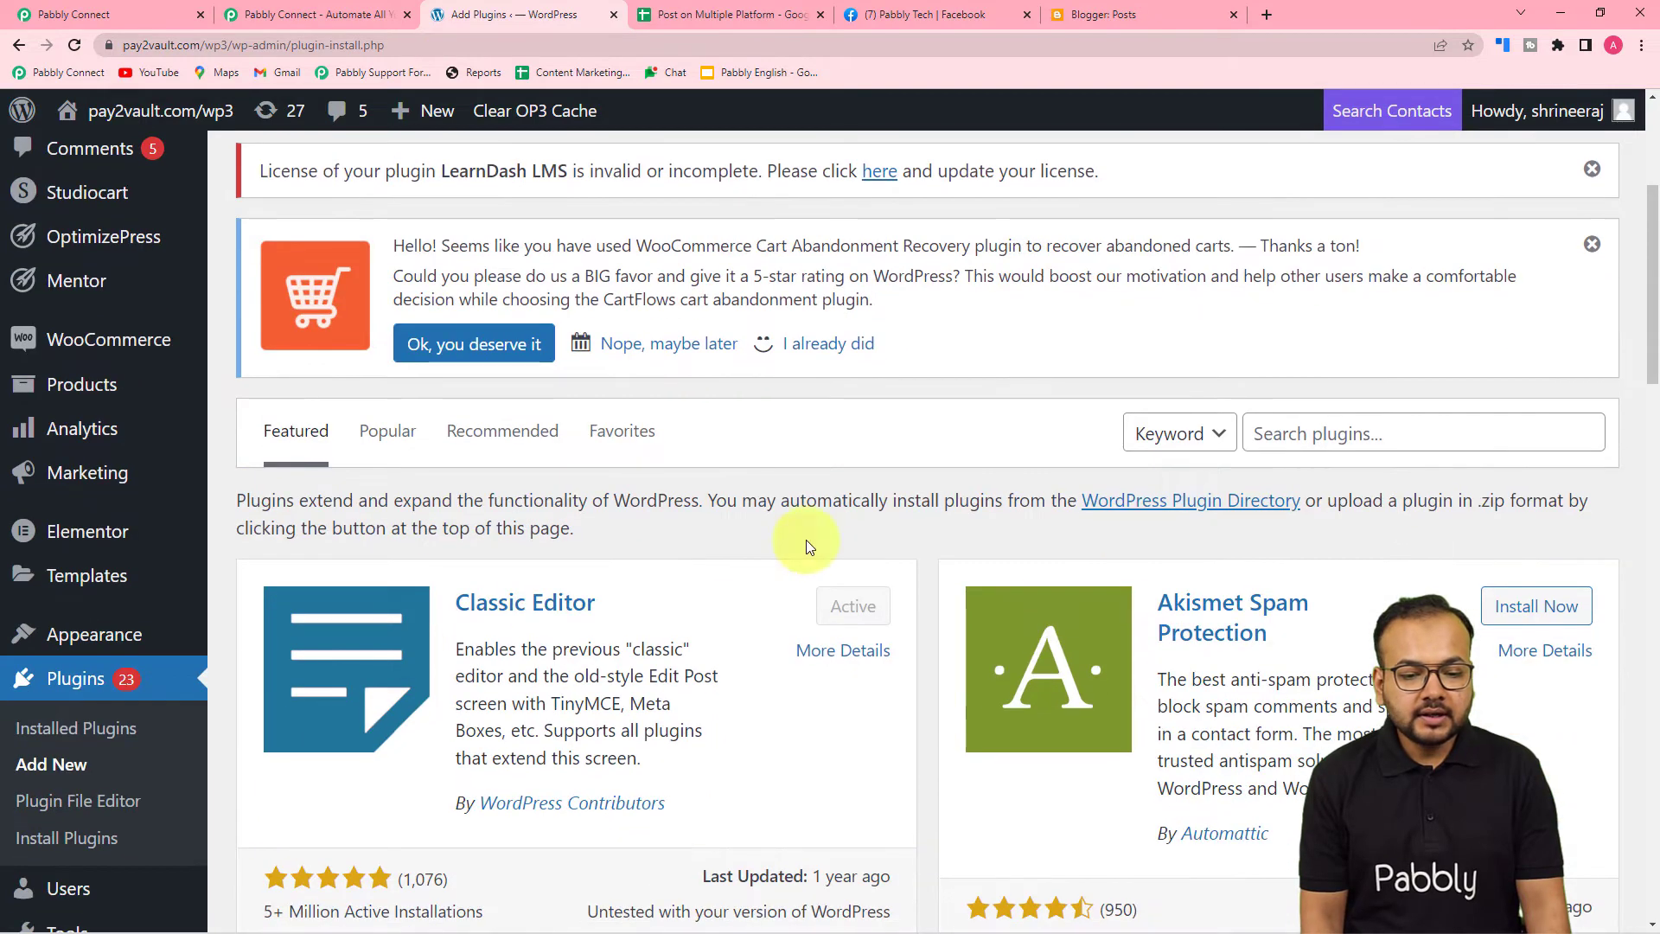
{"action": "left_click", "coordinate": [1330, 435]}
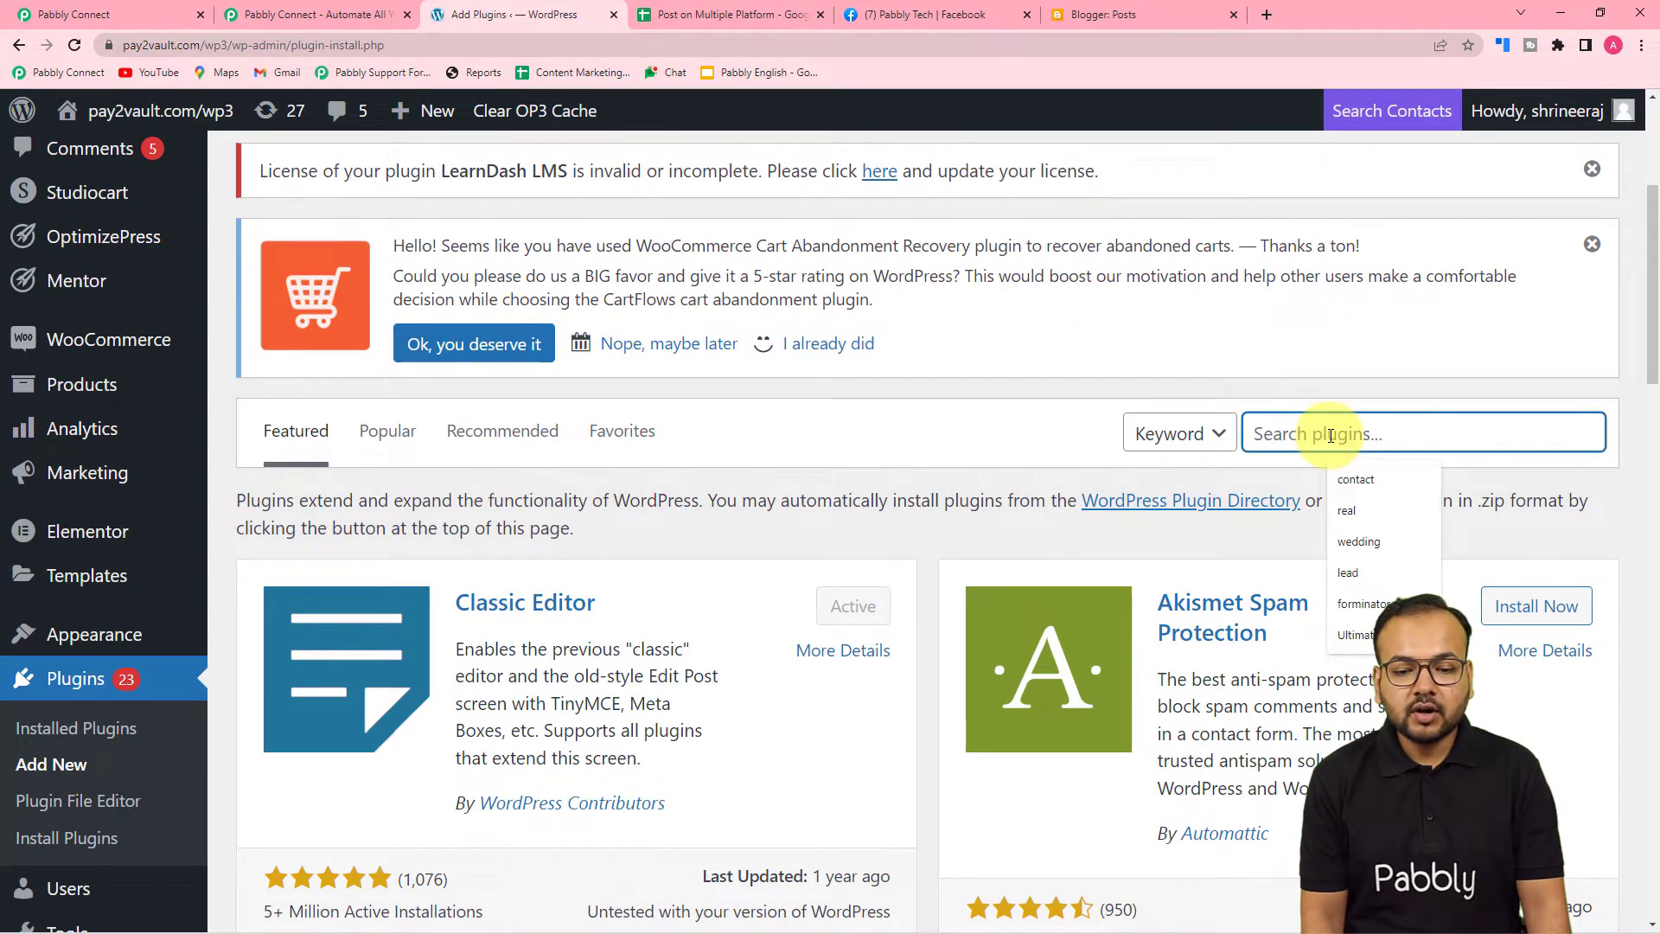
{"action": "type", "text": "w"}
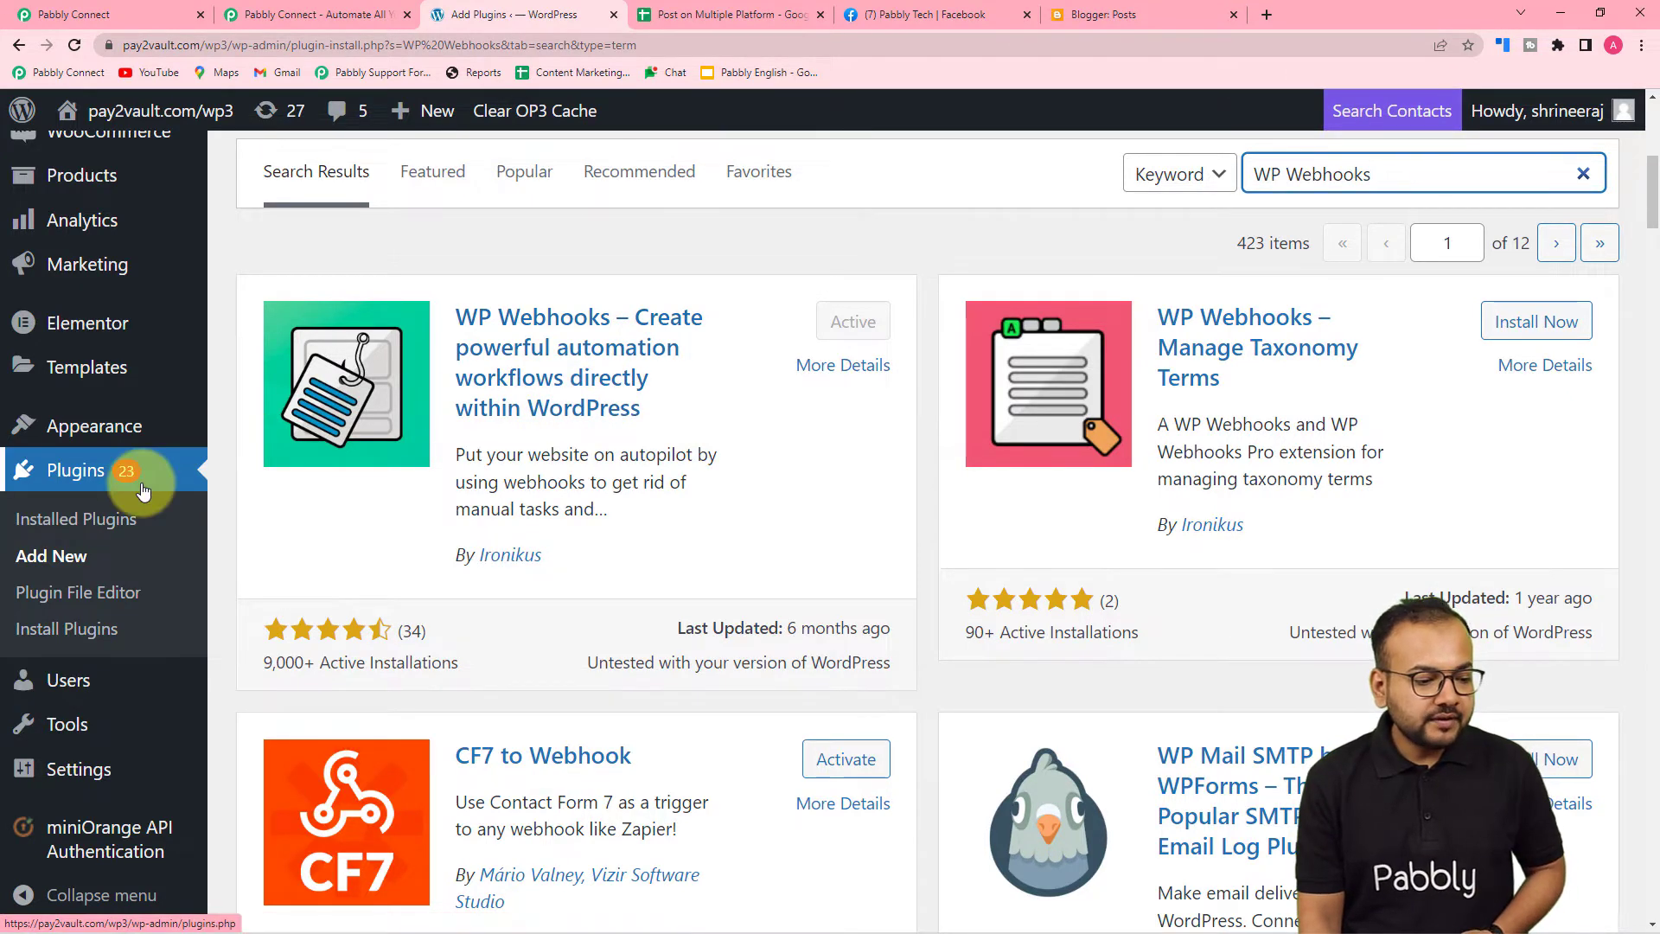
Open the Send Data section of the WP Webhooks settings in WordPress
{"action": "mouse_move", "coordinate": [78, 764]}
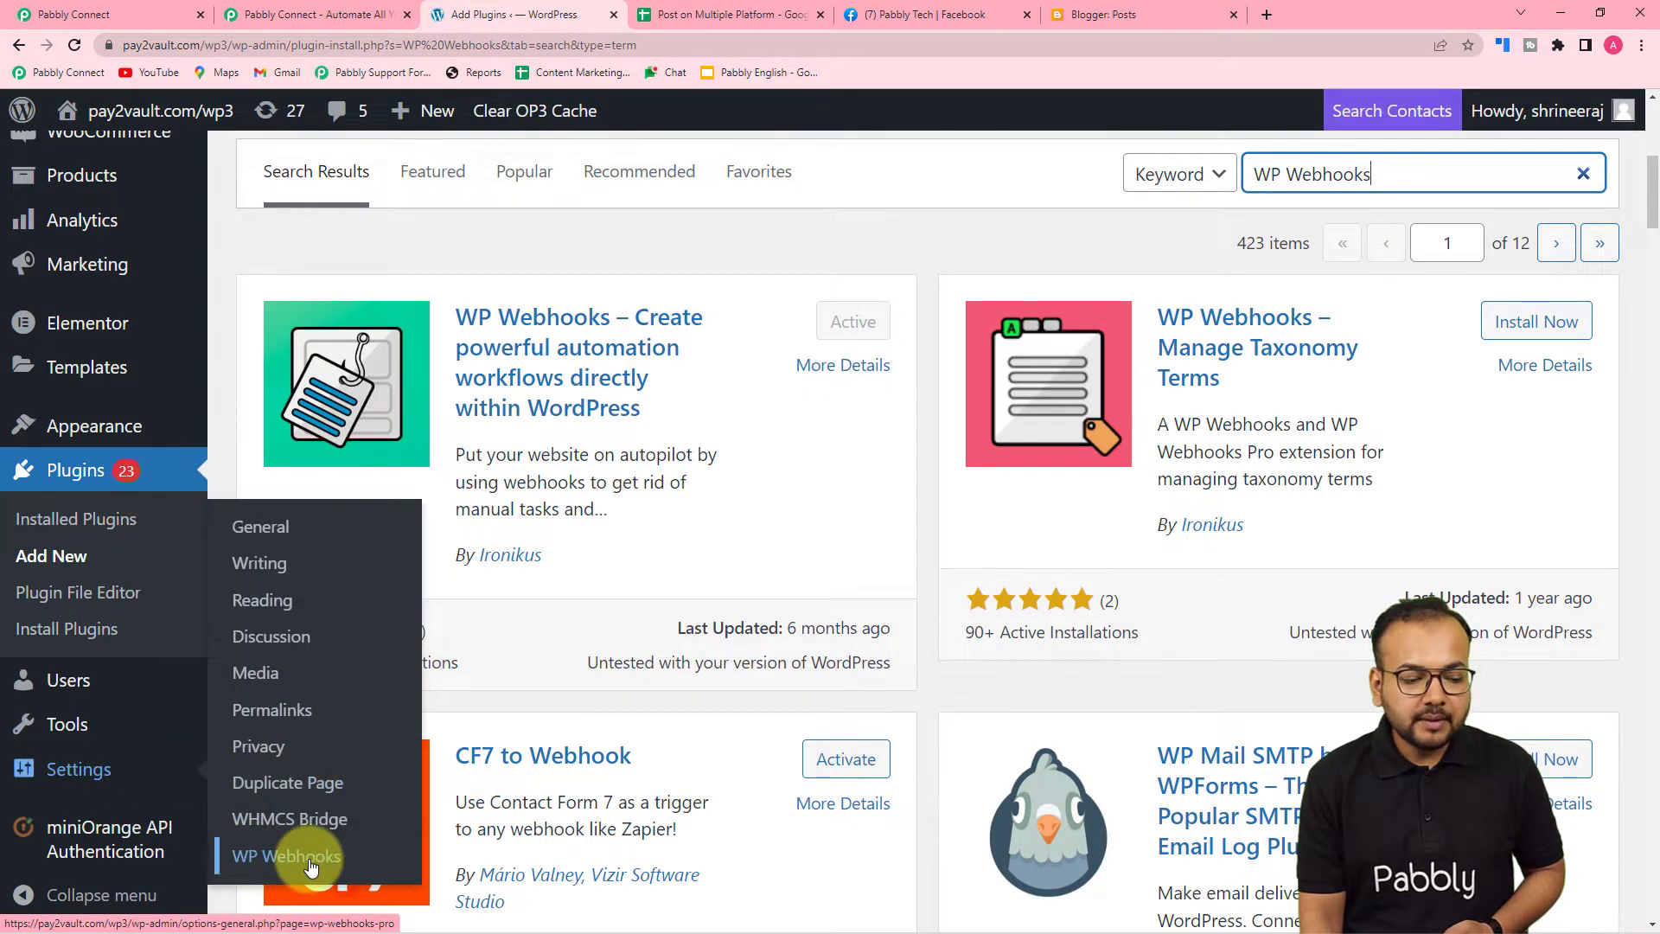
{"action": "left_click", "coordinate": [285, 858]}
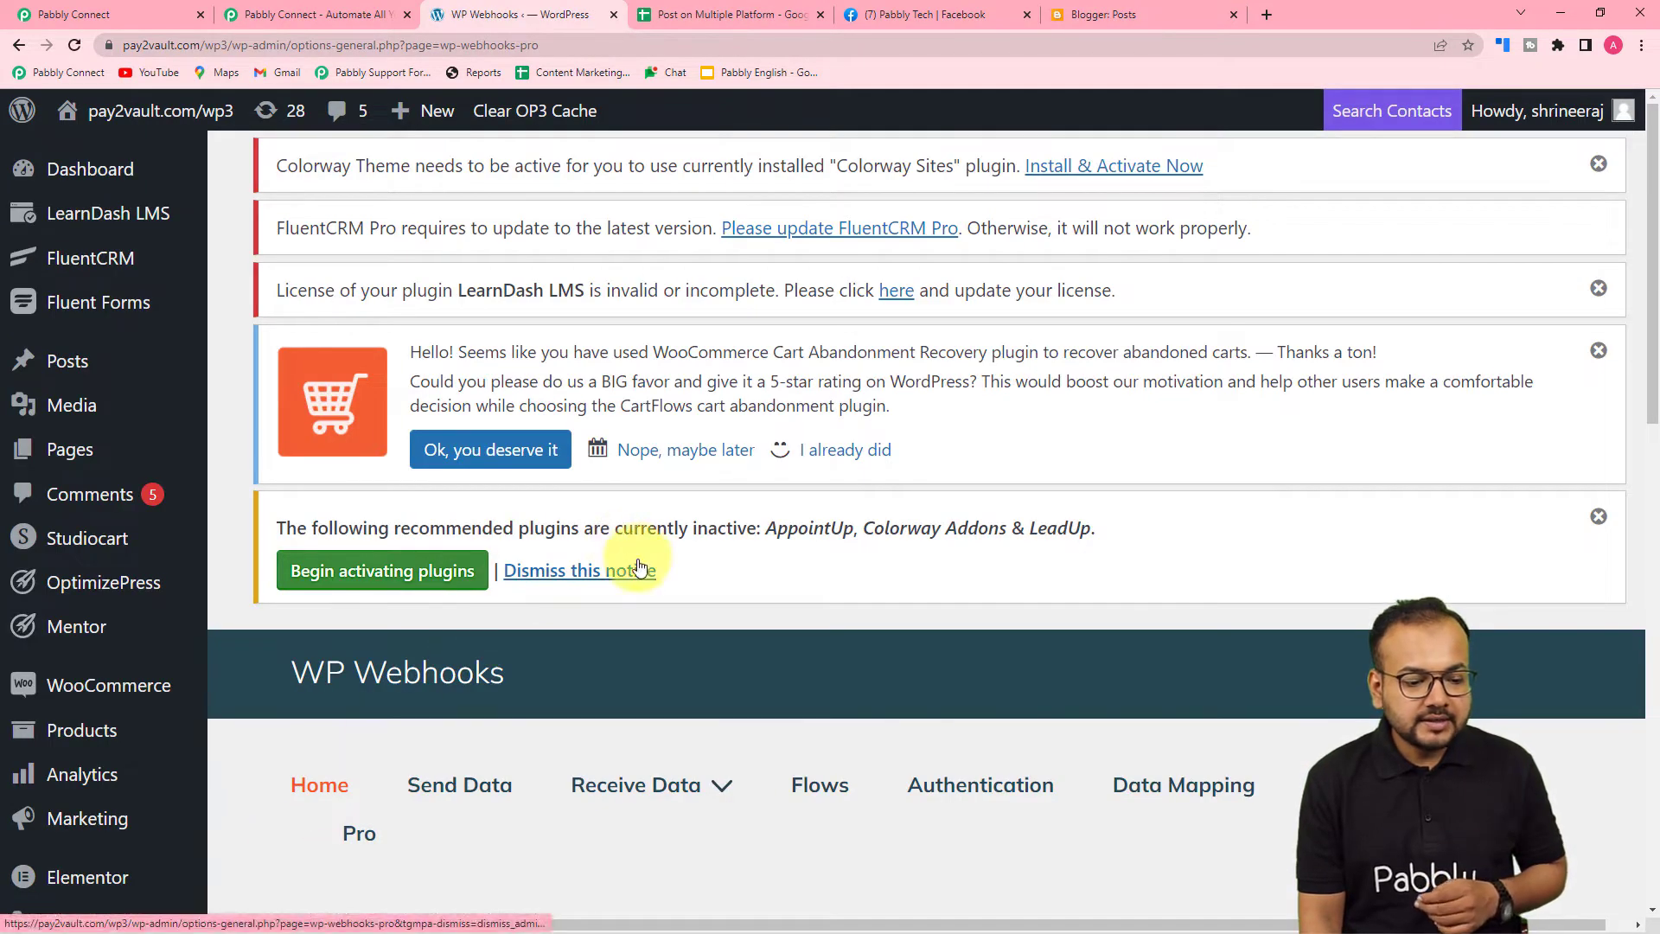
{"action": "scroll", "coordinate": [636, 562], "scroll_direction": "down", "scroll_amount": 5}
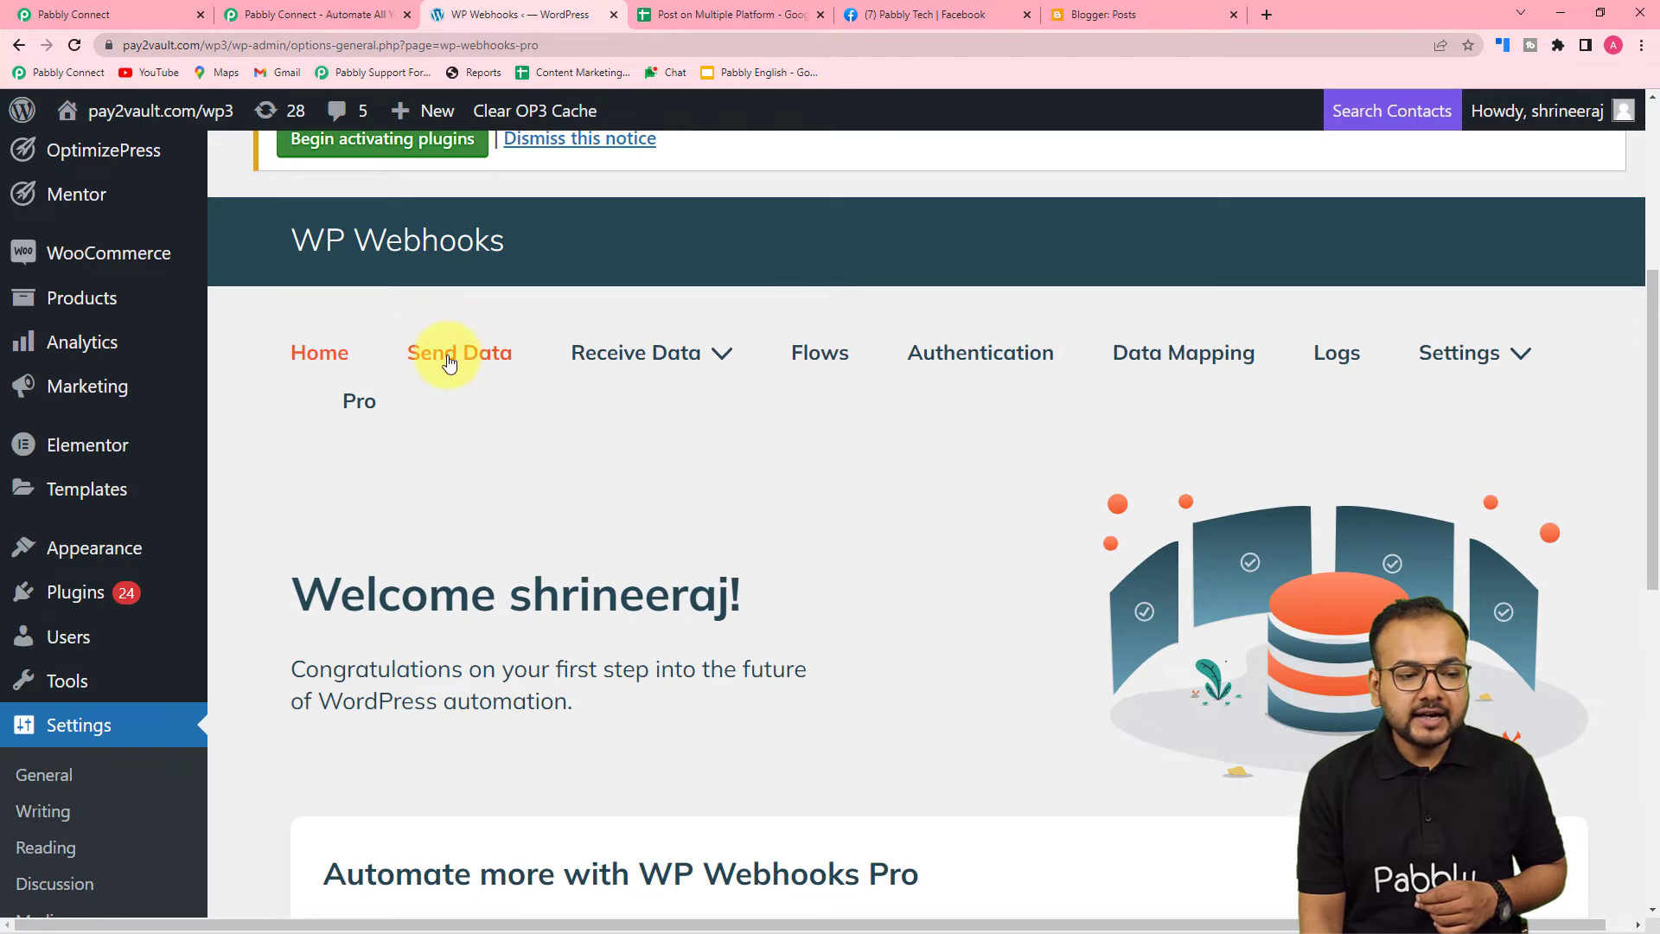
{"action": "left_click", "coordinate": [453, 363]}
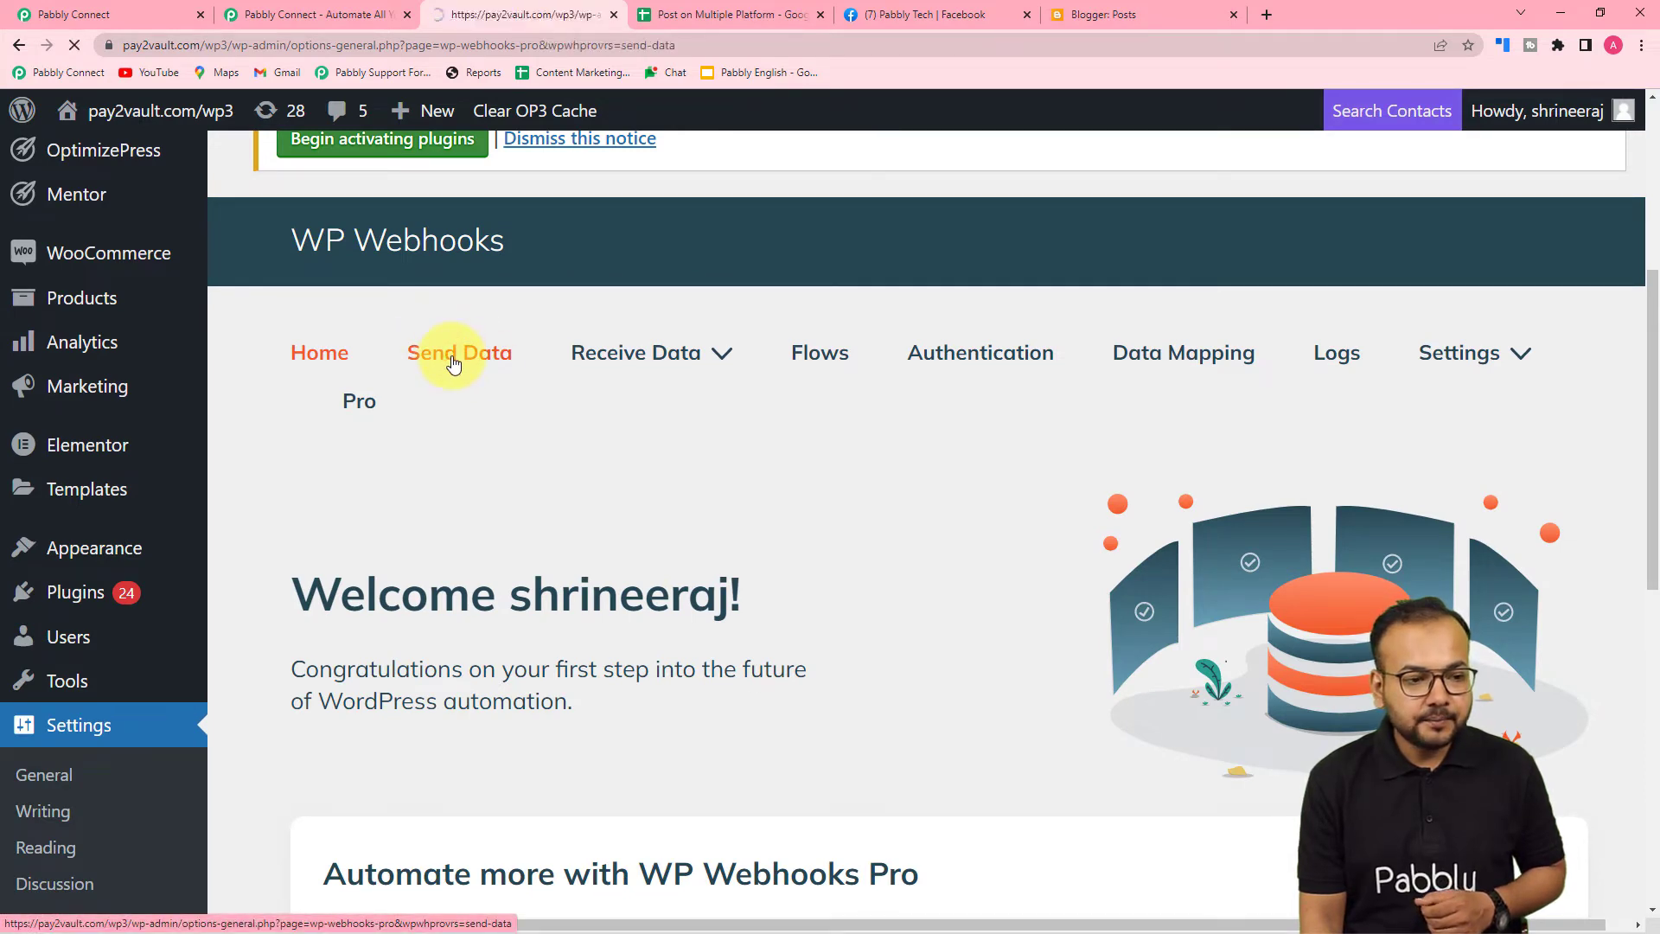
Select the WordPress Post created trigger from the available webhook triggers
{"action": "scroll", "coordinate": [894, 363], "scroll_direction": "down", "scroll_amount": 8}
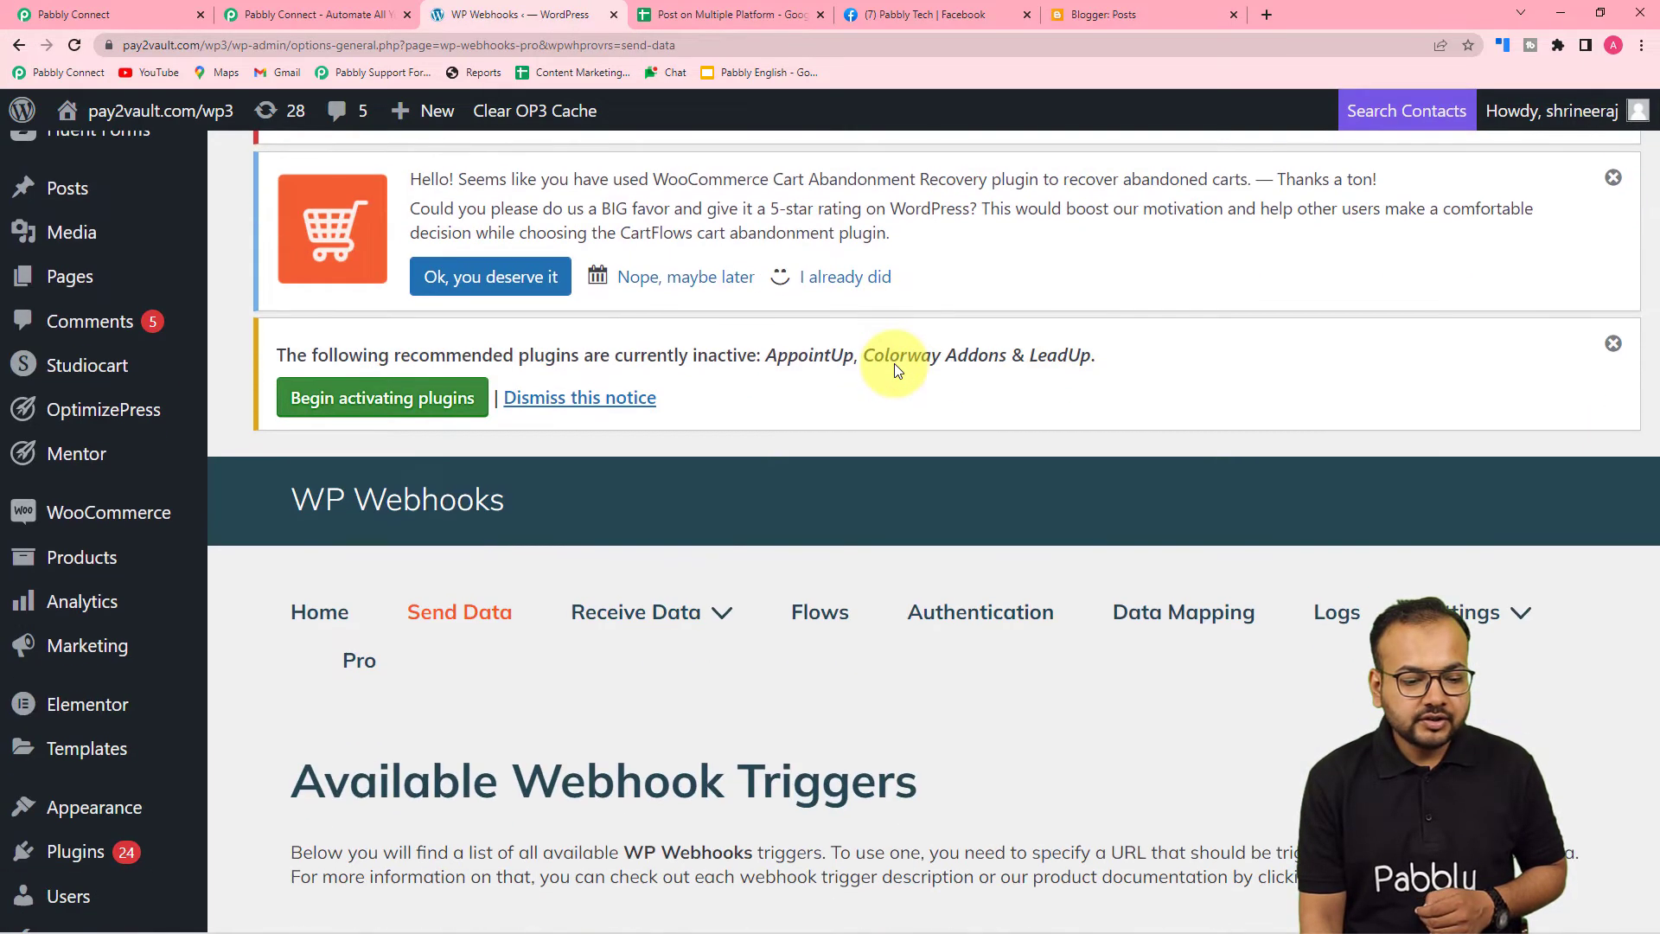
{"action": "scroll", "coordinate": [893, 363], "scroll_direction": "down", "scroll_amount": 6}
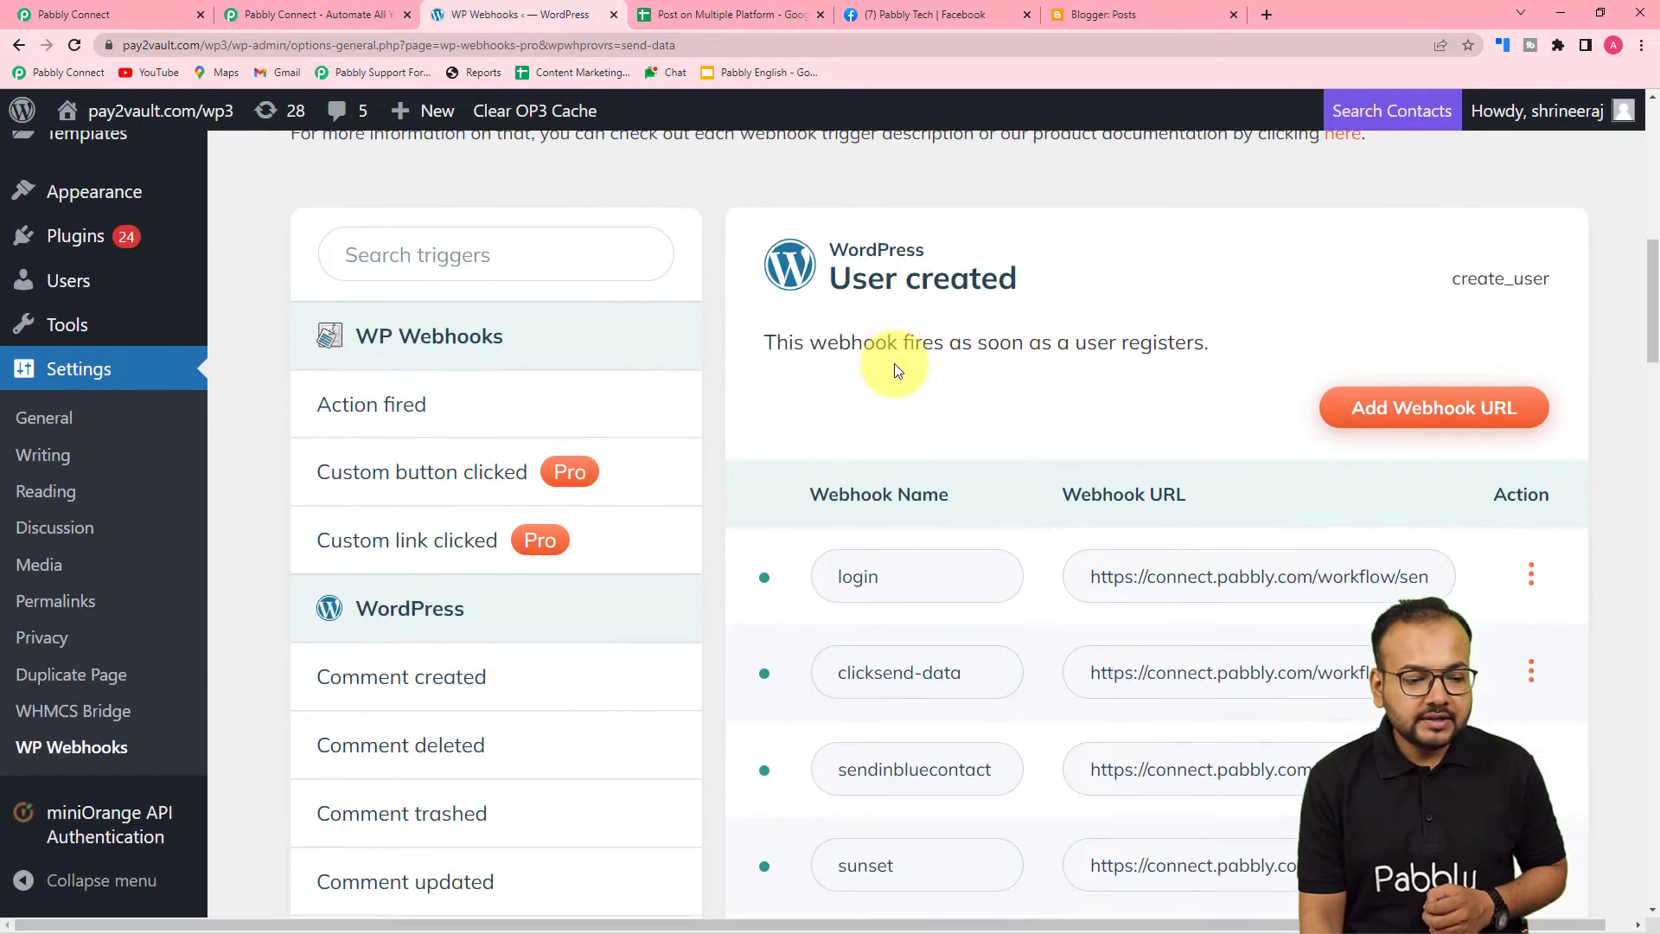
{"action": "scroll", "coordinate": [896, 364], "scroll_direction": "down", "scroll_amount": 5}
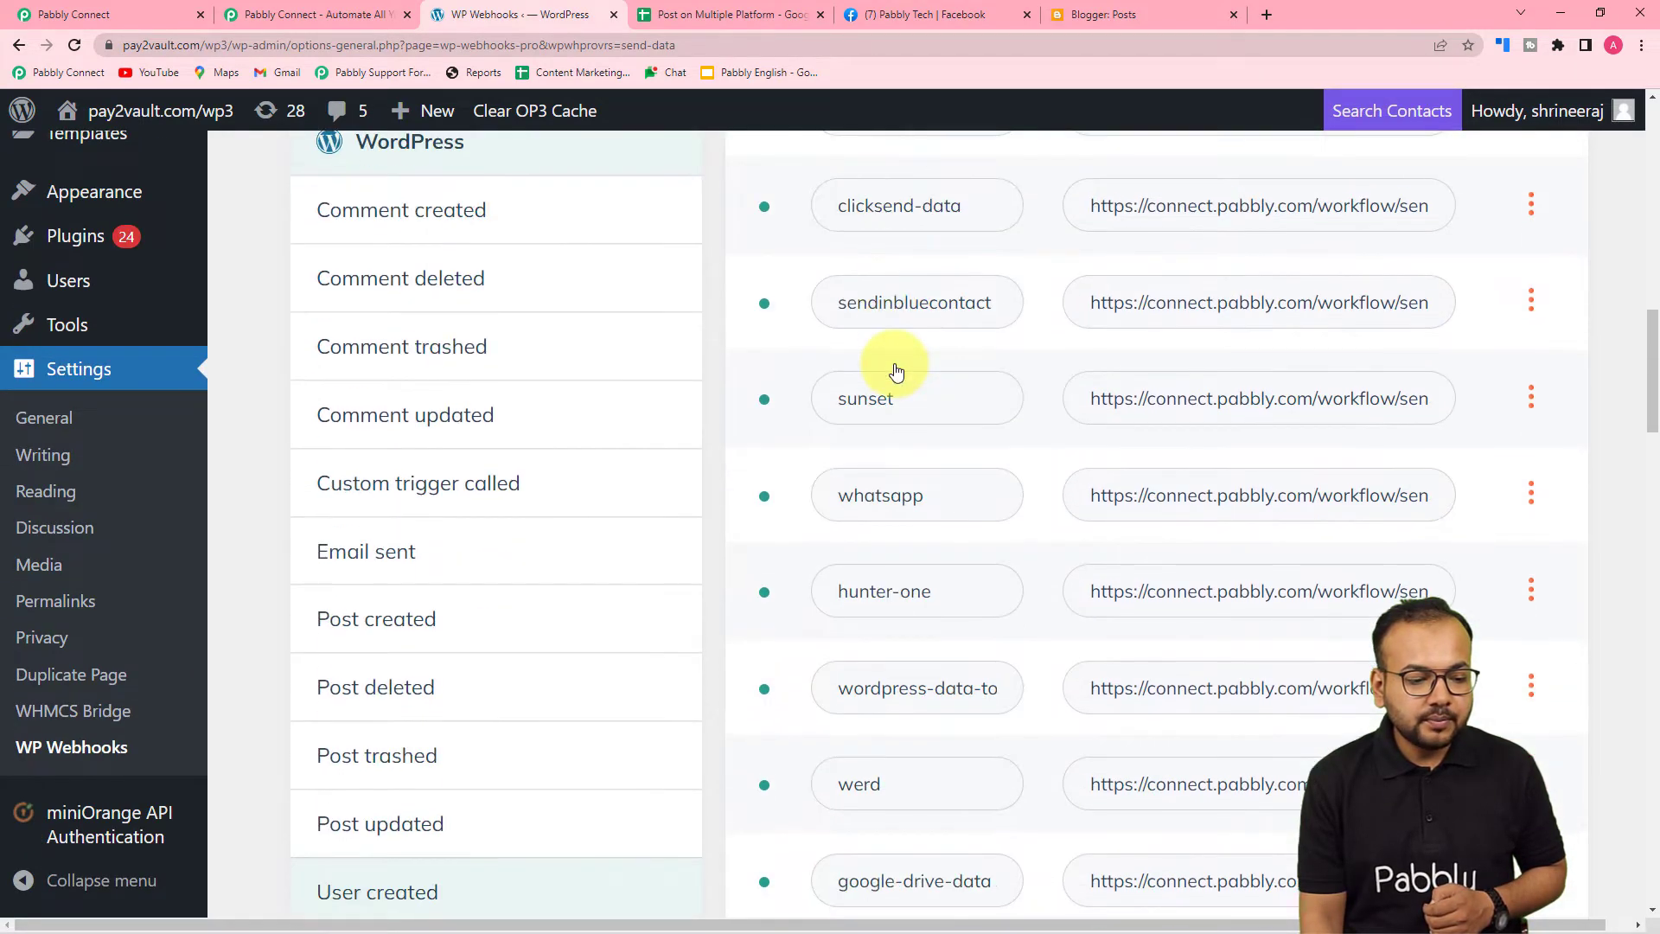
{"action": "left_click", "coordinate": [389, 377]}
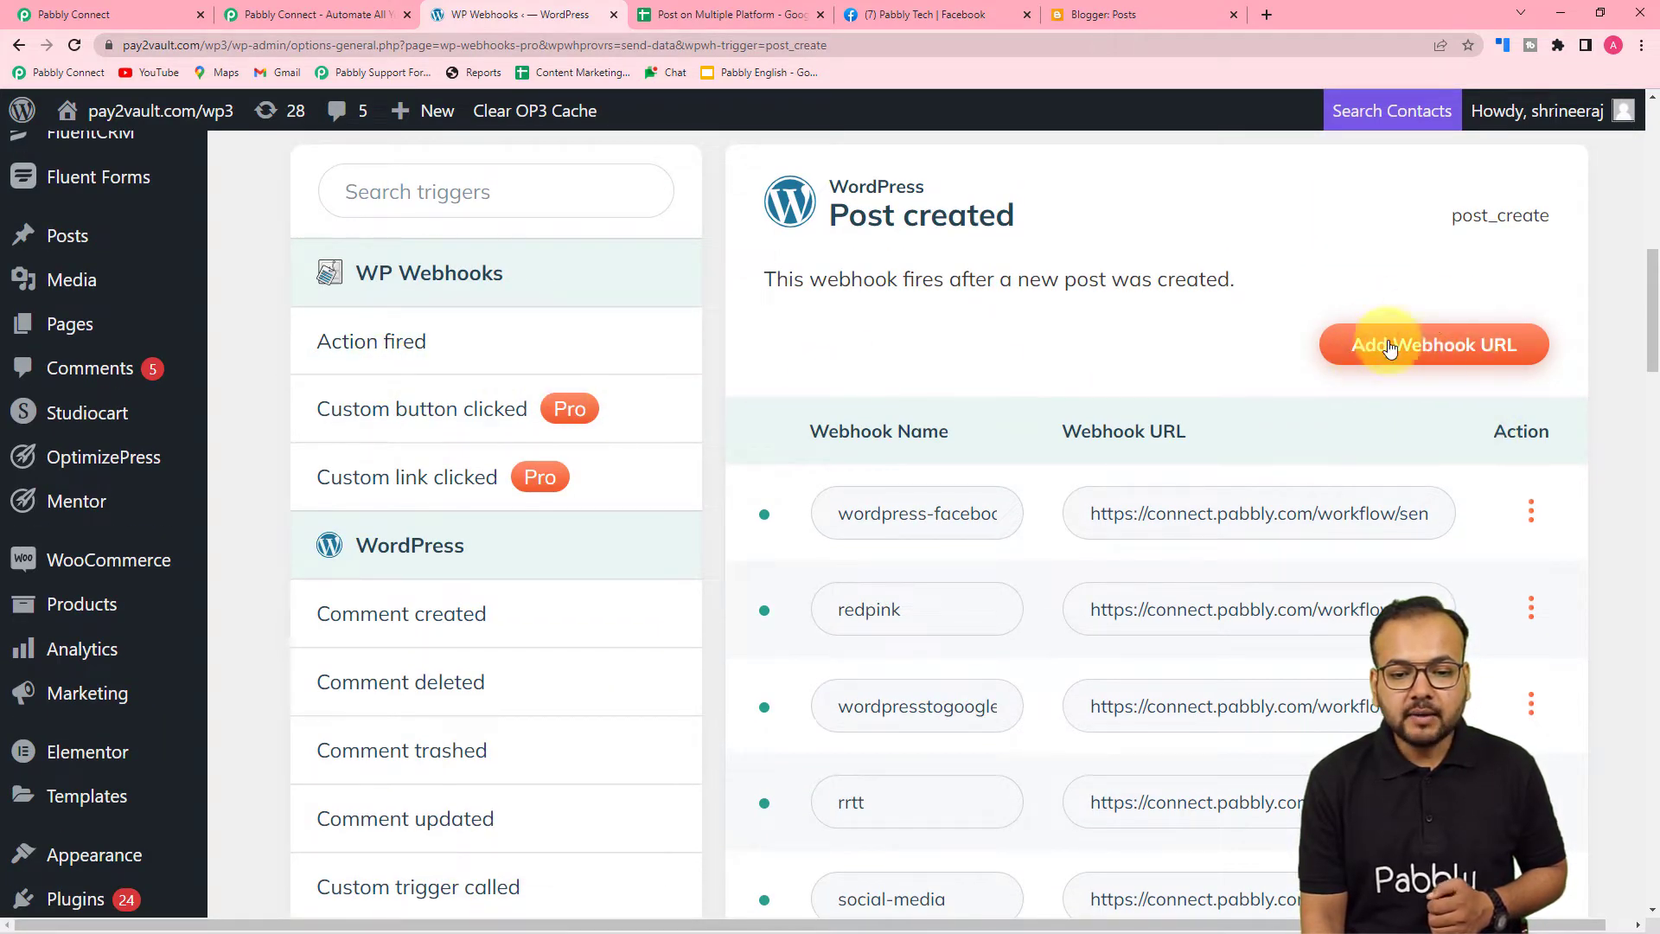
Start a new webhook URL entry for the Post created trigger and name it "Multiple social accounts"
{"action": "left_click", "coordinate": [1420, 352]}
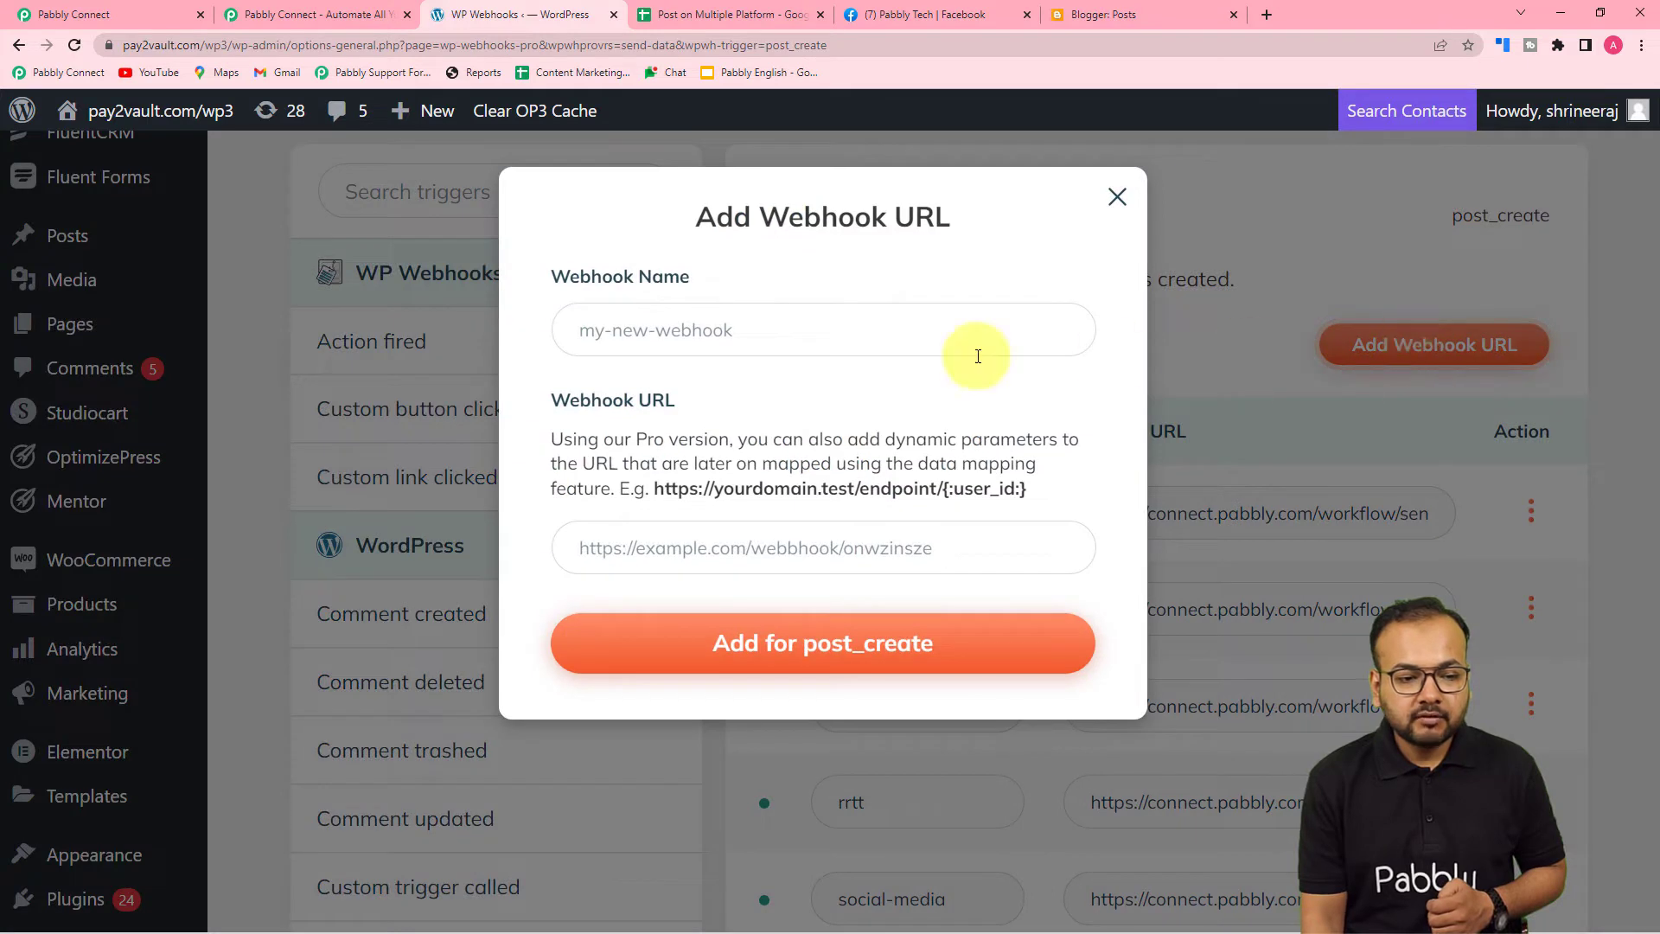
{"action": "left_click", "coordinate": [692, 322]}
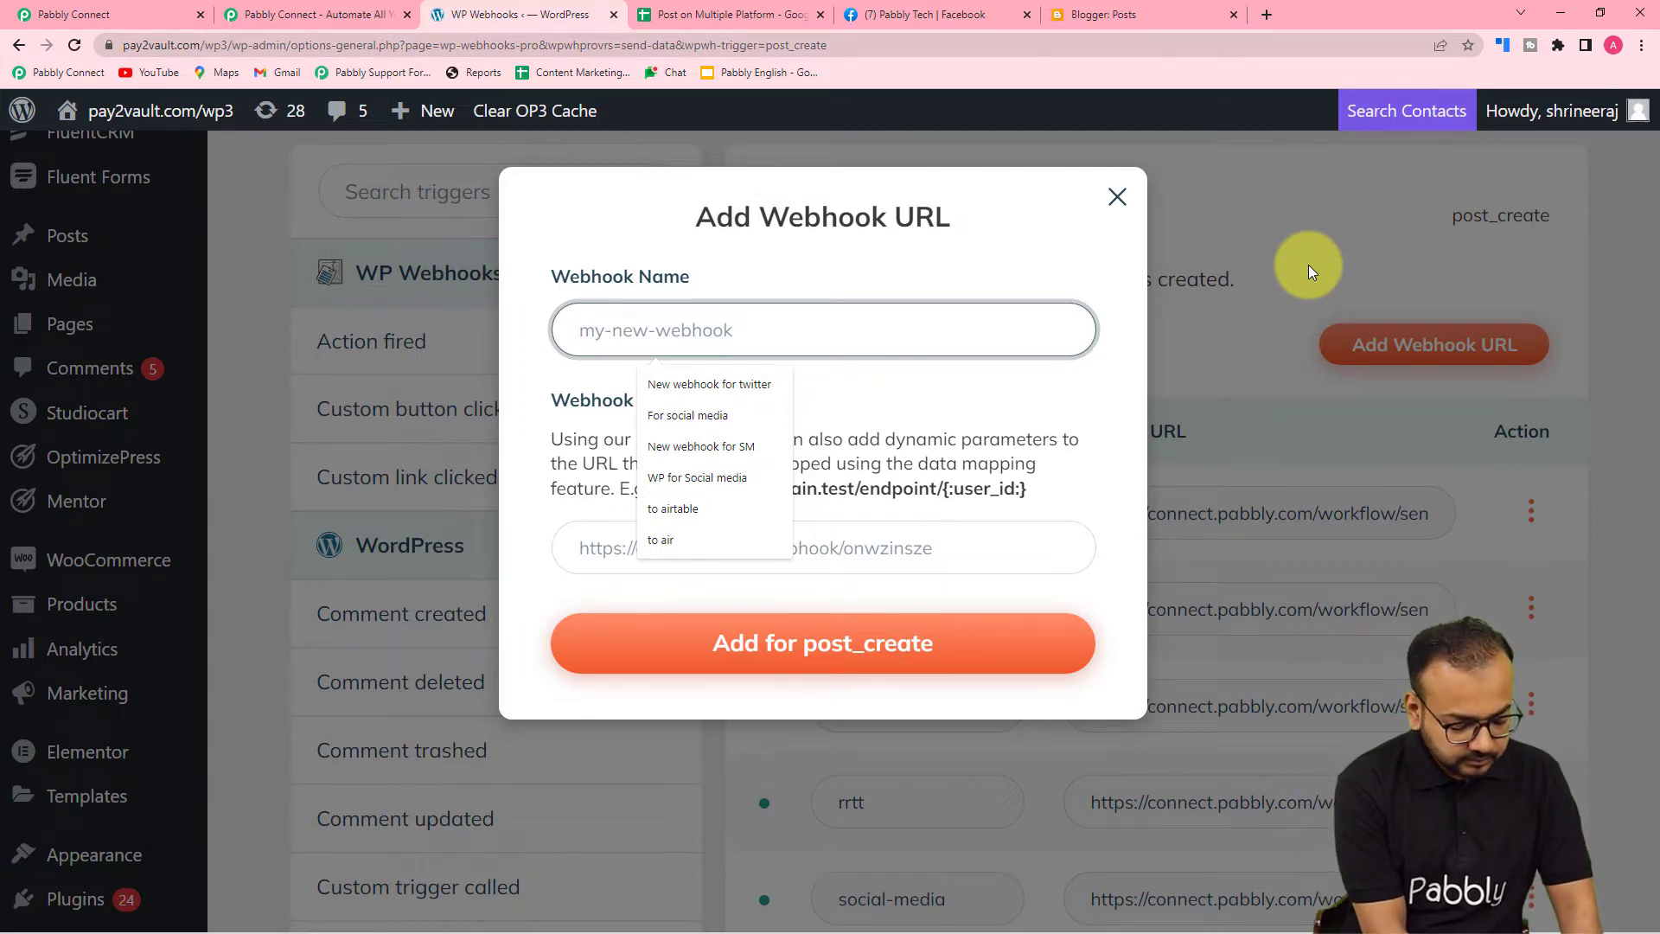
{"action": "type", "text": "Mu"}
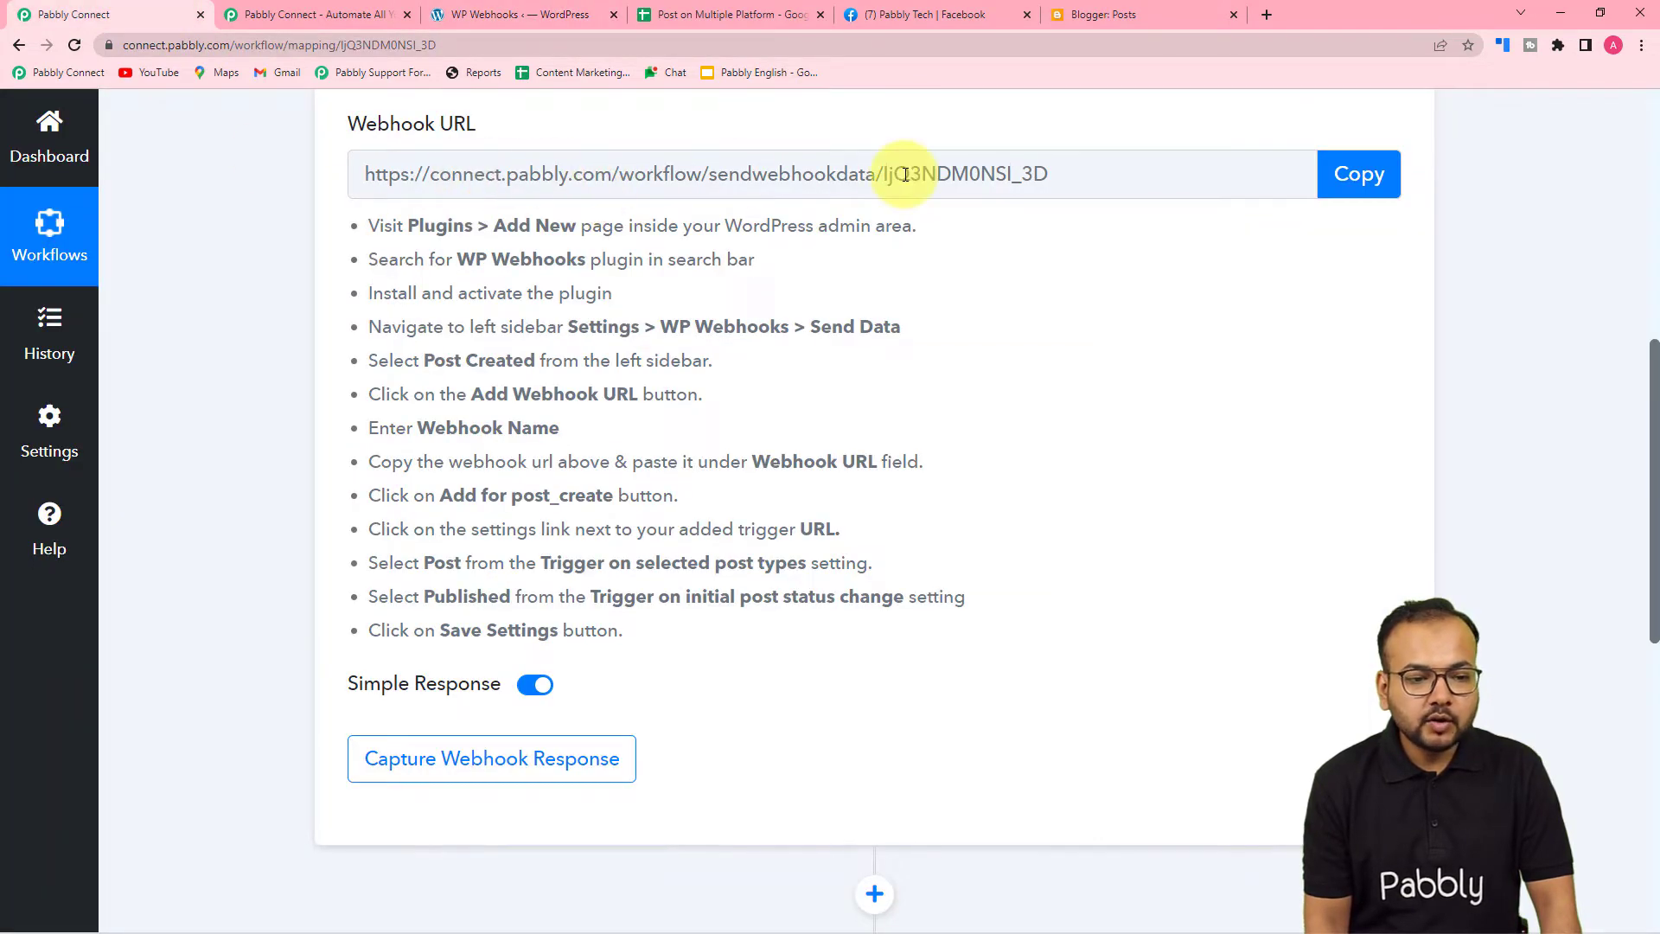
Copy the webhook URL from the Pabbly Connect trigger into the WordPress webhook form and add it for post_create
{"action": "left_click", "coordinate": [1357, 174]}
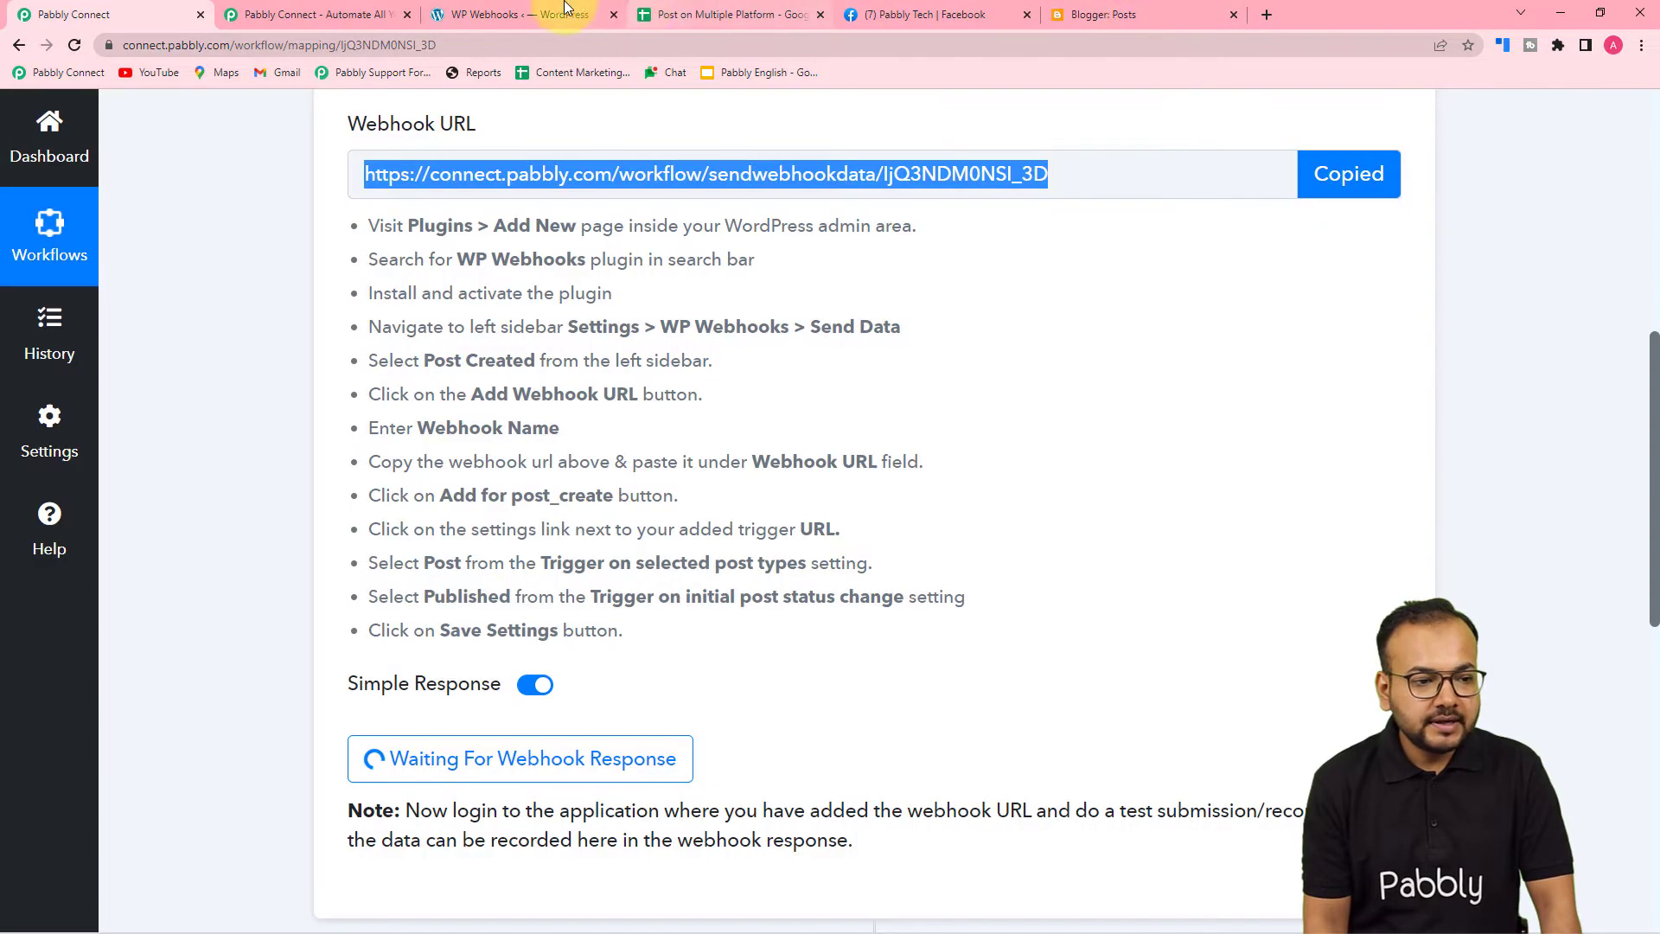
{"action": "left_click", "coordinate": [531, 11]}
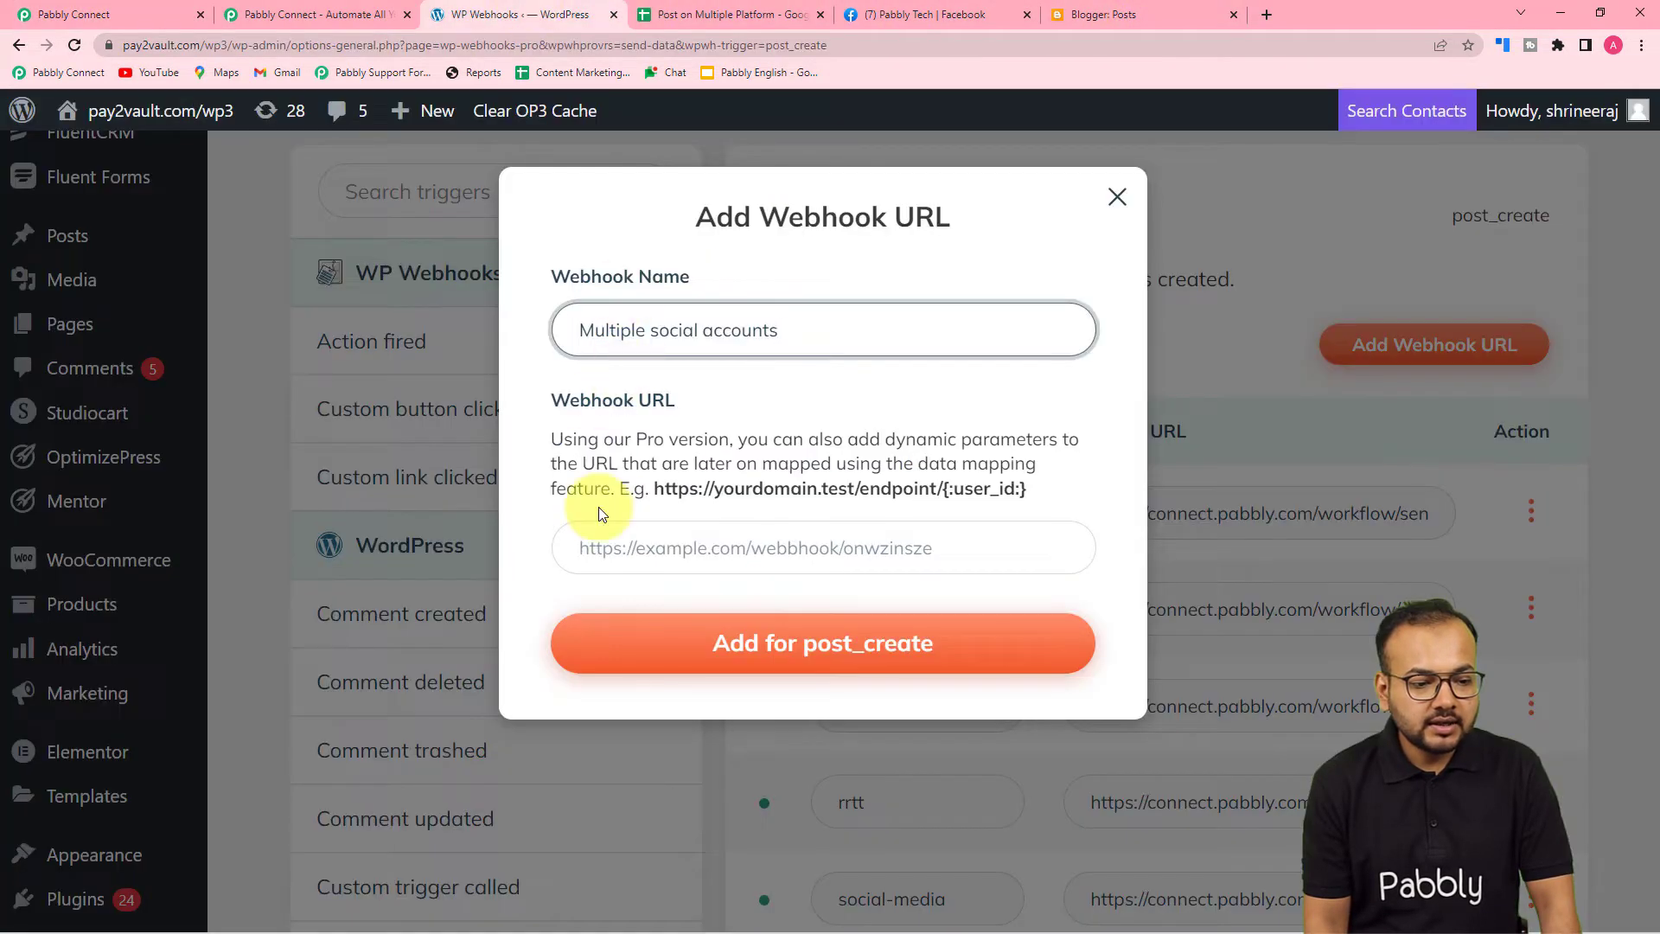
{"action": "right_click", "coordinate": [605, 533]}
{"action": "left_click", "coordinate": [664, 693]}
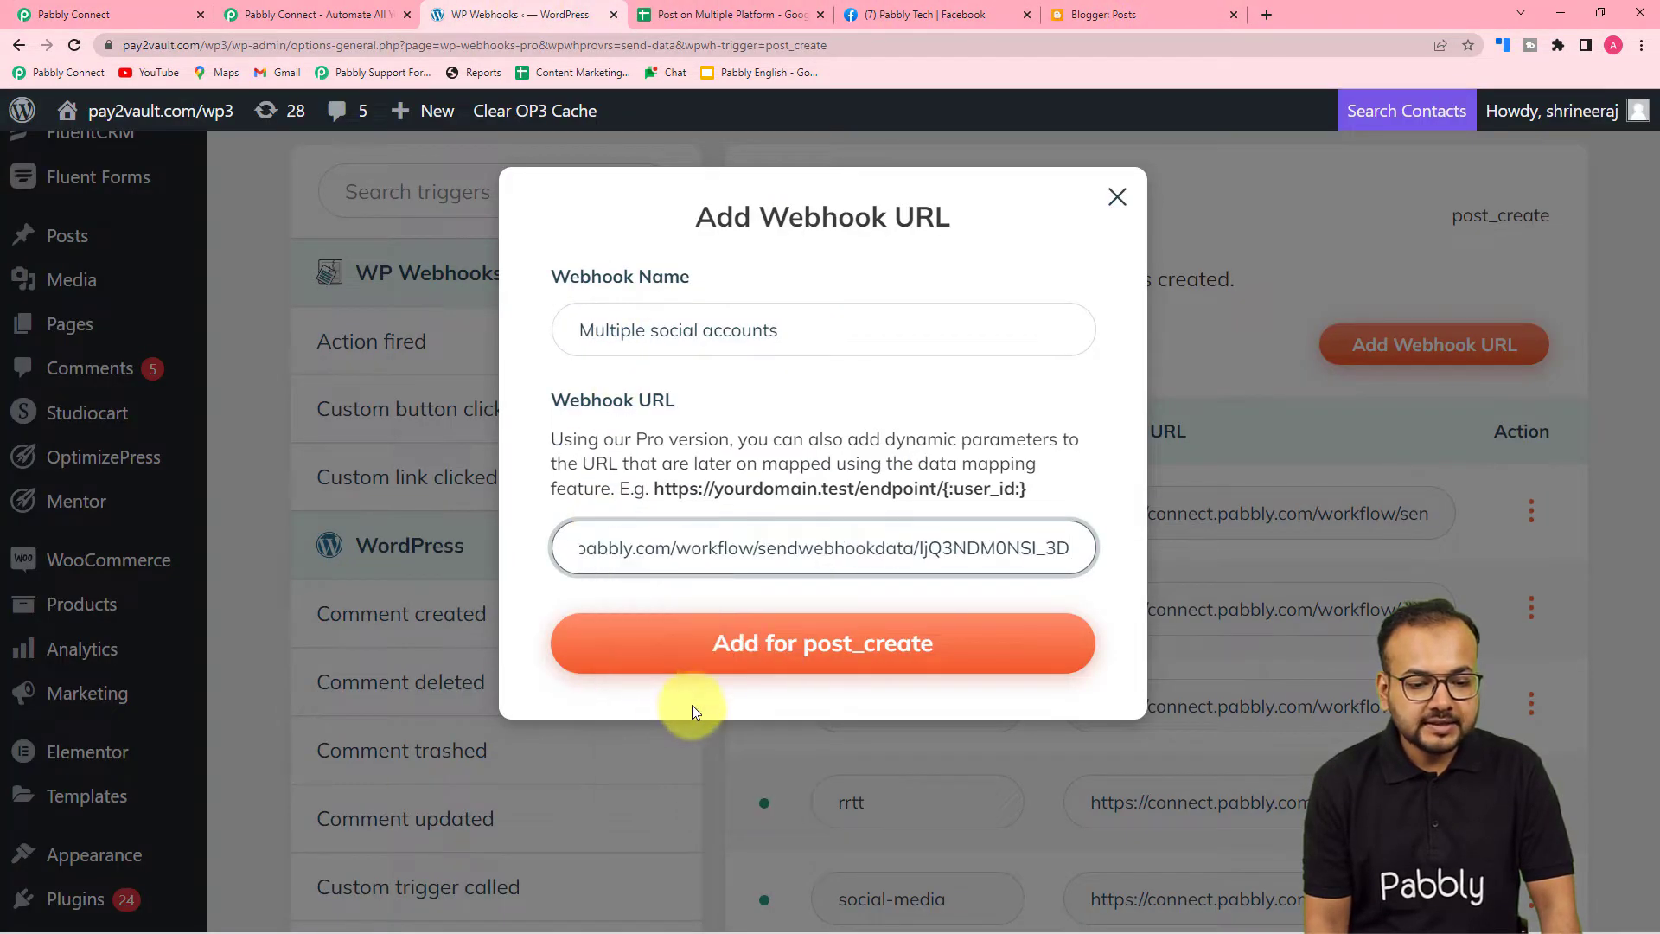
{"action": "left_click", "coordinate": [705, 659]}
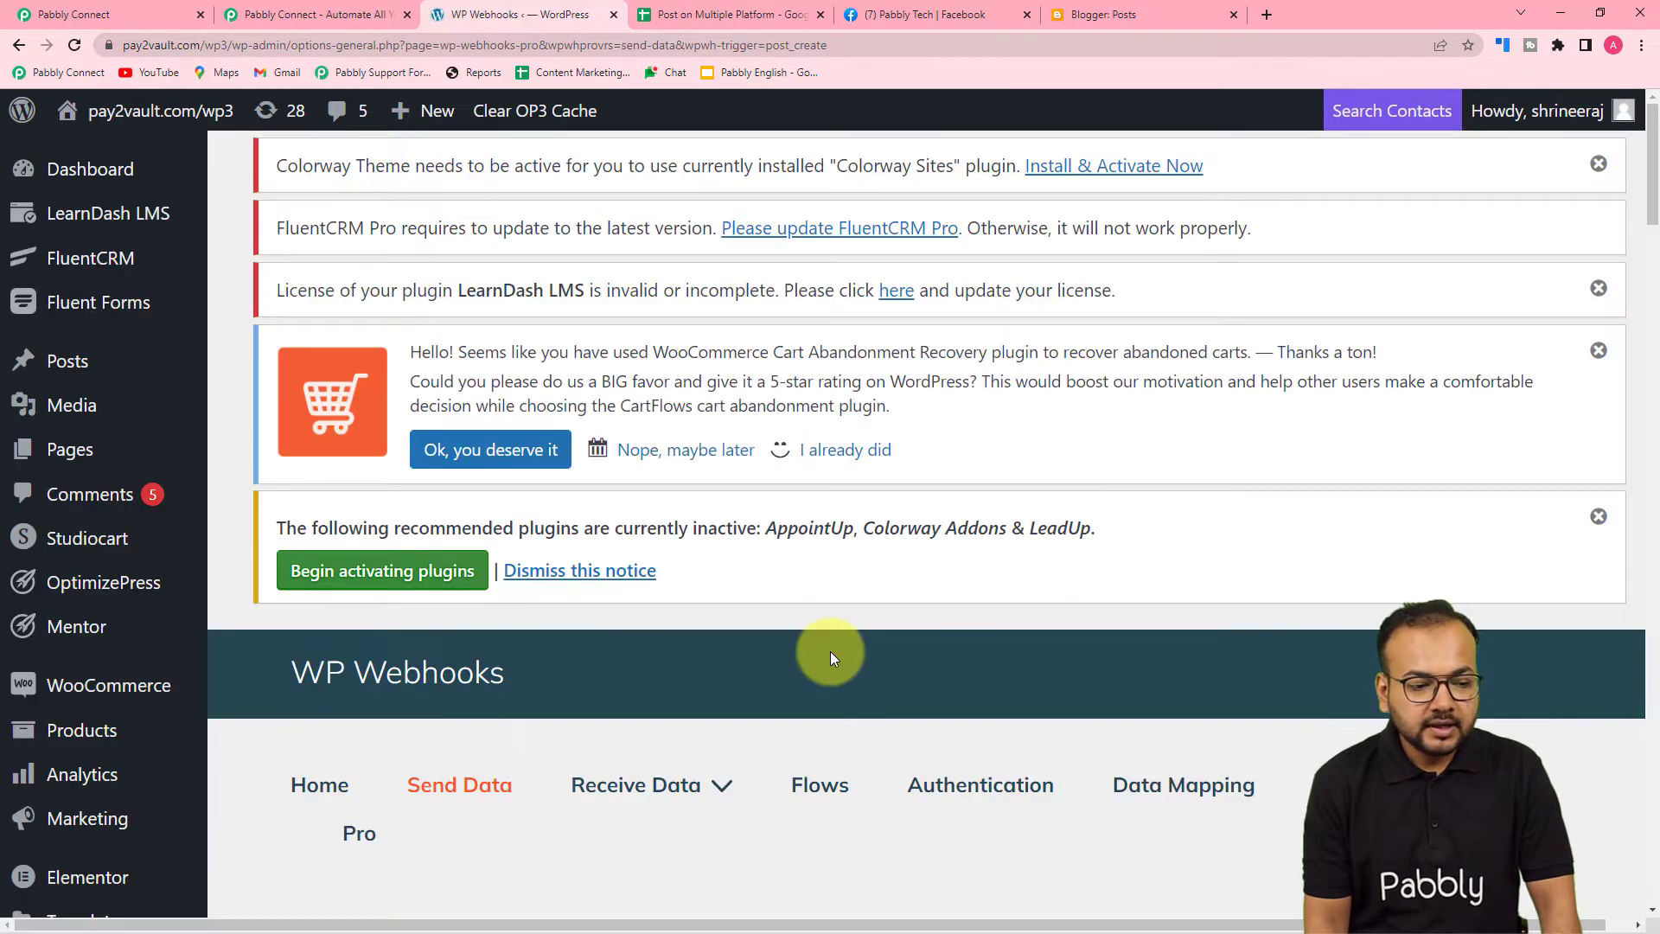
Open the action settings of the multiple-social-accounts webhook at the end of the Post created webhook list
{"action": "scroll", "coordinate": [773, 574], "scroll_direction": "down", "scroll_amount": 10}
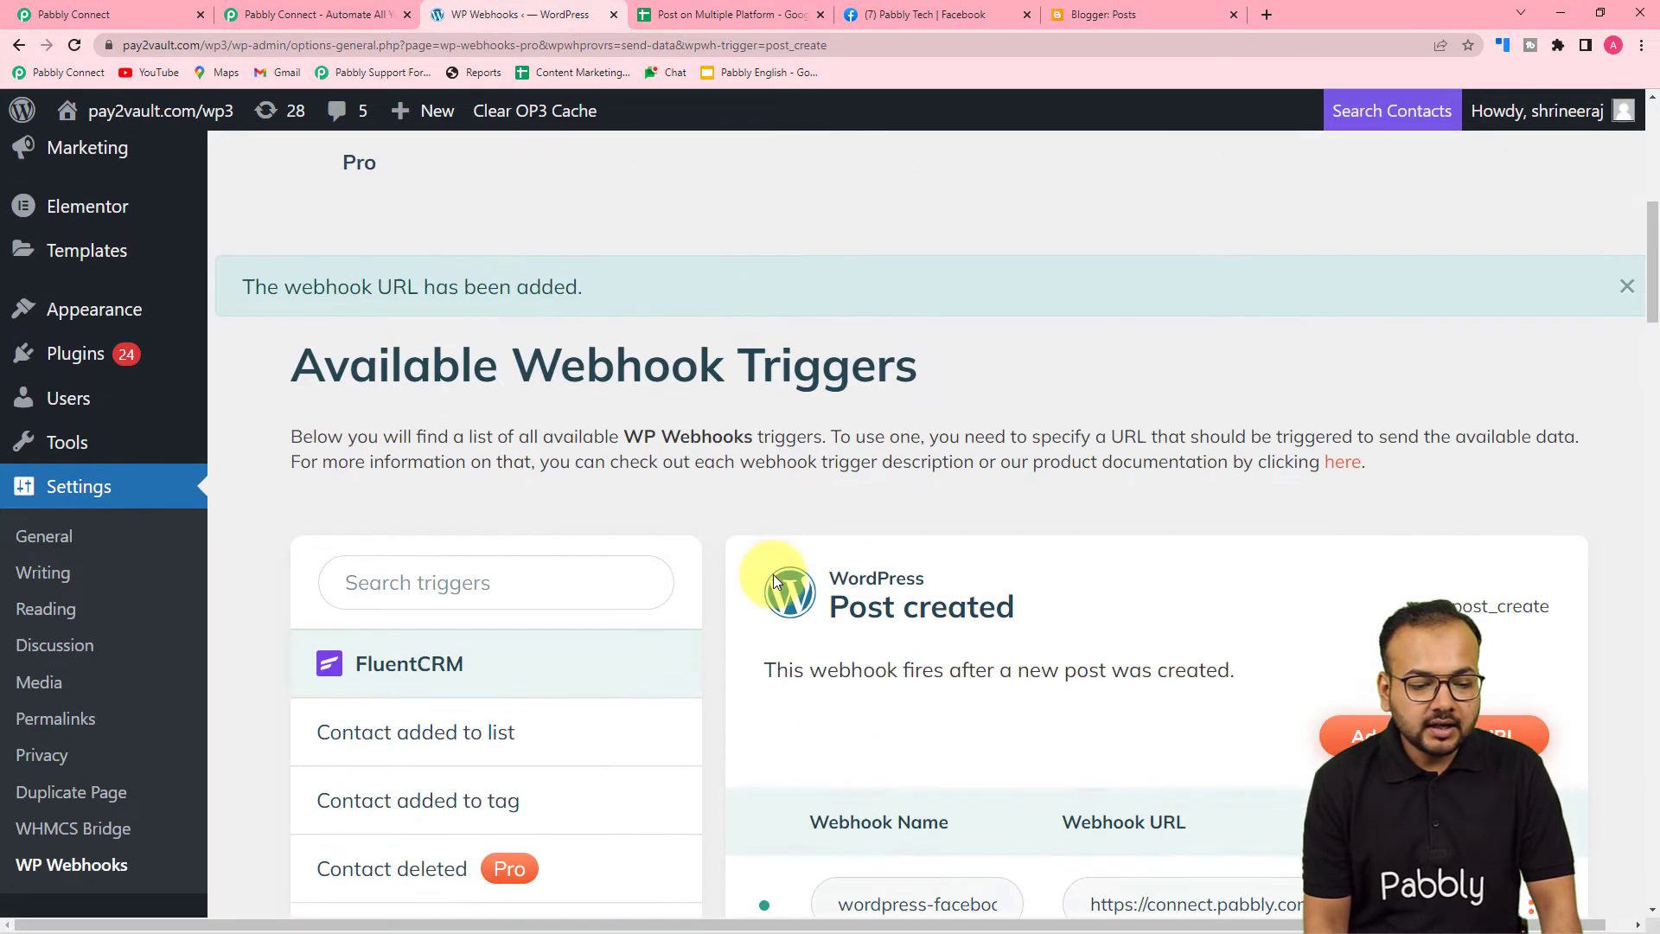
{"action": "scroll", "coordinate": [772, 574], "scroll_direction": "down", "scroll_amount": 12}
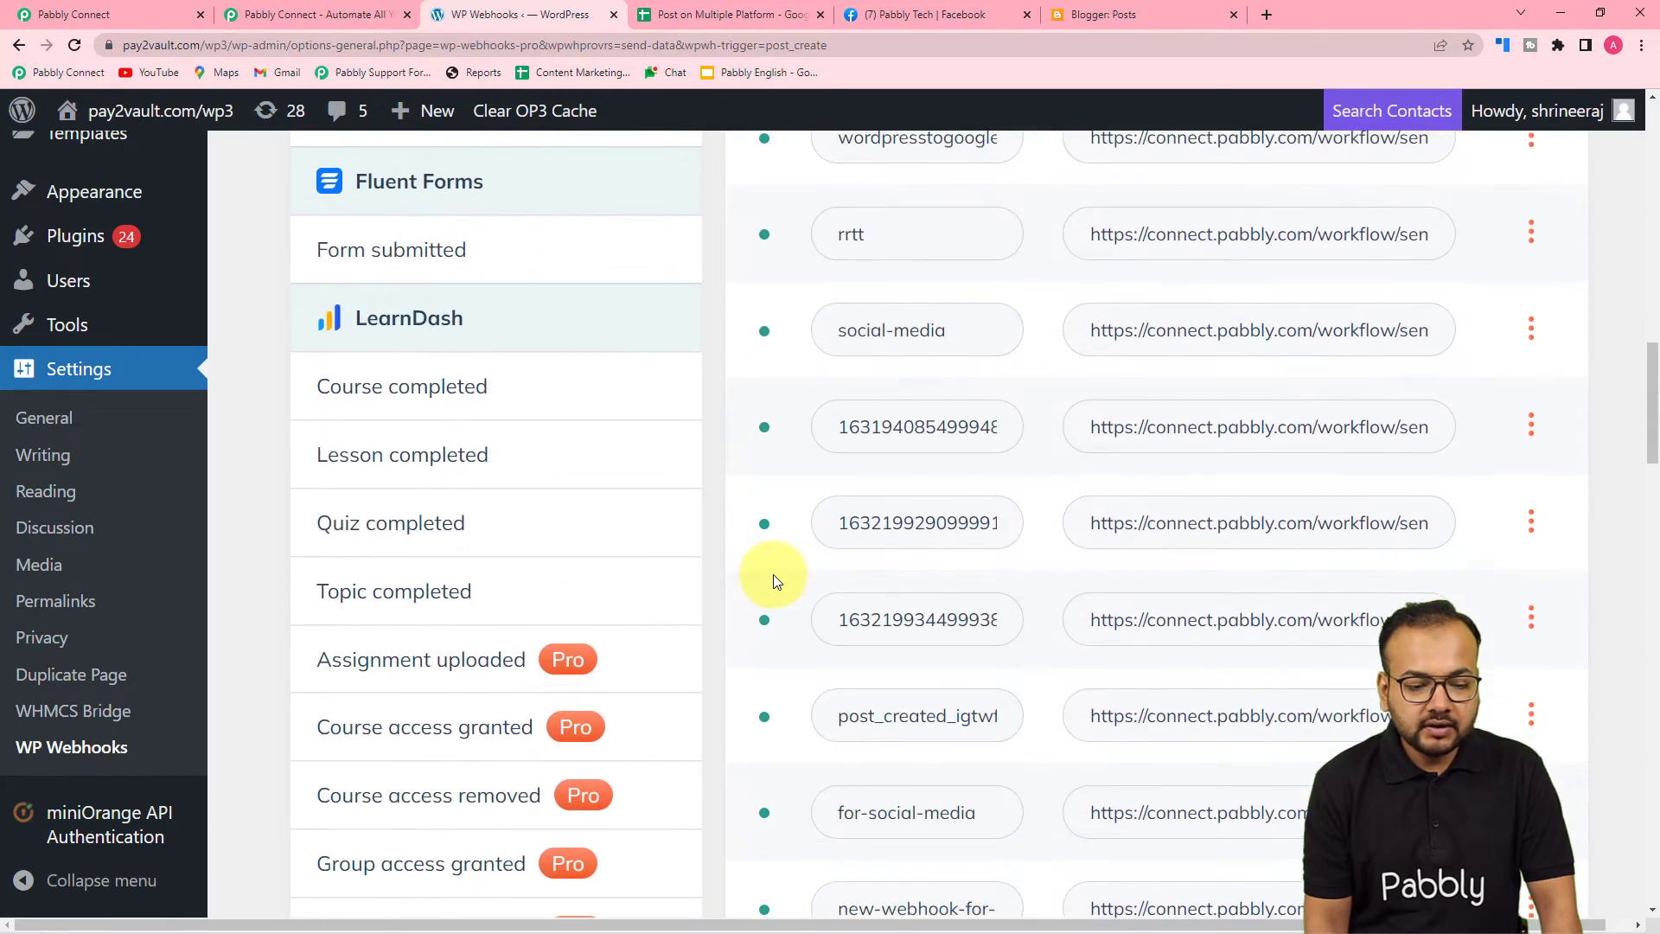
{"action": "scroll", "coordinate": [773, 574], "scroll_direction": "down", "scroll_amount": 12}
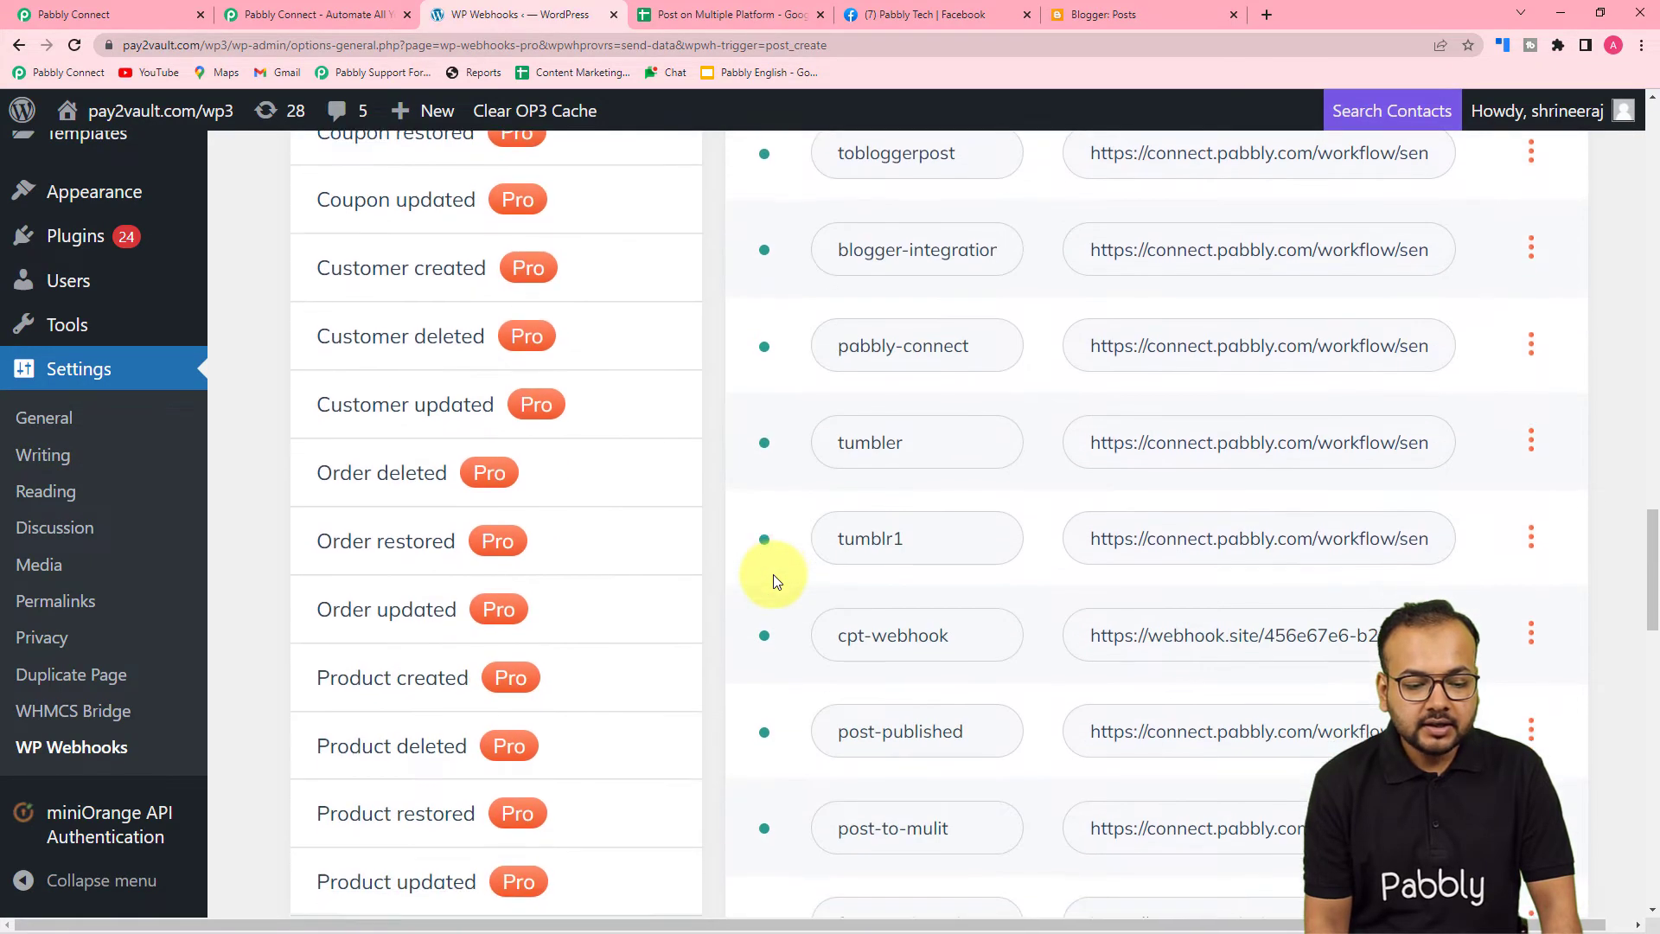
{"action": "scroll", "coordinate": [772, 577], "scroll_direction": "down", "scroll_amount": 2}
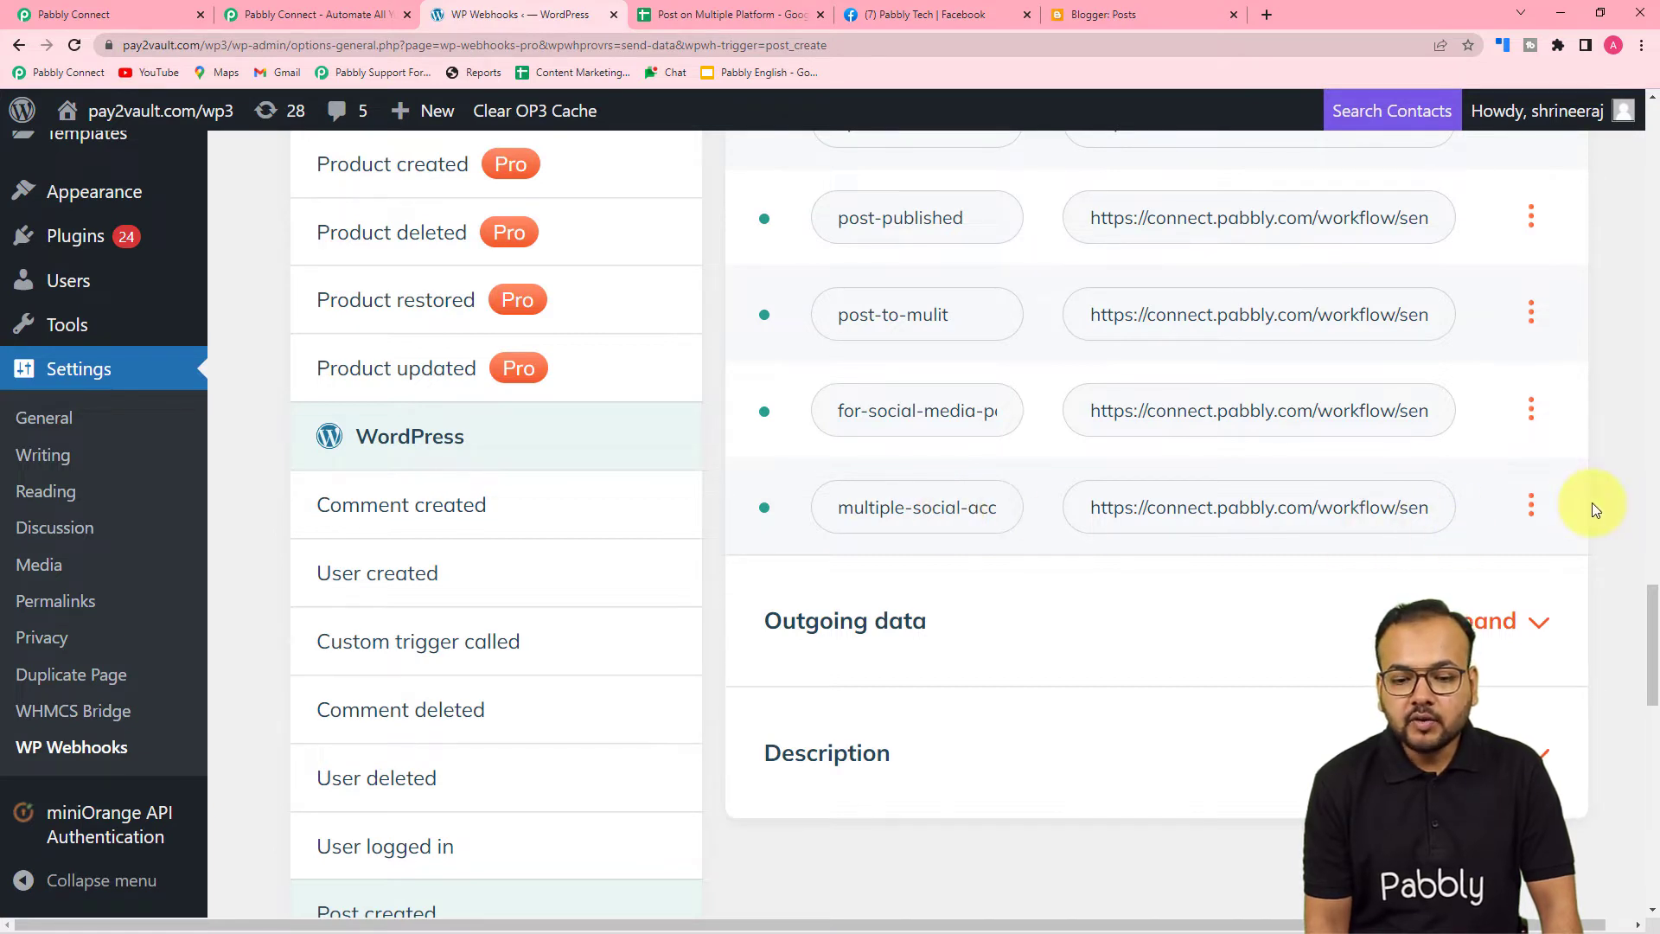
{"action": "left_click", "coordinate": [1529, 503]}
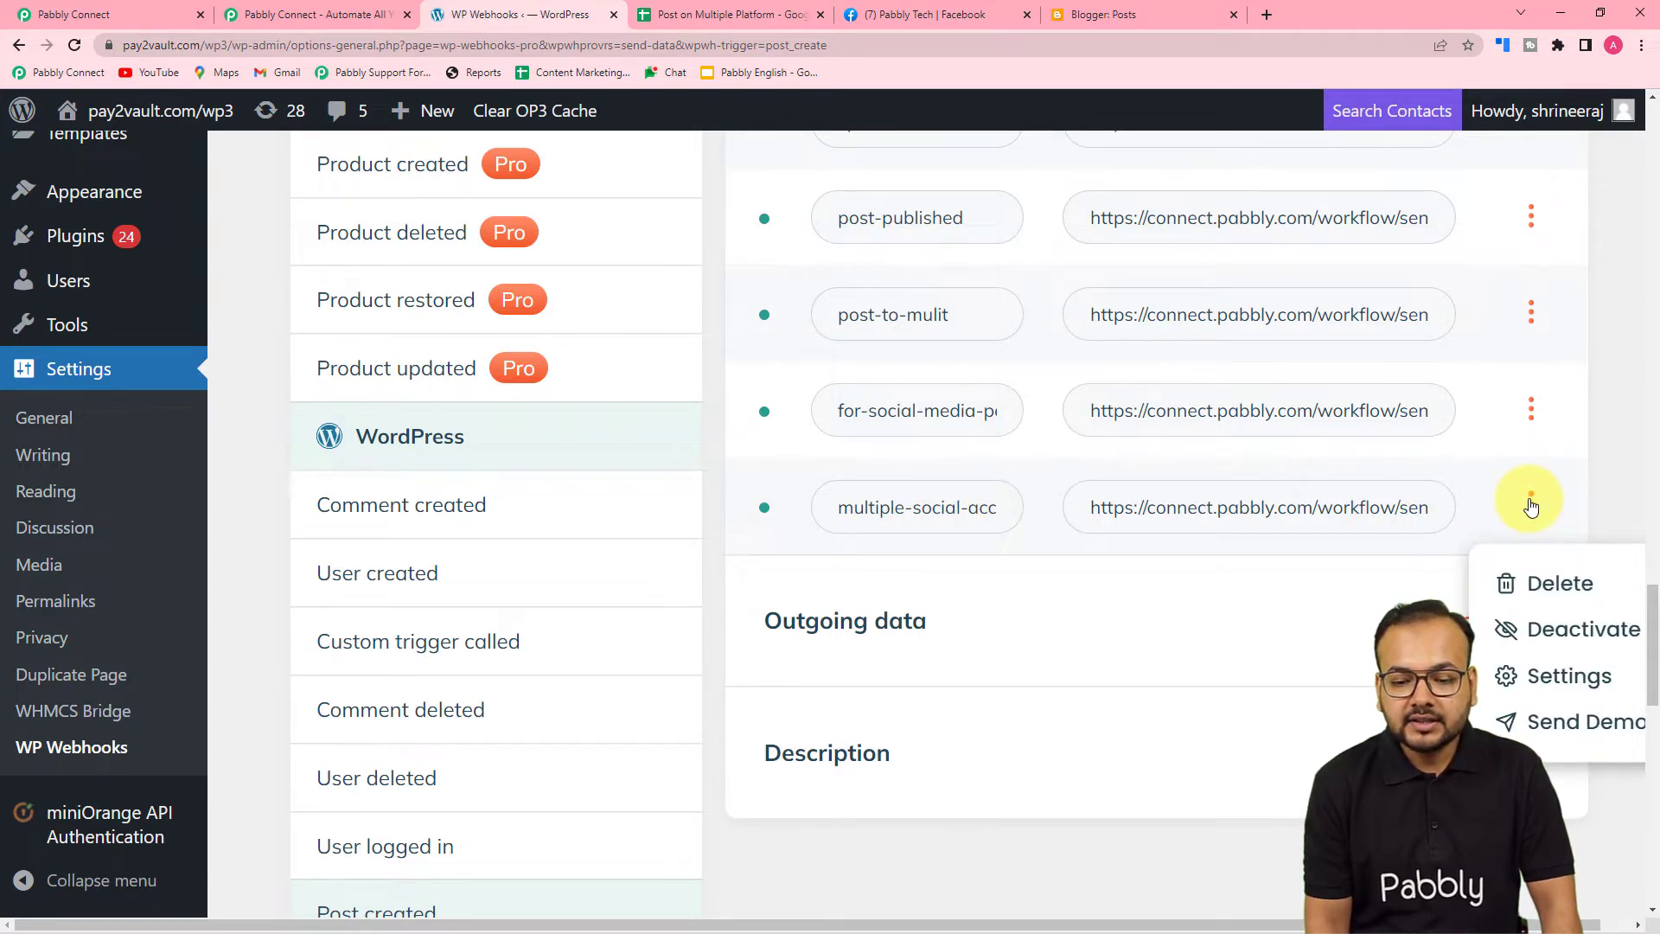
{"action": "left_click", "coordinate": [1560, 676]}
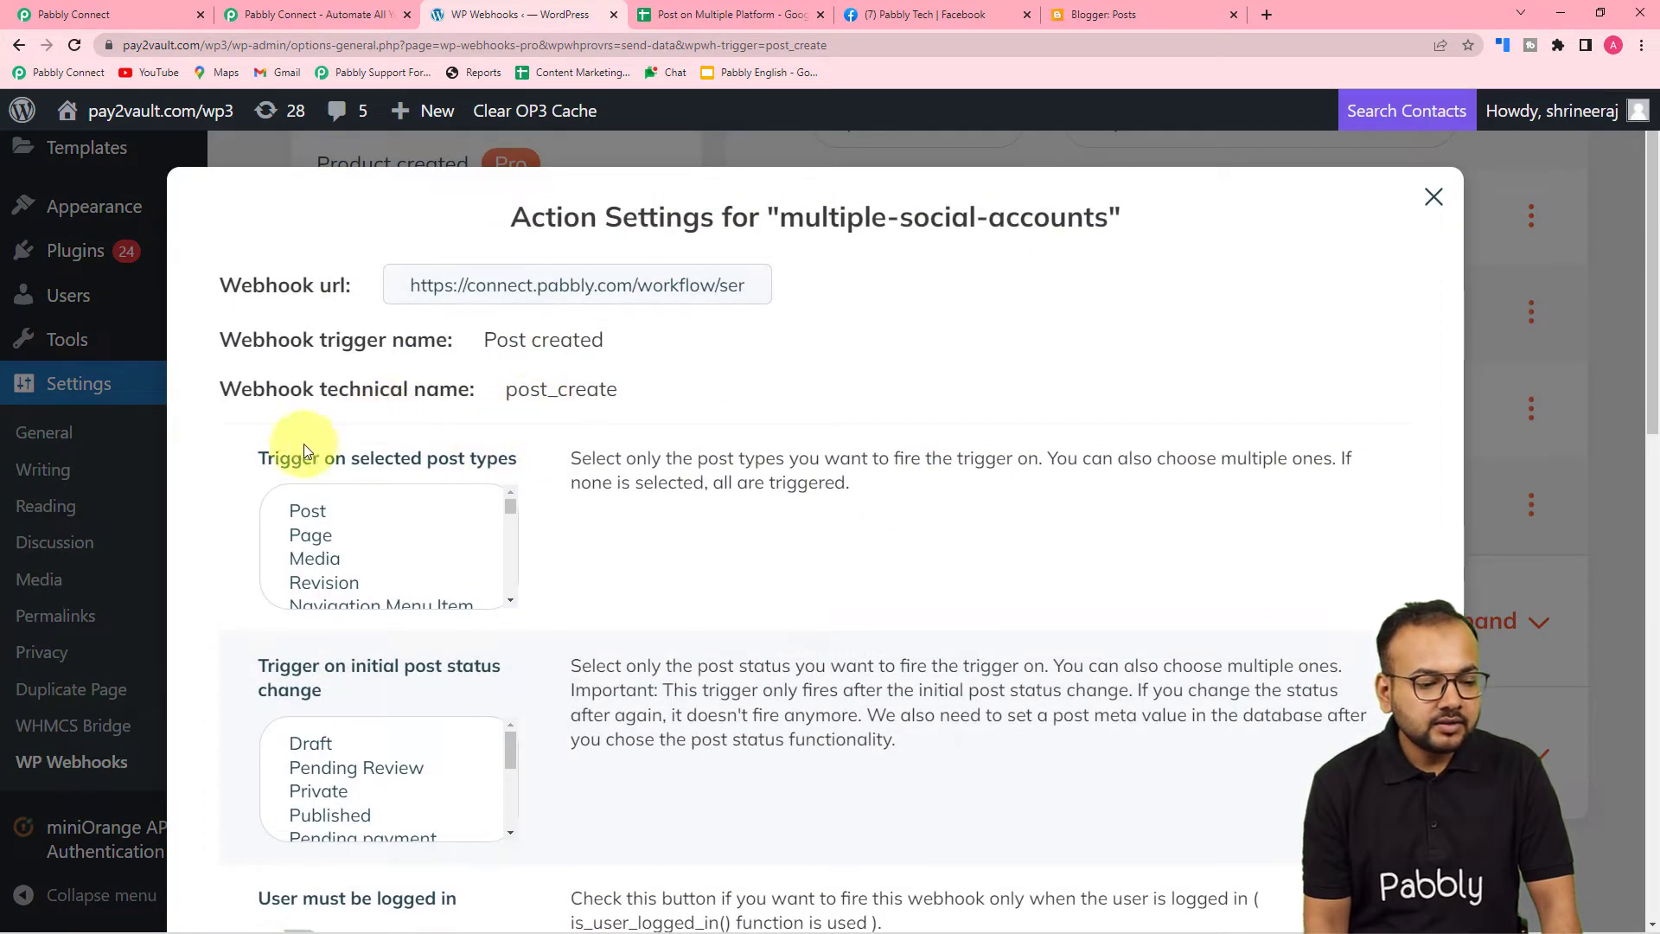
Restrict the webhook to the Post post type and the Published initial status, save the settings and close them
{"action": "scroll", "coordinate": [257, 456], "scroll_direction": "down", "scroll_amount": 1}
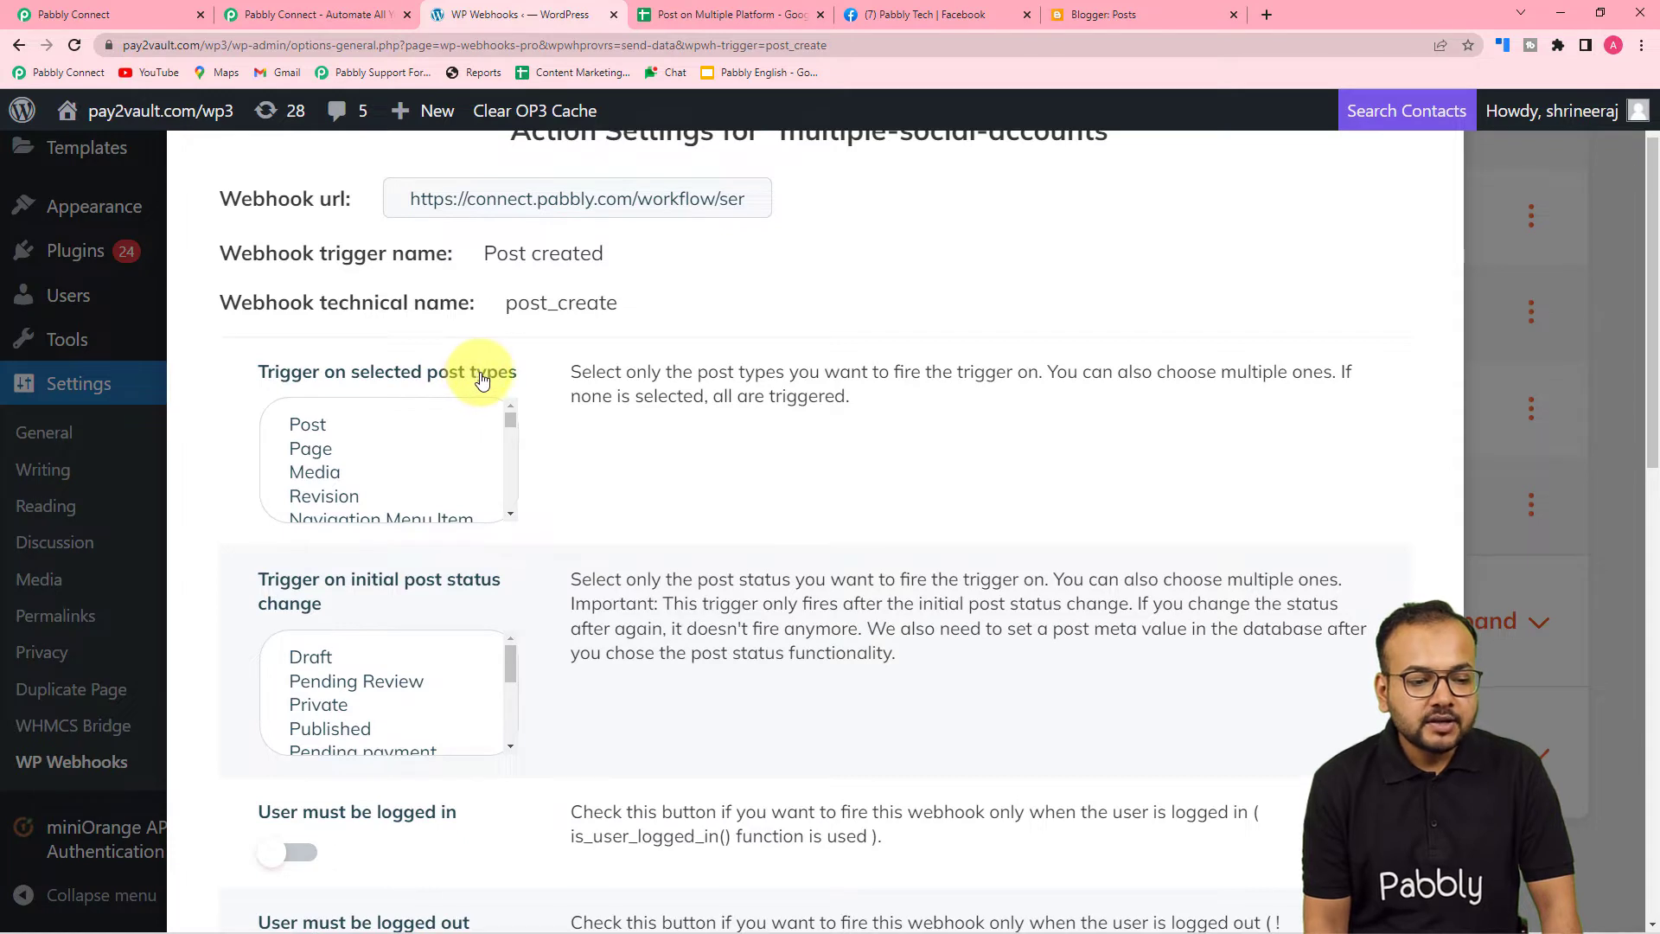
{"action": "scroll", "coordinate": [527, 387], "scroll_direction": "down", "scroll_amount": 1}
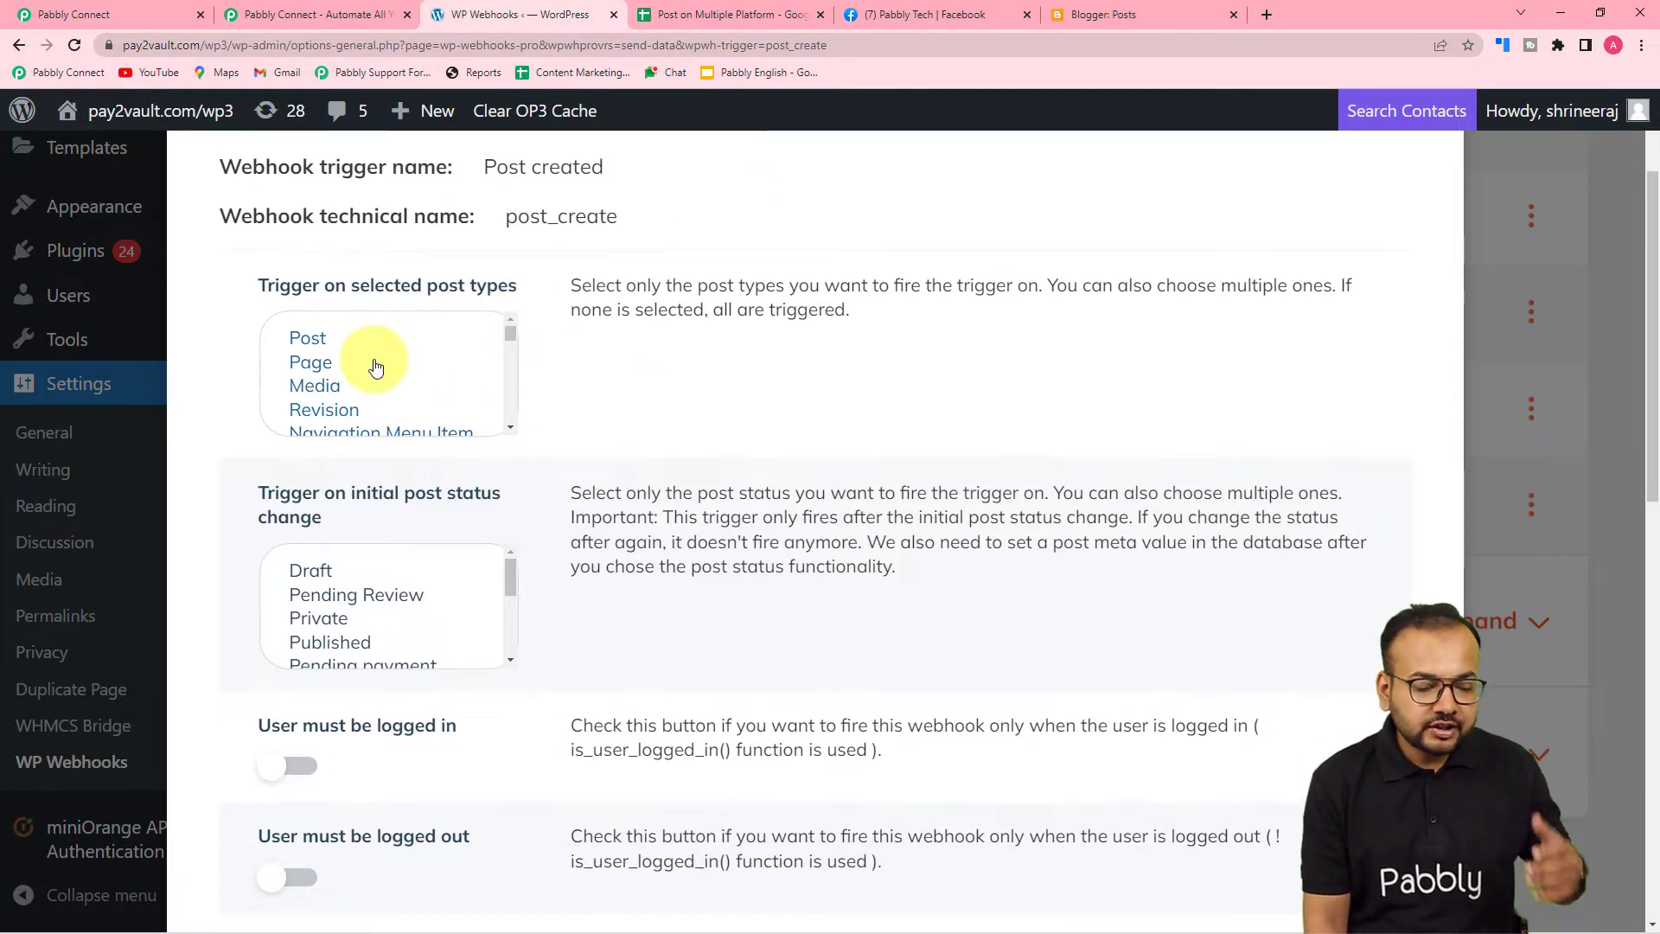
{"action": "left_click", "coordinate": [323, 344]}
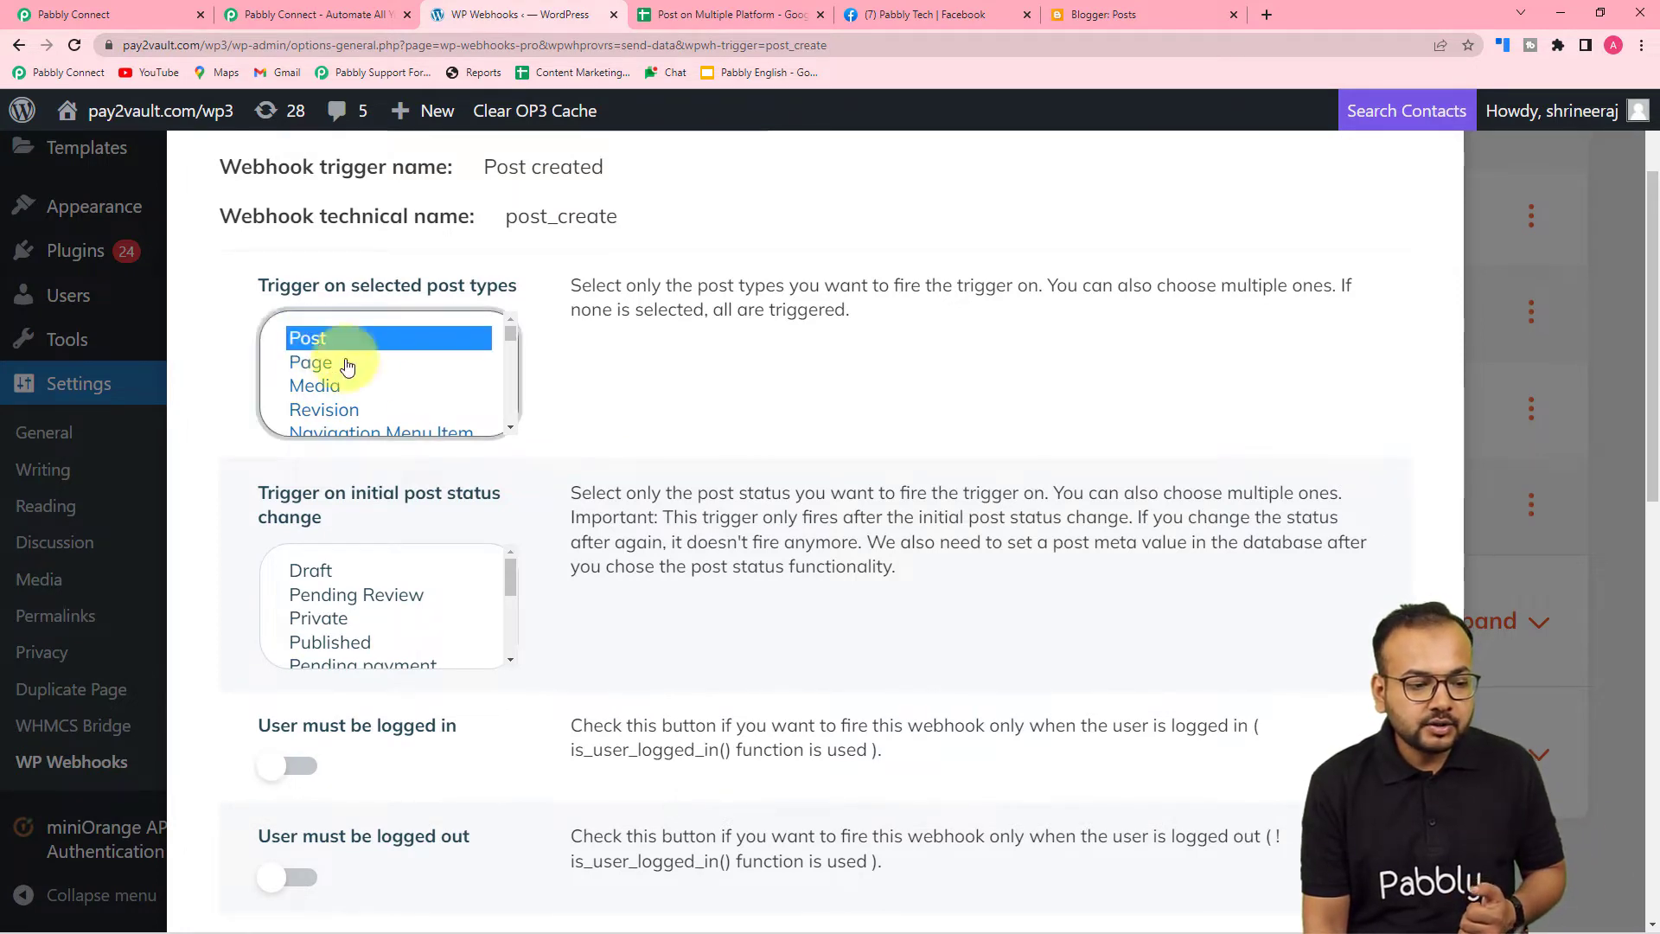
{"action": "scroll", "coordinate": [268, 490], "scroll_direction": "down", "scroll_amount": 1}
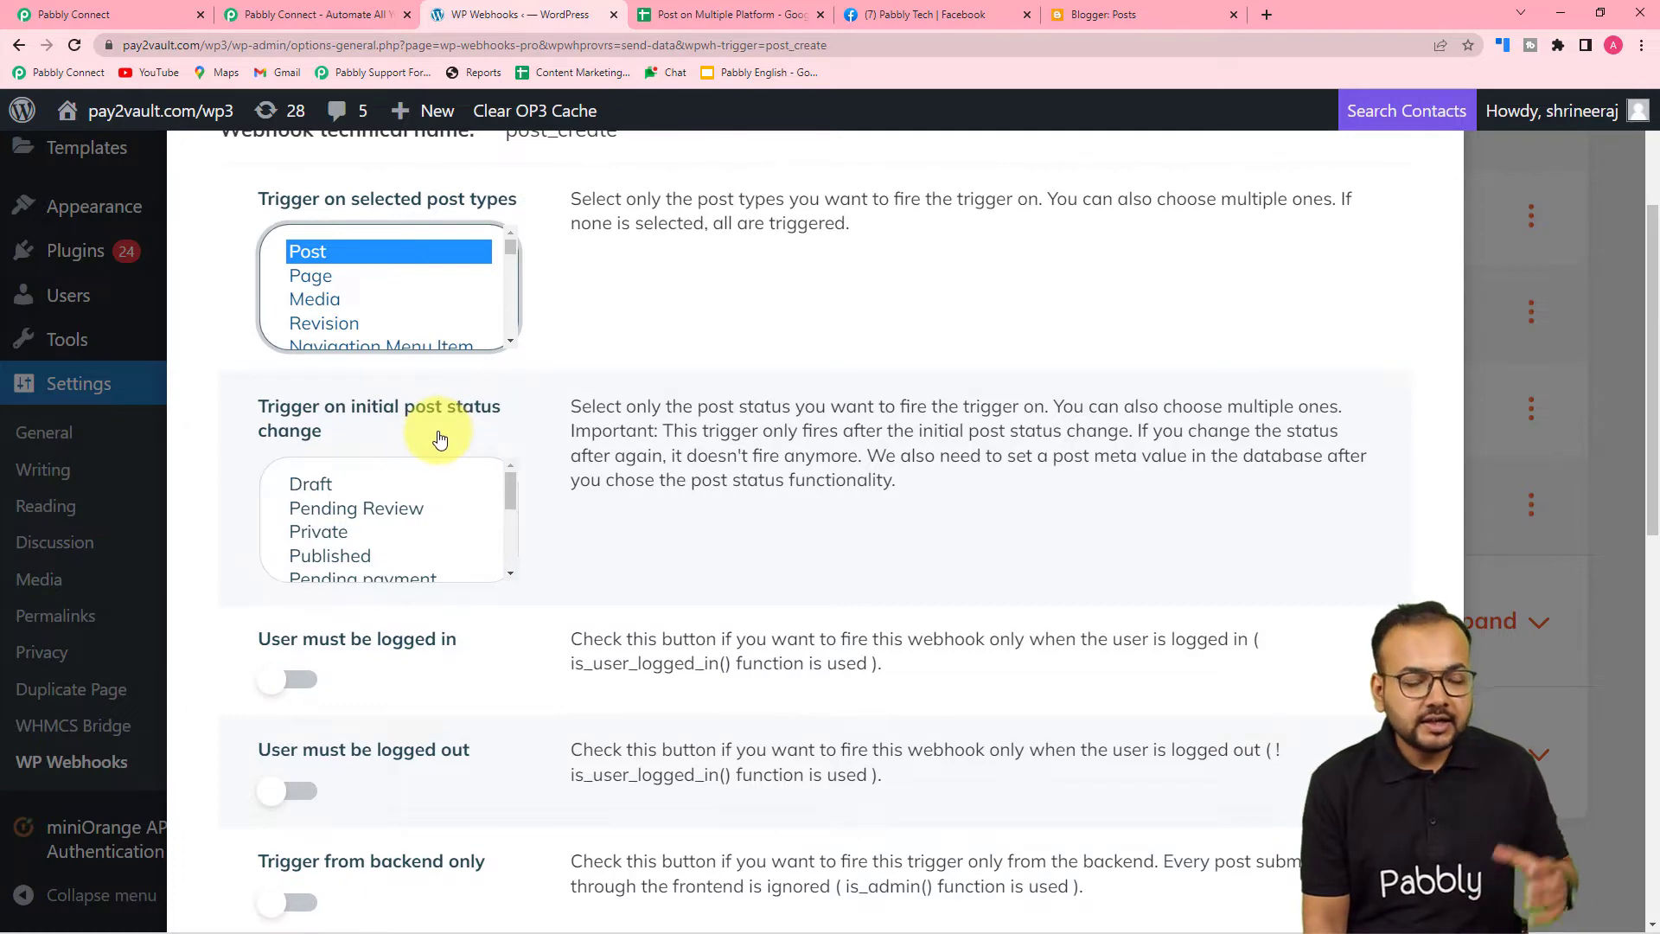
{"action": "left_click", "coordinate": [341, 562]}
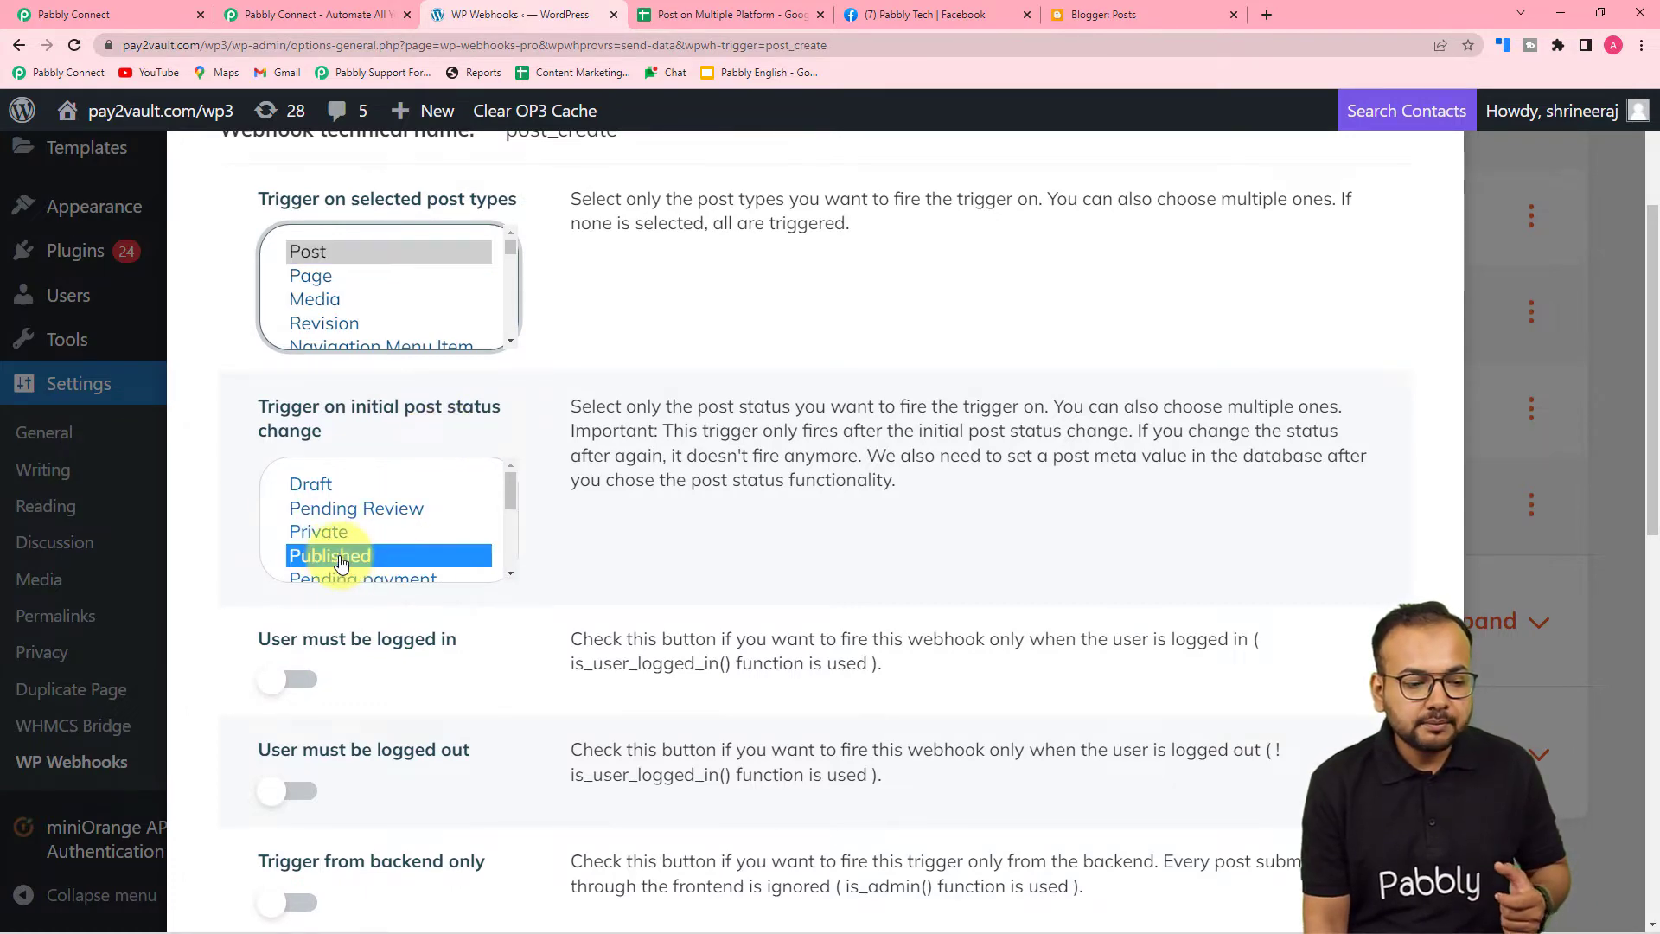
{"action": "scroll", "coordinate": [729, 519], "scroll_direction": "down", "scroll_amount": 10}
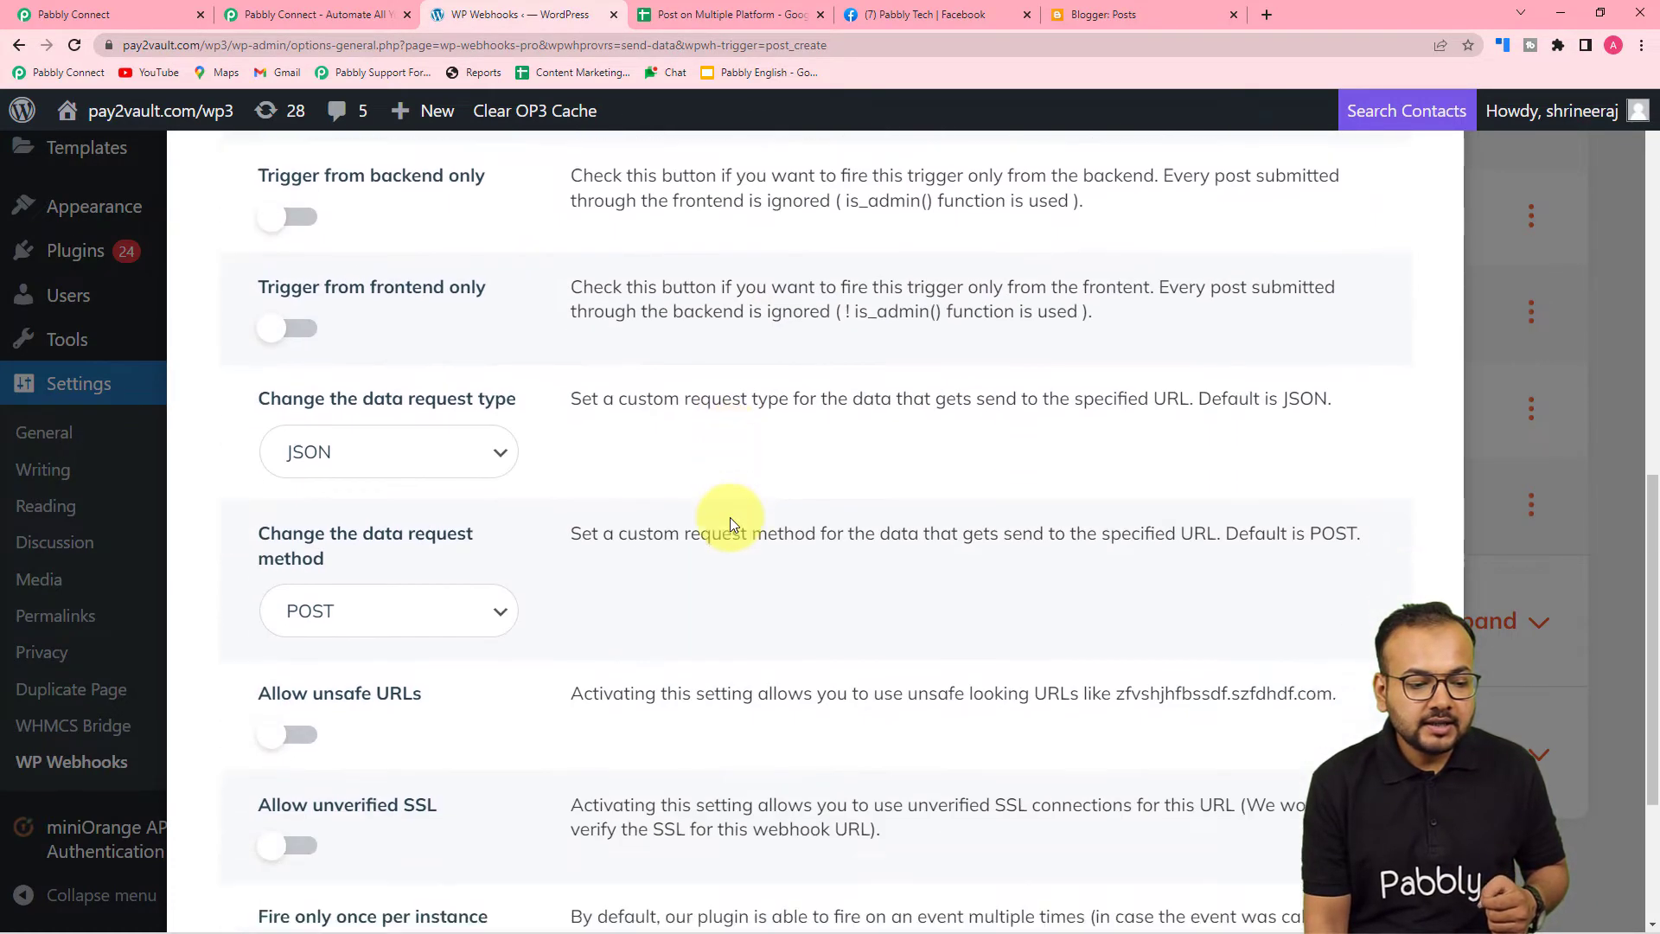
{"action": "left_click", "coordinate": [321, 787]}
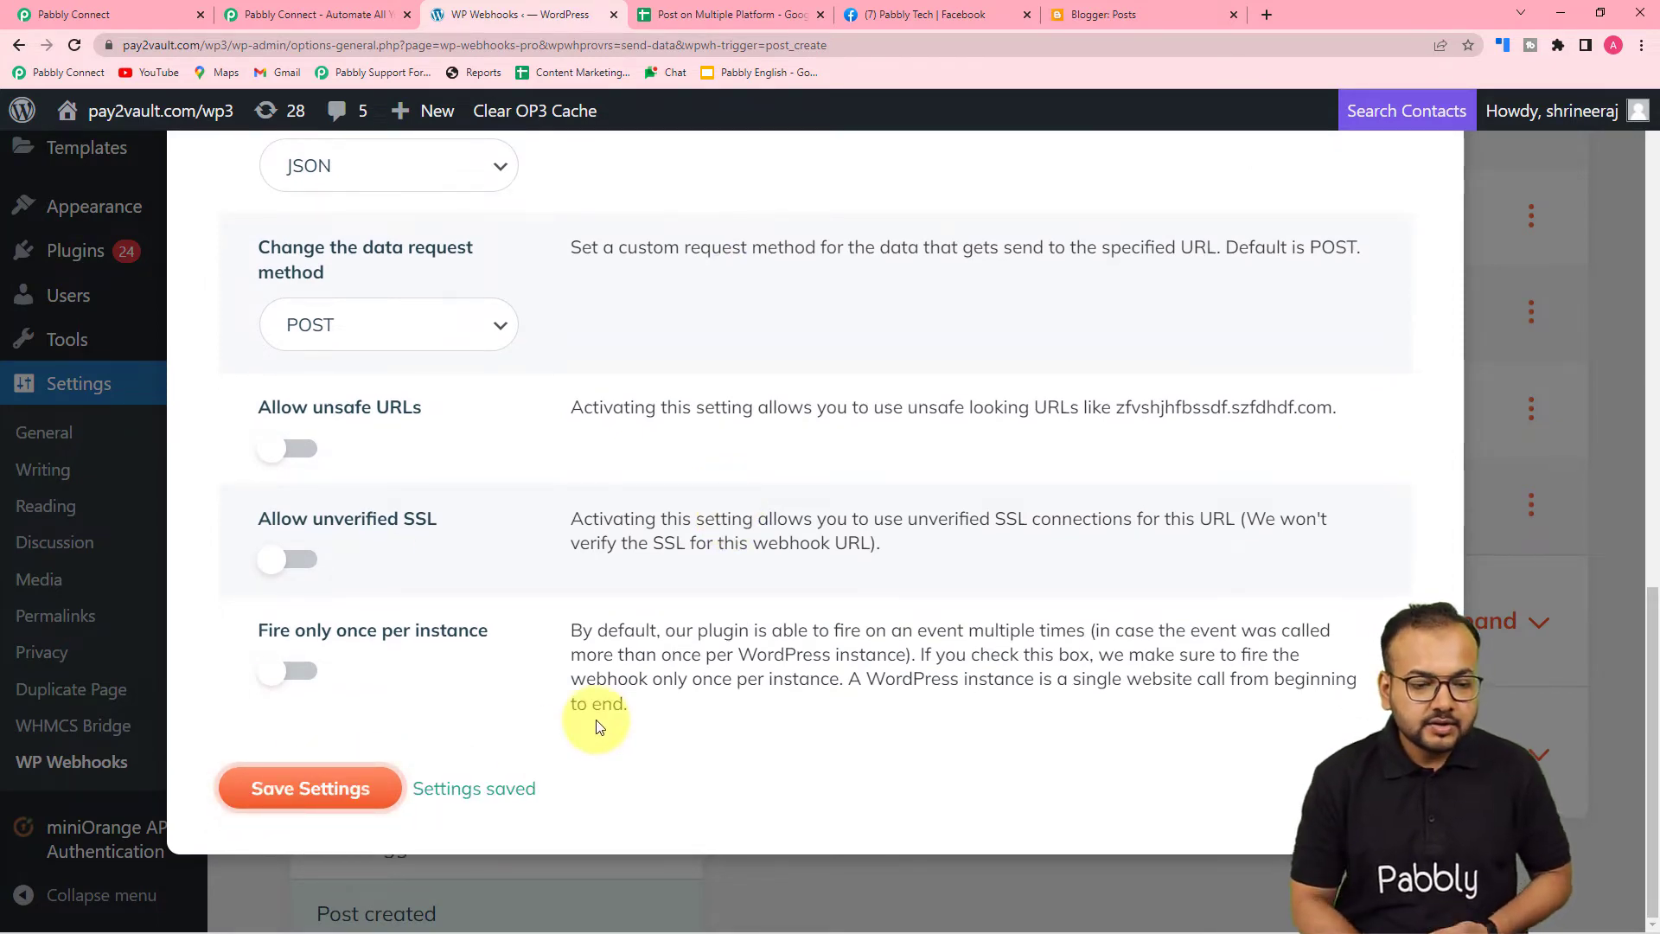
{"action": "scroll", "coordinate": [822, 467], "scroll_direction": "up", "scroll_amount": 10}
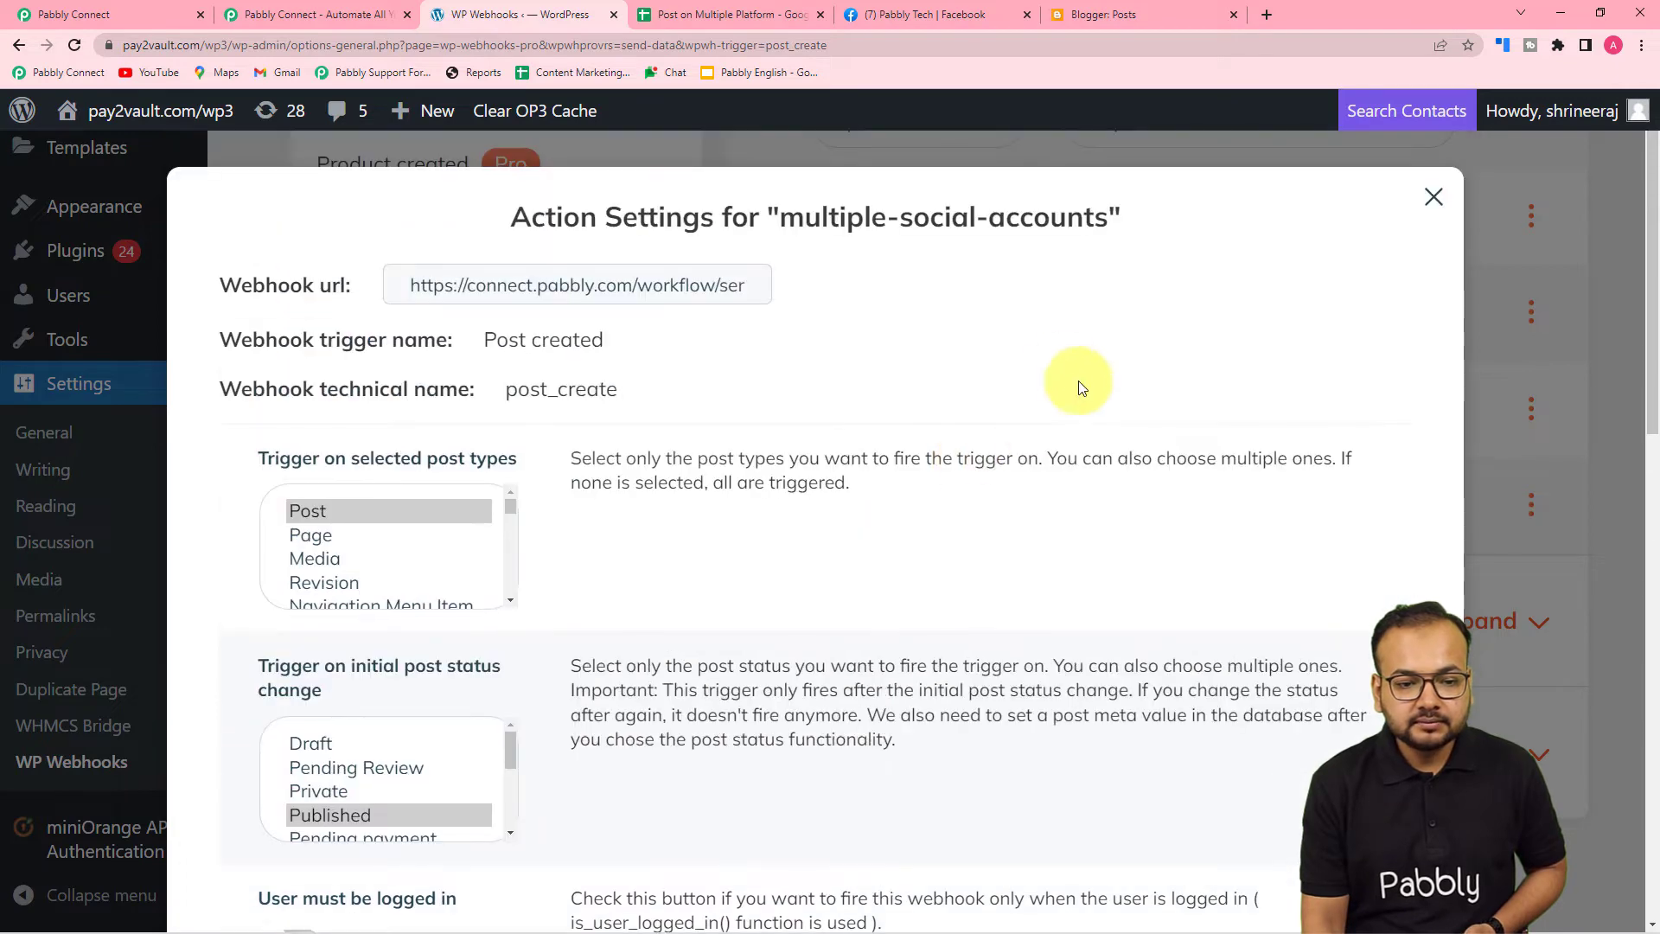
{"action": "left_click", "coordinate": [1451, 203]}
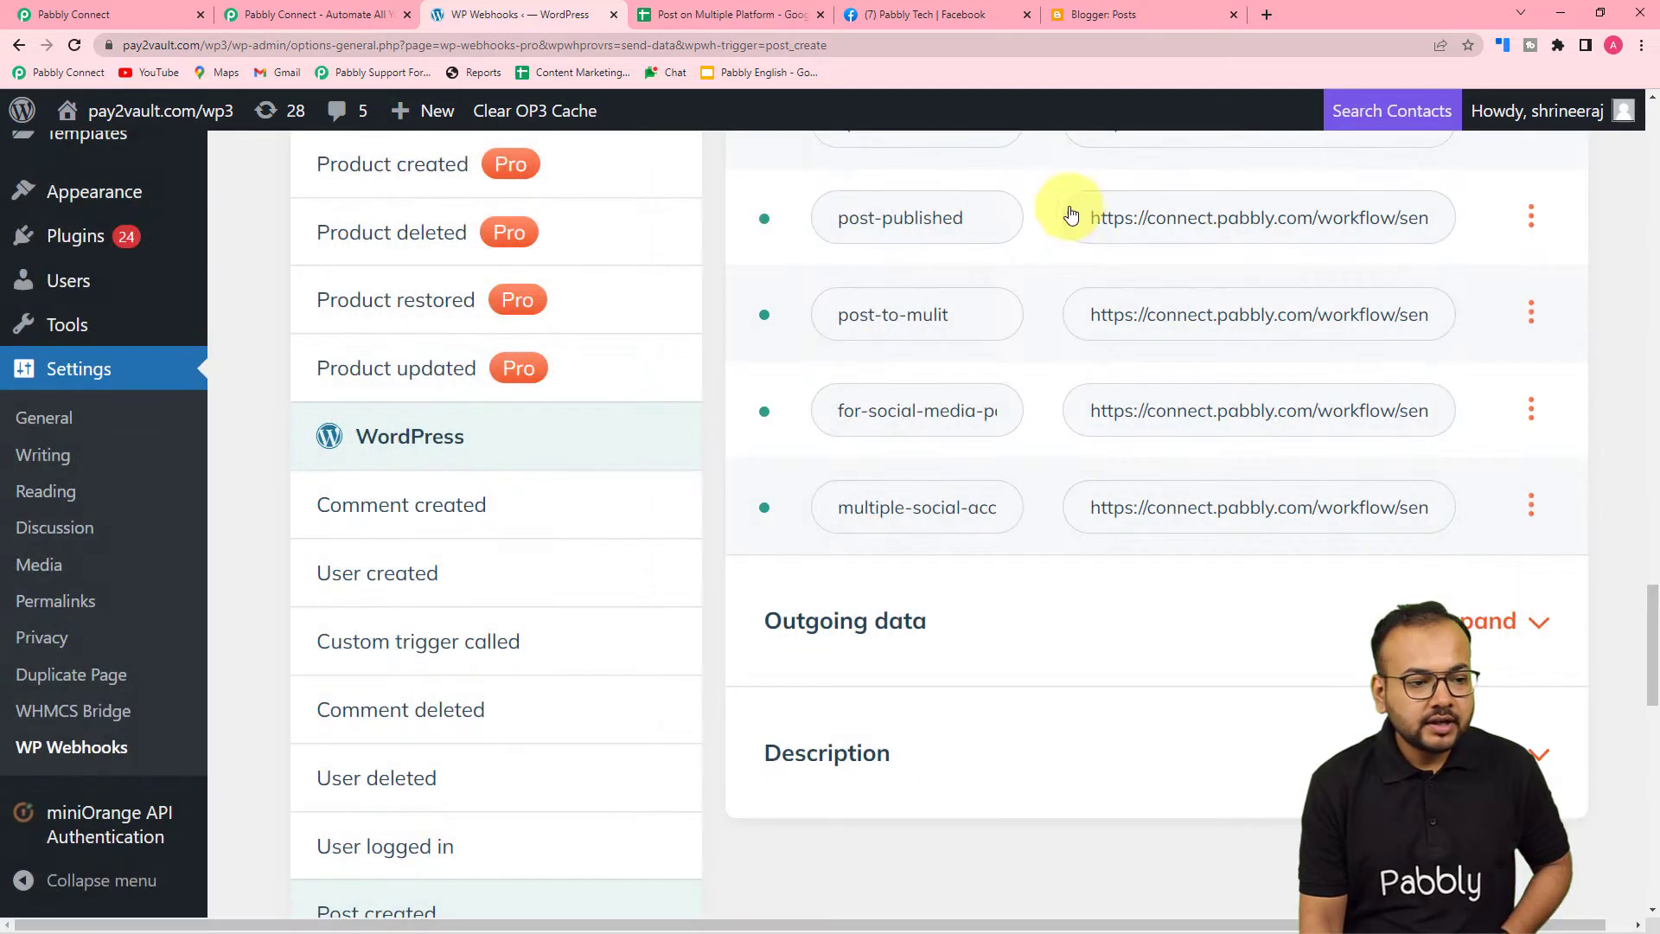
Switch to the Pabbly Connect workflow and check the WordPress trigger's webhook capture status
{"action": "mouse_move", "coordinate": [432, 111]}
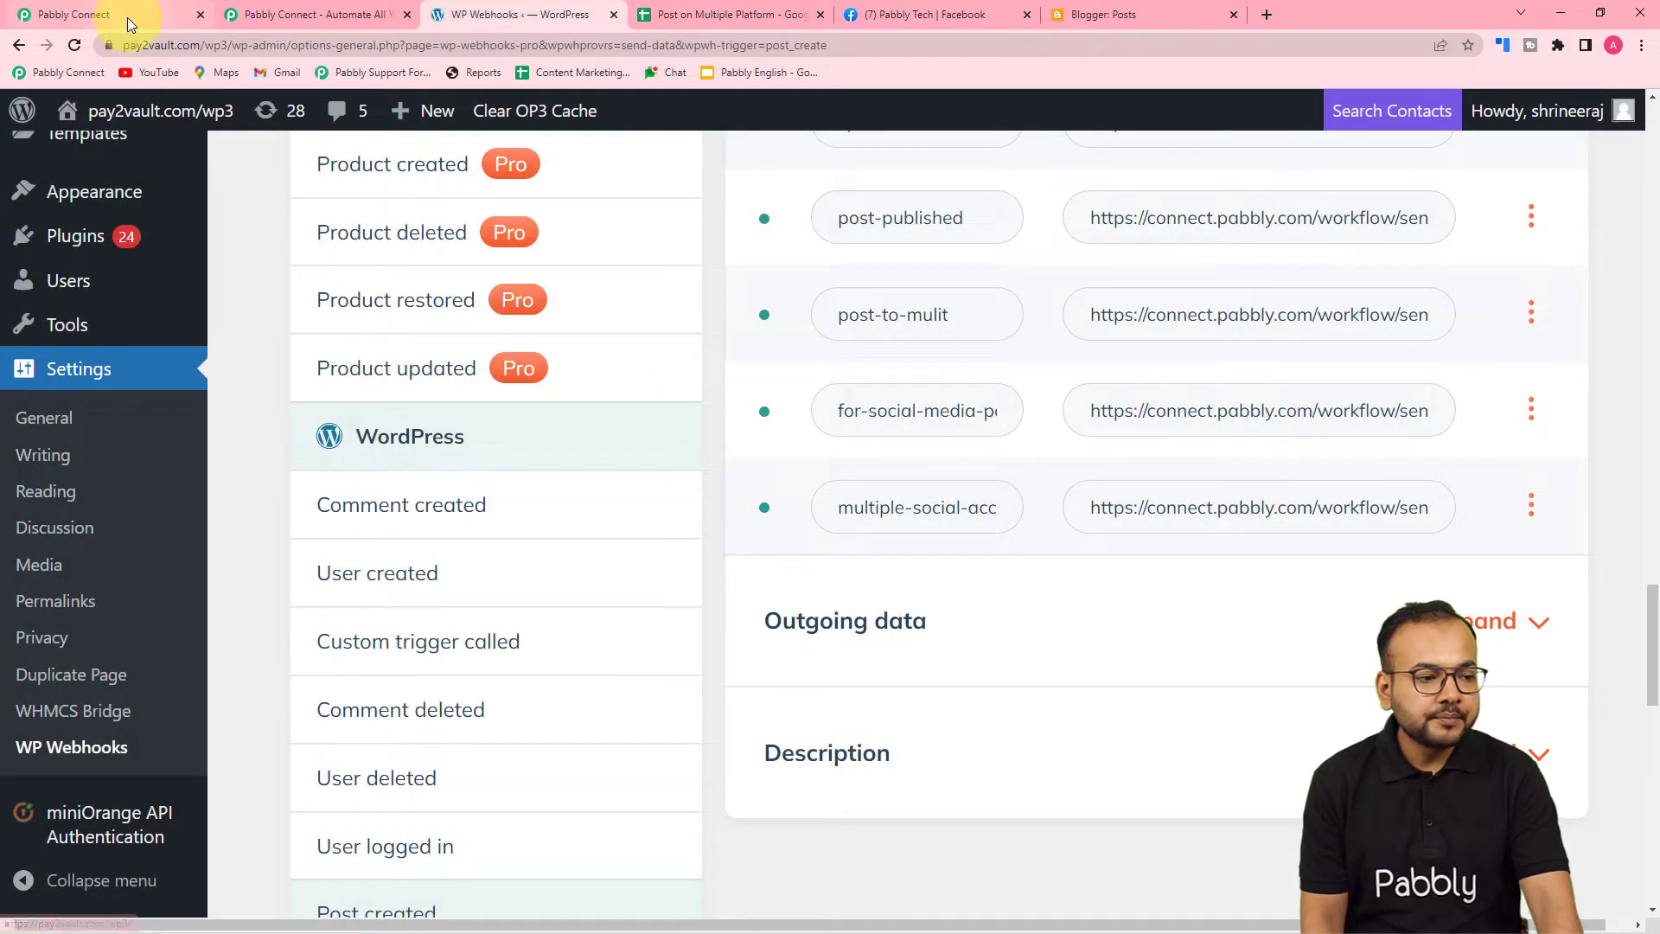
{"action": "left_click", "coordinate": [127, 18]}
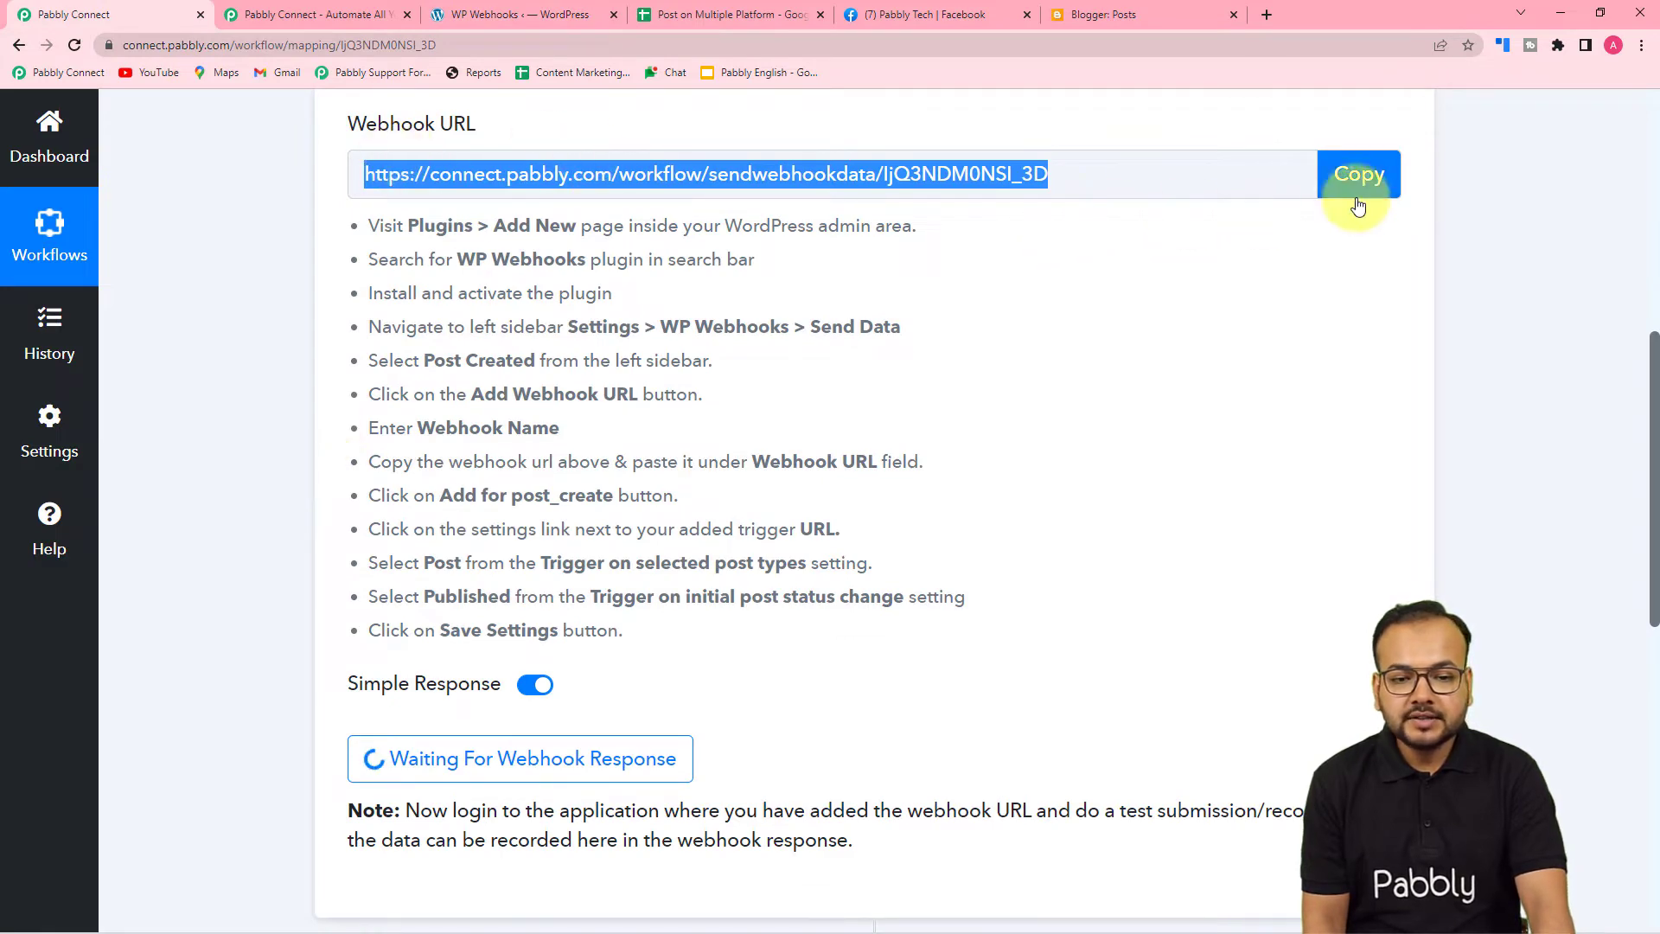
{"action": "scroll", "coordinate": [489, 514], "scroll_direction": "down", "scroll_amount": 5}
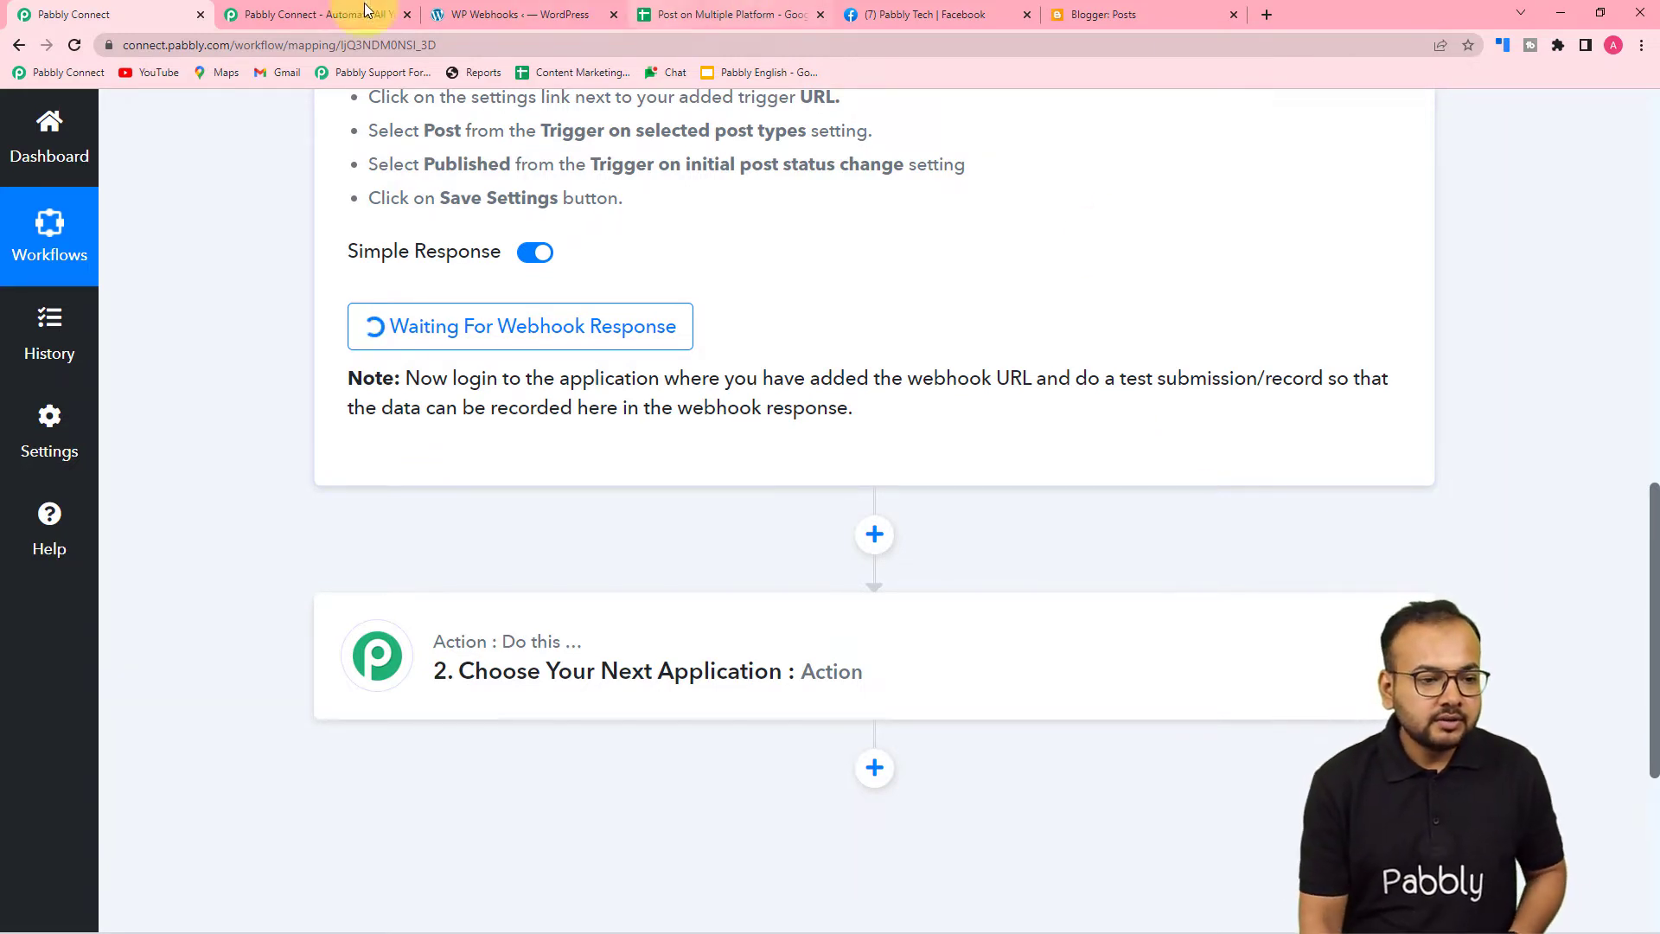
Return to the WordPress admin dashboard and open the editor for a new post
{"action": "left_click", "coordinate": [502, 14]}
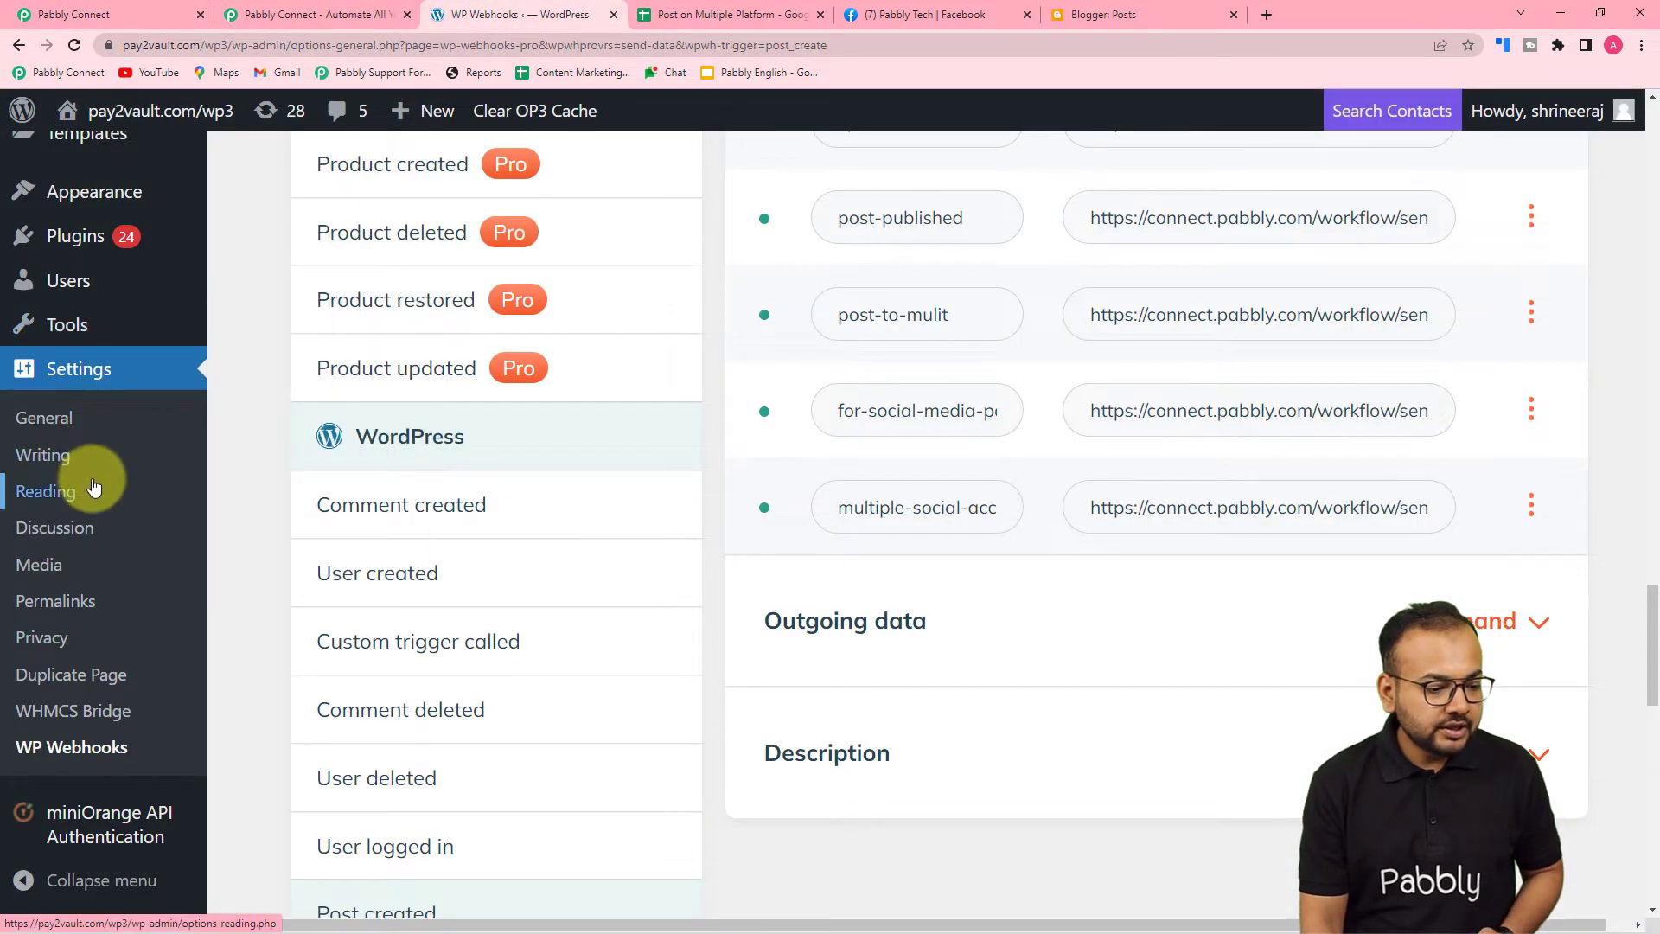
{"action": "scroll", "coordinate": [86, 474], "scroll_direction": "up", "scroll_amount": 4}
{"action": "scroll", "coordinate": [89, 487], "scroll_direction": "up", "scroll_amount": 5}
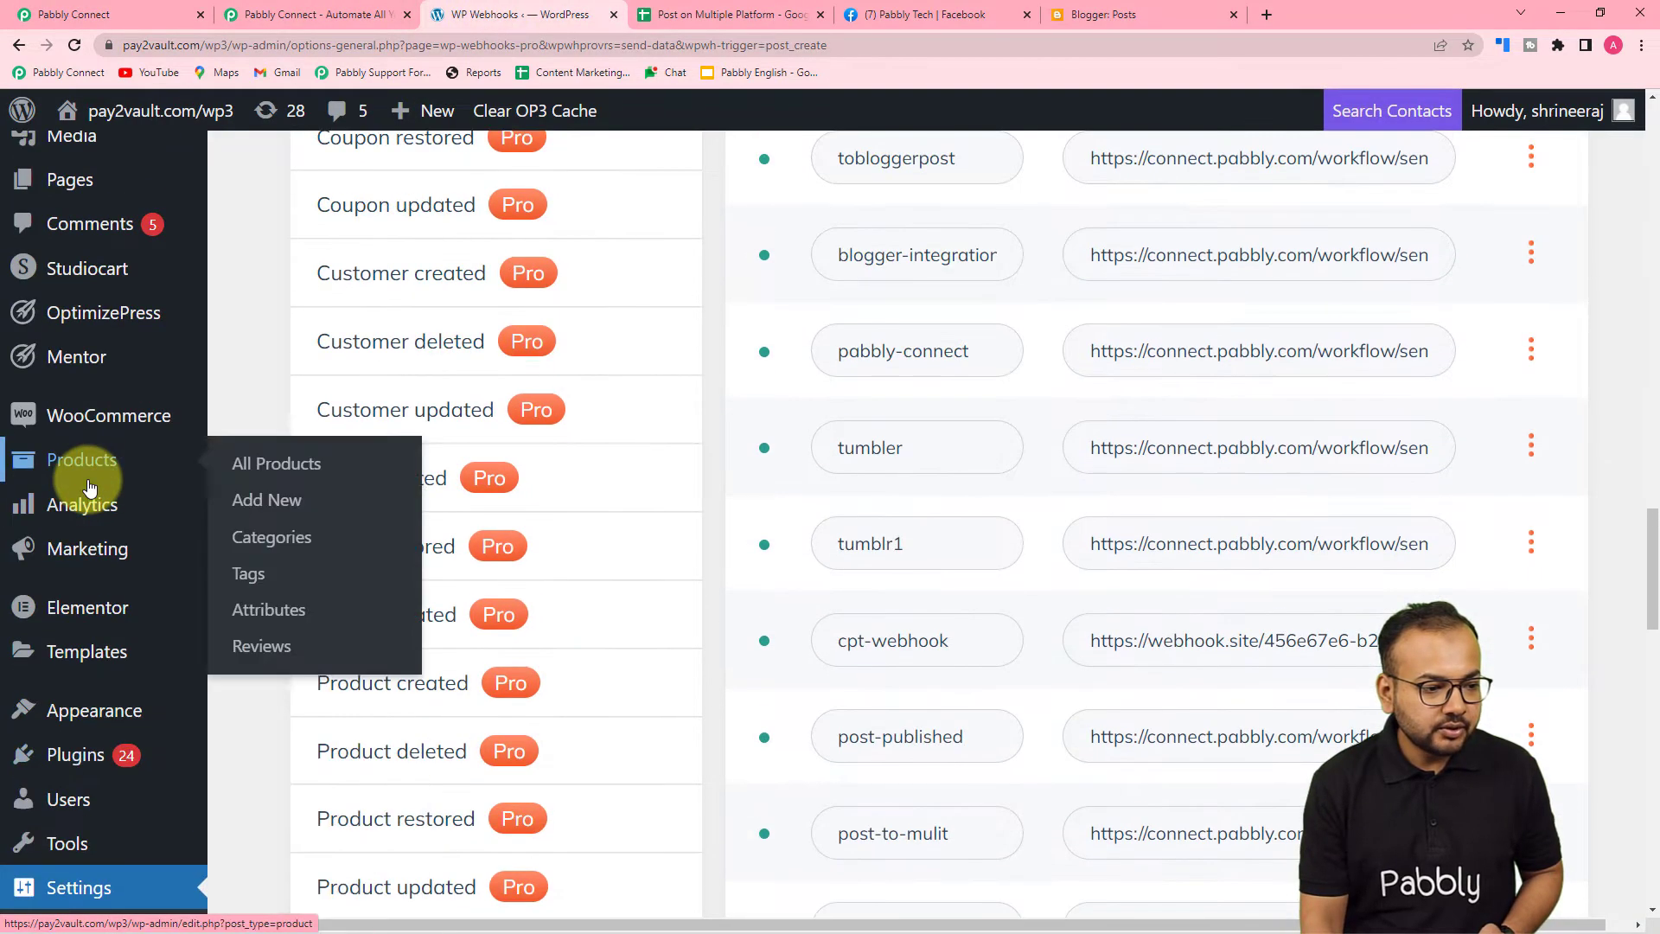
{"action": "mouse_move", "coordinate": [44, 363]}
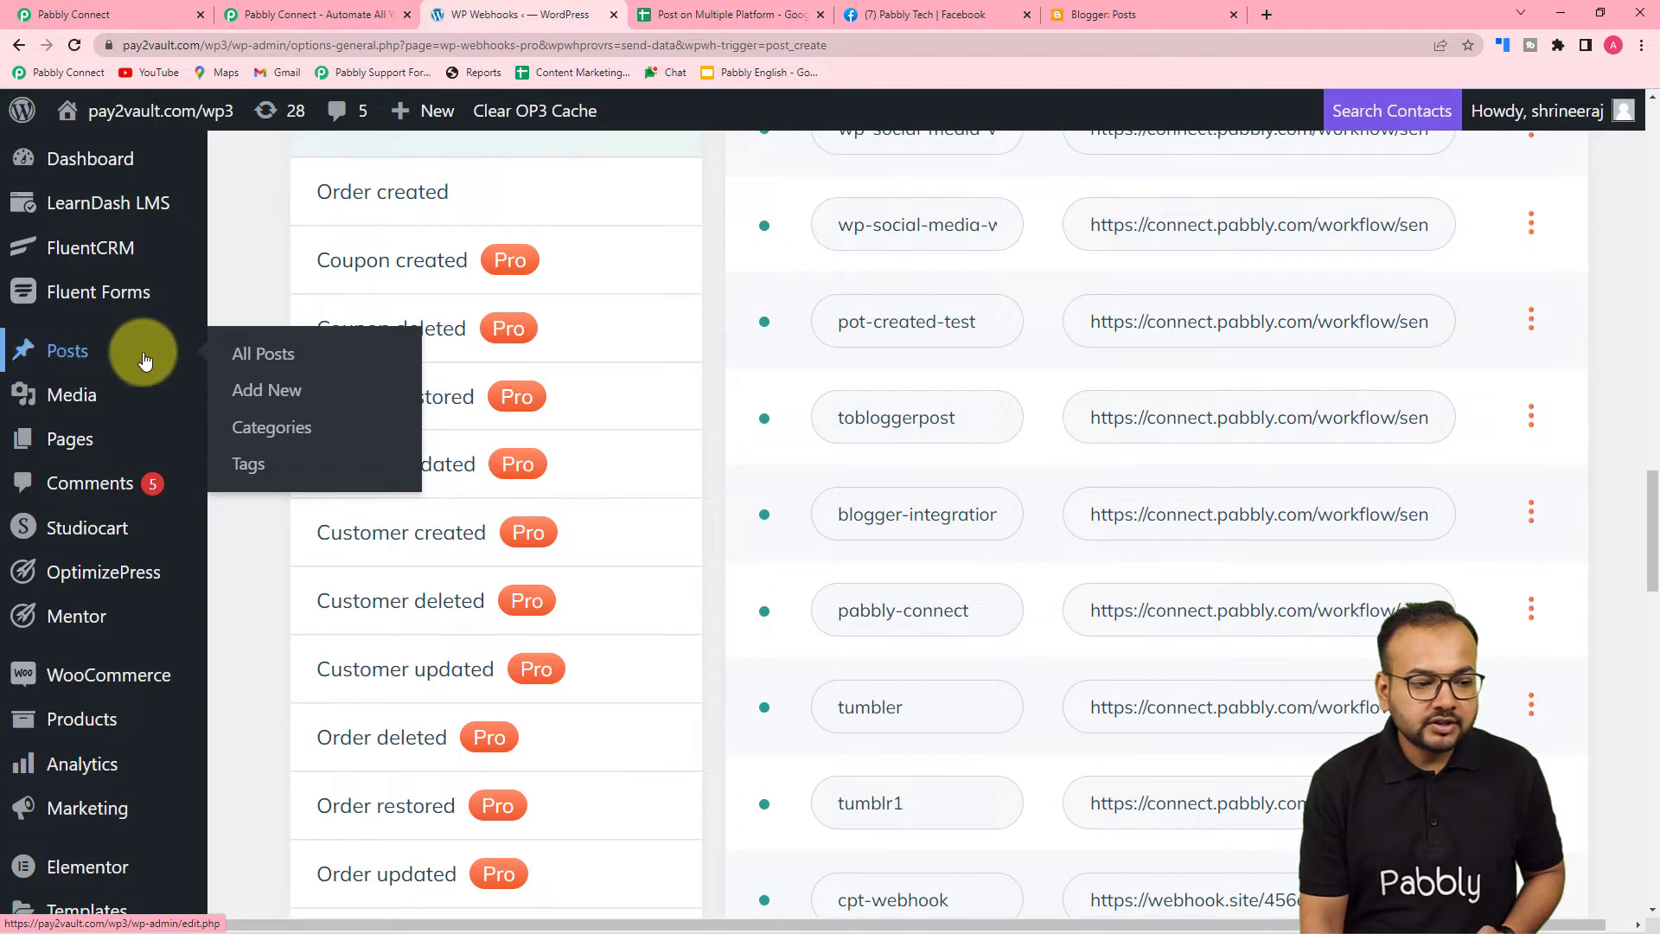
{"action": "left_click", "coordinate": [267, 399]}
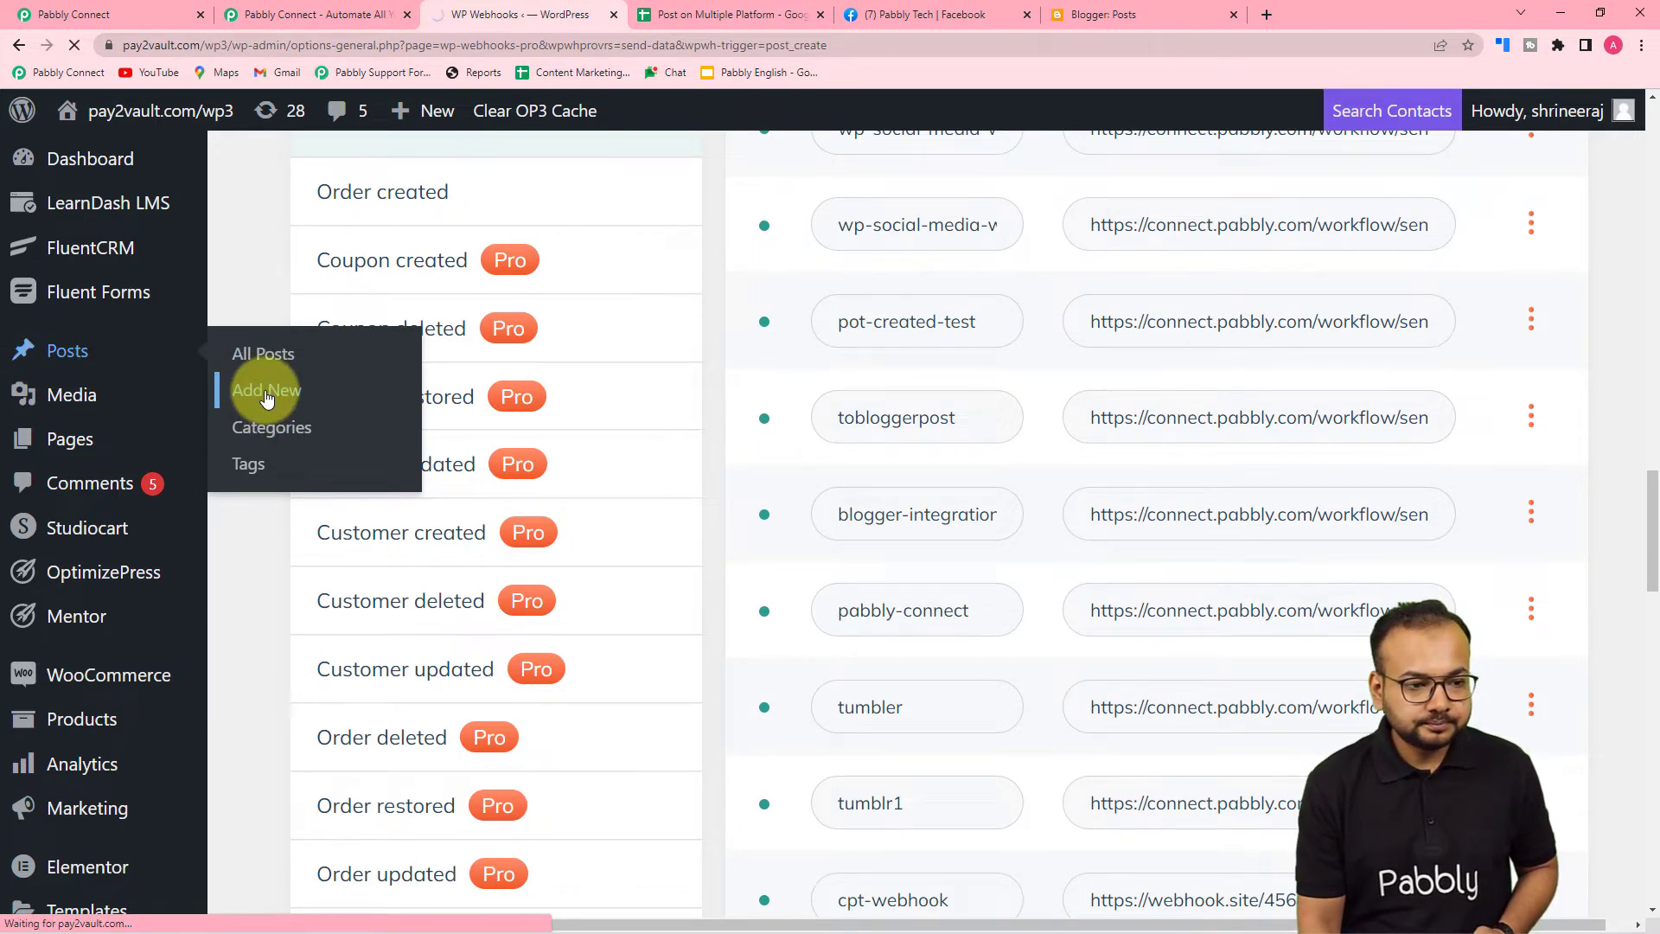
{"action": "scroll", "coordinate": [267, 398], "scroll_direction": "down", "scroll_amount": 5}
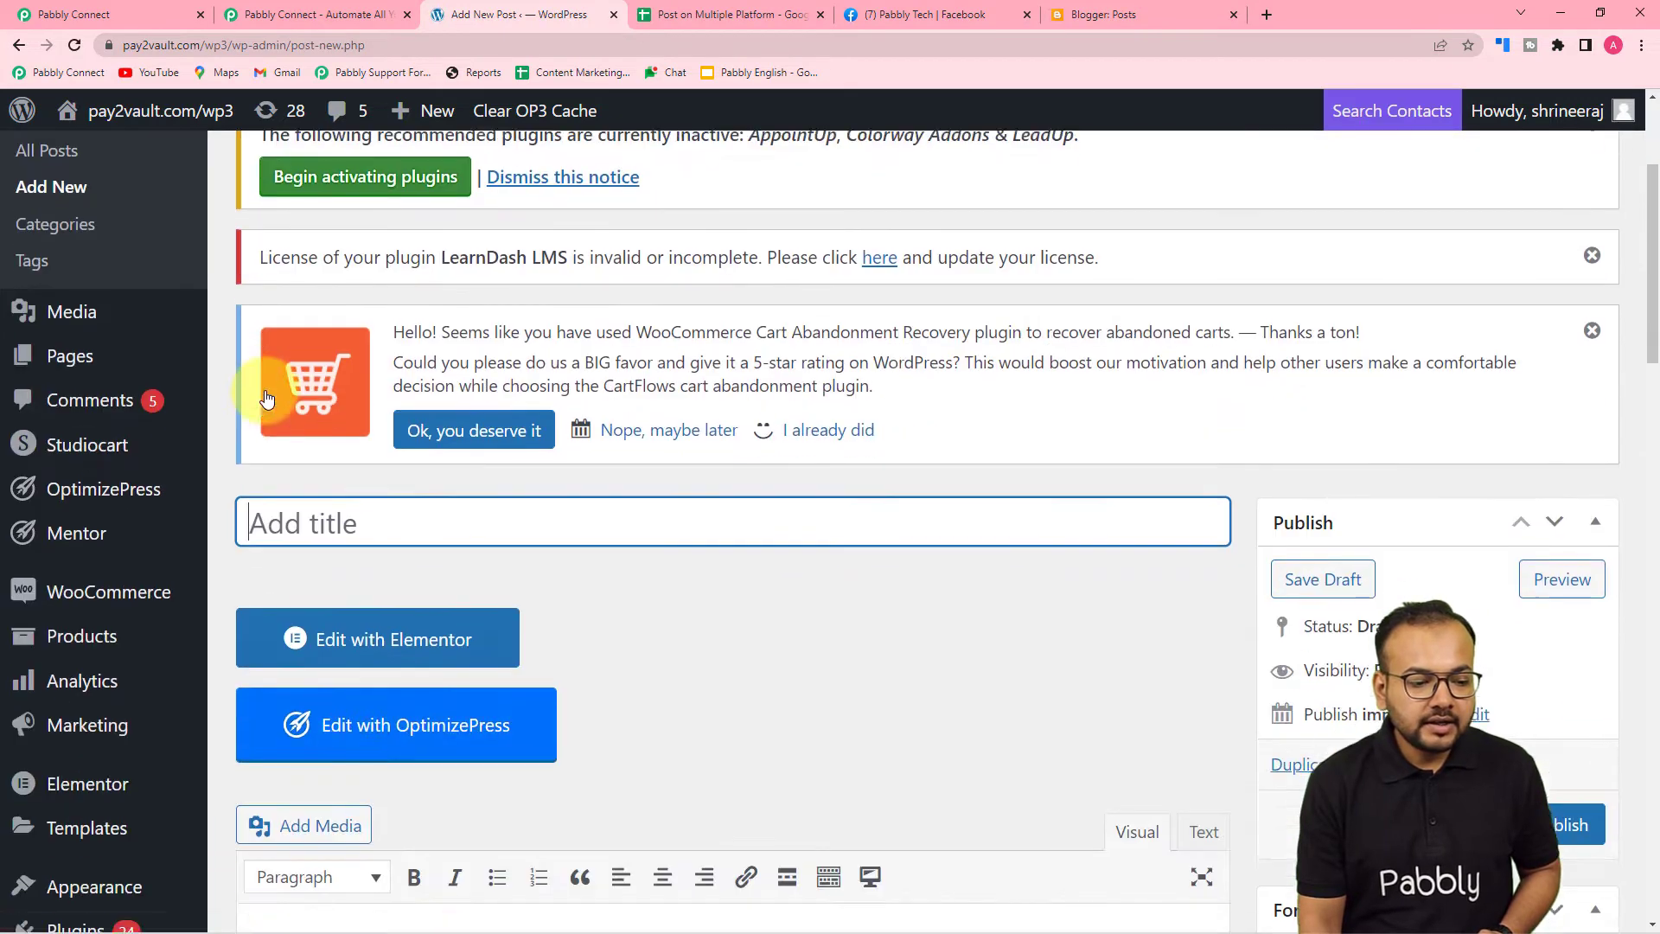
{"action": "scroll", "coordinate": [548, 380], "scroll_direction": "down", "scroll_amount": 3}
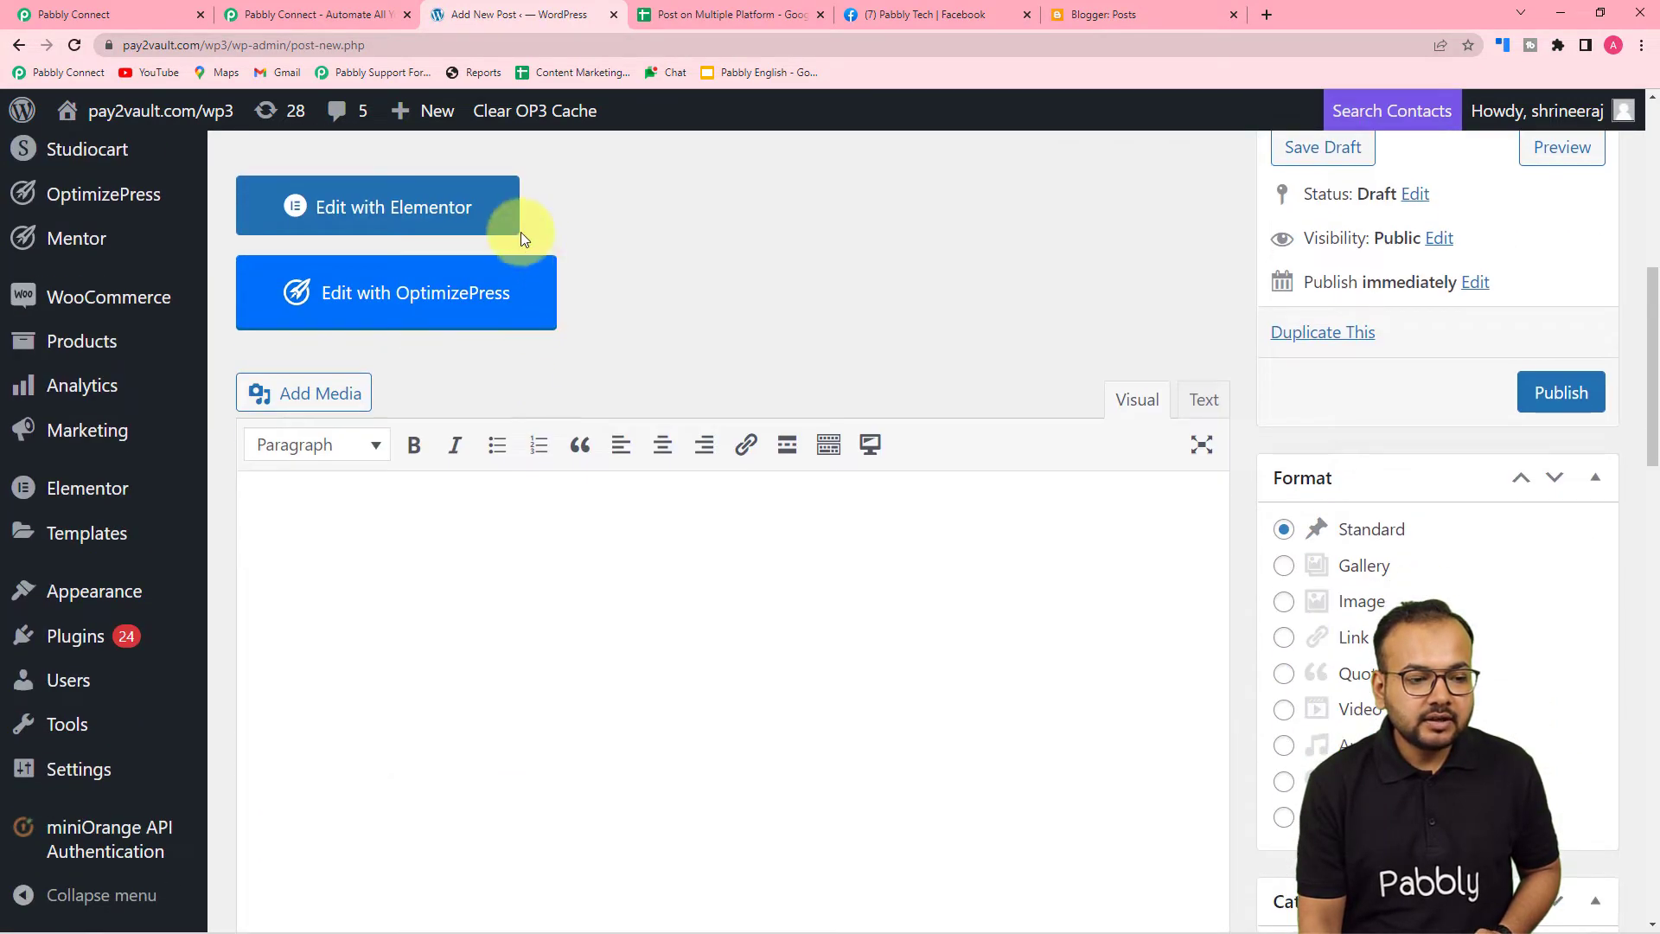
Look over the blank new post editor, from its title and content areas to the format and category settings
{"action": "scroll", "coordinate": [766, 338], "scroll_direction": "down", "scroll_amount": 2}
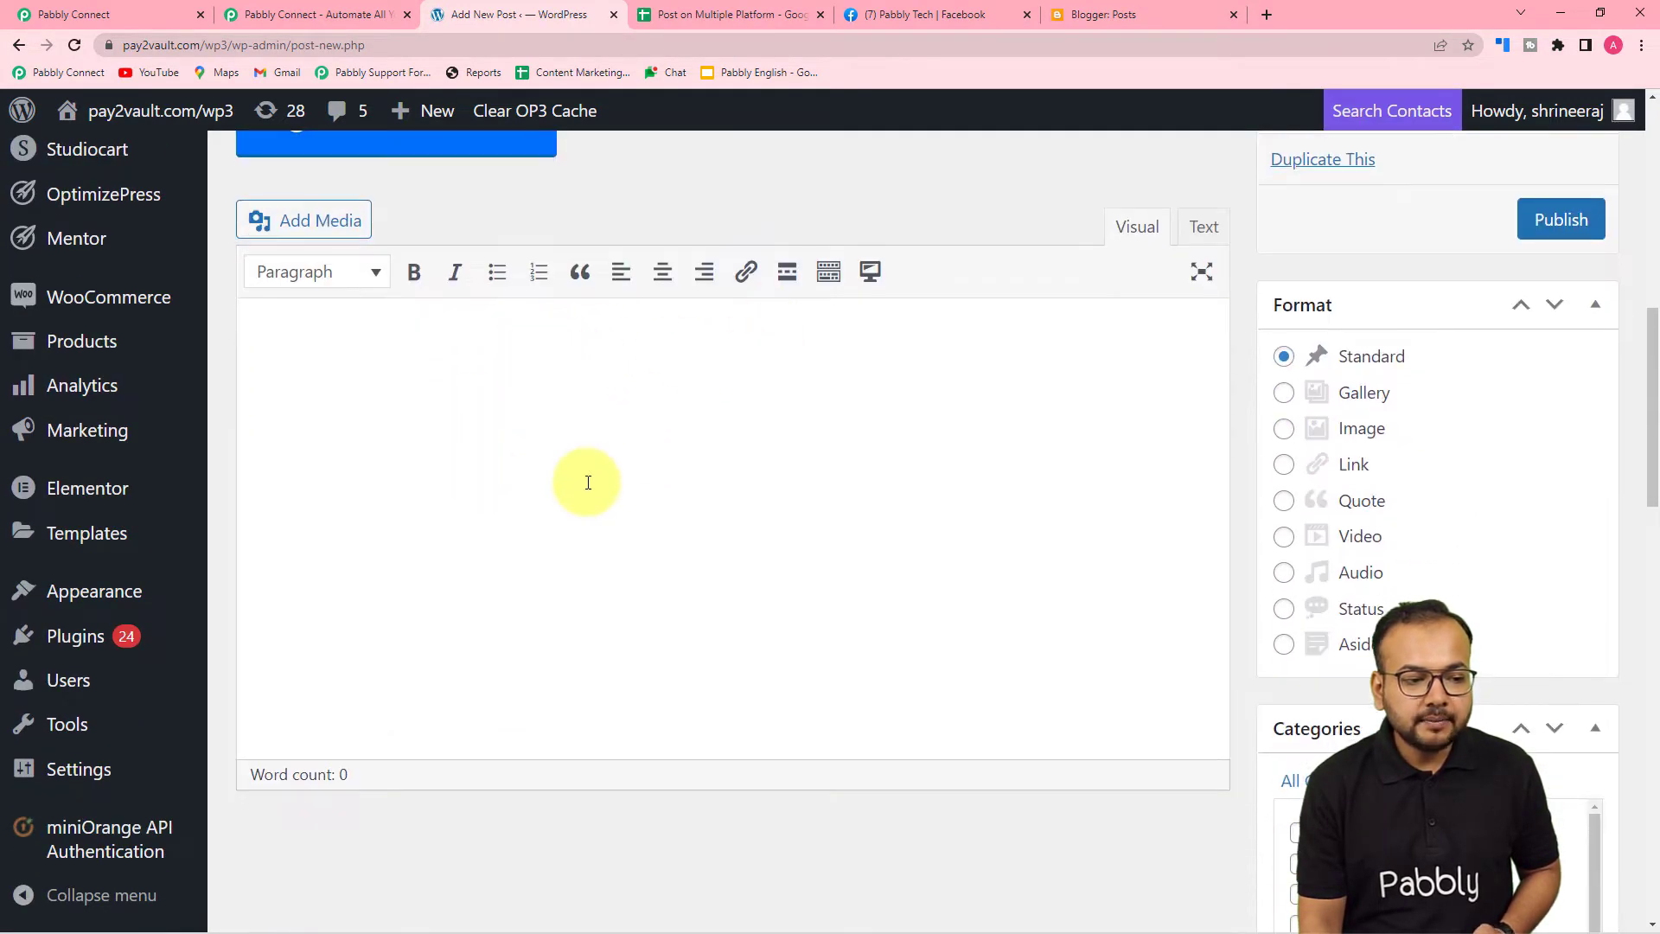
{"action": "scroll", "coordinate": [588, 482], "scroll_direction": "down", "scroll_amount": 1}
{"action": "scroll", "coordinate": [867, 485], "scroll_direction": "down", "scroll_amount": 3}
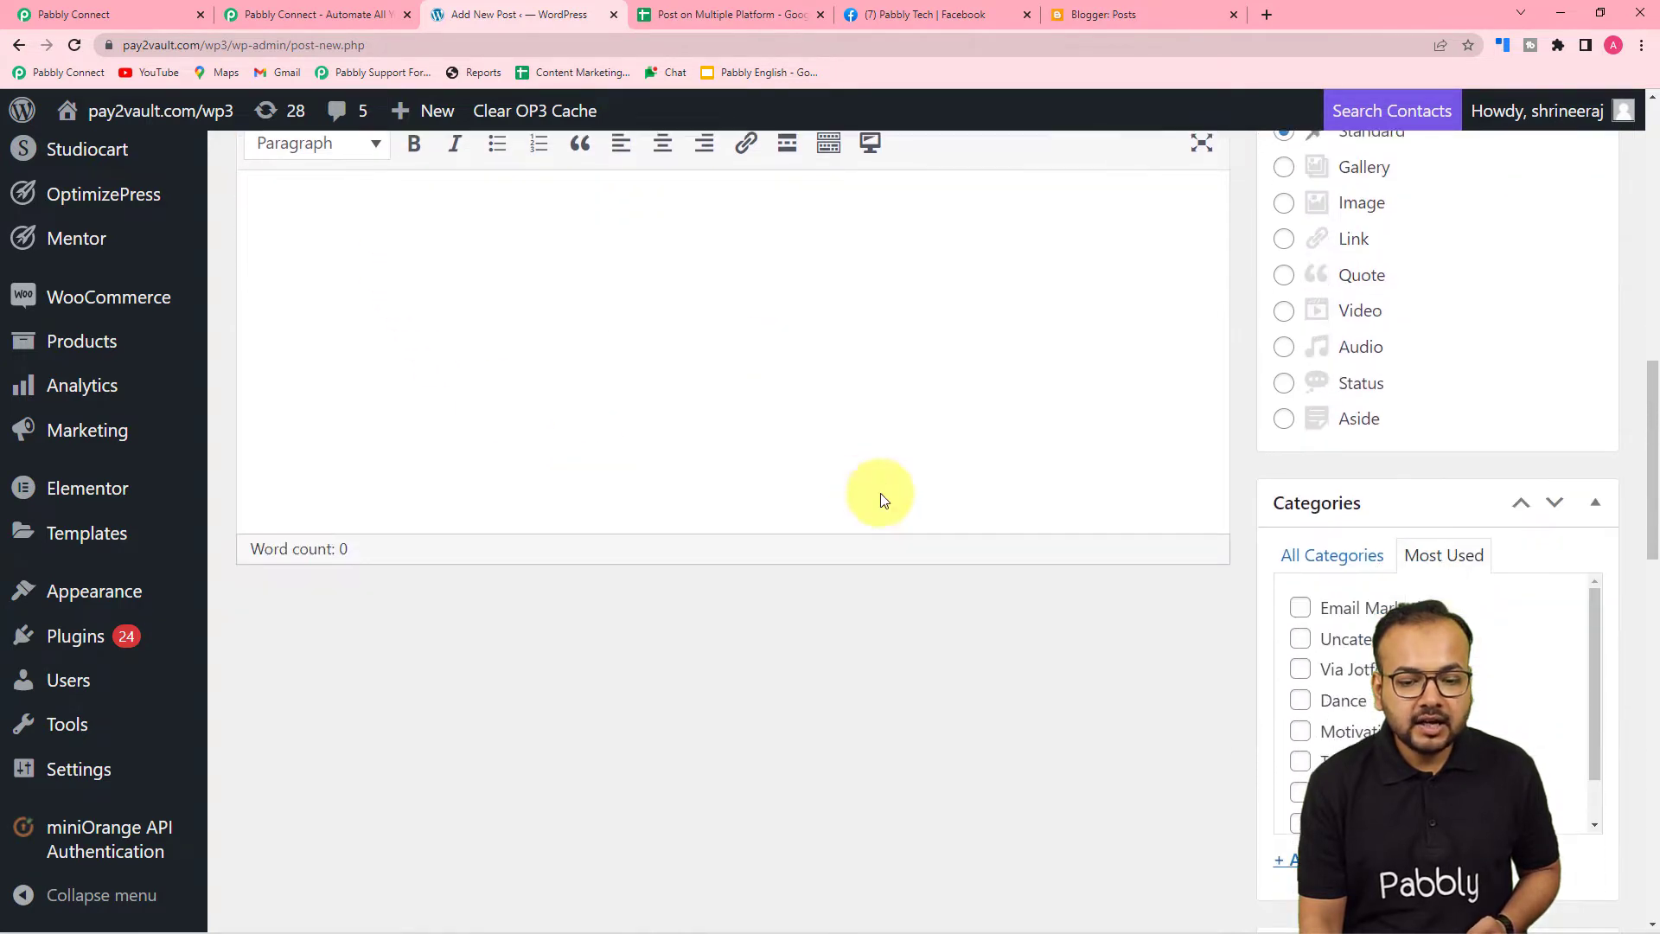
{"action": "scroll", "coordinate": [951, 557], "scroll_direction": "down", "scroll_amount": 3}
{"action": "scroll", "coordinate": [932, 610], "scroll_direction": "up", "scroll_amount": 10}
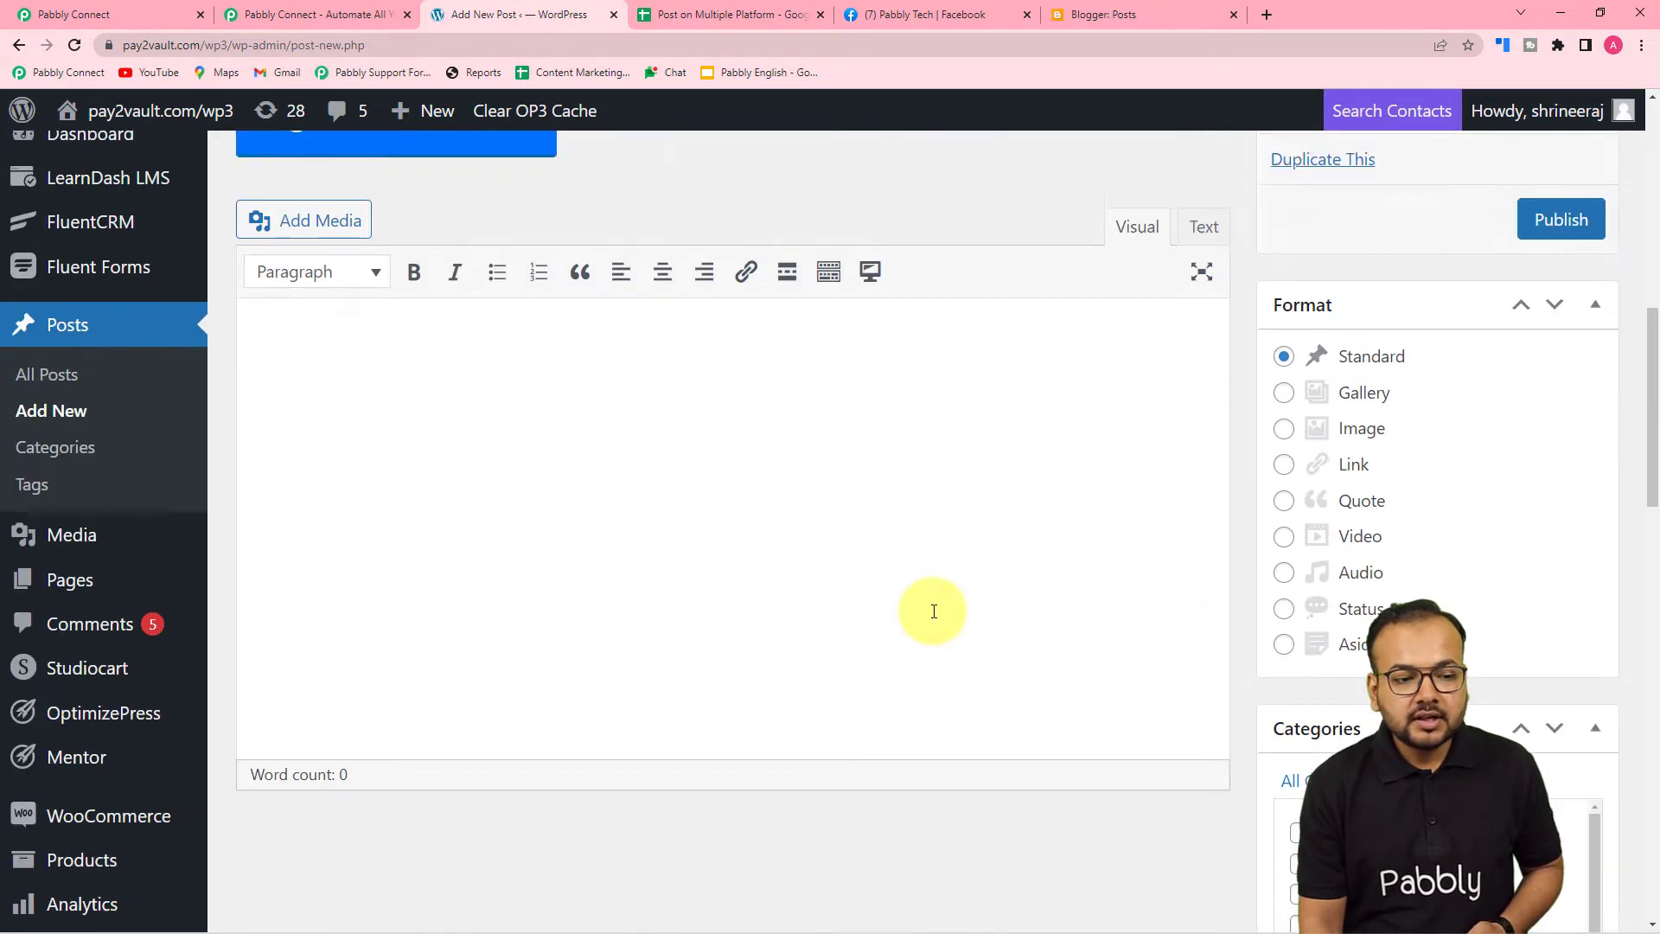
{"action": "scroll", "coordinate": [934, 612], "scroll_direction": "up", "scroll_amount": 1}
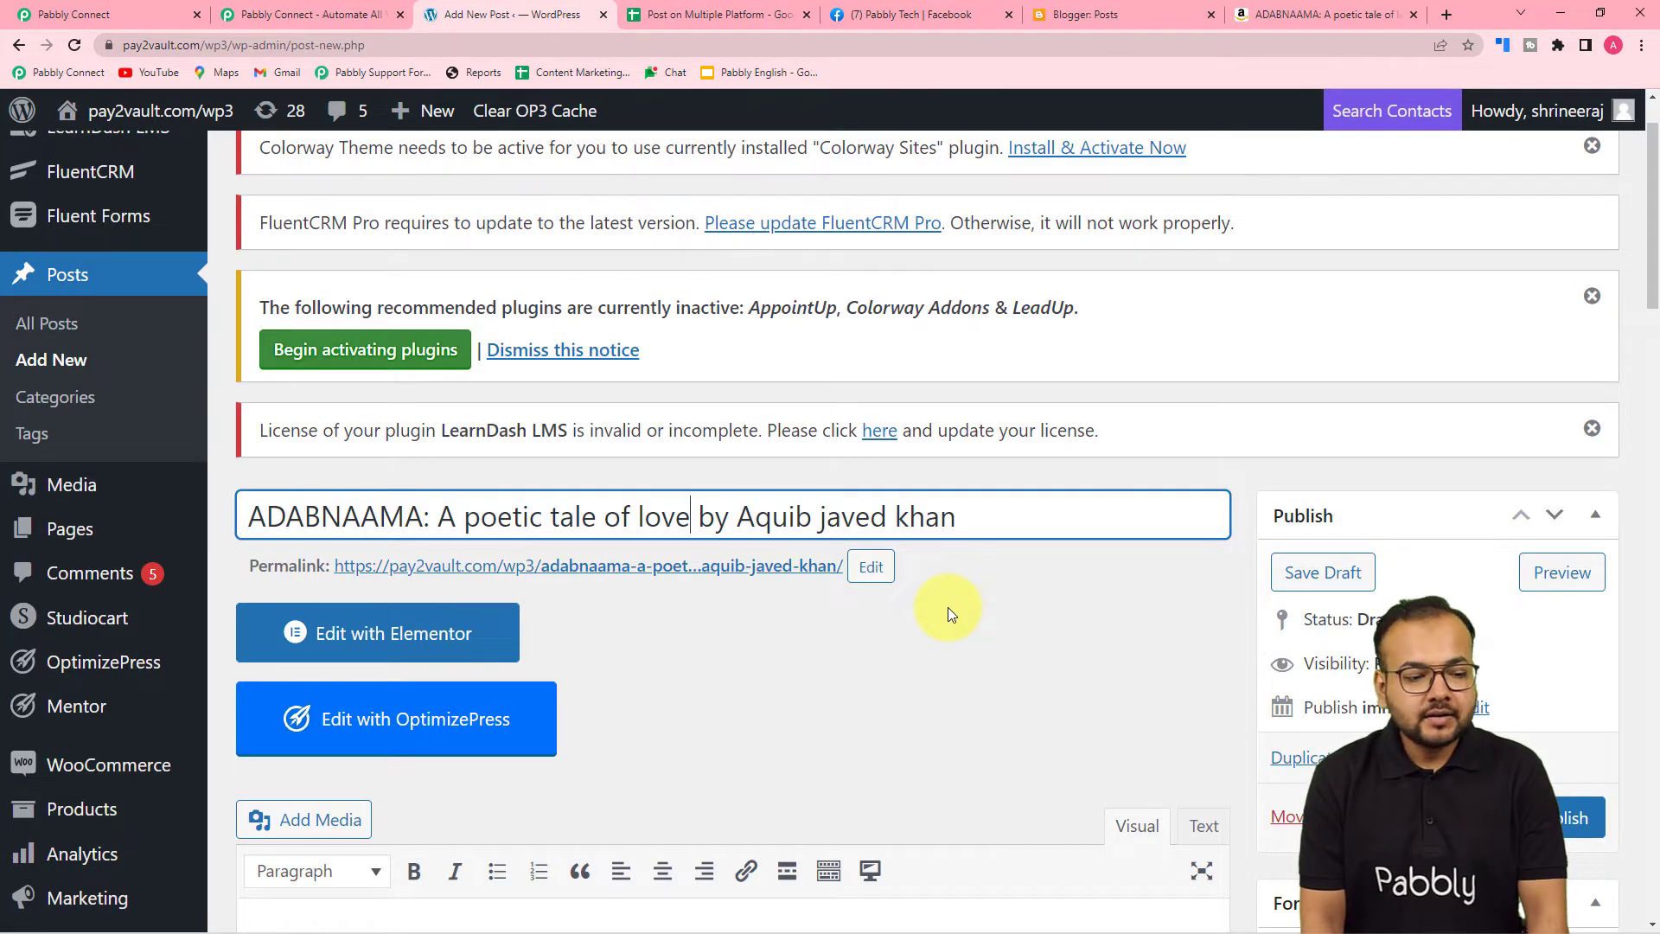
Review the title, content and featured image of the ADABNAAMA: A poetic tale of love post and publish it
{"action": "scroll", "coordinate": [947, 607], "scroll_direction": "down", "scroll_amount": 2}
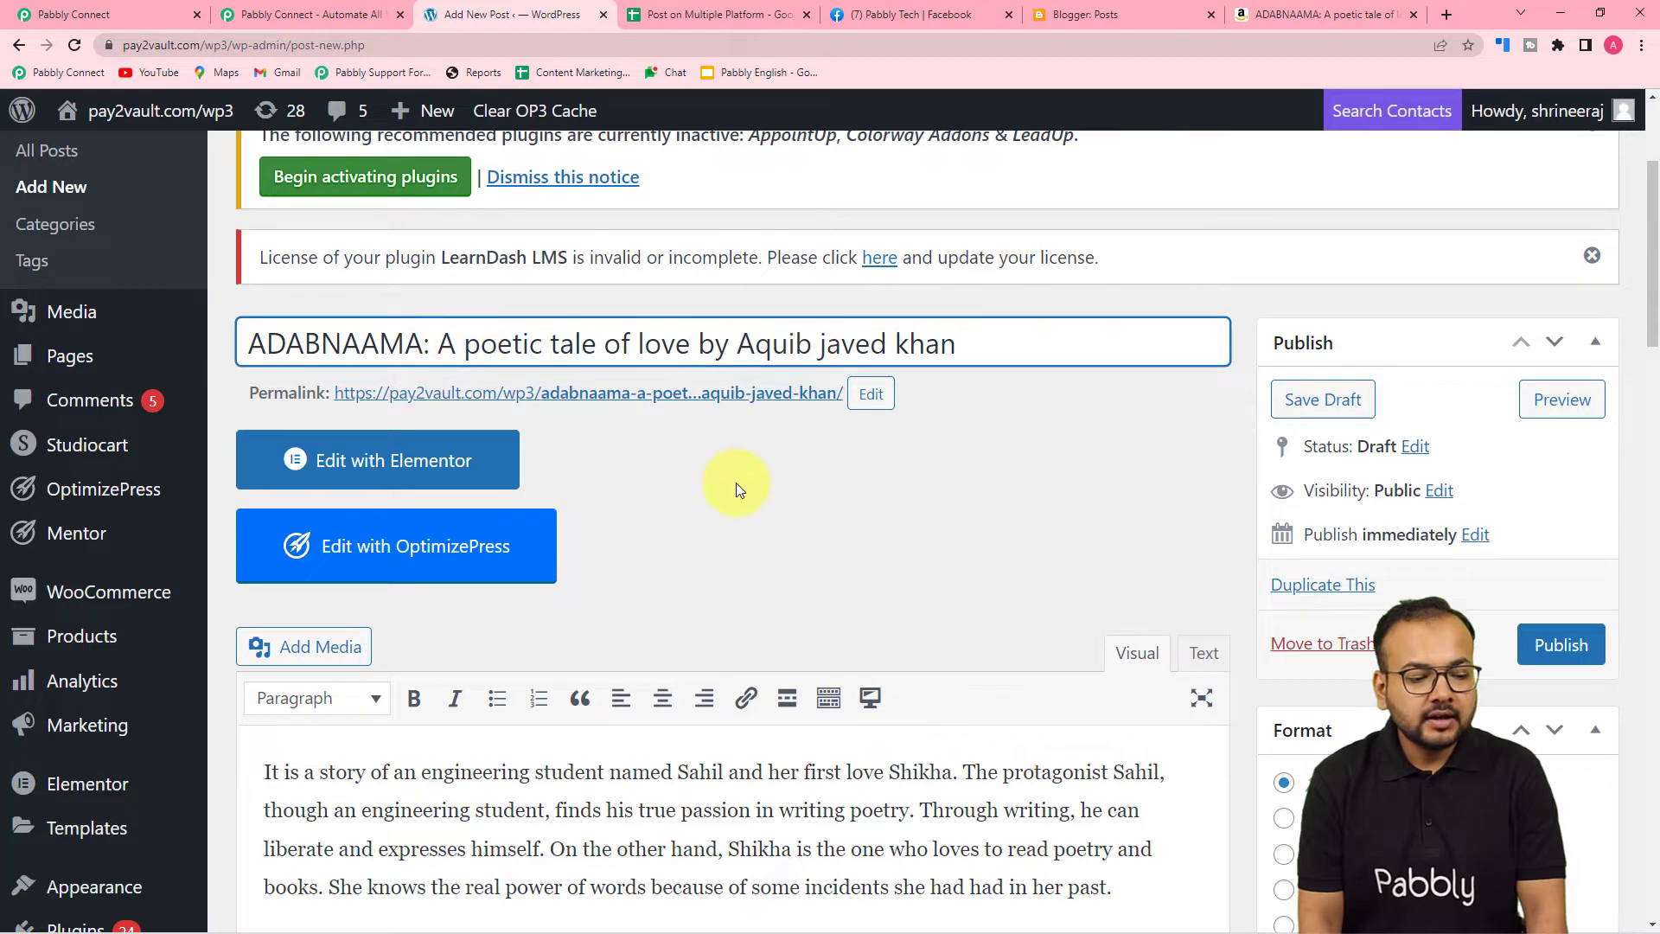
{"action": "scroll", "coordinate": [741, 481], "scroll_direction": "down", "scroll_amount": 3}
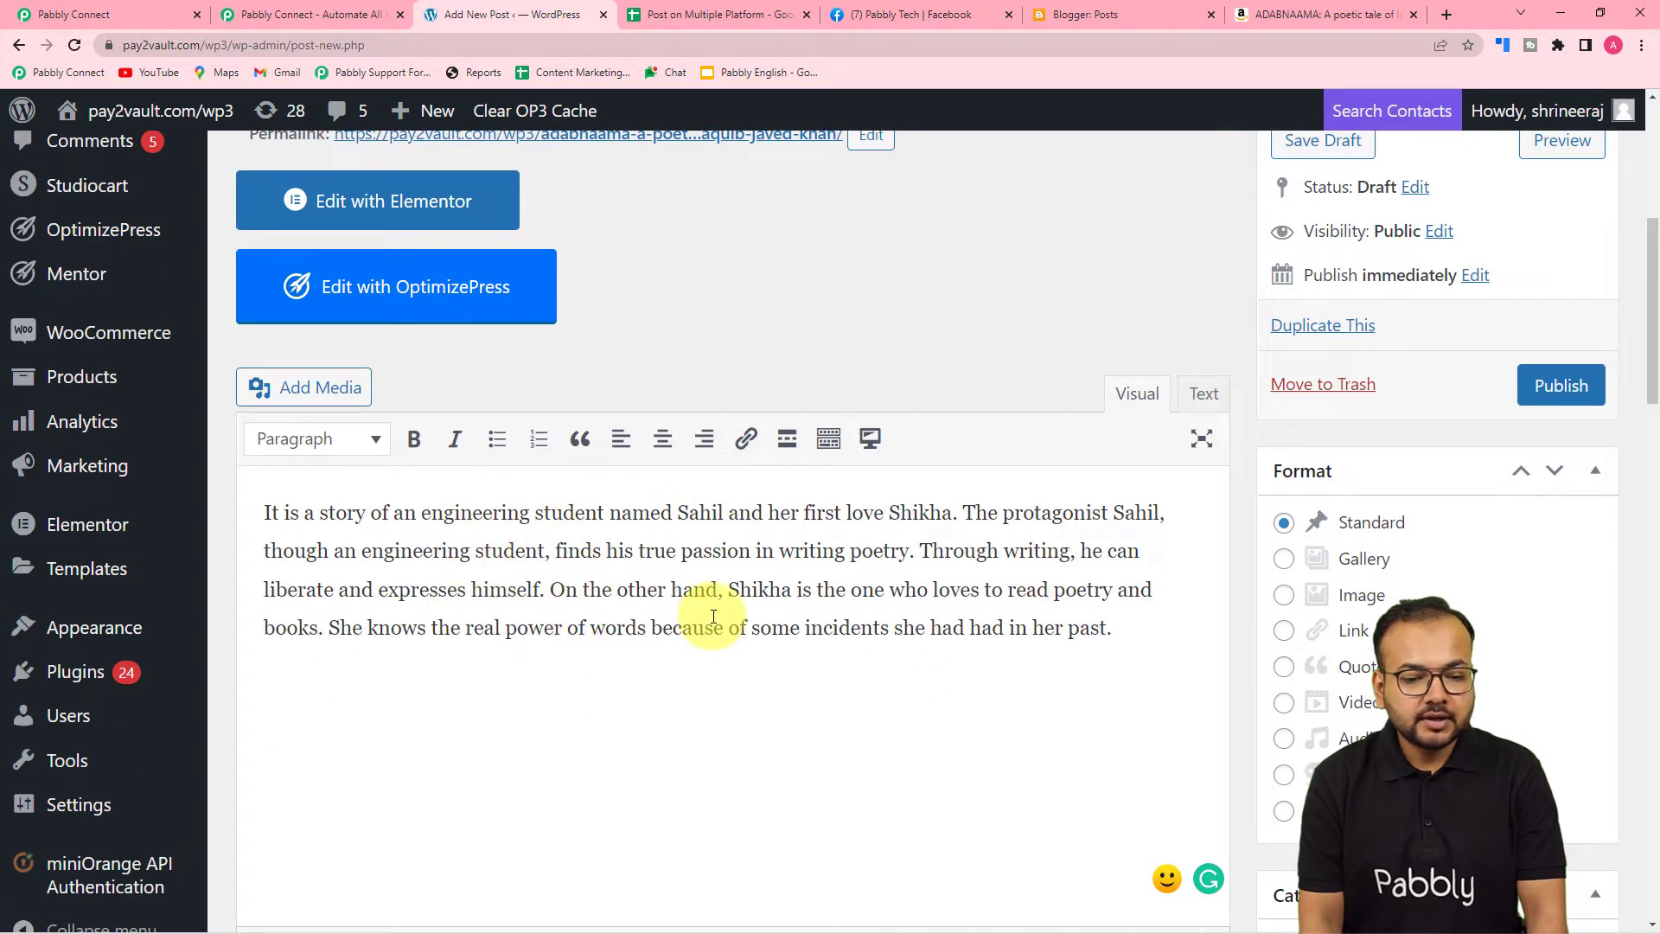
{"action": "scroll", "coordinate": [711, 617], "scroll_direction": "down", "scroll_amount": 10}
{"action": "scroll", "coordinate": [713, 615], "scroll_direction": "down", "scroll_amount": 16}
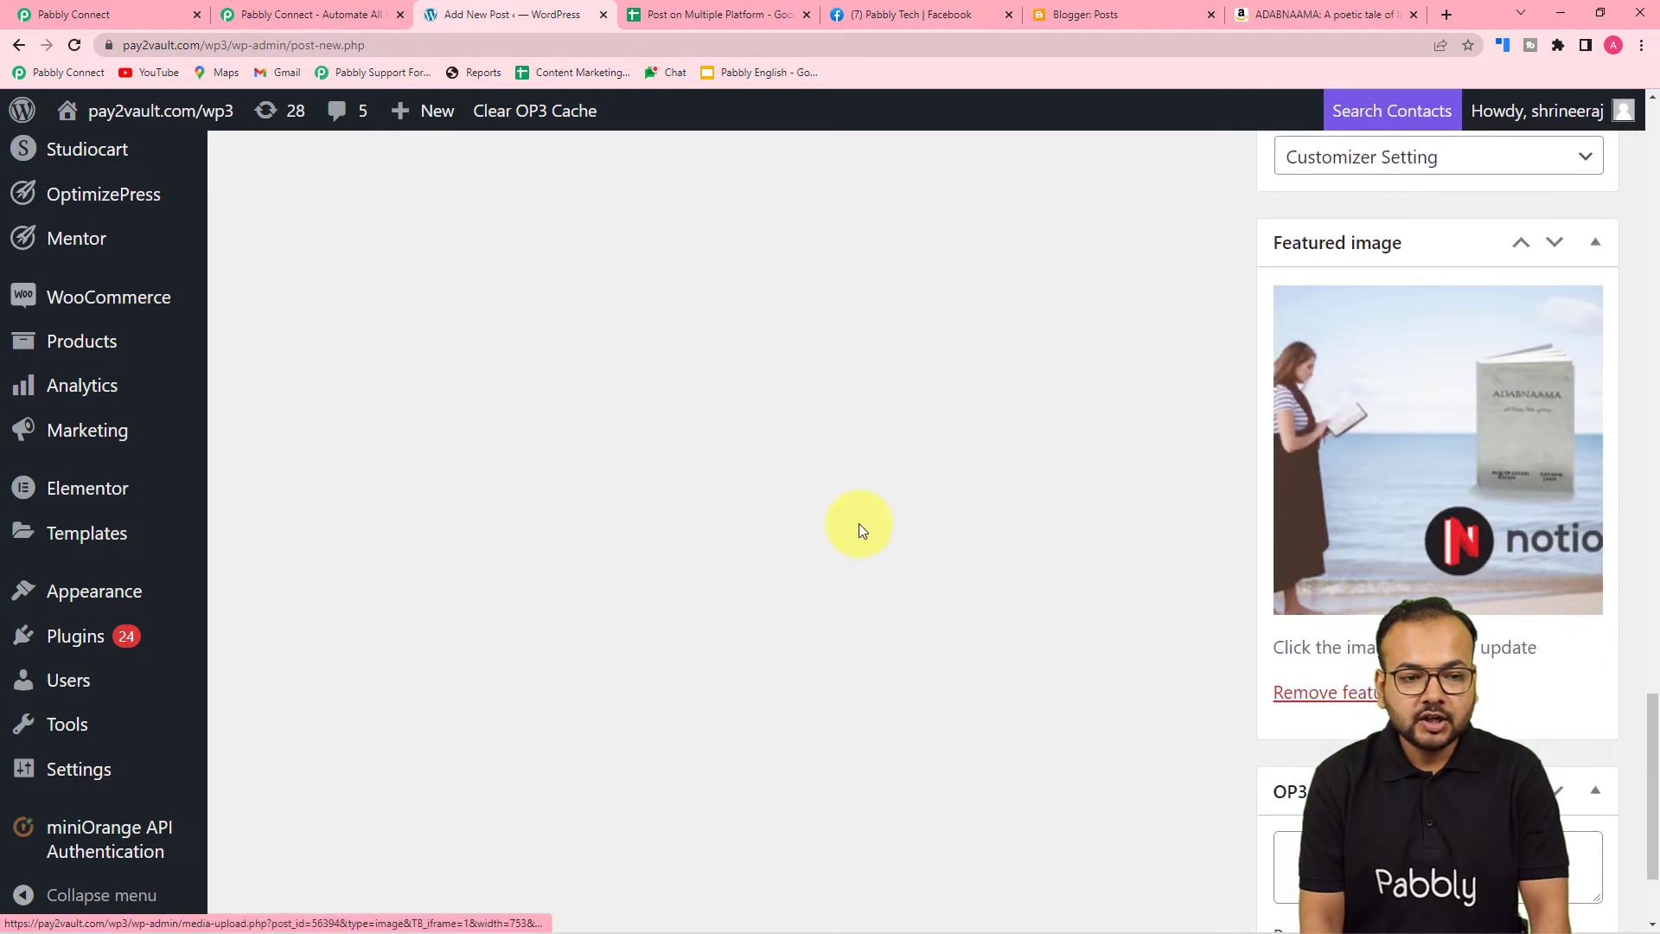
{"action": "scroll", "coordinate": [859, 522], "scroll_direction": "up", "scroll_amount": 15}
{"action": "scroll", "coordinate": [858, 522], "scroll_direction": "up", "scroll_amount": 13}
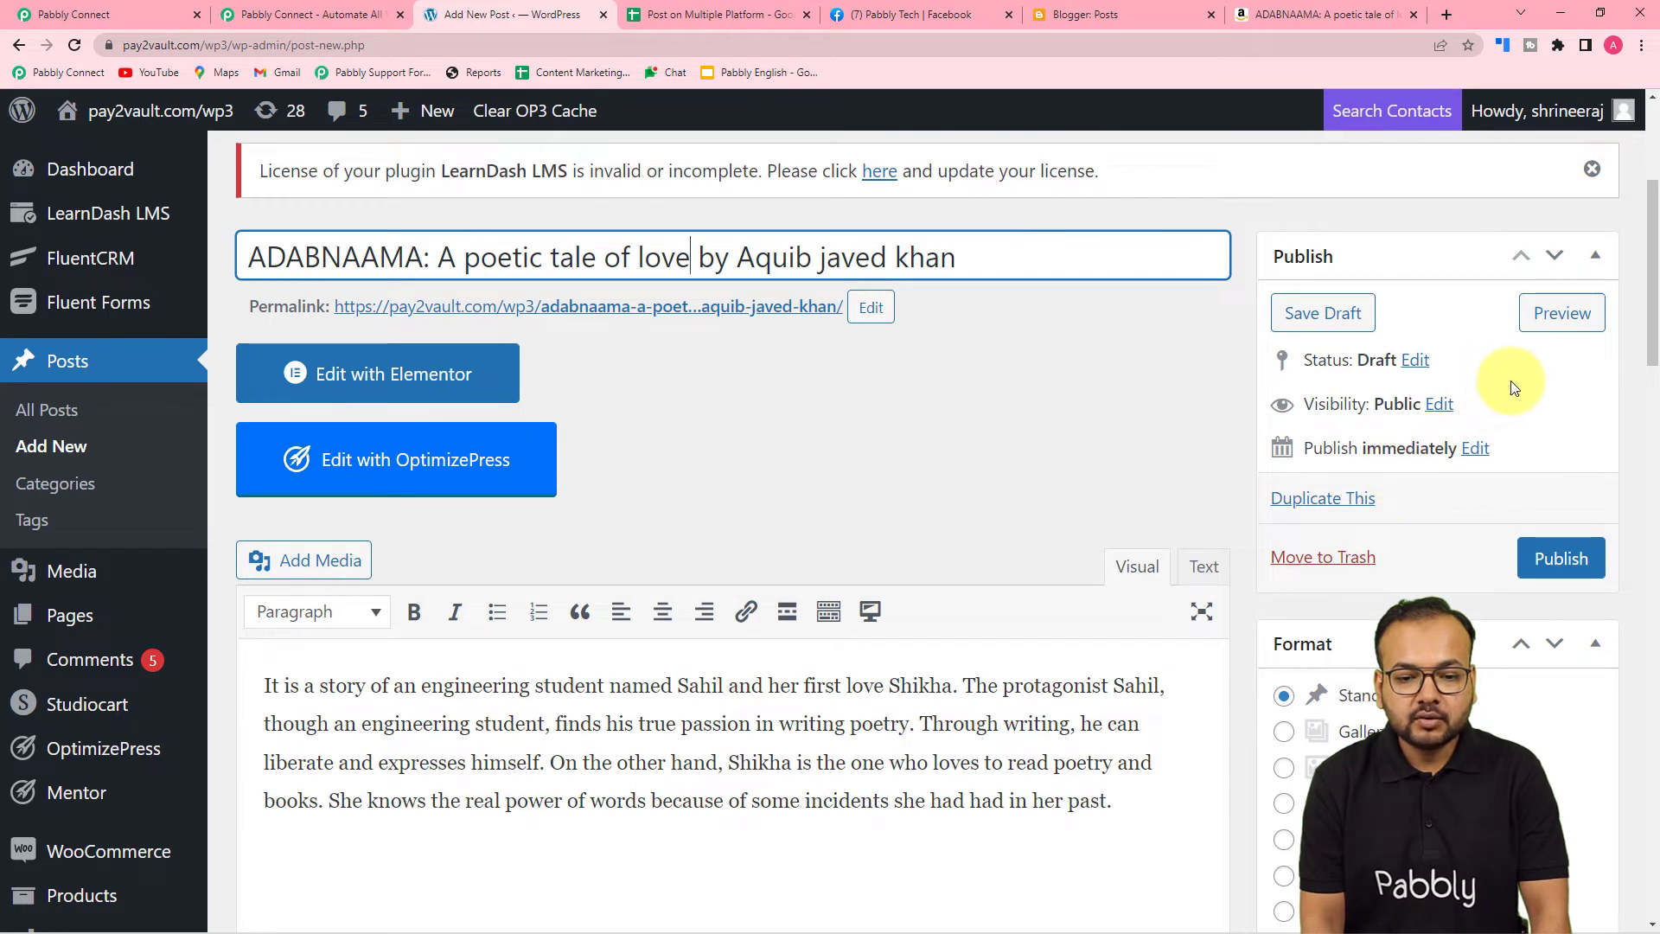
{"action": "left_click", "coordinate": [1559, 557]}
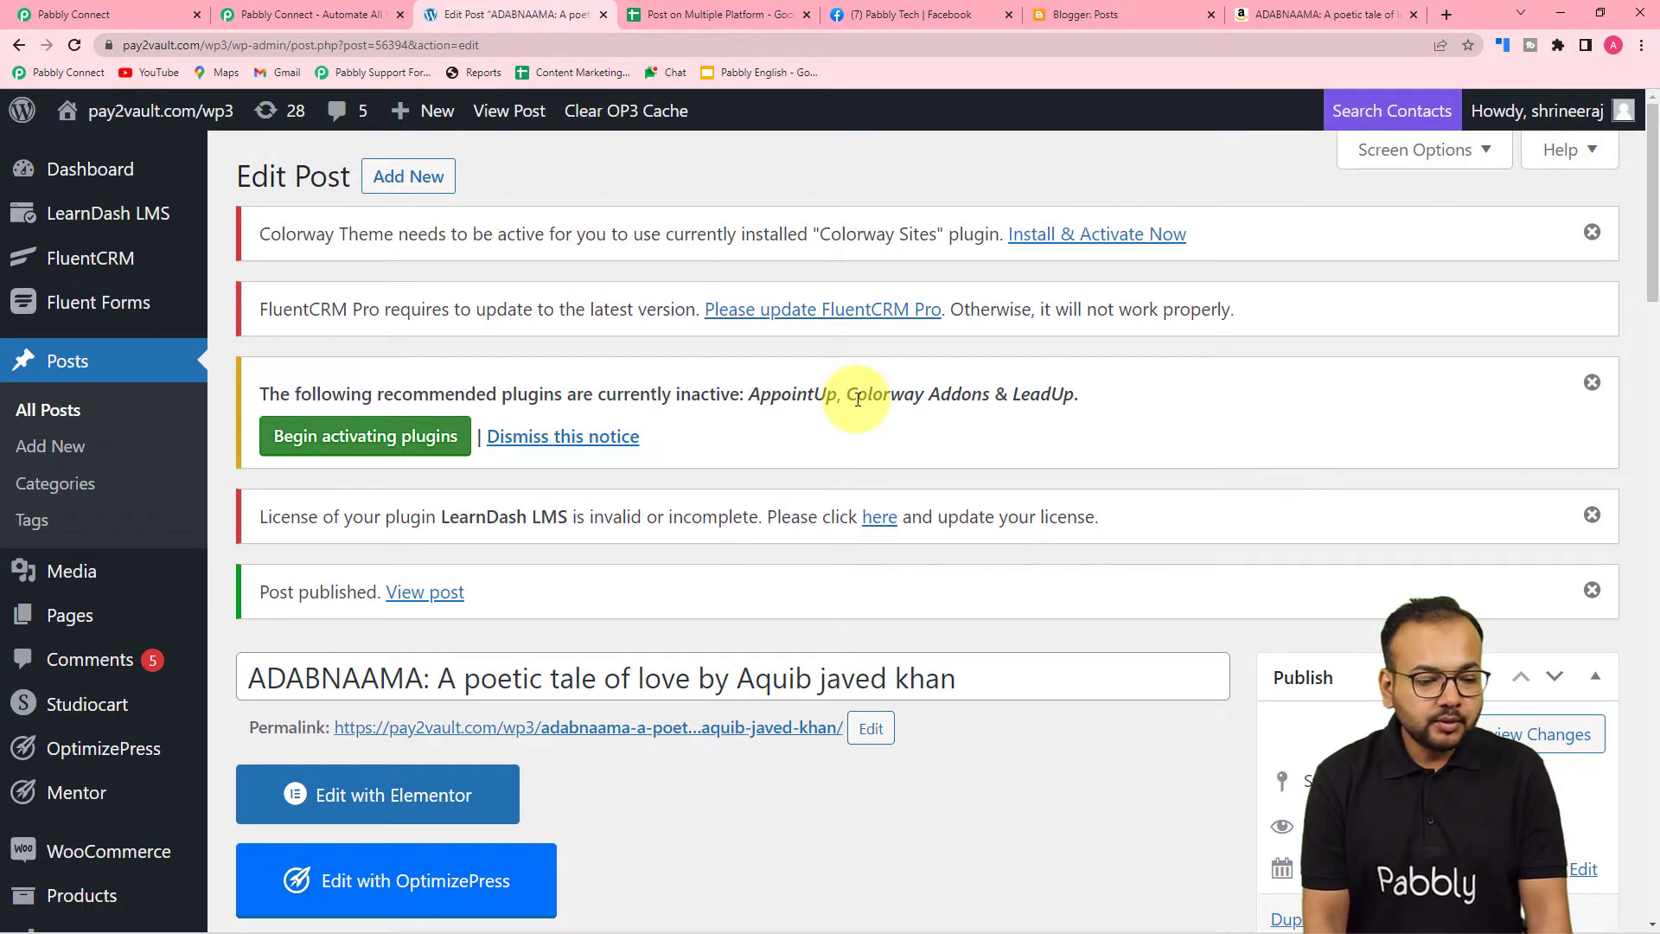
View the published post on the site and check its featured image, title and text
{"action": "scroll", "coordinate": [854, 397], "scroll_direction": "down", "scroll_amount": 1}
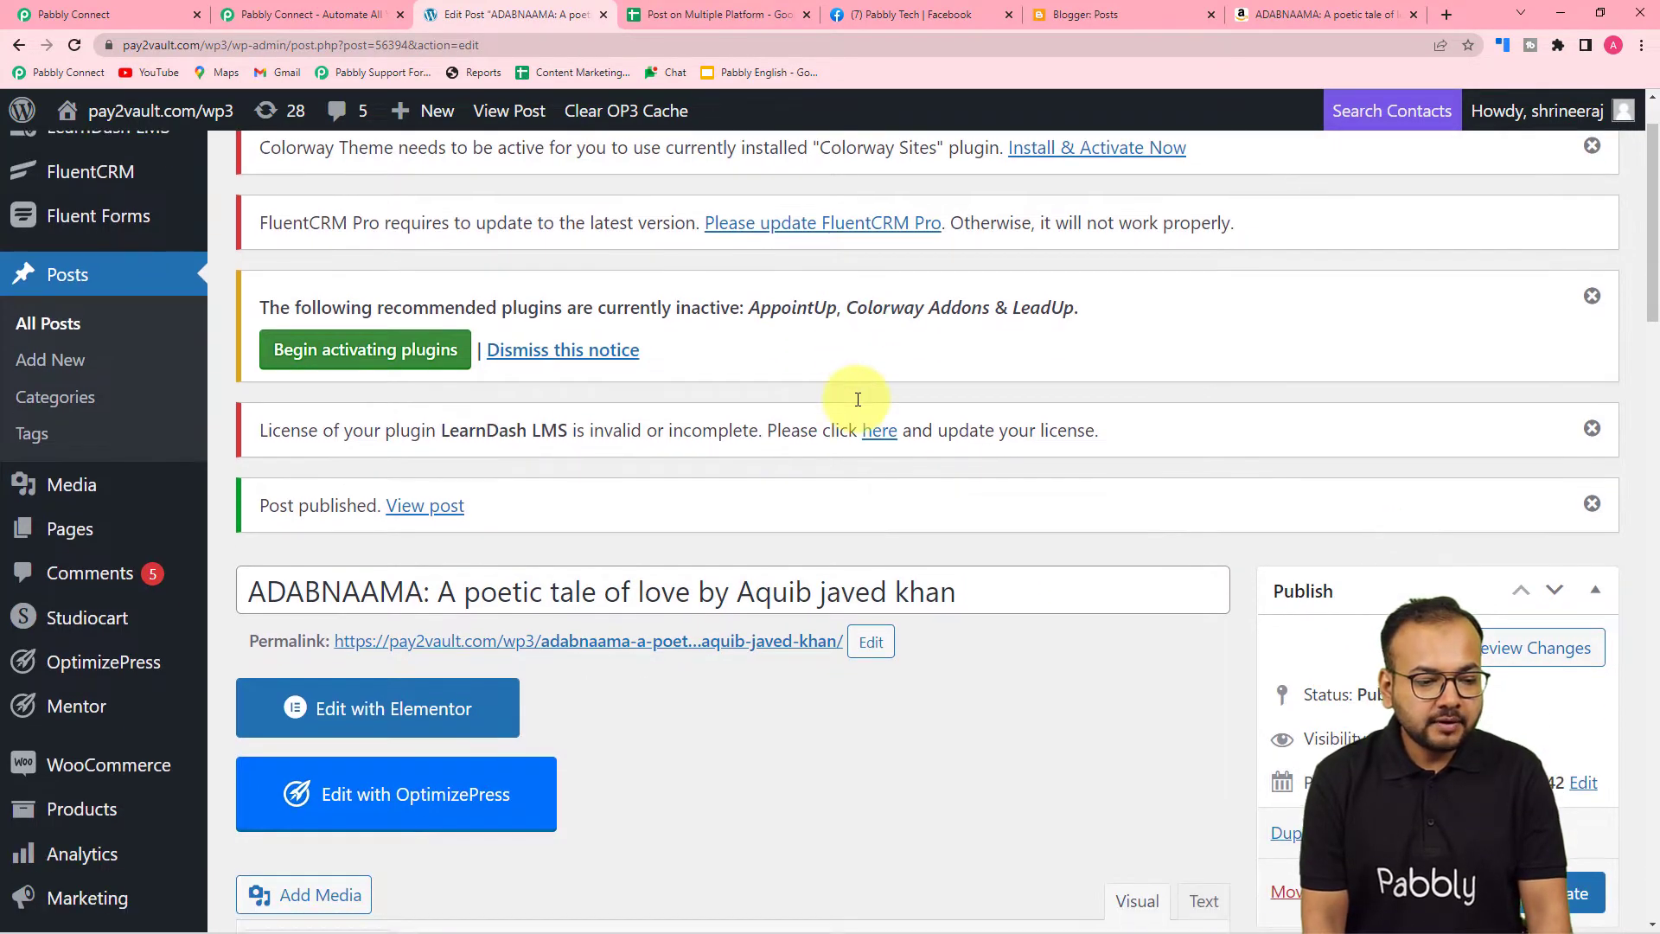
{"action": "left_click", "coordinate": [429, 507]}
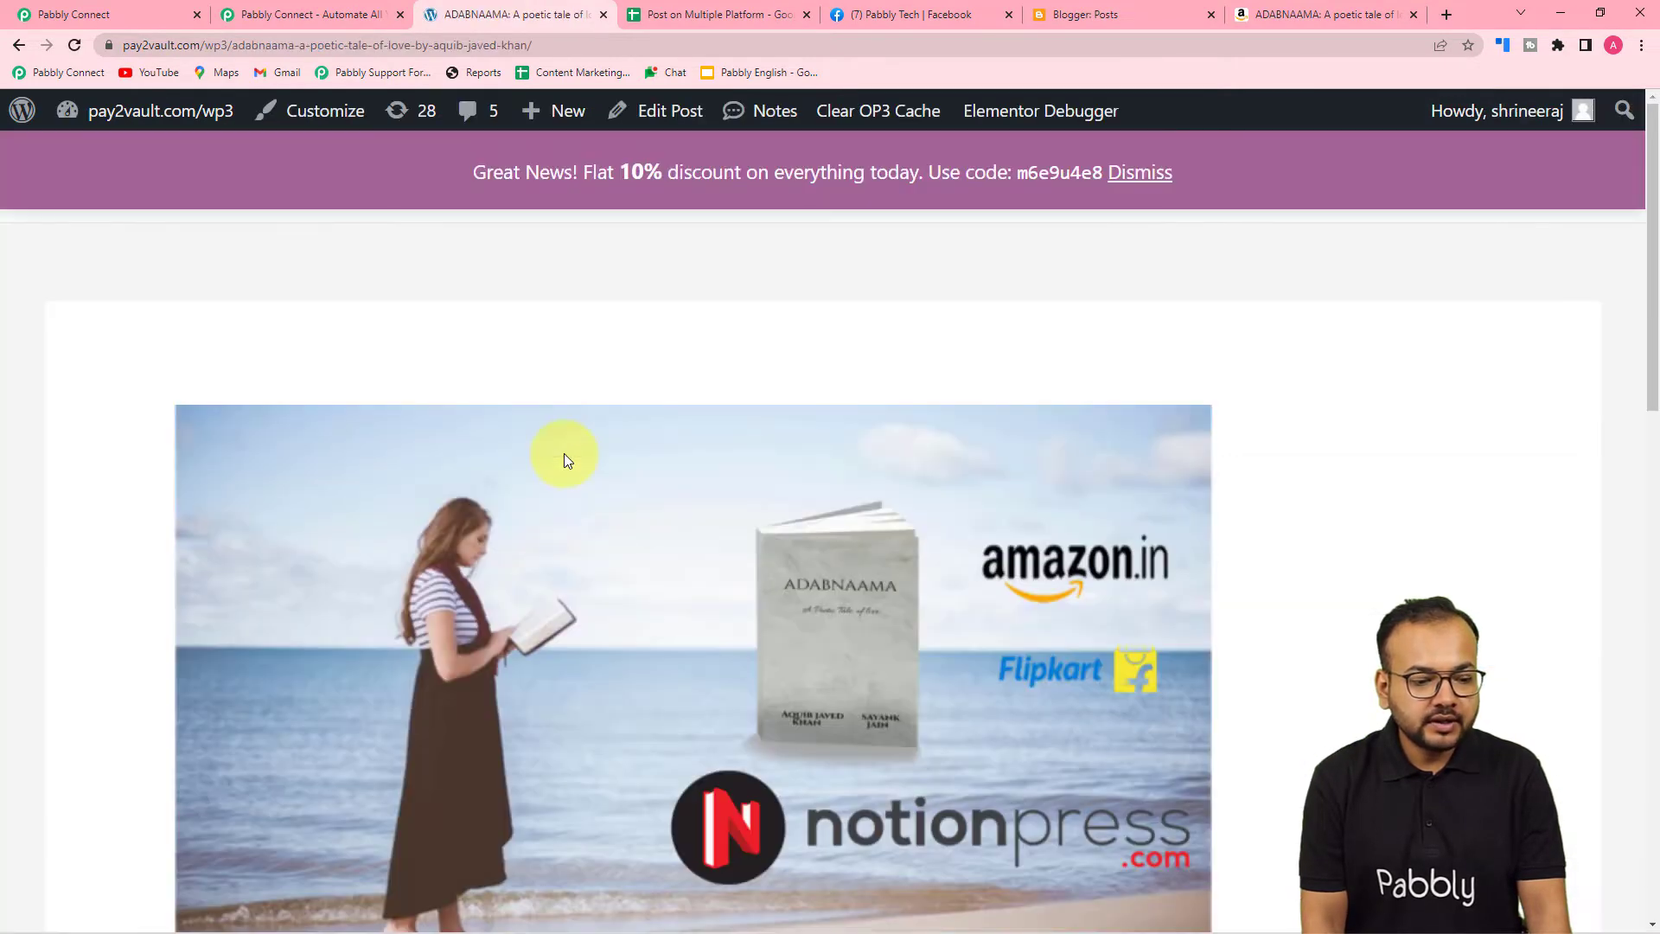
{"action": "scroll", "coordinate": [564, 453], "scroll_direction": "down", "scroll_amount": 3}
{"action": "scroll", "coordinate": [563, 453], "scroll_direction": "down", "scroll_amount": 2}
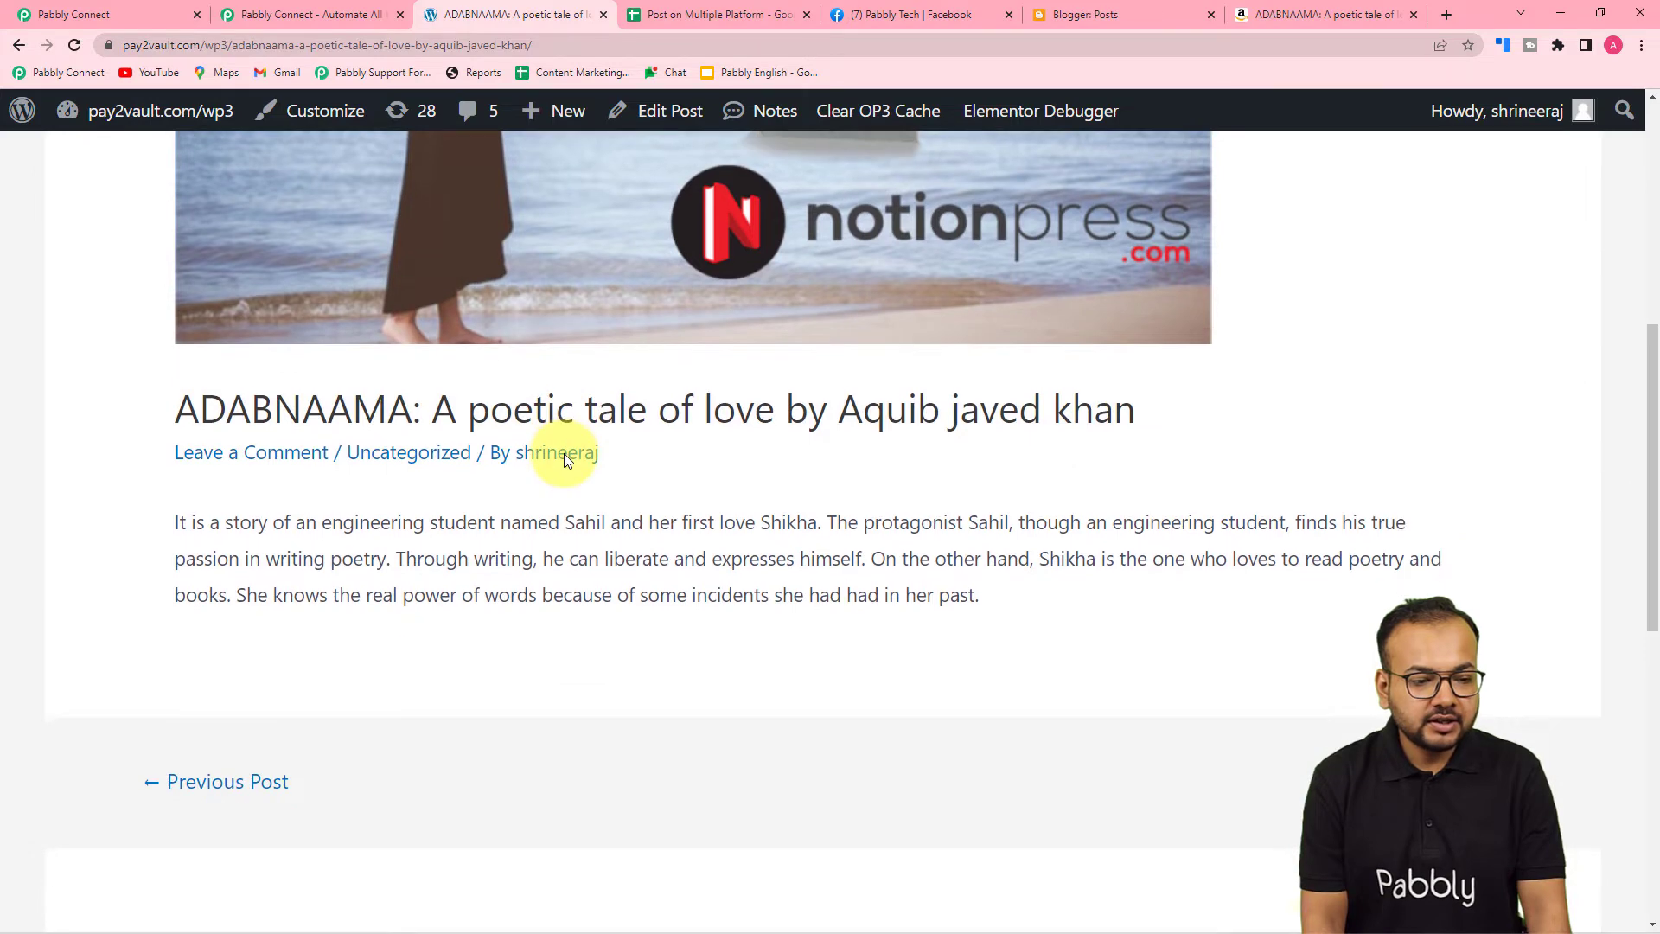
{"action": "scroll", "coordinate": [564, 453], "scroll_direction": "up", "scroll_amount": 4}
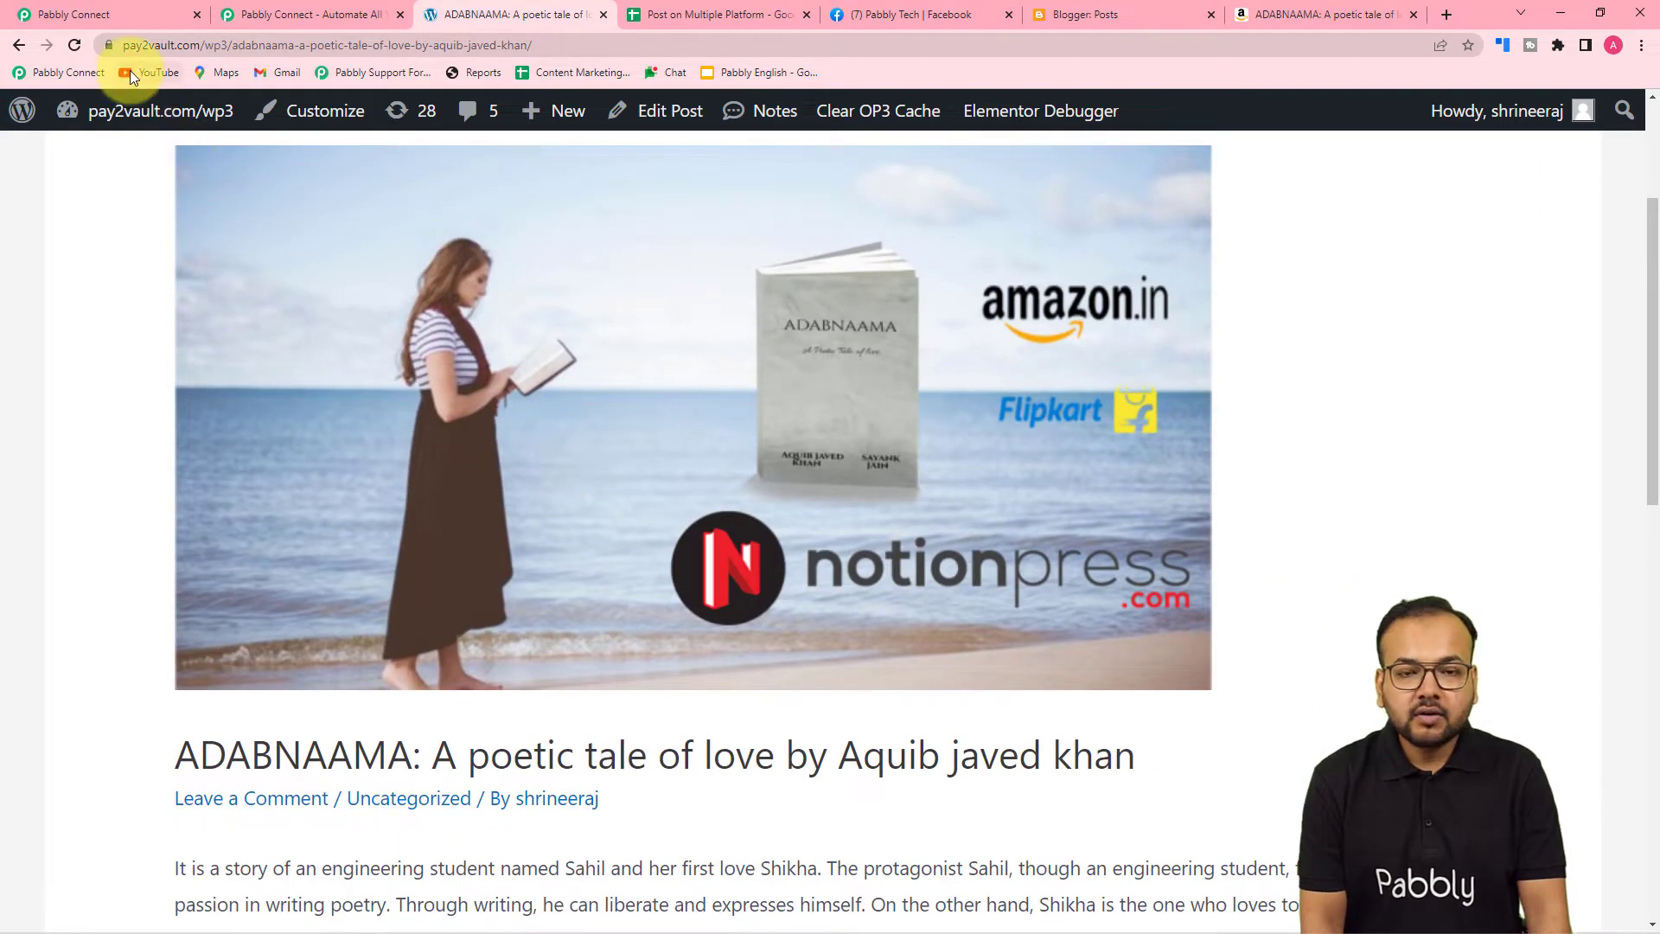
Switch to the Pabbly Connect workflow and examine the post data captured in the trigger's webhook response
{"action": "left_click", "coordinate": [89, 7]}
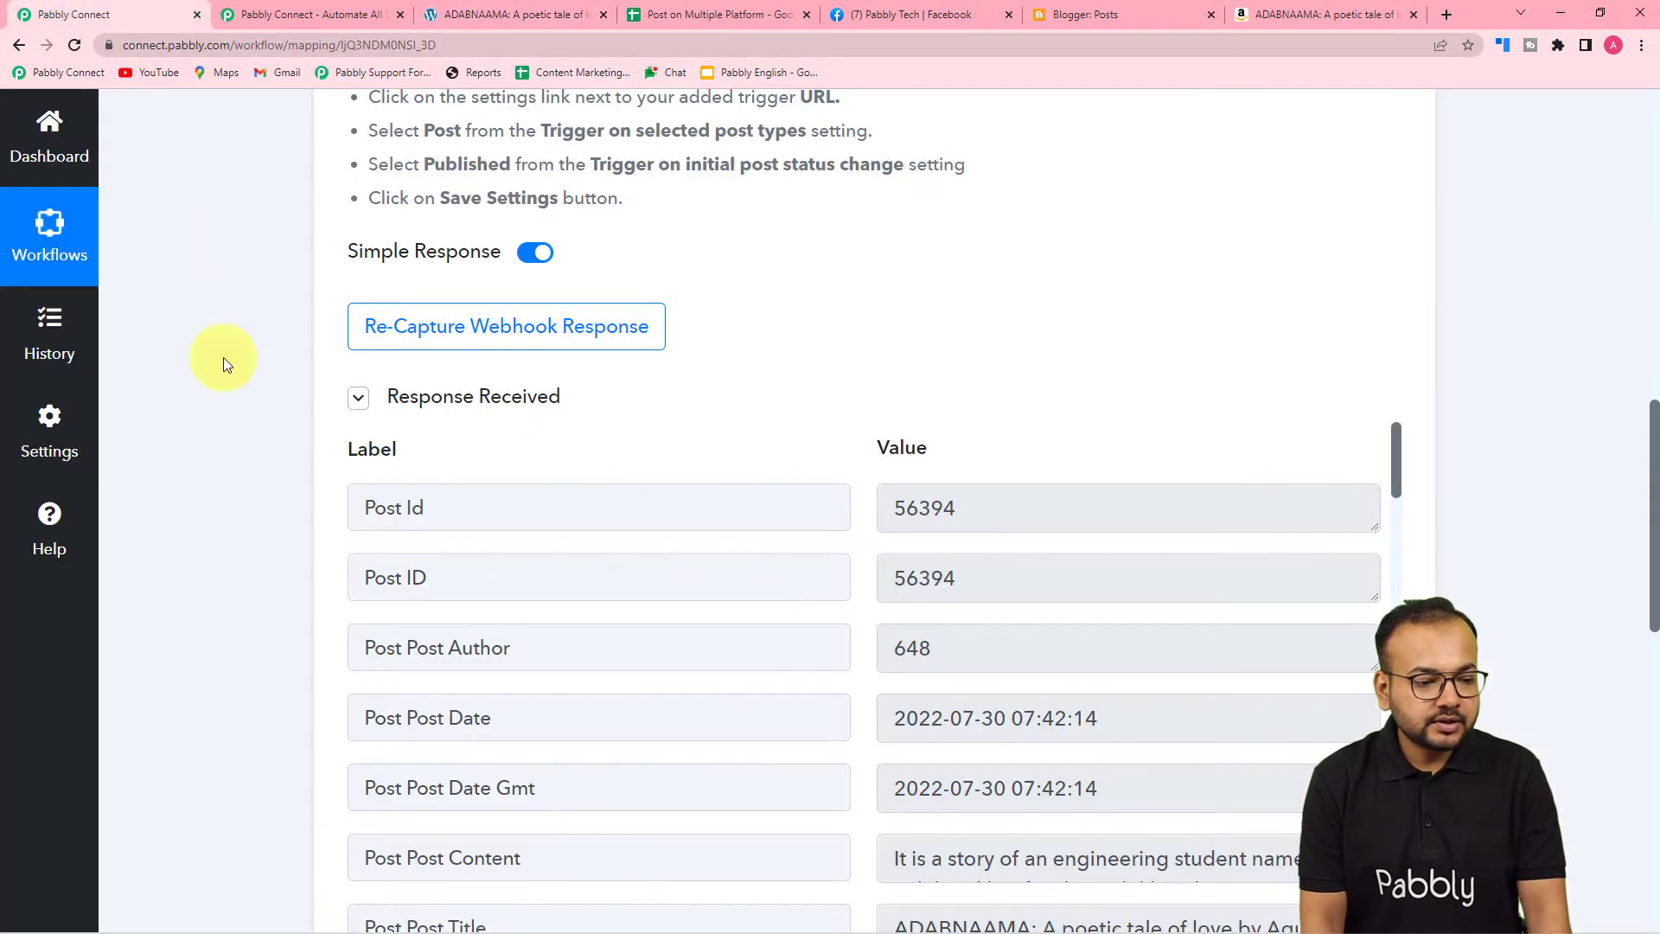
{"action": "scroll", "coordinate": [204, 419], "scroll_direction": "down", "scroll_amount": 3}
{"action": "scroll", "coordinate": [621, 407], "scroll_direction": "down", "scroll_amount": 2}
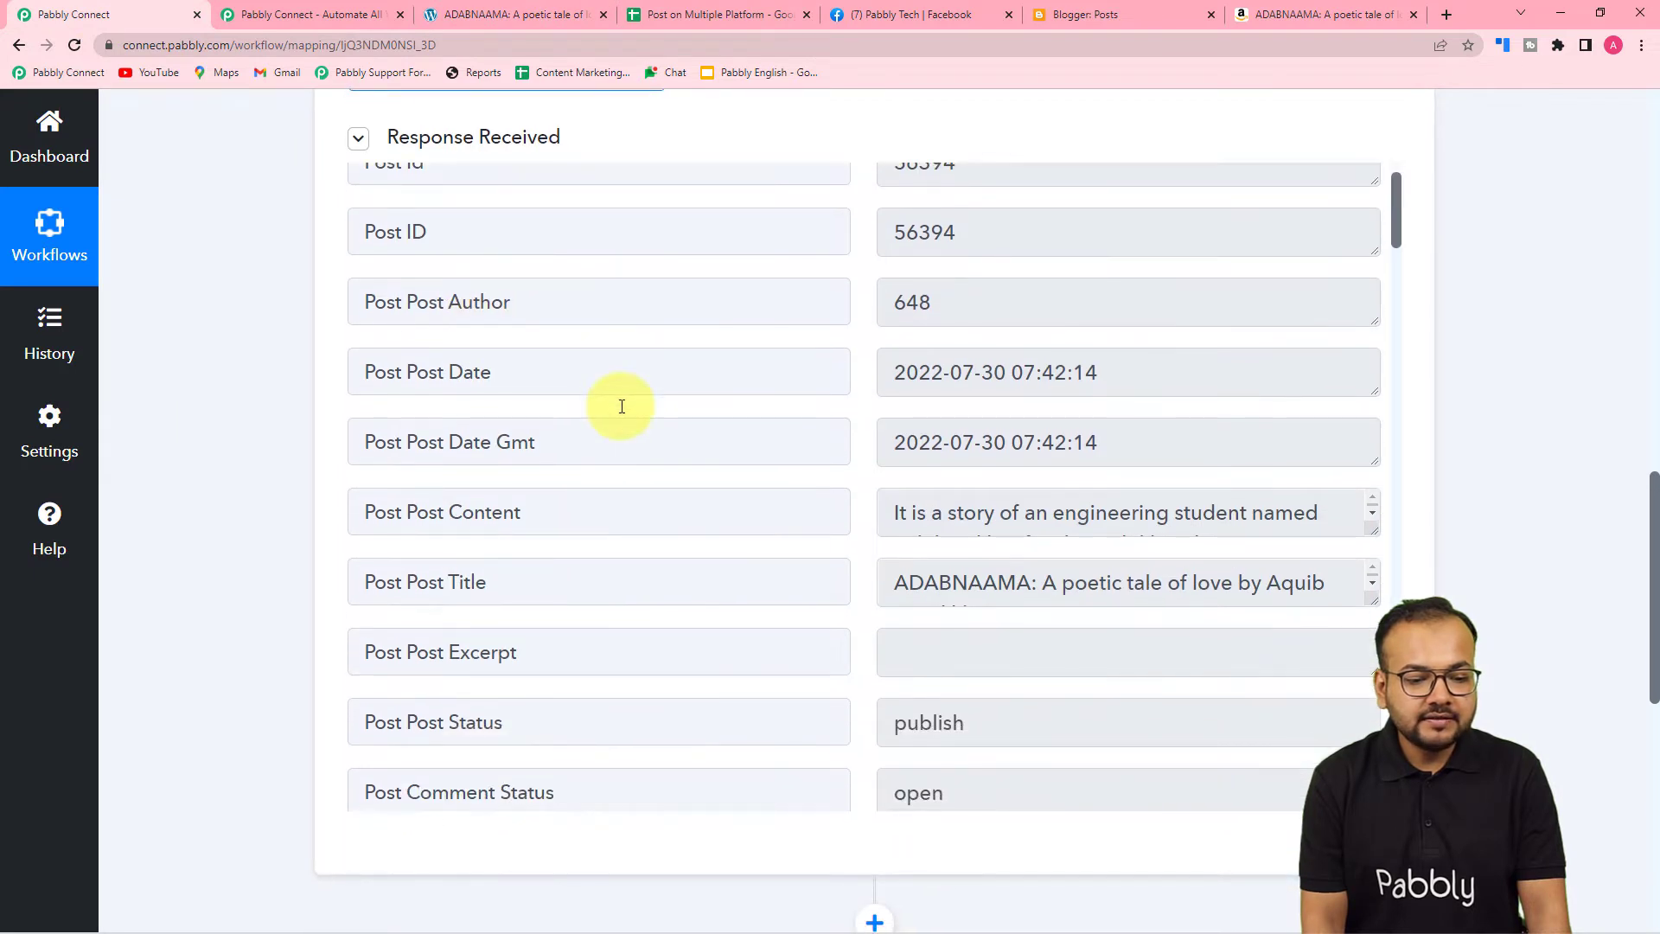
{"action": "scroll", "coordinate": [621, 406], "scroll_direction": "down", "scroll_amount": 3}
{"action": "scroll", "coordinate": [613, 402], "scroll_direction": "up", "scroll_amount": 3}
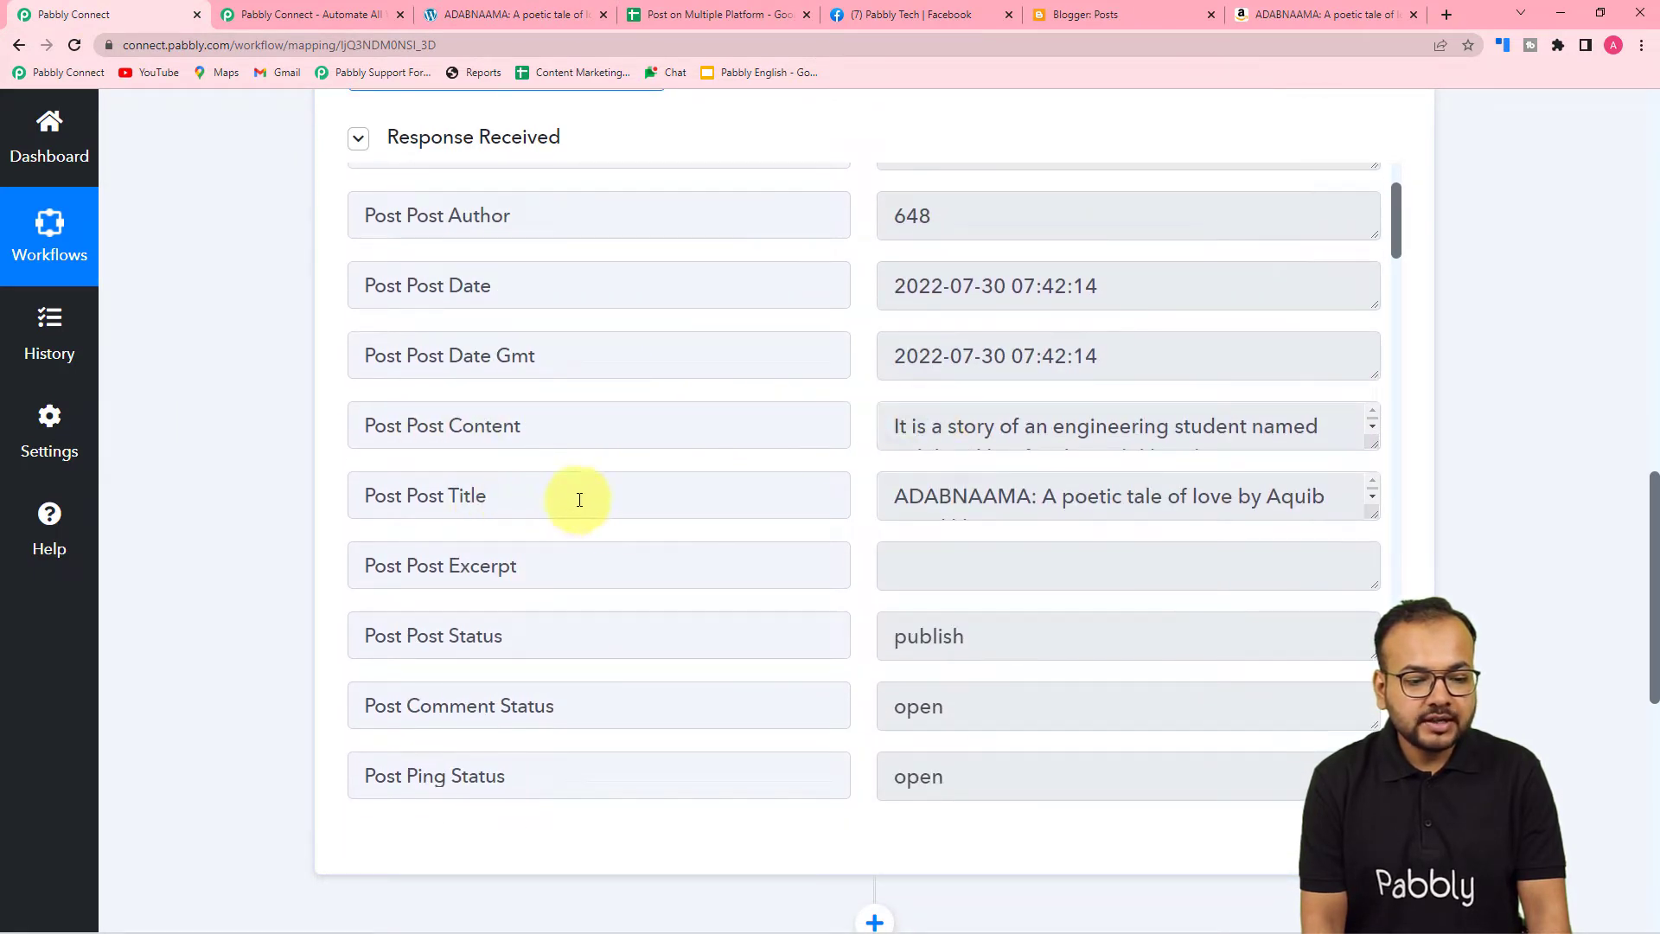
{"action": "scroll", "coordinate": [577, 496], "scroll_direction": "down", "scroll_amount": 4}
{"action": "scroll", "coordinate": [579, 499], "scroll_direction": "down", "scroll_amount": 13}
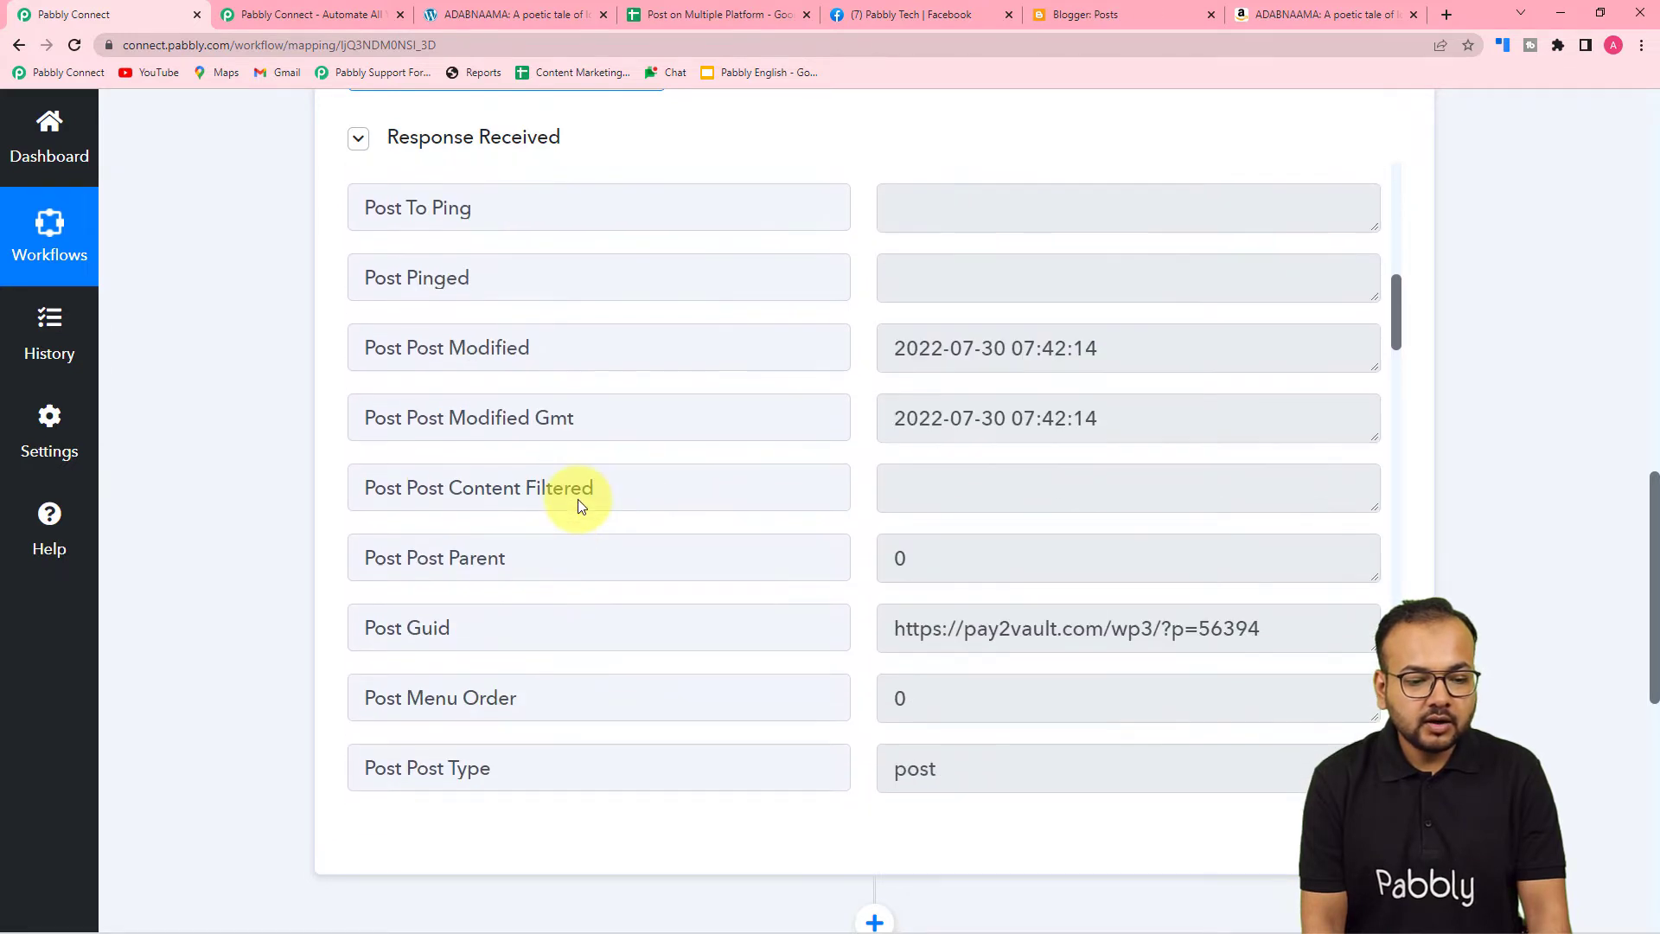
{"action": "scroll", "coordinate": [577, 499], "scroll_direction": "down", "scroll_amount": 16}
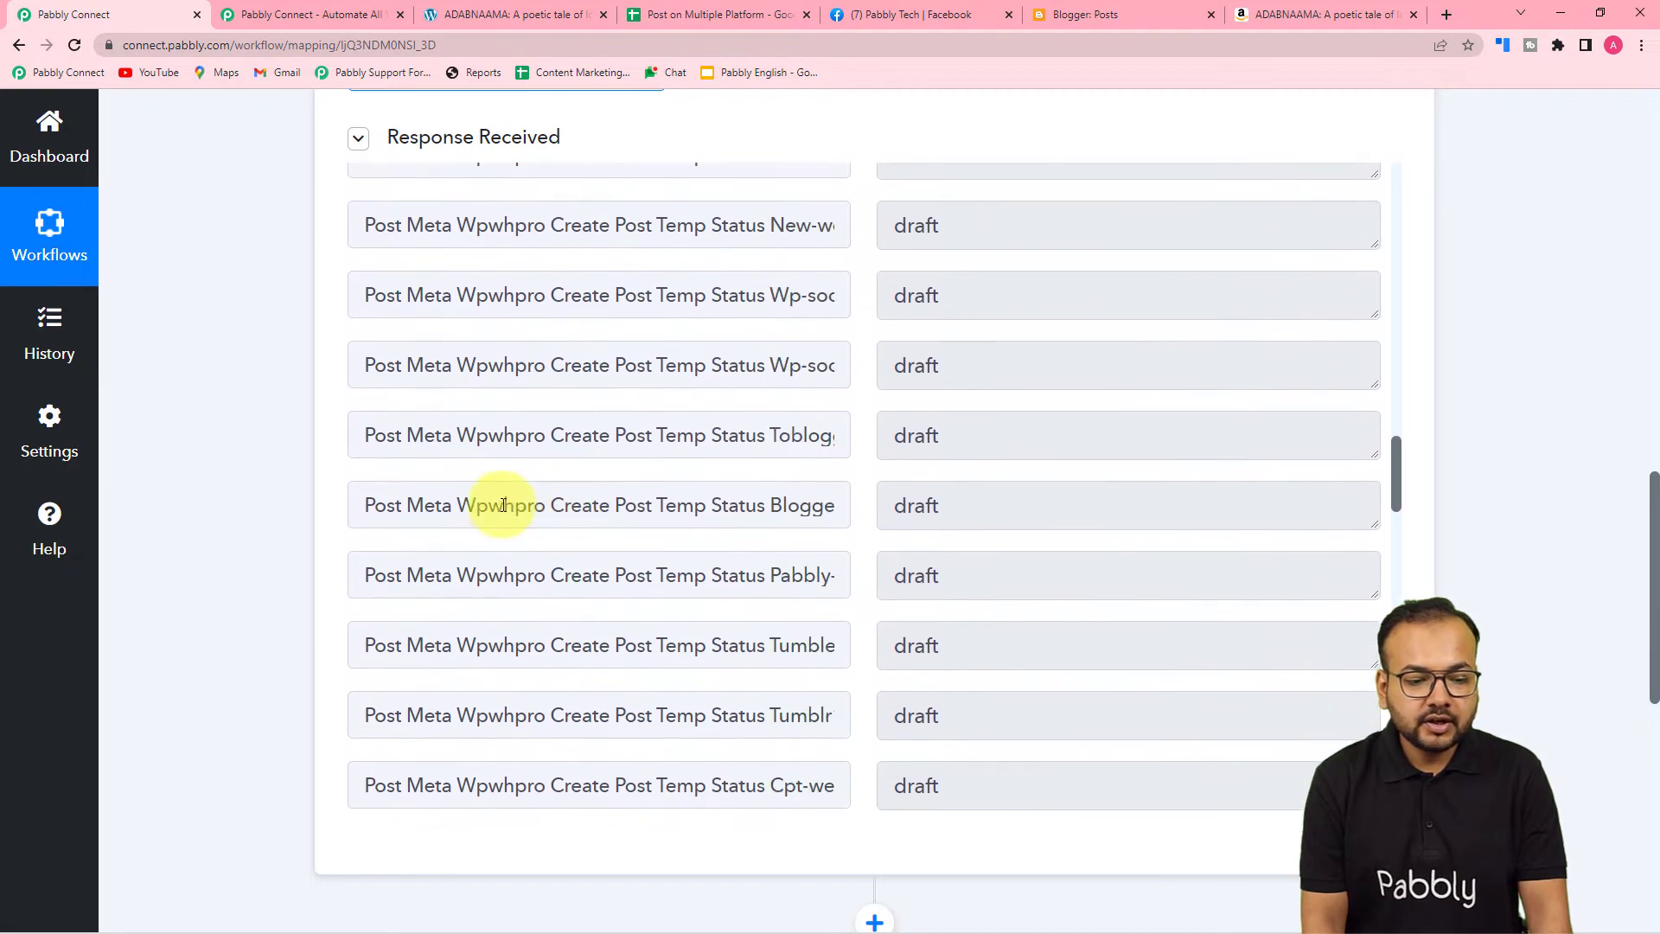
{"action": "scroll", "coordinate": [299, 494], "scroll_direction": "down", "scroll_amount": 7}
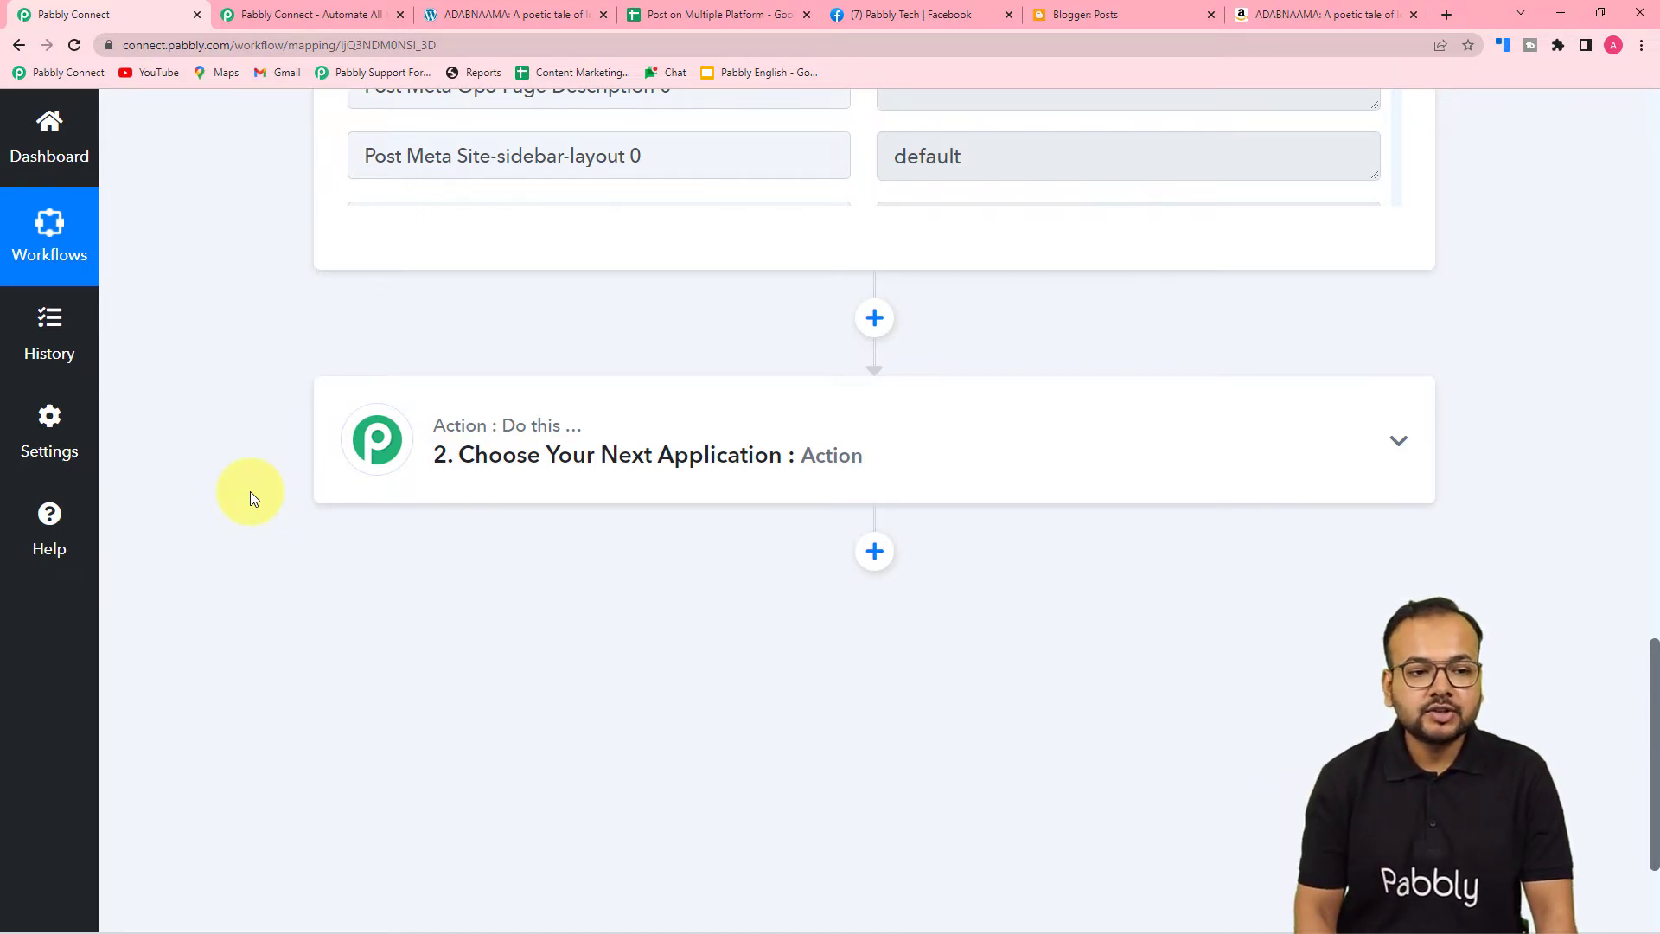
Check the Post on Multiple Platform spreadsheet, and locate the Pabbly Tech group's ID in its Facebook web address
{"action": "left_click", "coordinate": [670, 15]}
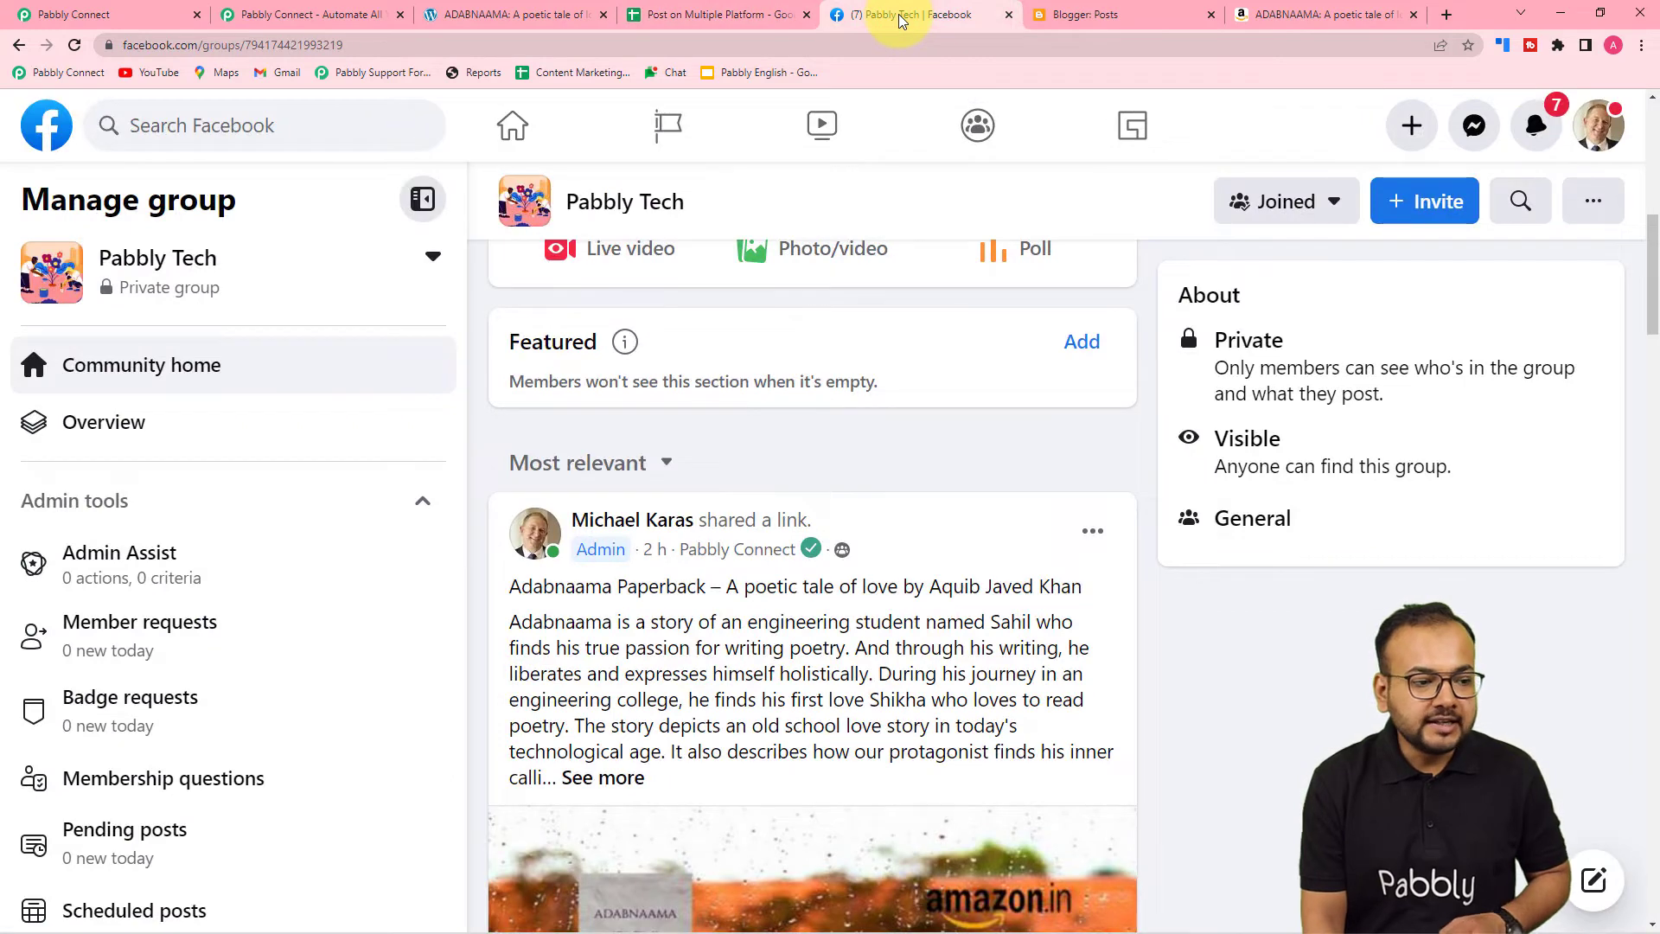
{"action": "scroll", "coordinate": [750, 297], "scroll_direction": "up", "scroll_amount": 8}
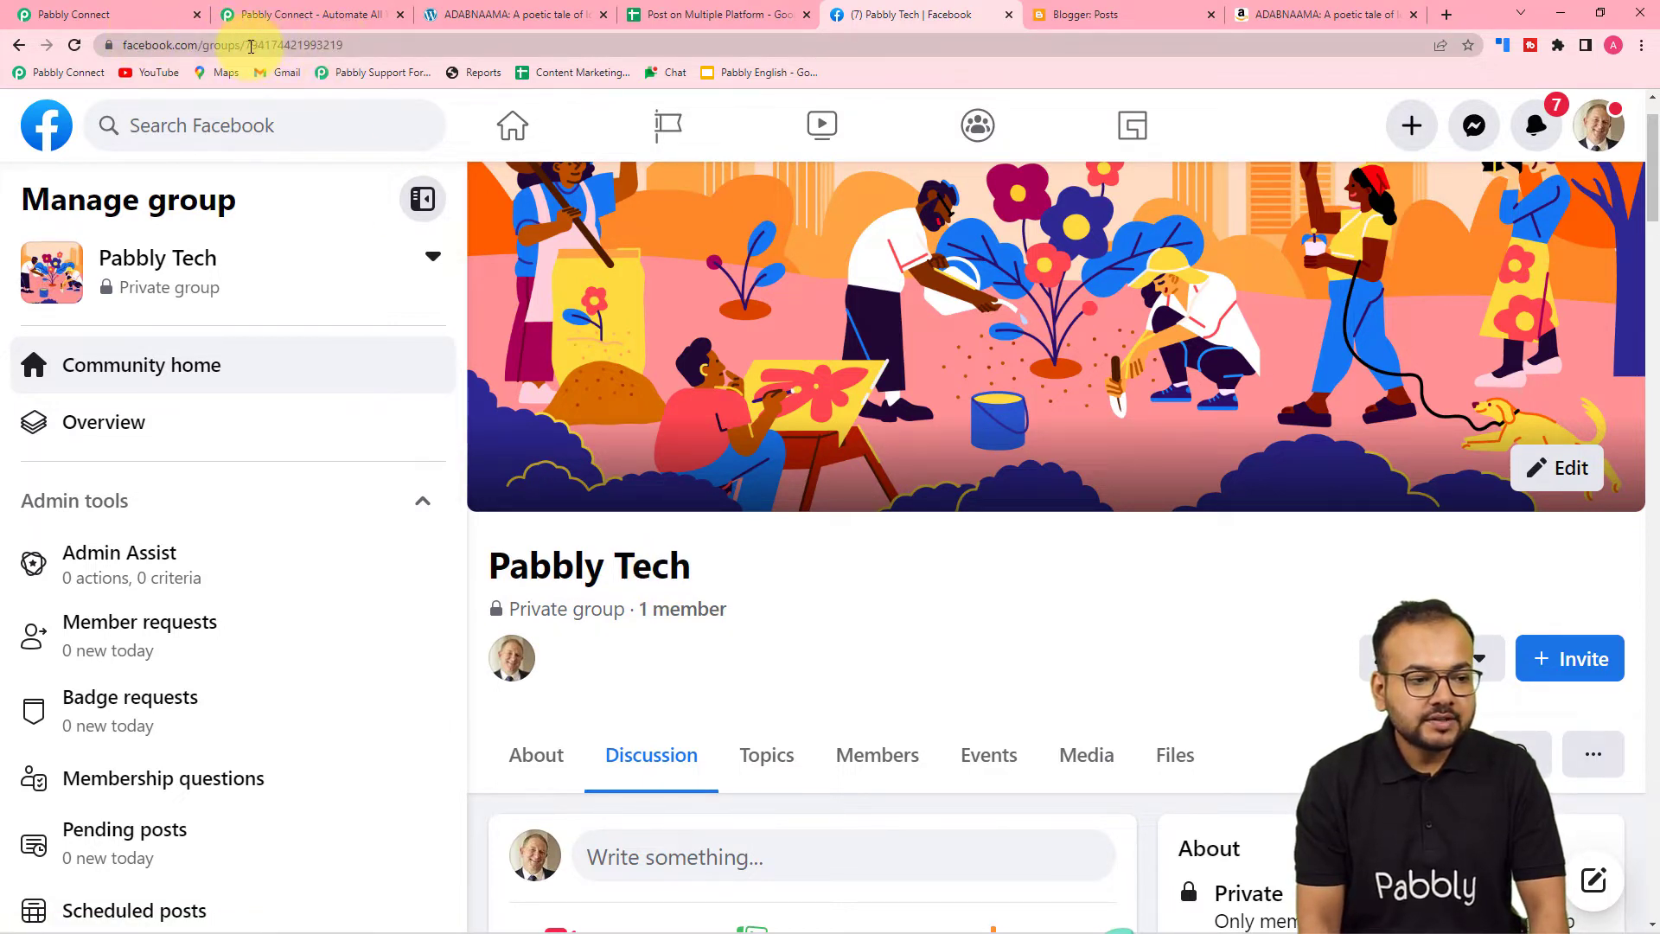
{"action": "left_click", "coordinate": [249, 47]}
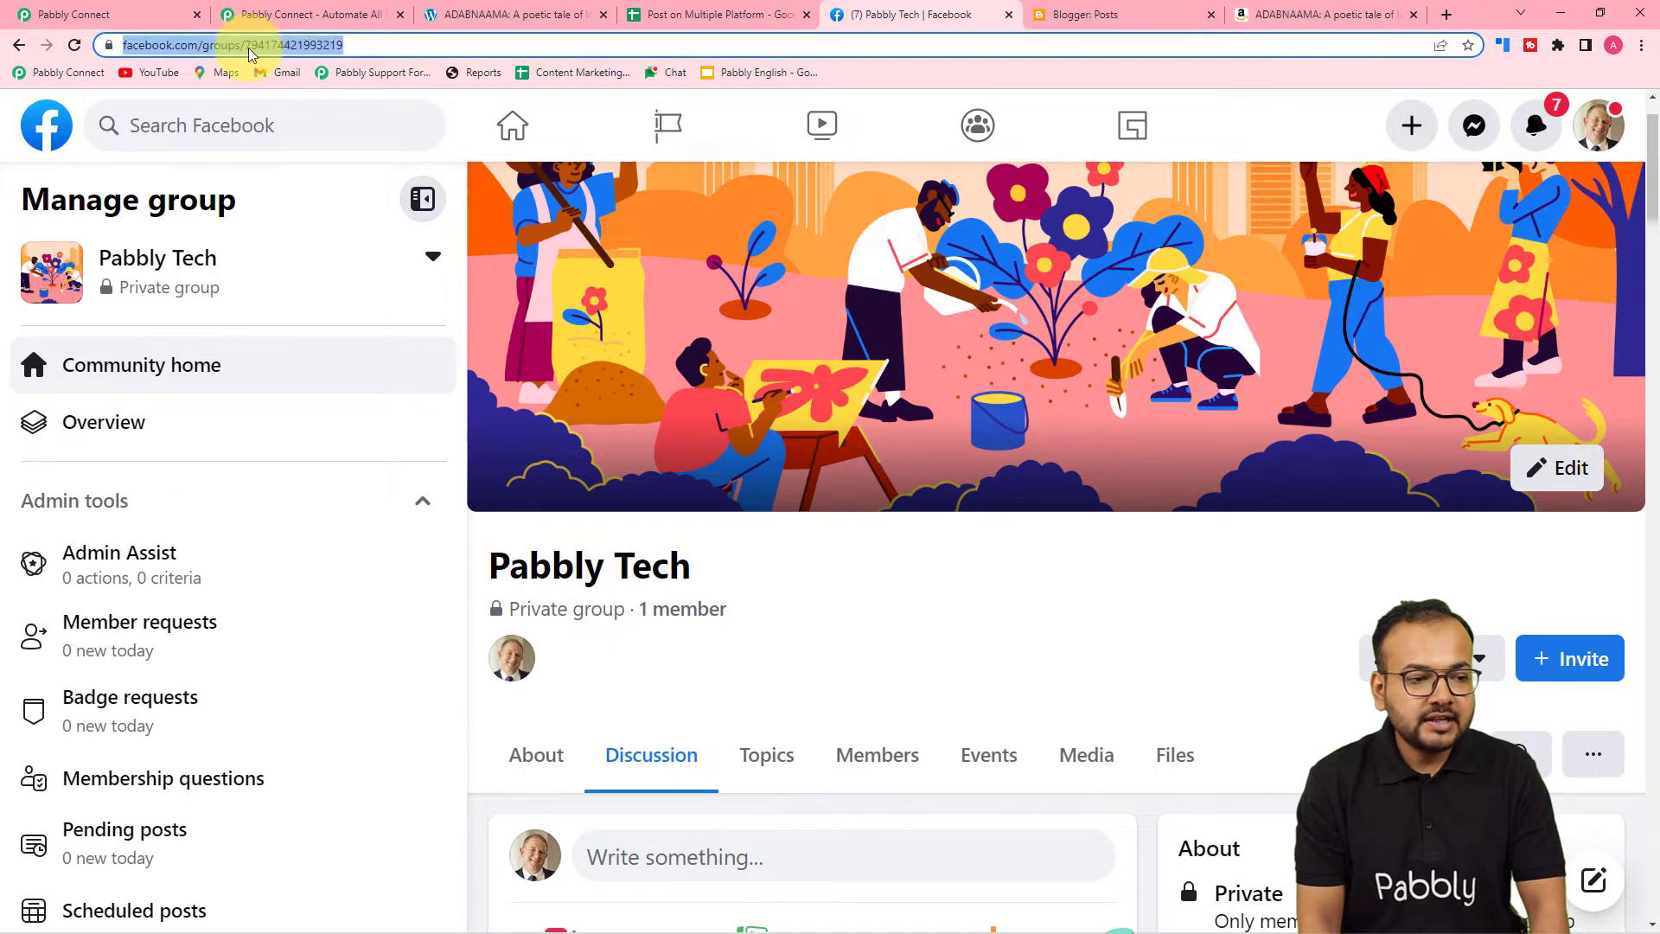
{"action": "left_click", "coordinate": [249, 50]}
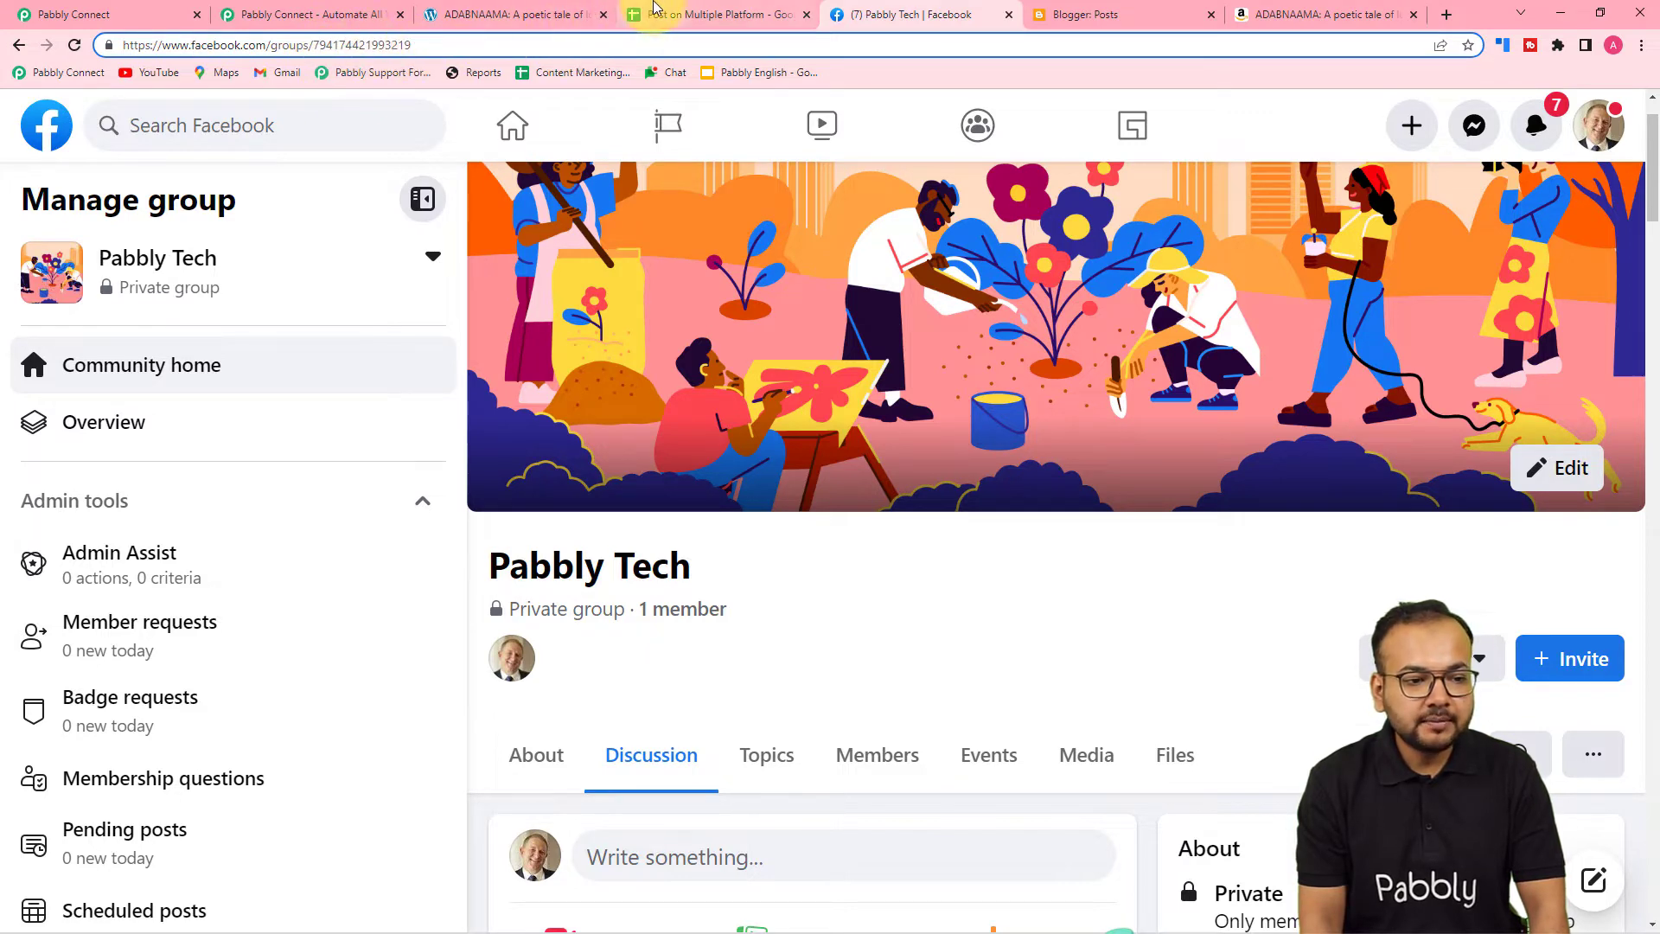
Return to the Post on Multiple Platform spreadsheet and right-align the second FB Group's ID in cell C3
{"action": "left_click", "coordinate": [691, 14]}
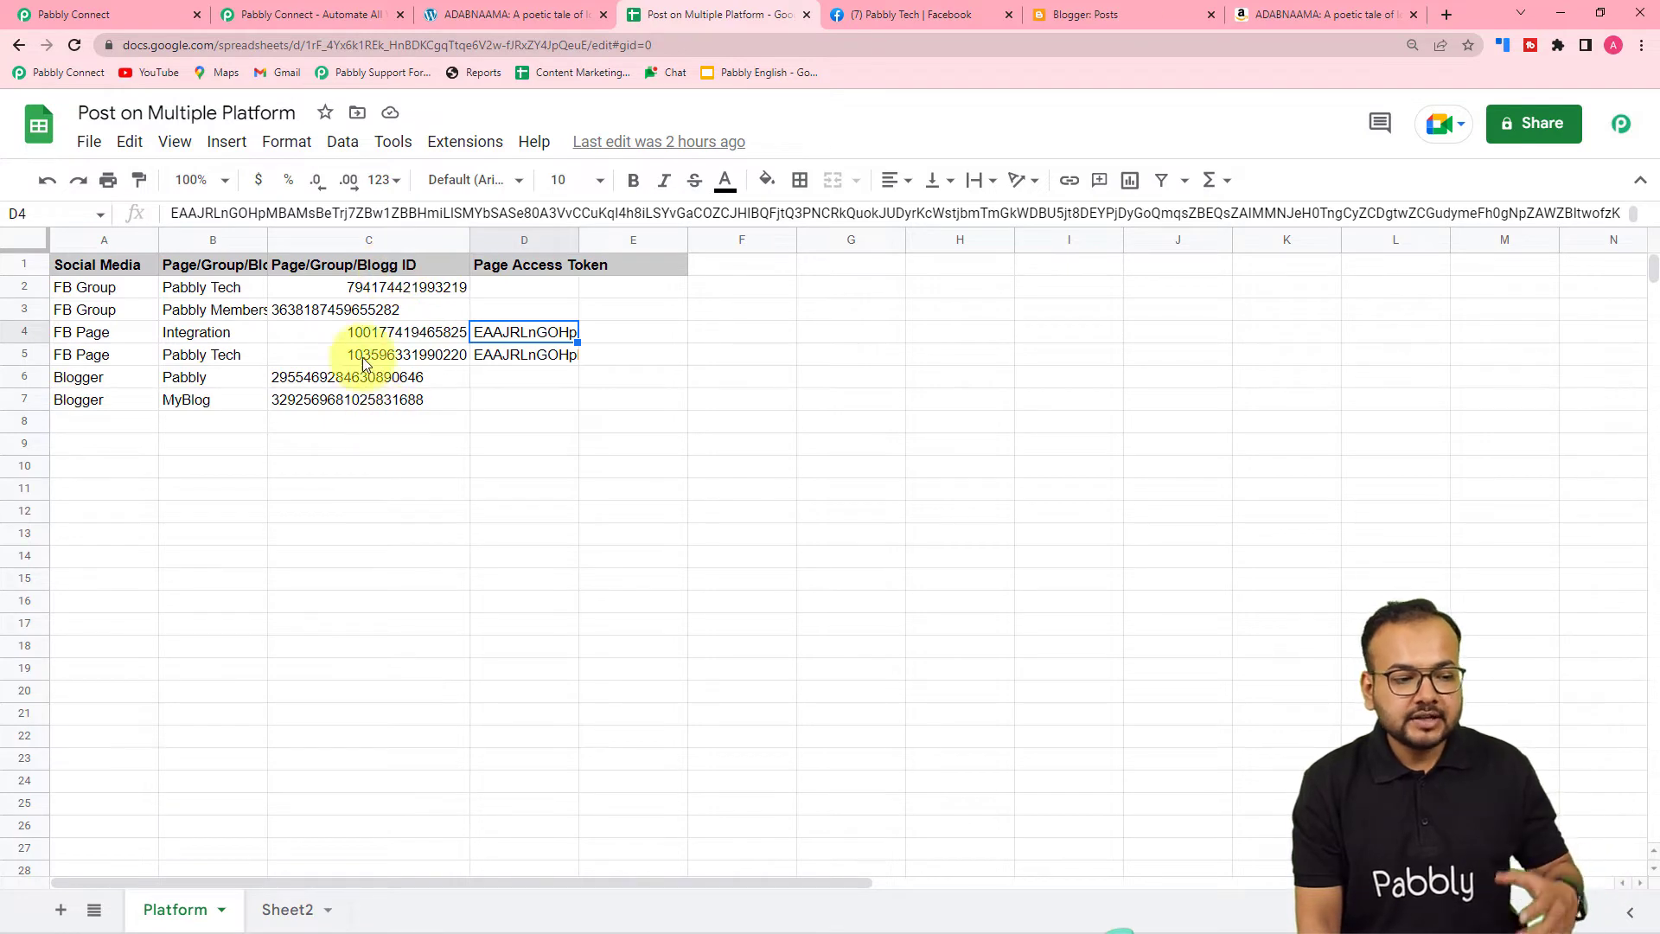
{"action": "left_click", "coordinate": [326, 315]}
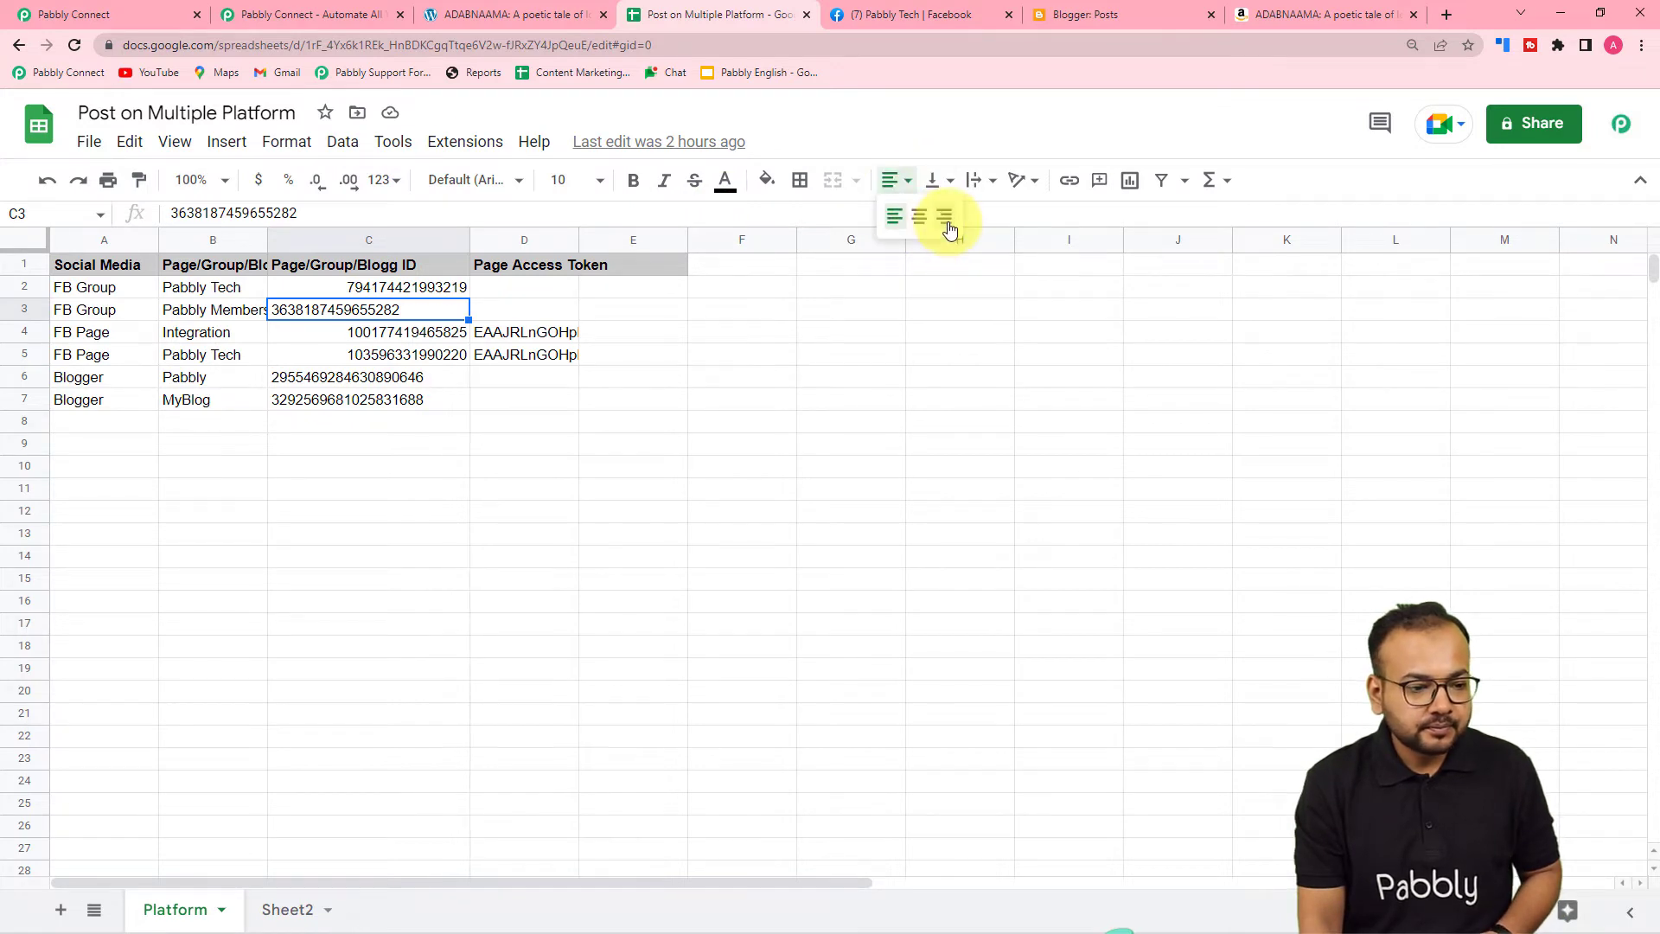
{"action": "left_click", "coordinate": [944, 217]}
{"action": "left_click", "coordinate": [544, 442]}
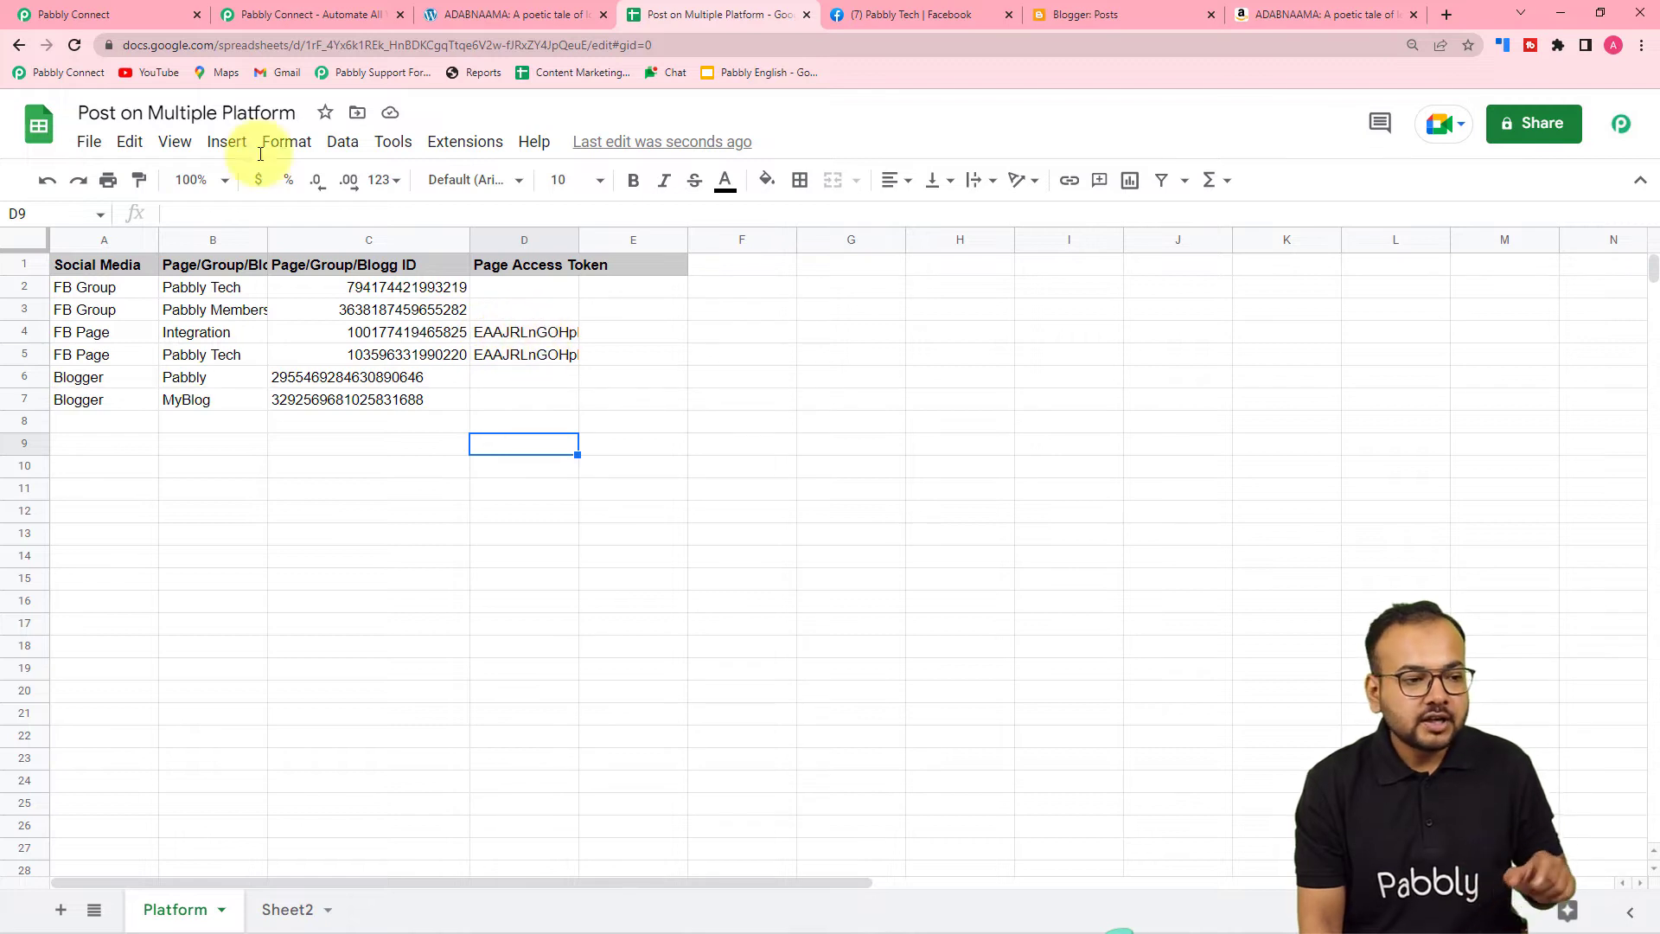
Return to the Pabbly Connect workflow and set its second step to Facebook Pages with the Create Page Post action event
{"action": "left_click", "coordinate": [132, 6]}
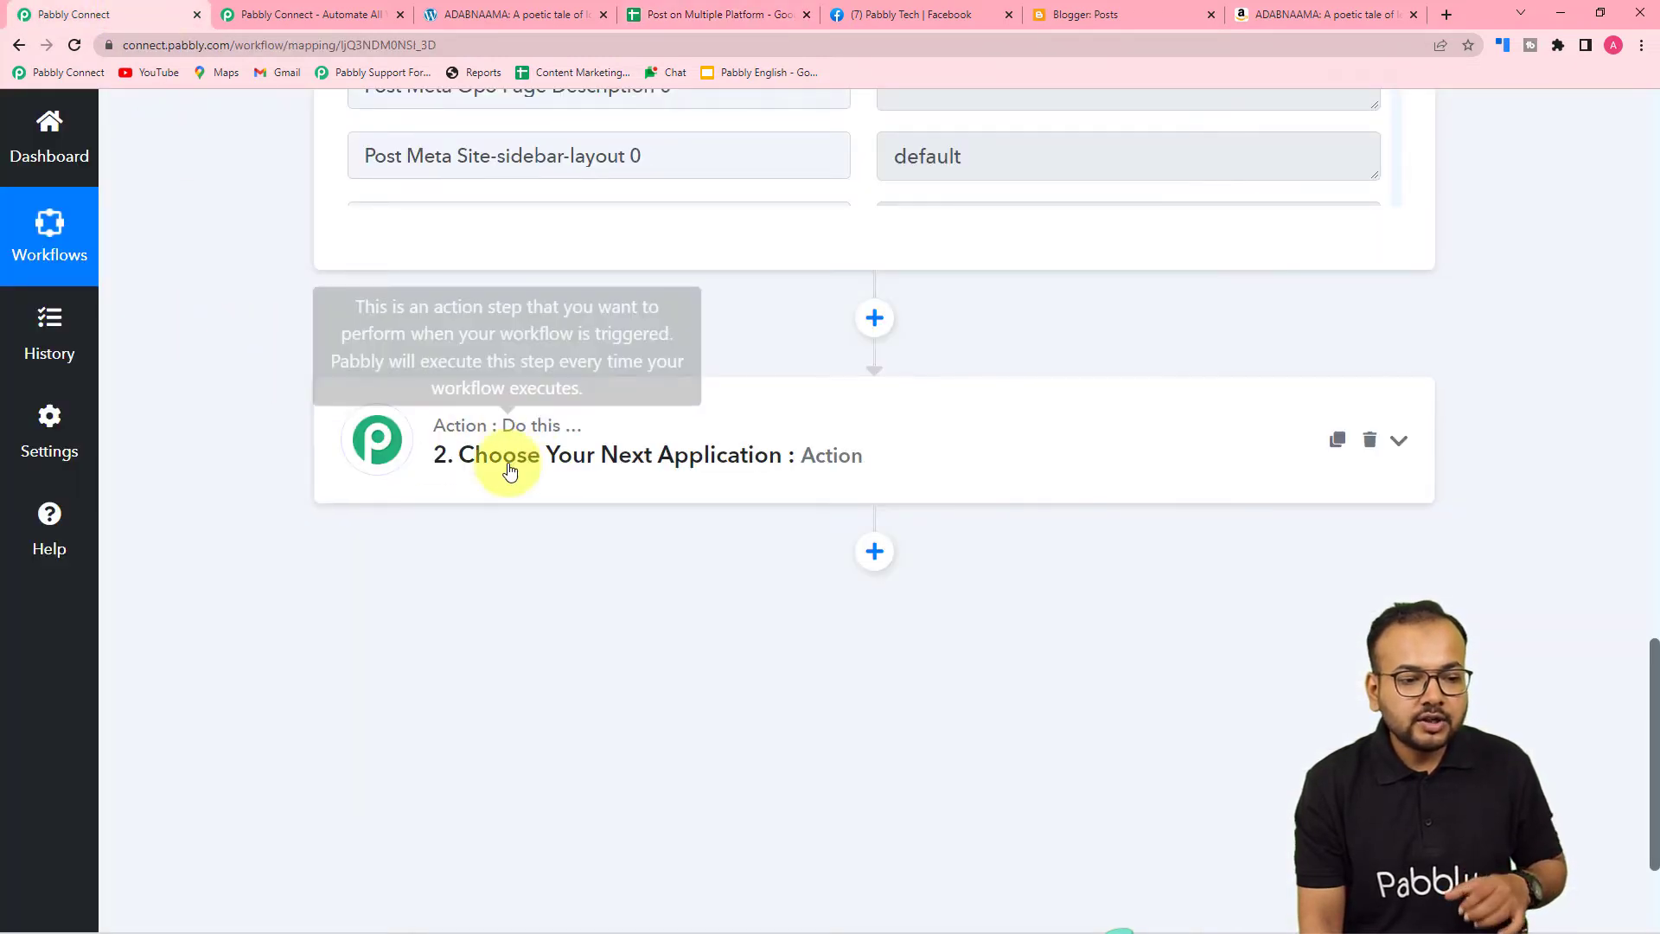
{"action": "left_click", "coordinate": [537, 468]}
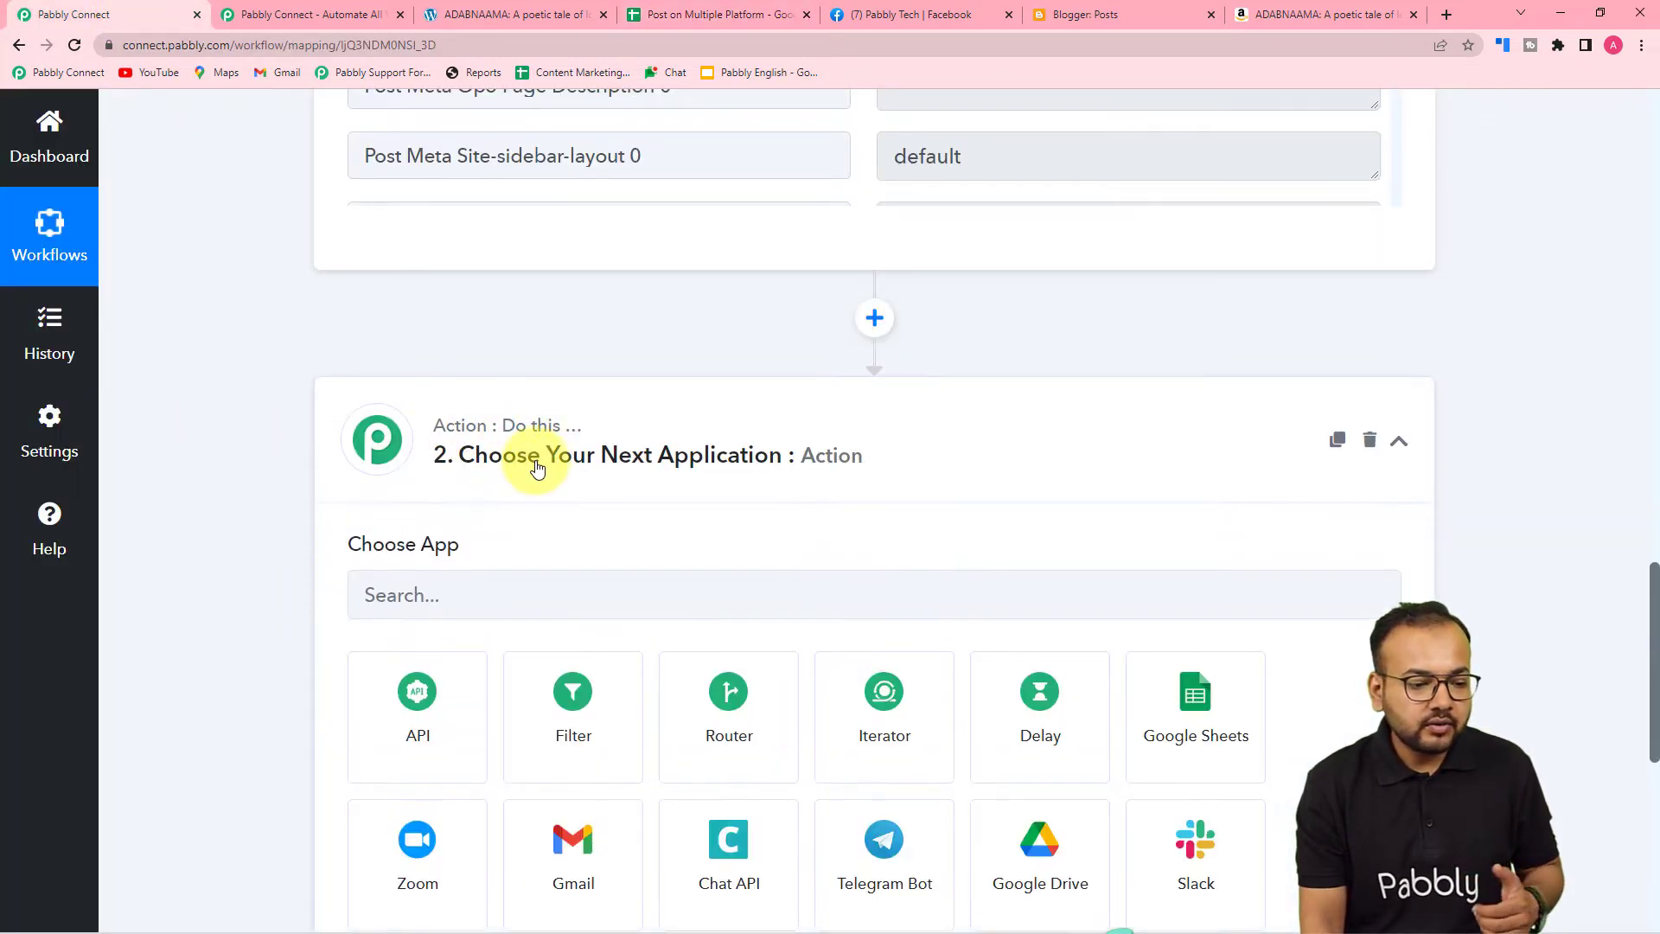
{"action": "left_click", "coordinate": [509, 423]}
{"action": "type", "text": "fa"}
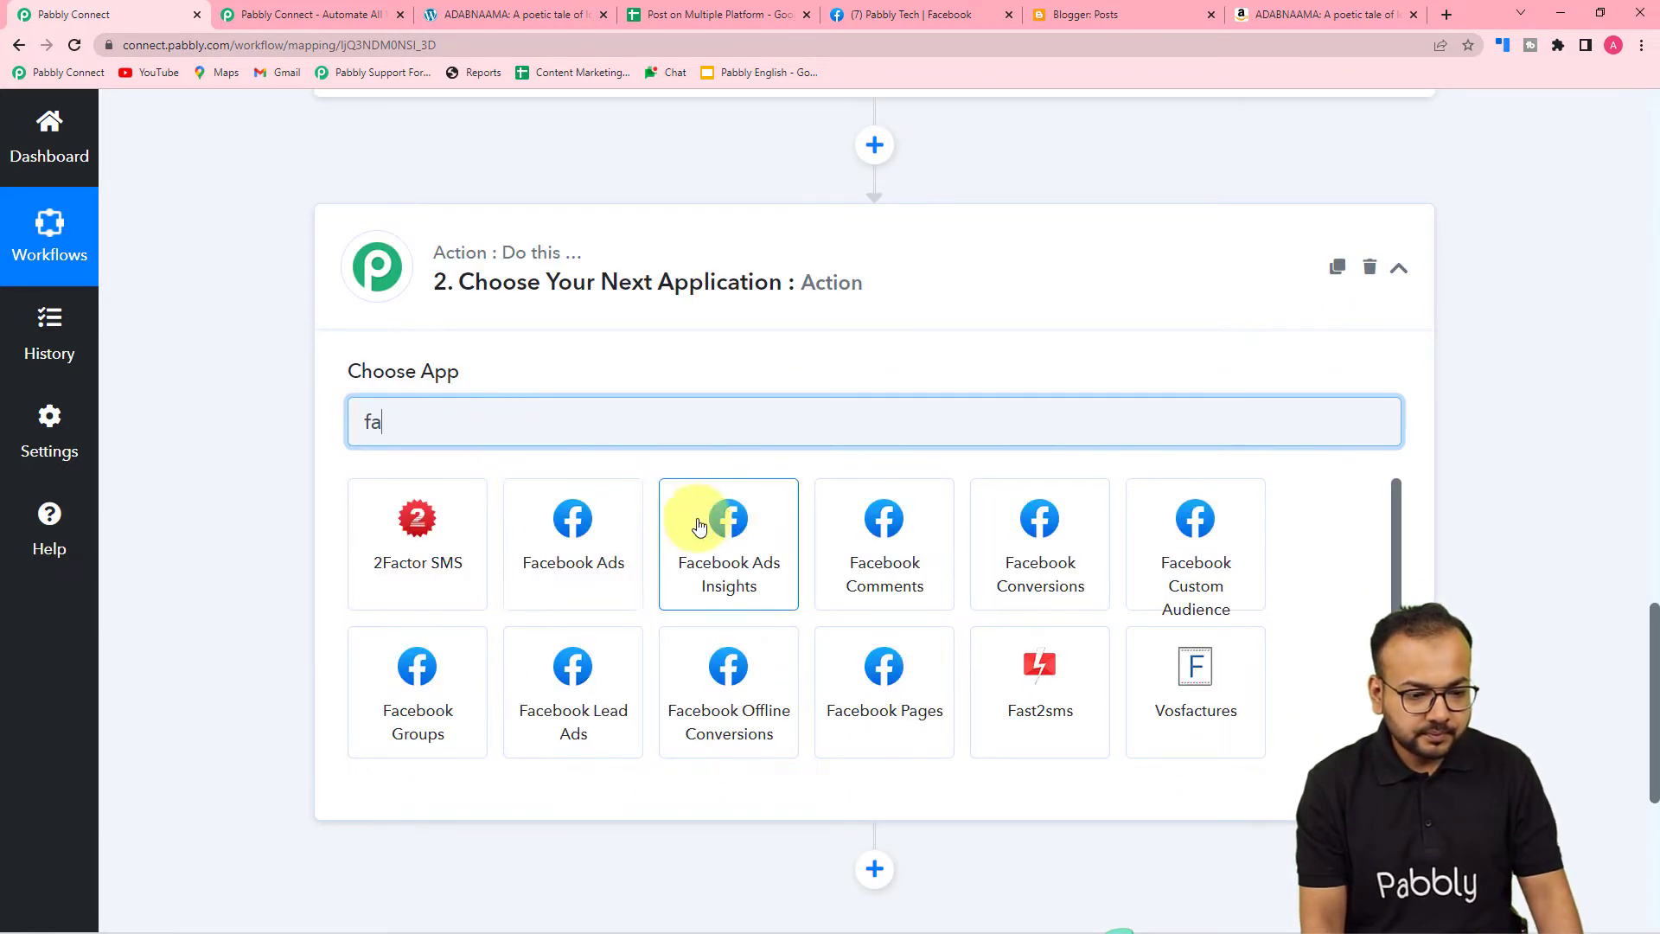
{"action": "left_click", "coordinate": [841, 698]}
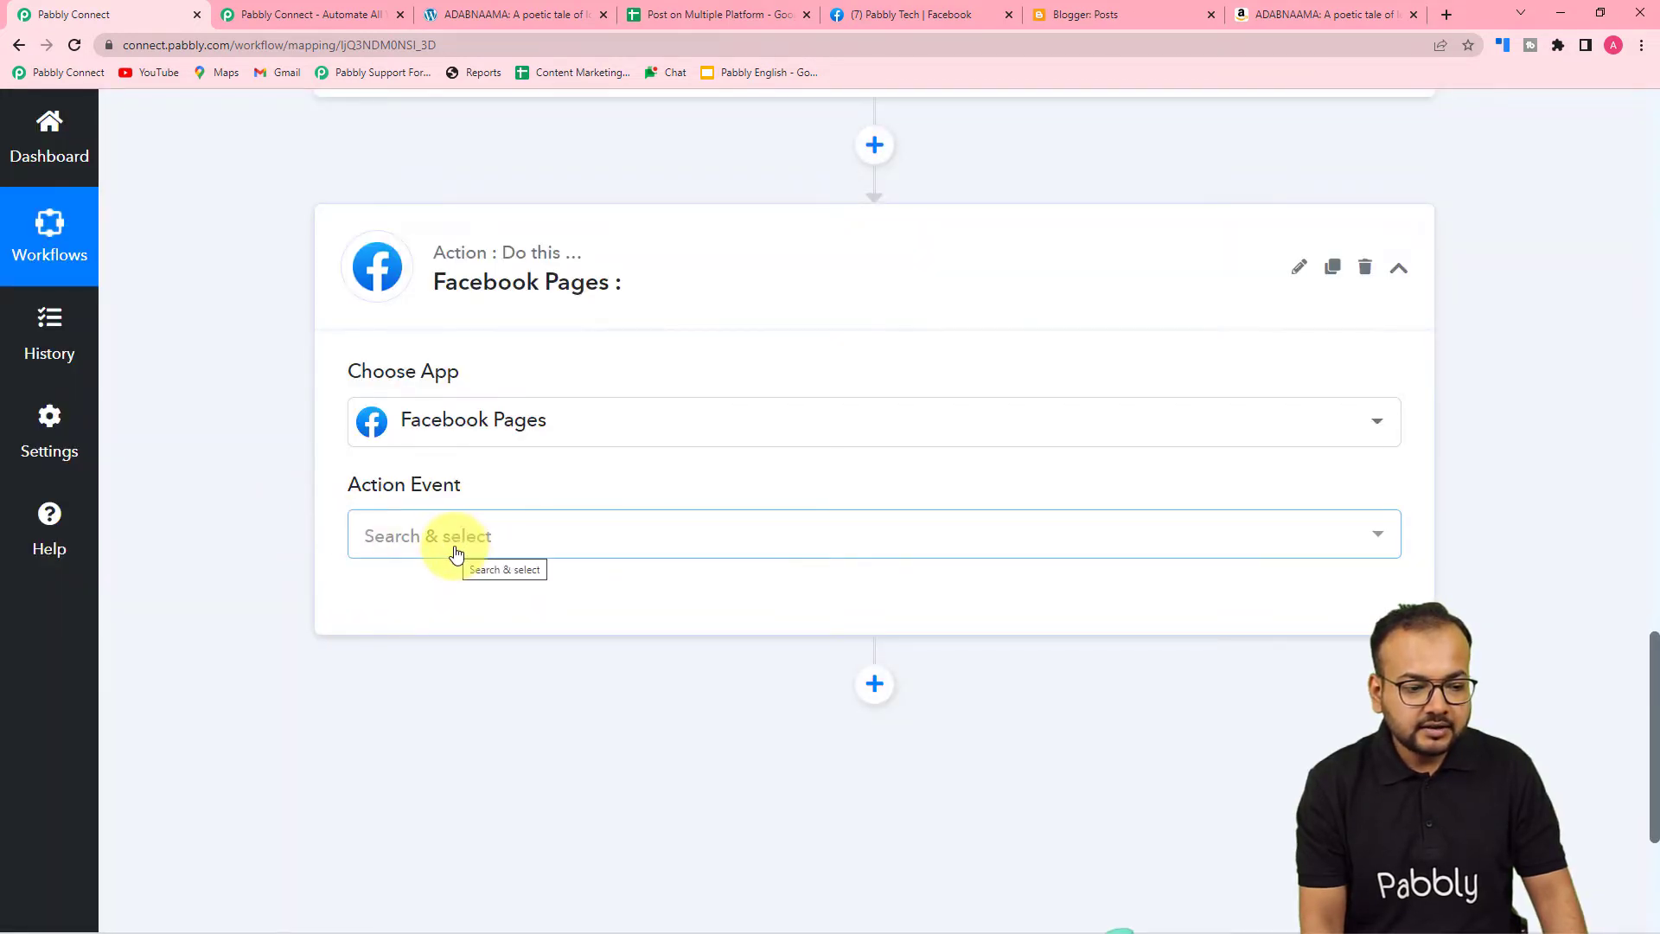
{"action": "left_click", "coordinate": [456, 552]}
{"action": "left_click", "coordinate": [506, 677]}
Connect the Facebook Pages action to Facebook through a new connection
{"action": "left_click", "coordinate": [422, 612]}
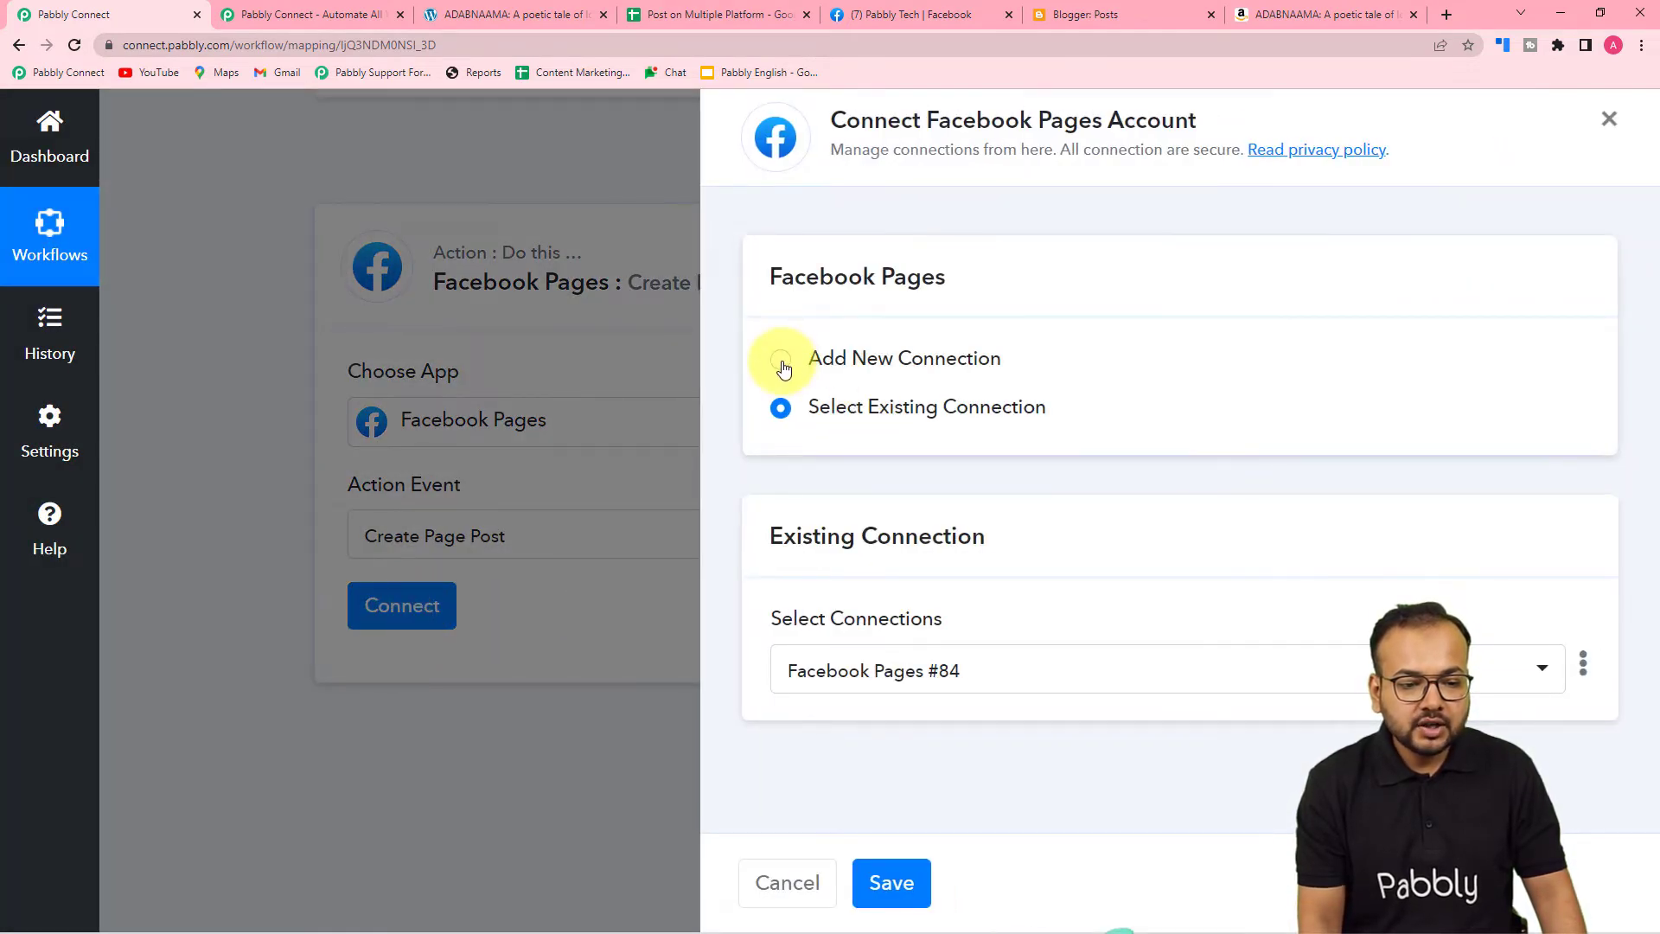
{"action": "left_click", "coordinate": [782, 361]}
{"action": "left_click", "coordinate": [843, 633]}
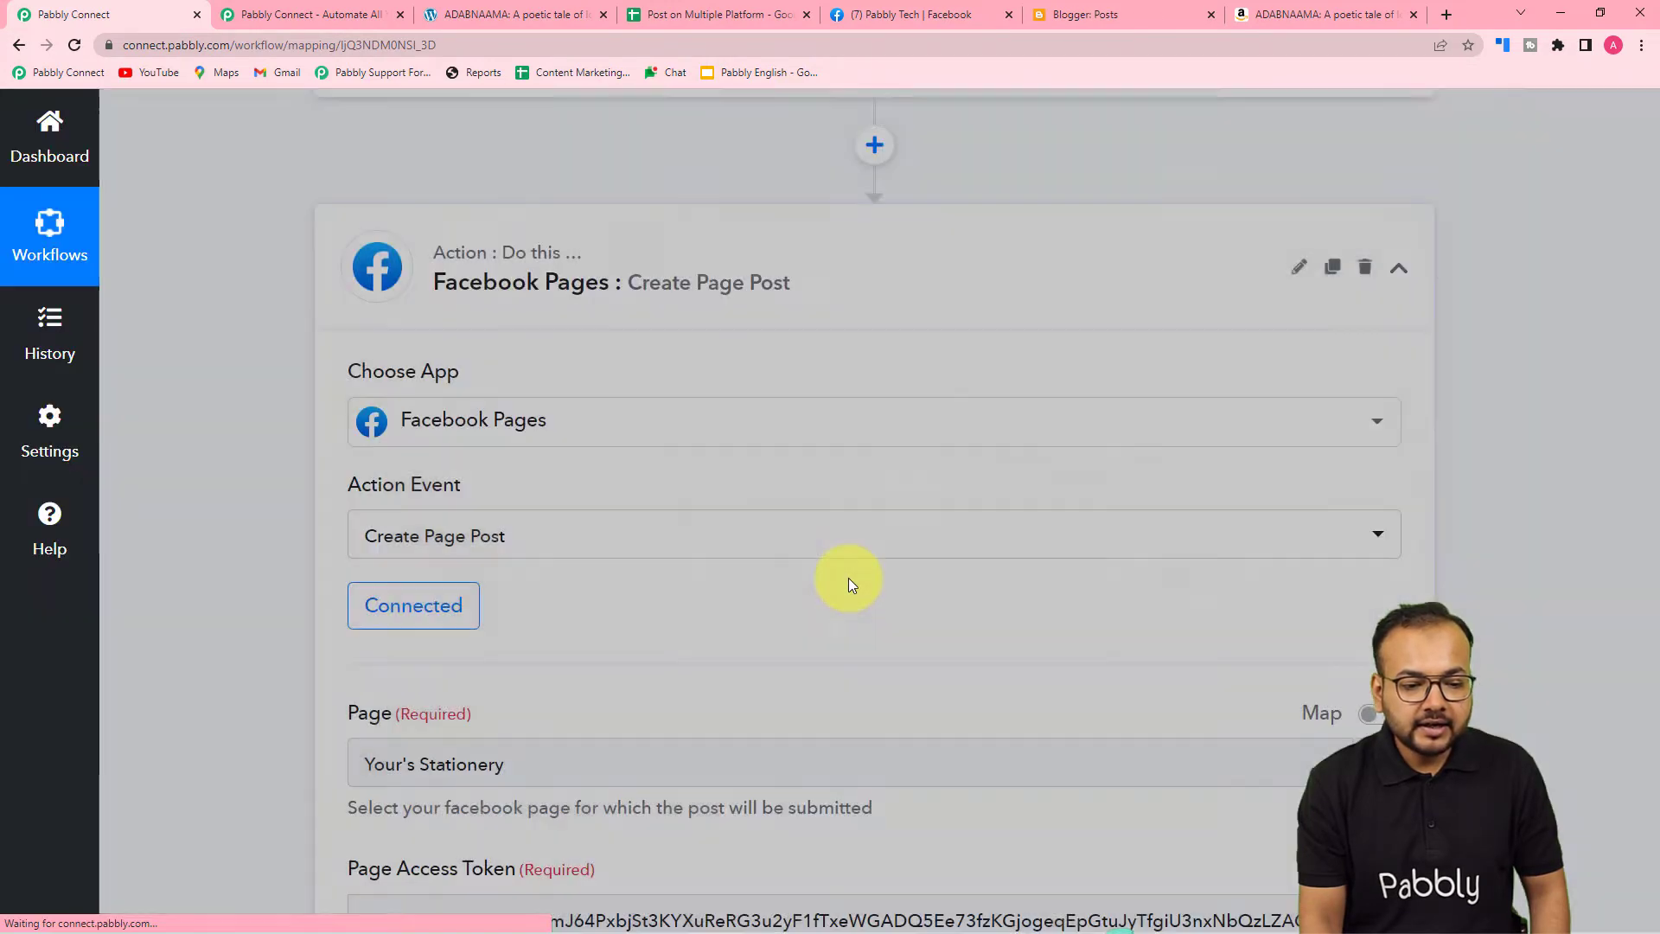
Open the Facebook Pages action's page list, and look up the Pabbly Tech page and its ID on Facebook
{"action": "scroll", "coordinate": [848, 577], "scroll_direction": "down", "scroll_amount": 4}
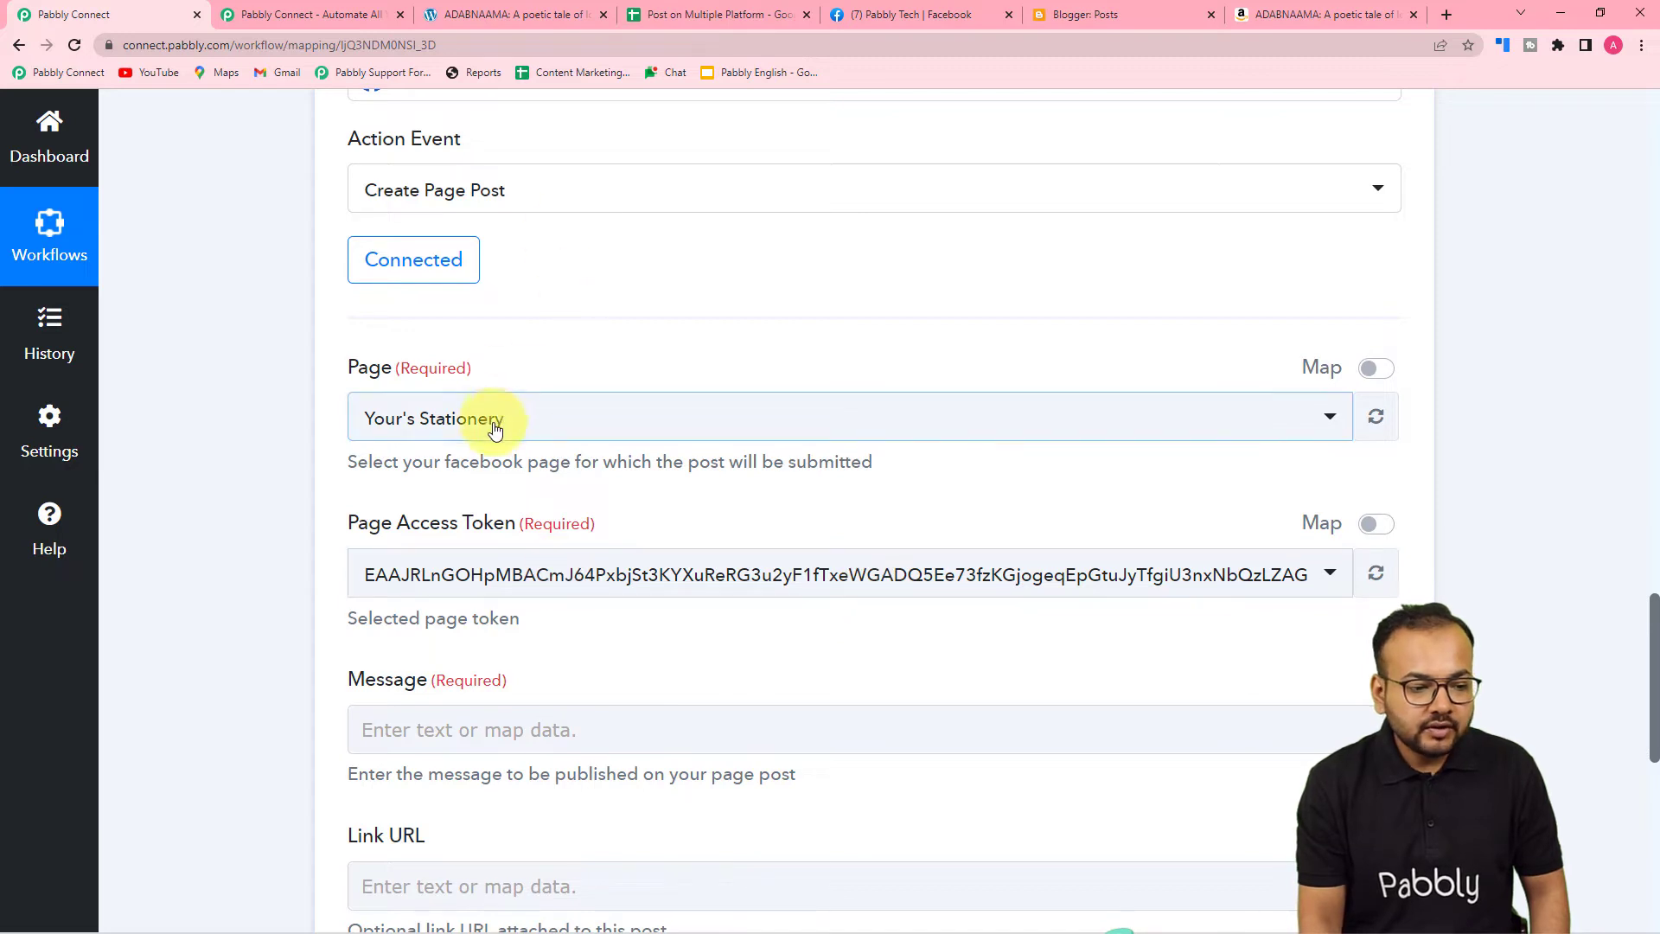
{"action": "left_click", "coordinate": [496, 430]}
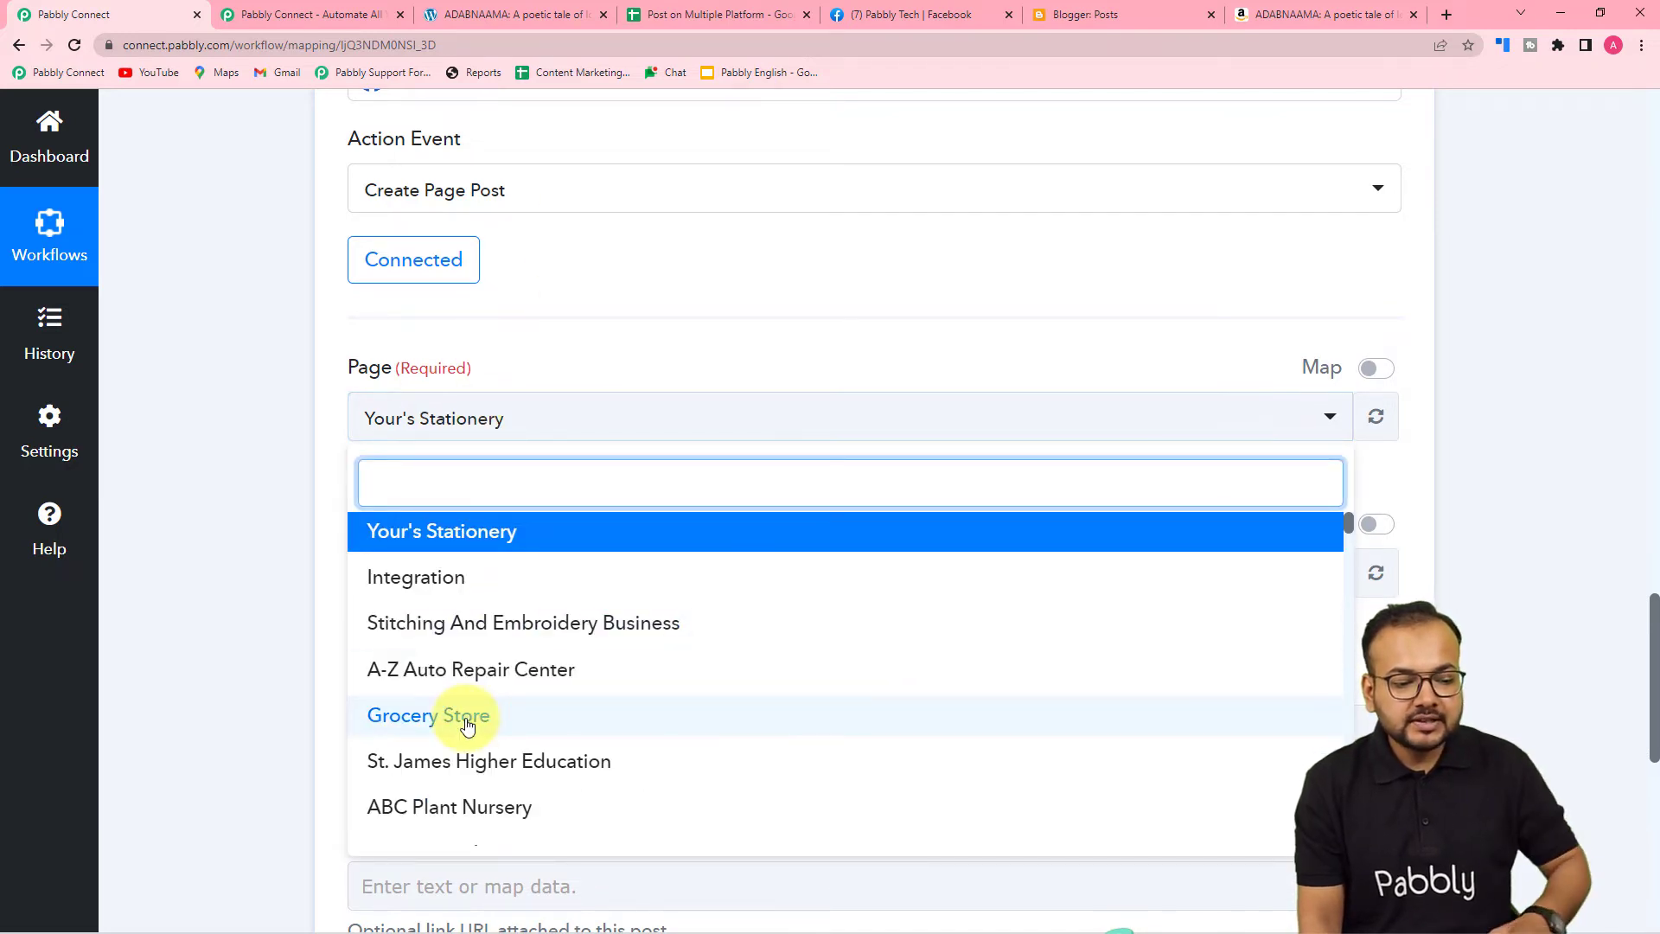
{"action": "left_click", "coordinate": [890, 15]}
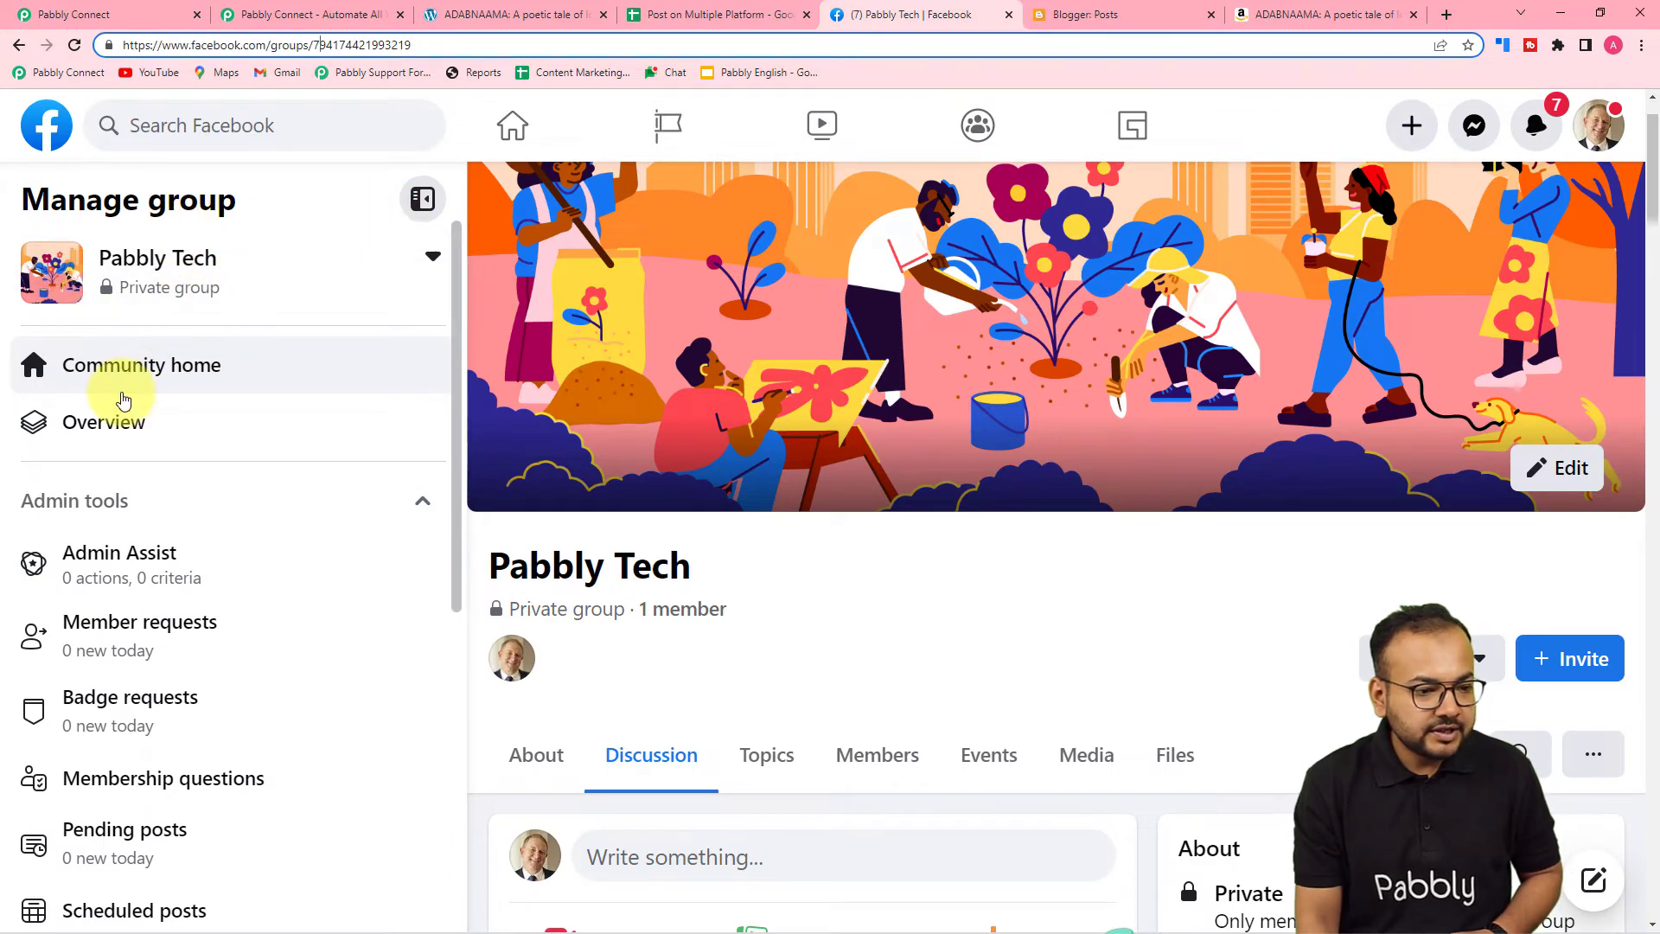
{"action": "left_click", "coordinate": [432, 256]}
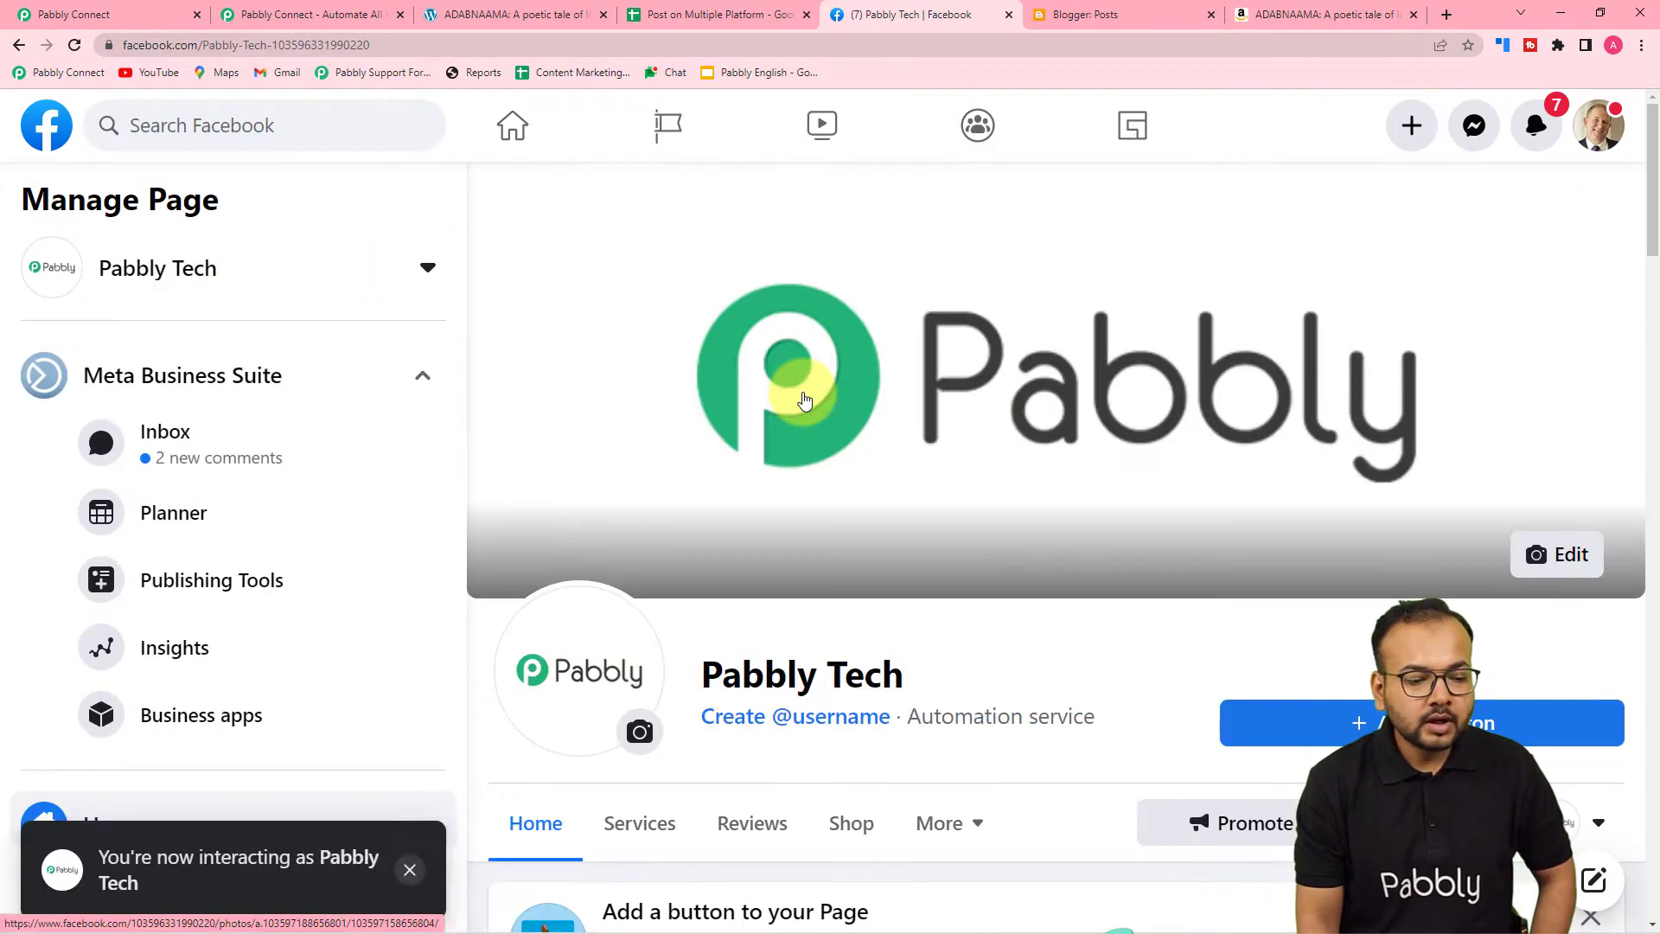
{"action": "scroll", "coordinate": [802, 397], "scroll_direction": "down", "scroll_amount": 1}
{"action": "scroll", "coordinate": [789, 397], "scroll_direction": "down", "scroll_amount": 2}
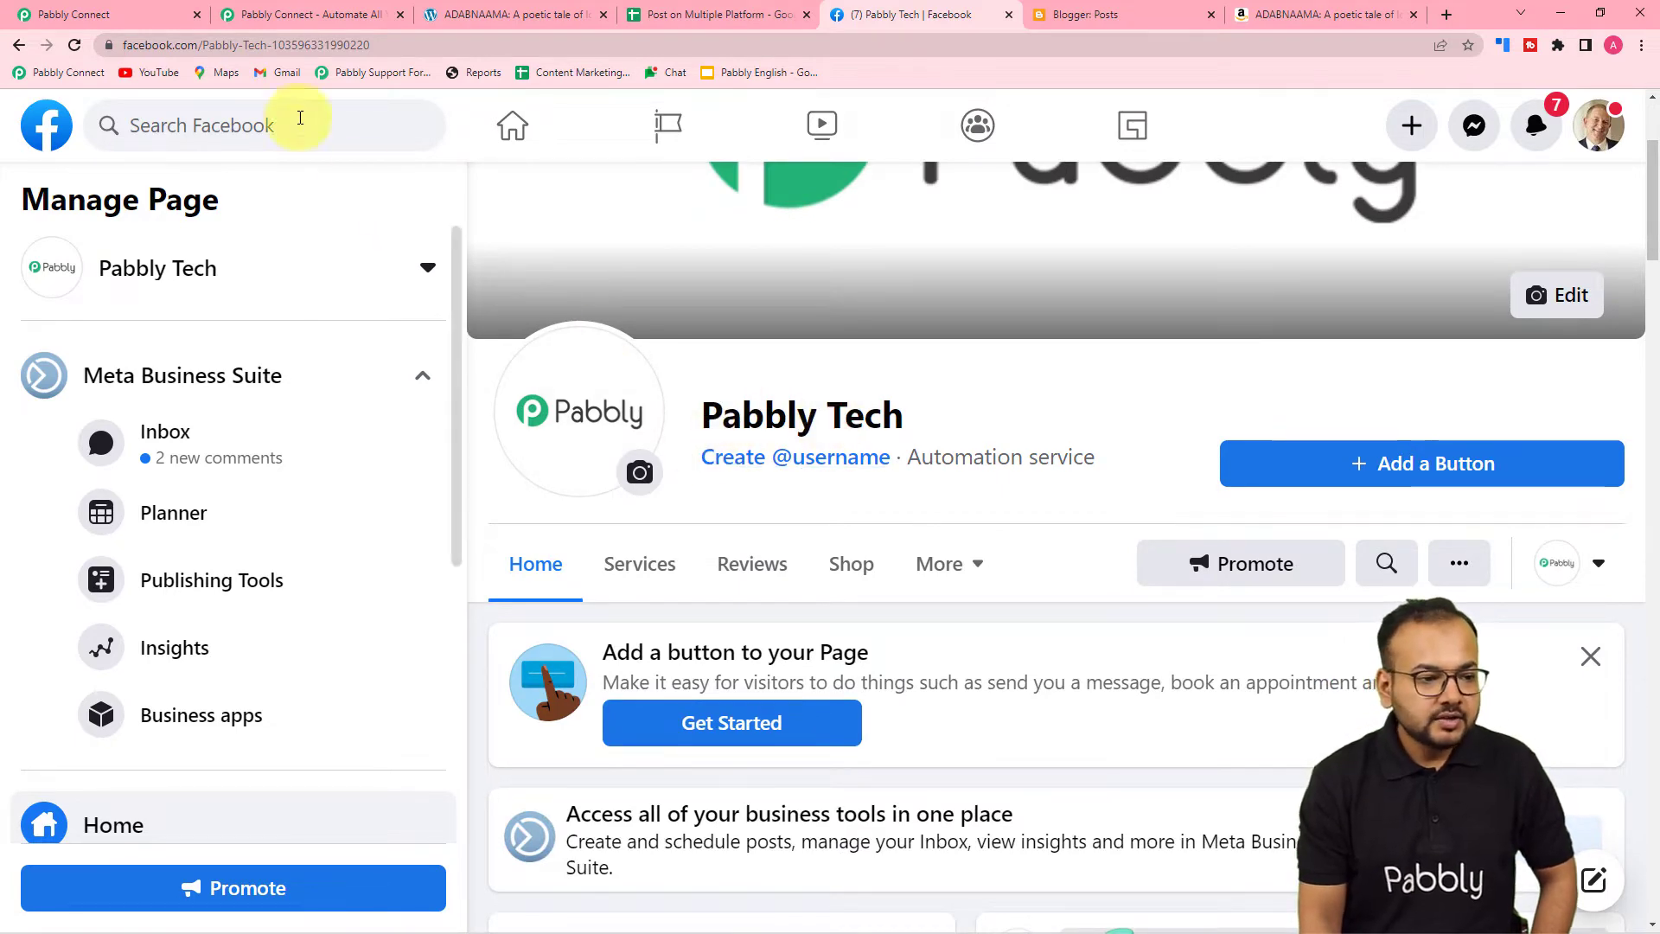
Return to the Pabbly Connect workflow and select Pabbly Tech as the page to load its page access token
{"action": "left_click", "coordinate": [82, 14]}
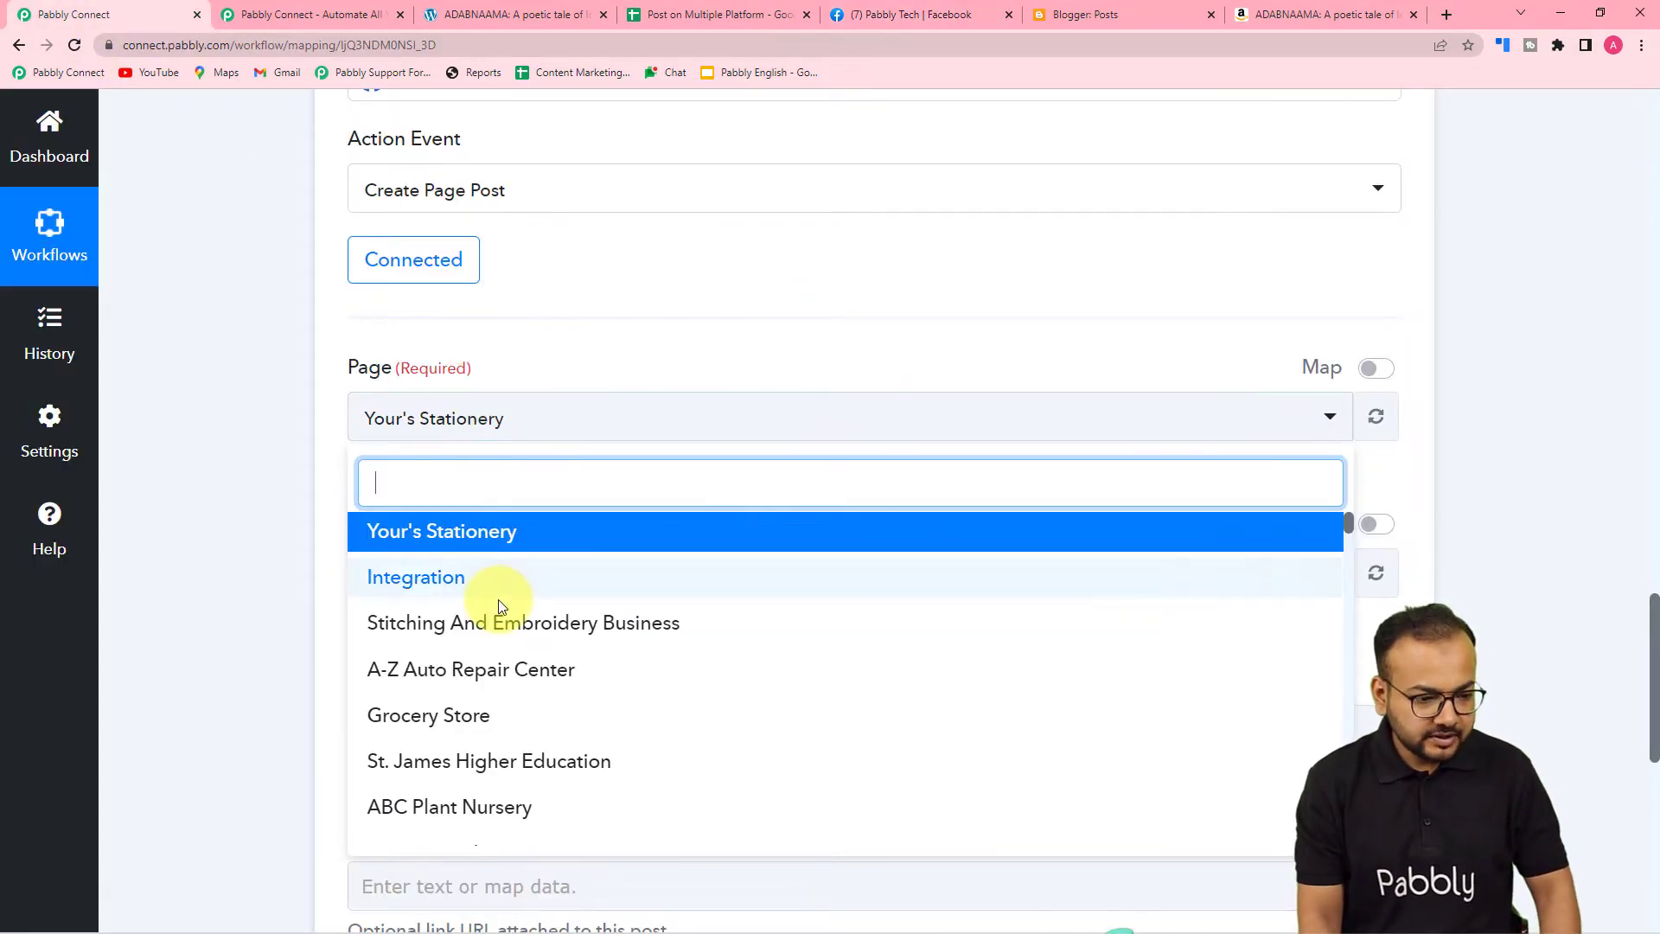
{"action": "type", "text": "pab"}
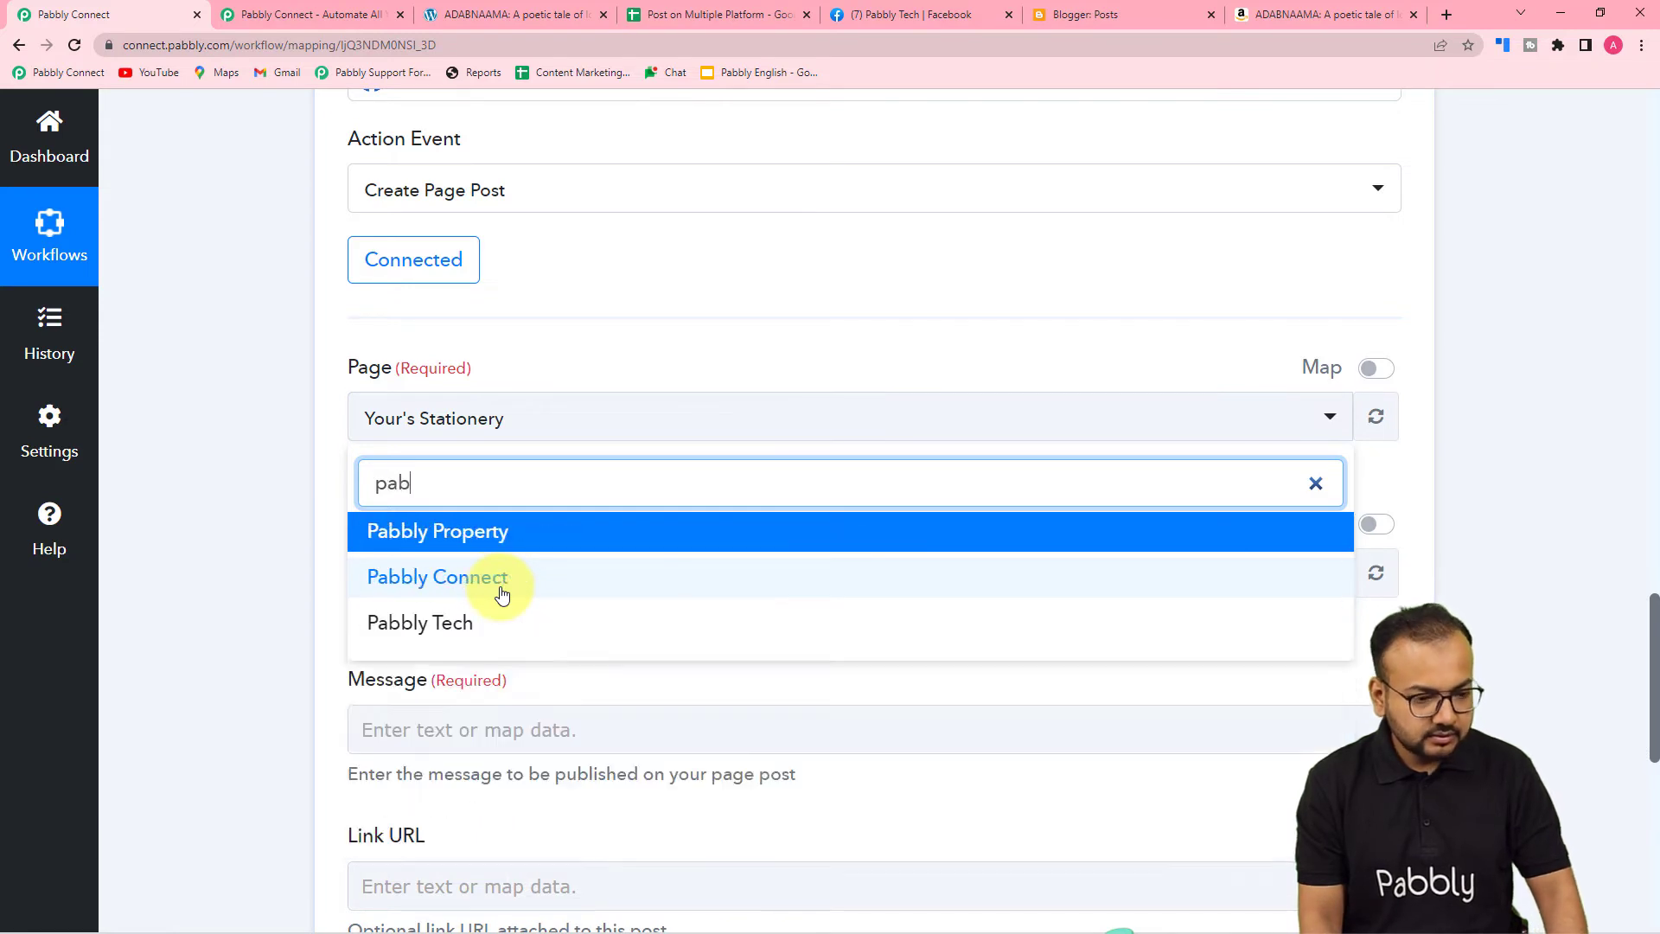
{"action": "left_click", "coordinate": [444, 620]}
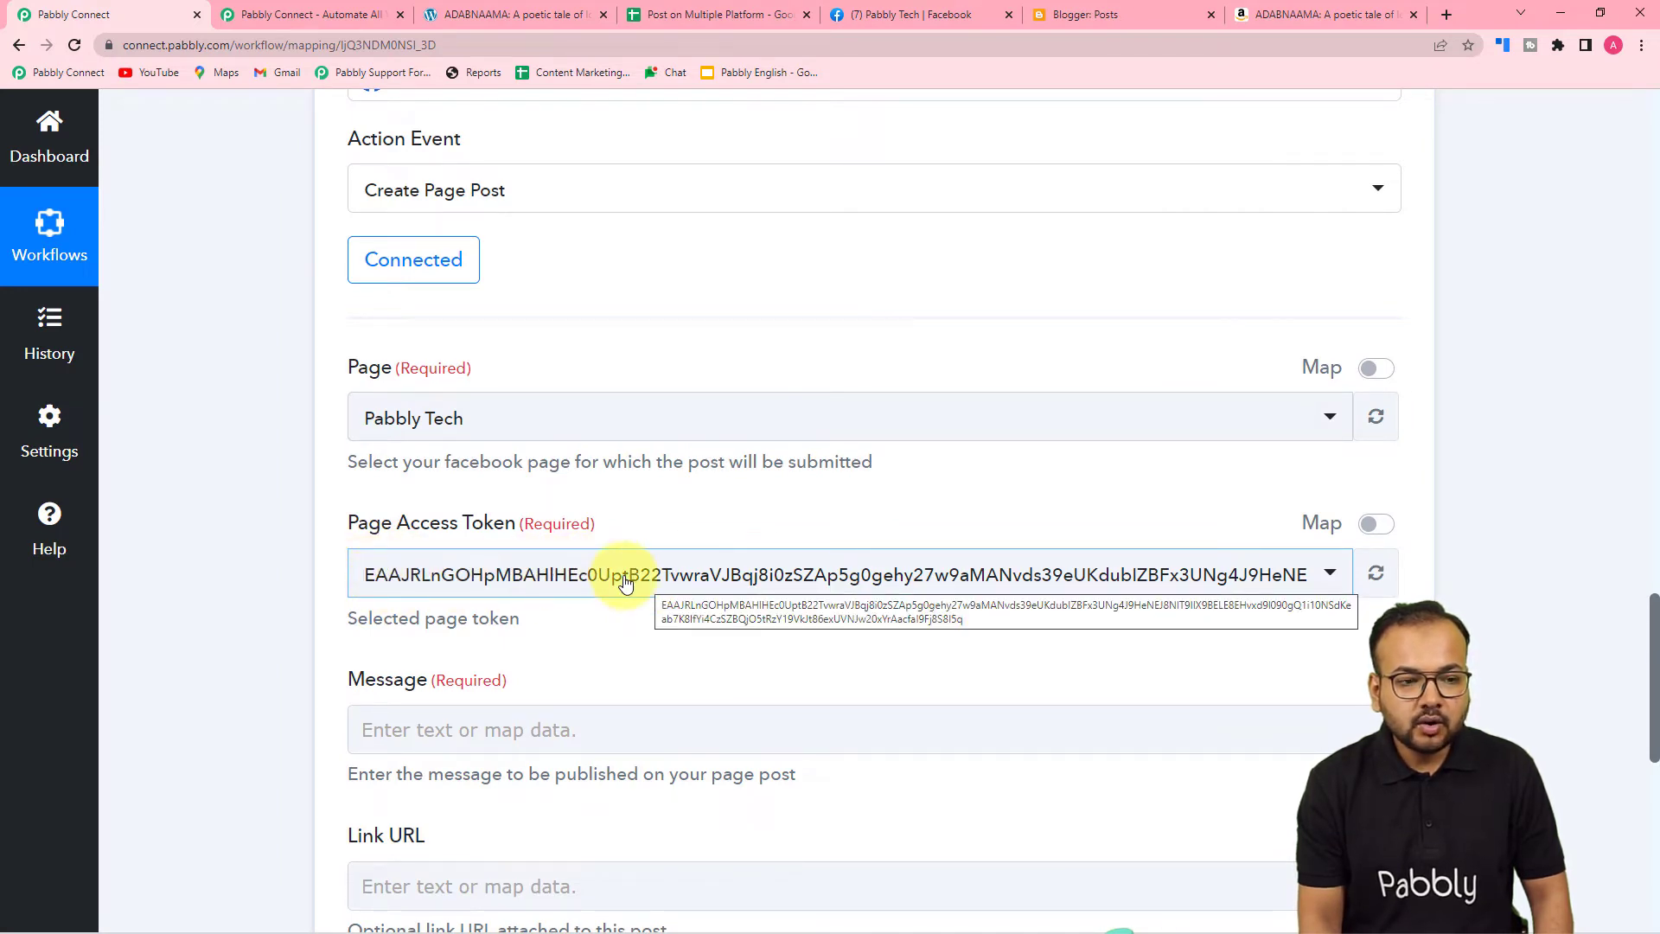
Switch to the Post on Multiple Platform spreadsheet and right-align the two Blogger IDs in cells C6:C7
{"action": "left_click", "coordinate": [738, 18]}
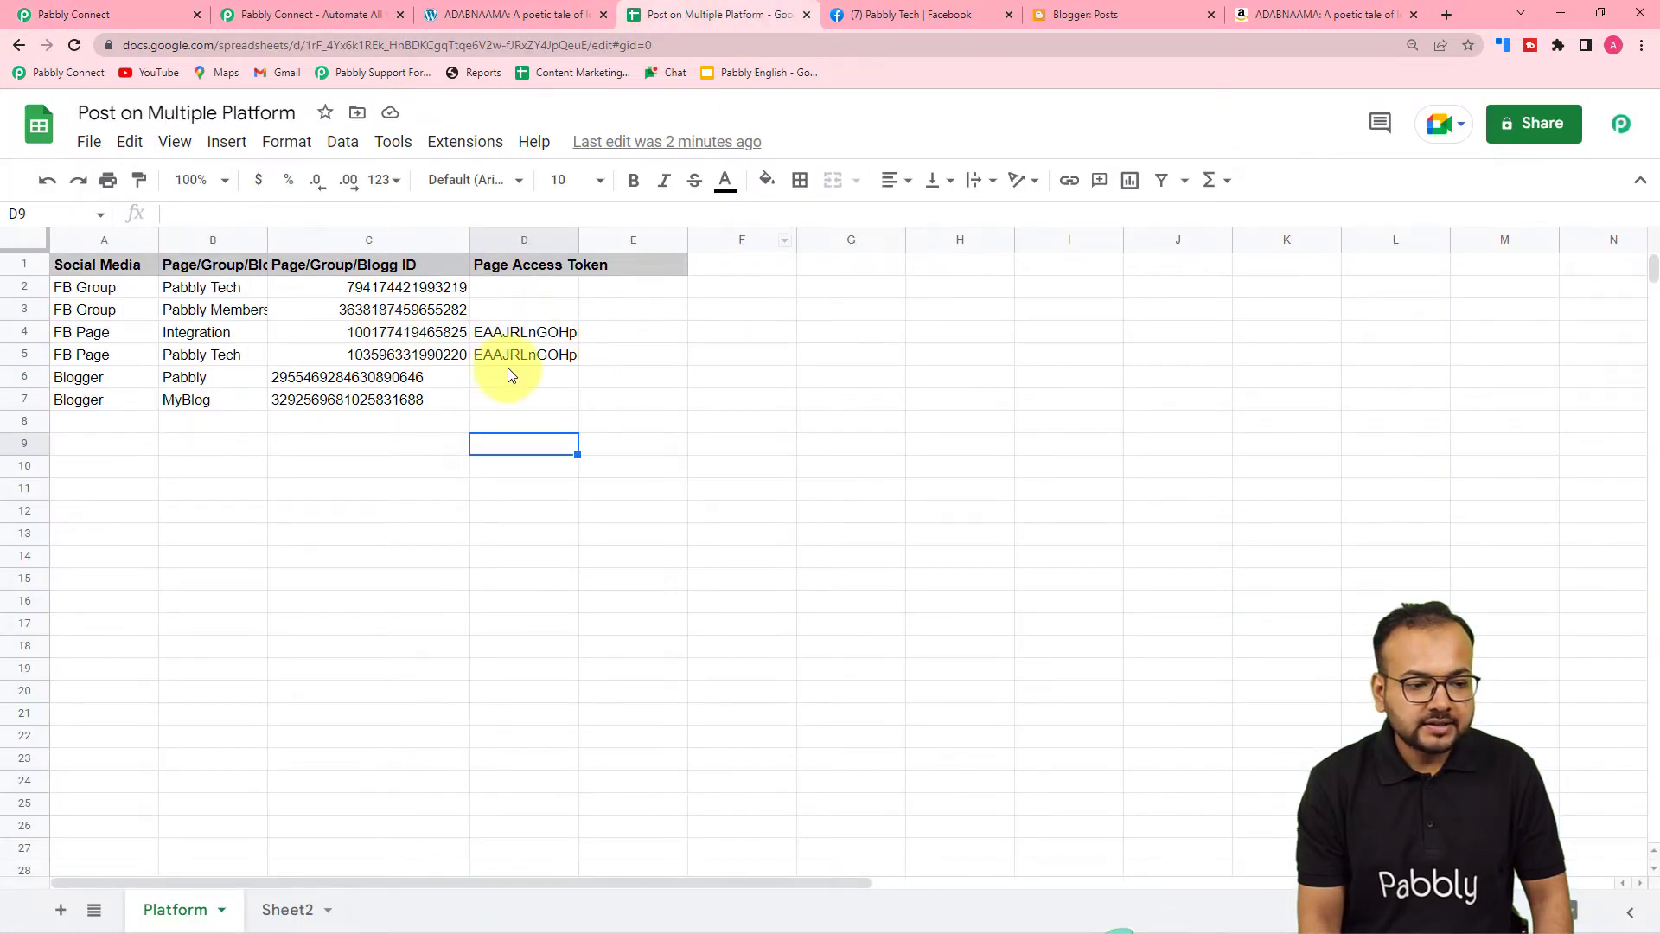
{"action": "left_click", "coordinate": [372, 384]}
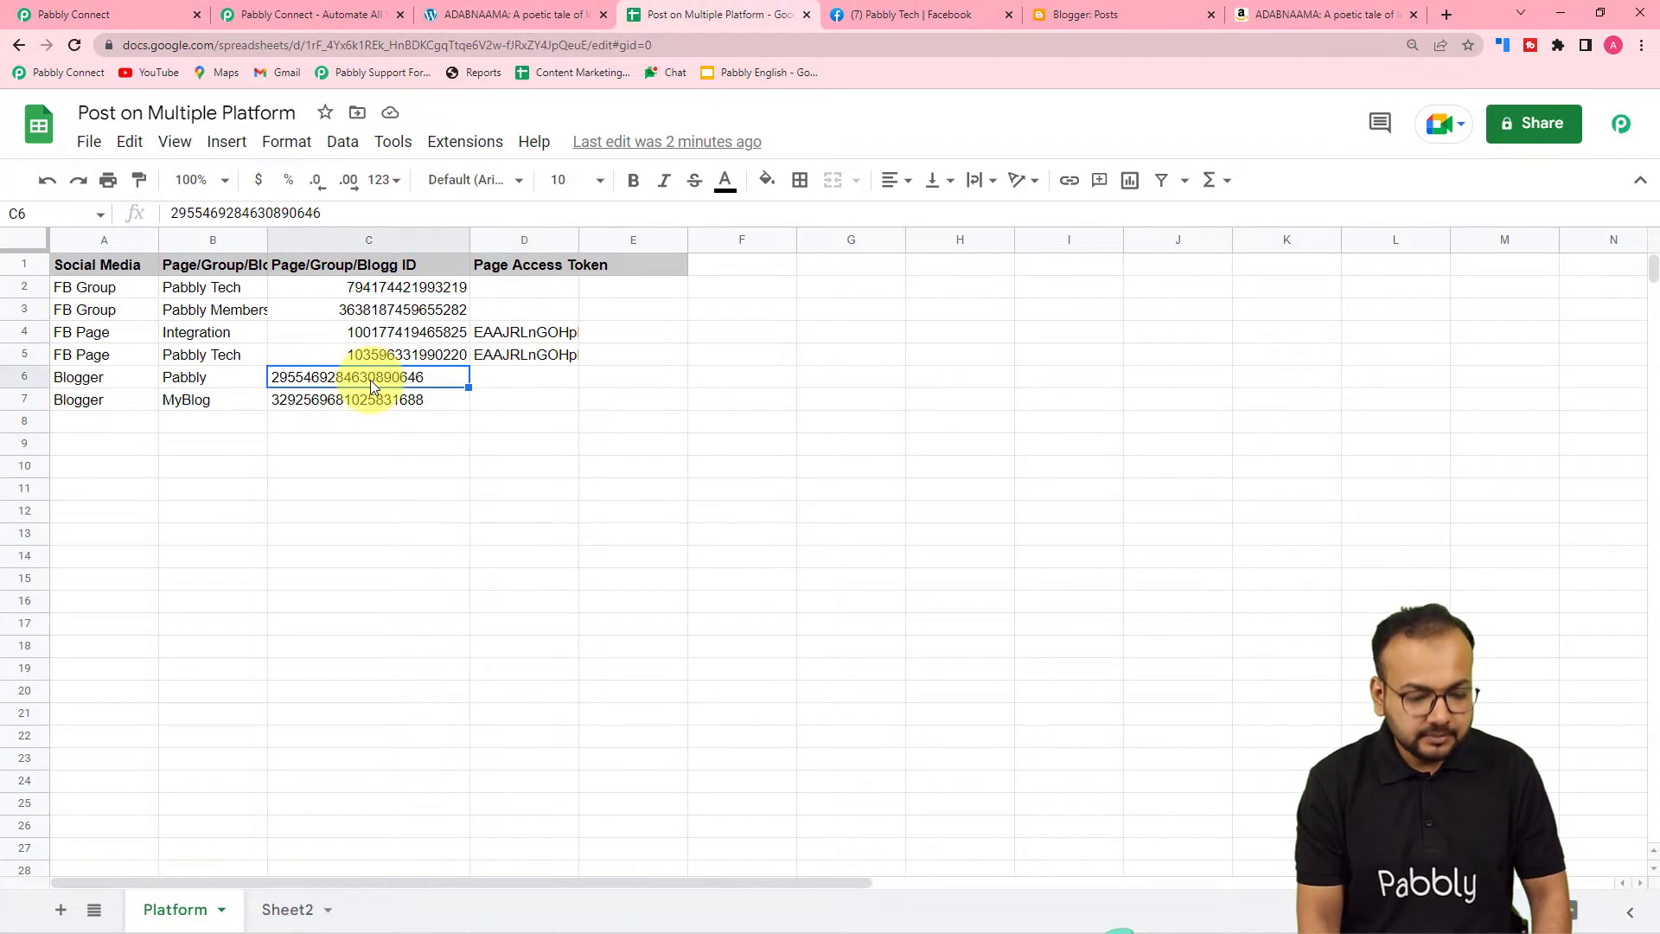
{"action": "key", "text": "shift+Down"}
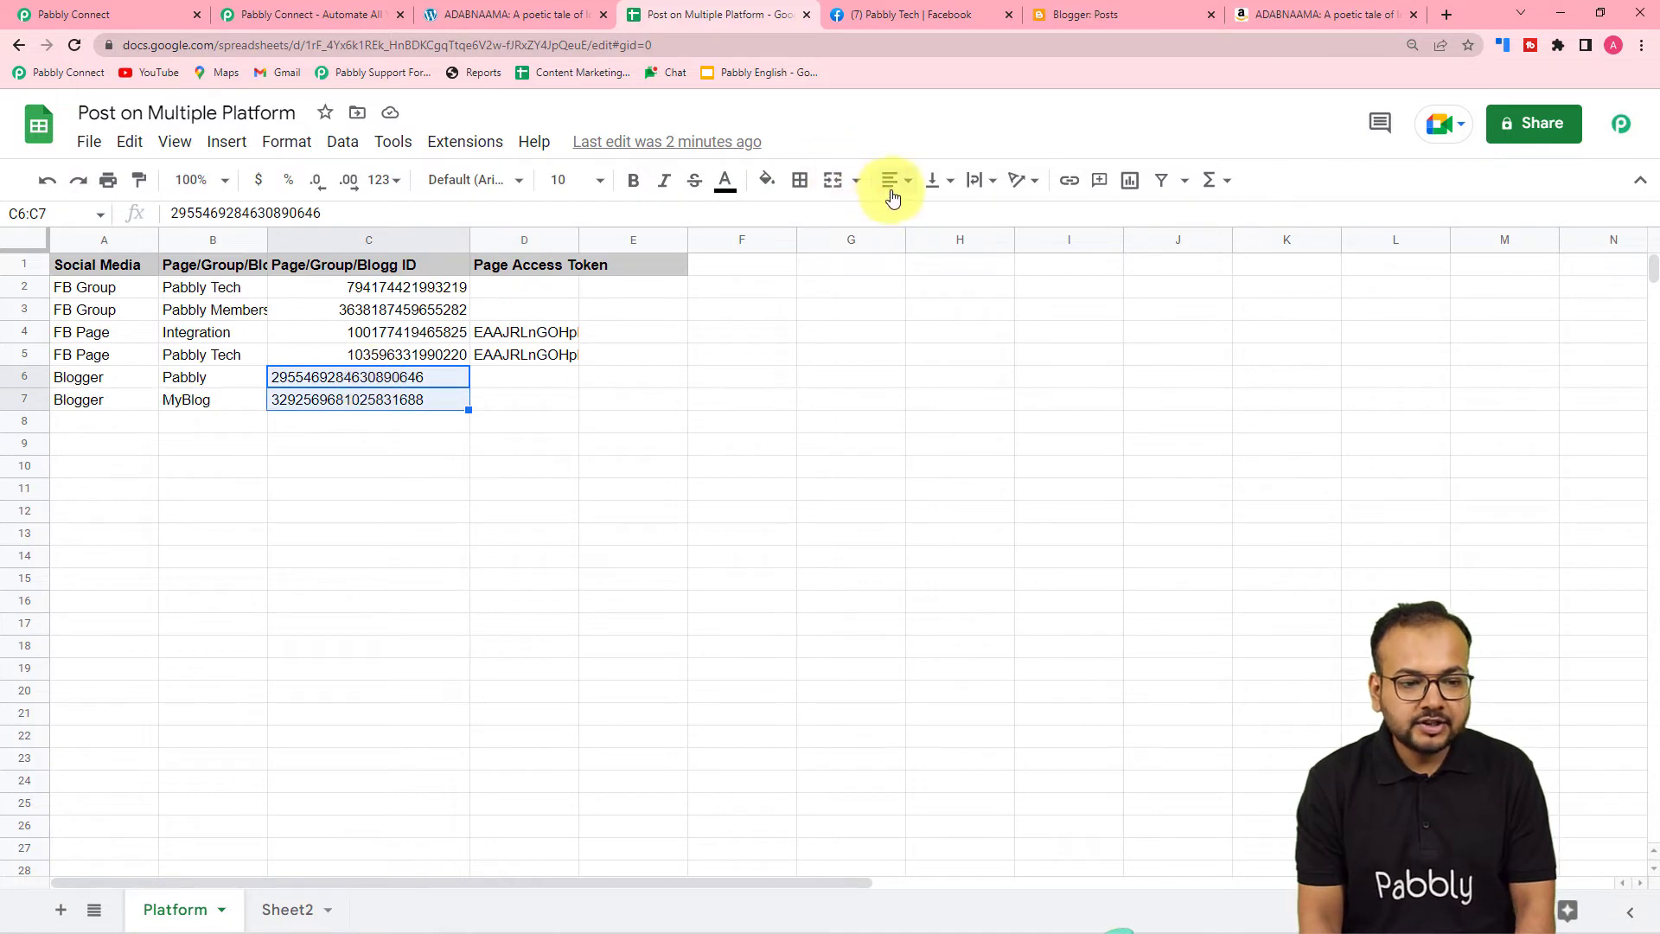
{"action": "left_click", "coordinate": [943, 216]}
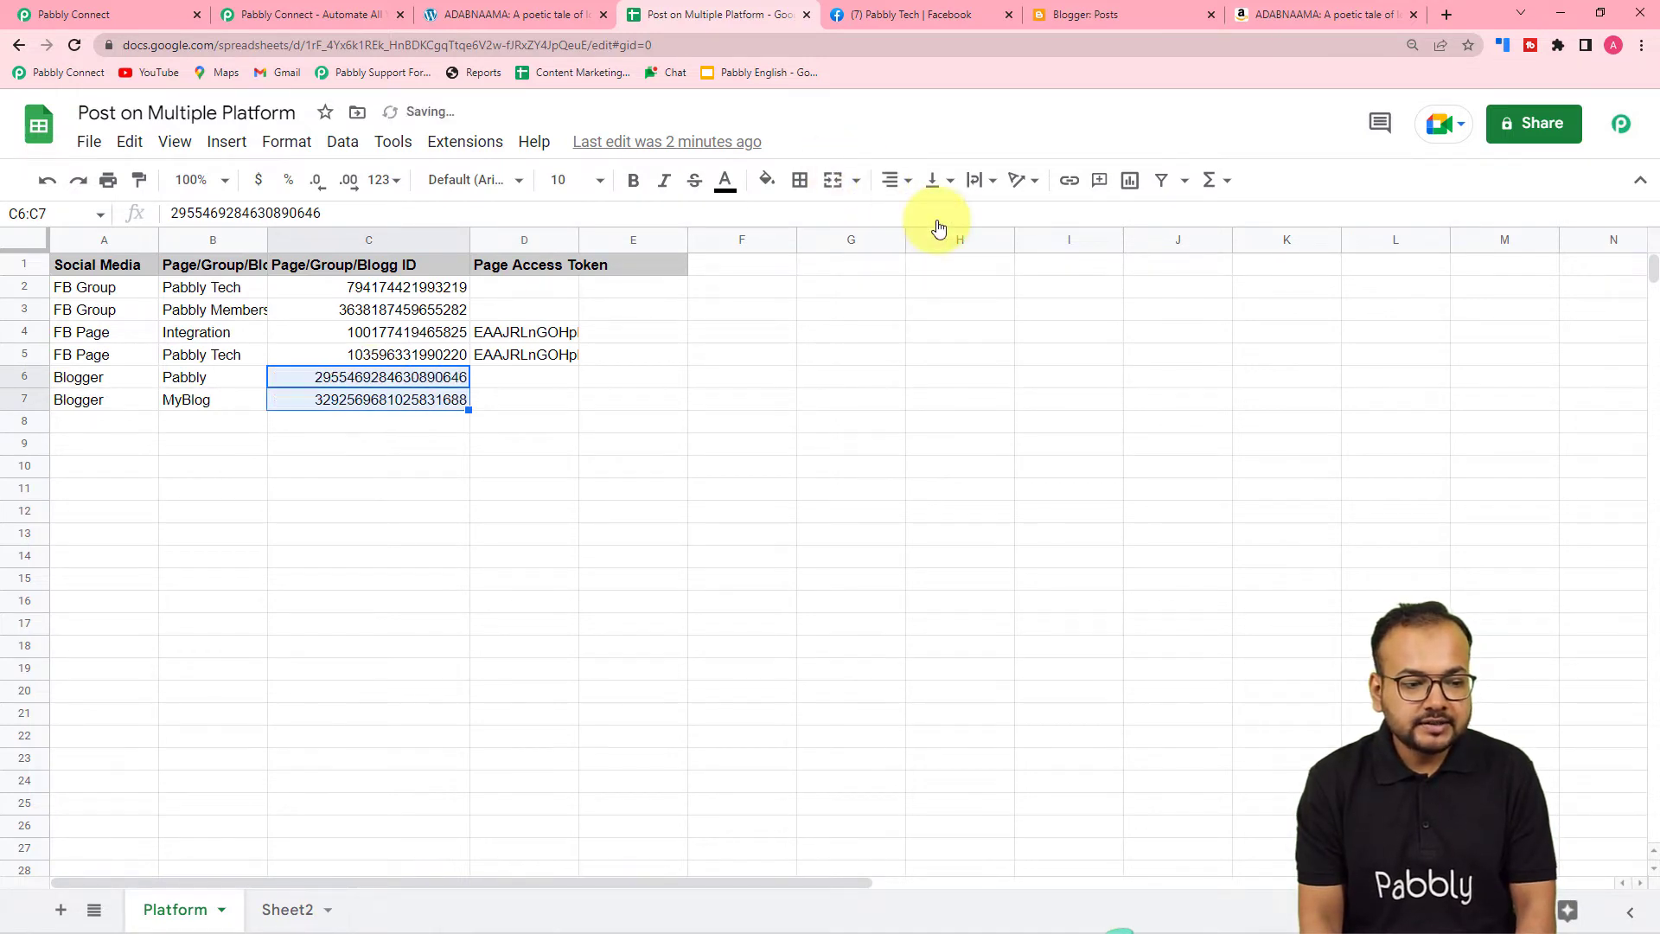
Return to the Pabbly Connect workflow and delete its Facebook Pages action step
{"action": "left_click", "coordinate": [153, 12]}
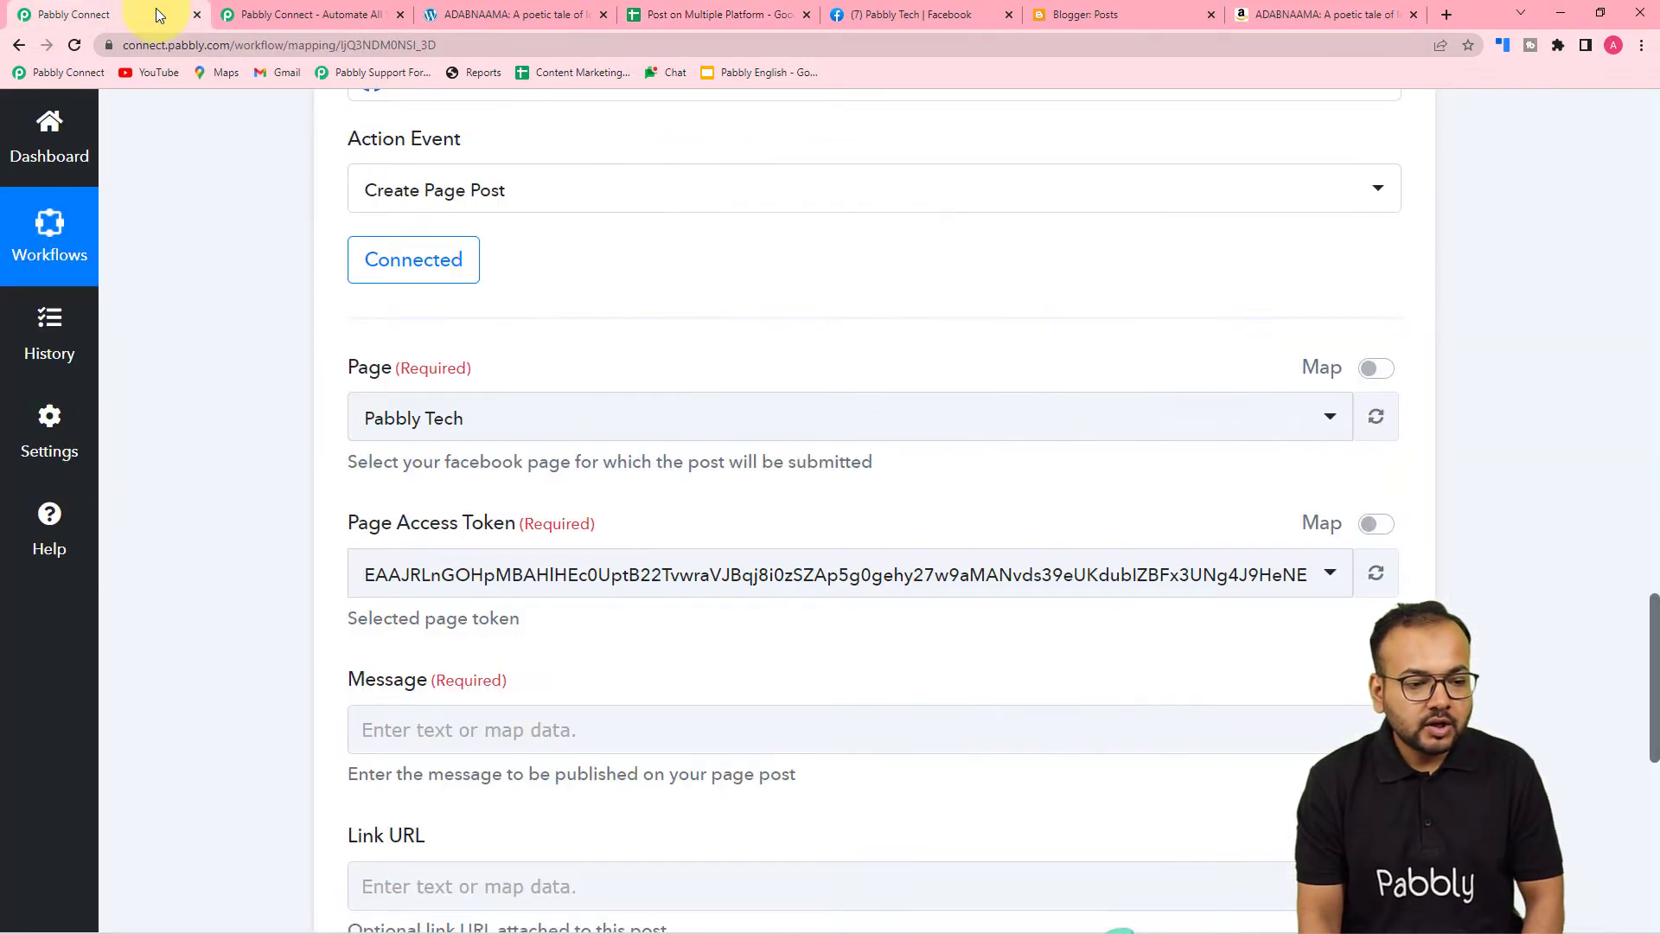
{"action": "scroll", "coordinate": [397, 377], "scroll_direction": "up", "scroll_amount": 5}
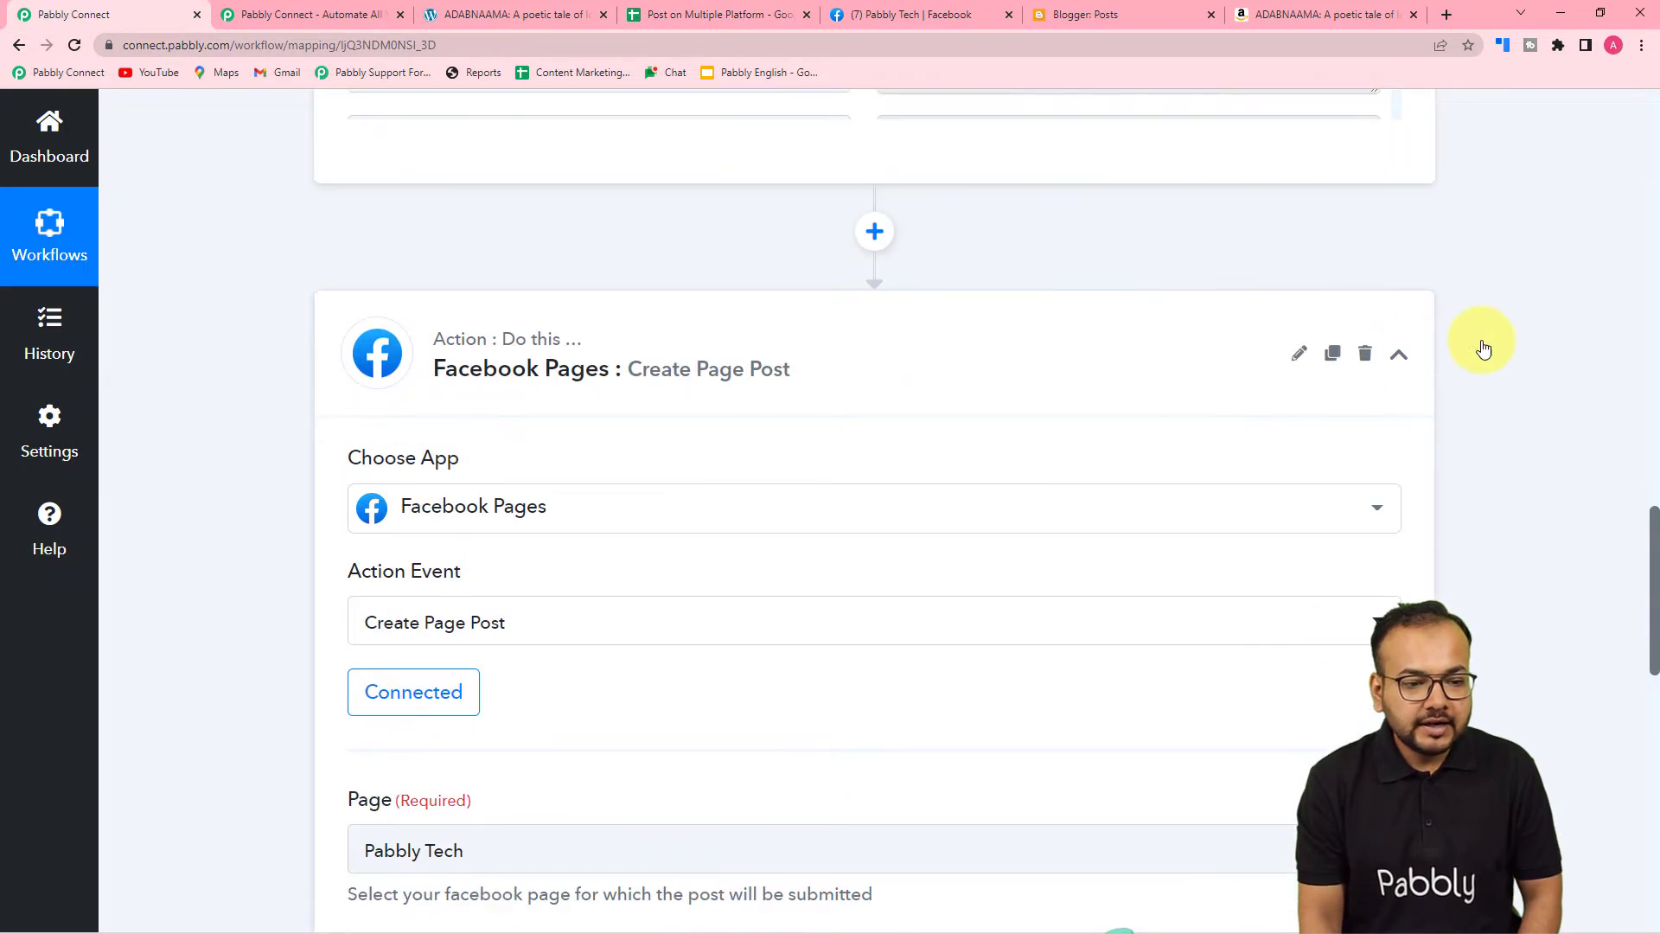
{"action": "left_click", "coordinate": [1364, 363]}
{"action": "left_click", "coordinate": [800, 631]}
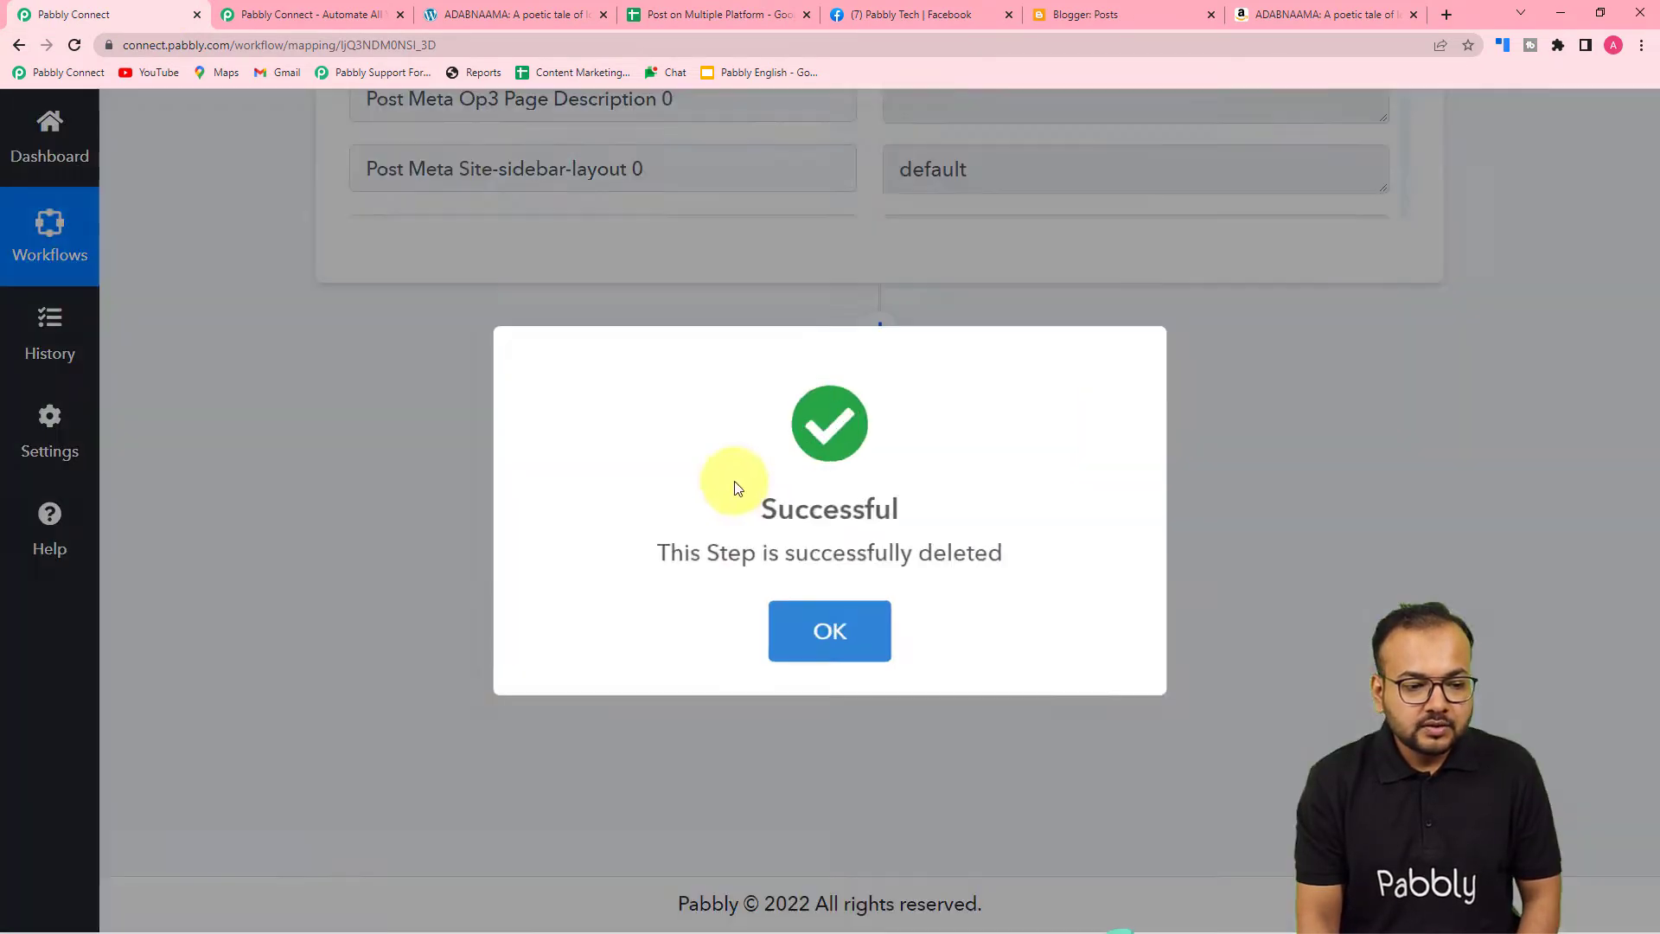
{"action": "left_click", "coordinate": [842, 620]}
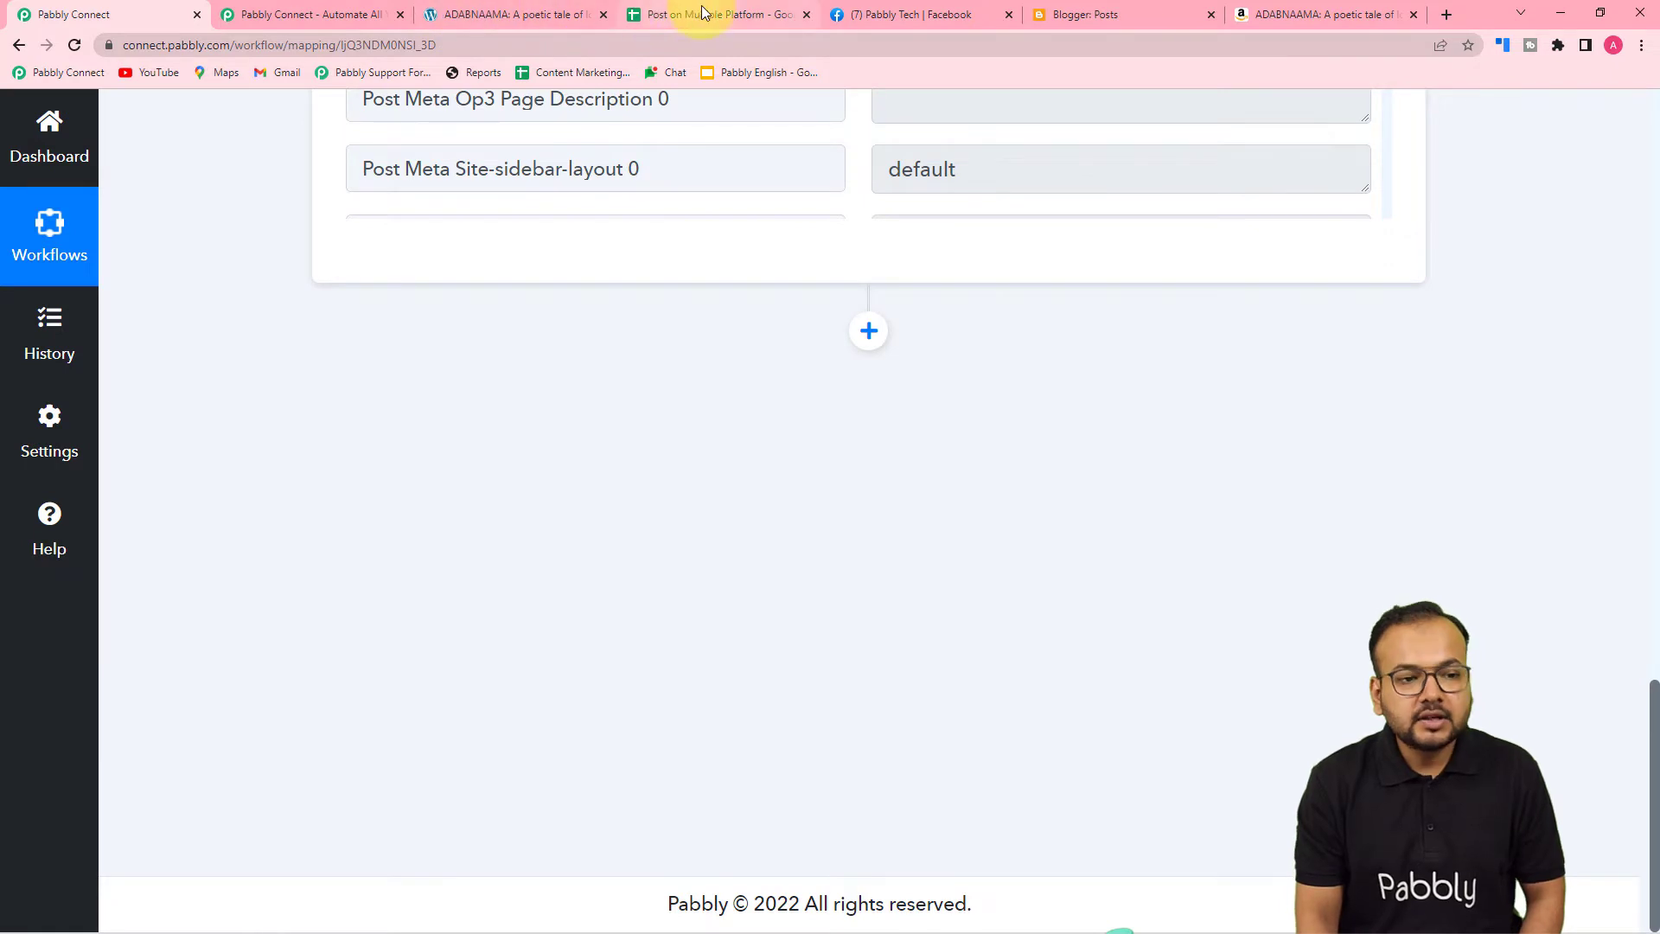
Check the Post on Multiple Platform spreadsheet, and add a Google Sheets step with the Get Row(s) action event to the workflow
{"action": "left_click", "coordinate": [708, 15]}
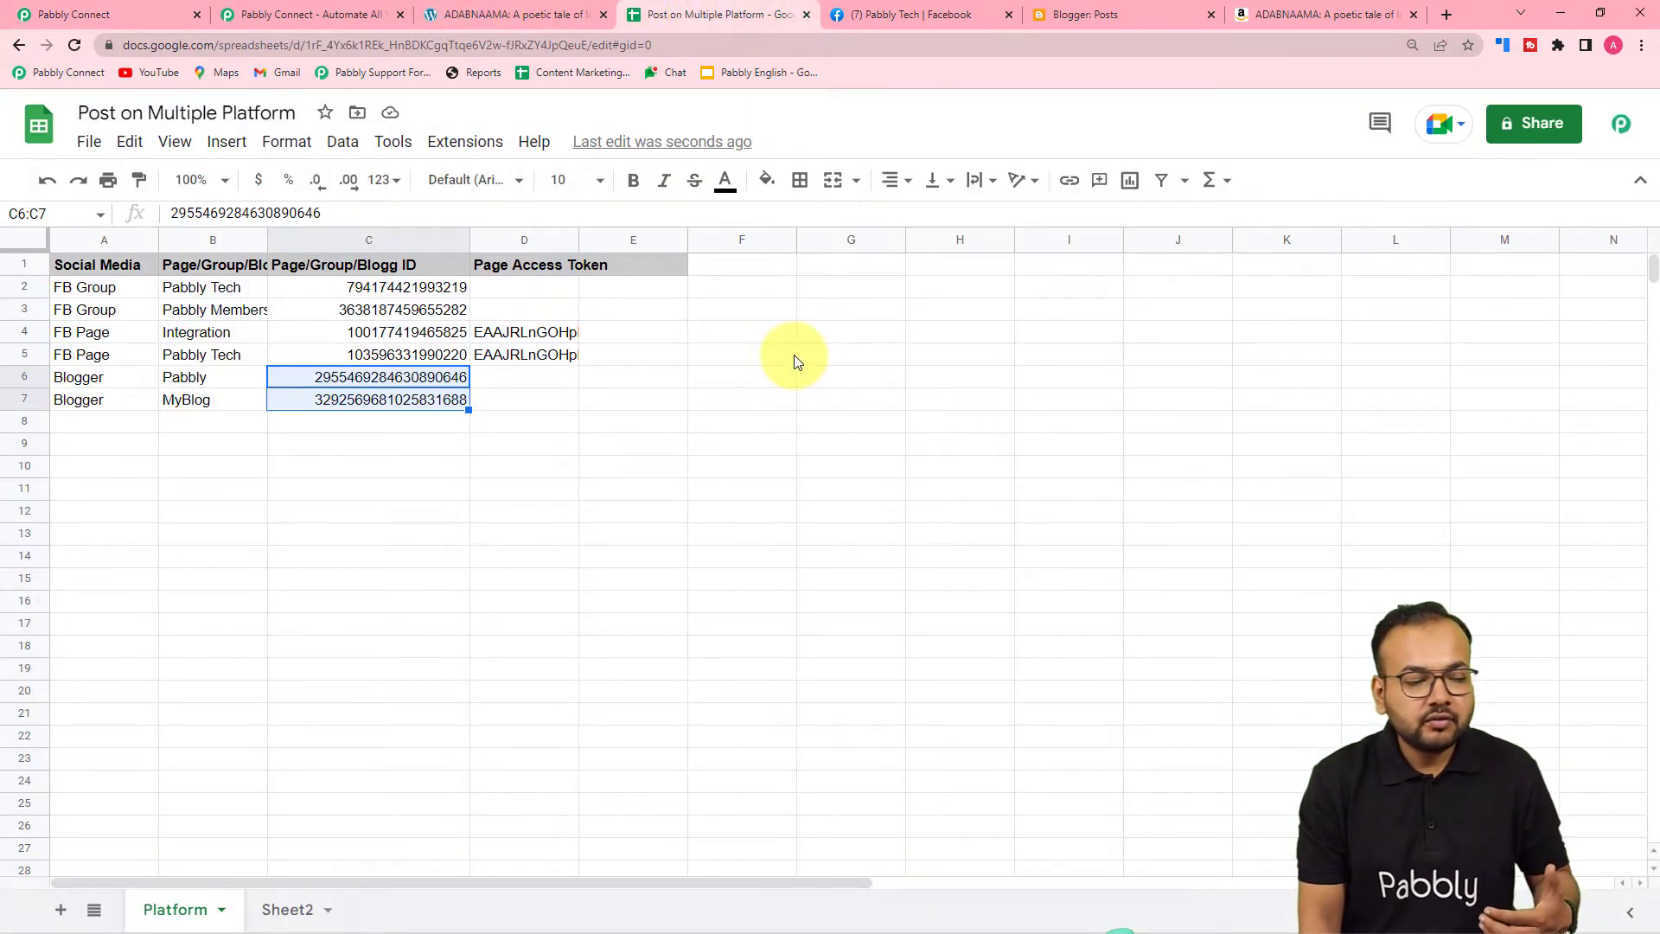
{"action": "left_click", "coordinate": [149, 15]}
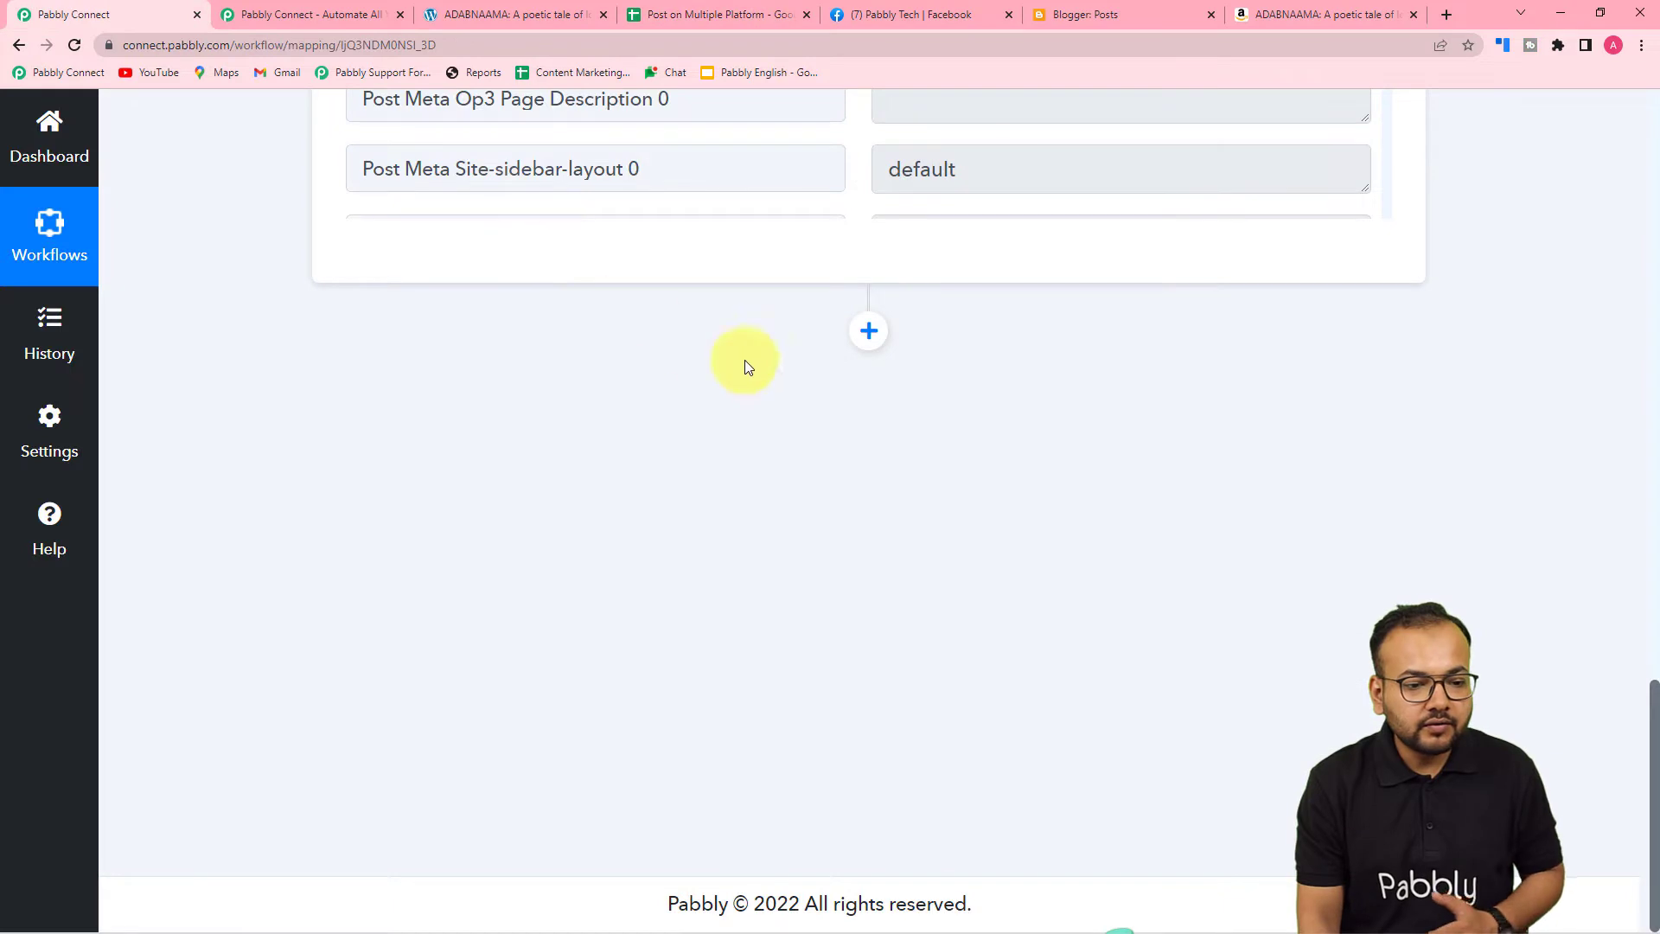
{"action": "left_click", "coordinate": [867, 331]}
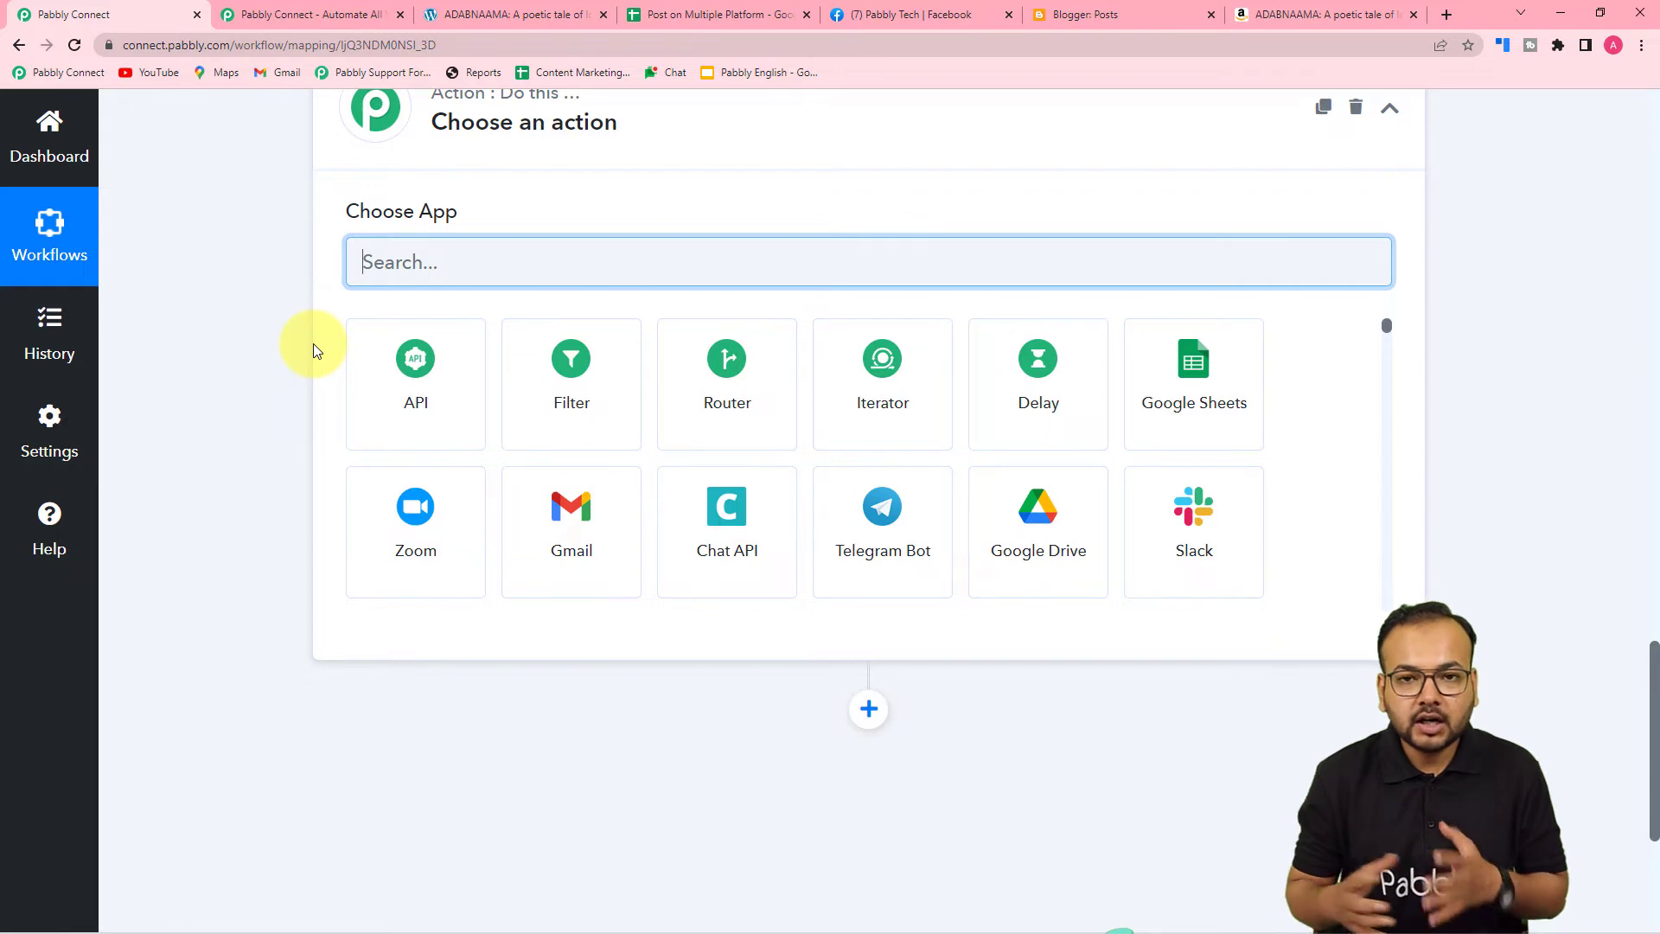
{"action": "left_click", "coordinate": [1163, 398]}
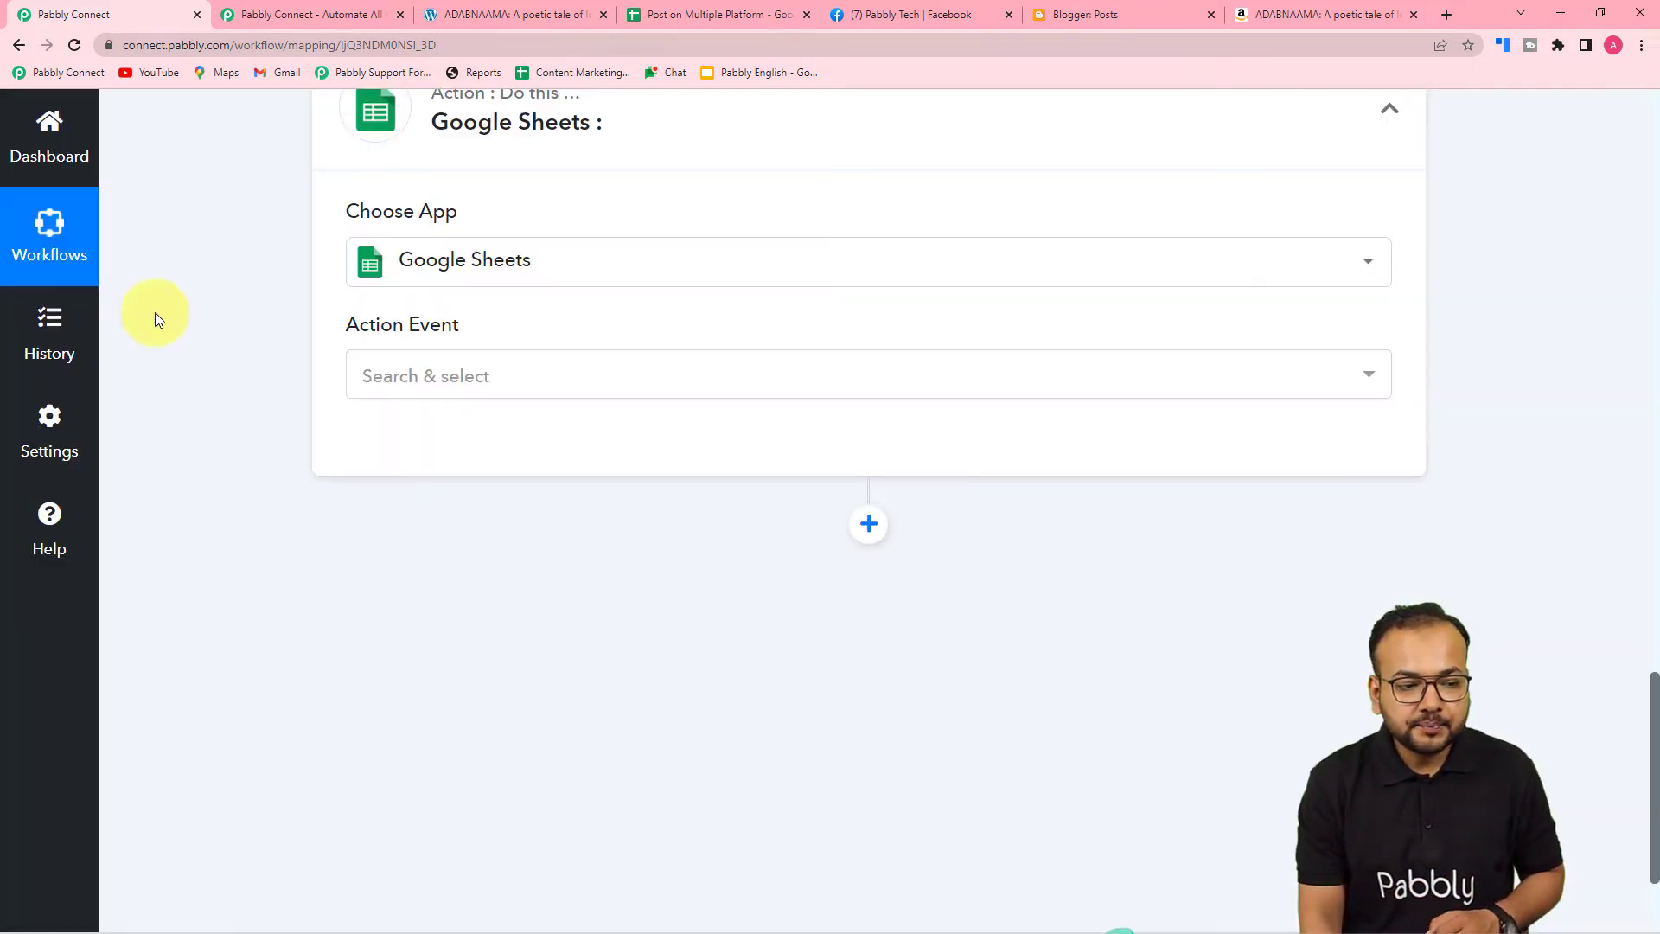
{"action": "left_click", "coordinate": [480, 391]}
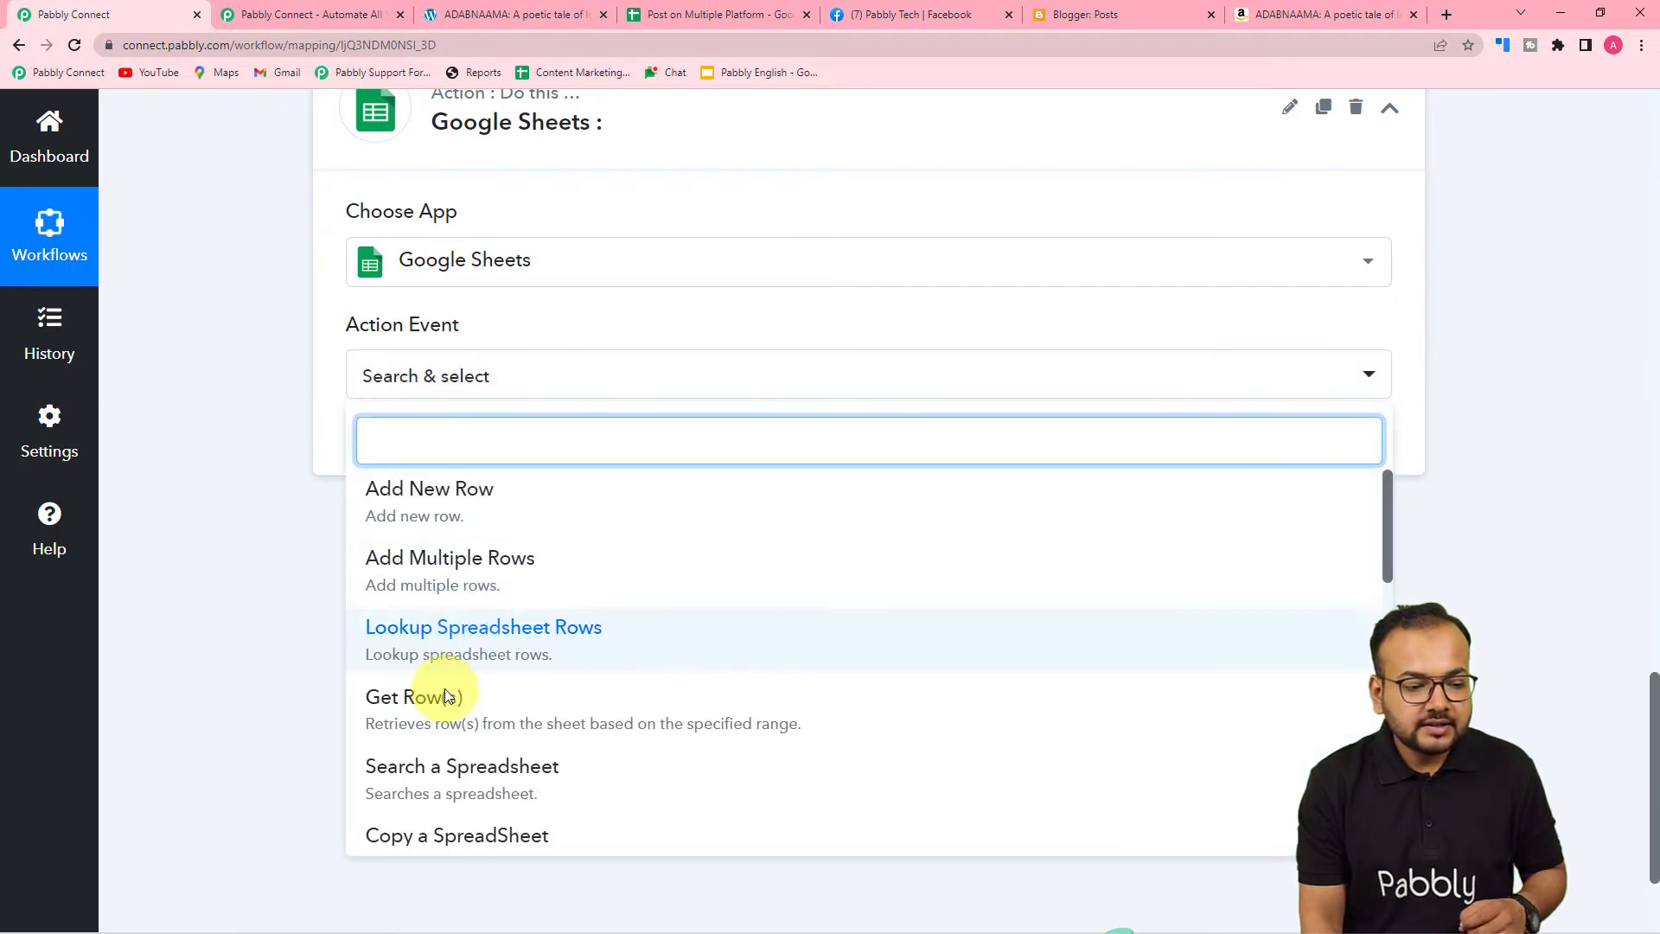
{"action": "left_click", "coordinate": [442, 696]}
Connect the Google Sheets action through a new connection, authorising access with the Google account that owns the spreadsheet
{"action": "left_click", "coordinate": [380, 457]}
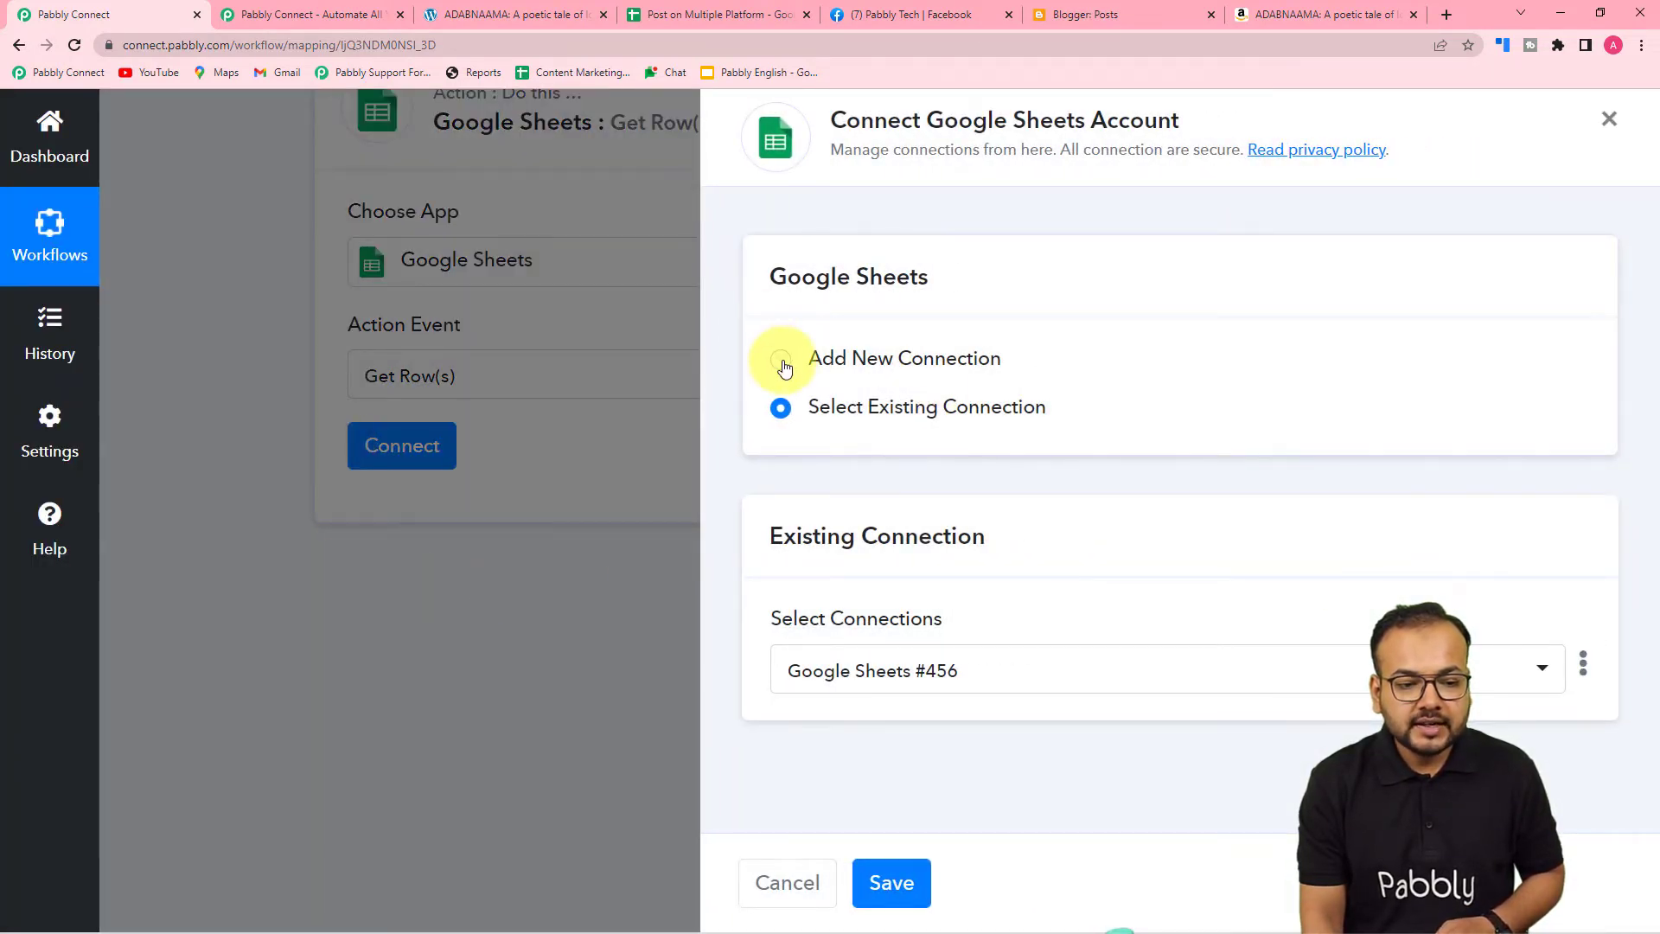
{"action": "left_click", "coordinate": [784, 367]}
{"action": "left_click", "coordinate": [847, 644]}
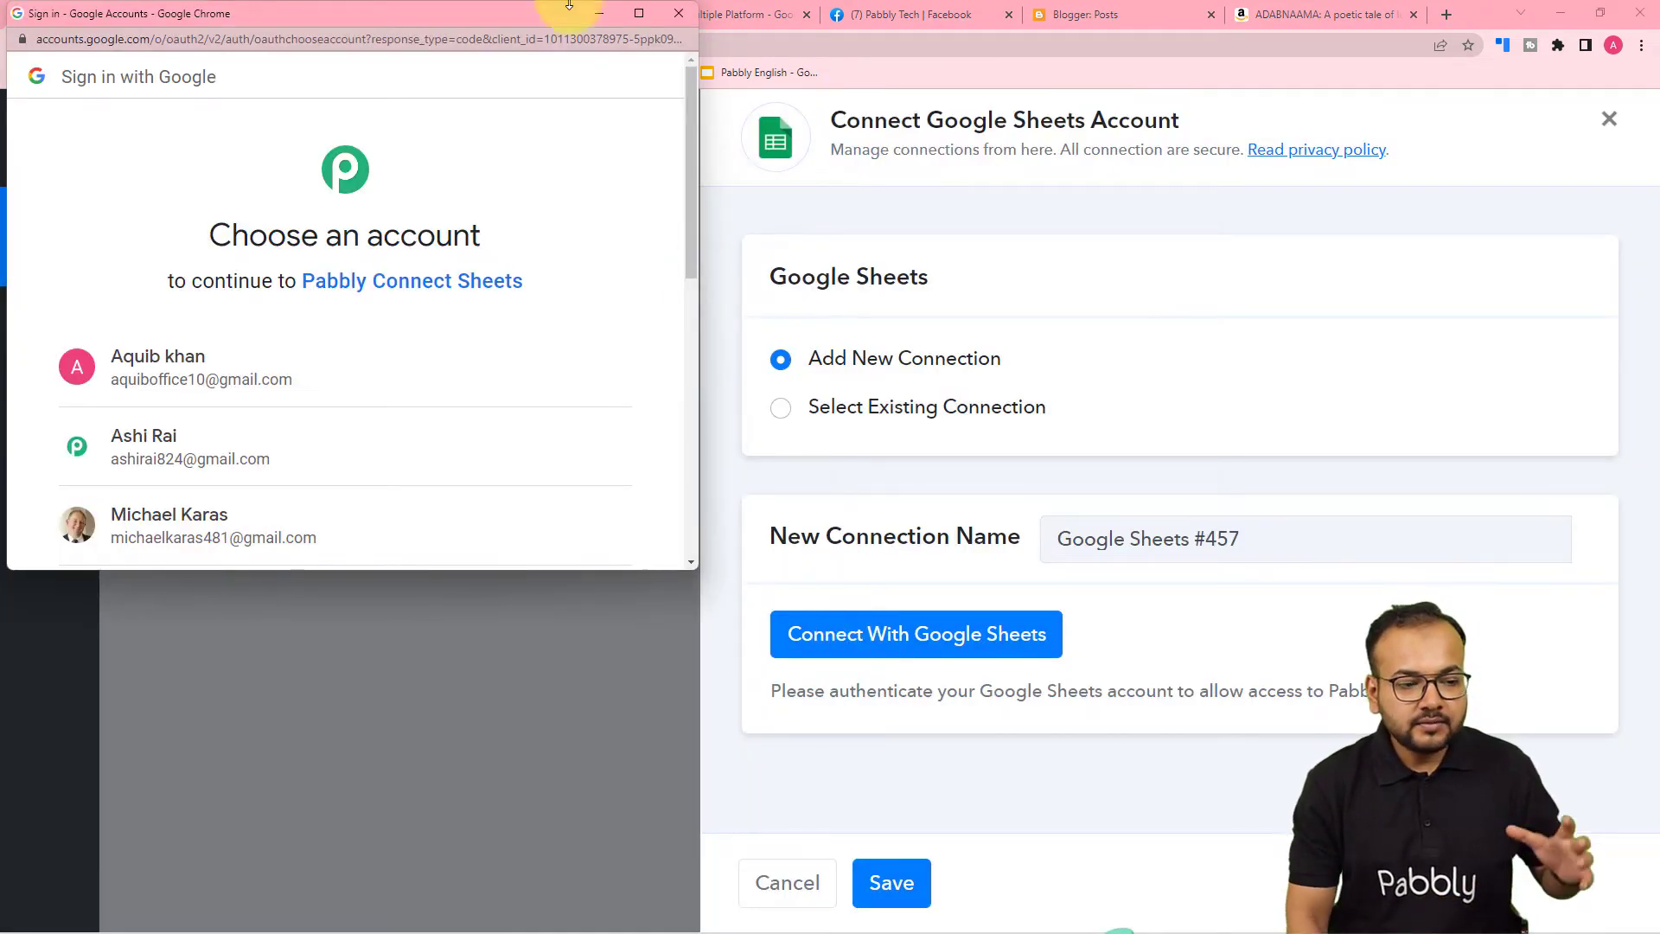
{"action": "left_click", "coordinate": [275, 450]}
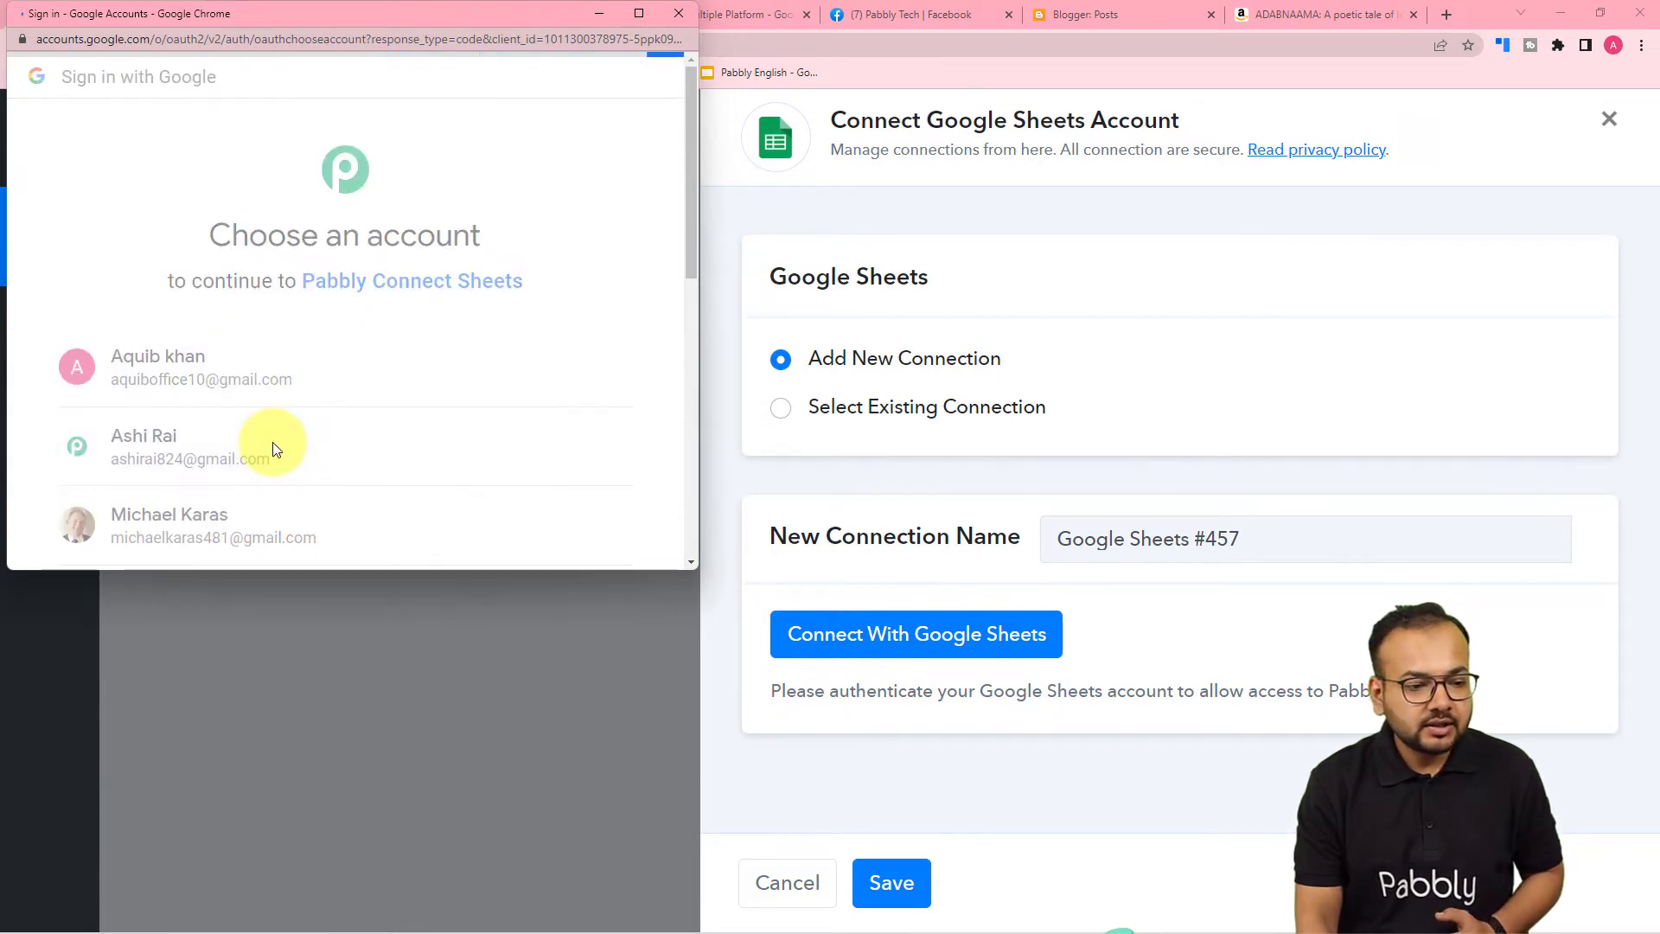
{"action": "scroll", "coordinate": [357, 361], "scroll_direction": "down", "scroll_amount": 2}
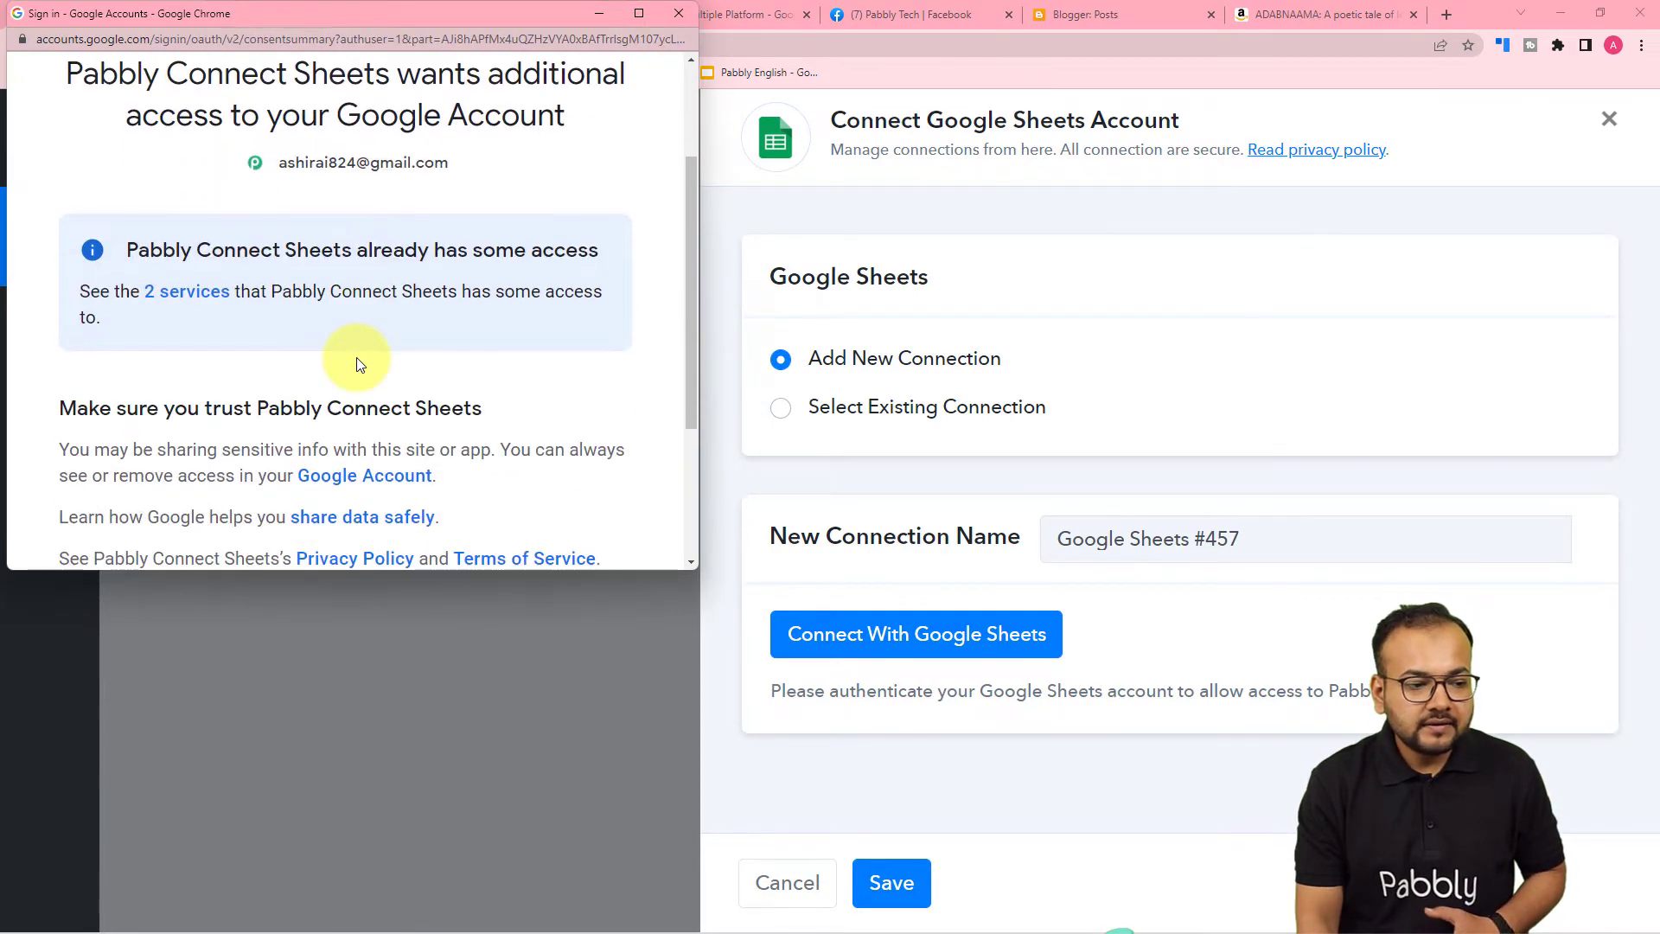
{"action": "scroll", "coordinate": [359, 363], "scroll_direction": "down", "scroll_amount": 3}
{"action": "left_click", "coordinate": [430, 394]}
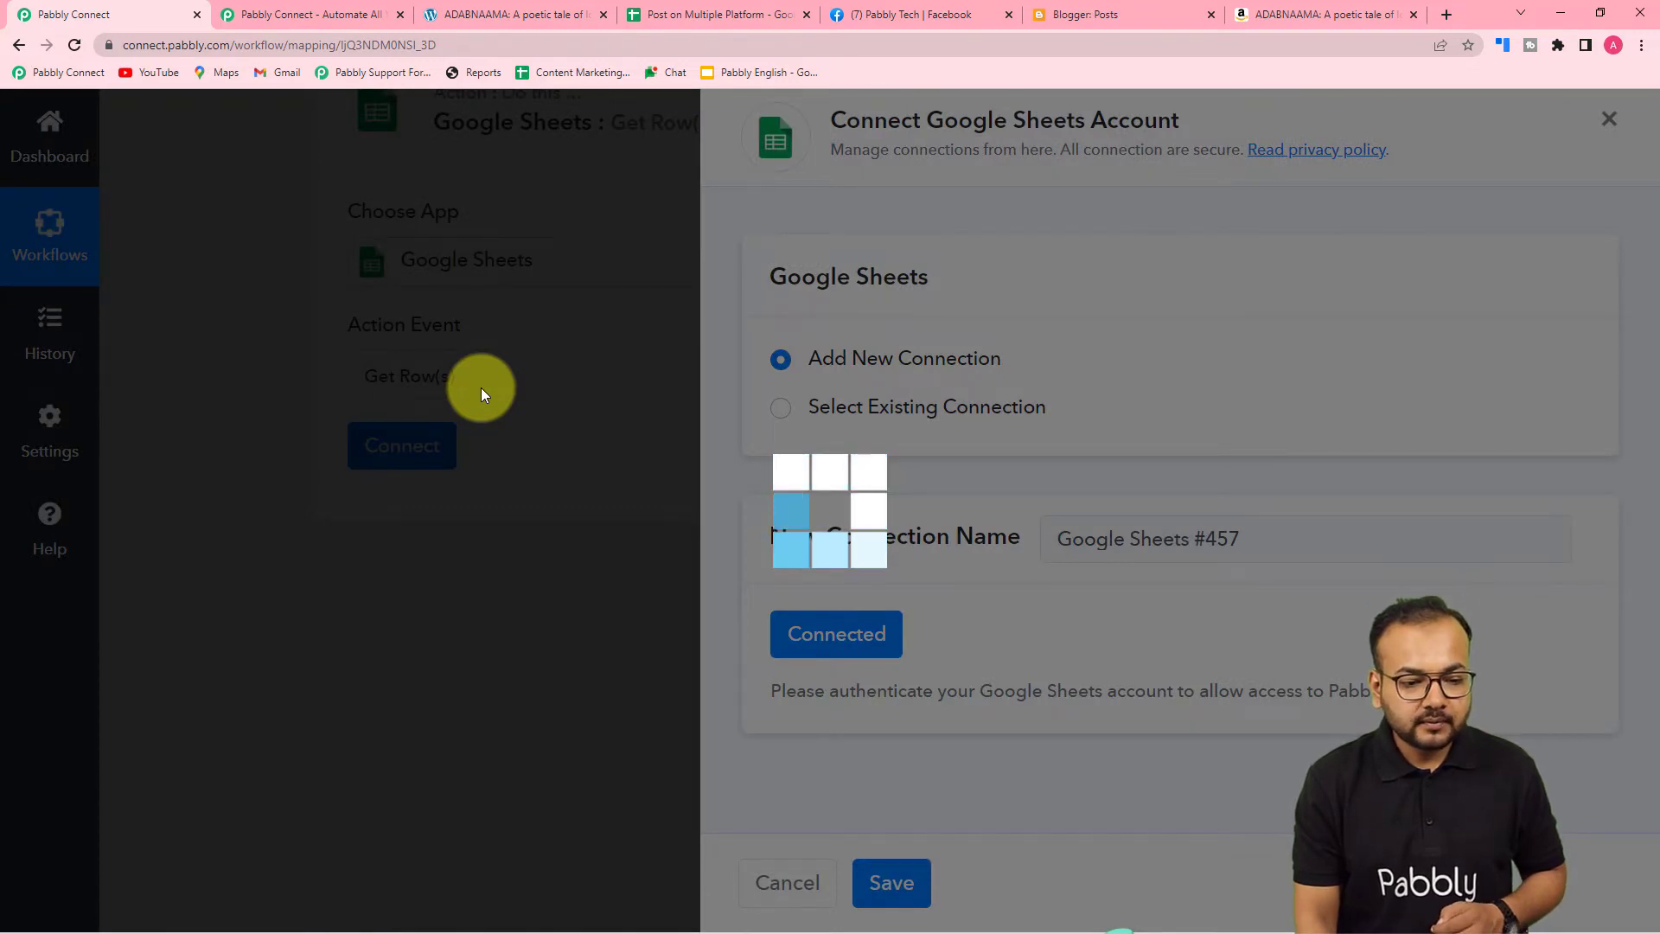
Check the spreadsheet's title in Google Sheets, and select Post on Multiple Platform as the Get Row(s) action's spreadsheet
{"action": "scroll", "coordinate": [482, 389], "scroll_direction": "down", "scroll_amount": 4}
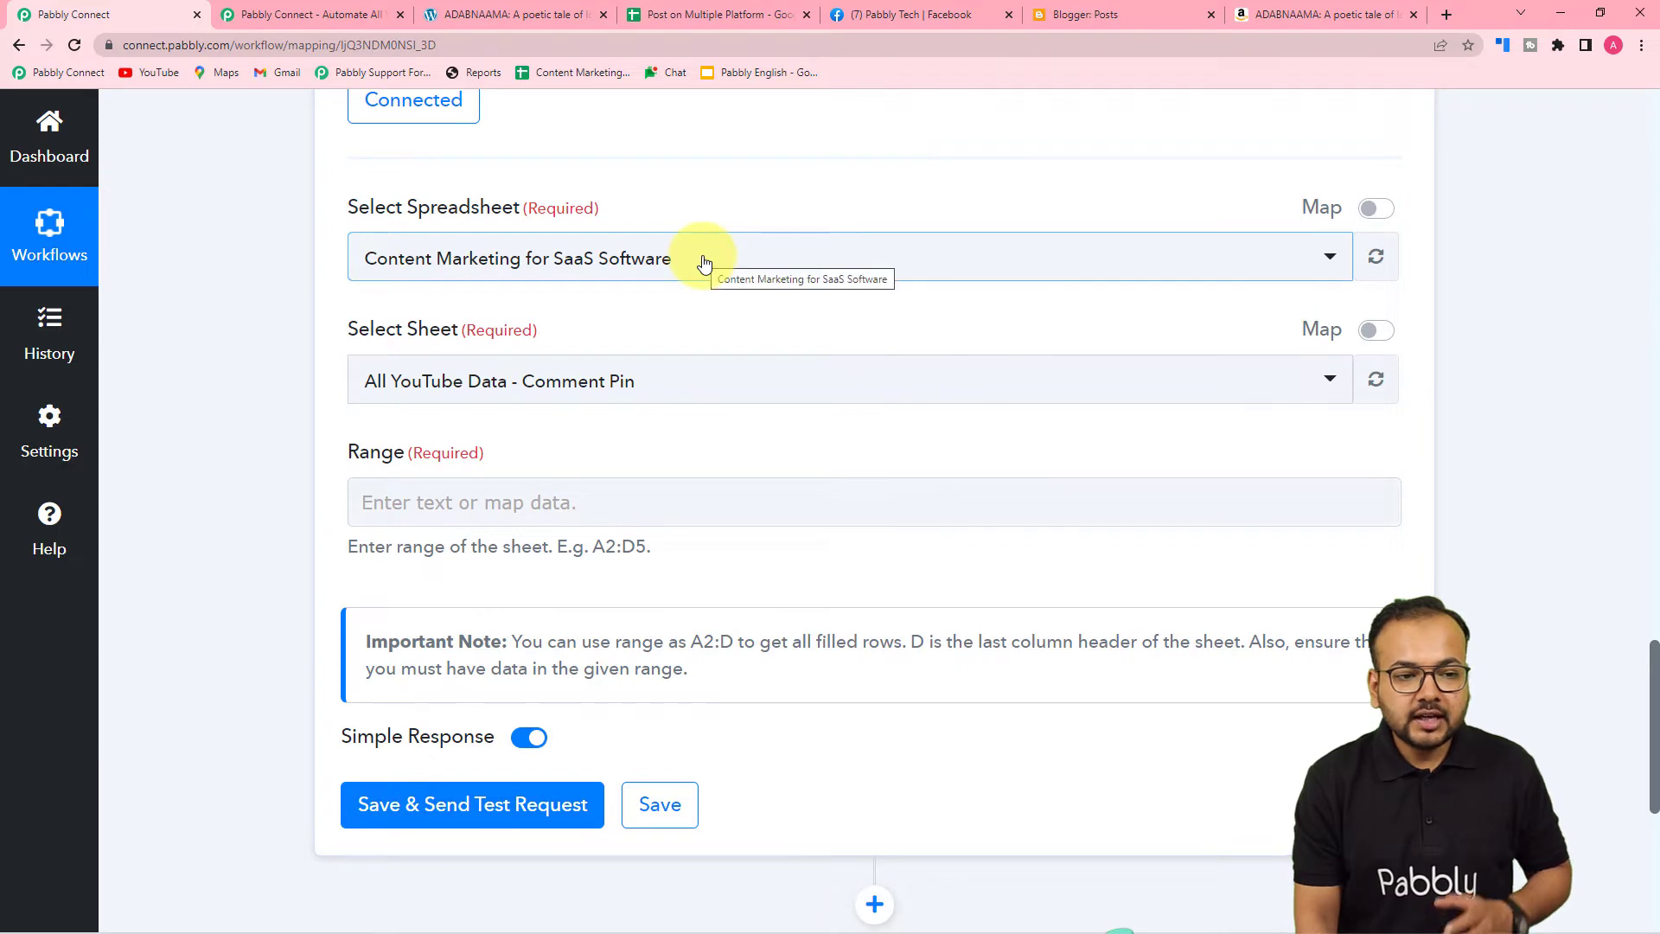
{"action": "left_click", "coordinate": [674, 15]}
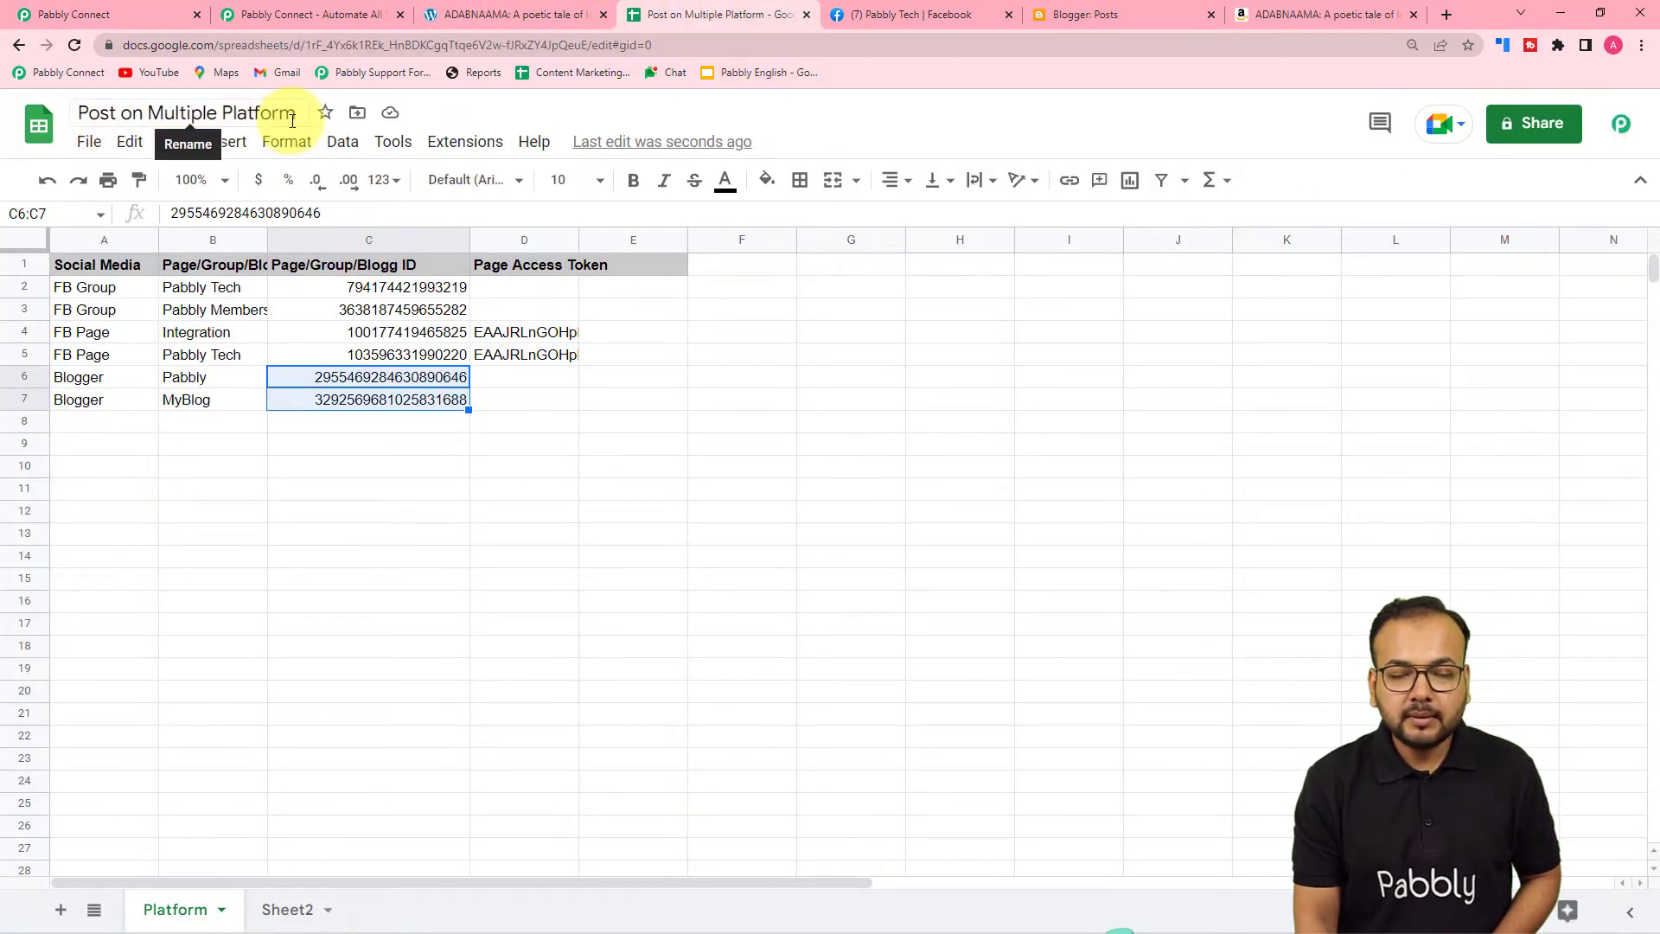
{"action": "left_click", "coordinate": [117, 14]}
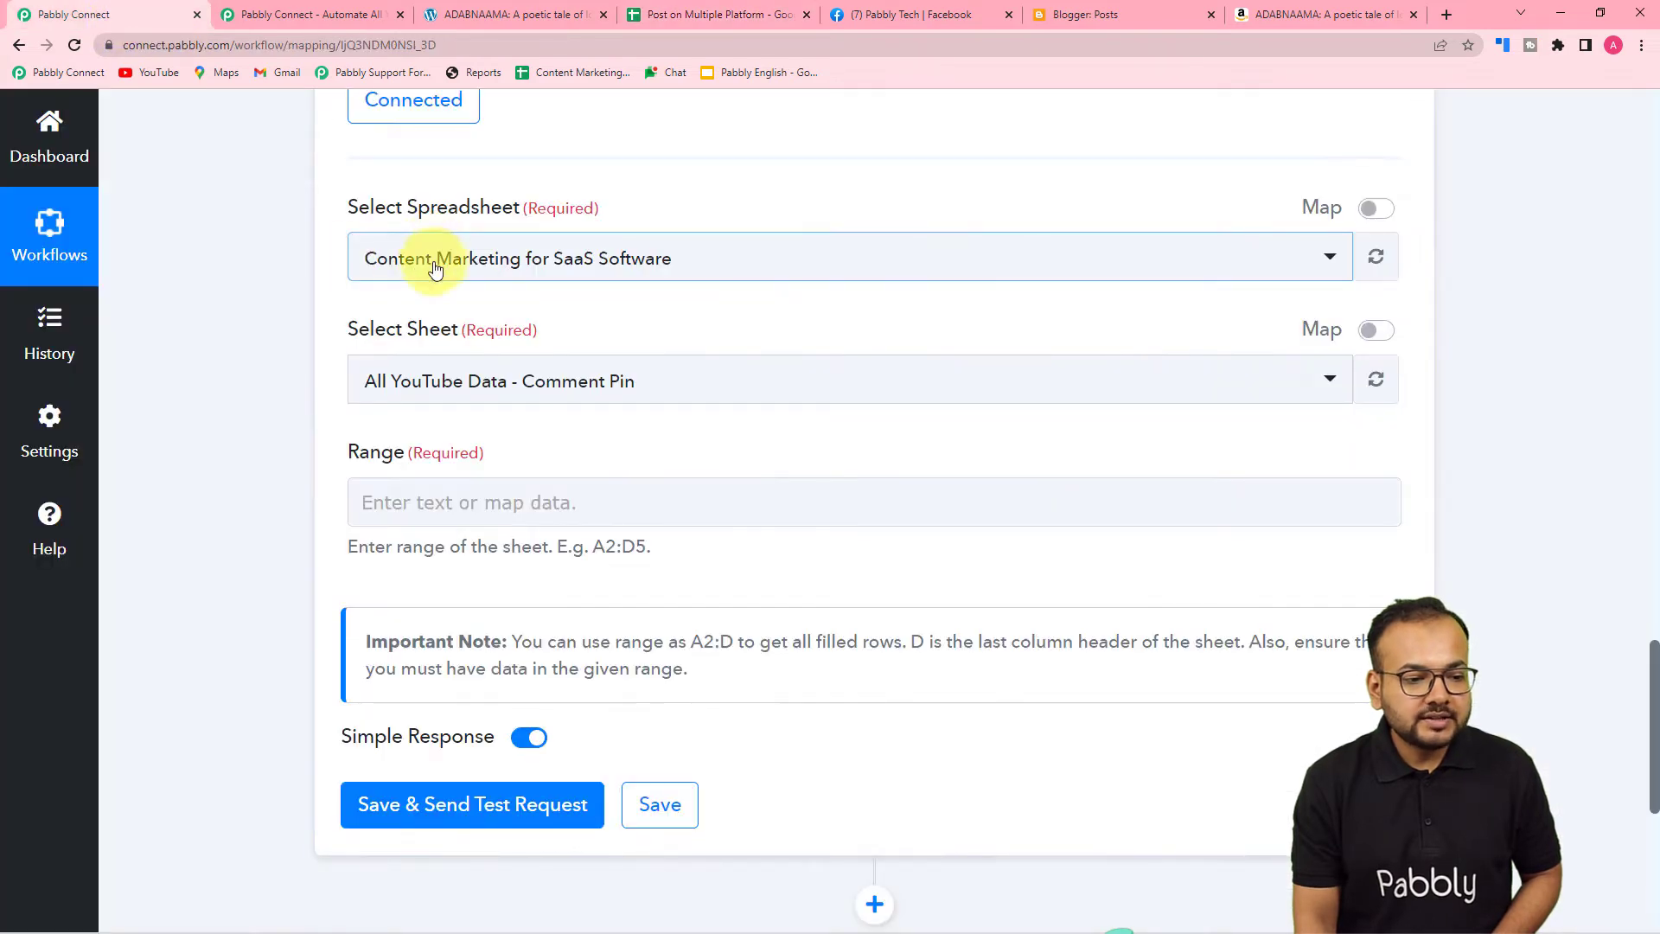
{"action": "left_click", "coordinate": [434, 268]}
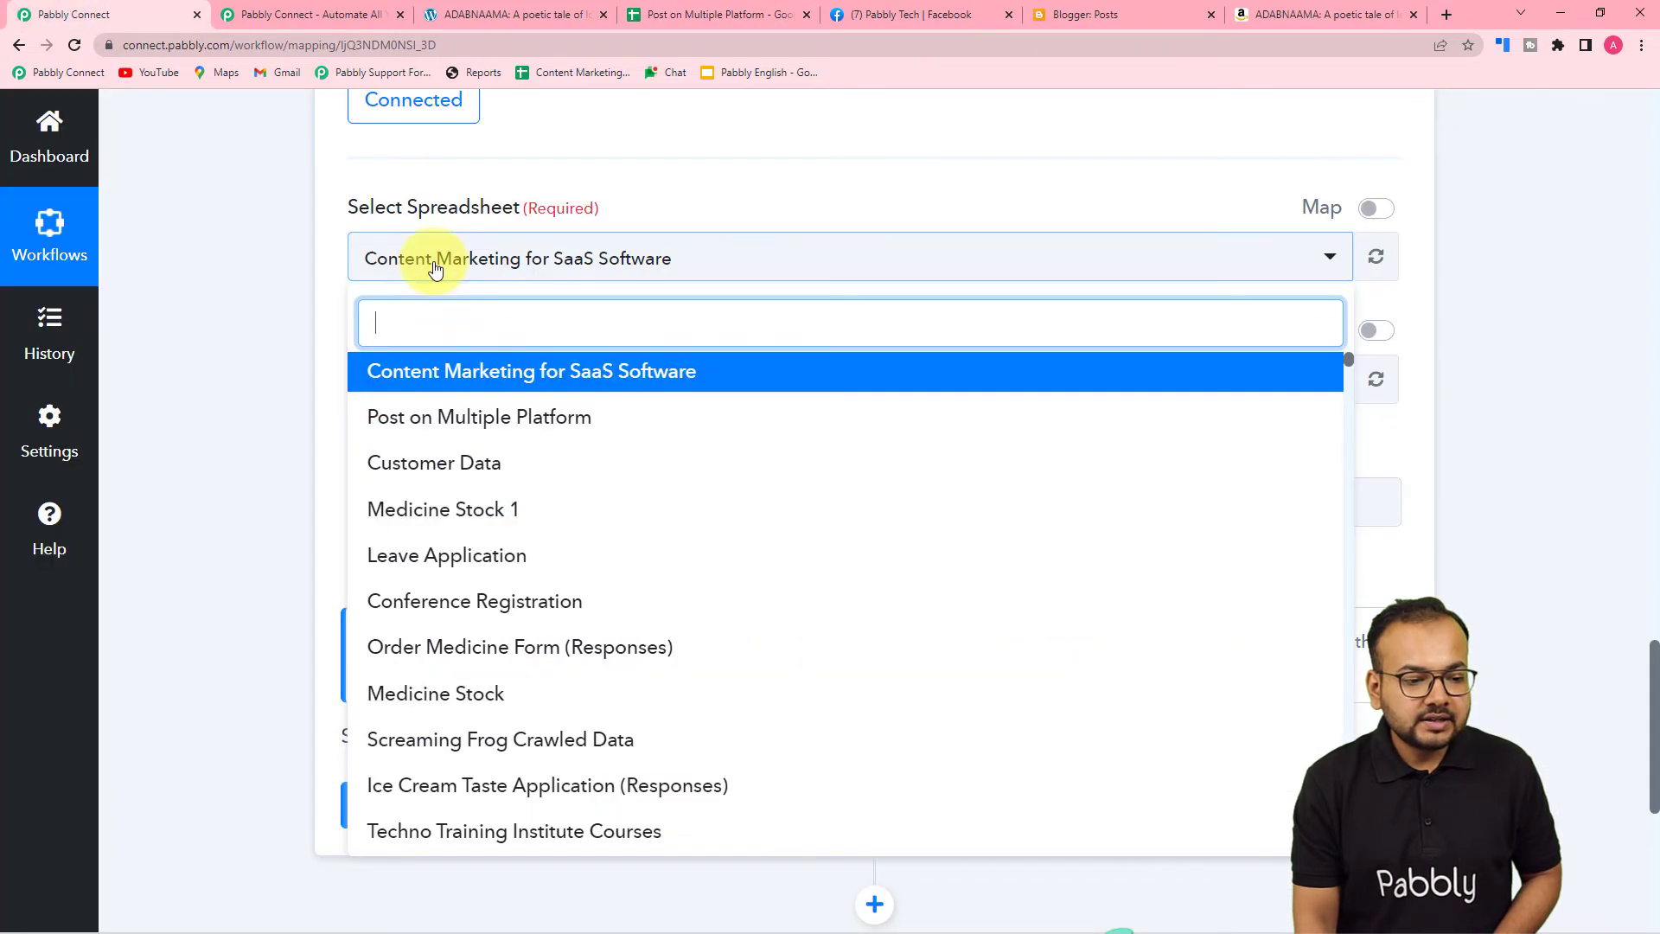
{"action": "left_click", "coordinate": [463, 439]}
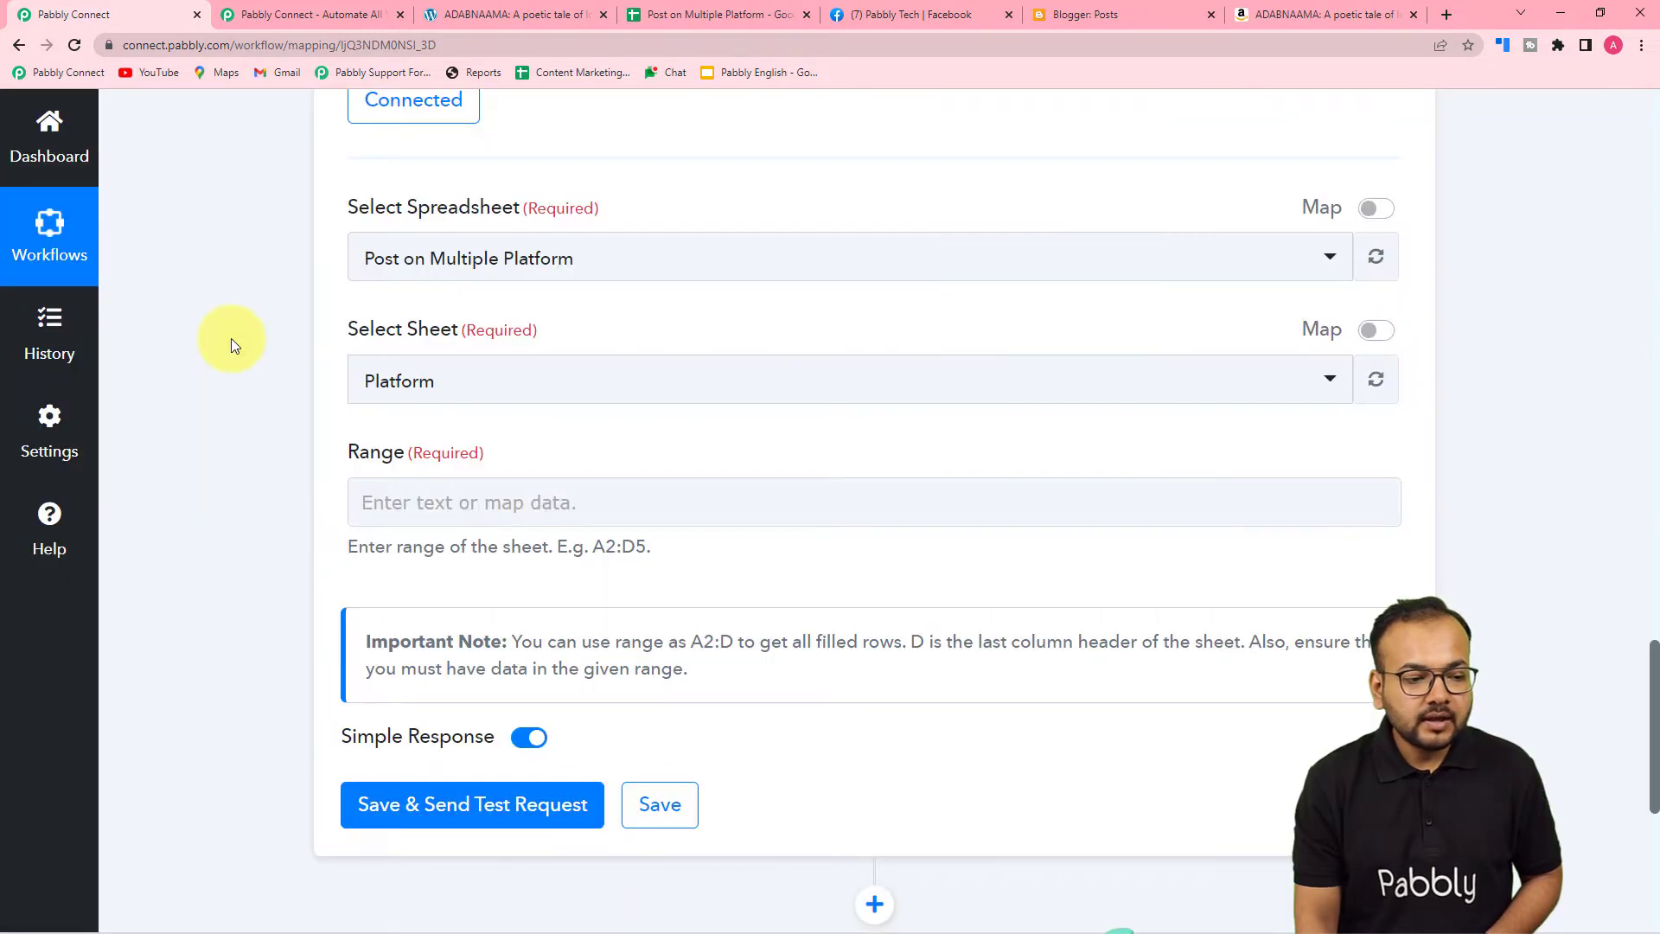
Check in Google Sheets that the sheet selected for the Get Row(s) action, Platform, matches the spreadsheet's sheet name
{"action": "scroll", "coordinate": [231, 339], "scroll_direction": "down", "scroll_amount": 2}
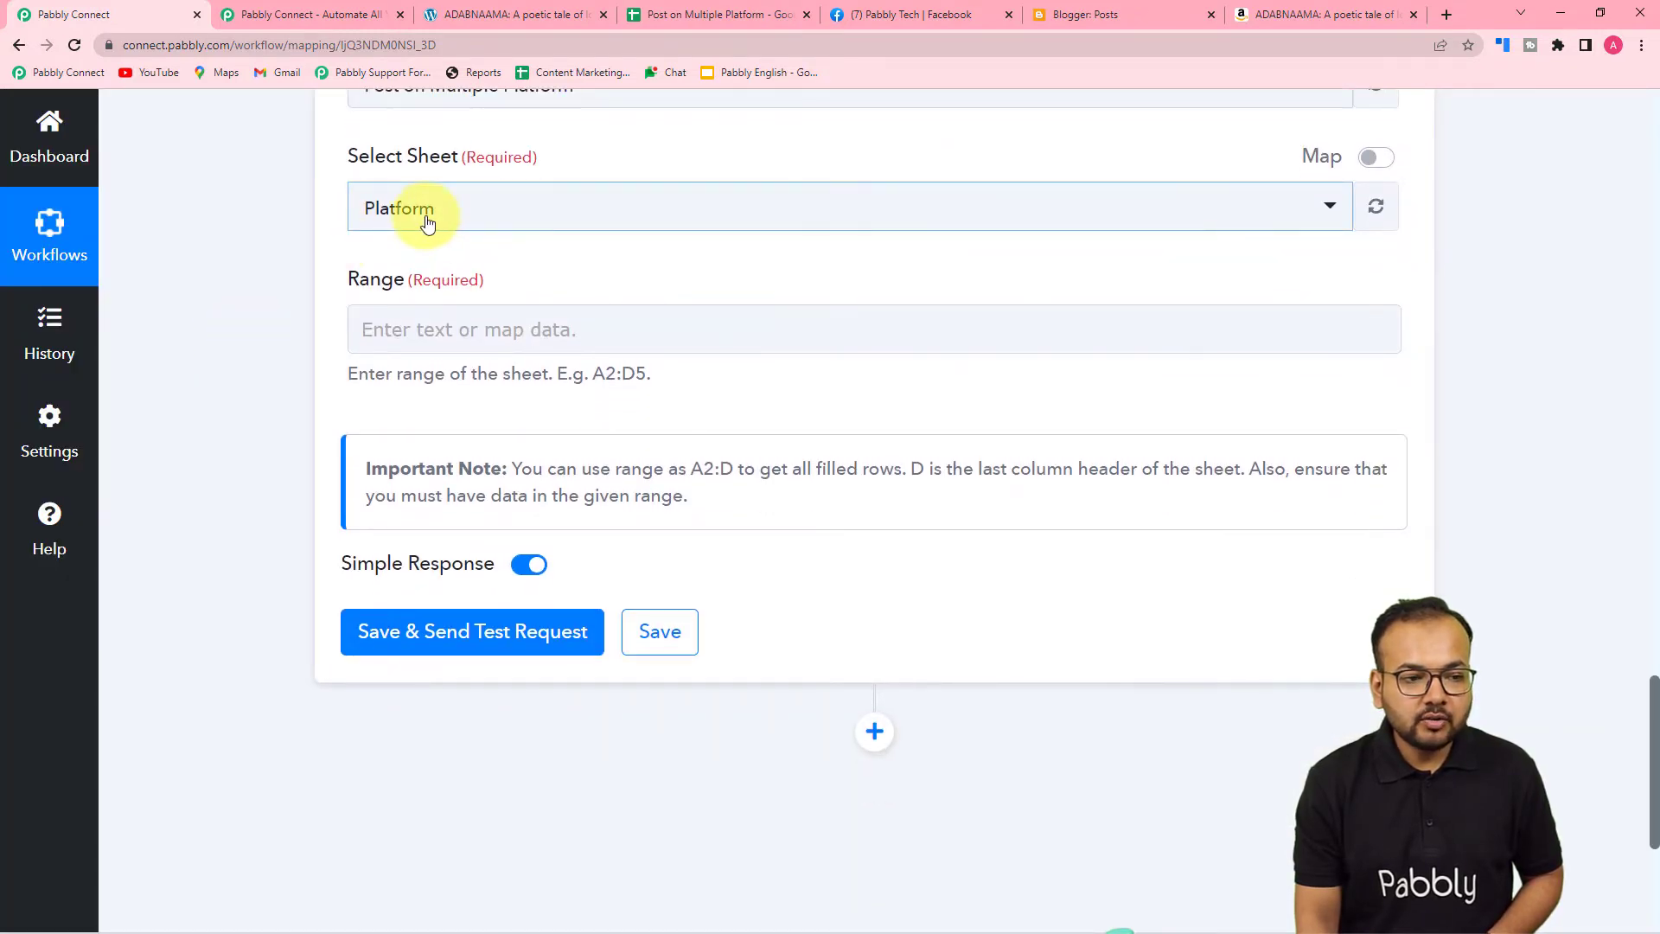
{"action": "left_click", "coordinate": [673, 13]}
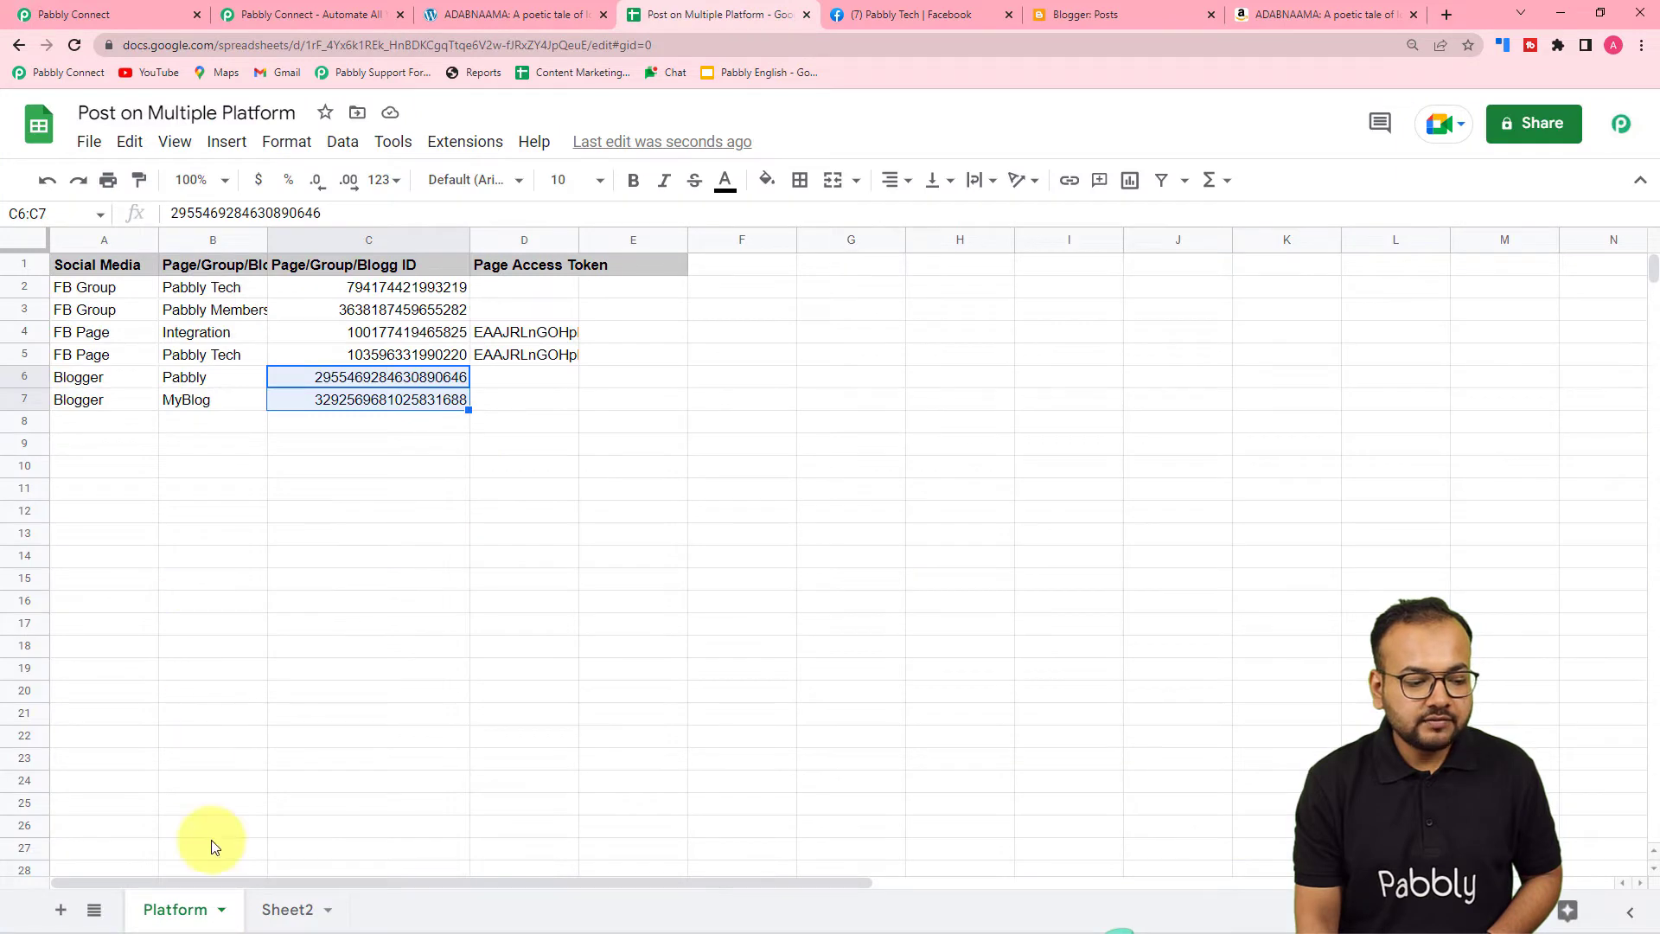
{"action": "left_click", "coordinate": [116, 18]}
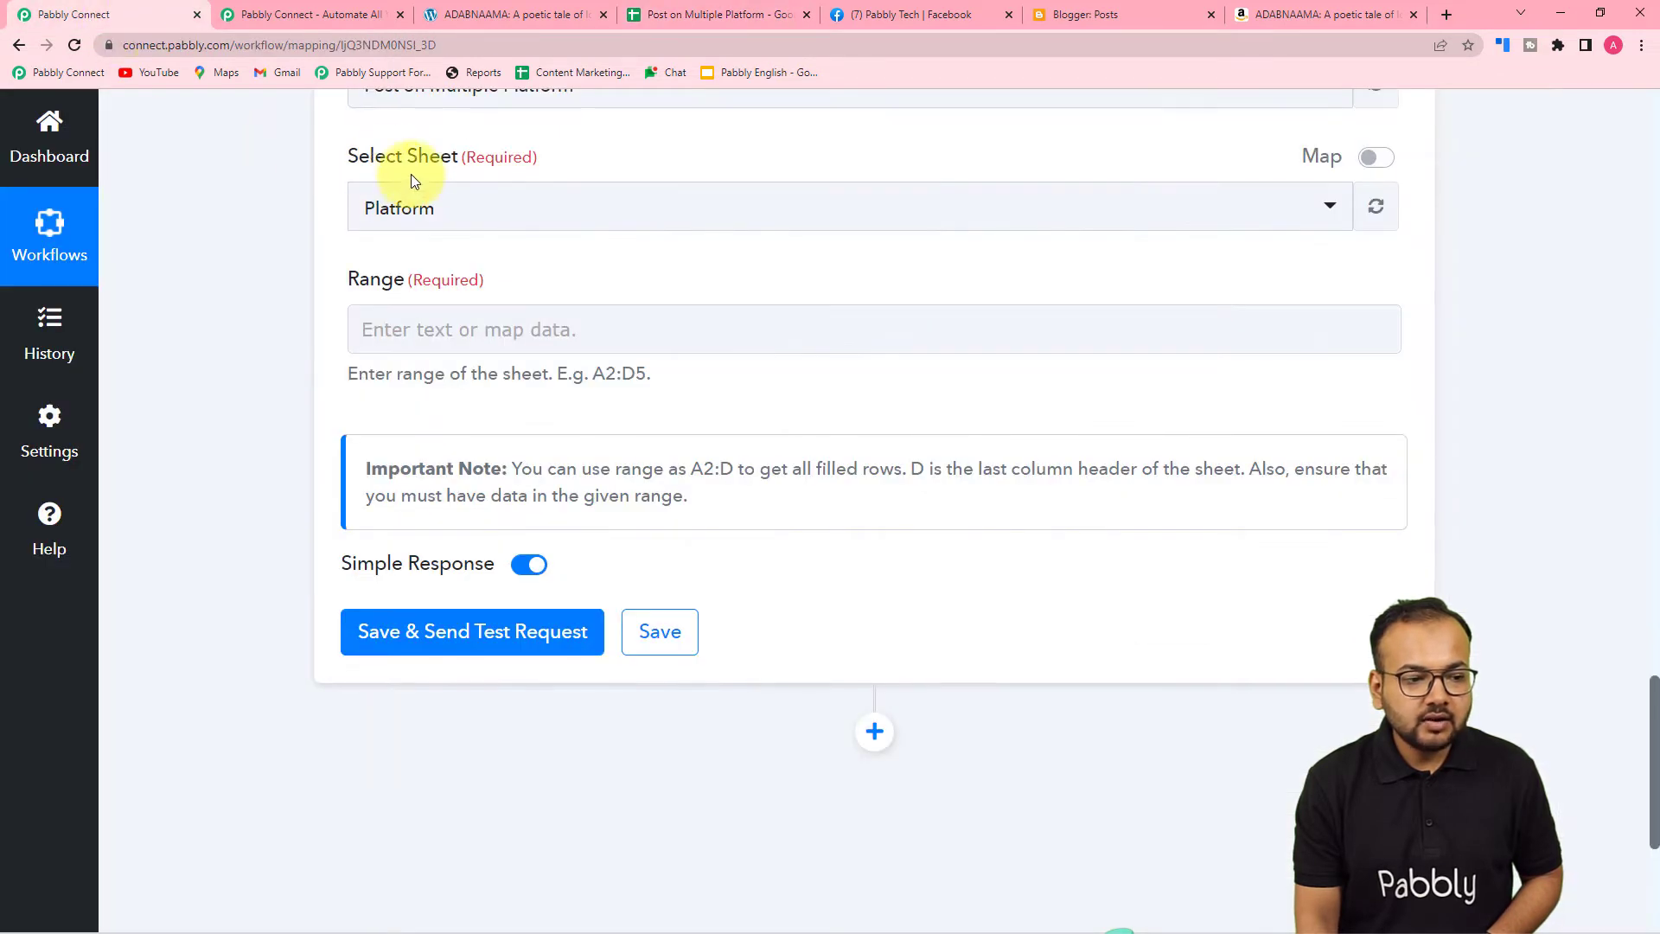
Switch to the Post on Multiple Platform spreadsheet and select all the filled rows below the header, A2:D7
{"action": "left_click", "coordinate": [463, 344]}
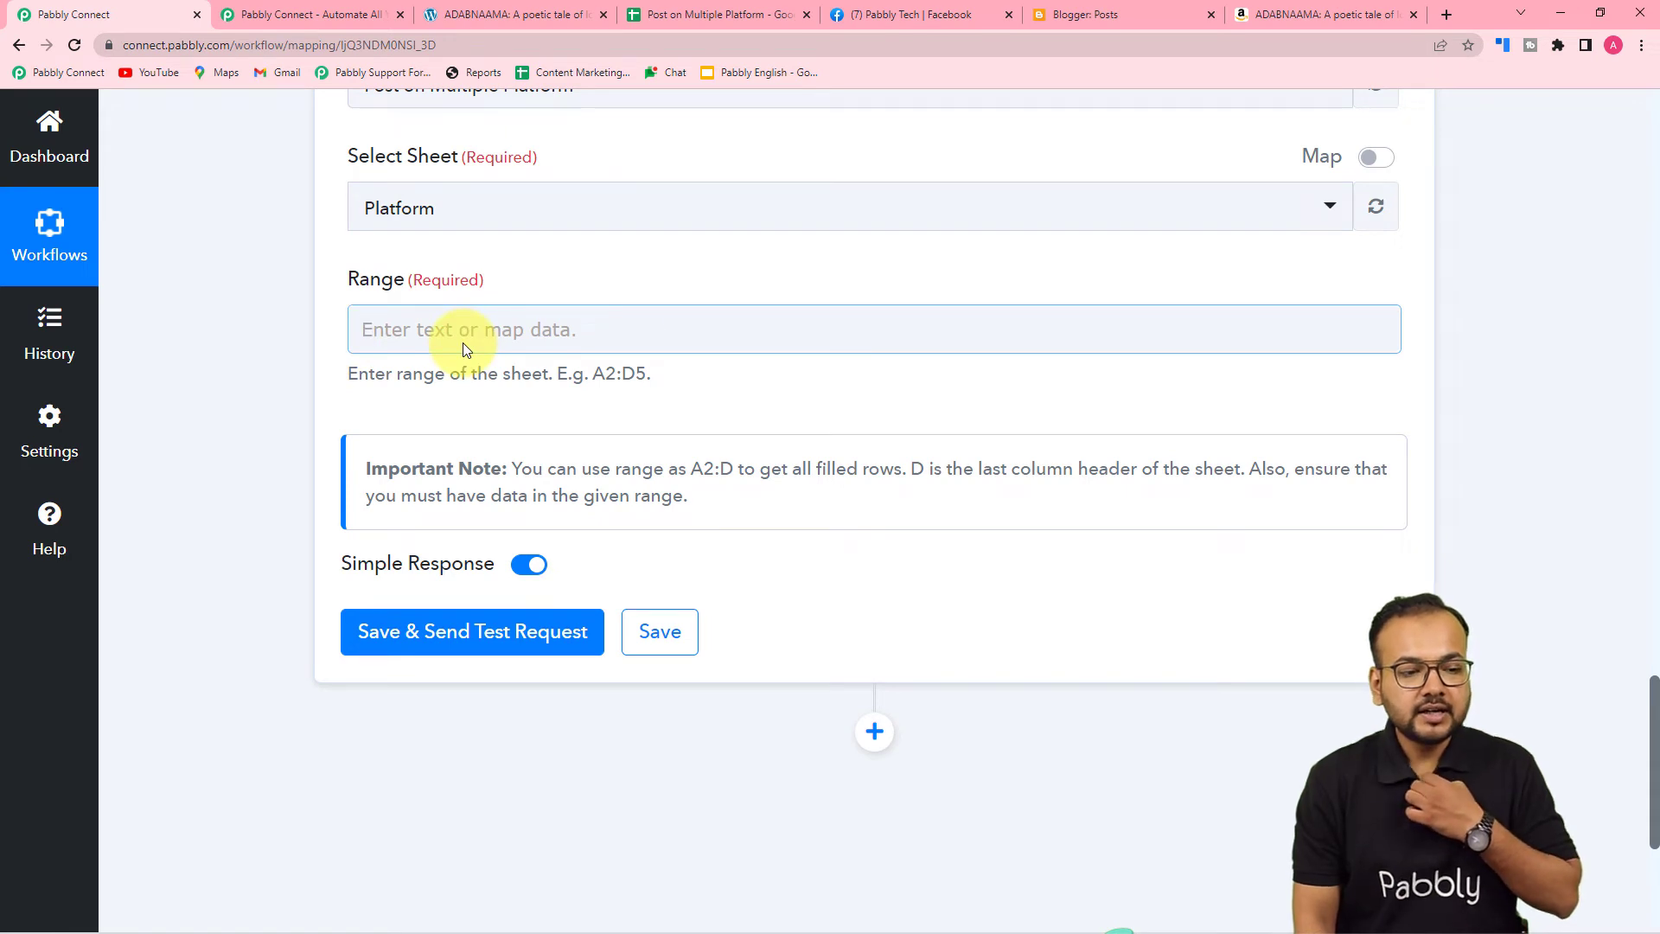
{"action": "left_click", "coordinate": [674, 13]}
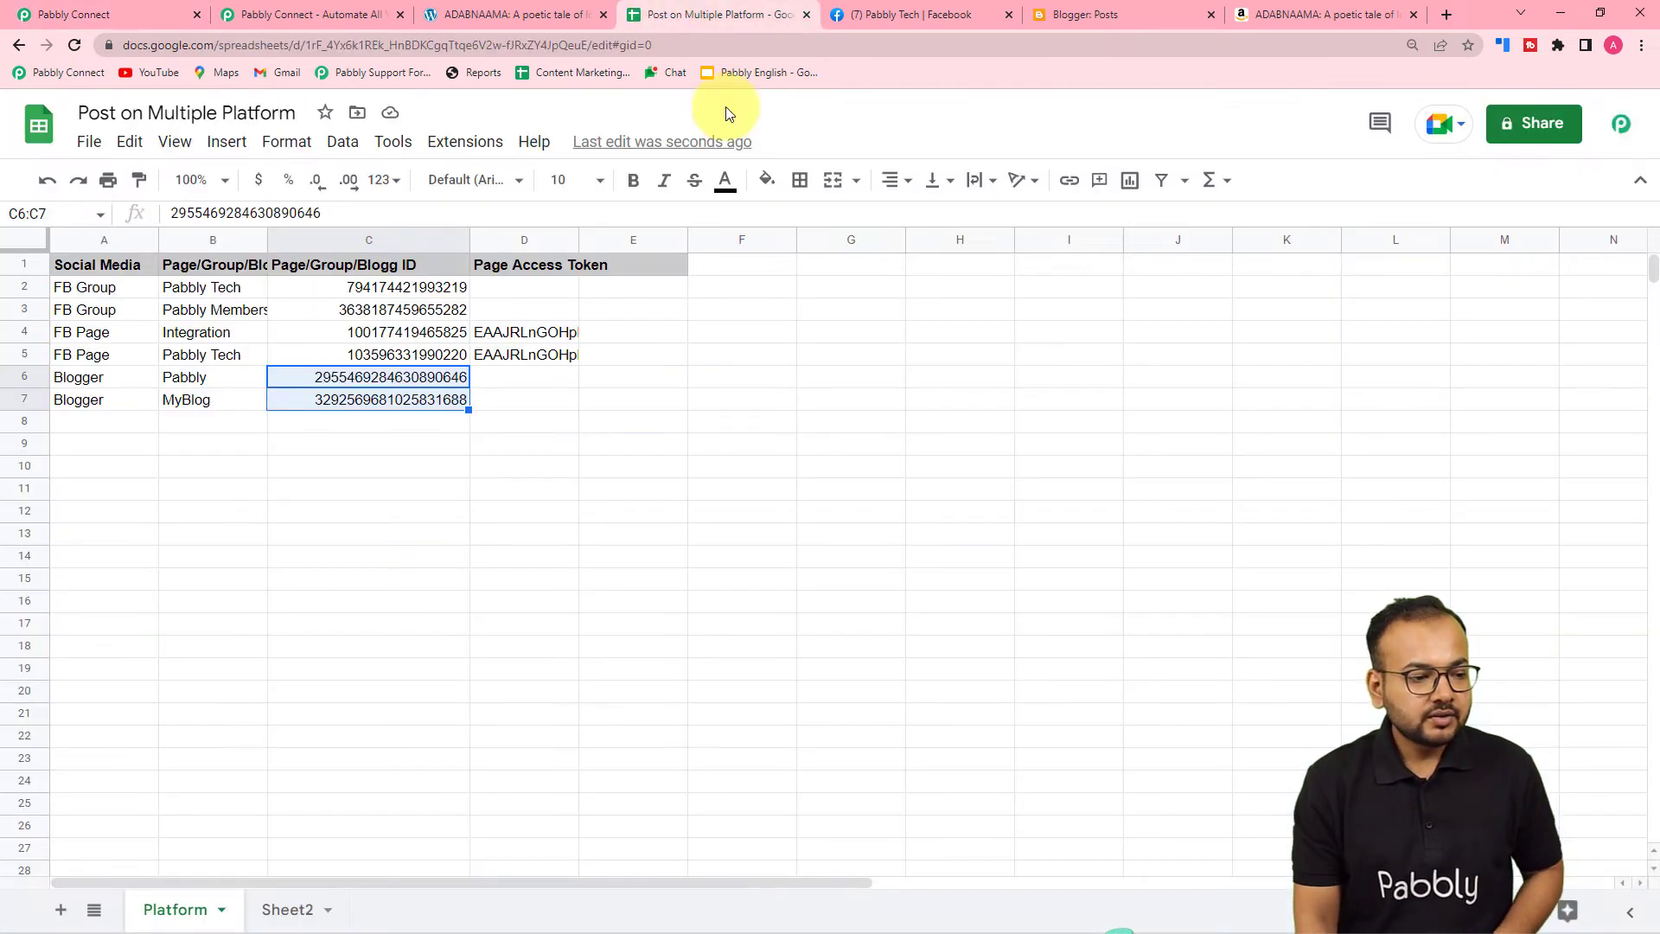
{"action": "left_click", "coordinate": [67, 291]}
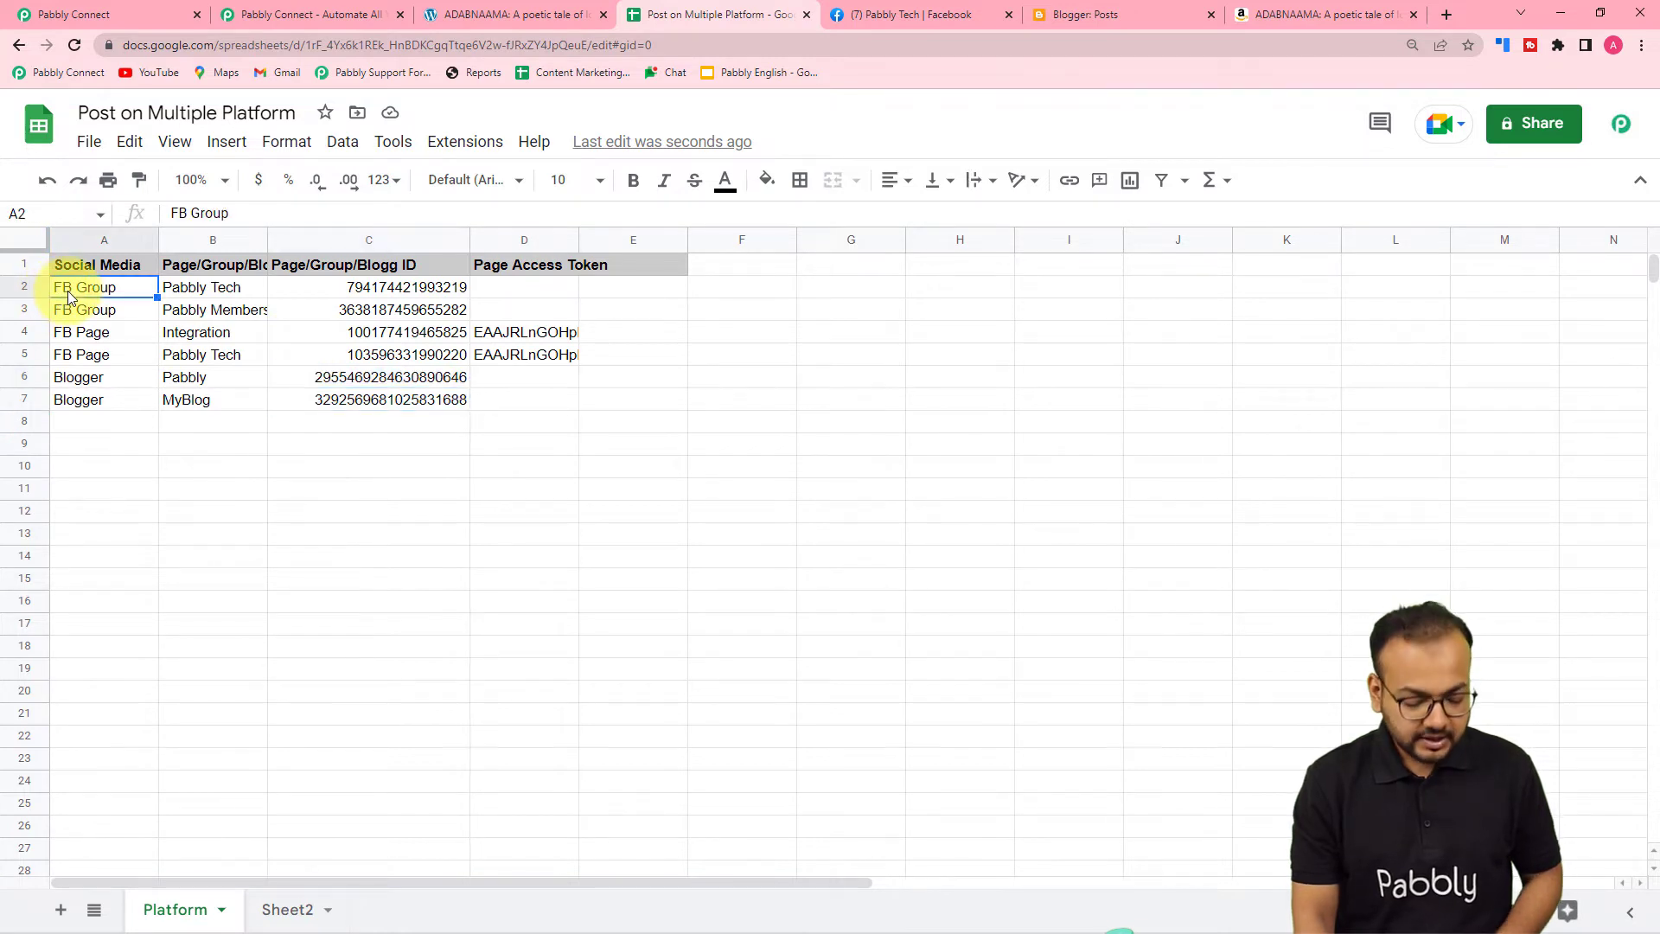
{"action": "key", "text": "shift+Right"}
{"action": "key", "text": "shift+Right"}
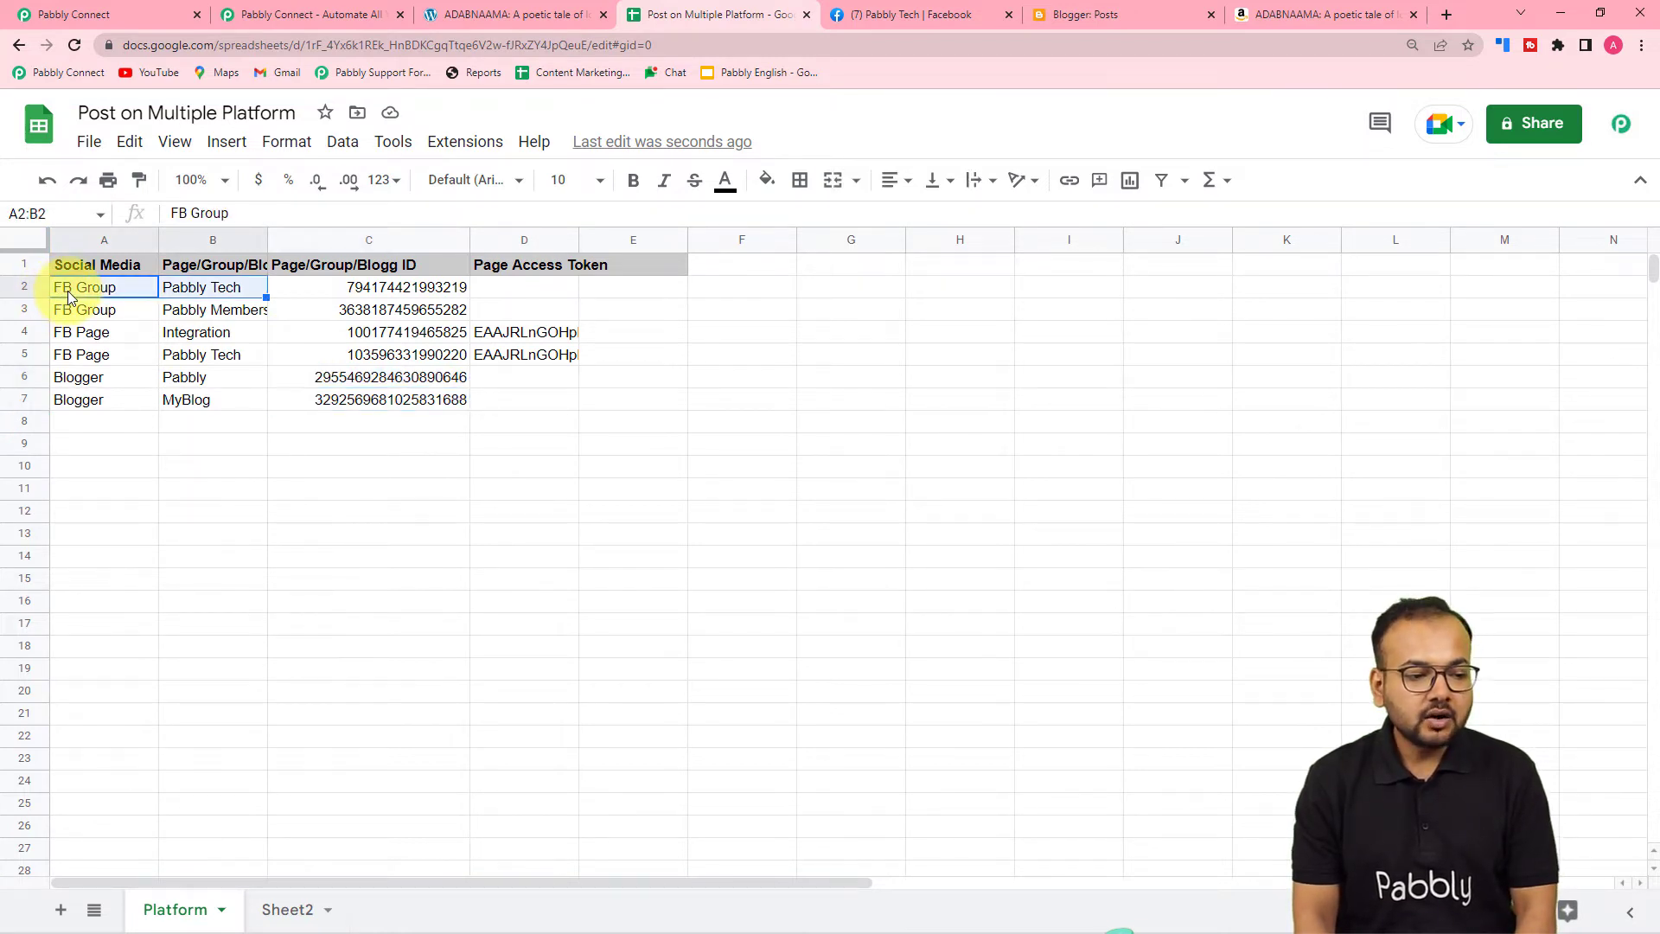
{"action": "key", "text": "shift+Right"}
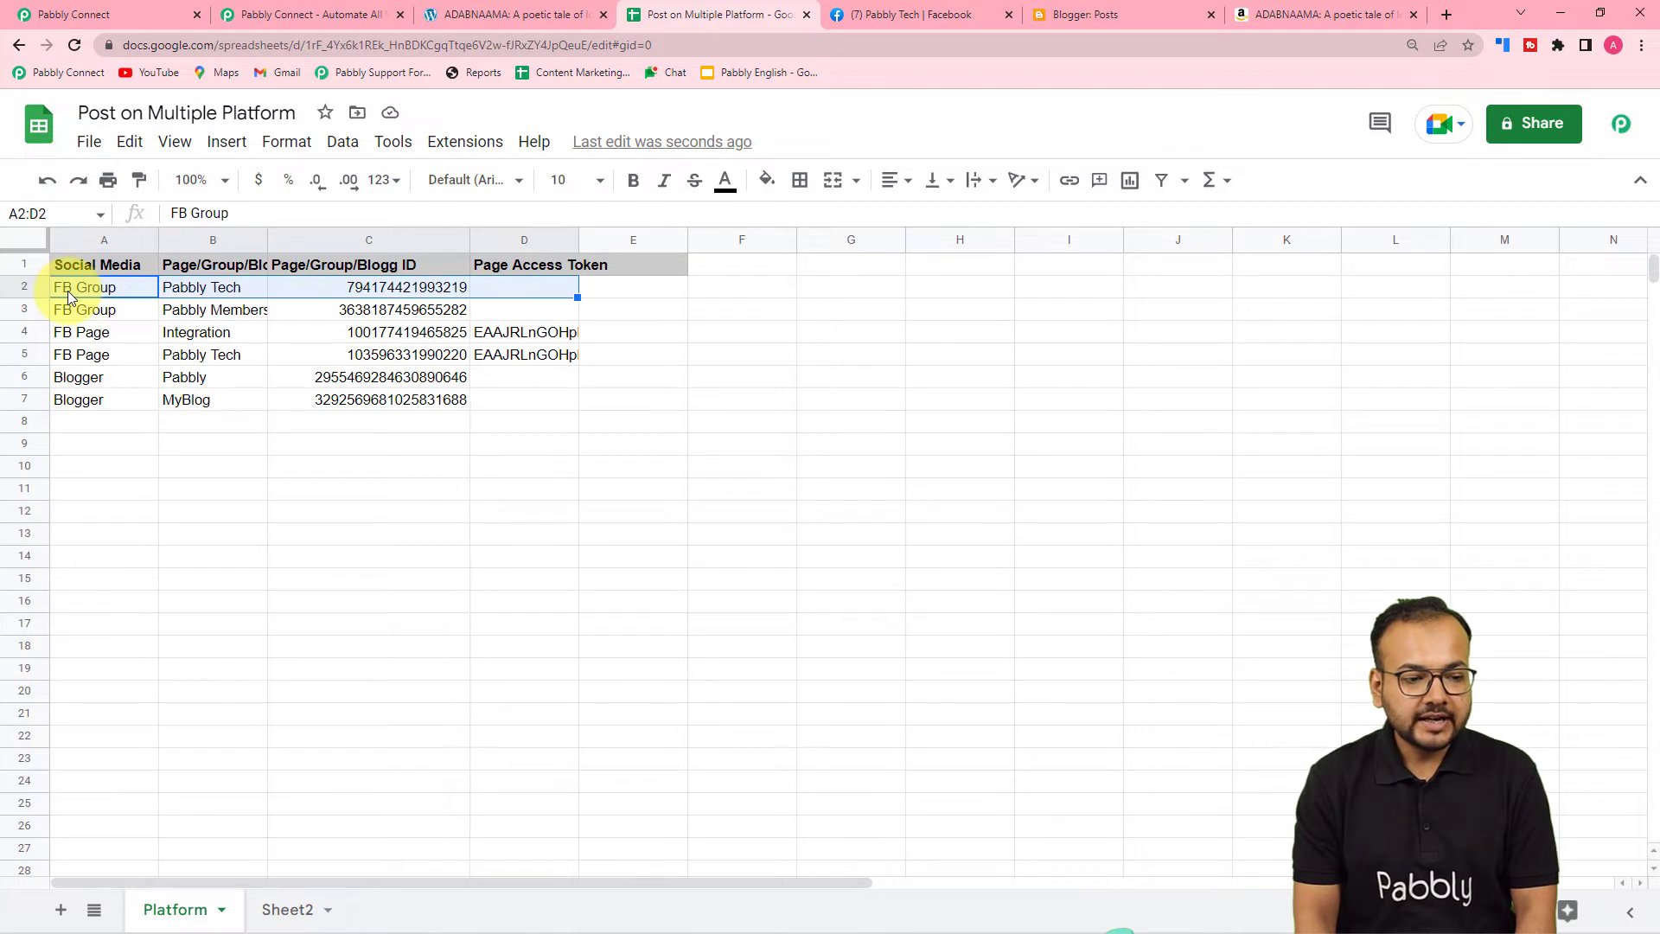
{"action": "key", "text": "shift+Down"}
{"action": "key", "text": "shift+Down"}
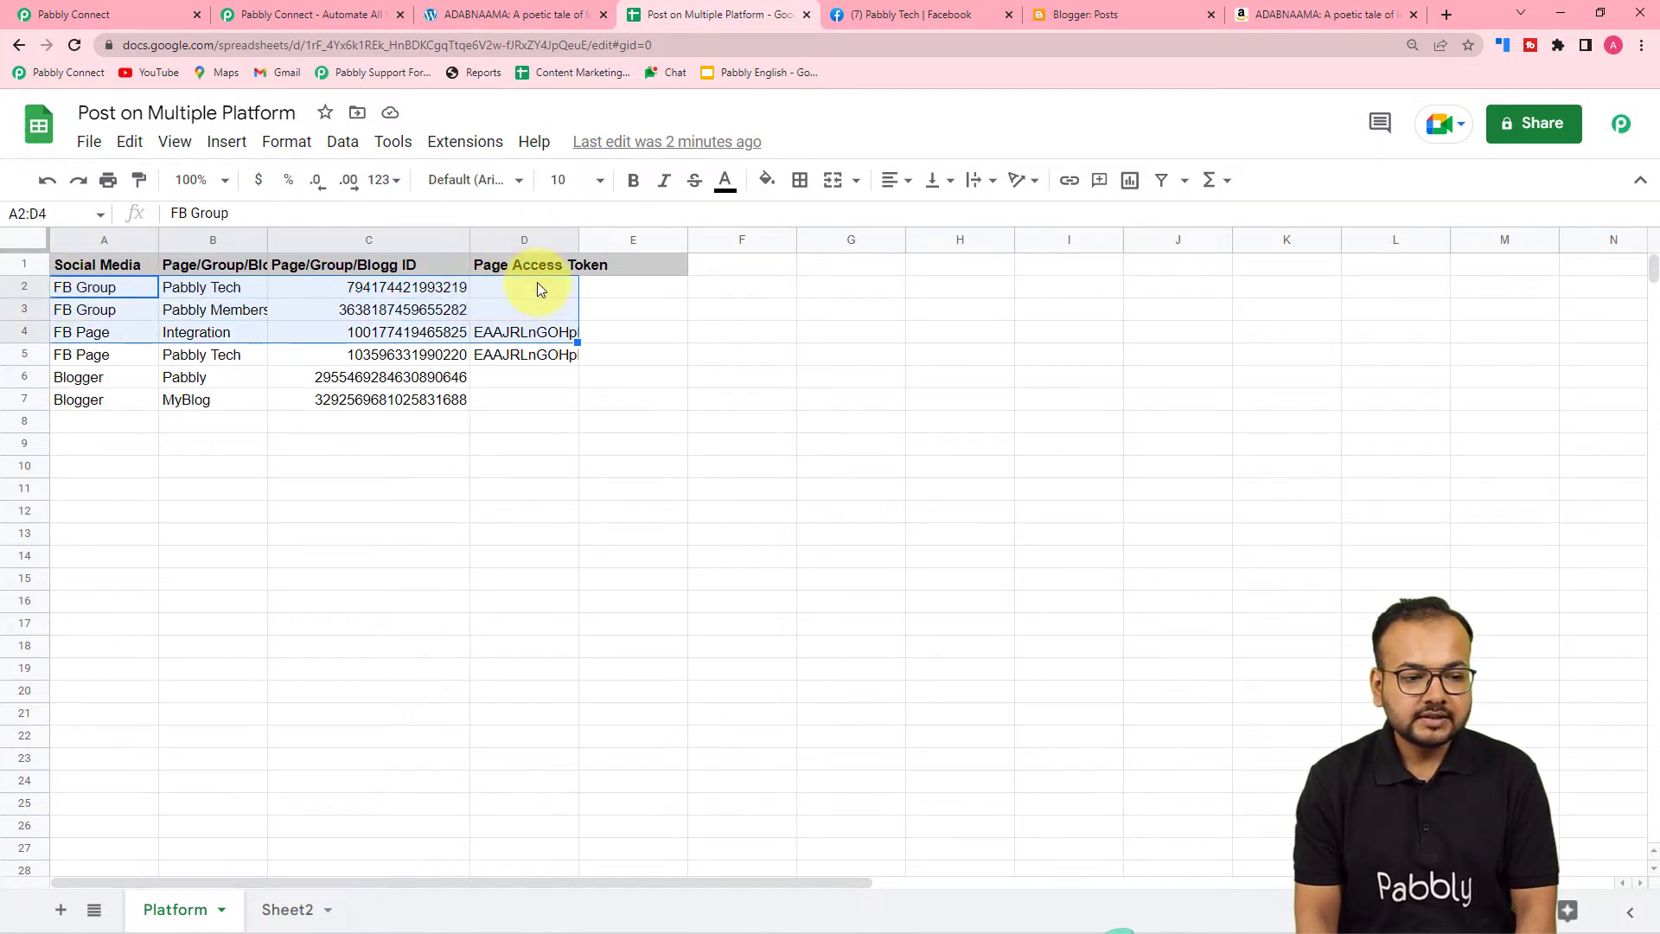
{"action": "key", "text": "shift+Down"}
{"action": "key", "text": "shift+Down"}
{"action": "key", "text": "shift+Down"}
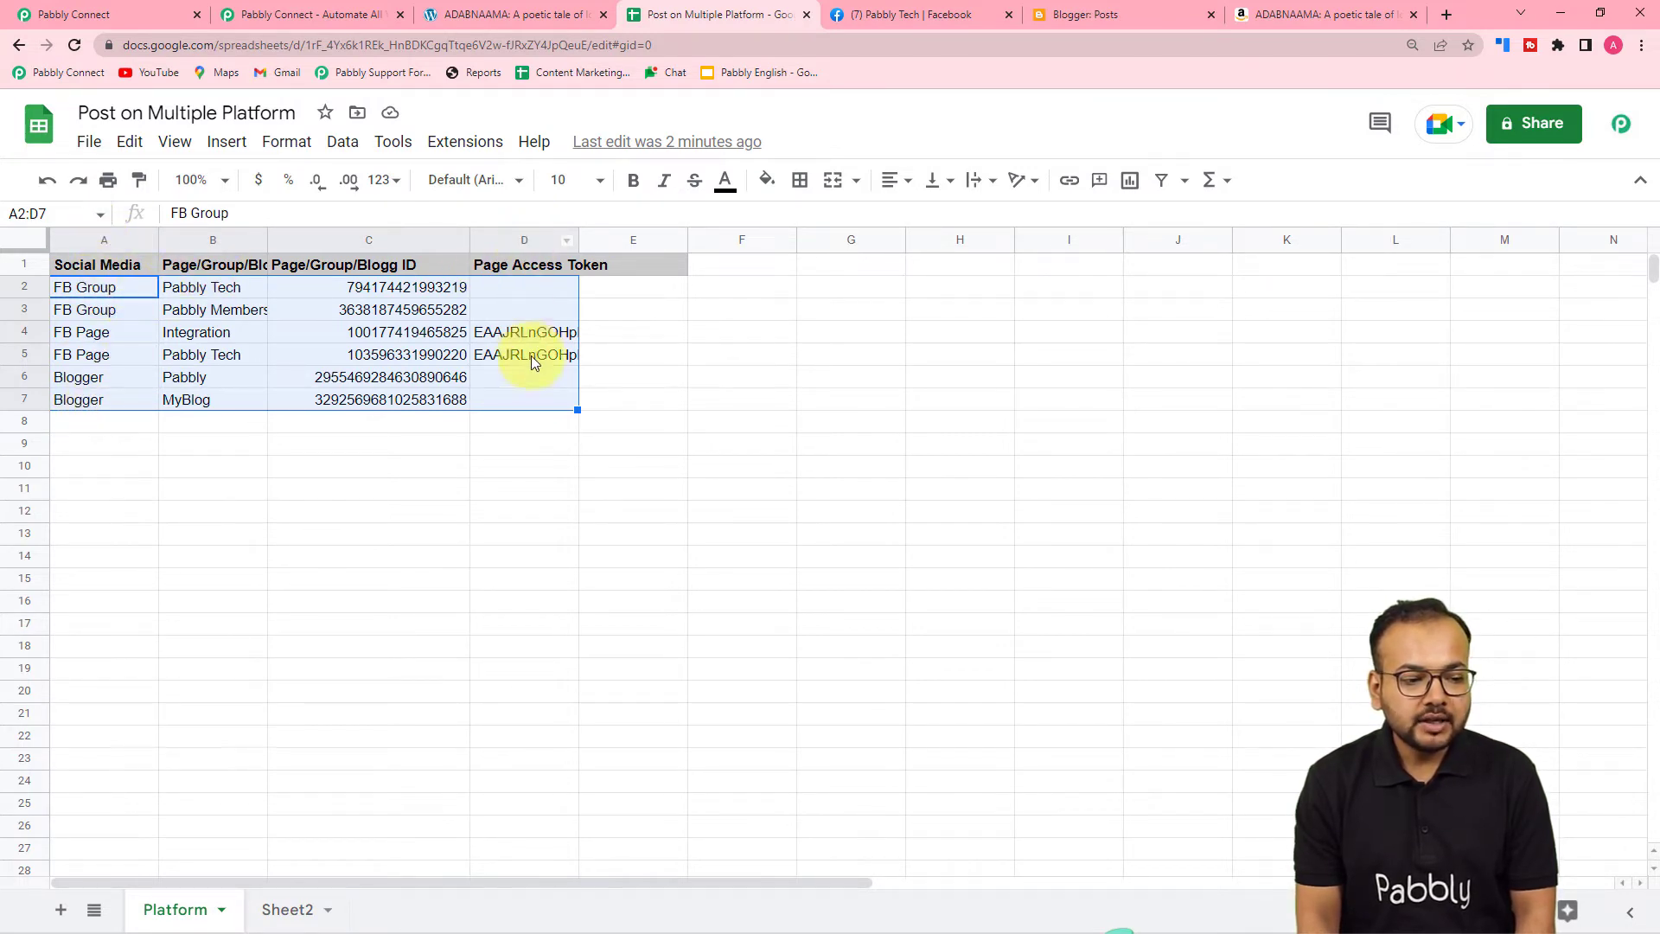
Copy the range reference A2:D7 from the spreadsheet into the Get Row(s) action's Range in Pabbly Connect
{"action": "left_click", "coordinate": [4, 215]}
{"action": "right_click", "coordinate": [13, 208]}
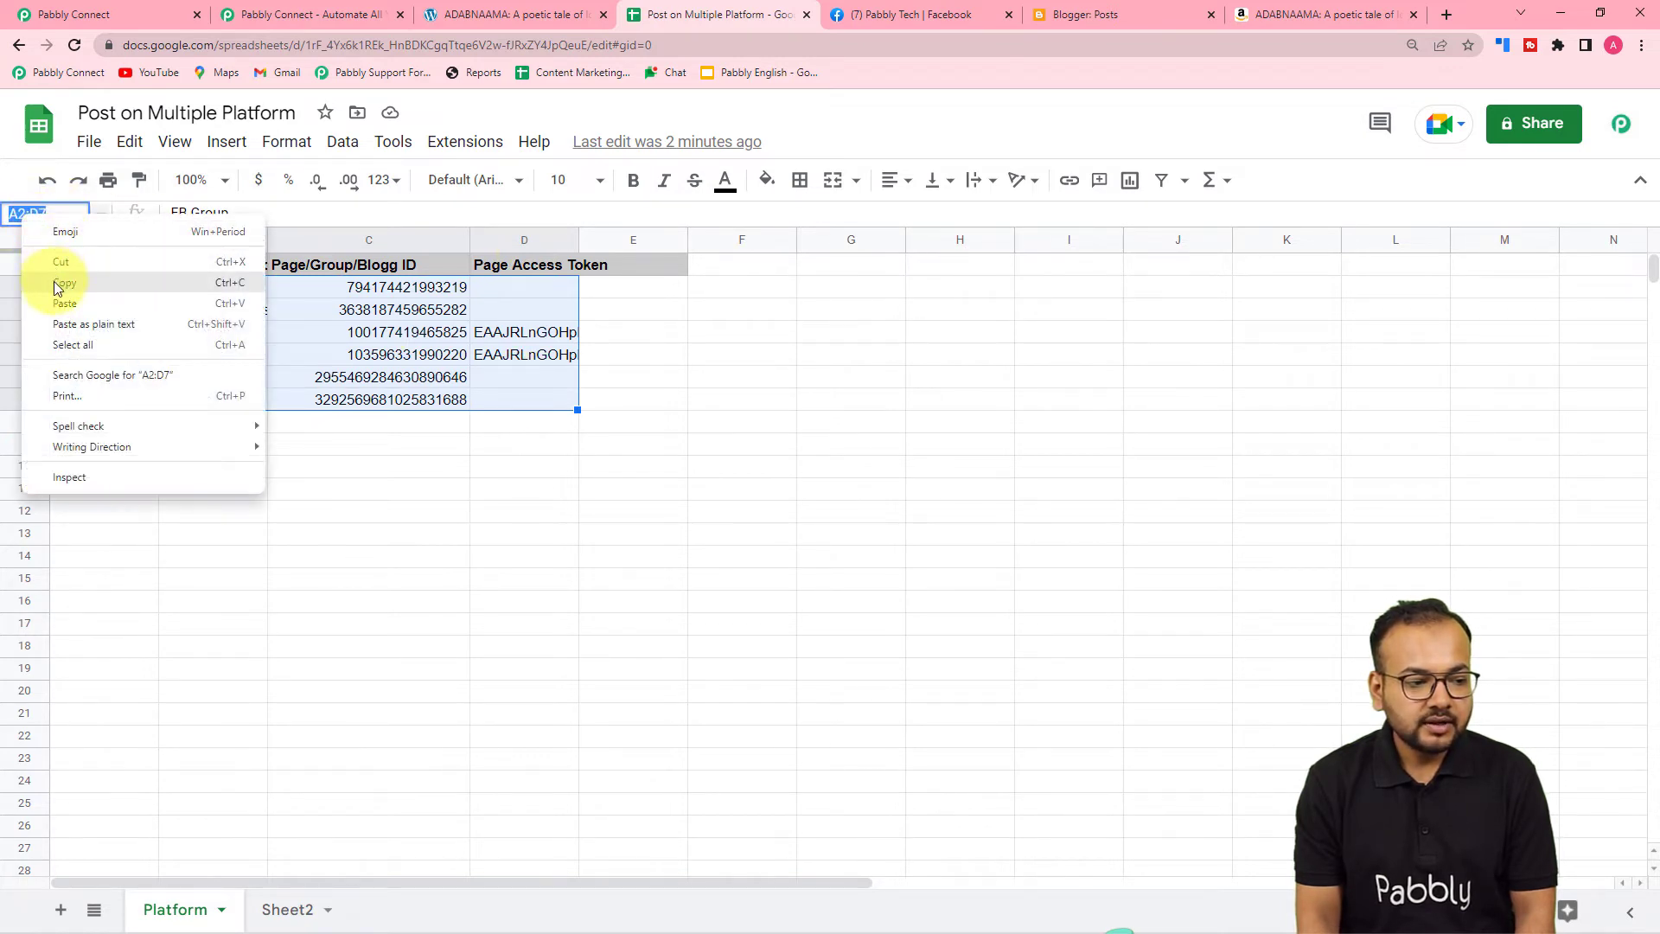
{"action": "left_click", "coordinate": [61, 285]}
{"action": "left_click", "coordinate": [86, 11]}
{"action": "left_click", "coordinate": [371, 322]}
{"action": "right_click", "coordinate": [381, 320]}
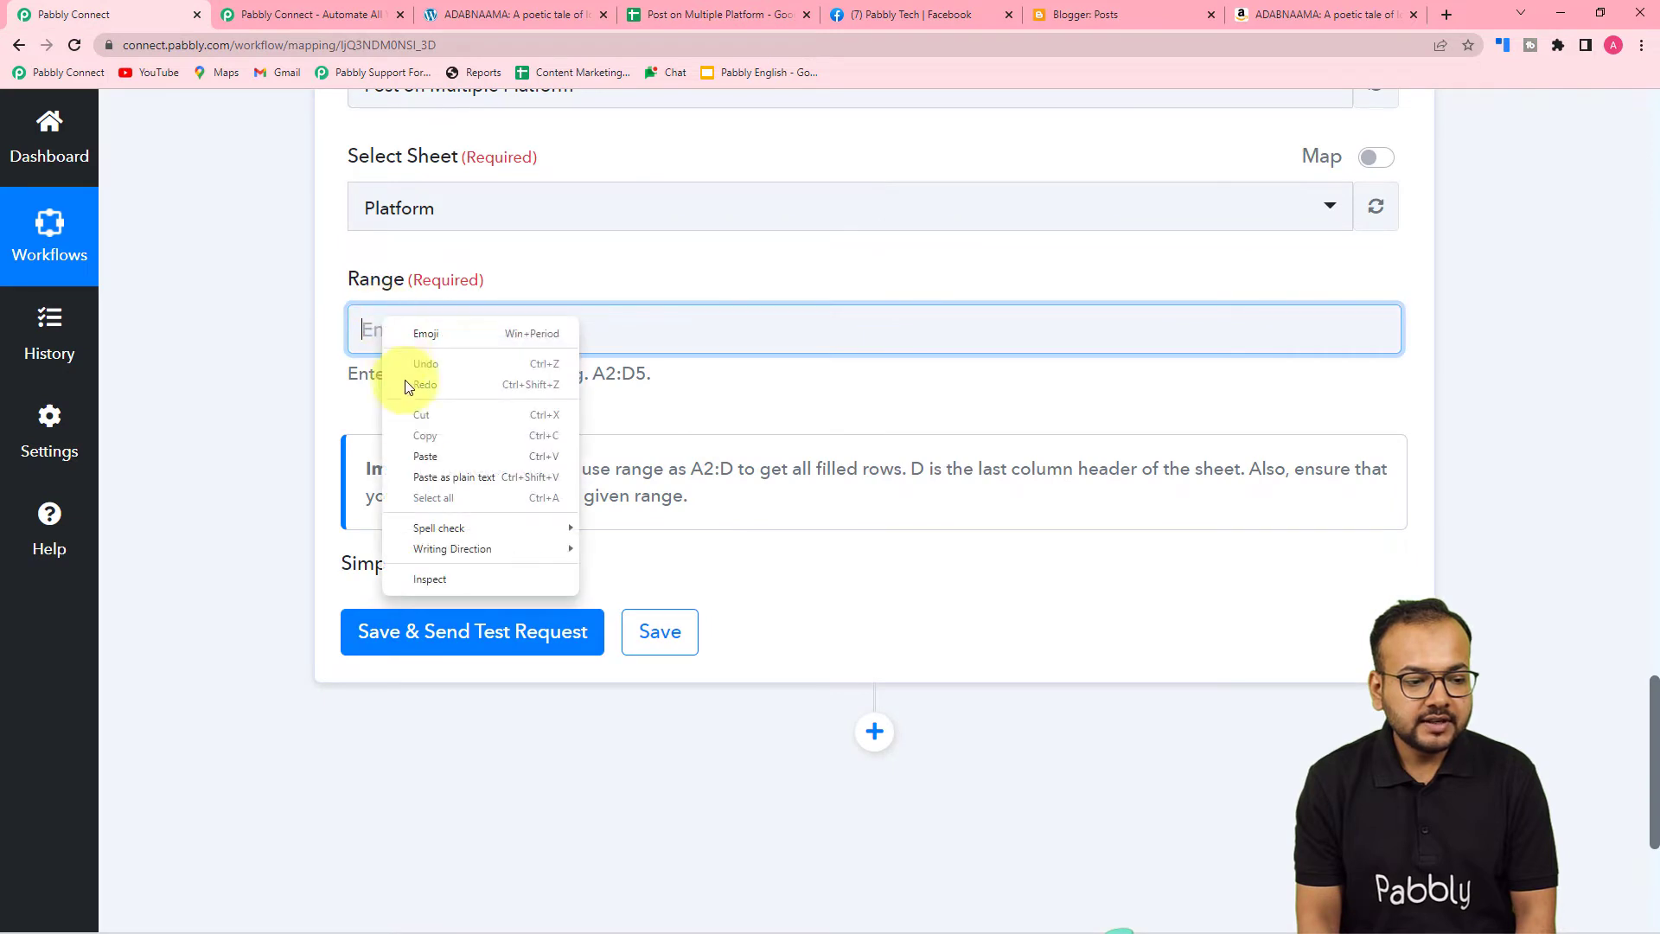
{"action": "left_click", "coordinate": [424, 456]}
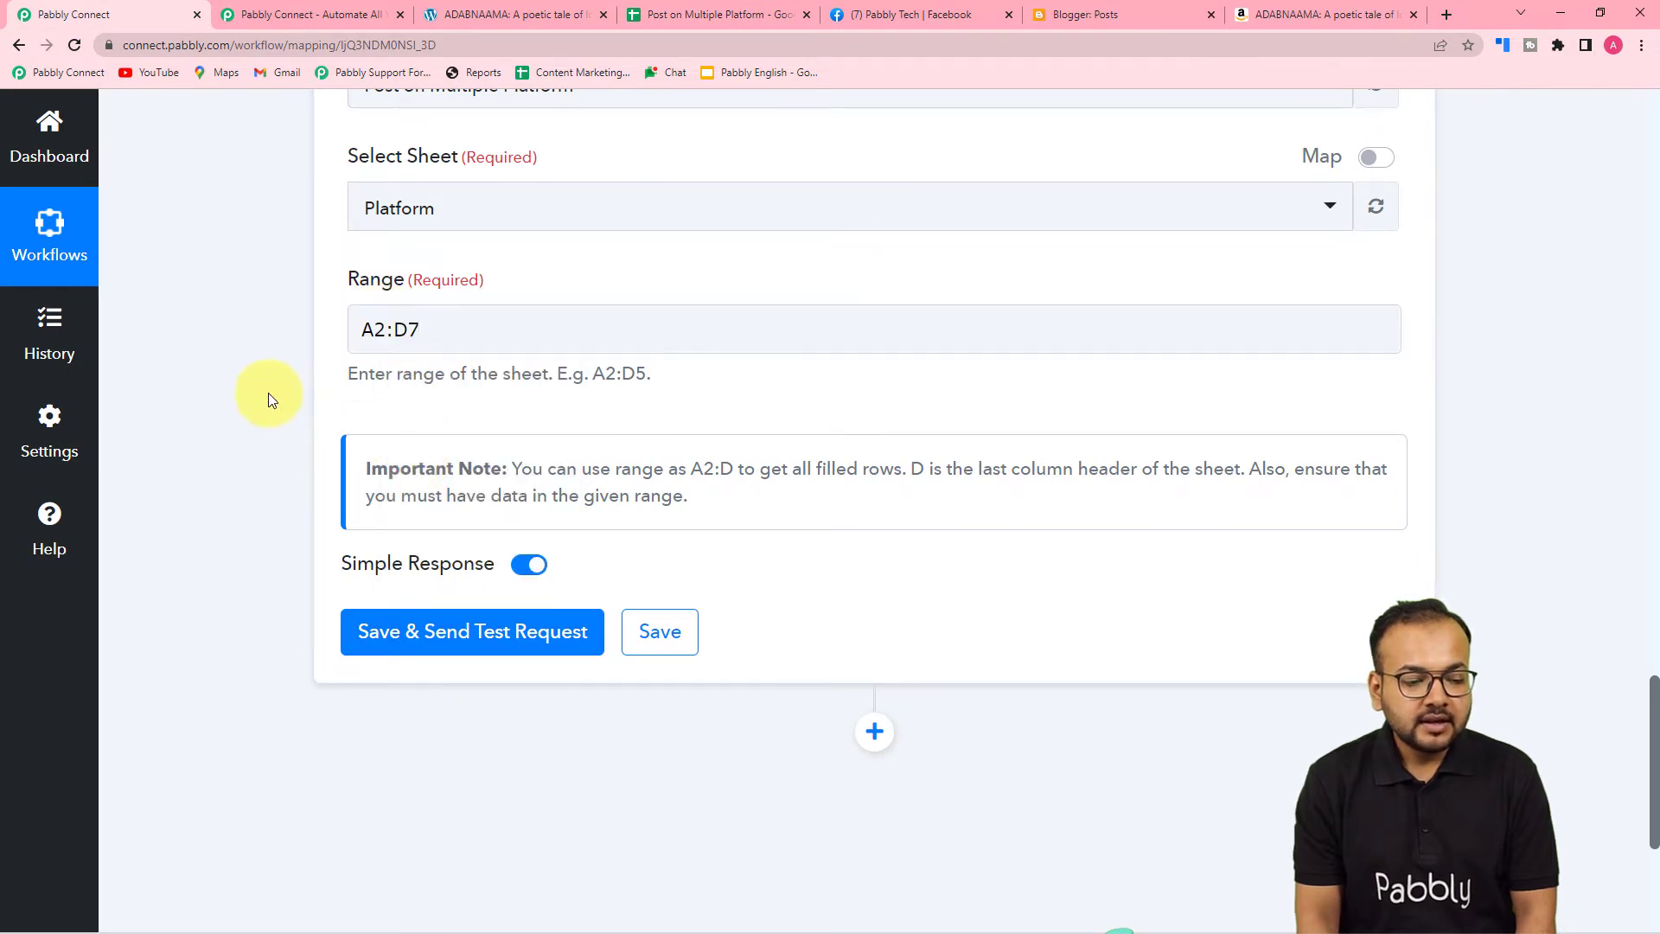
Turn off Simple Response for the Get Row(s) action, then save it and send a test request
{"action": "scroll", "coordinate": [268, 397], "scroll_direction": "down", "scroll_amount": 2}
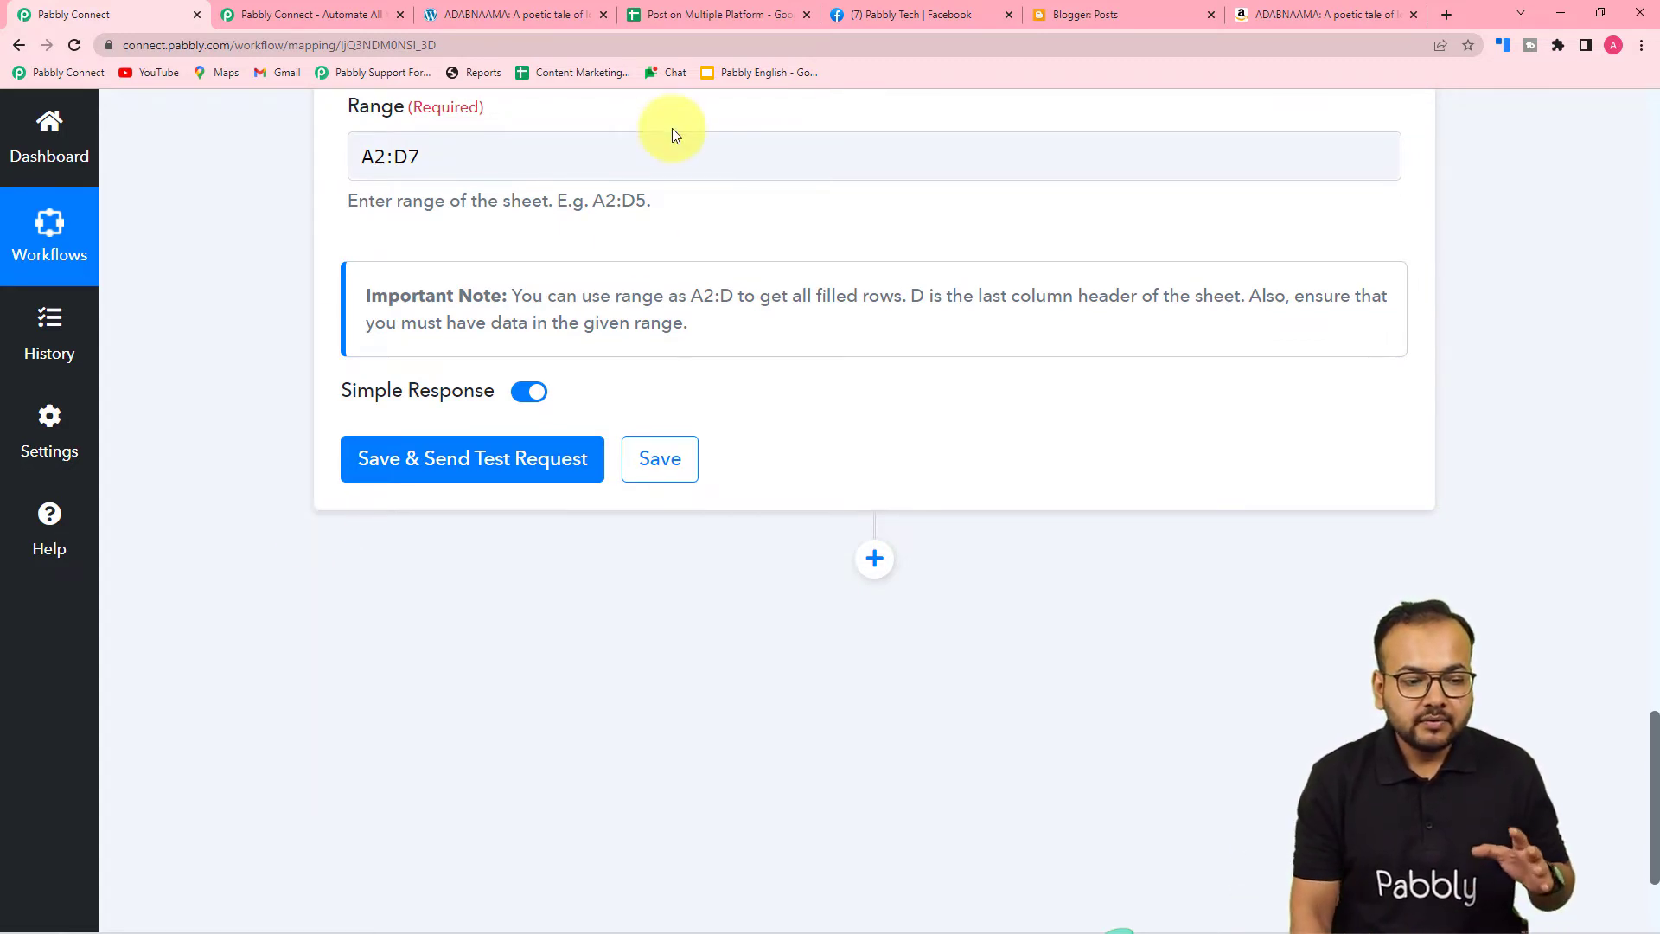
{"action": "left_click", "coordinate": [524, 393]}
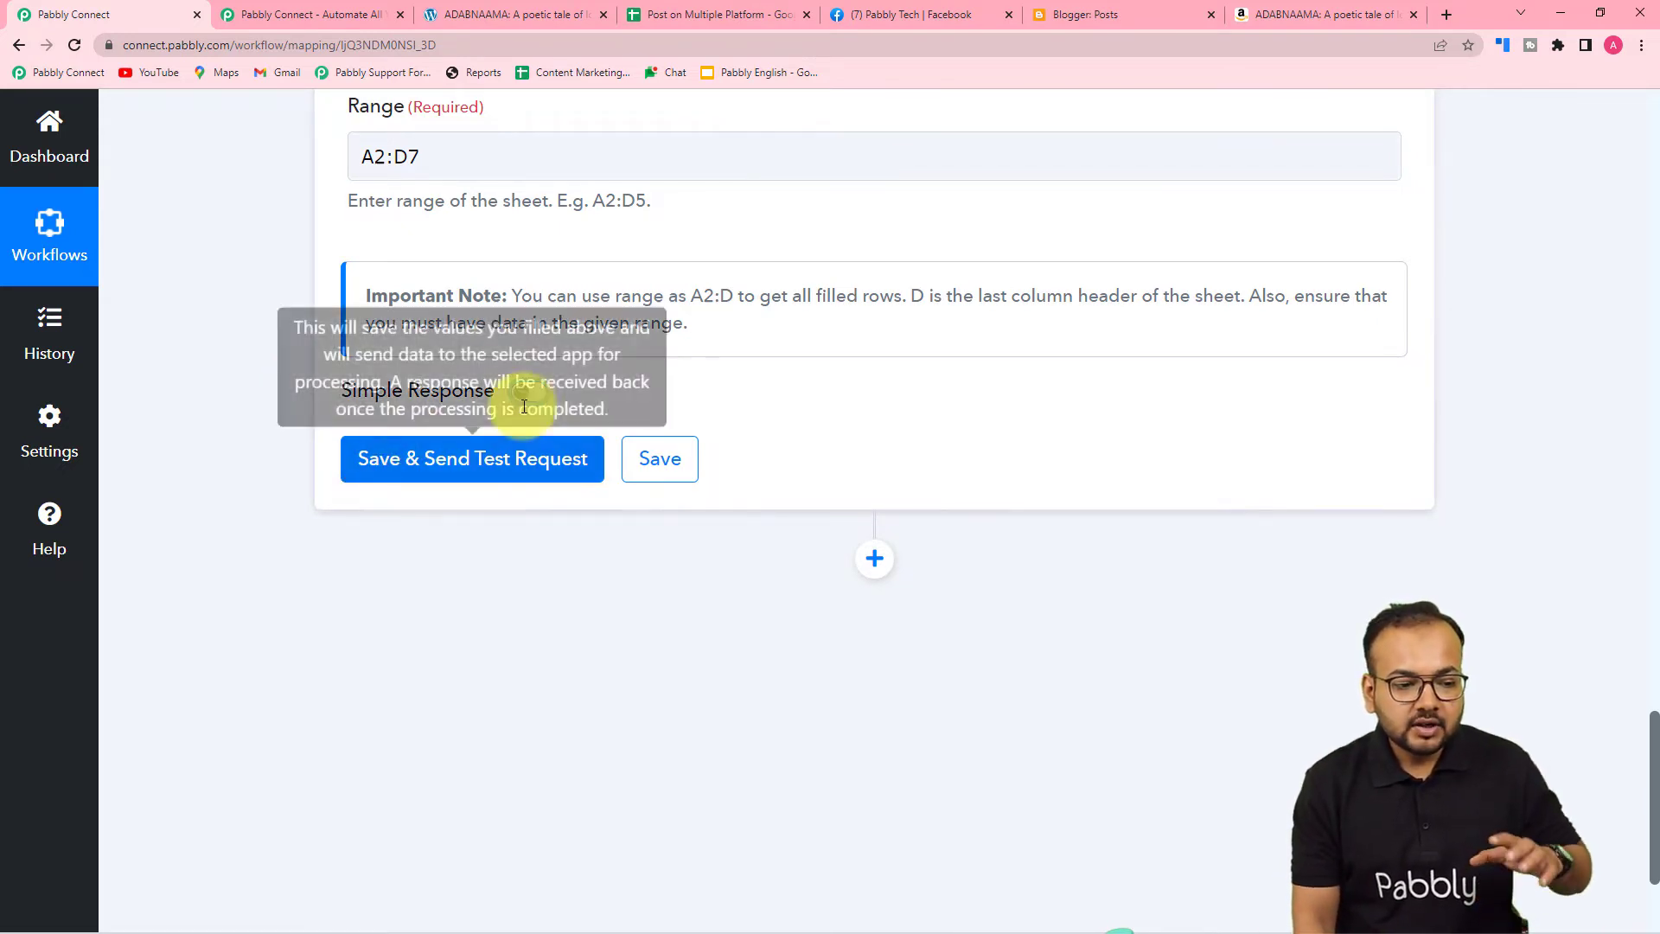
{"action": "mouse_move", "coordinate": [490, 394]}
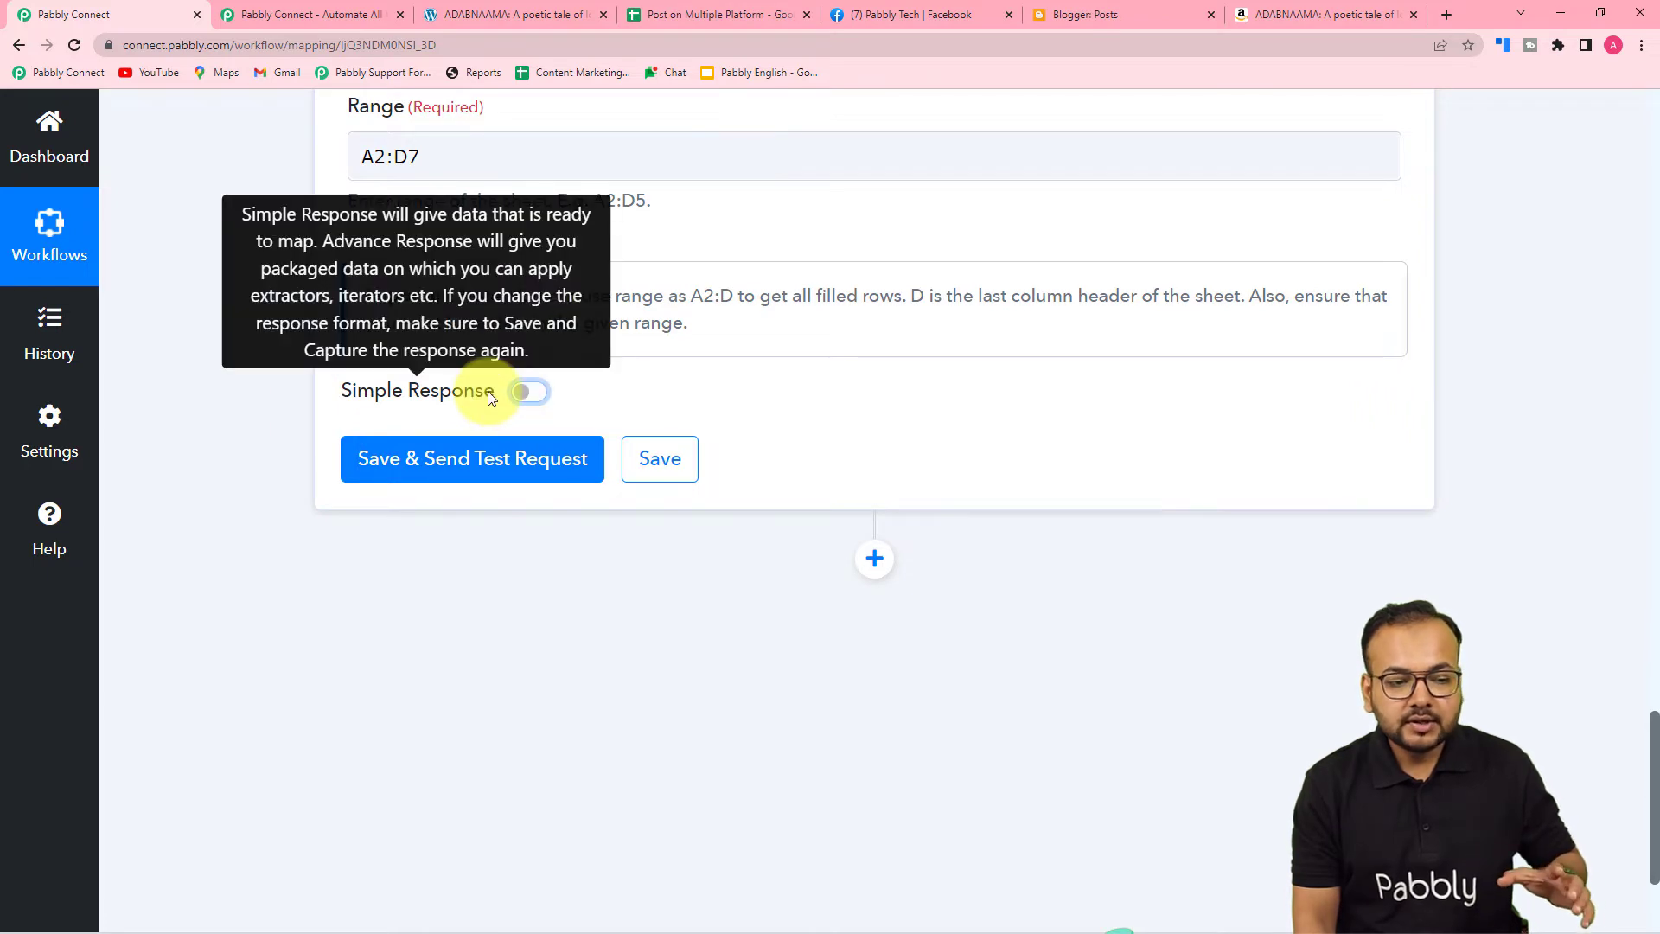
{"action": "left_click", "coordinate": [440, 456]}
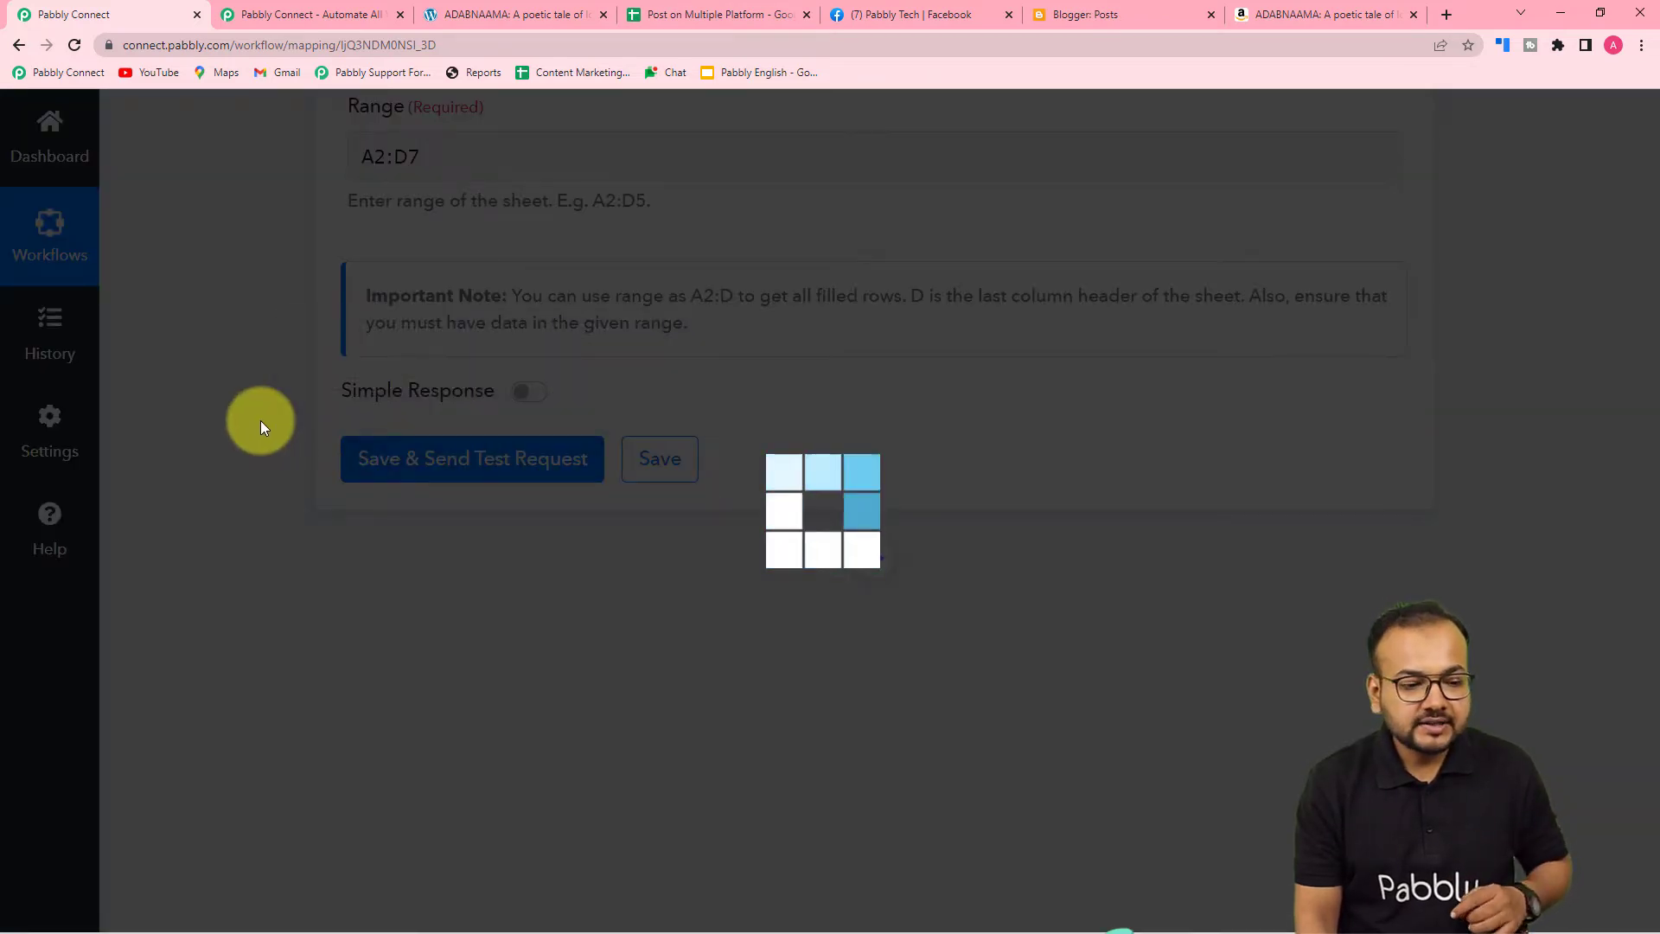
{"action": "scroll", "coordinate": [261, 420], "scroll_direction": "down", "scroll_amount": 3}
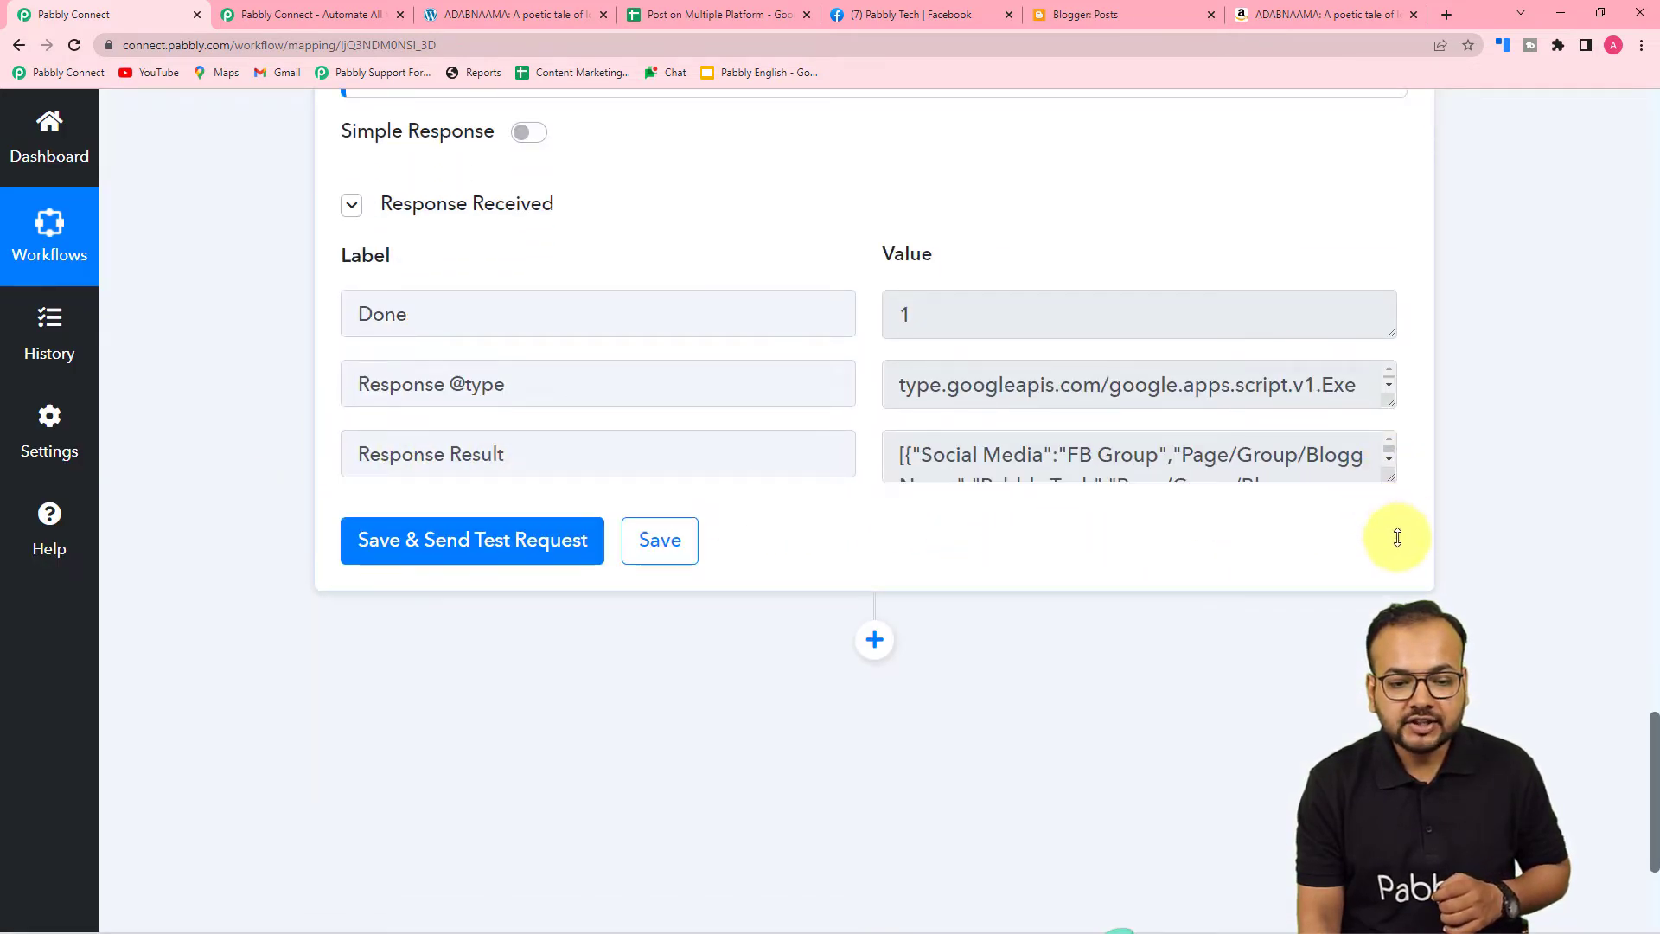
Enlarge the Response Result value of the Get Row(s) action and examine the row data it returned
{"action": "left_click", "coordinate": [1383, 467]}
{"action": "scroll", "coordinate": [974, 574], "scroll_direction": "down", "scroll_amount": 3}
{"action": "scroll", "coordinate": [974, 574], "scroll_direction": "up", "scroll_amount": 3}
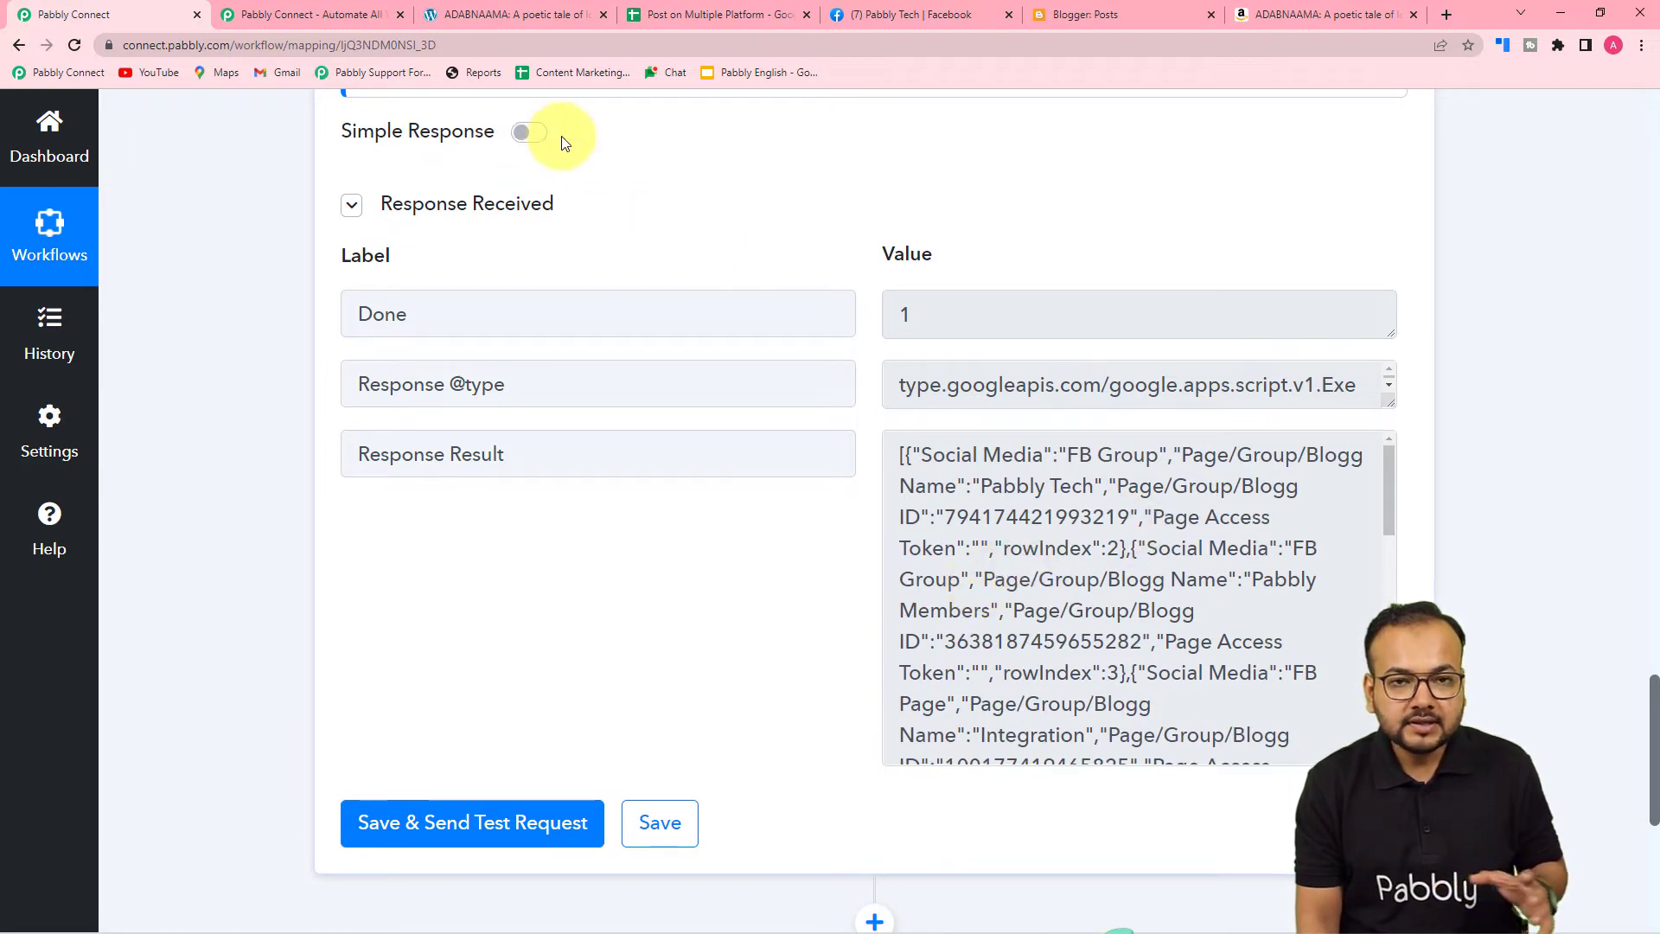
{"action": "scroll", "coordinate": [1037, 536], "scroll_direction": "down", "scroll_amount": 2}
{"action": "scroll", "coordinate": [1074, 560], "scroll_direction": "up", "scroll_amount": 2}
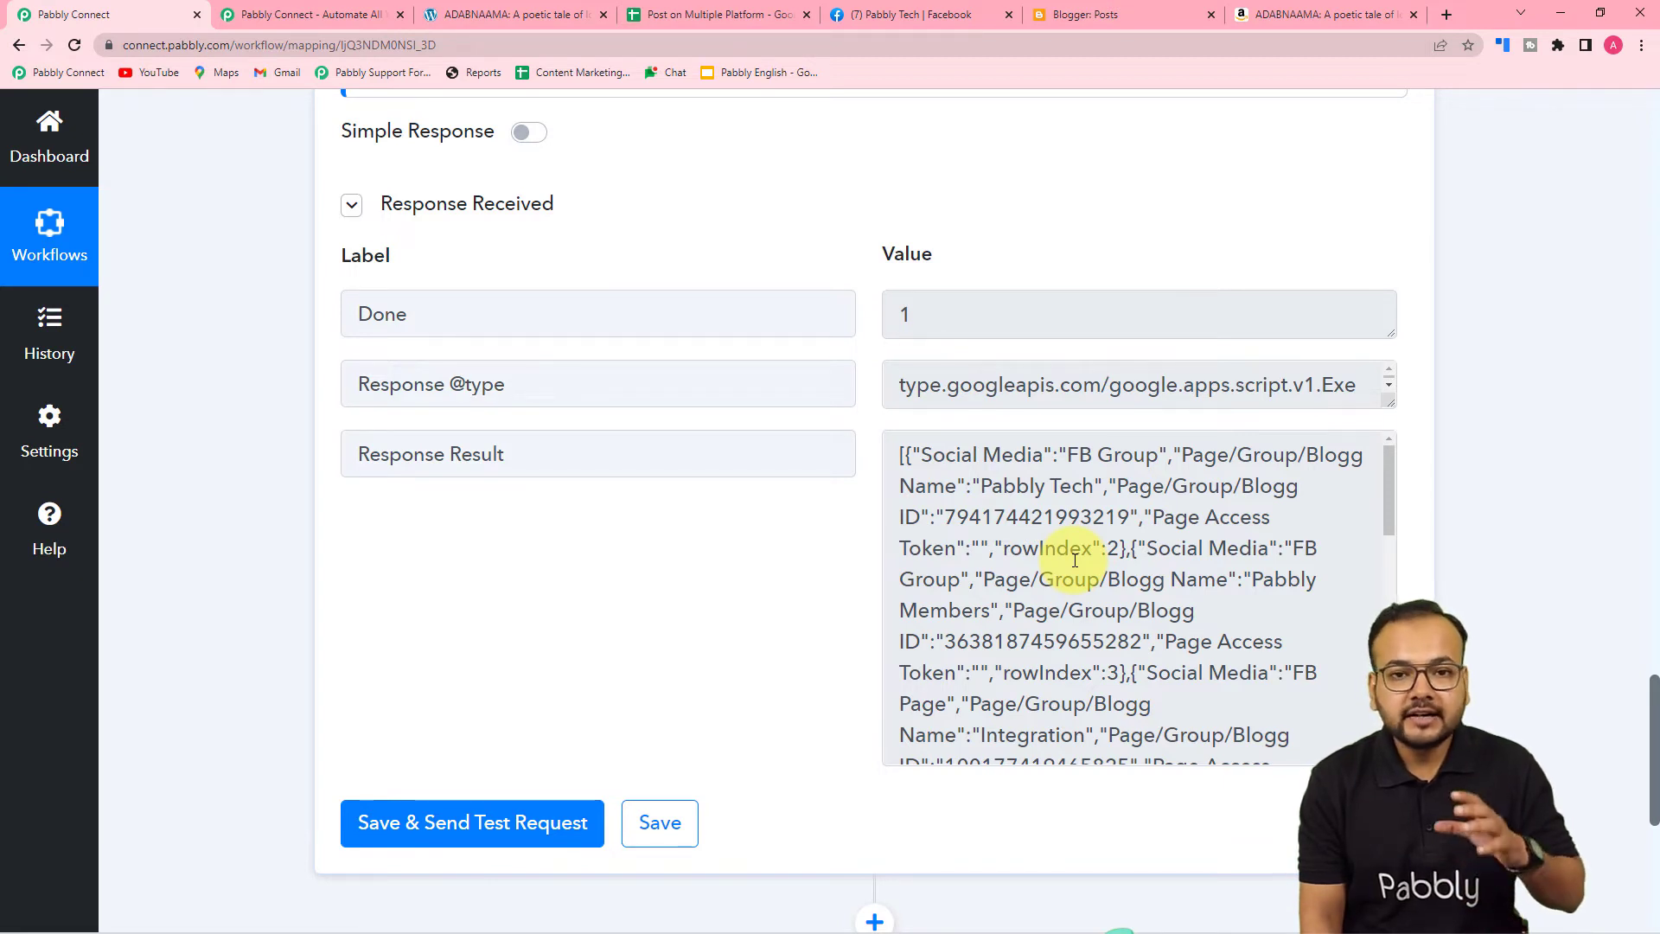
{"action": "scroll", "coordinate": [1075, 560], "scroll_direction": "down", "scroll_amount": 2}
{"action": "scroll", "coordinate": [1075, 560], "scroll_direction": "up", "scroll_amount": 2}
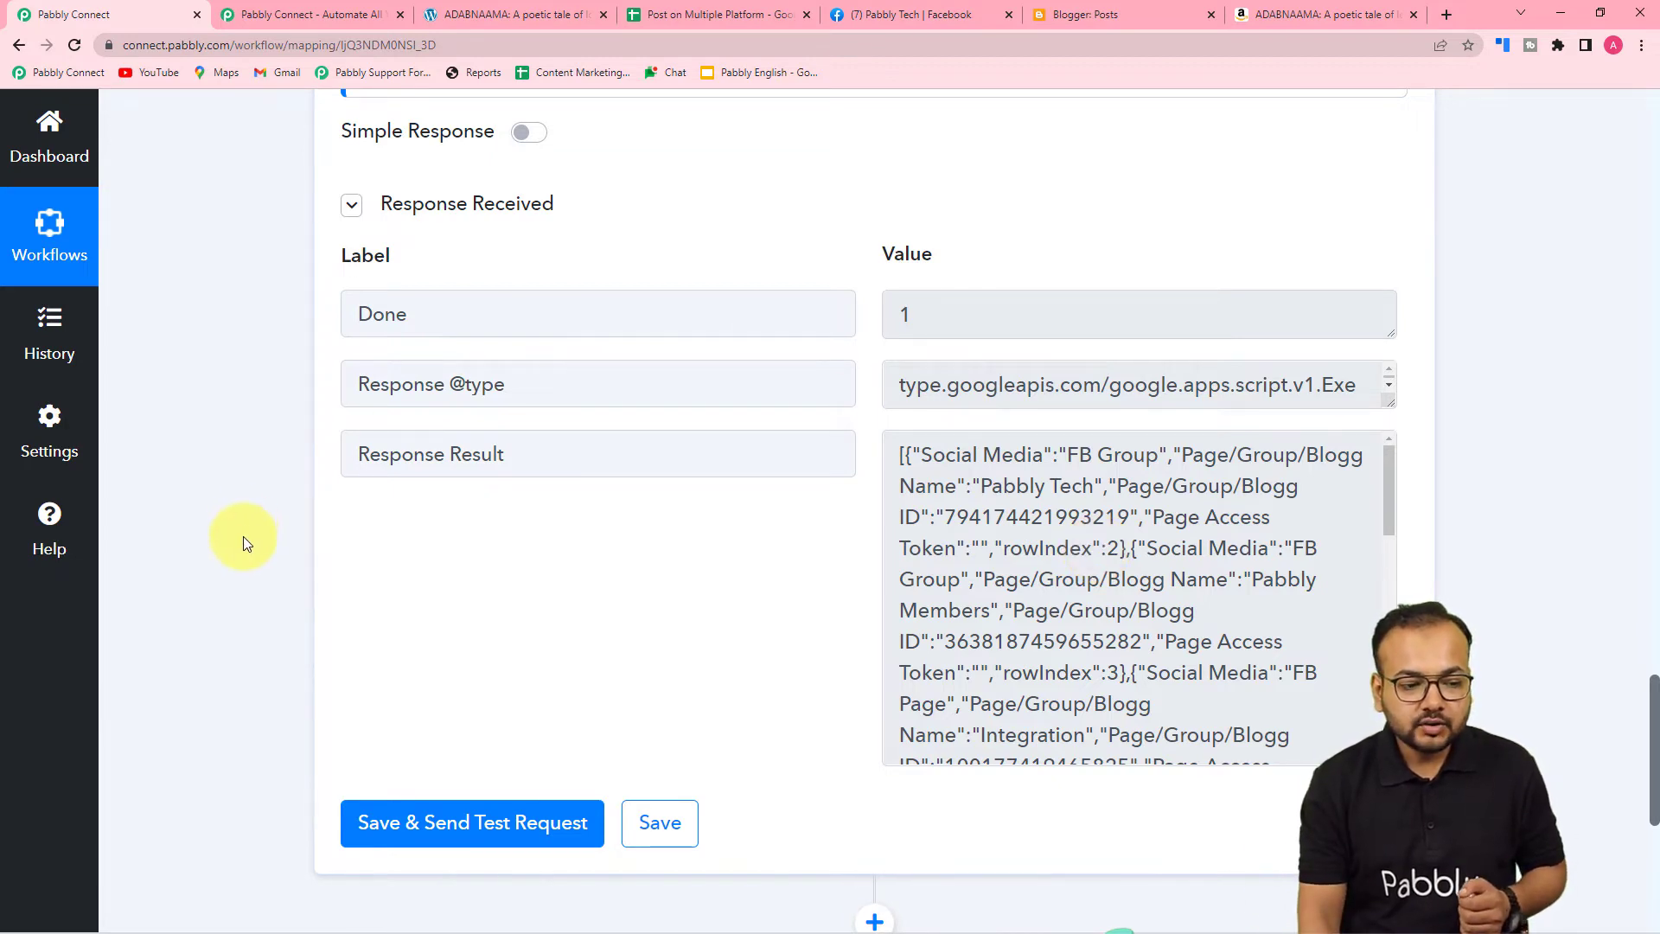
Add an Iterator by Pabbly action step after the Google Sheets step
{"action": "scroll", "coordinate": [245, 541], "scroll_direction": "down", "scroll_amount": 3}
{"action": "scroll", "coordinate": [345, 585], "scroll_direction": "down", "scroll_amount": 2}
{"action": "left_click", "coordinate": [874, 403]}
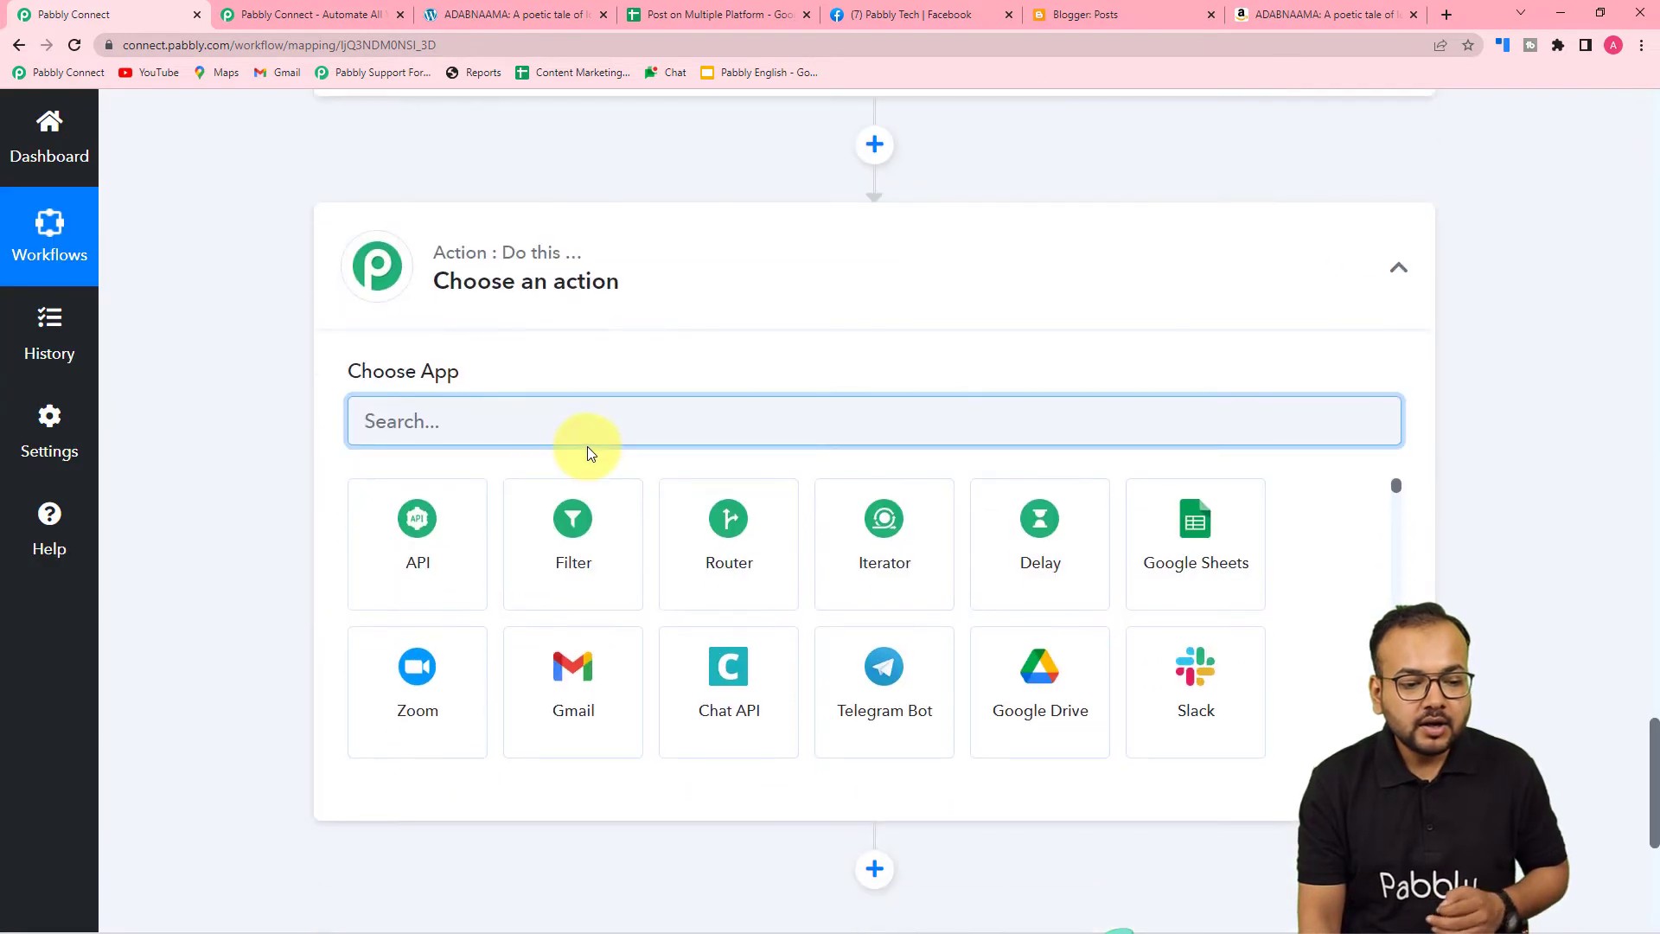
{"action": "left_click", "coordinate": [899, 578]}
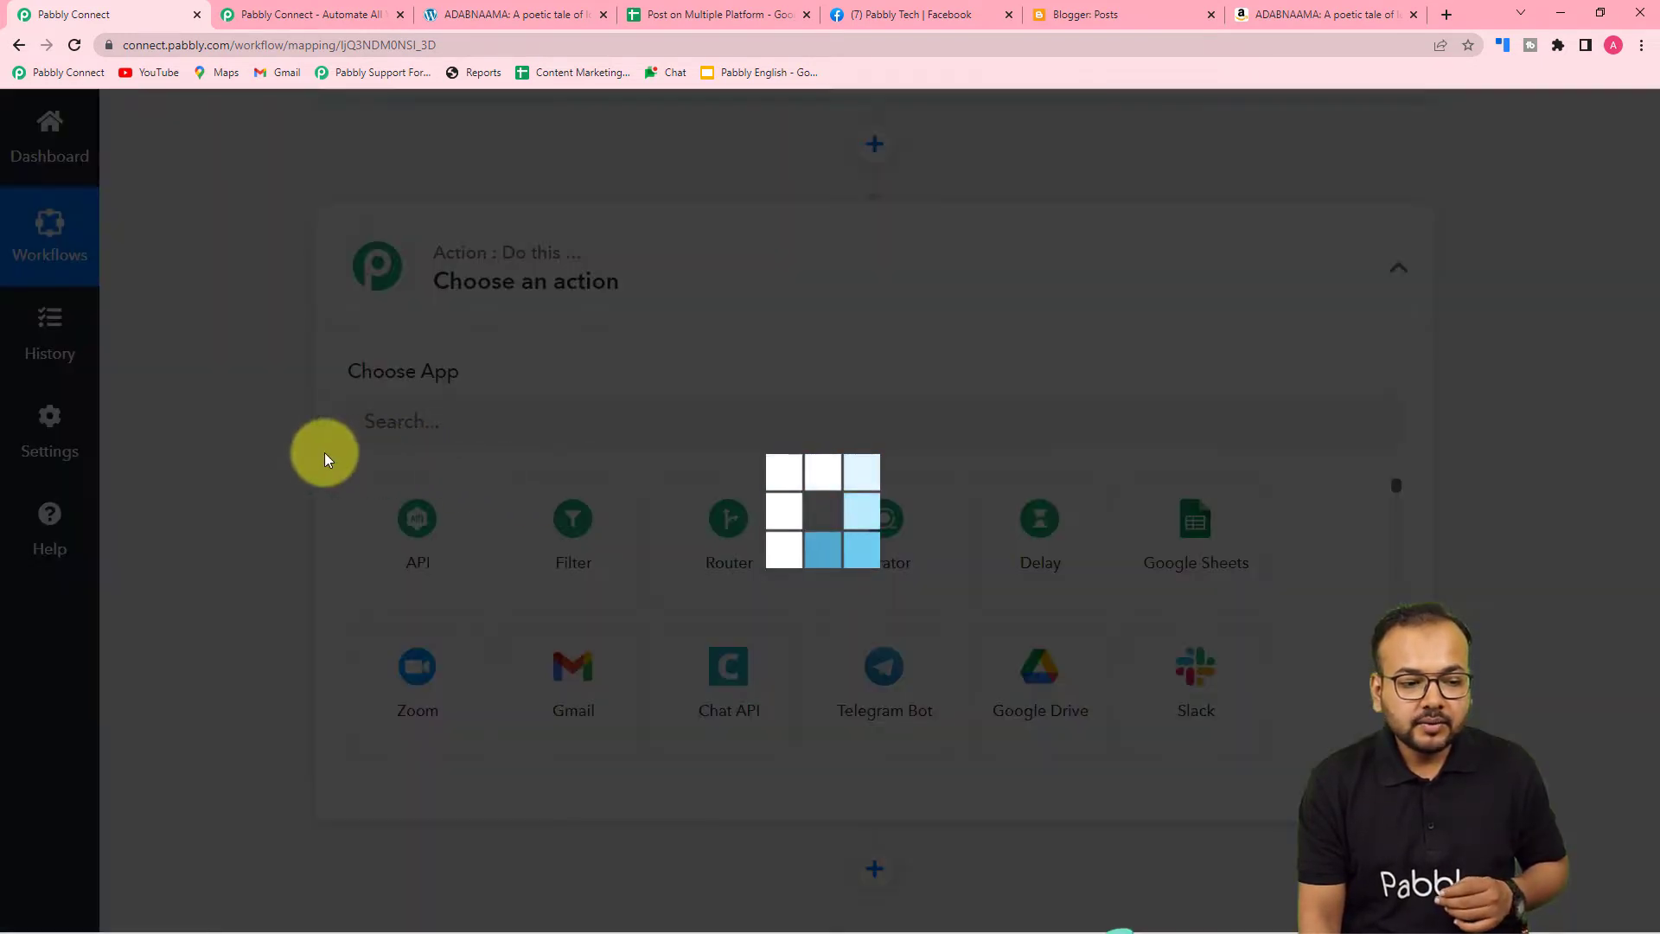
{"action": "scroll", "coordinate": [527, 433], "scroll_direction": "down", "scroll_amount": 2}
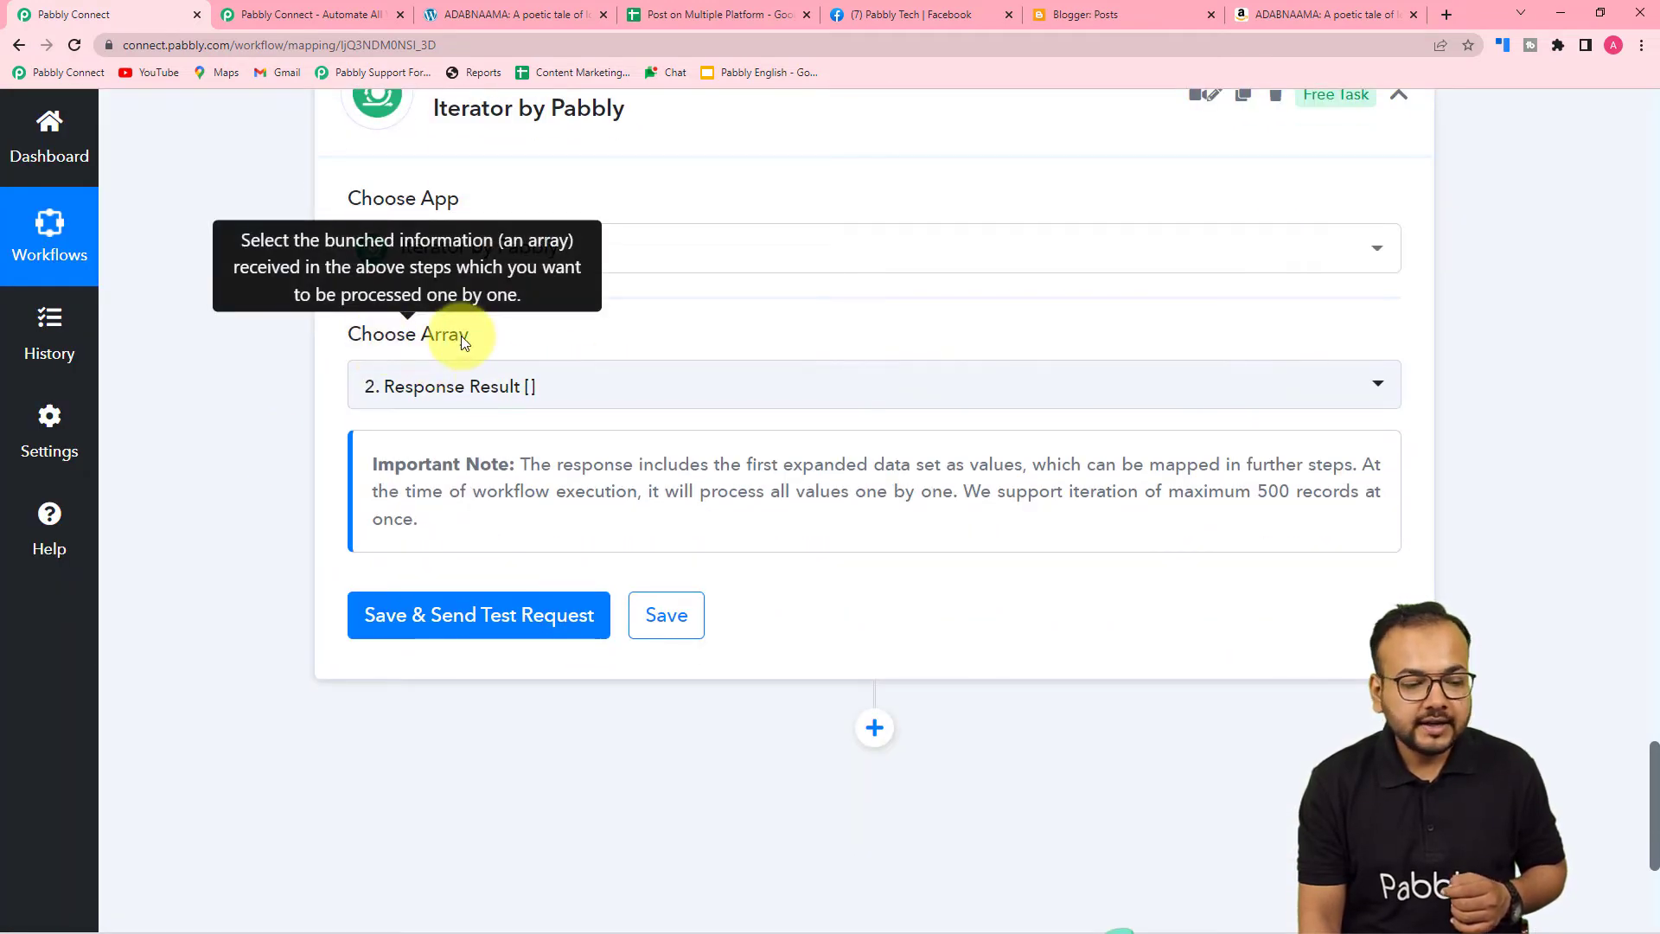
Choose 2. Response Result [] as the Iterator's array, then save the step and send a test request
{"action": "scroll", "coordinate": [554, 393], "scroll_direction": "up", "scroll_amount": 8}
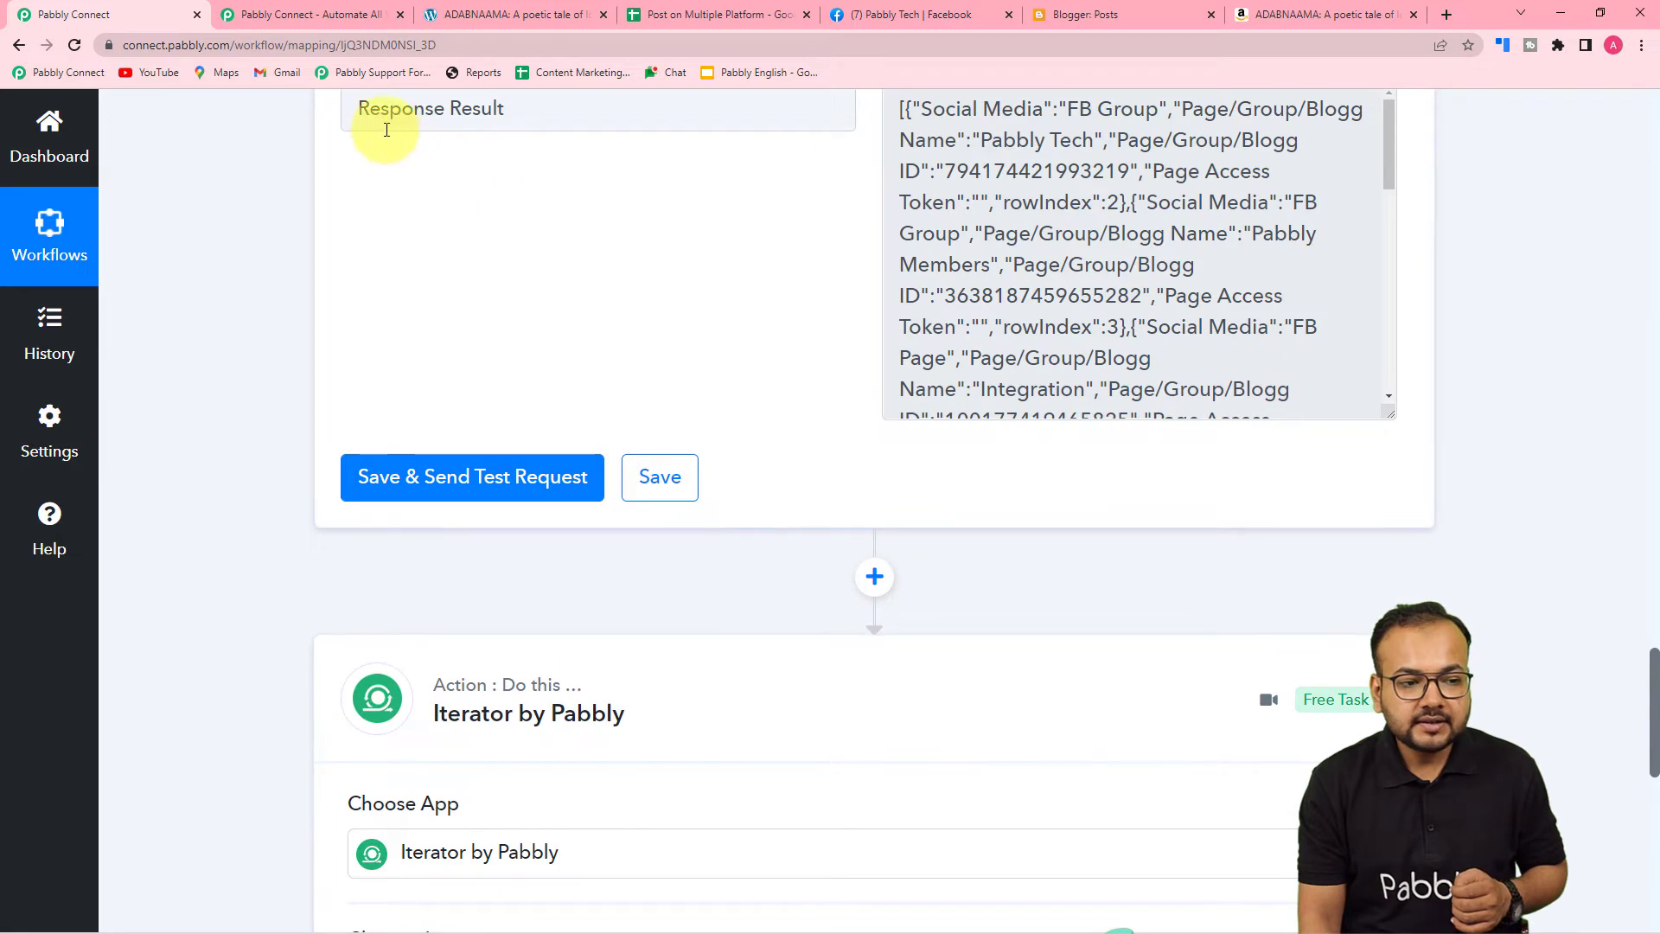
{"action": "scroll", "coordinate": [389, 190], "scroll_direction": "up", "scroll_amount": 3}
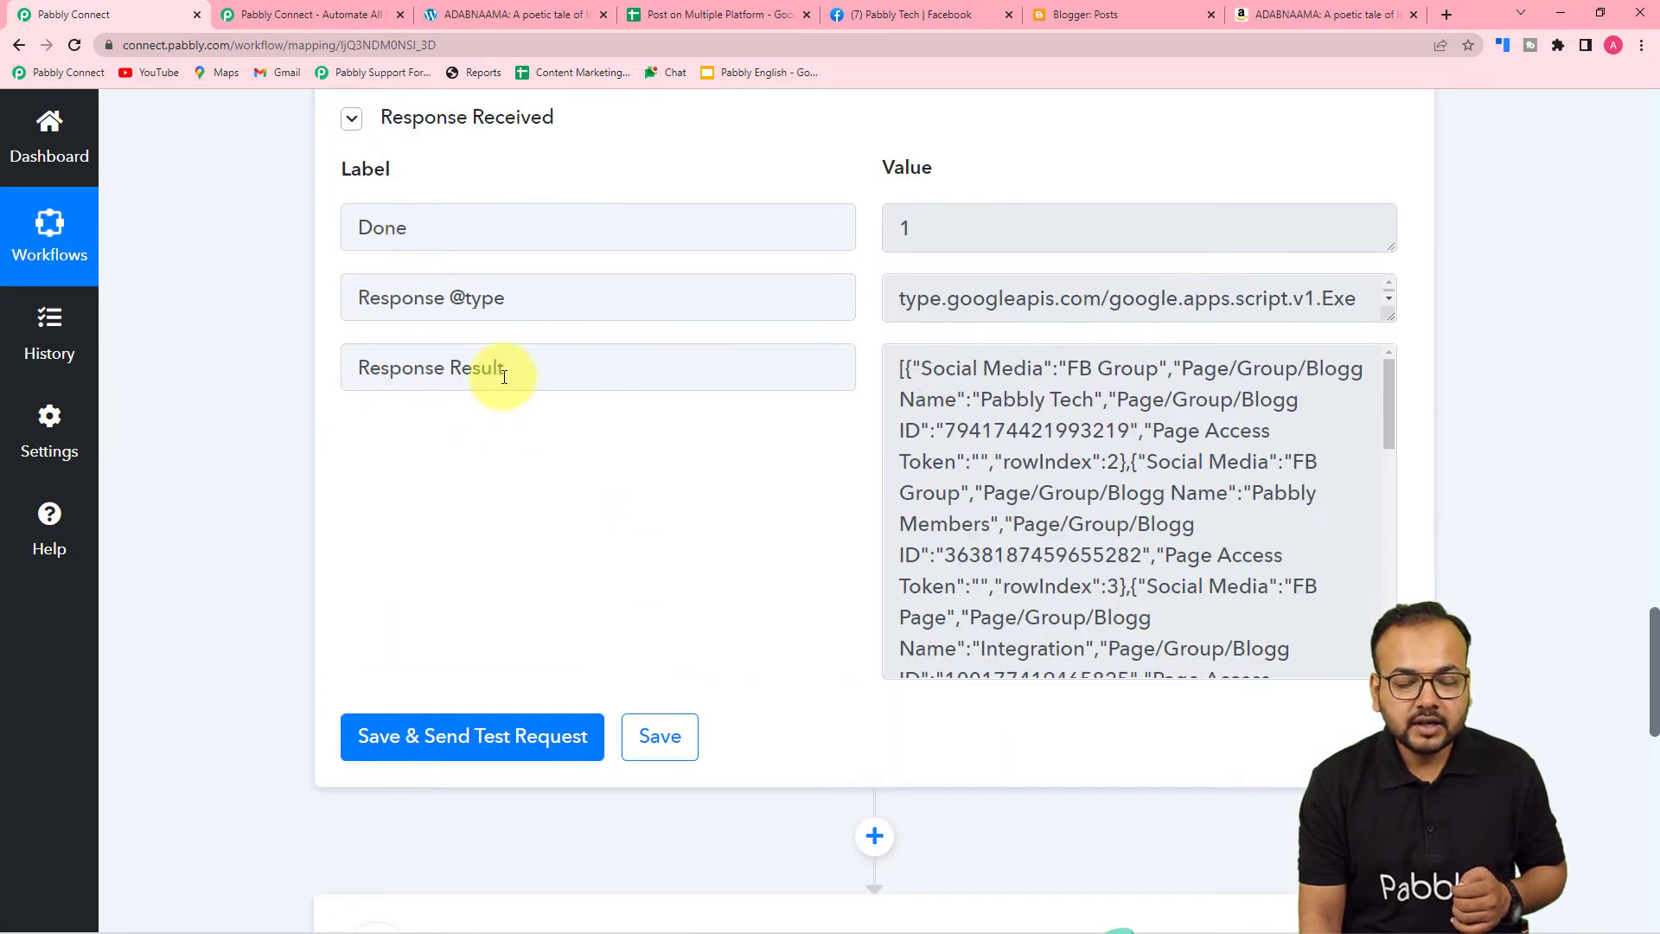
{"action": "scroll", "coordinate": [501, 418], "scroll_direction": "down", "scroll_amount": 12}
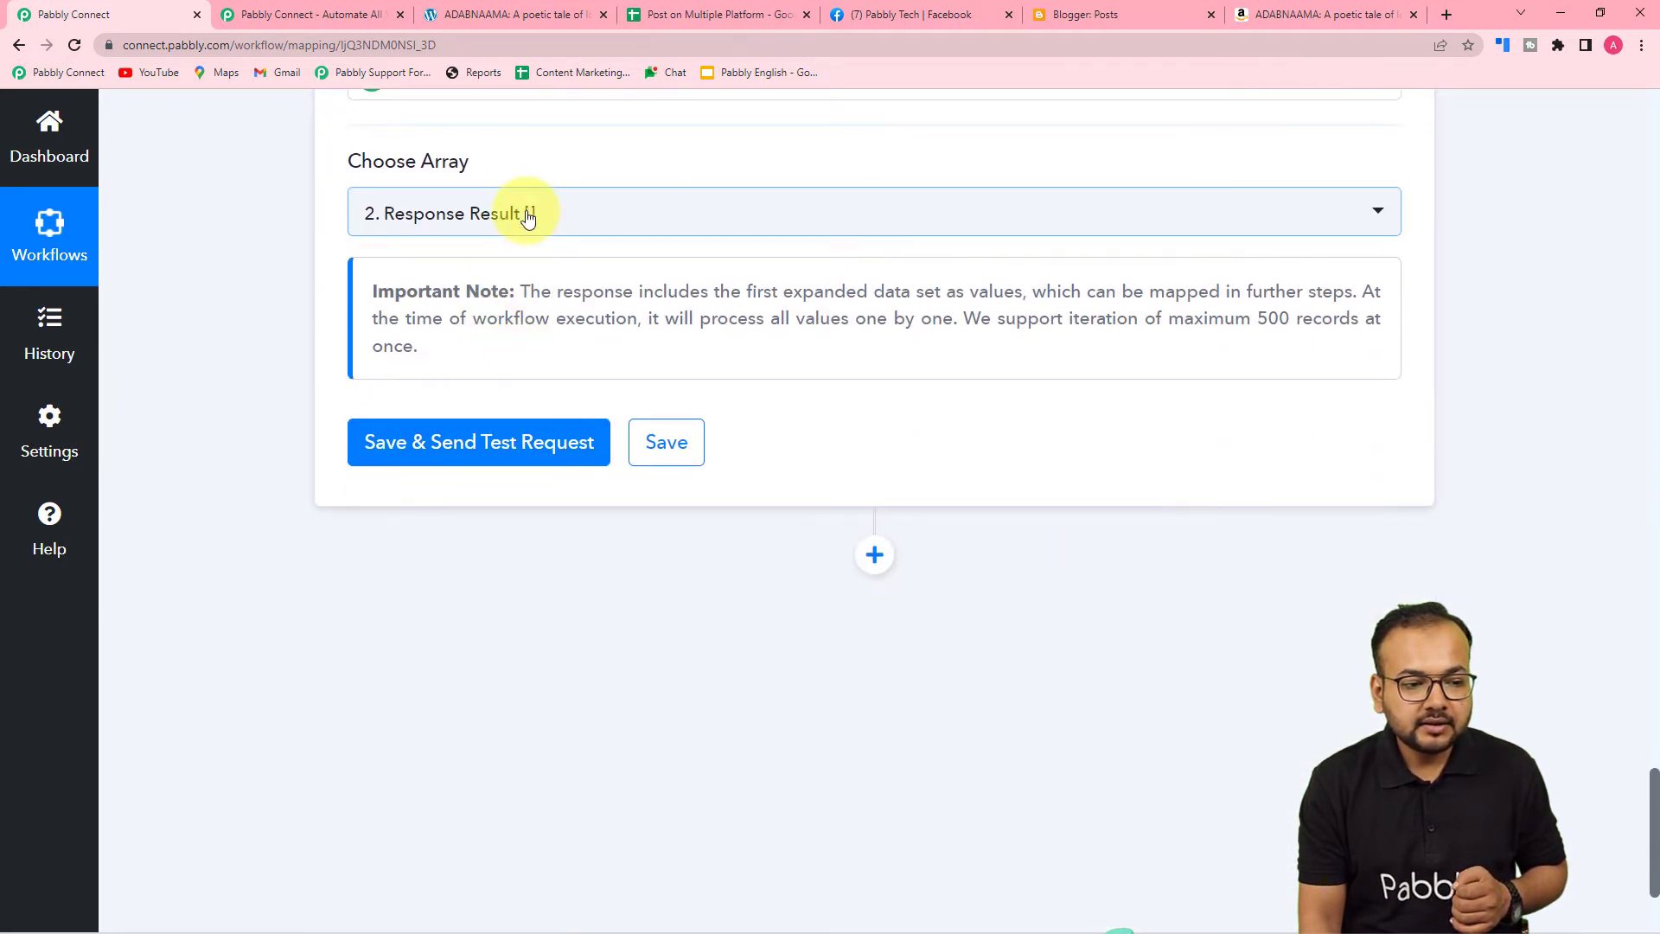
{"action": "left_click", "coordinate": [529, 218]}
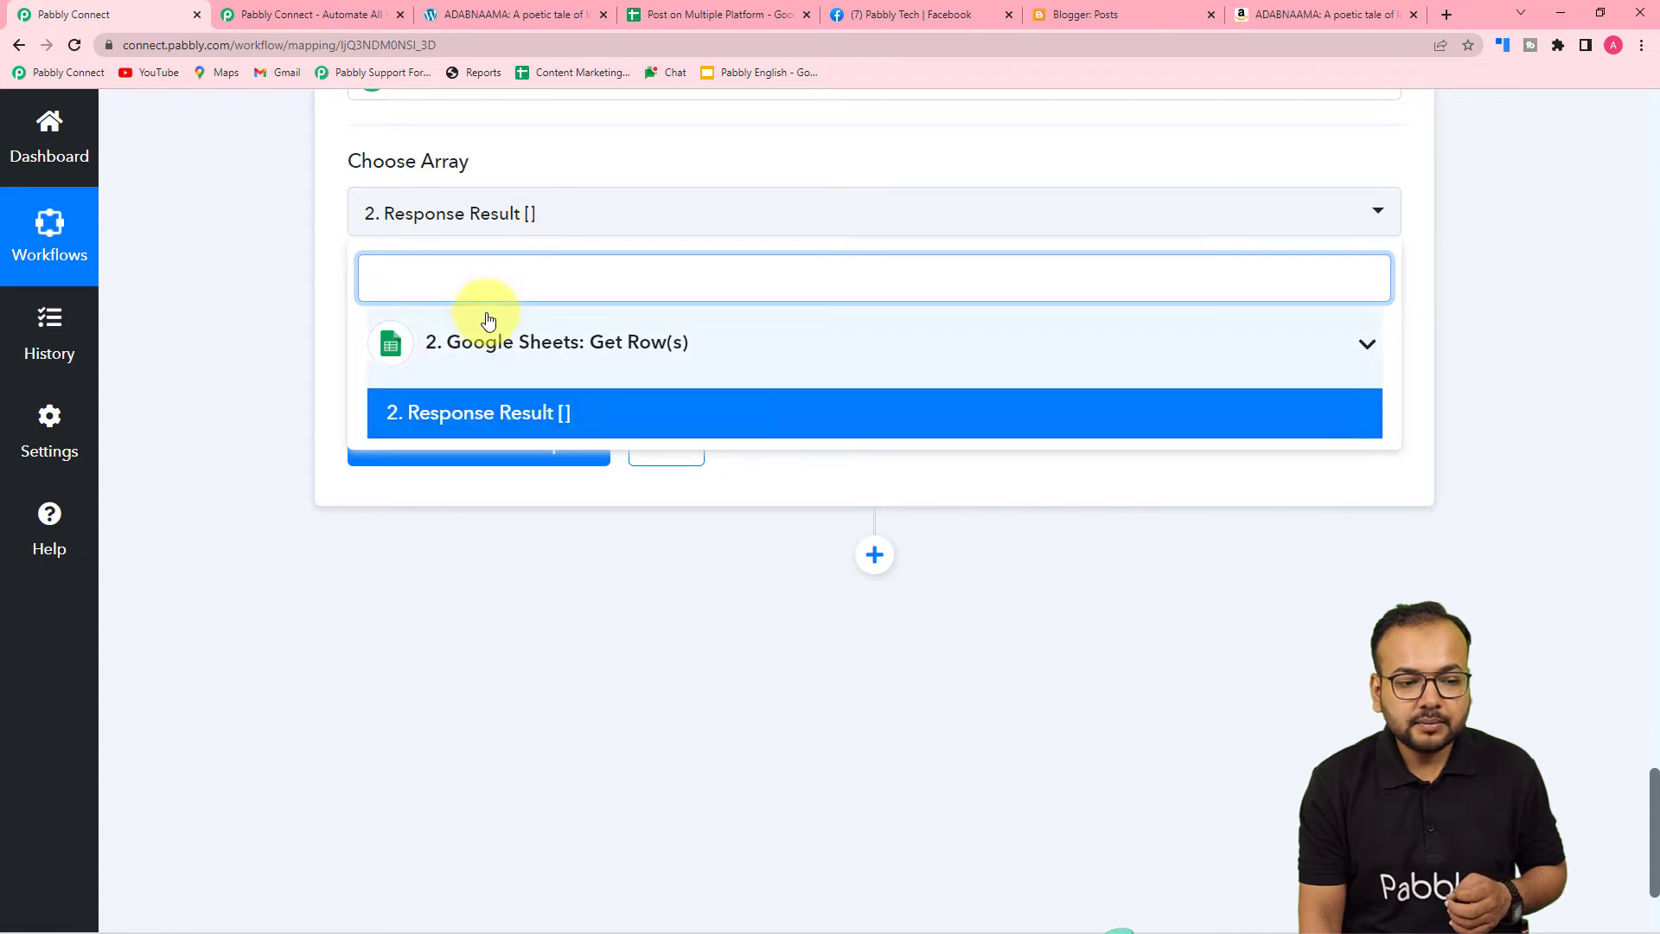
{"action": "left_click", "coordinate": [441, 415]}
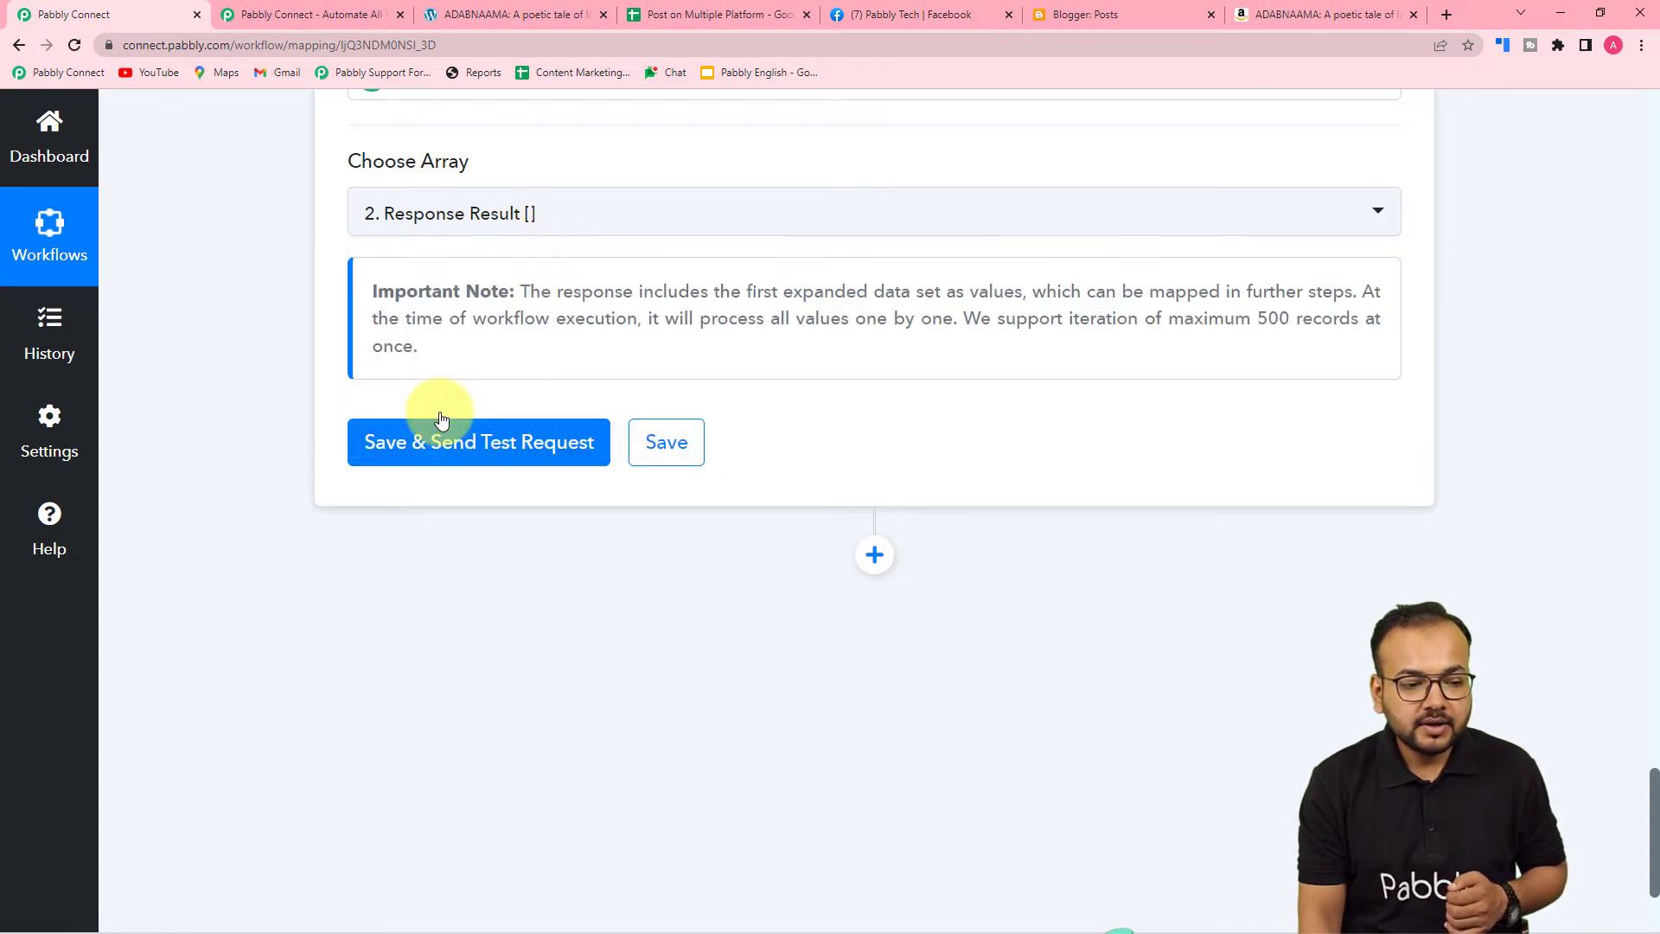
{"action": "scroll", "coordinate": [289, 274], "scroll_direction": "down", "scroll_amount": 2}
{"action": "left_click", "coordinate": [455, 268]}
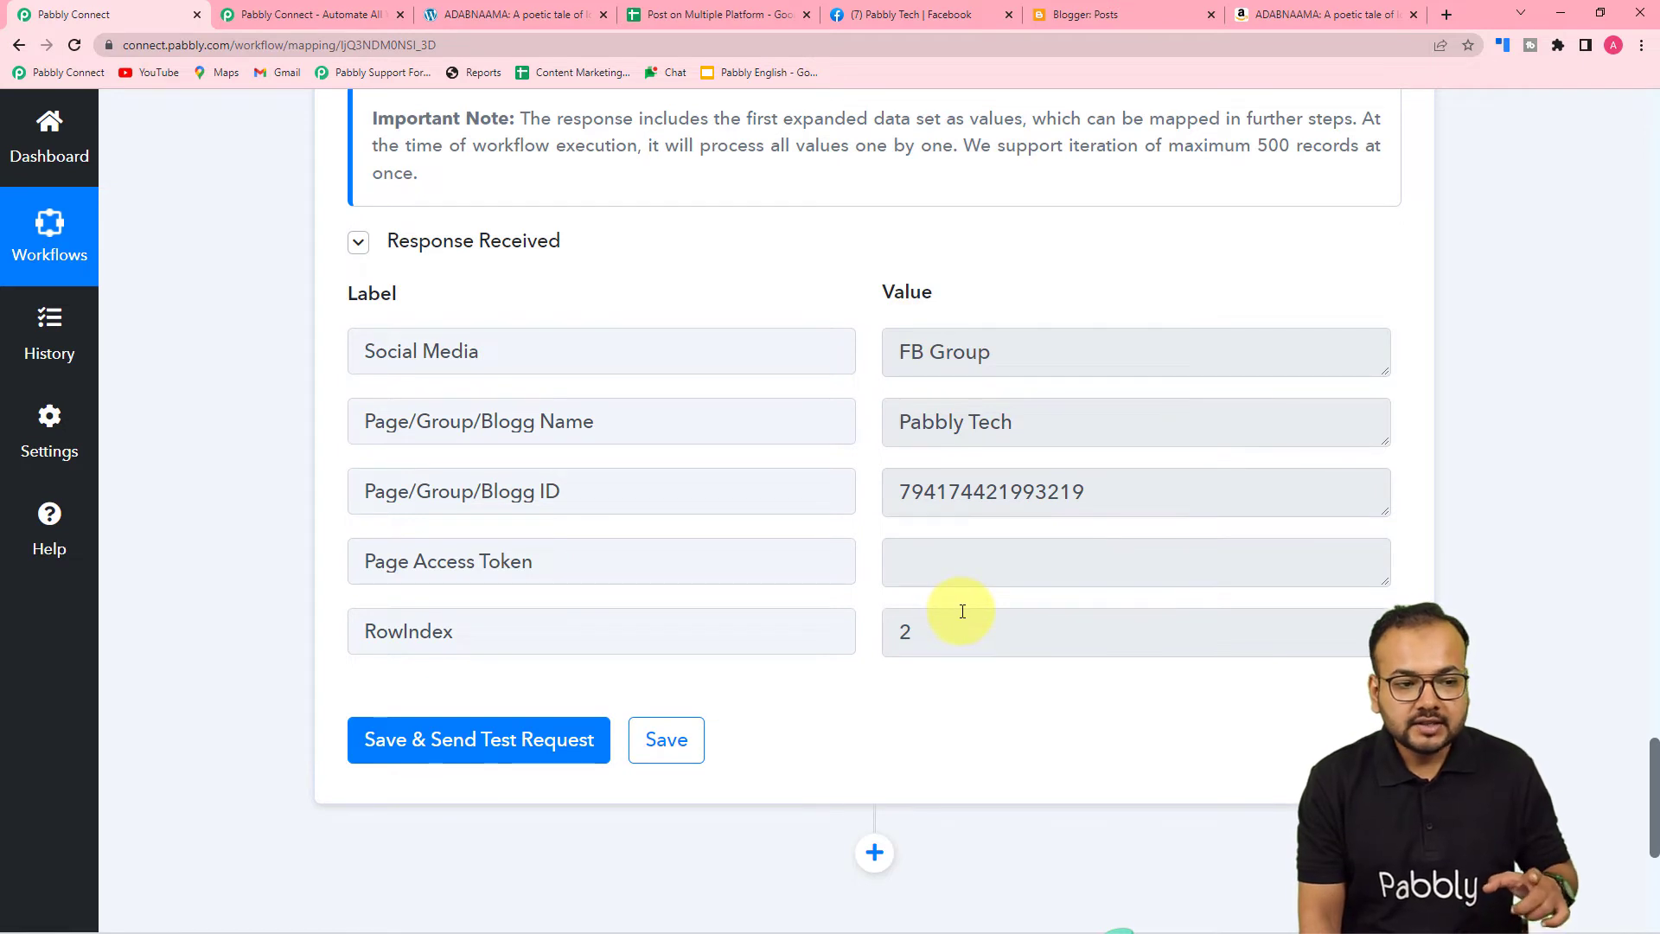
Review the Iterator's received response, and compare it with the platform rows in the Post on Multiple Platform spreadsheet
{"action": "scroll", "coordinate": [962, 611], "scroll_direction": "up", "scroll_amount": 6}
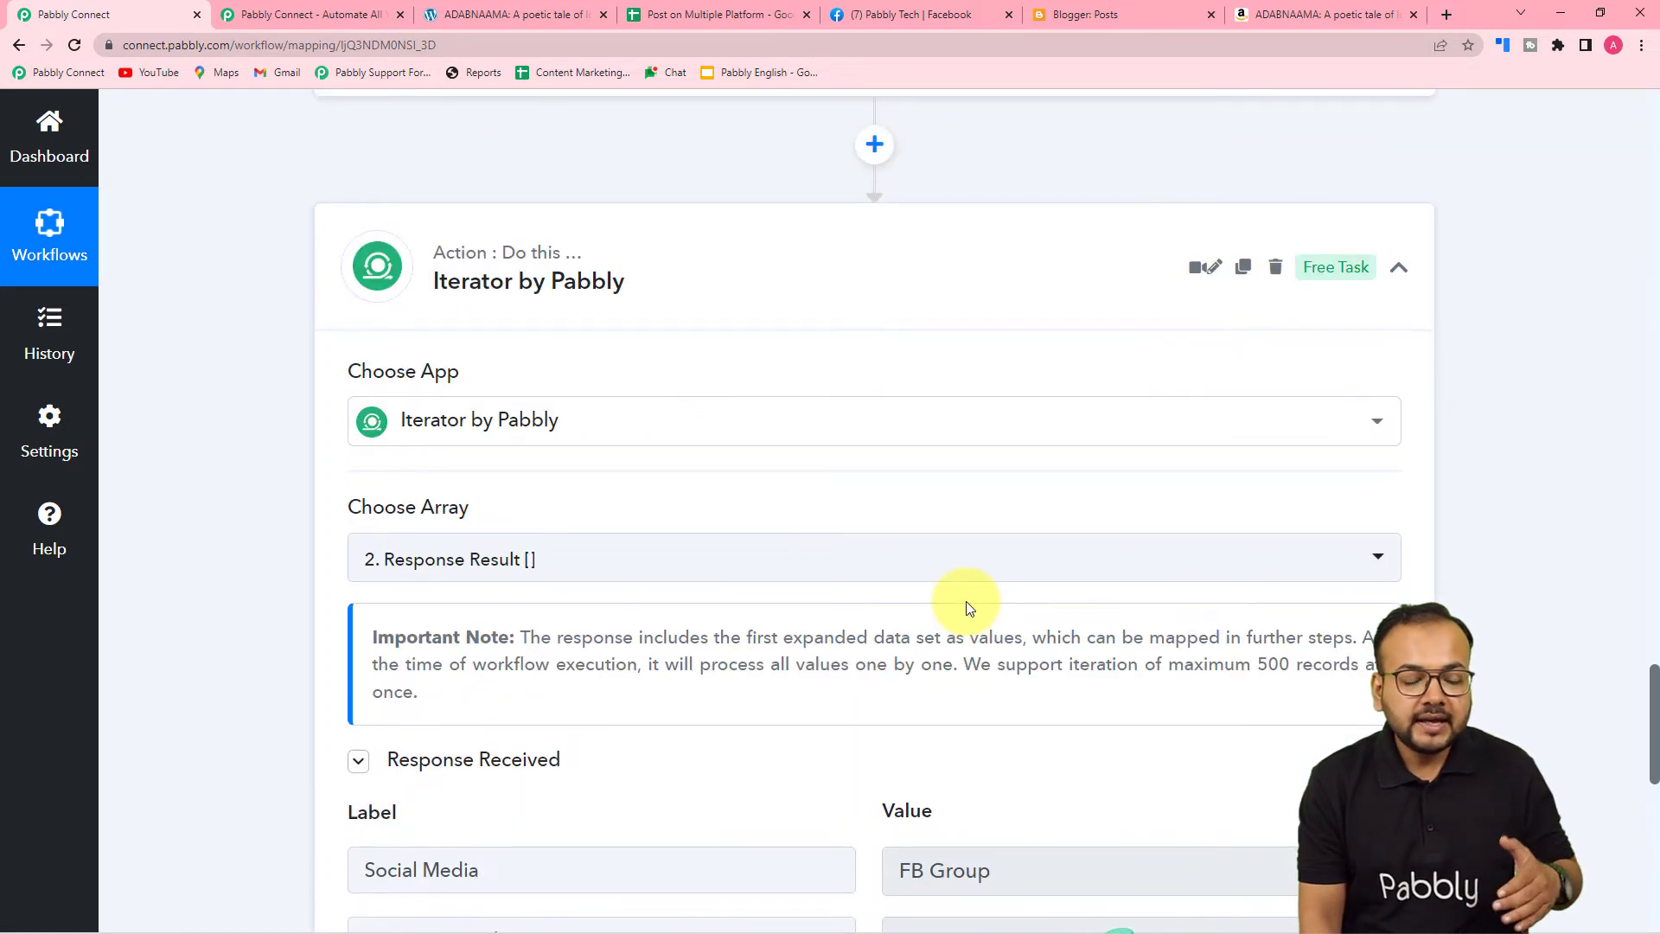
{"action": "scroll", "coordinate": [968, 607], "scroll_direction": "down", "scroll_amount": 1}
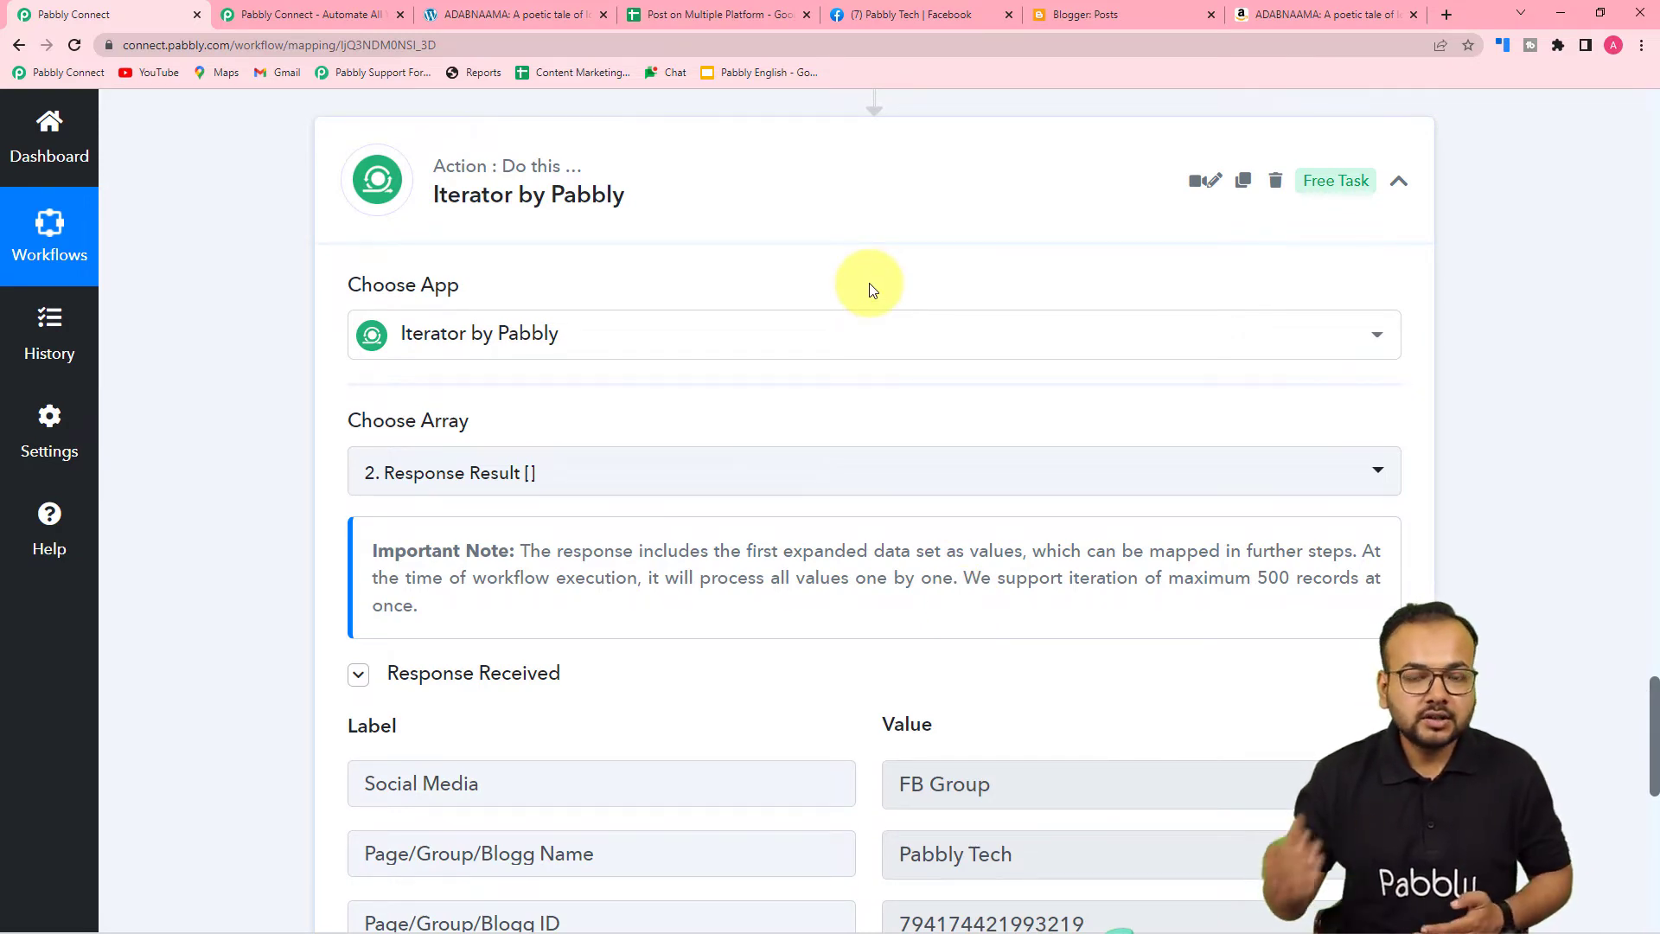
{"action": "scroll", "coordinate": [871, 290], "scroll_direction": "down", "scroll_amount": 6}
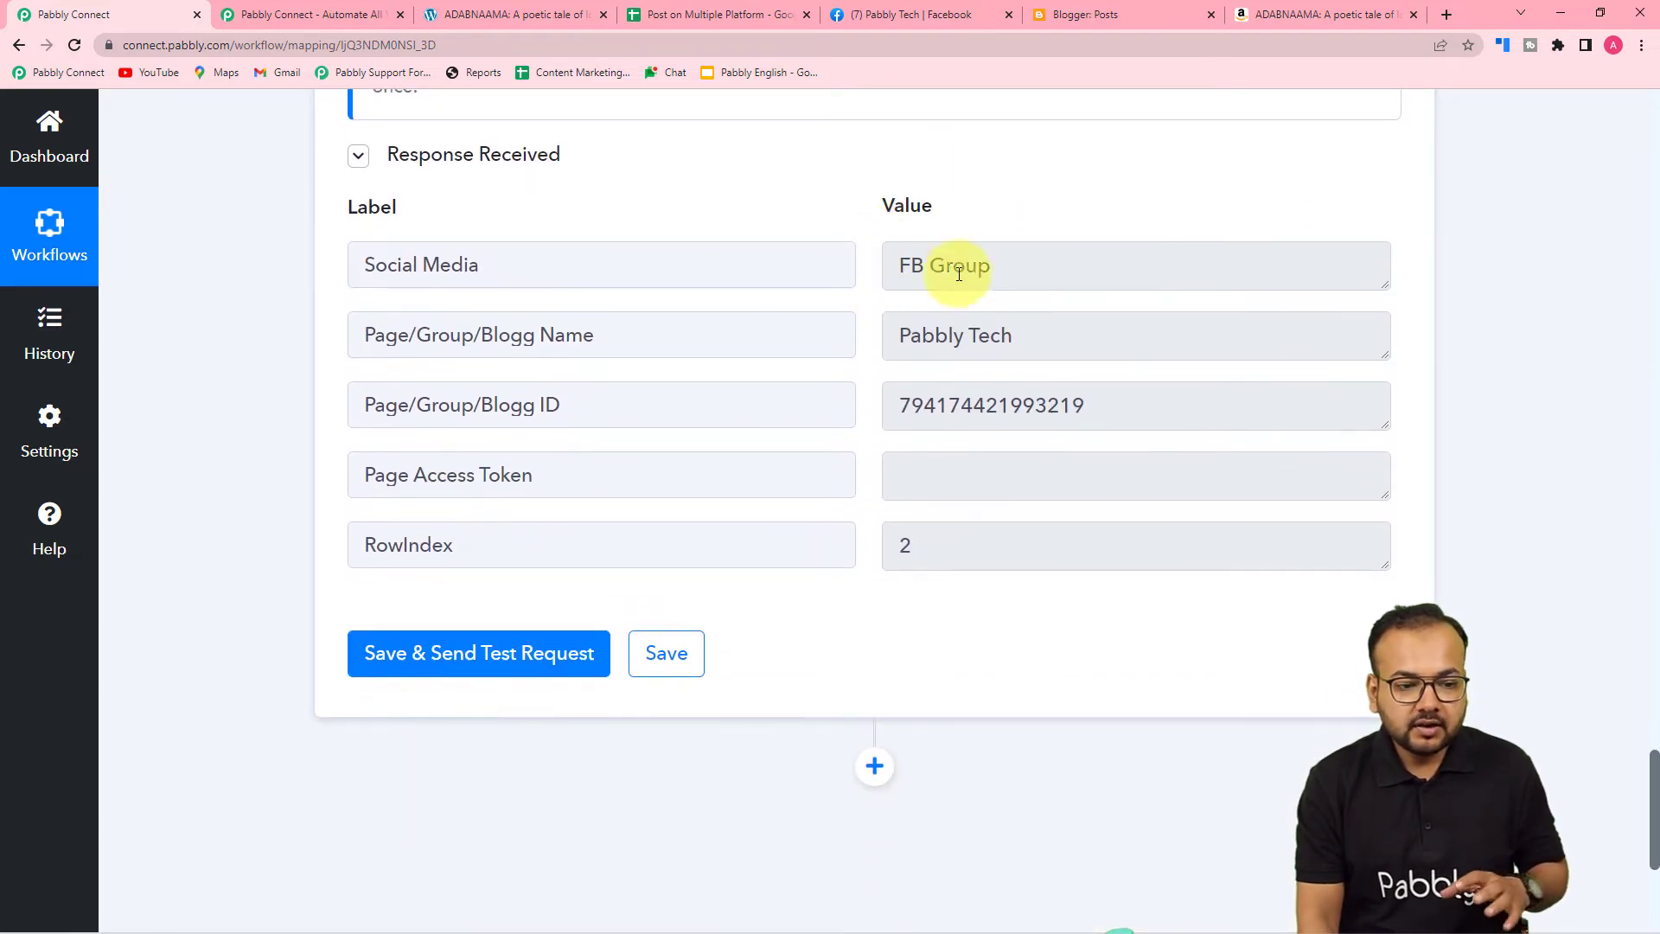
{"action": "scroll", "coordinate": [256, 259], "scroll_direction": "down", "scroll_amount": 5}
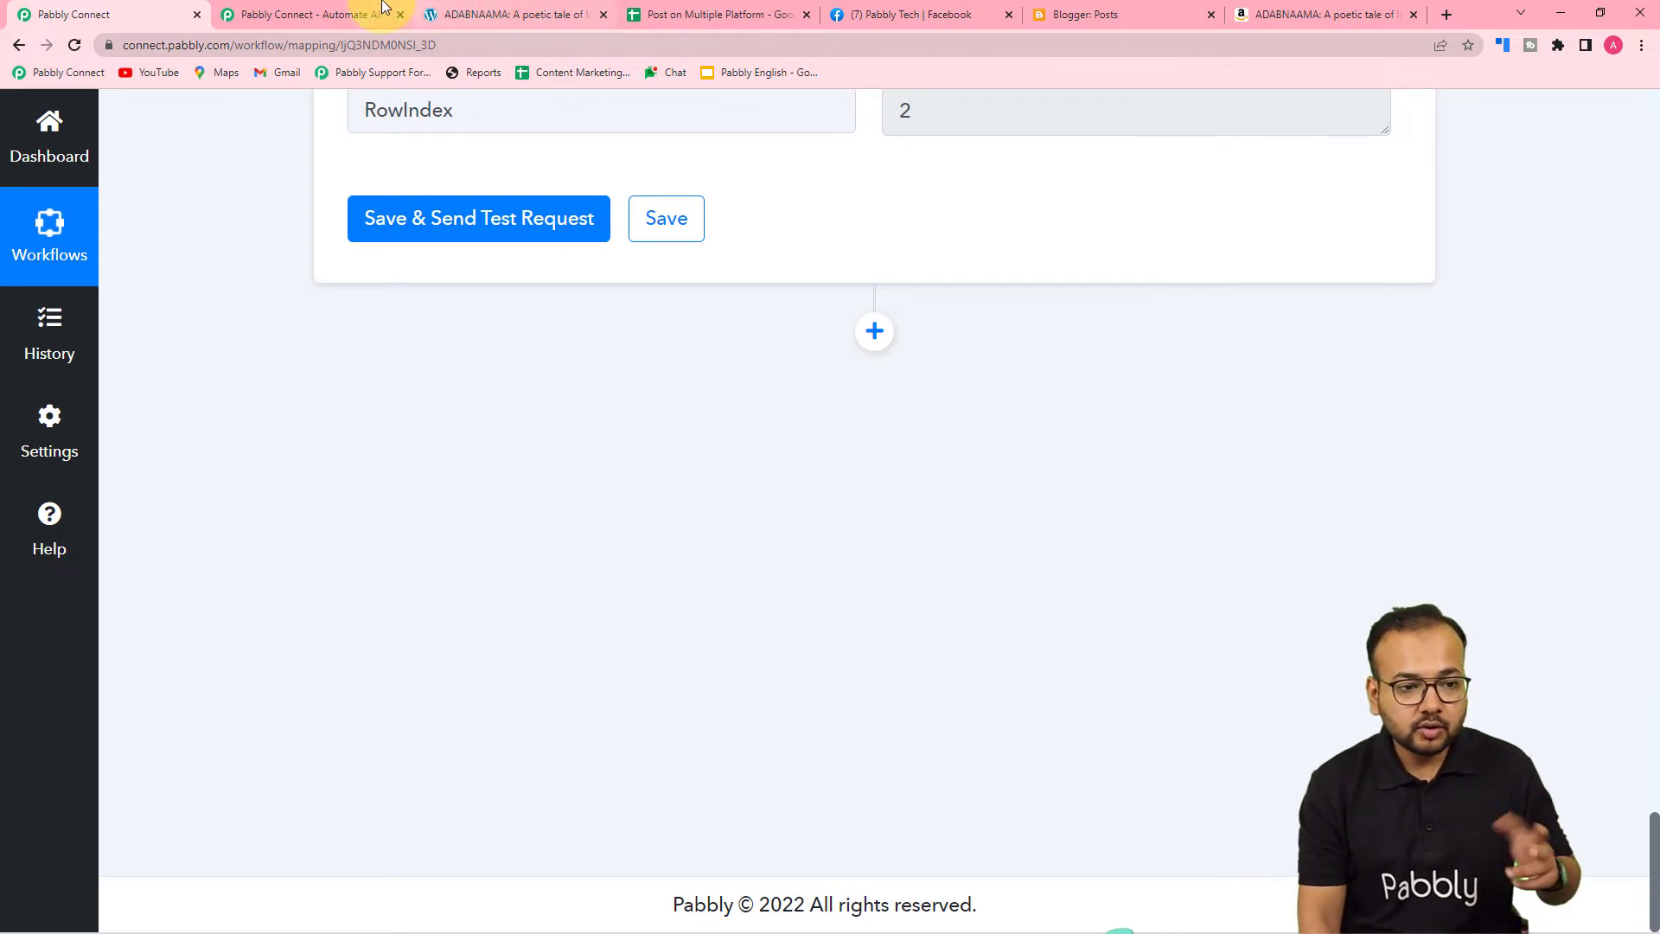
{"action": "left_click", "coordinate": [661, 14]}
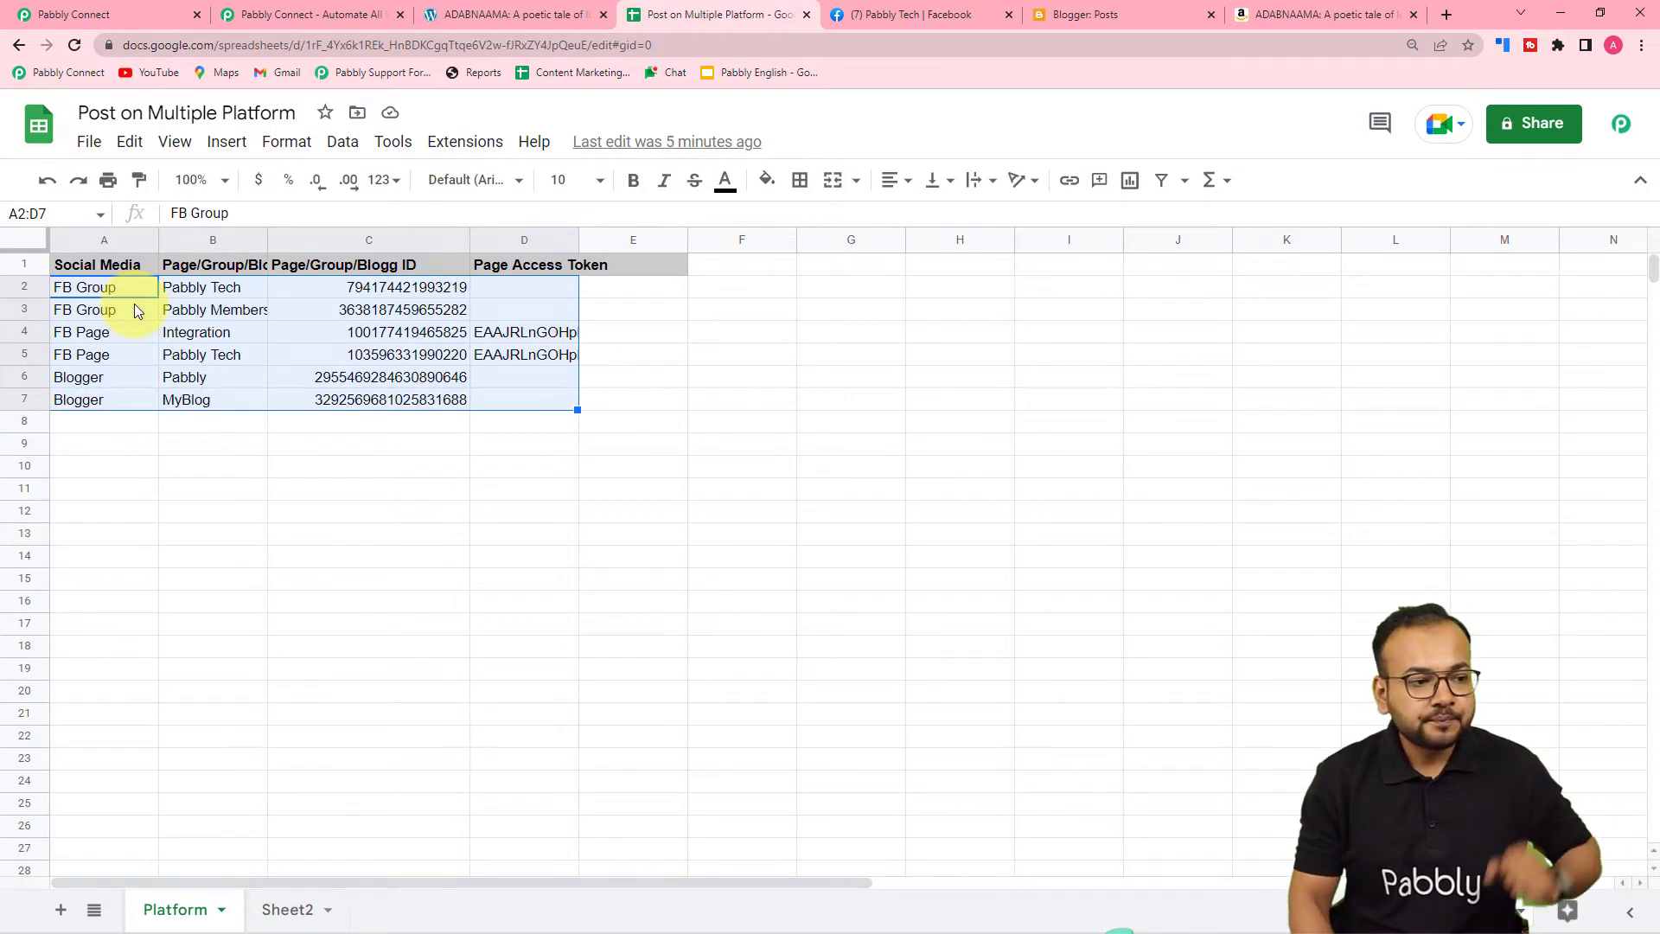
Switch back to Pabbly Connect, add a Router by Pabbly step after the Iterator and add a third route to it
{"action": "left_click", "coordinate": [130, 14]}
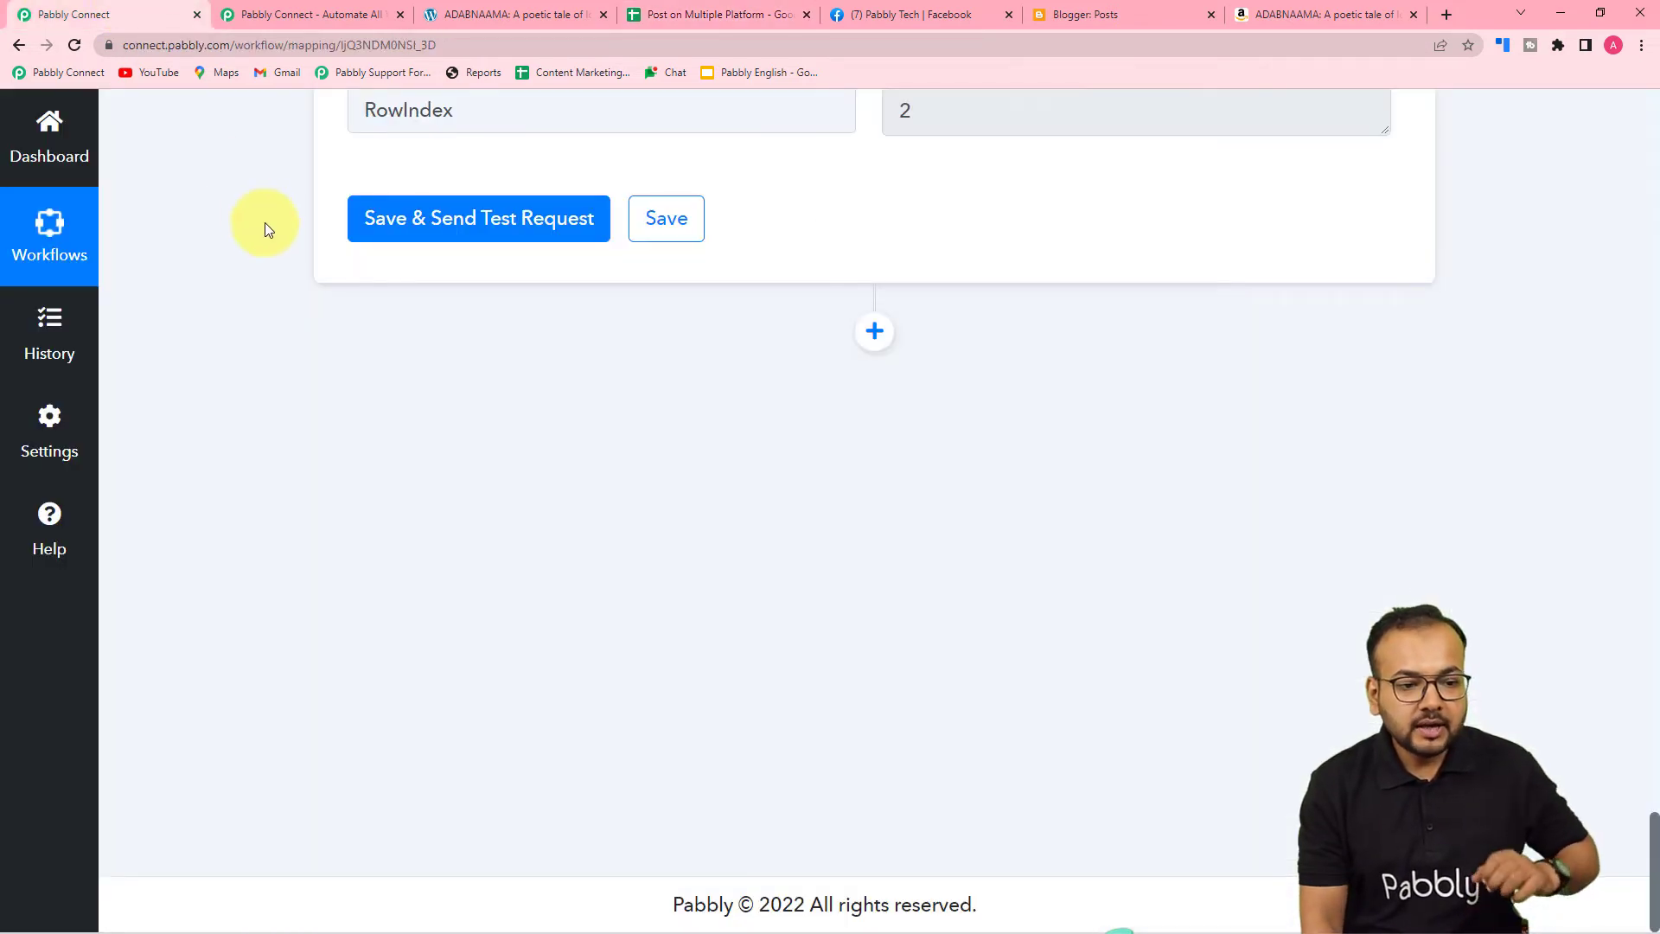
{"action": "left_click", "coordinate": [874, 344]}
{"action": "scroll", "coordinate": [370, 366], "scroll_direction": "down", "scroll_amount": 5}
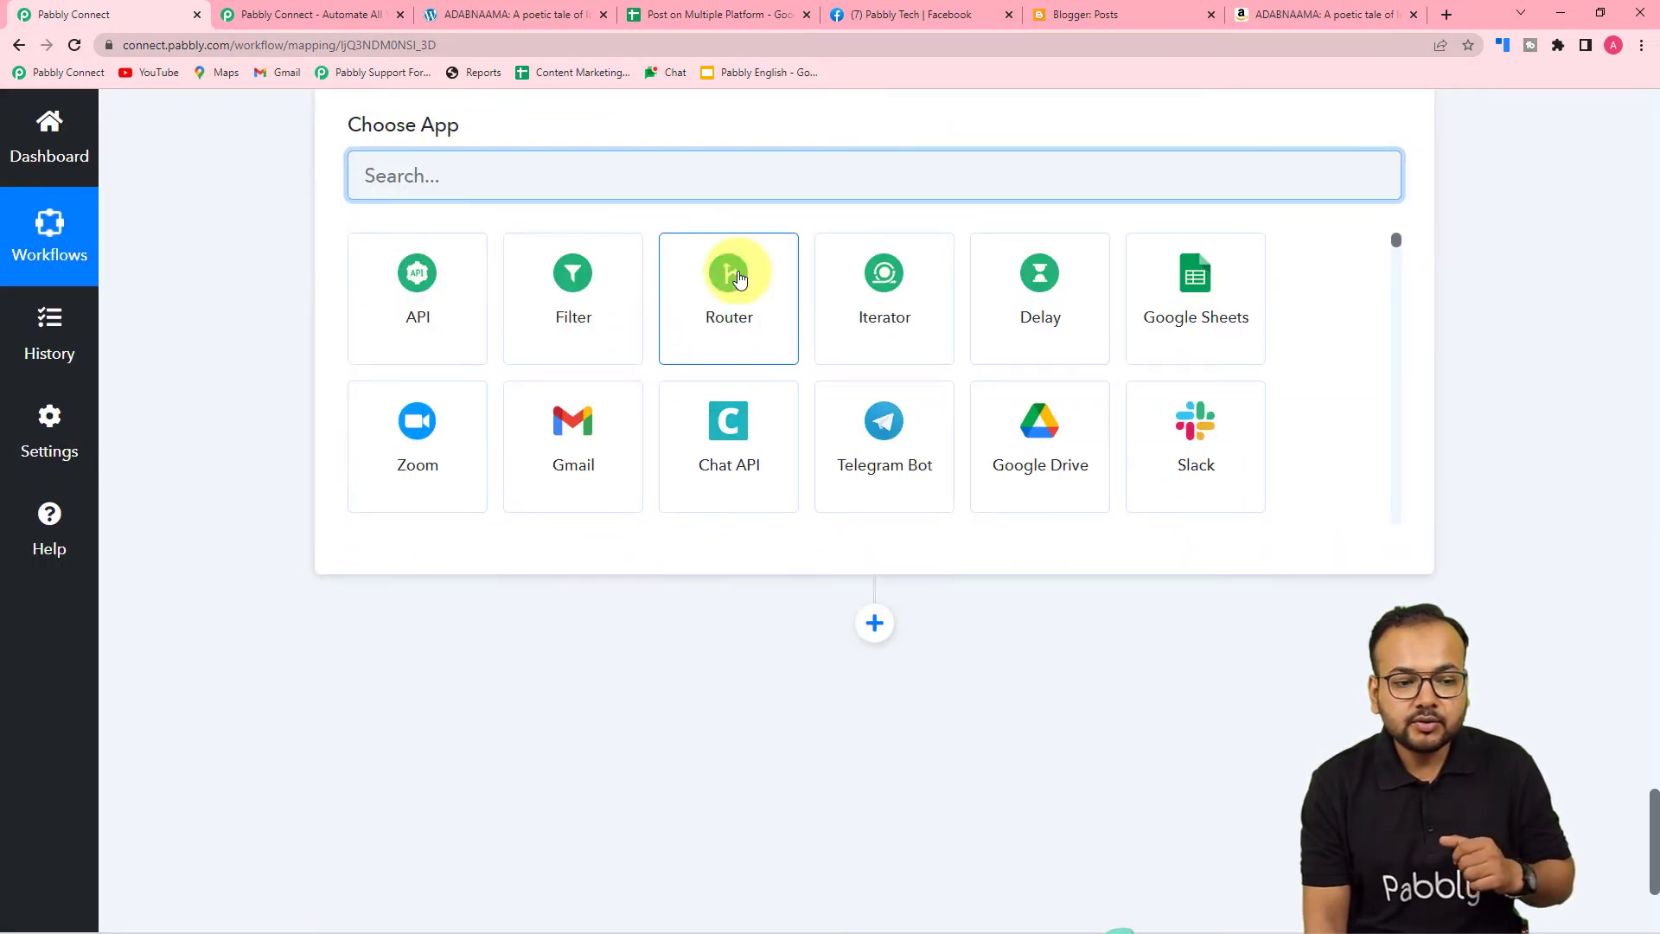
{"action": "left_click", "coordinate": [736, 334]}
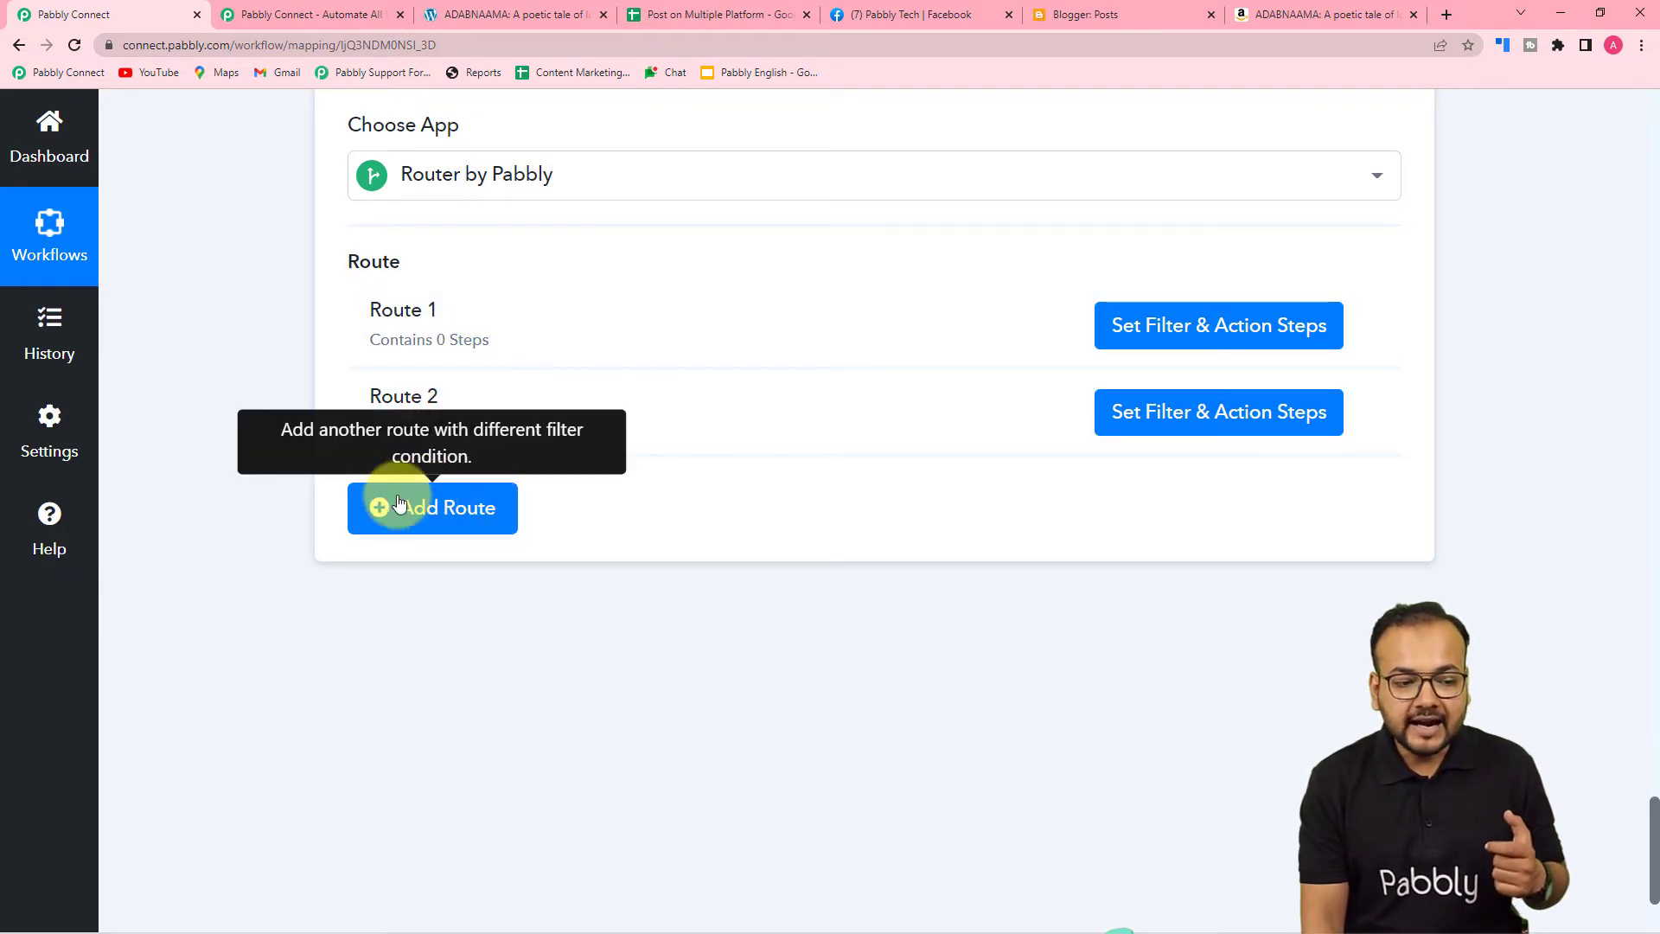
{"action": "left_click", "coordinate": [436, 516]}
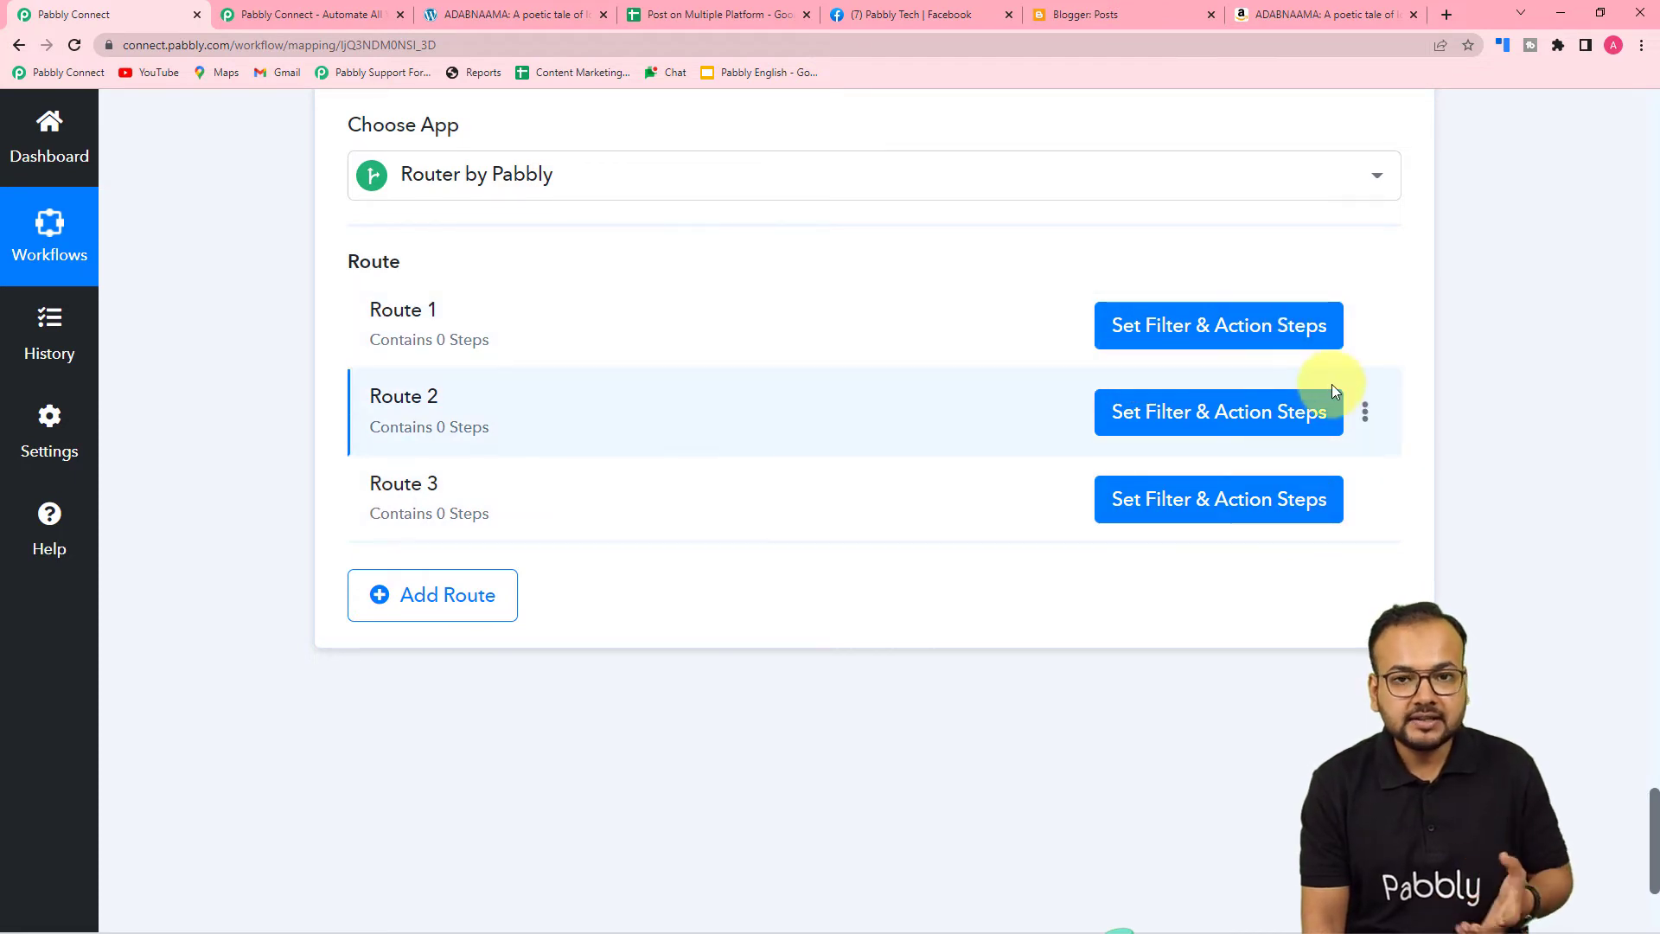
Rename the router's three routes as Facebook Groups, Facebook Pages and Blogger Blogs
{"action": "mouse_move", "coordinate": [1365, 332]}
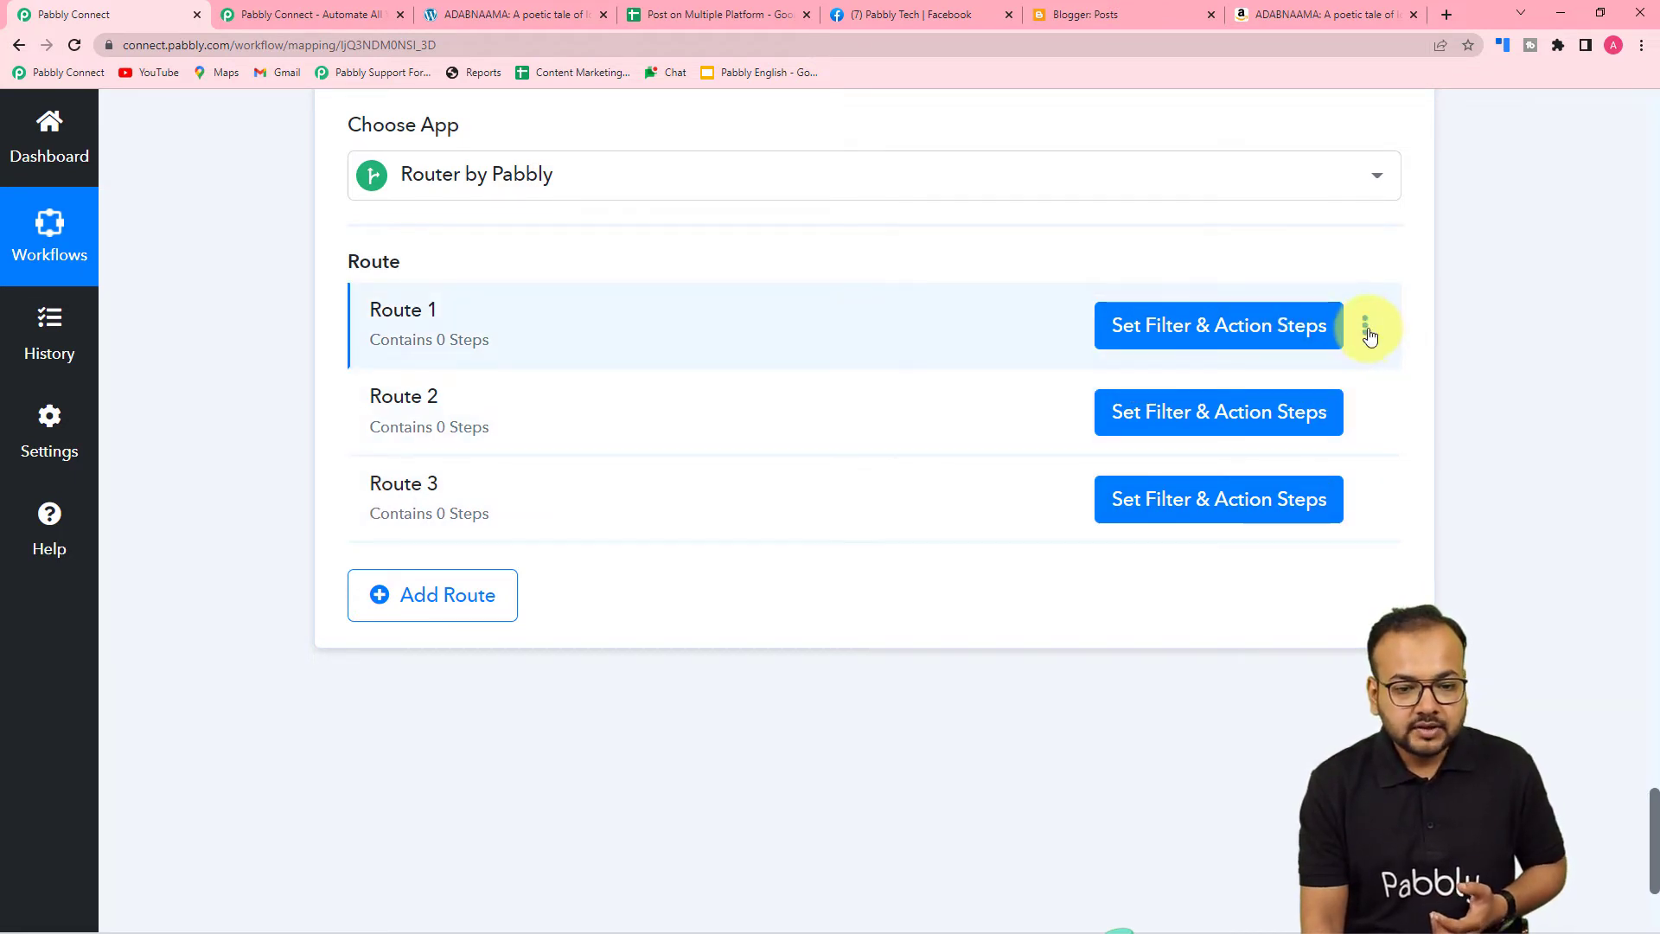
{"action": "left_click", "coordinate": [1365, 325]}
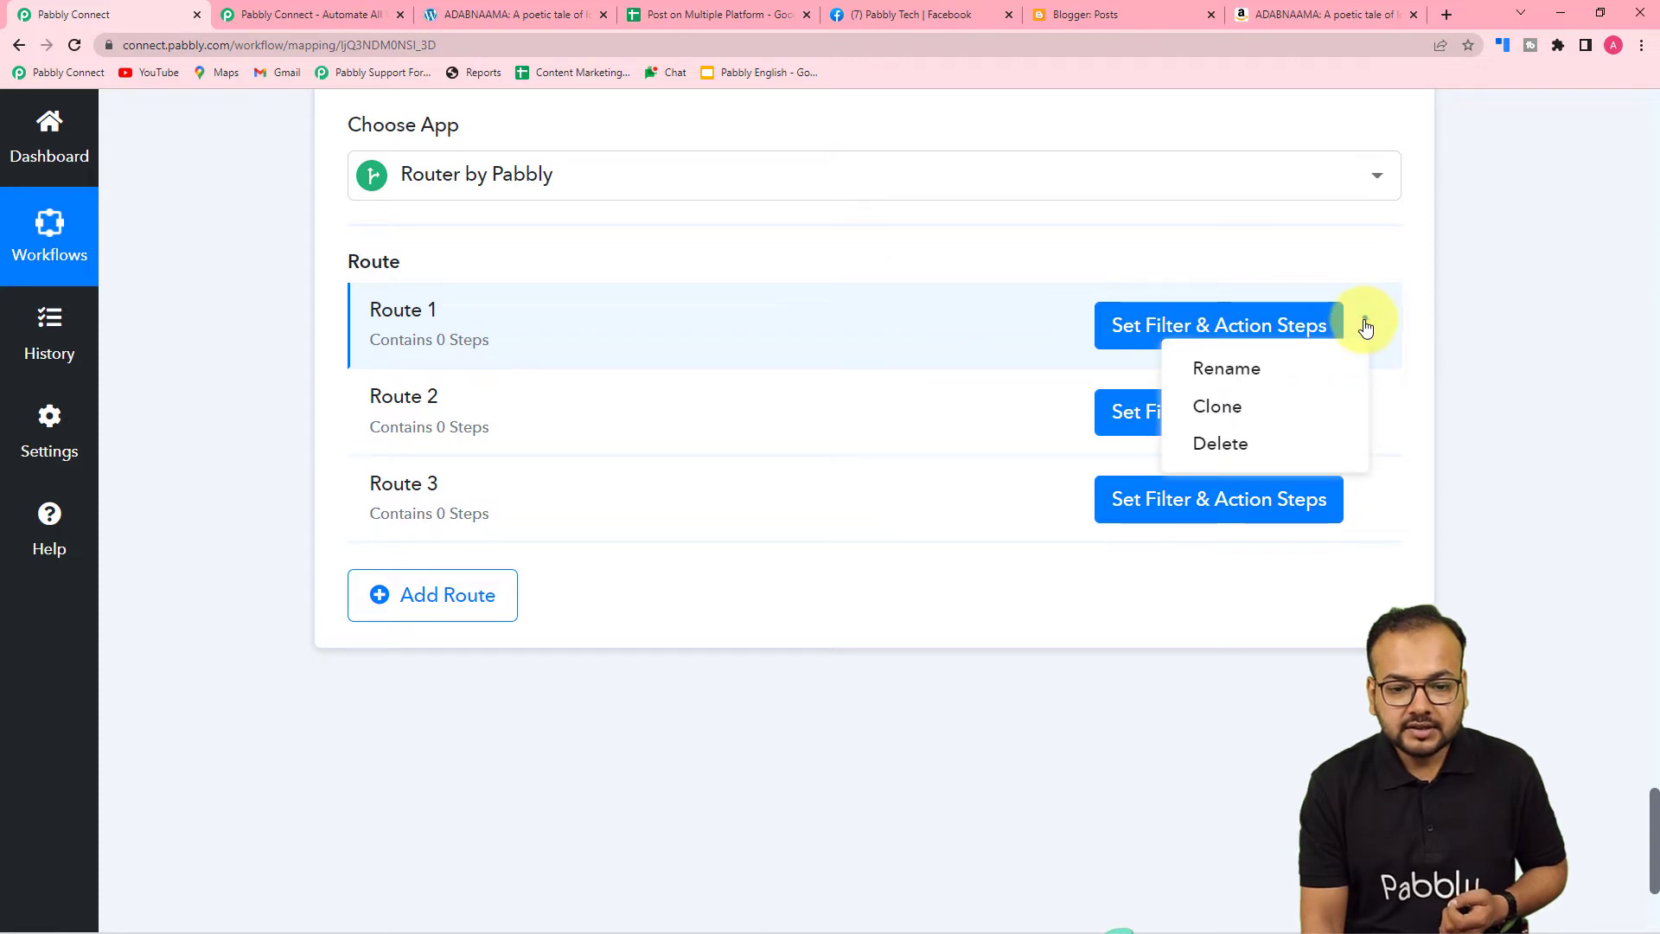
{"action": "left_click", "coordinate": [1198, 367]}
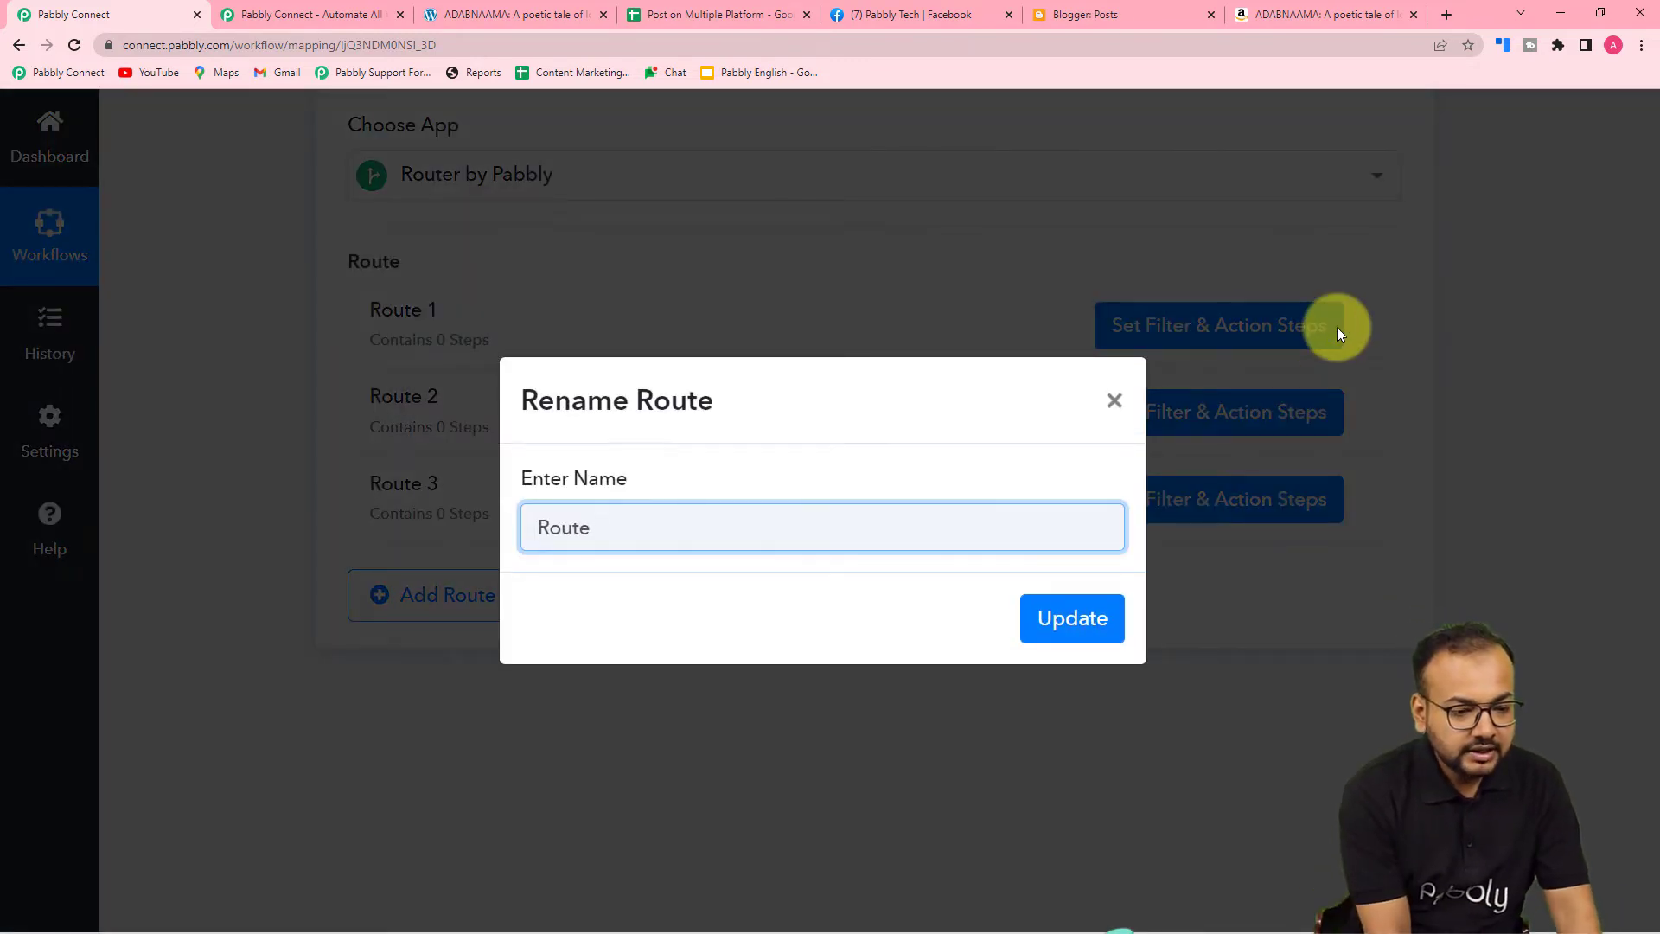
{"action": "key", "text": "BackSpace"}
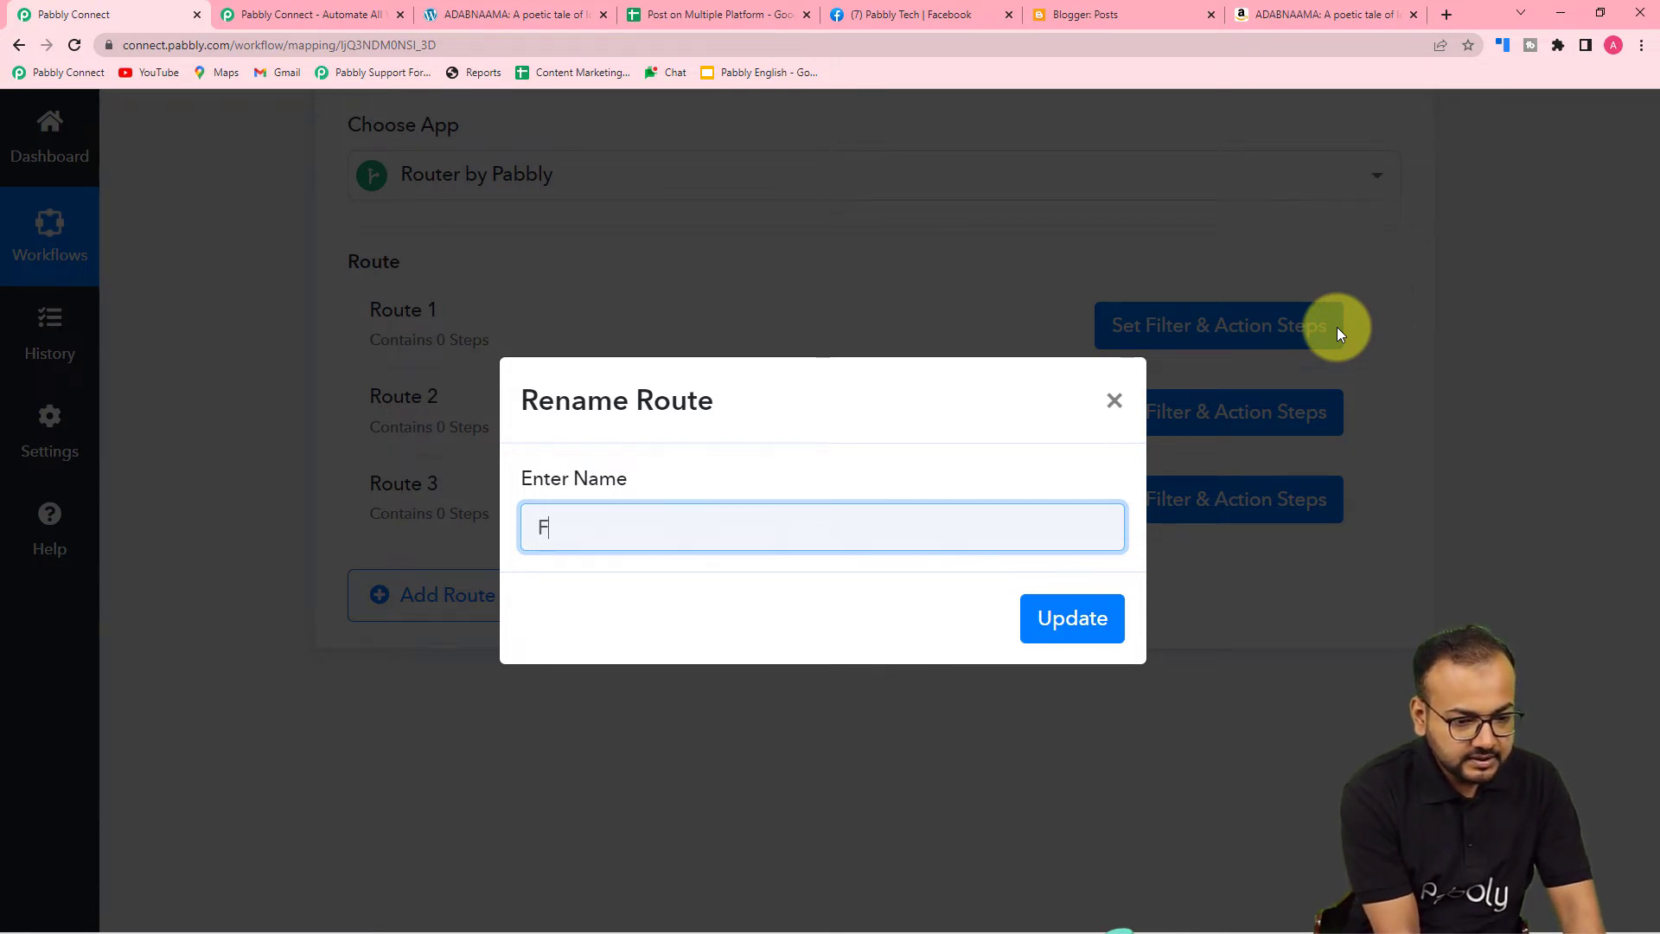
{"action": "type", "text": "Facebo"}
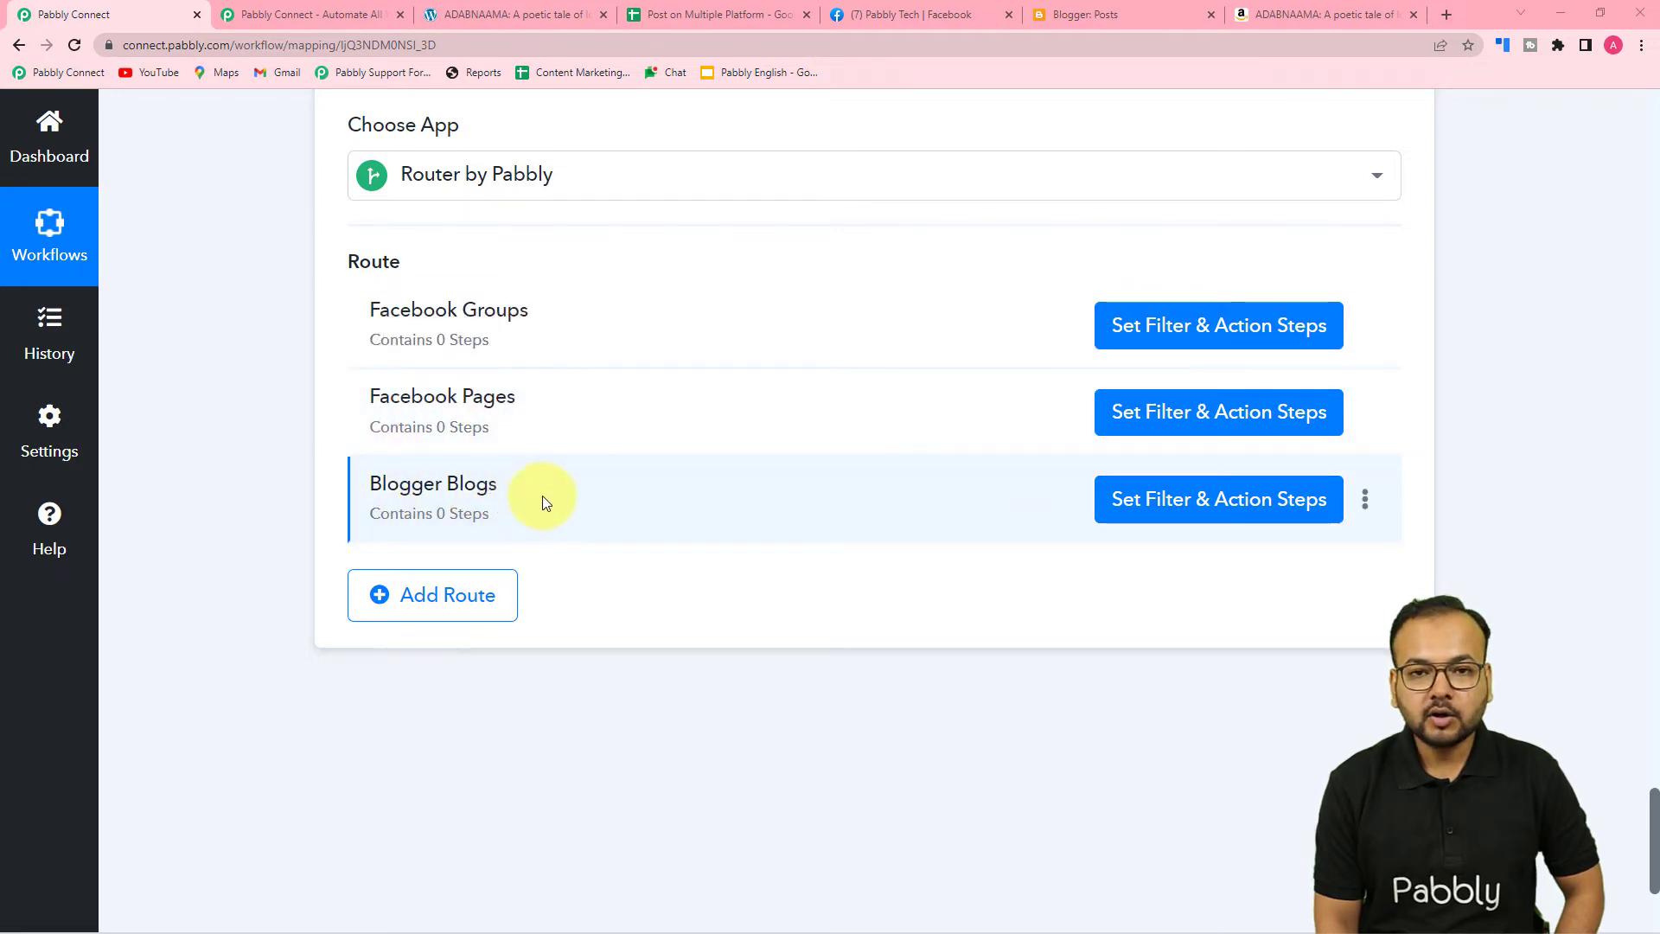
Examine the Facebook Groups route's filter settings, close them and review the labels in the Iterator's received response
{"action": "left_click", "coordinate": [1184, 336]}
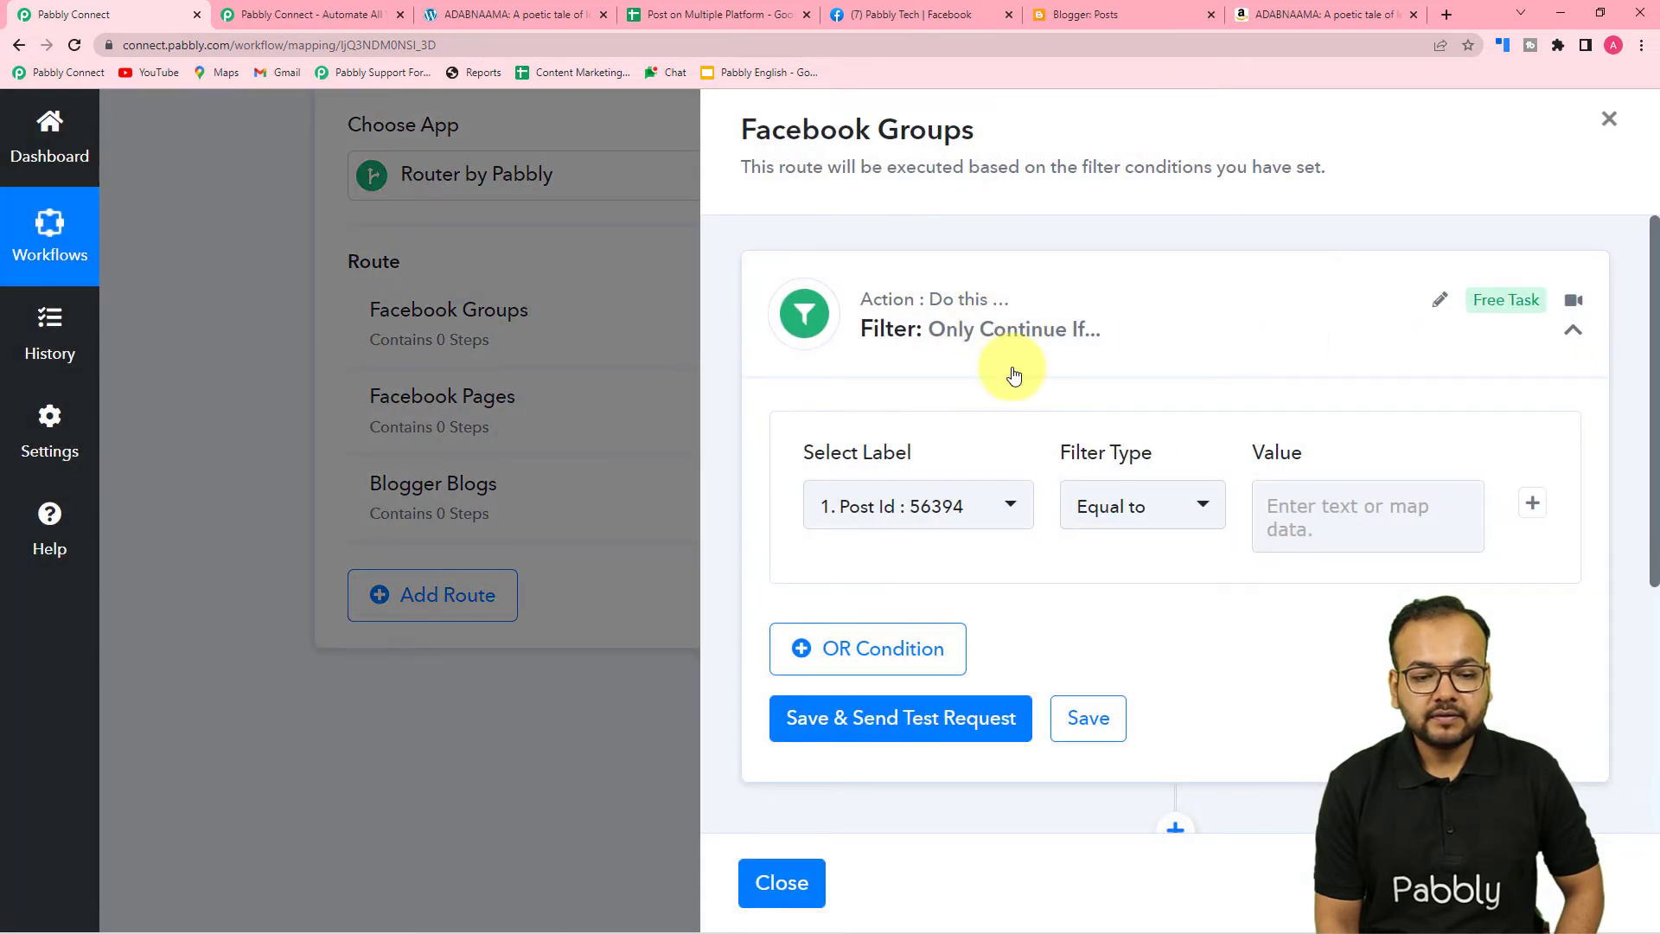
{"action": "scroll", "coordinate": [1014, 376], "scroll_direction": "down", "scroll_amount": 1}
{"action": "scroll", "coordinate": [1014, 376], "scroll_direction": "up", "scroll_amount": 1}
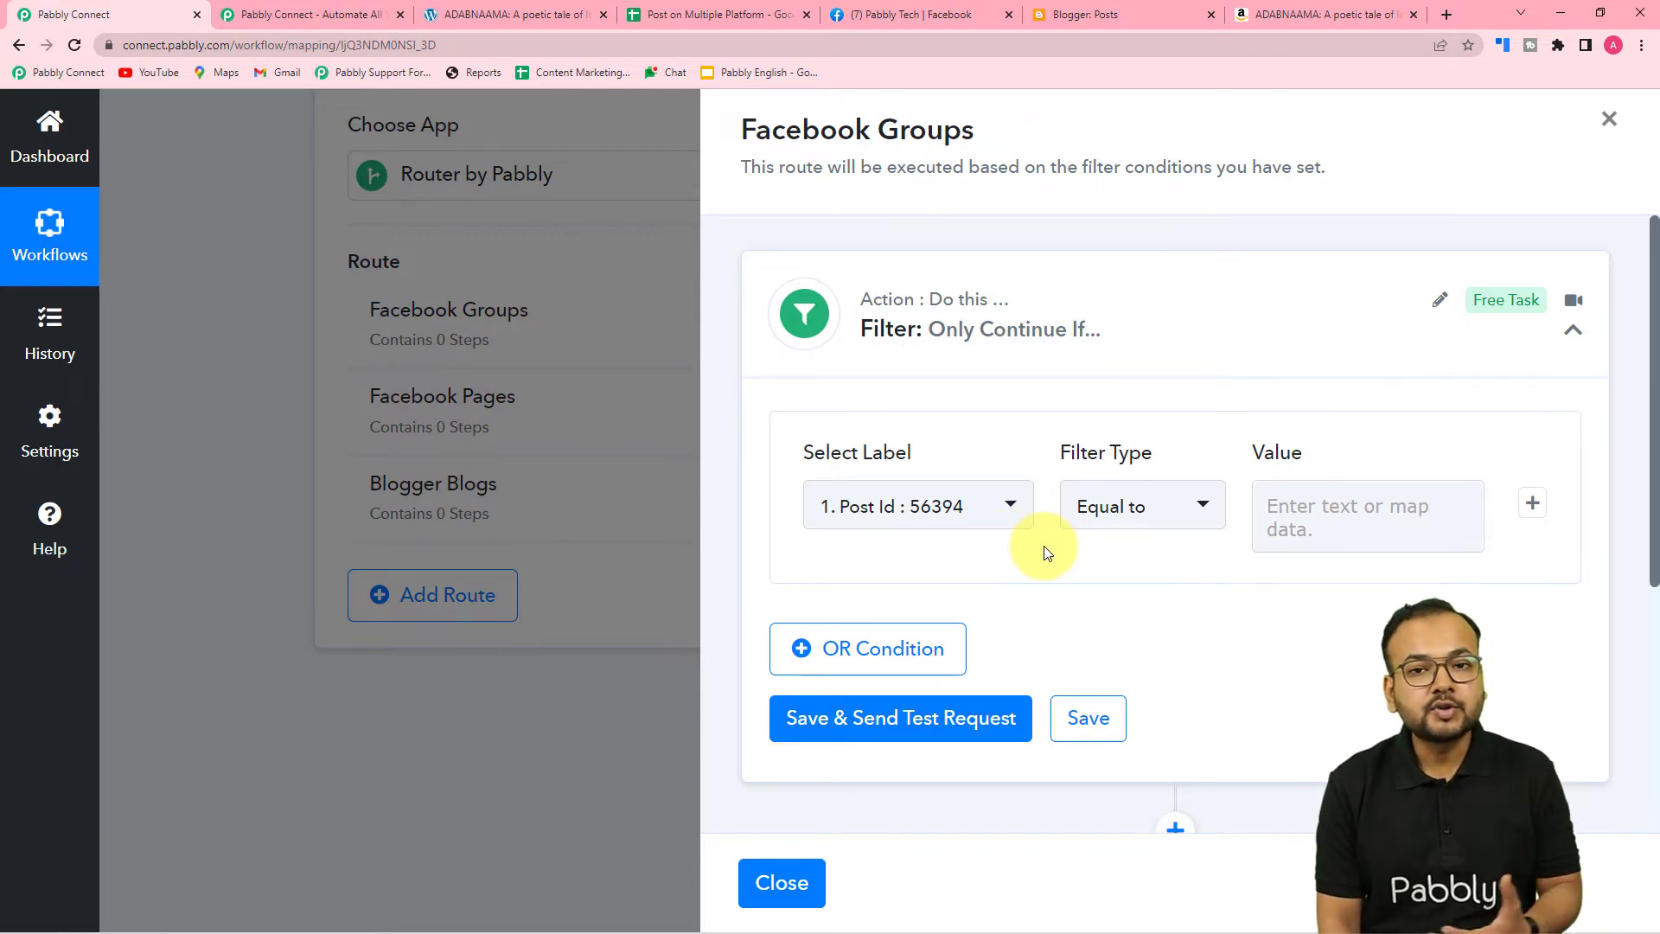
{"action": "left_click", "coordinate": [780, 882]}
{"action": "scroll", "coordinate": [416, 583], "scroll_direction": "up", "scroll_amount": 8}
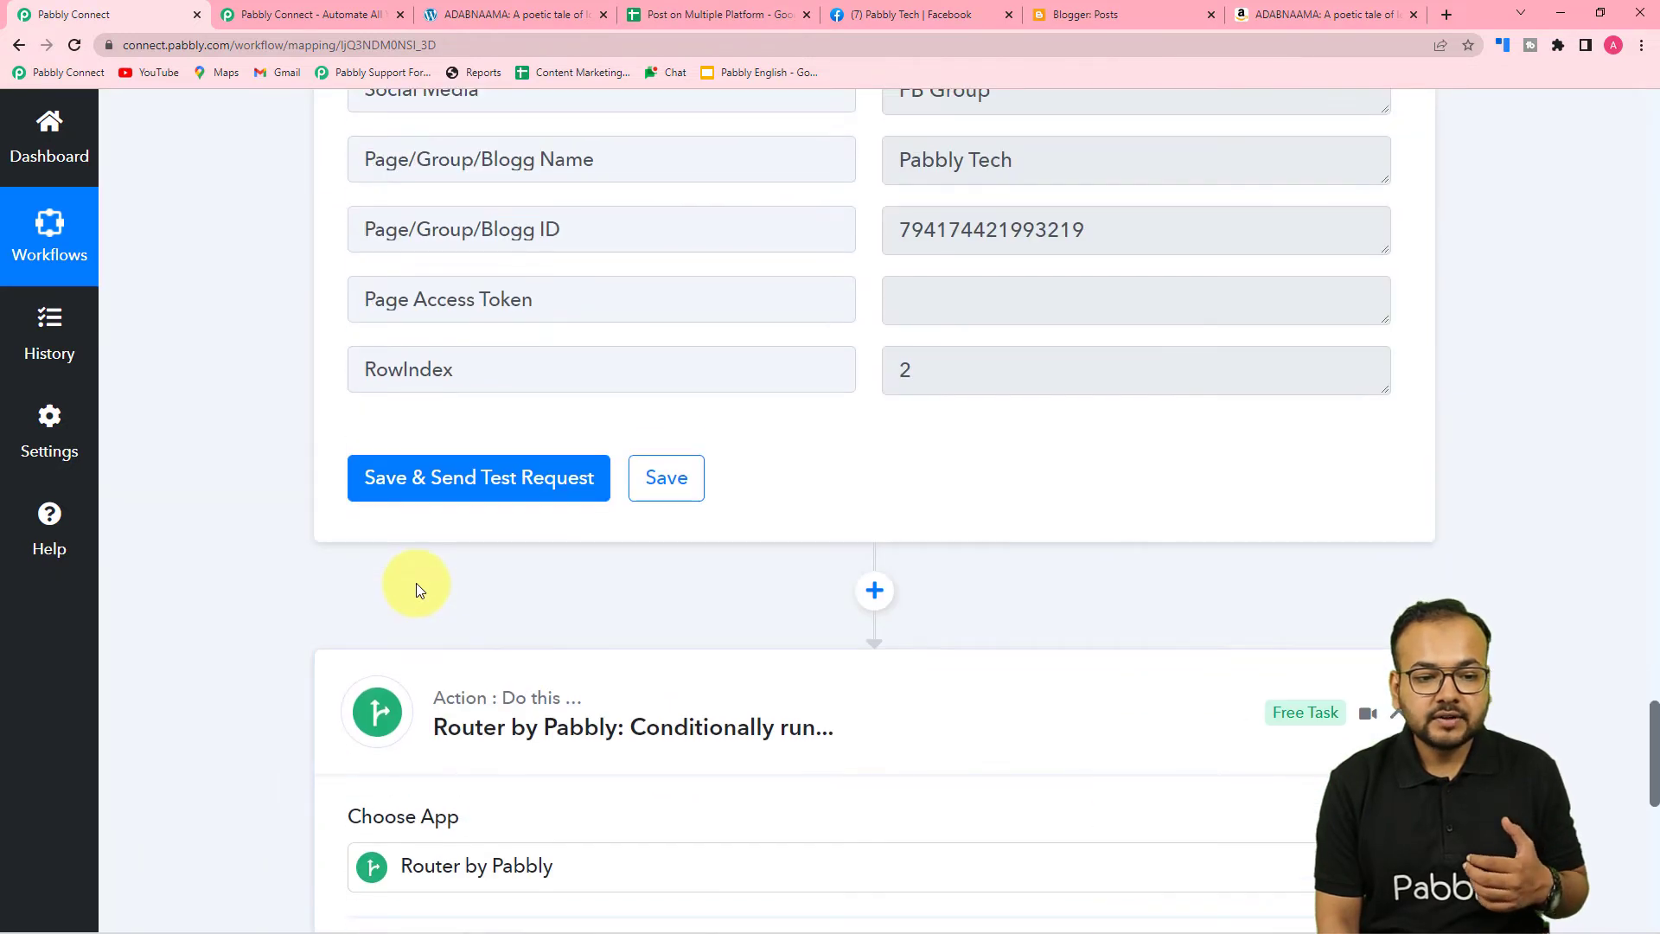
{"action": "scroll", "coordinate": [418, 579], "scroll_direction": "up", "scroll_amount": 4}
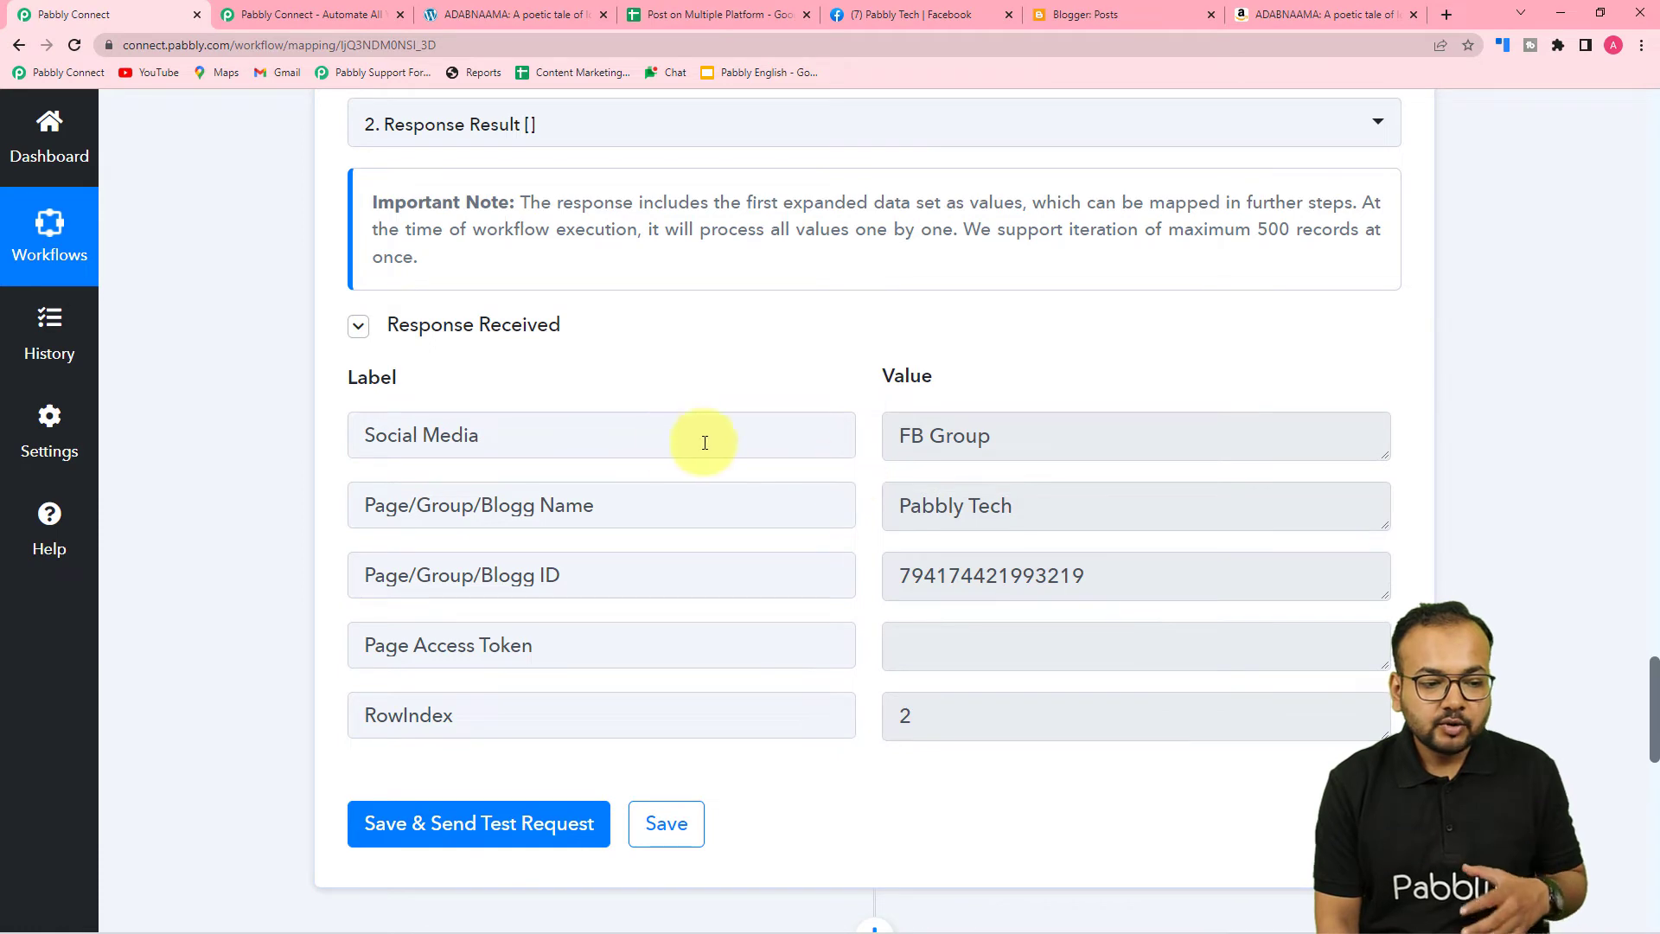
{"action": "scroll", "coordinate": [554, 625], "scroll_direction": "down", "scroll_amount": 10}
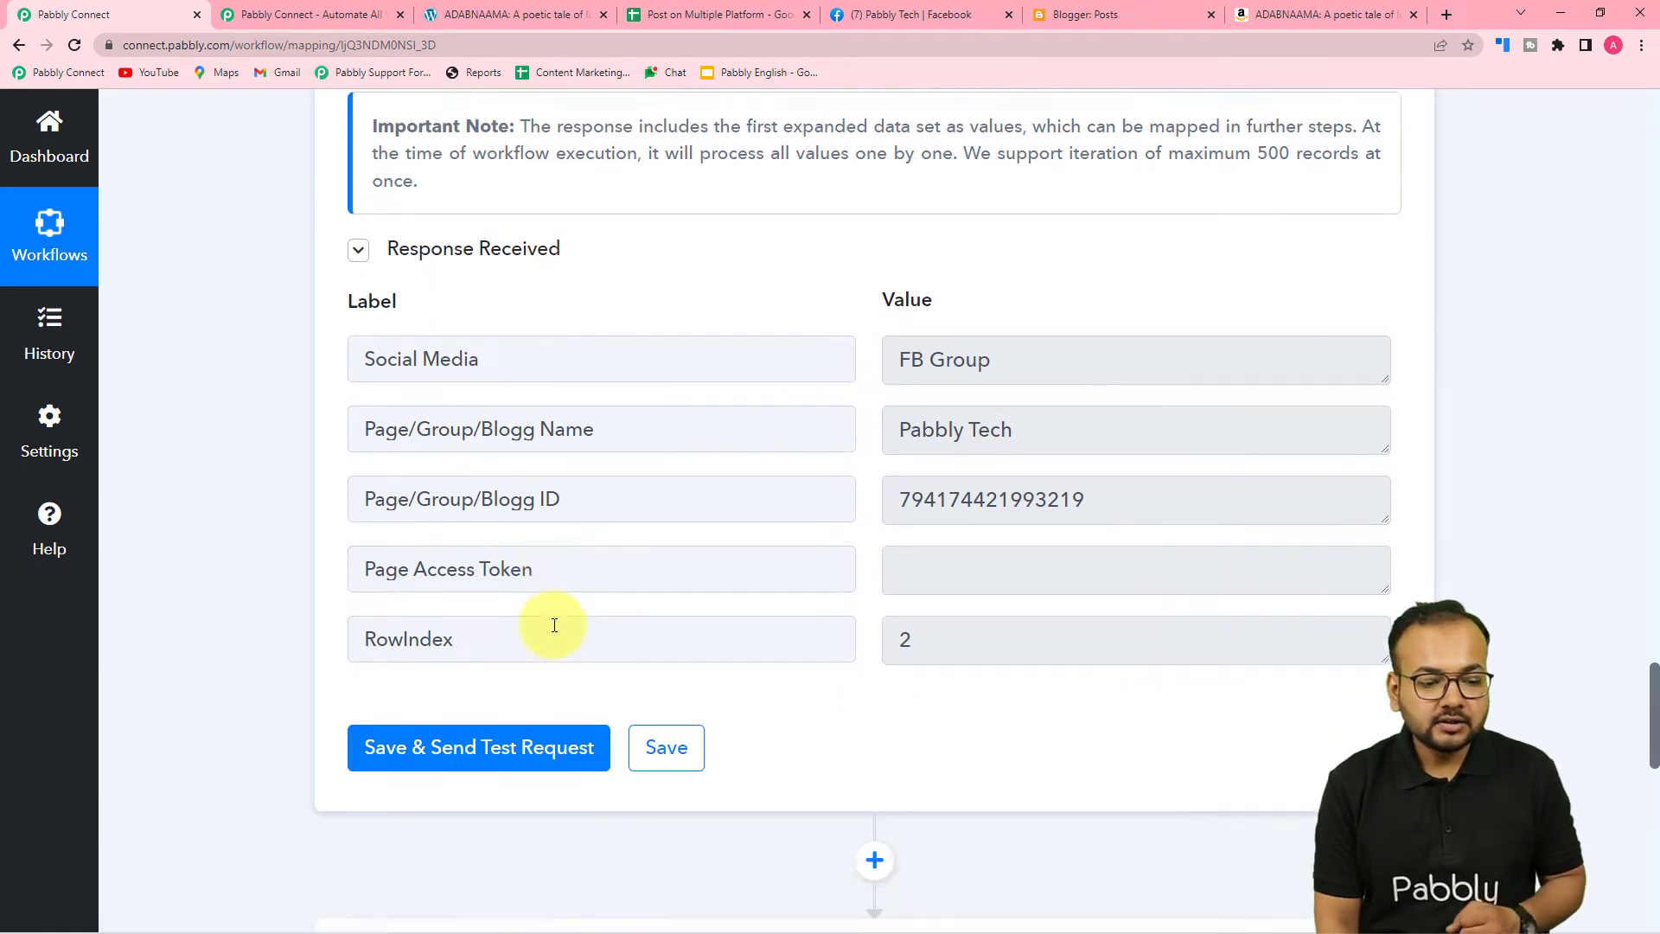
Choose 3. Social Media from the Iterator by Pabbly data as the filter label of the Facebook Groups route
{"action": "left_click", "coordinate": [1214, 428]}
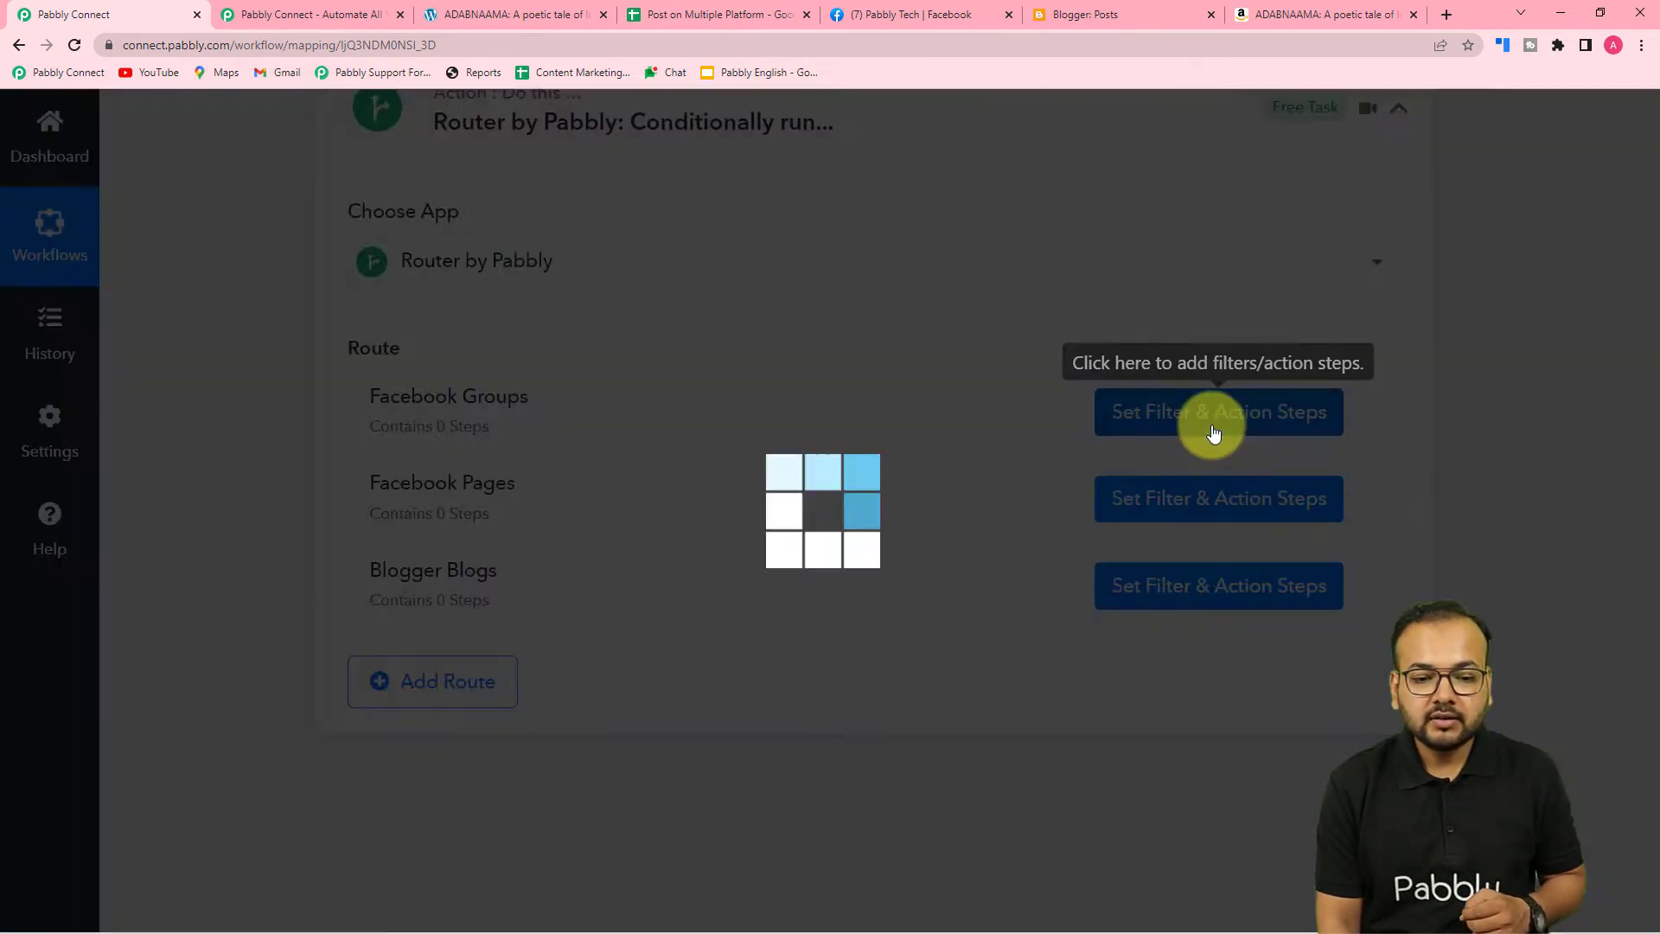
{"action": "scroll", "coordinate": [1067, 433], "scroll_direction": "down", "scroll_amount": 3}
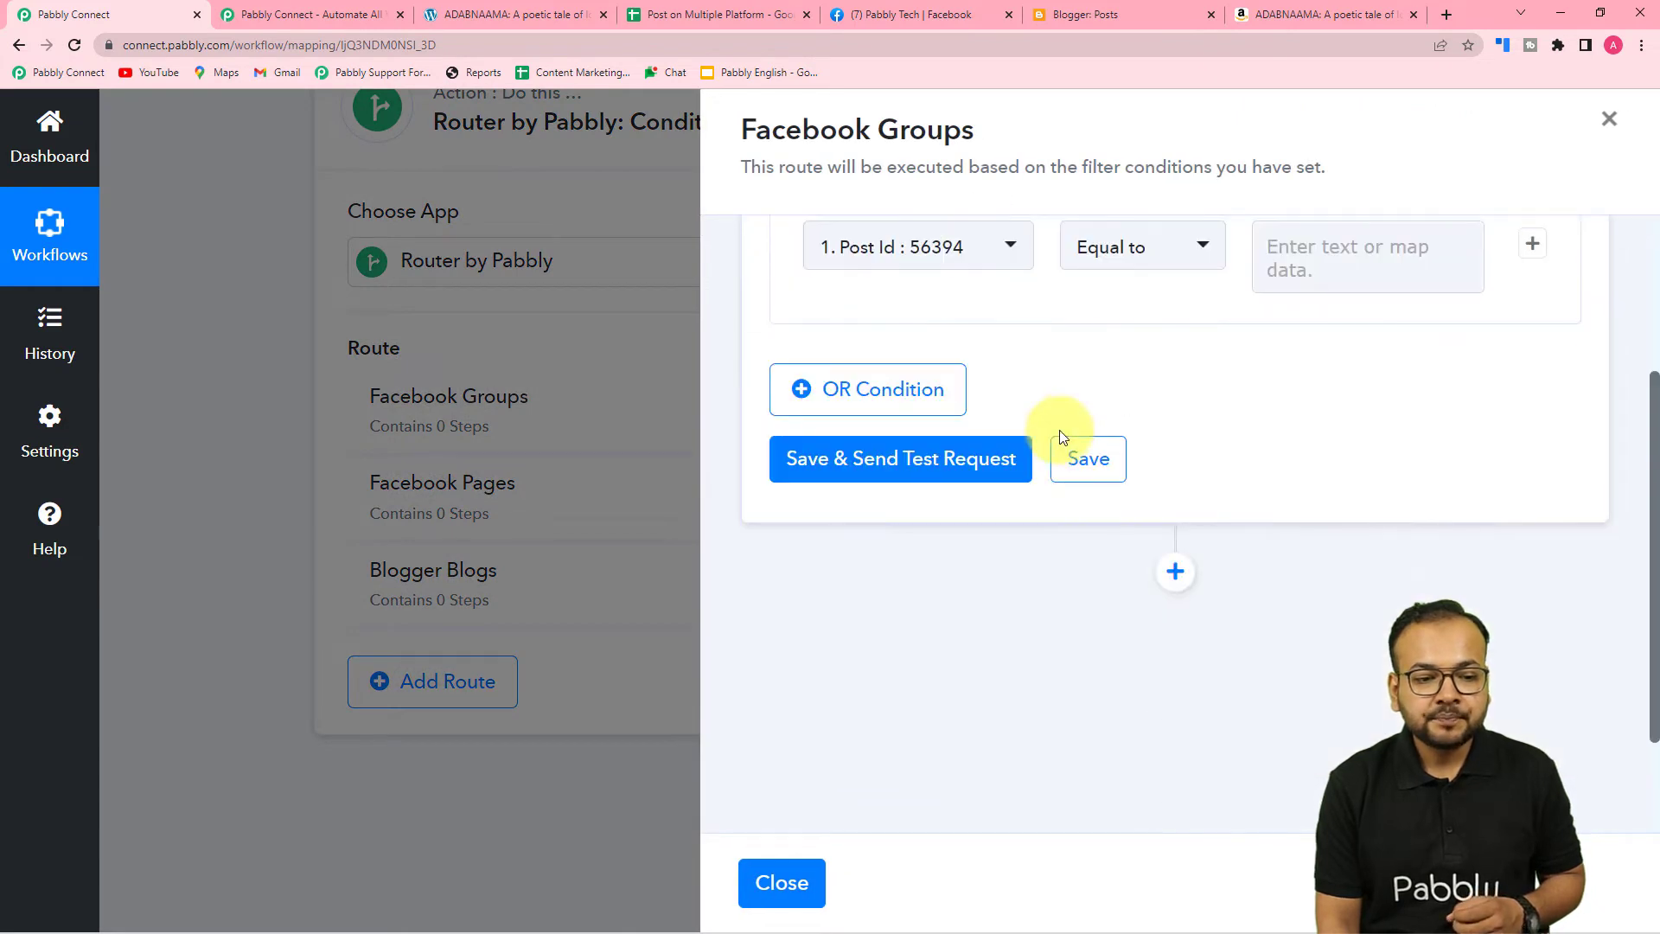
{"action": "scroll", "coordinate": [963, 345], "scroll_direction": "up", "scroll_amount": 2}
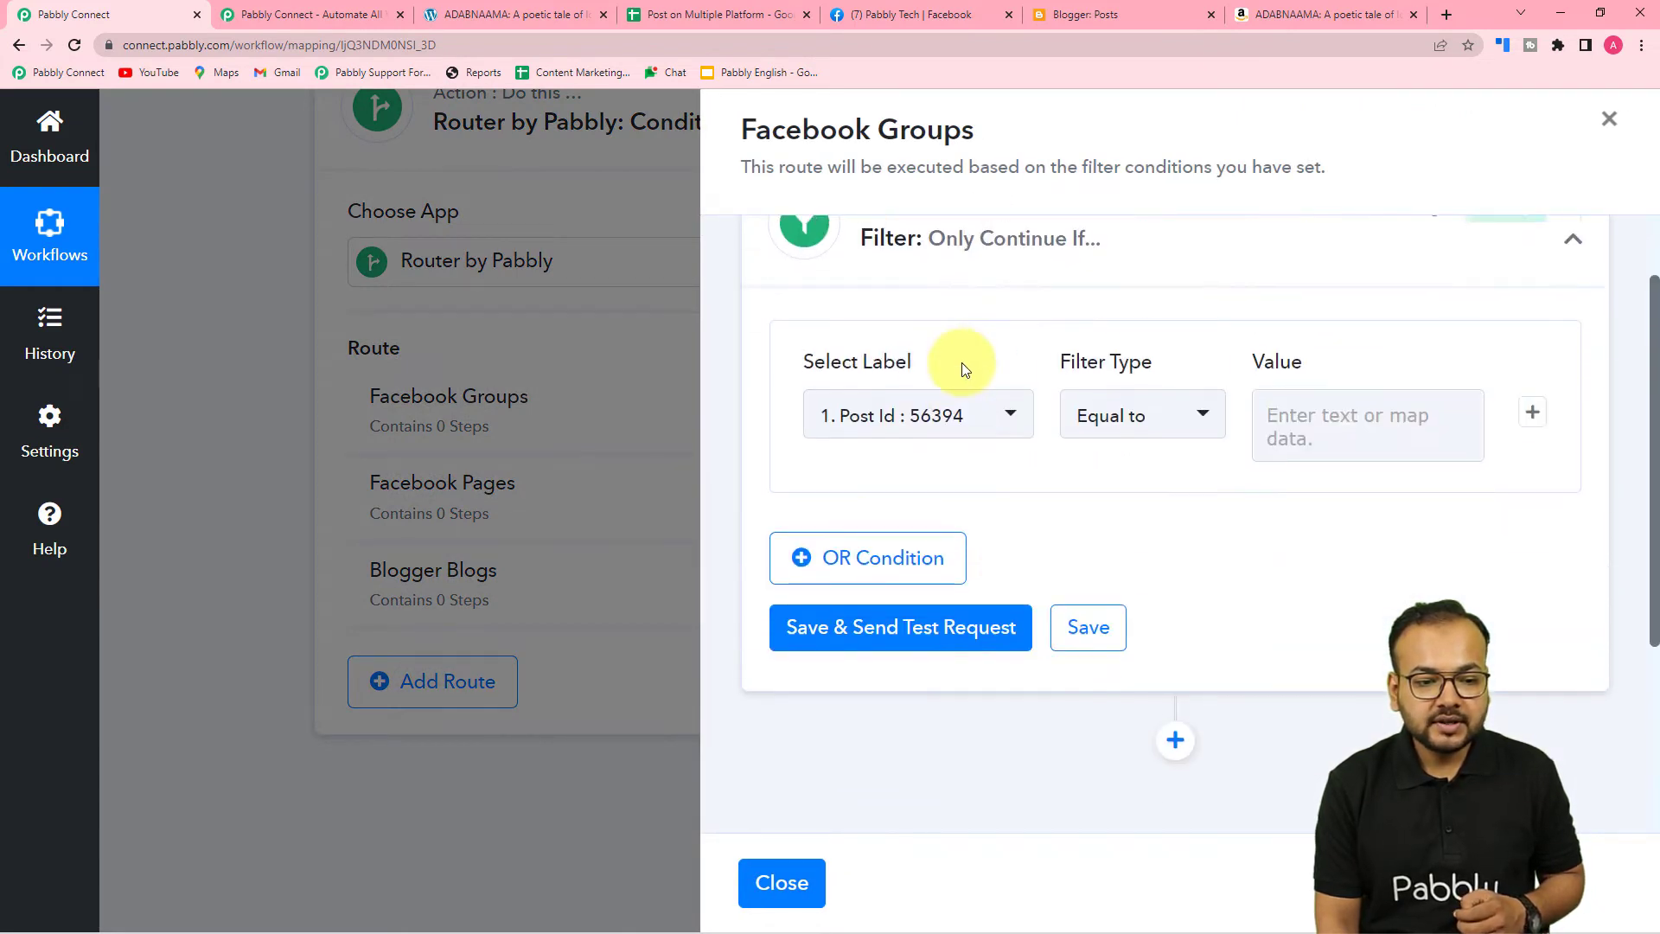
{"action": "left_click", "coordinate": [937, 431]}
{"action": "scroll", "coordinate": [929, 724], "scroll_direction": "down", "scroll_amount": 1}
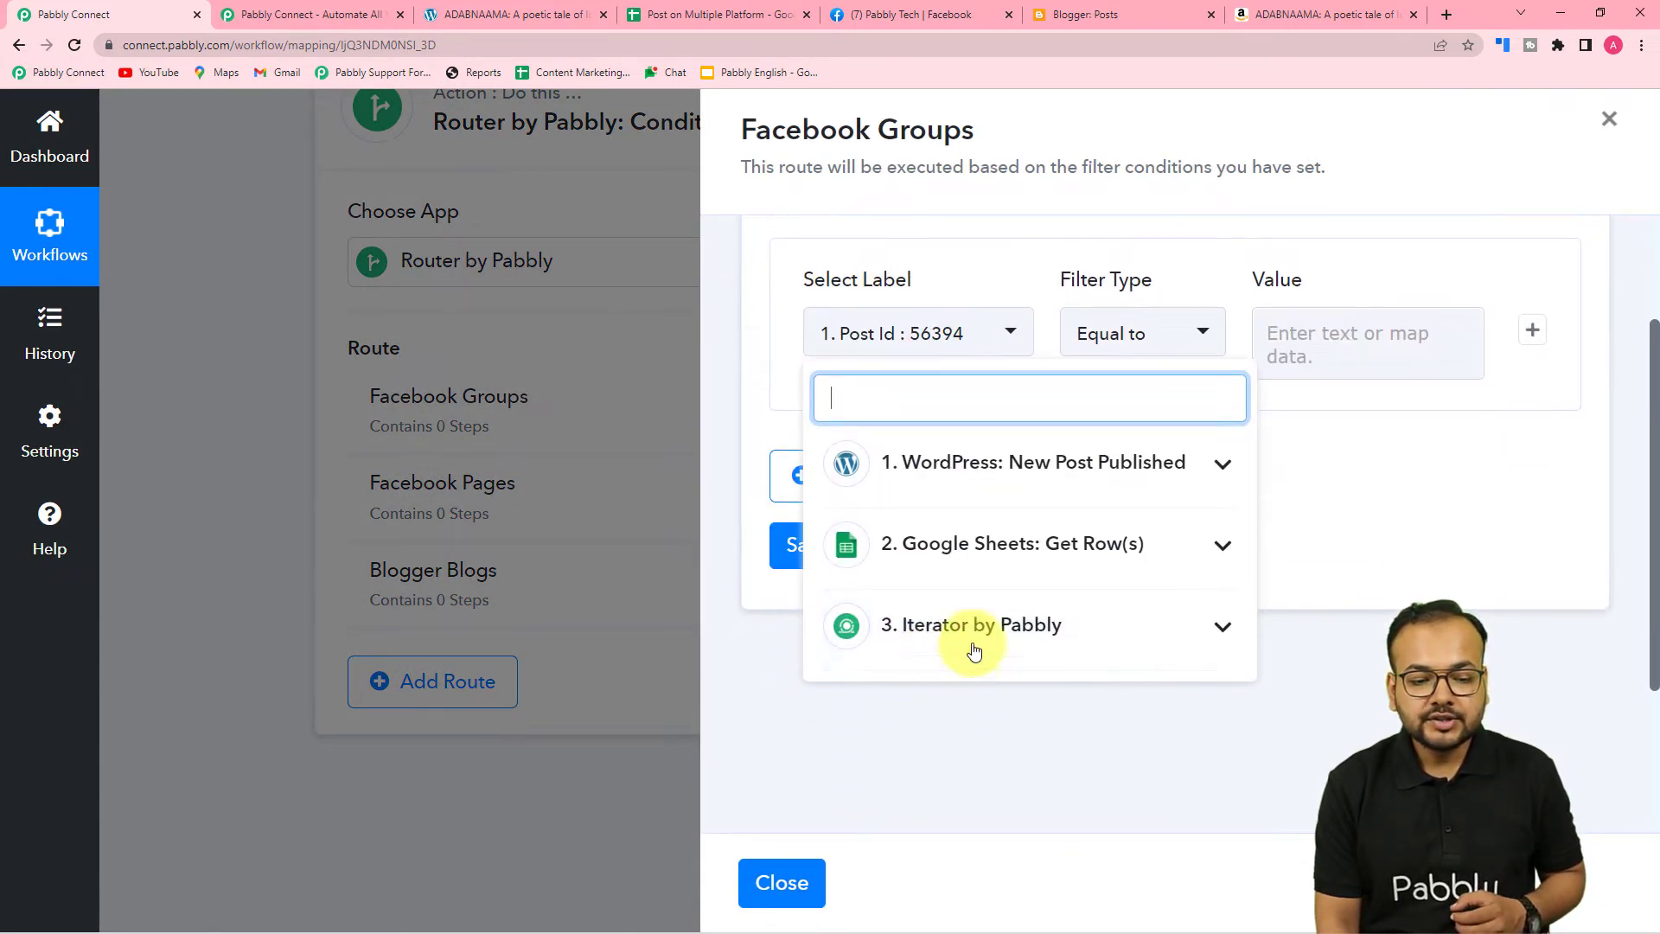
{"action": "left_click", "coordinate": [1012, 634]}
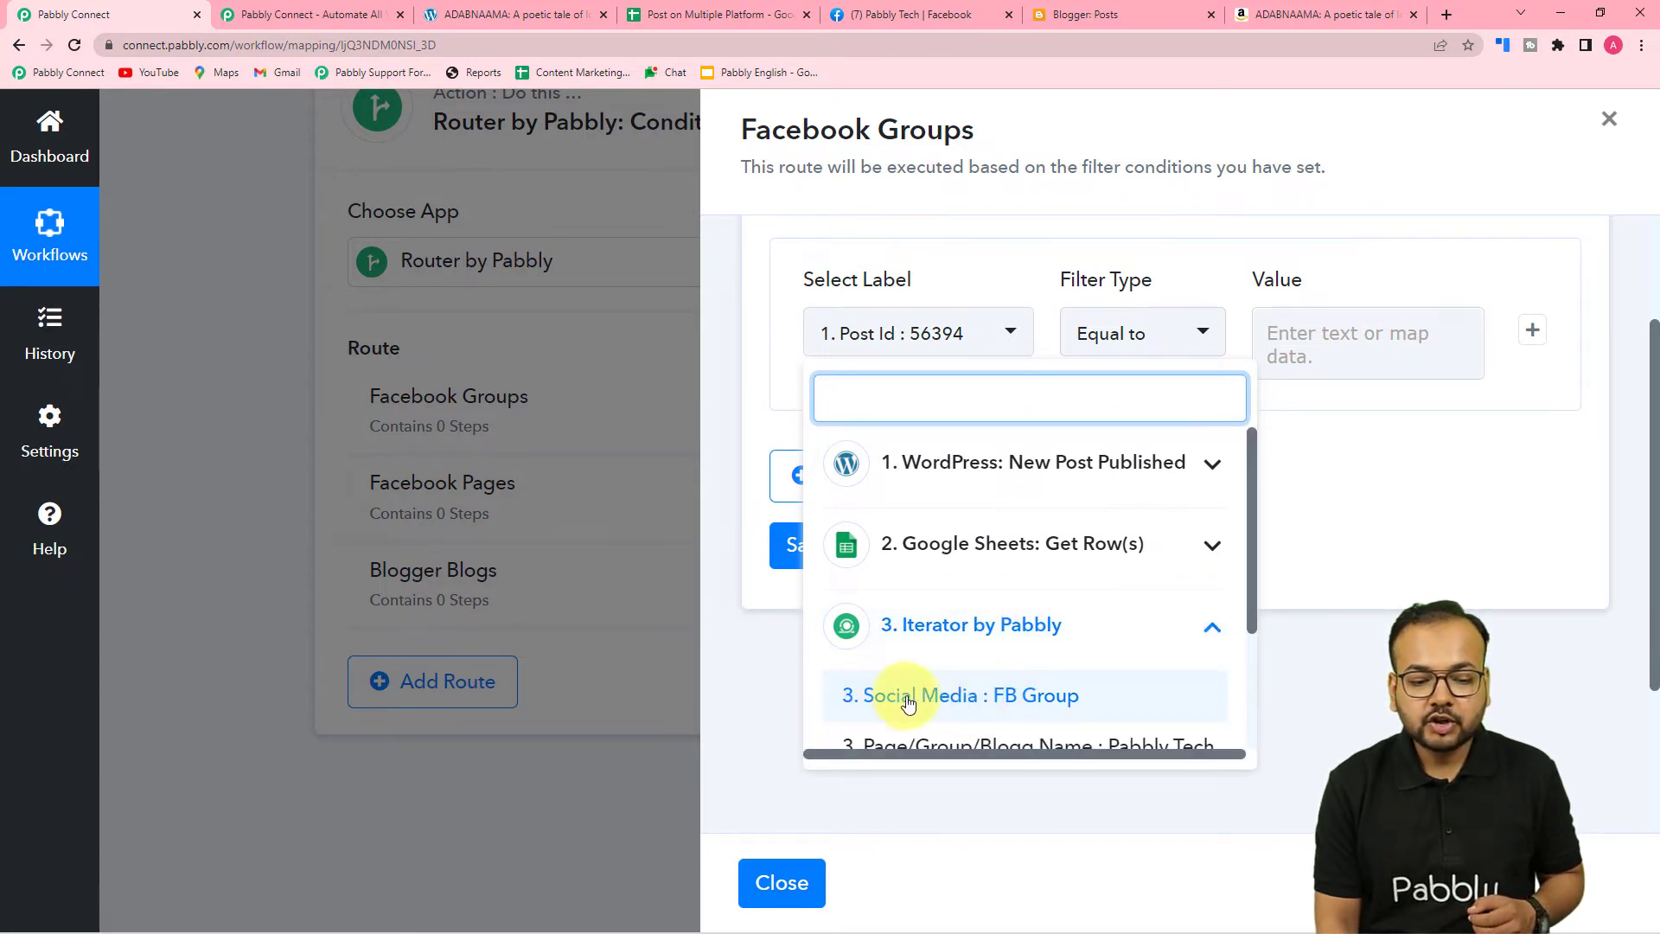
{"action": "left_click", "coordinate": [956, 694]}
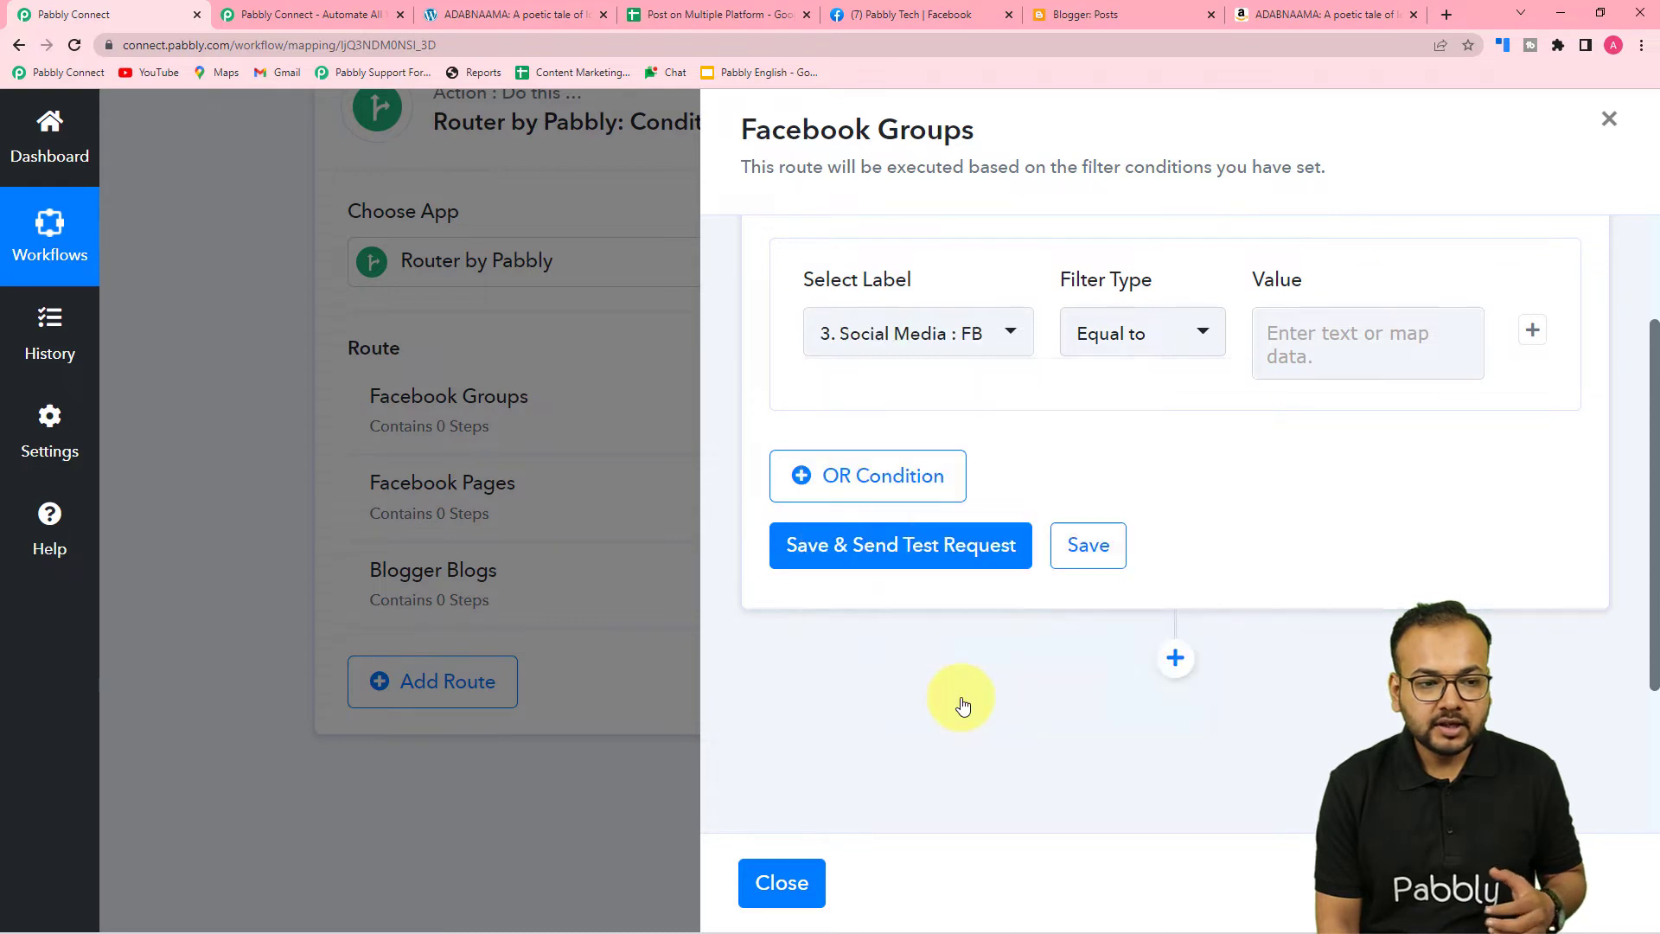
Check the Social Media column in the Post on Multiple Platform spreadsheet and set the route's filter type to Equal to
{"action": "left_click", "coordinate": [711, 14]}
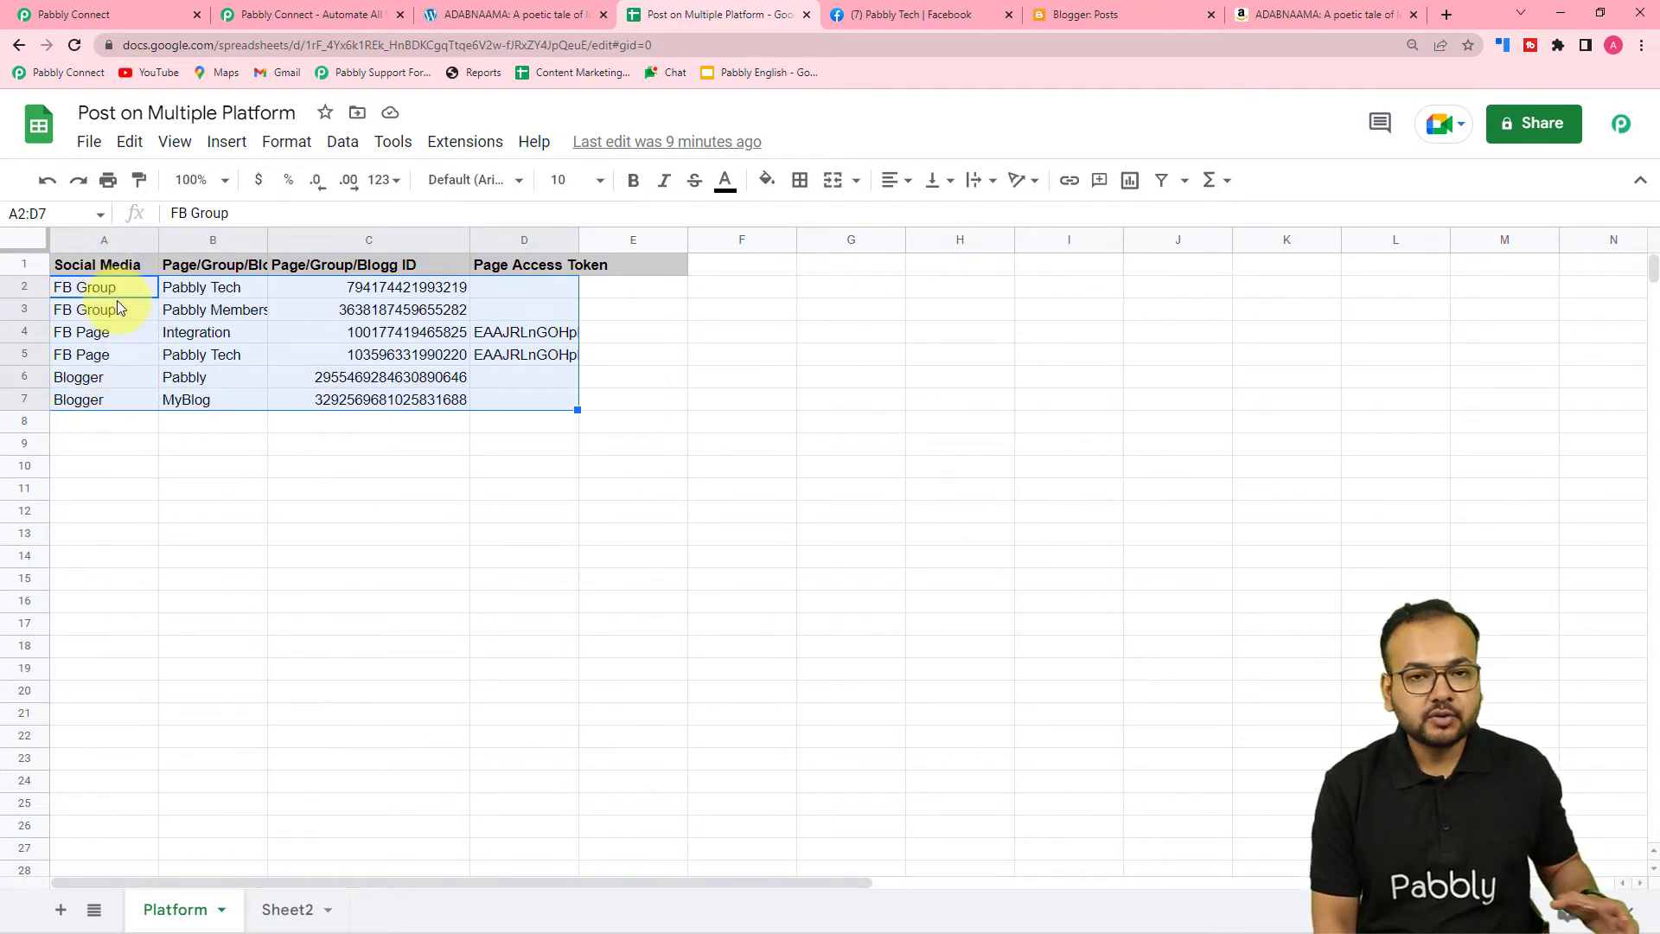
{"action": "left_click", "coordinate": [74, 14]}
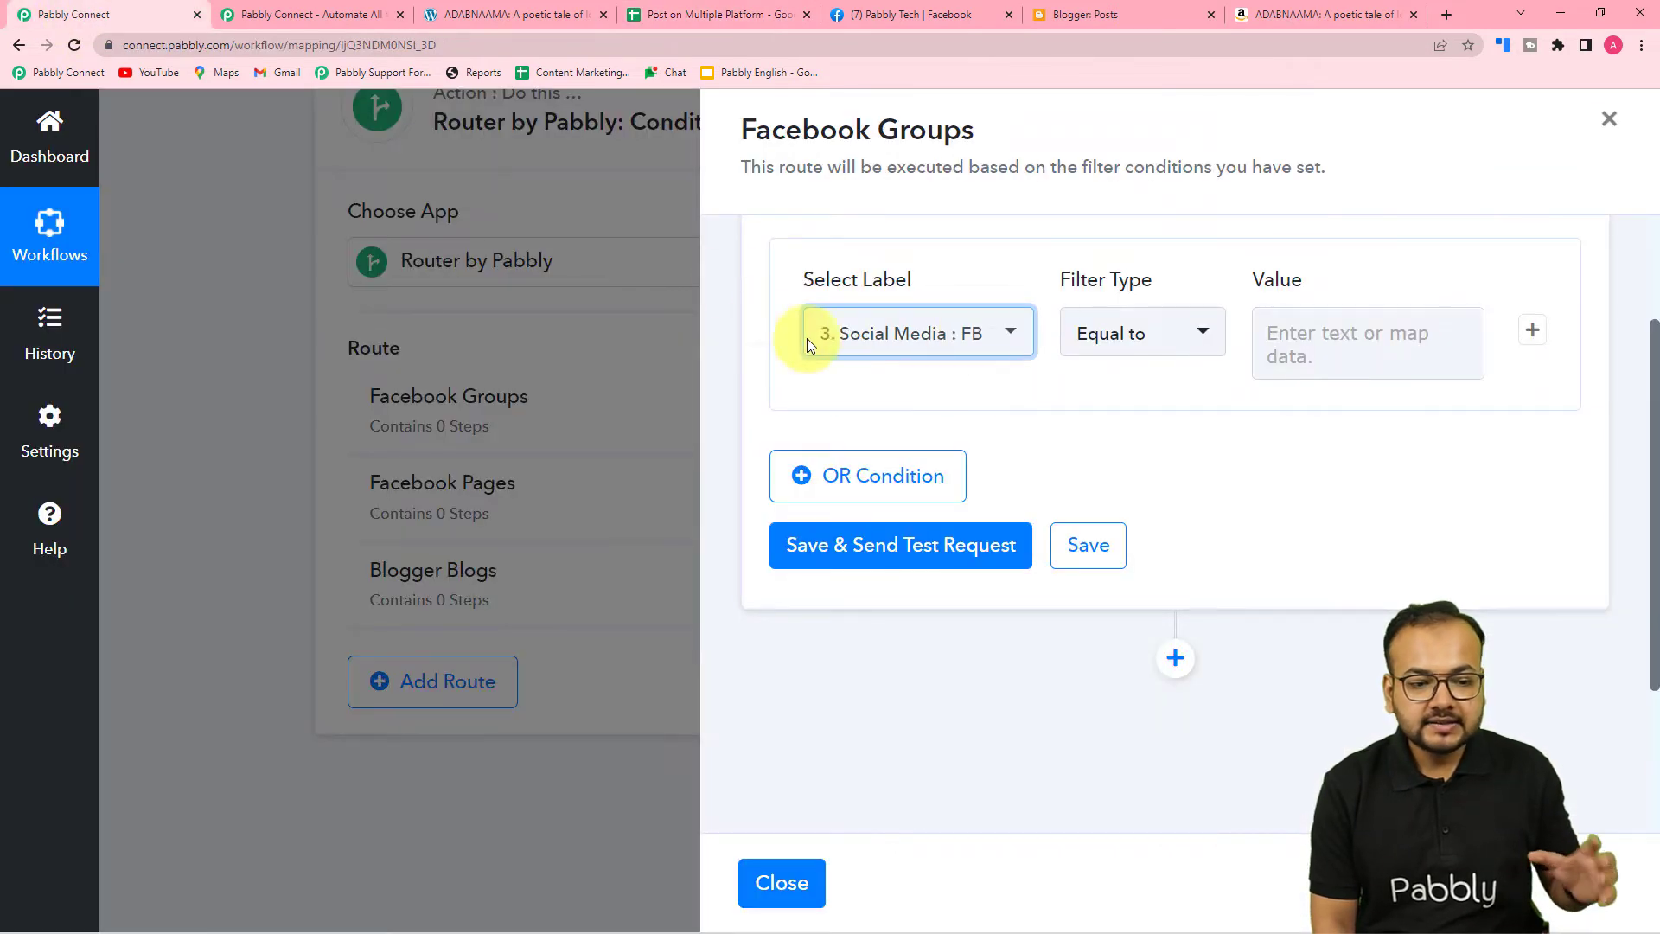
{"action": "left_click", "coordinate": [1162, 348]}
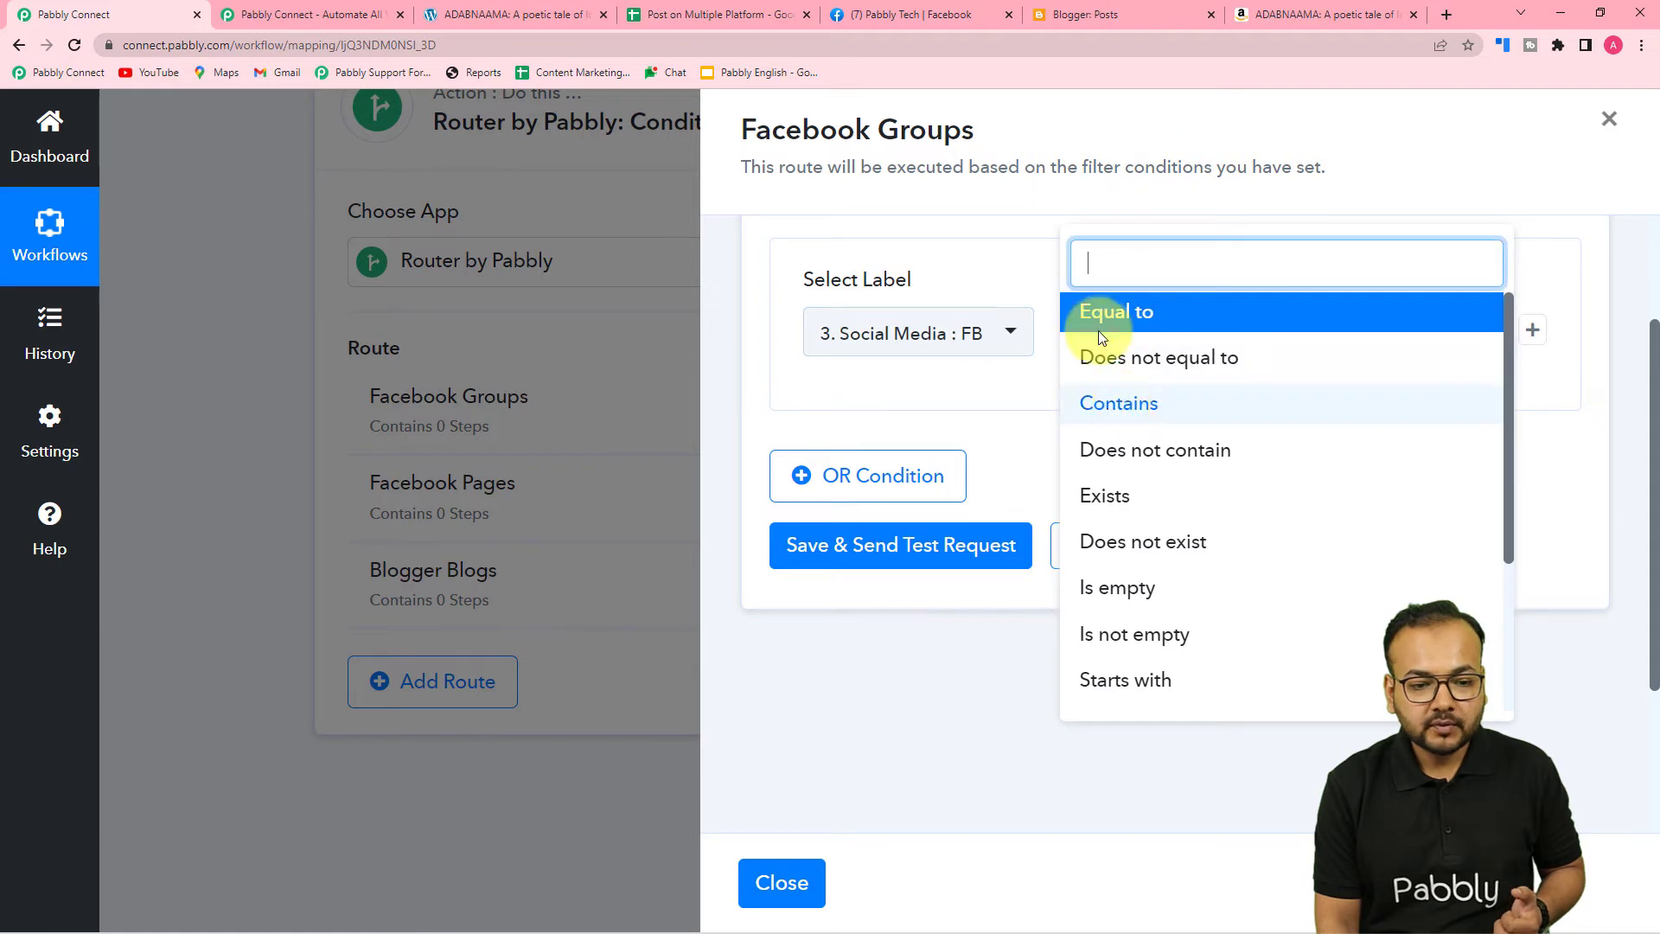
{"action": "left_click", "coordinate": [1115, 315]}
Set the filter value to Fb Group after checking the spreadsheet's wording, save and send a test request, and review the response
{"action": "left_click", "coordinate": [1350, 349]}
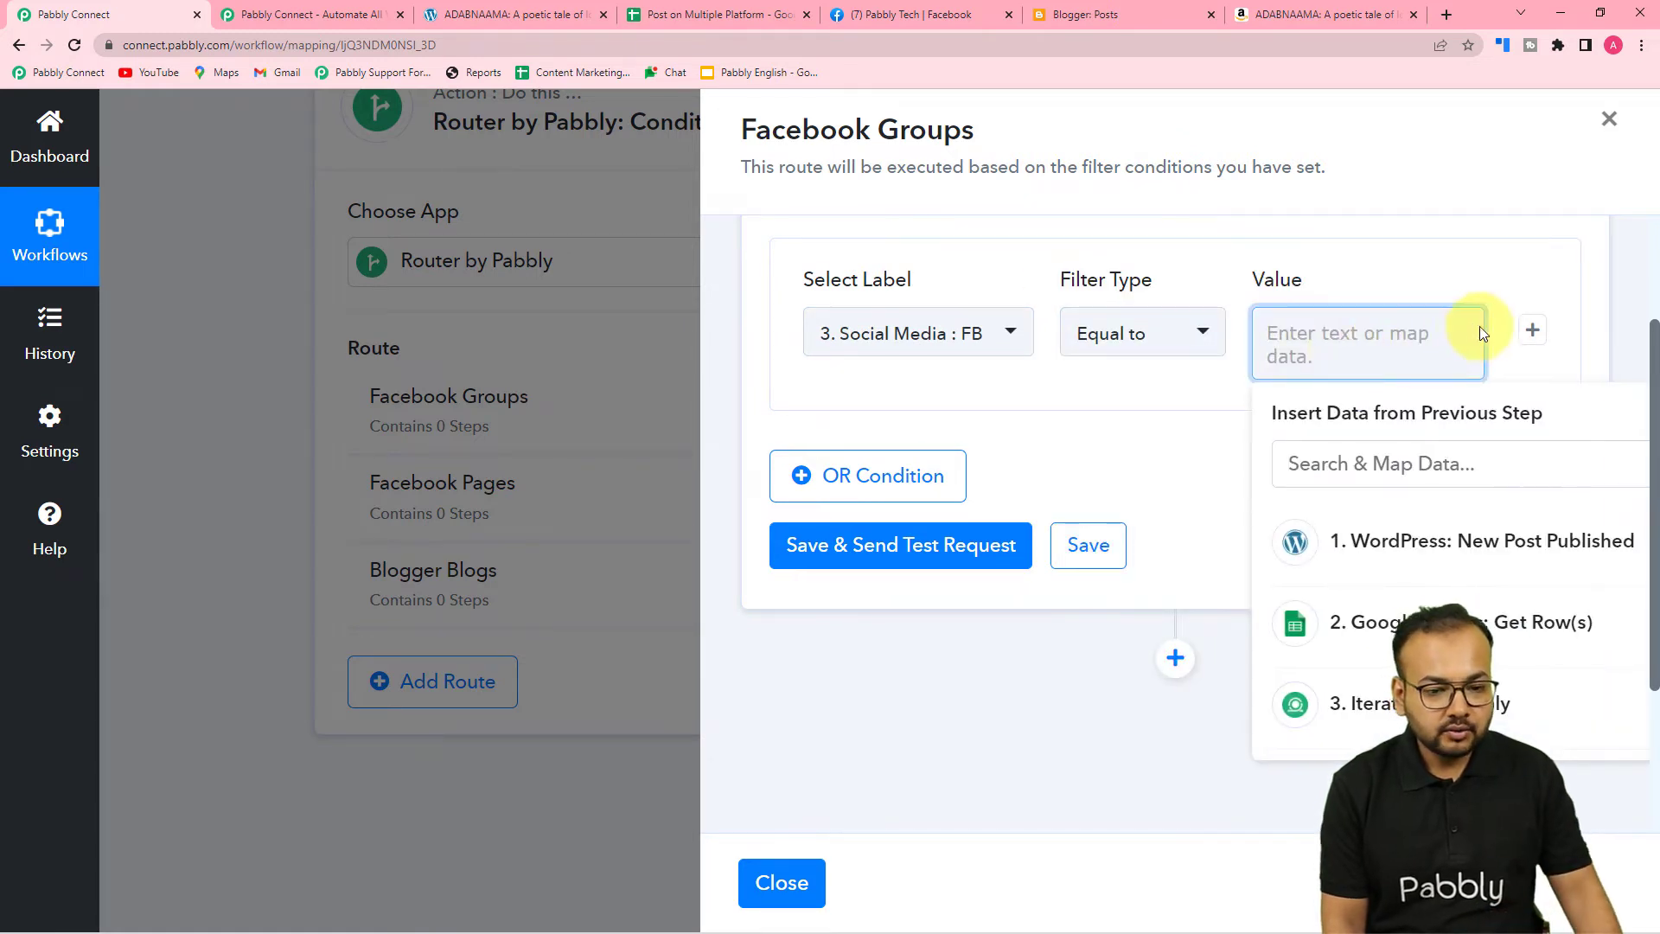
{"action": "left_click", "coordinate": [644, 14]}
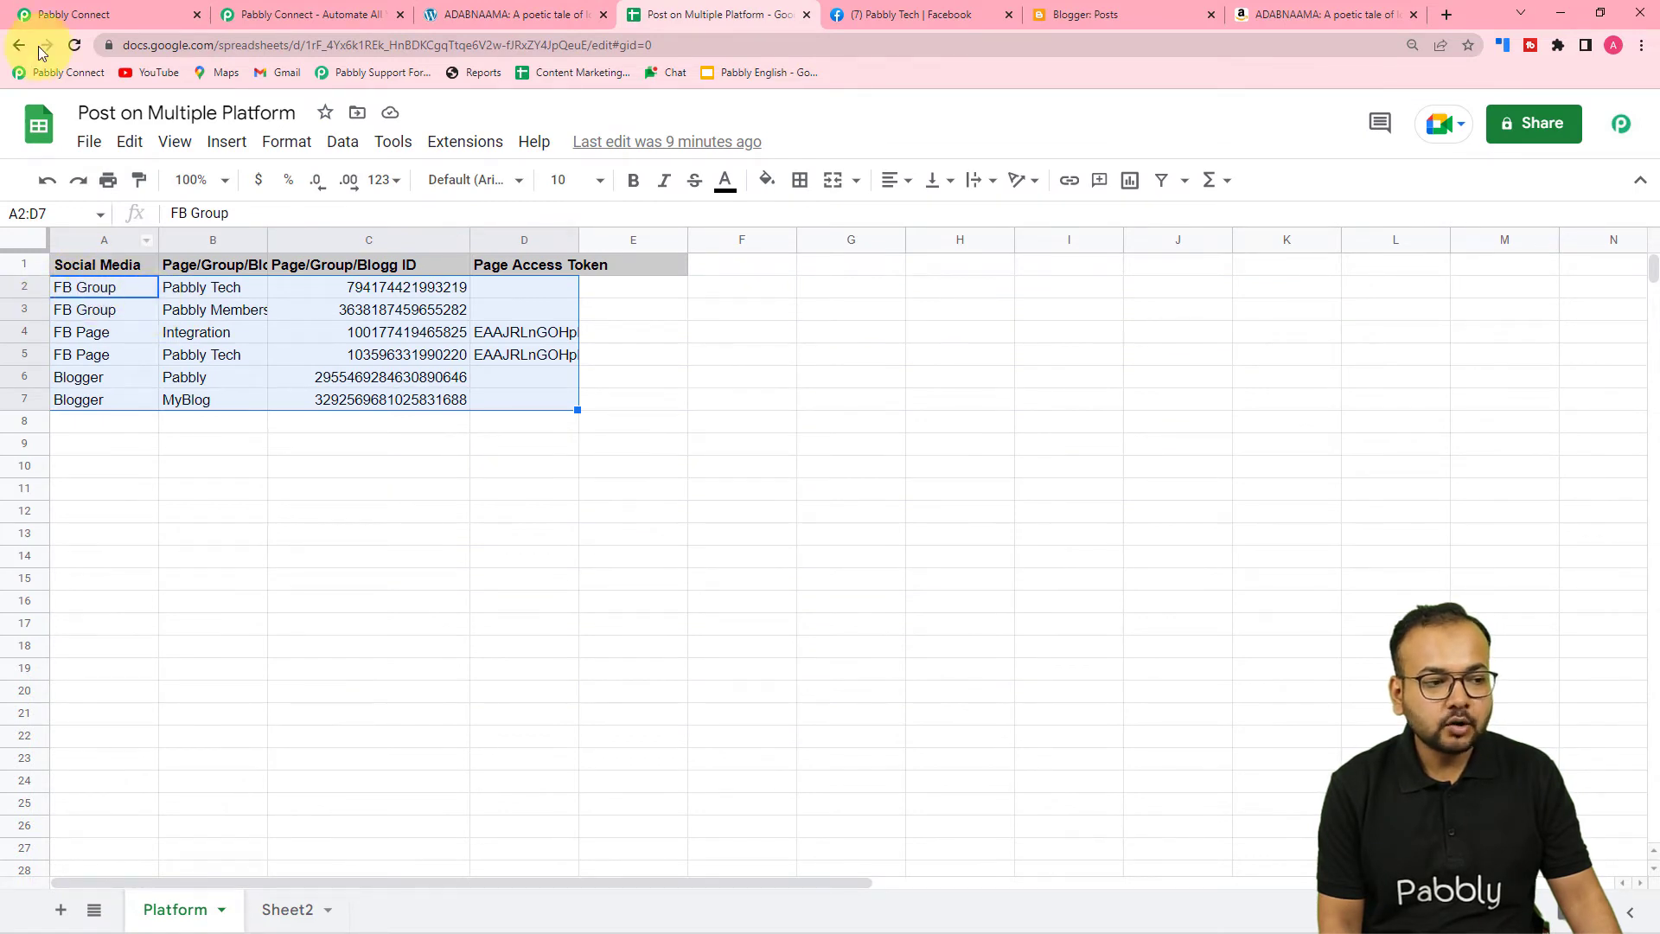
{"action": "left_click", "coordinate": [70, 14]}
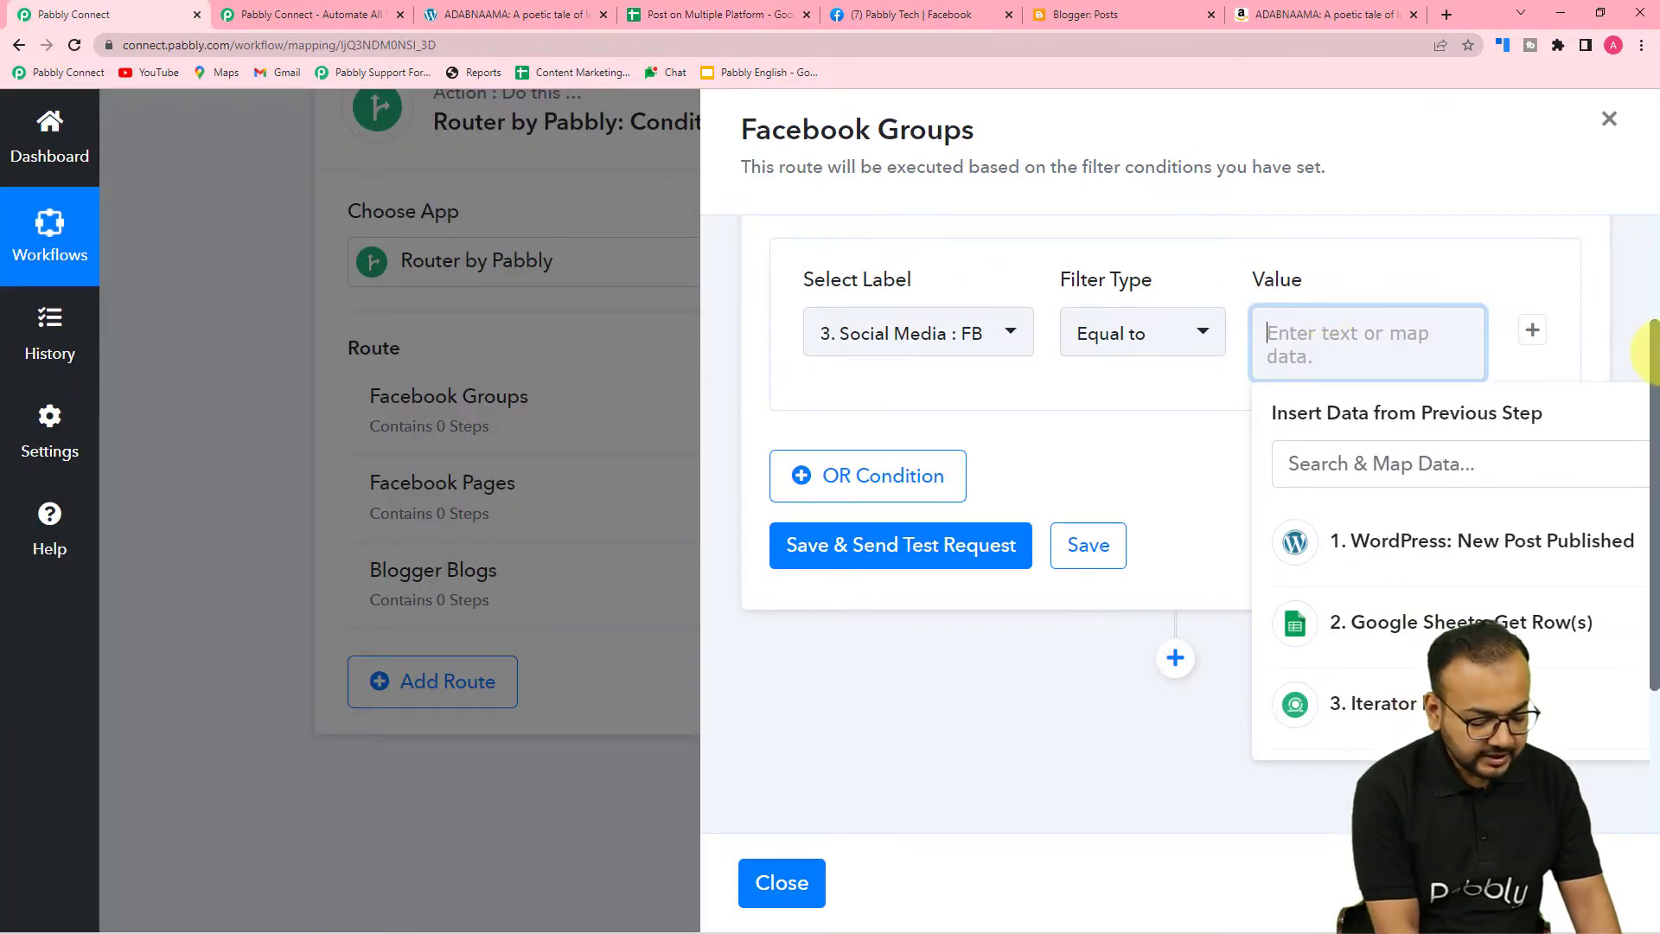
{"action": "type", "text": "Fb Group"}
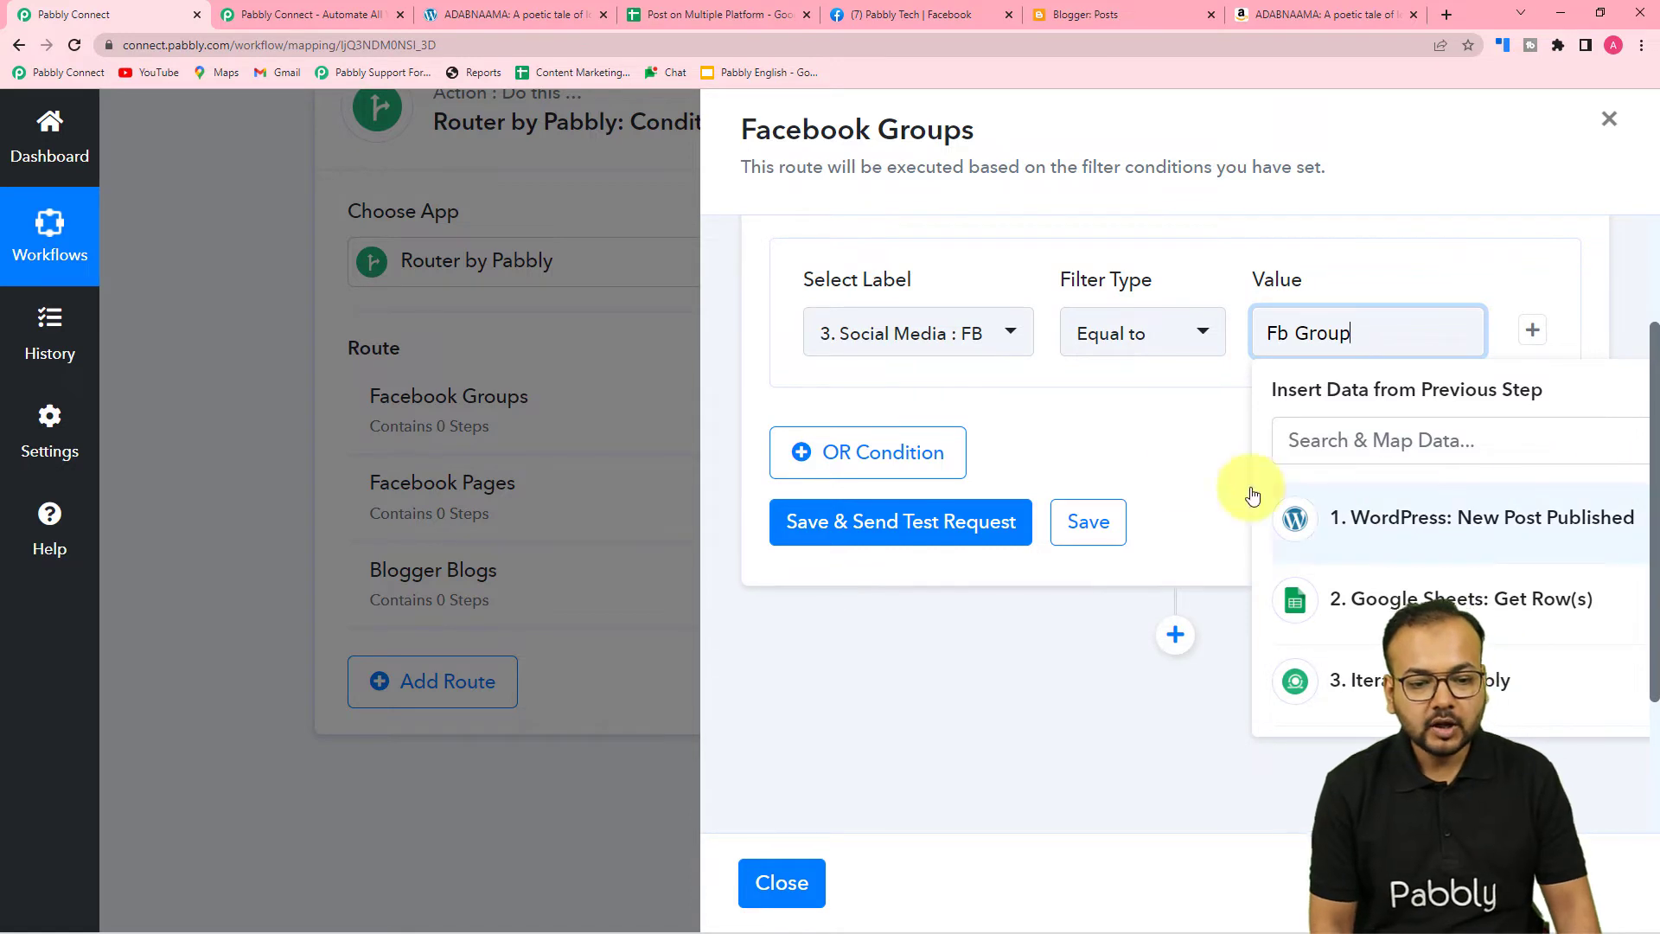
{"action": "left_click", "coordinate": [1170, 470]}
{"action": "left_click", "coordinate": [896, 540]}
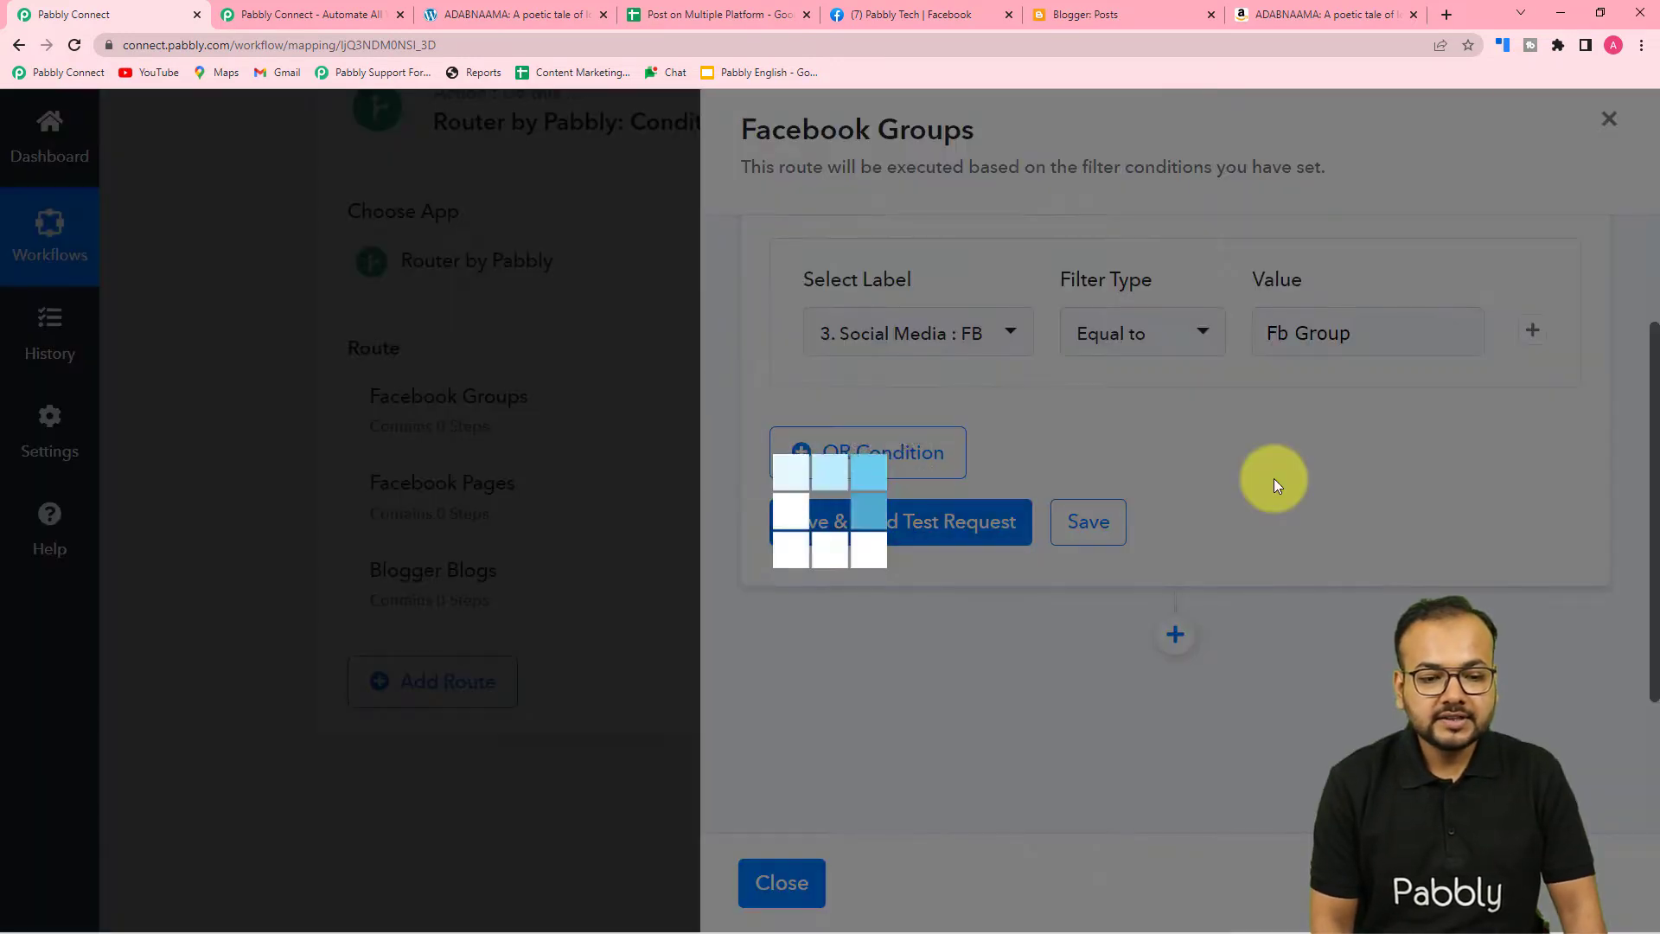
{"action": "scroll", "coordinate": [1280, 481], "scroll_direction": "down", "scroll_amount": 1}
{"action": "scroll", "coordinate": [1341, 621], "scroll_direction": "up", "scroll_amount": 2}
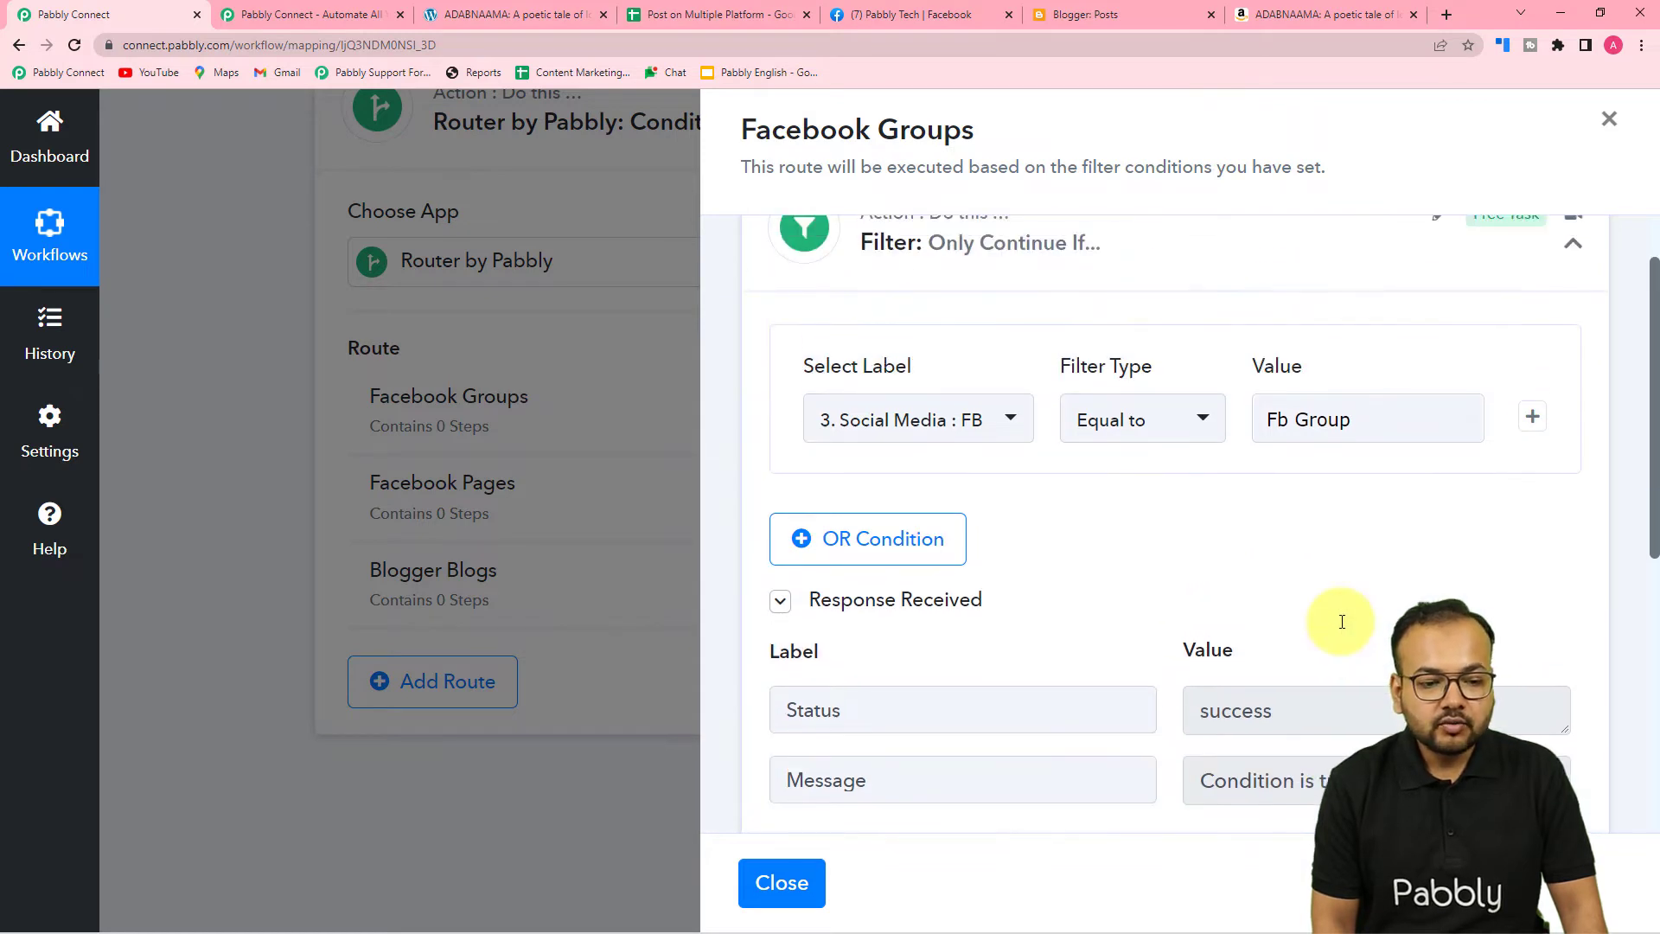
{"action": "scroll", "coordinate": [1341, 621], "scroll_direction": "up", "scroll_amount": 1}
{"action": "scroll", "coordinate": [1174, 611], "scroll_direction": "down", "scroll_amount": 1}
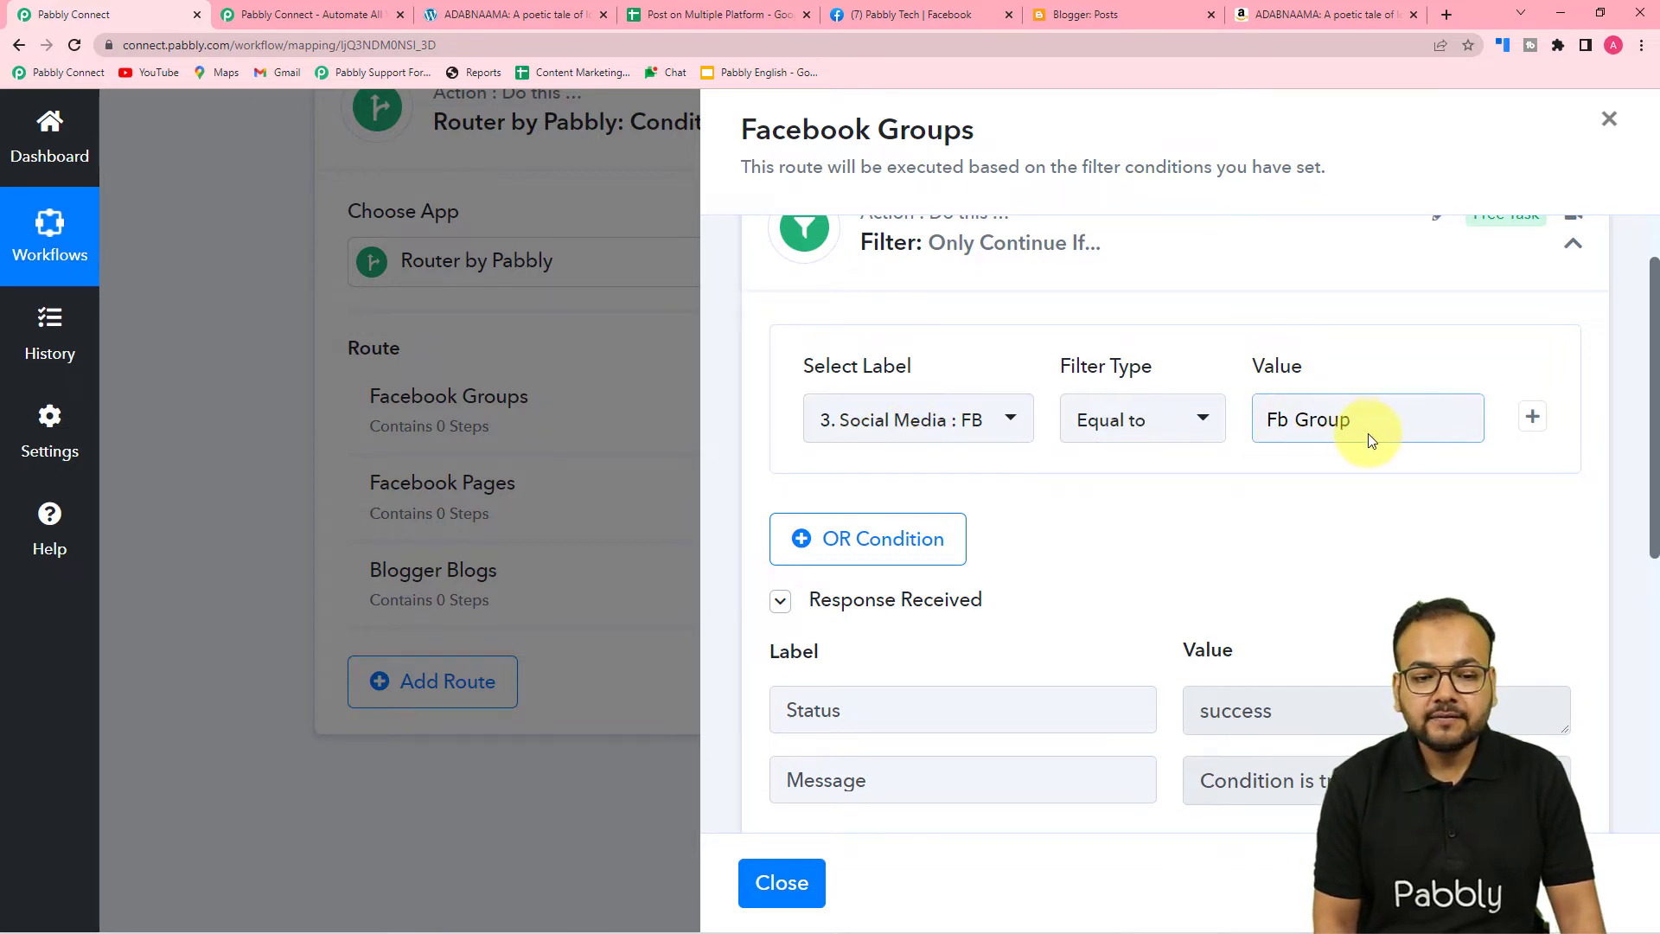
Add an action step after the filter in the Facebook Groups route and choose Facebook Groups as its app
{"action": "scroll", "coordinate": [1232, 503], "scroll_direction": "down", "scroll_amount": 2}
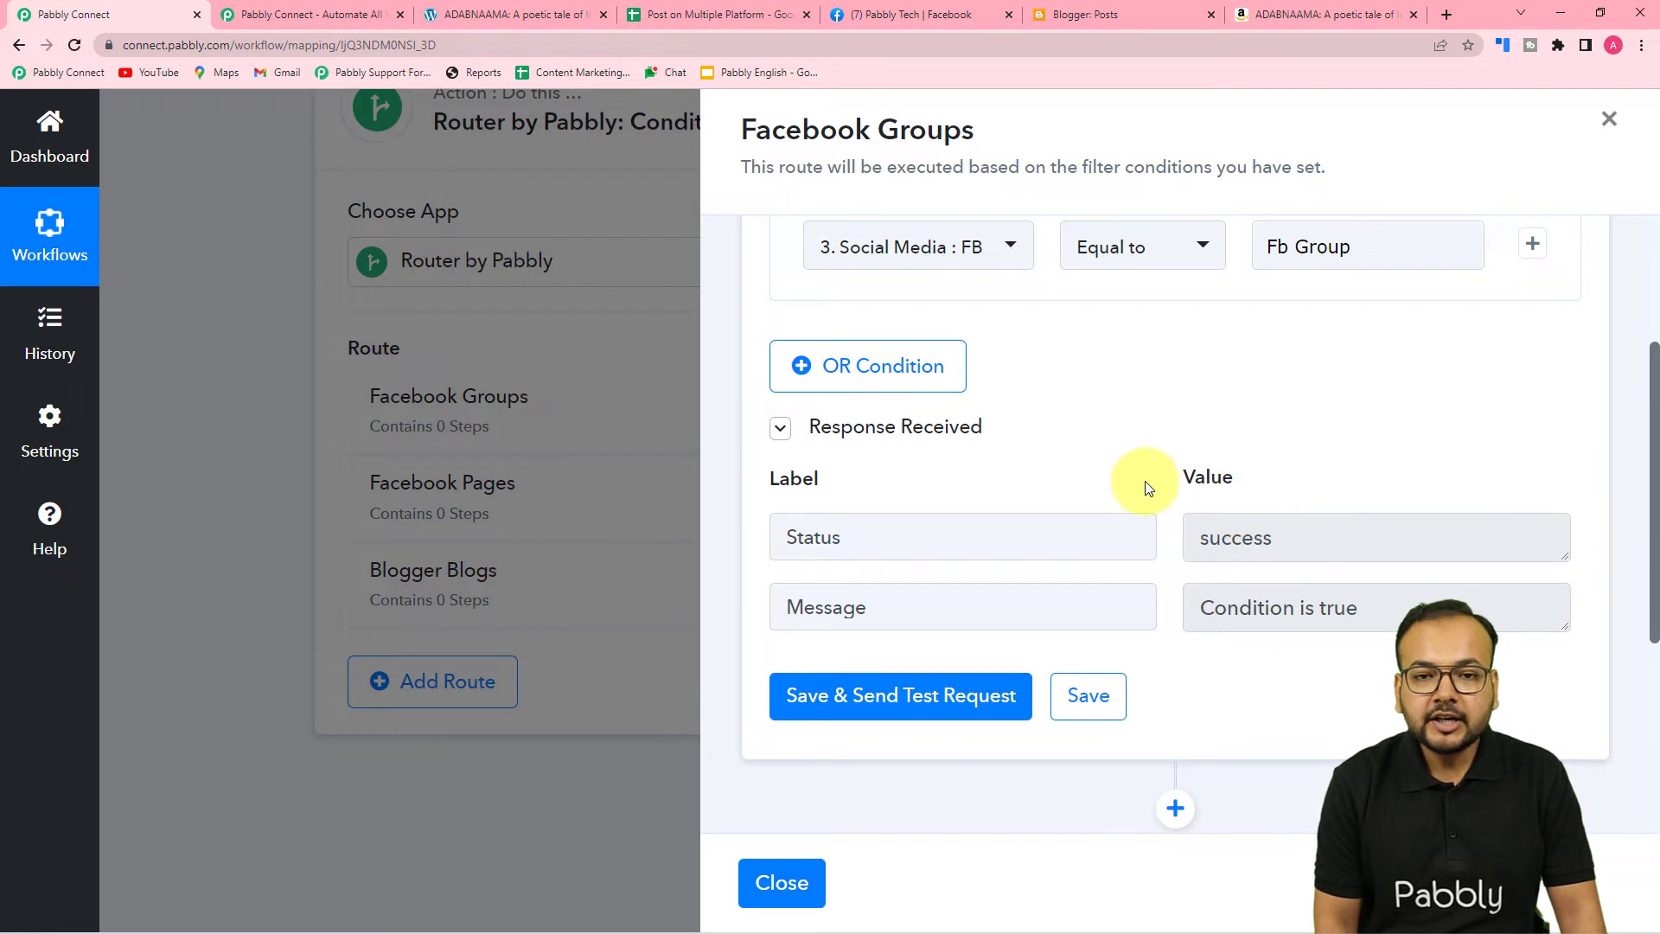
{"action": "scroll", "coordinate": [1146, 483], "scroll_direction": "down", "scroll_amount": 3}
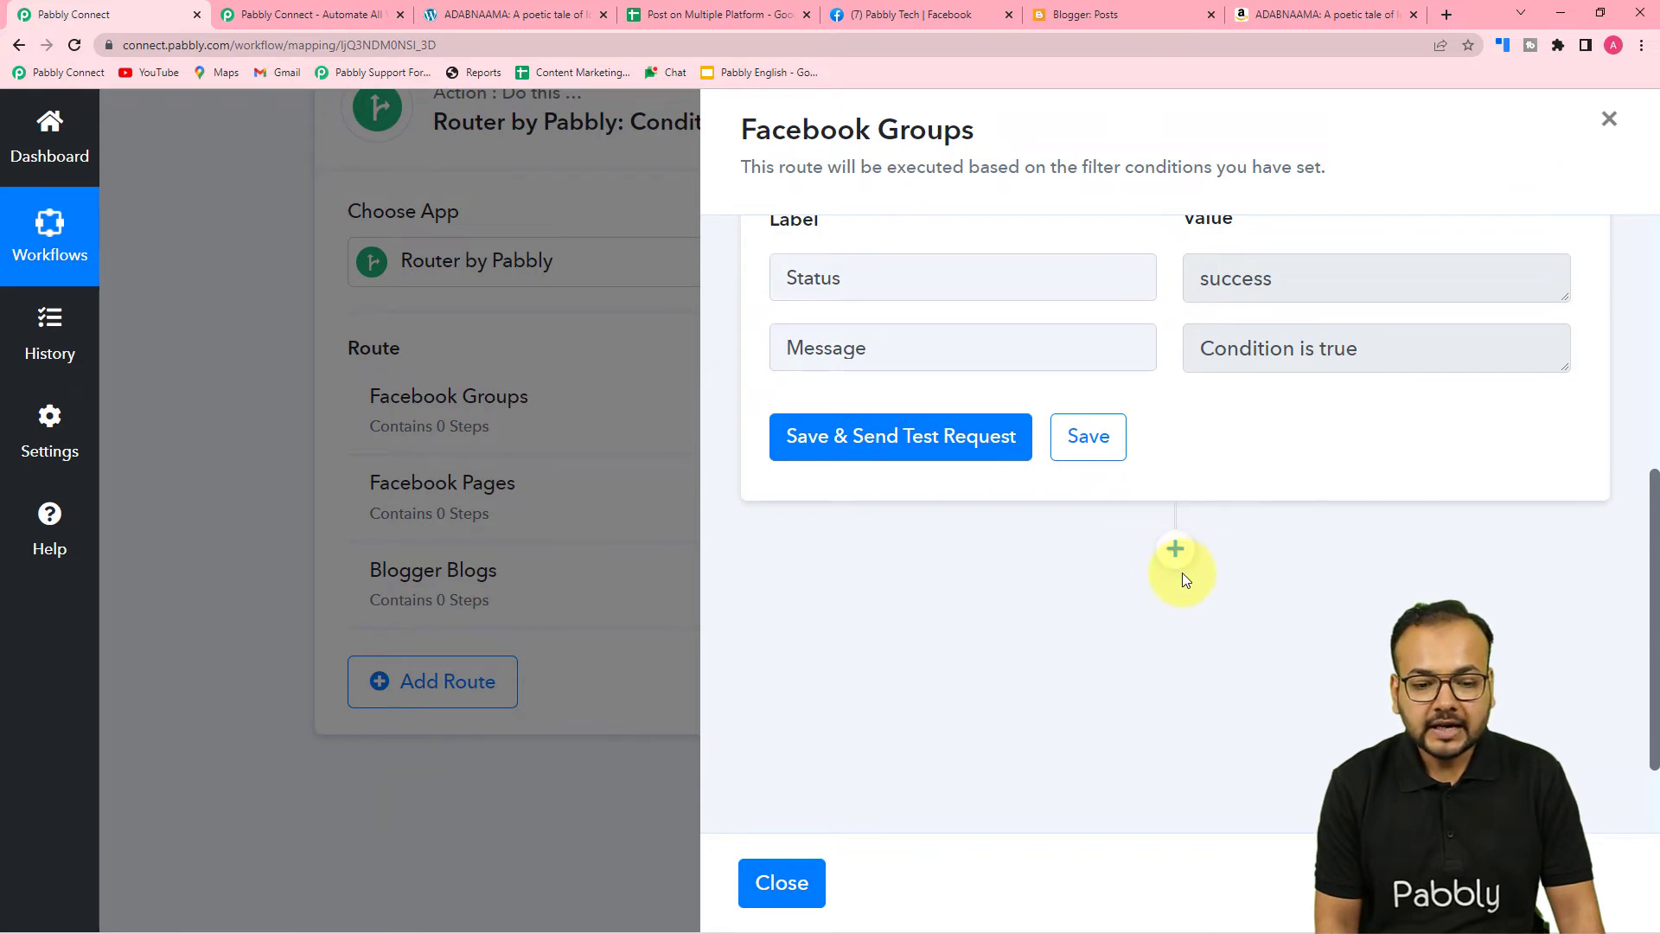
{"action": "left_click", "coordinate": [1176, 551]}
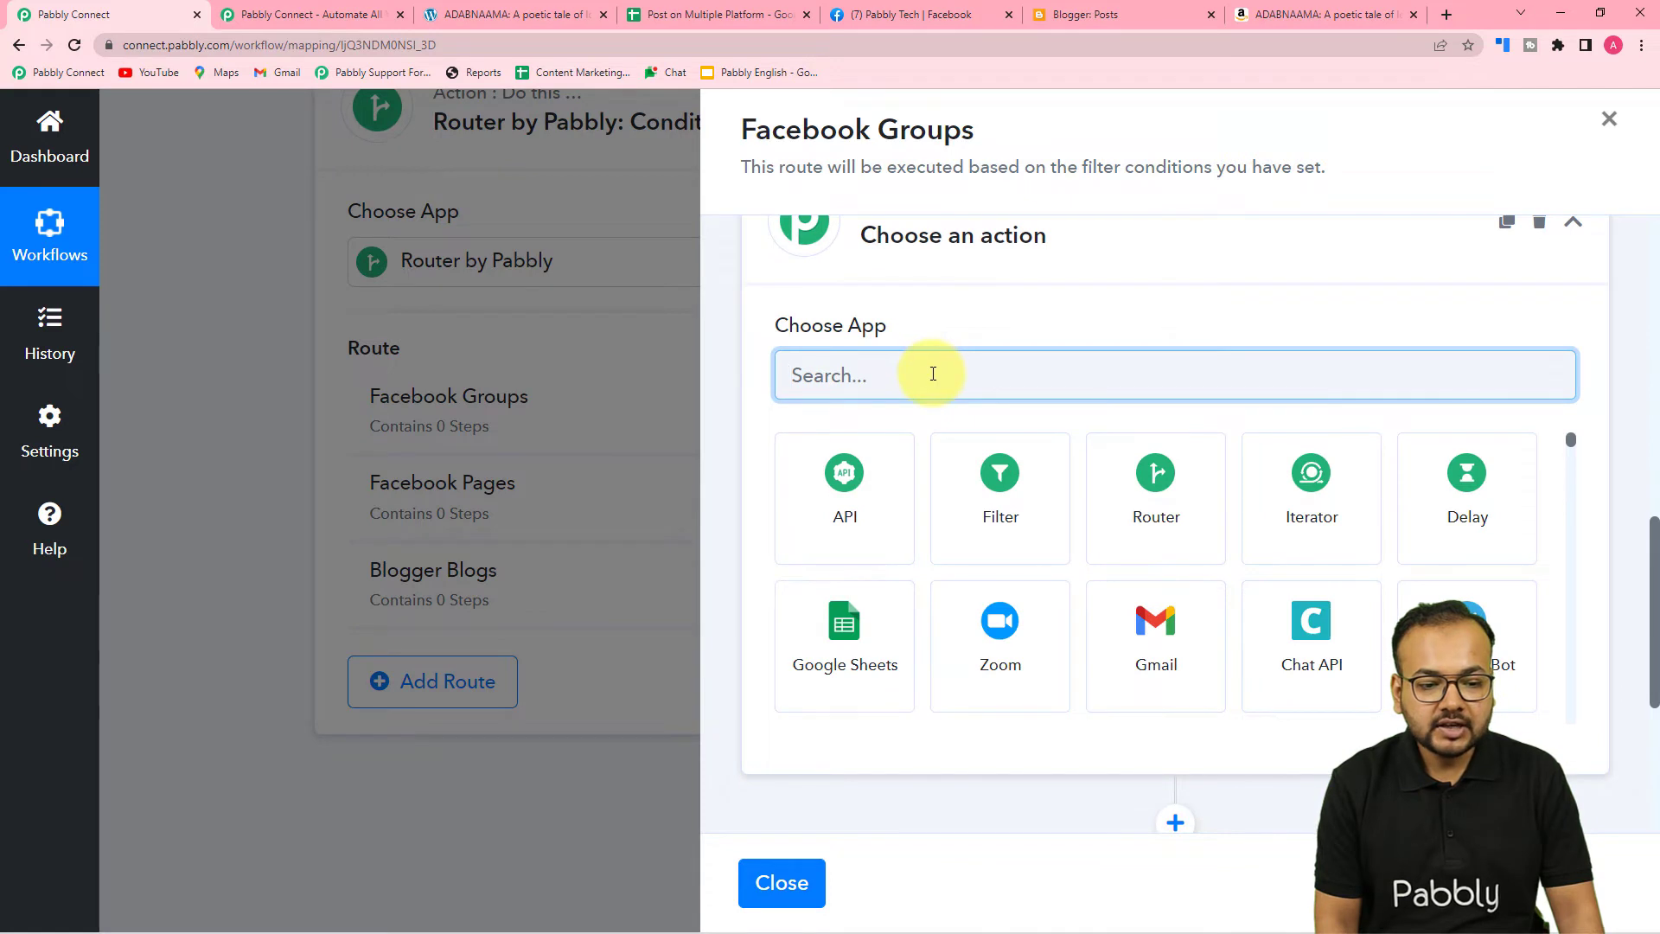
{"action": "type", "text": "face"}
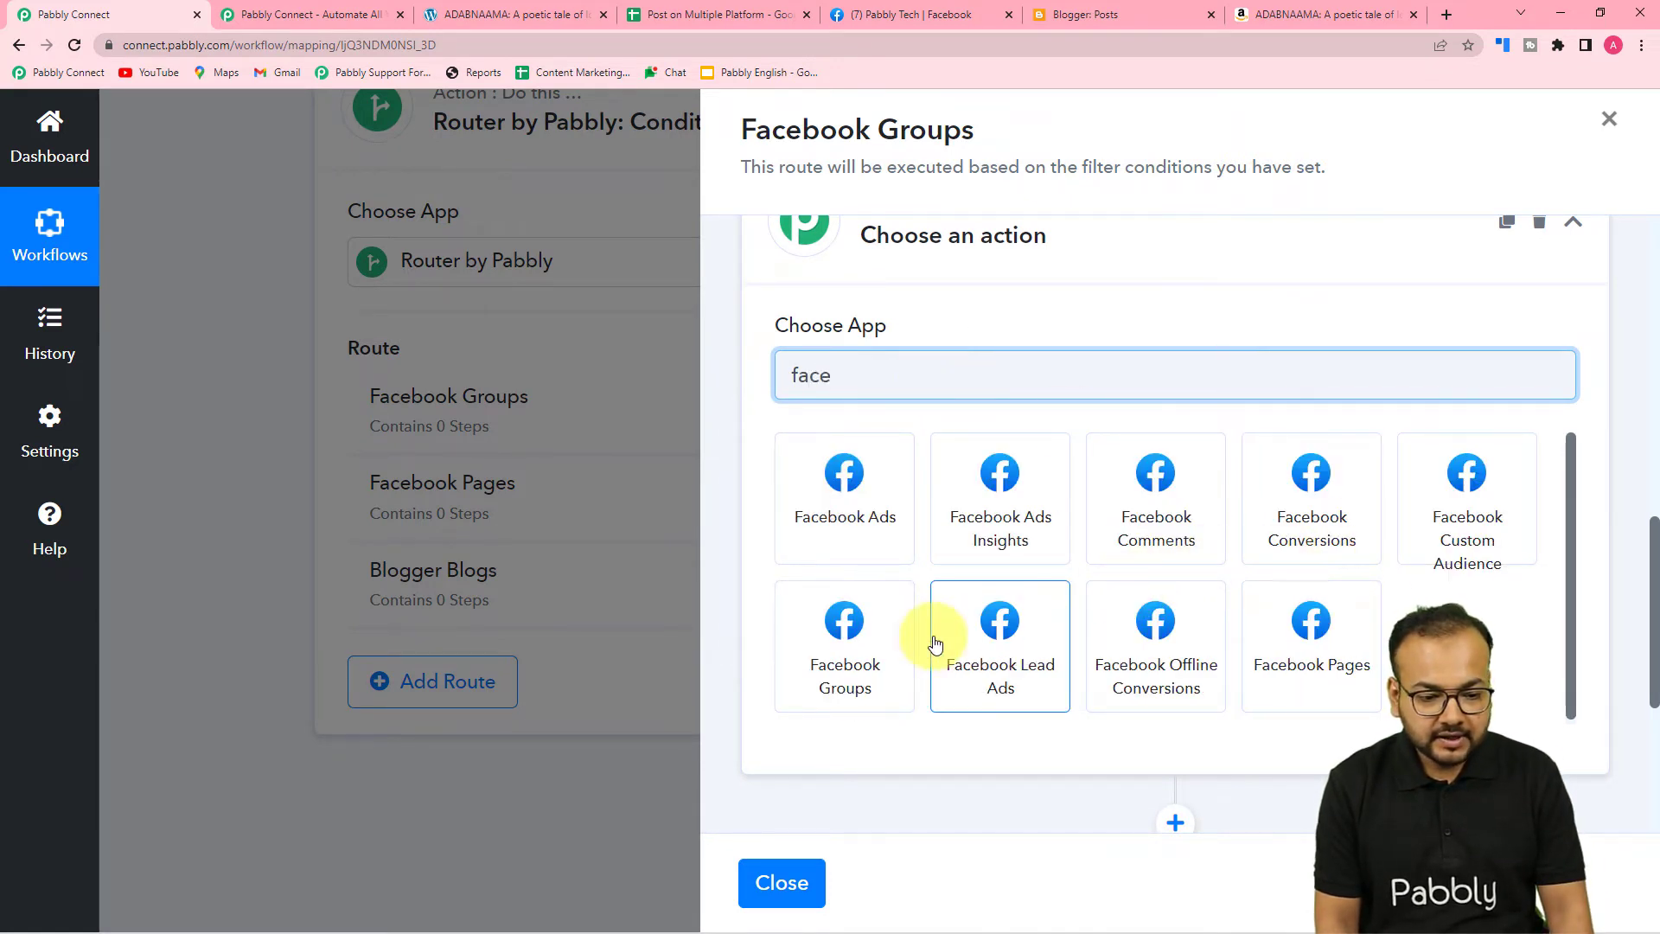
{"action": "left_click", "coordinate": [850, 658]}
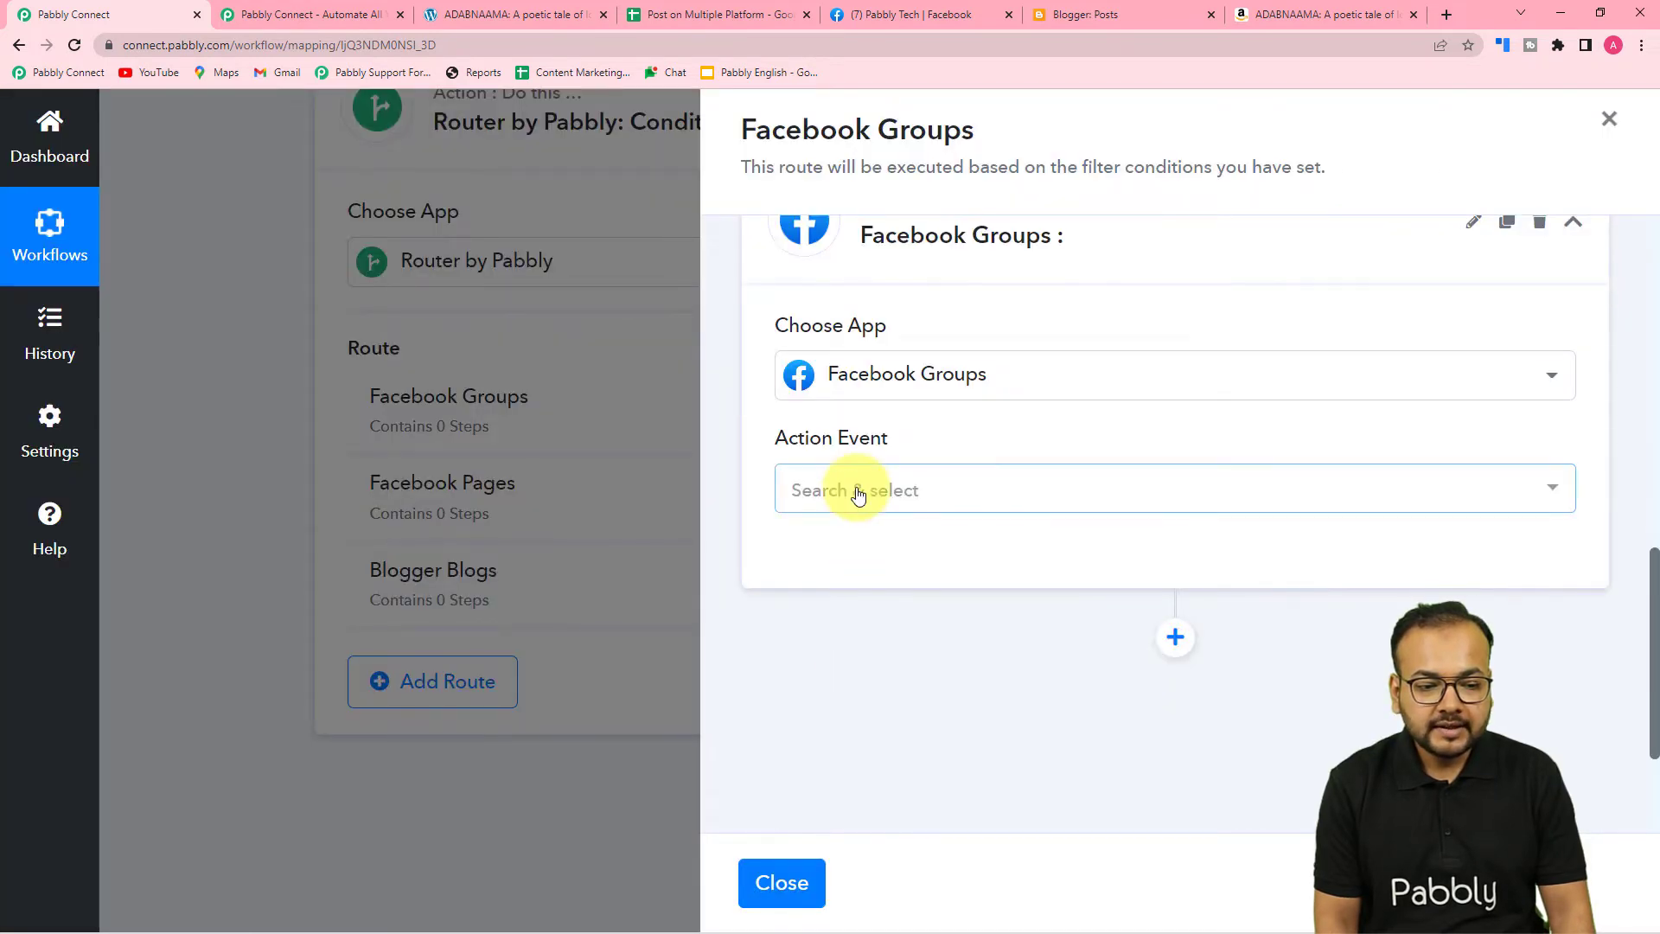
Set the Facebook Groups action event to Post Message and authorize it through a new Facebook Groups connection
{"action": "left_click", "coordinate": [857, 495]}
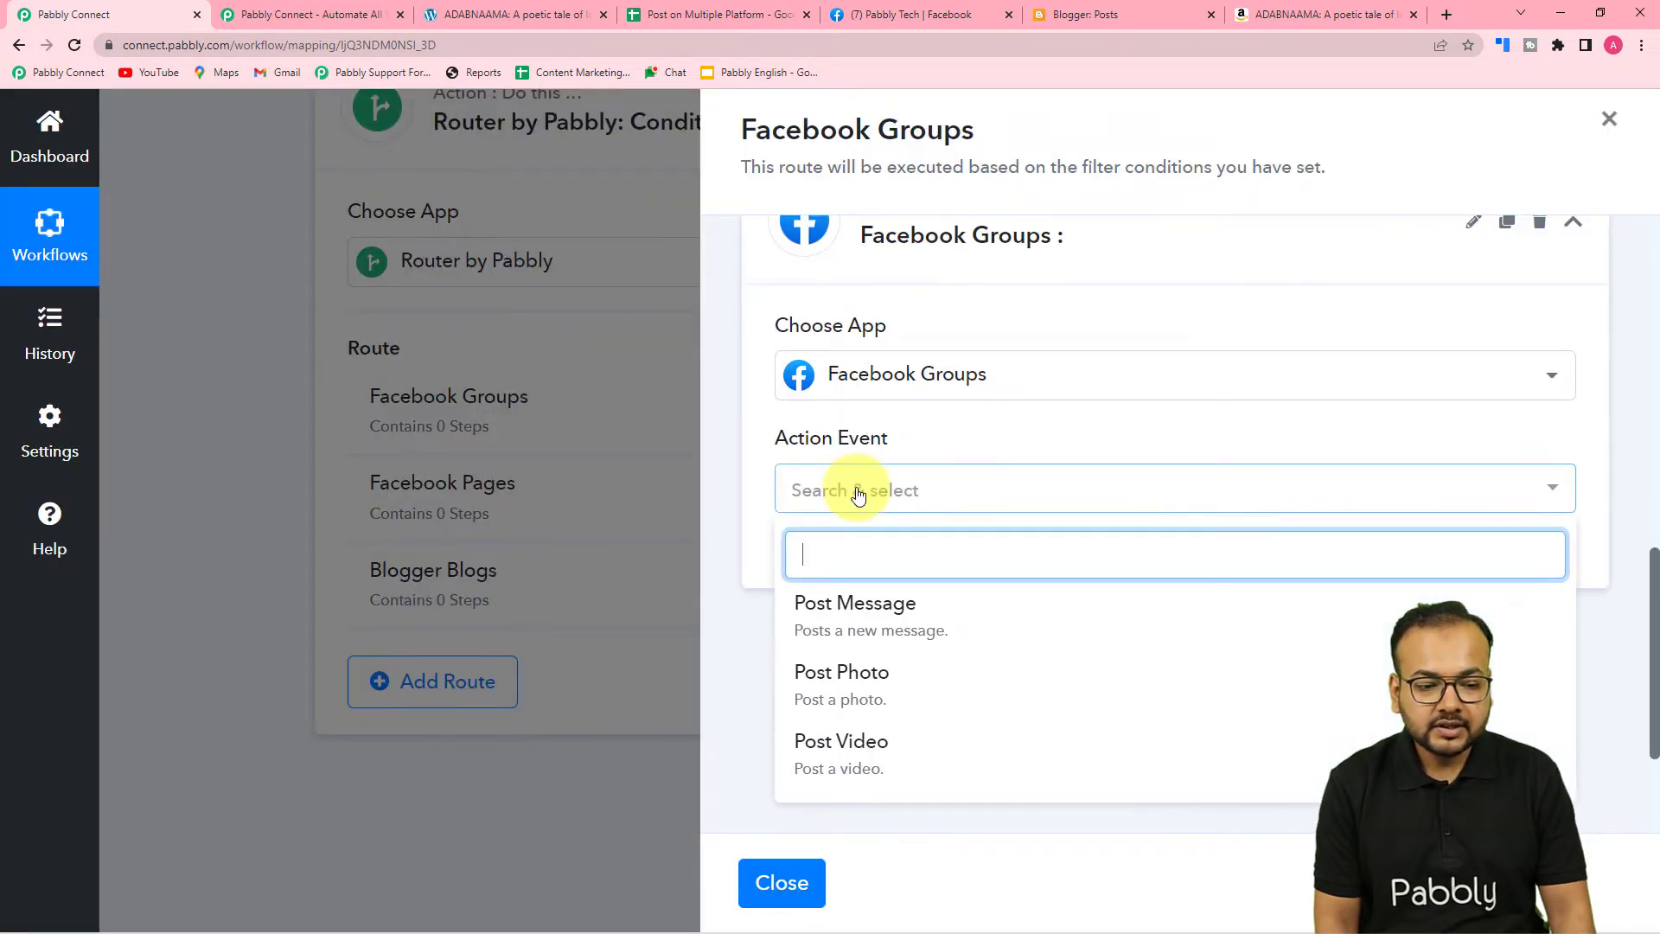
{"action": "left_click", "coordinate": [823, 638]}
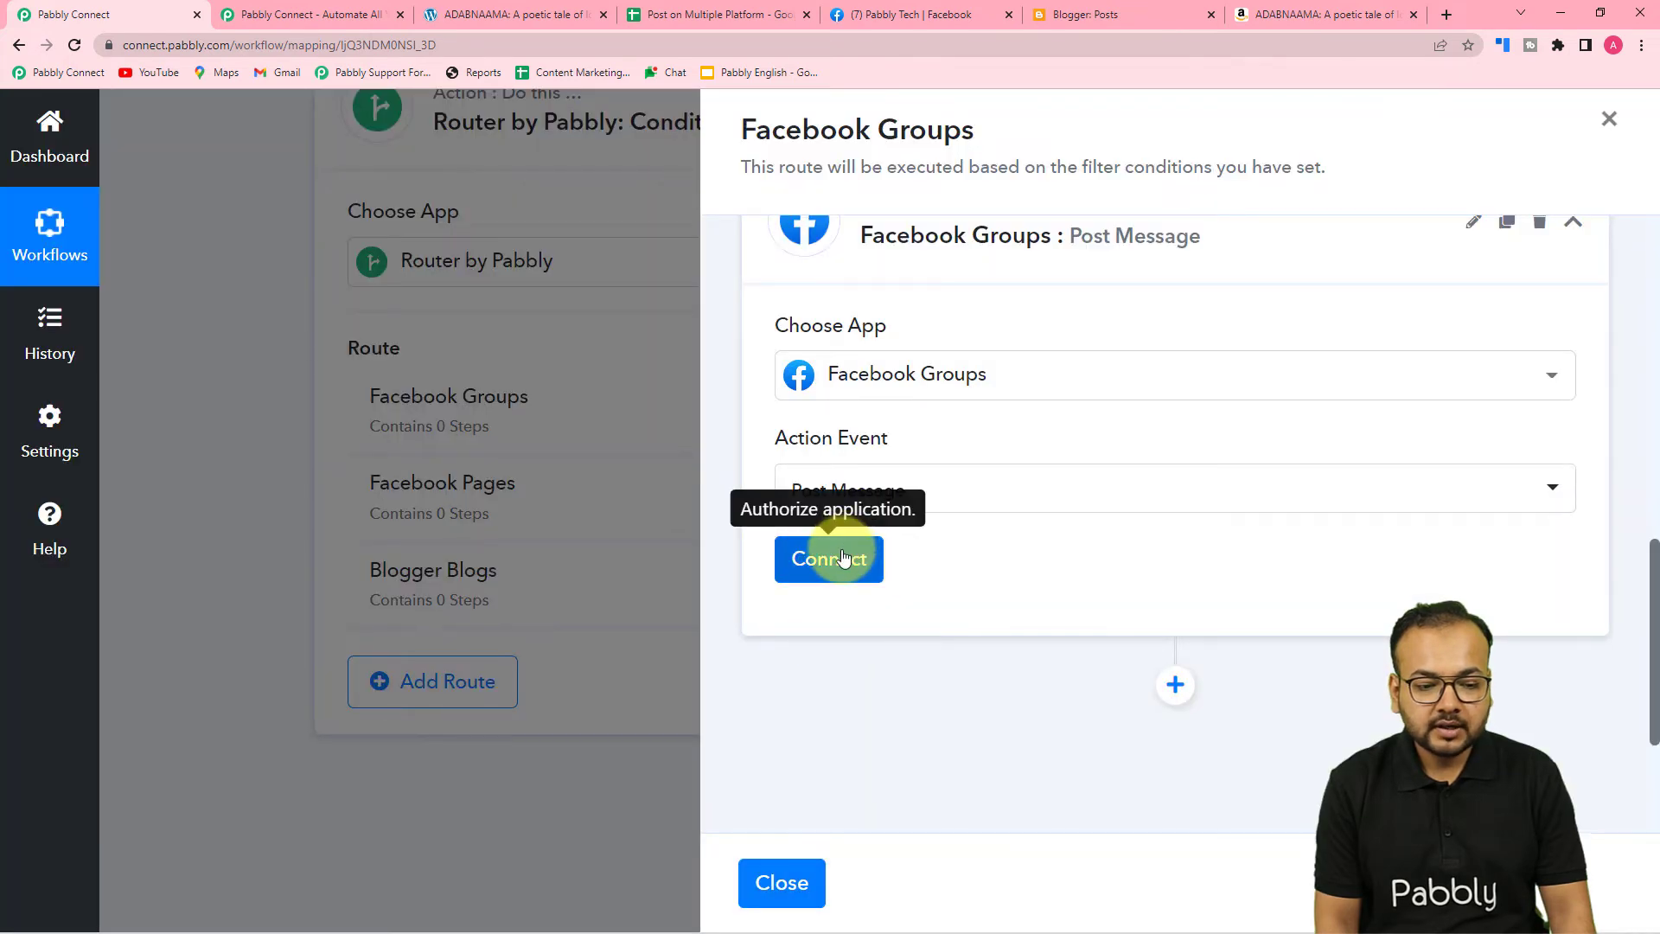
{"action": "left_click", "coordinate": [840, 562]}
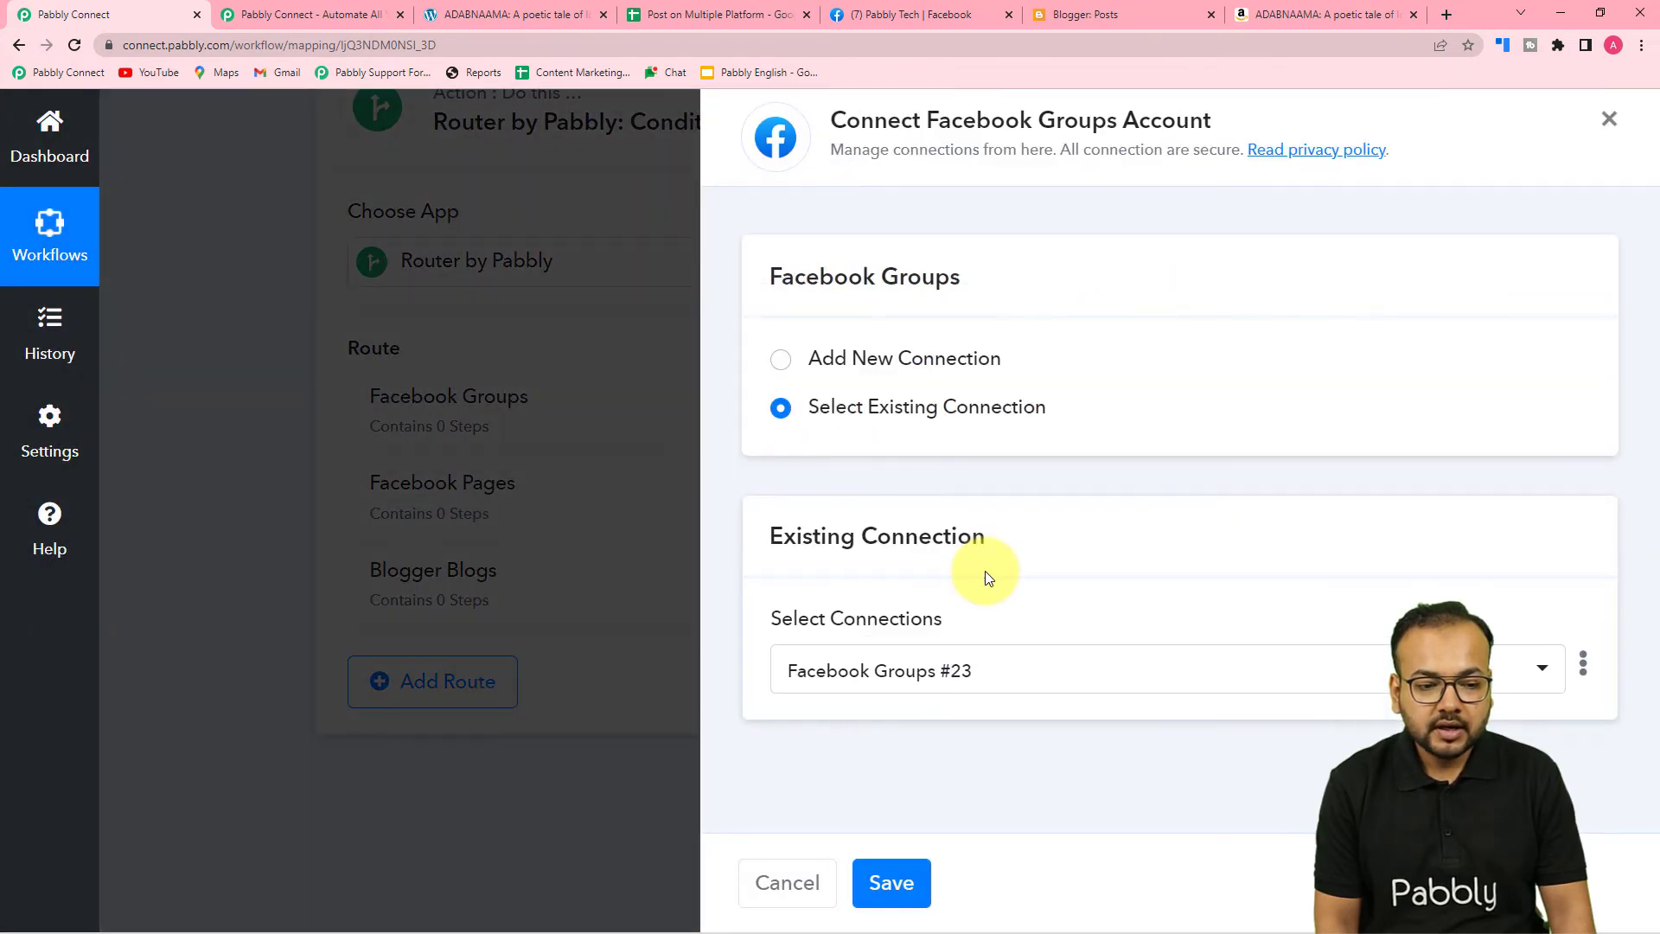
{"action": "left_click", "coordinate": [781, 360]}
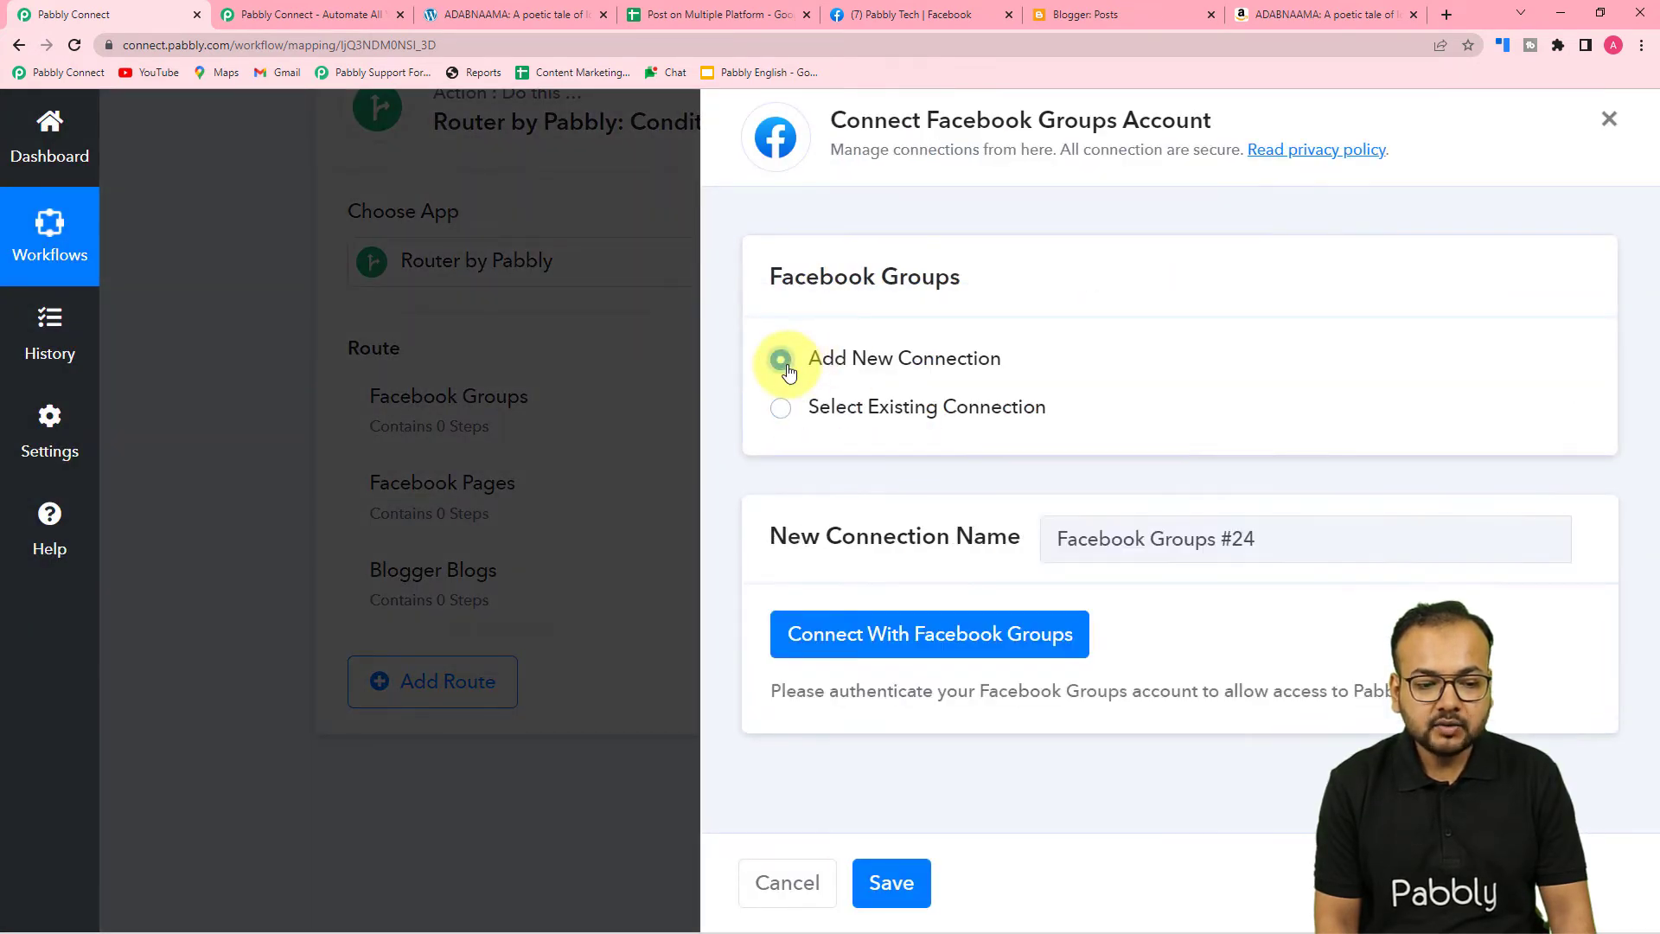
{"action": "left_click", "coordinate": [875, 636]}
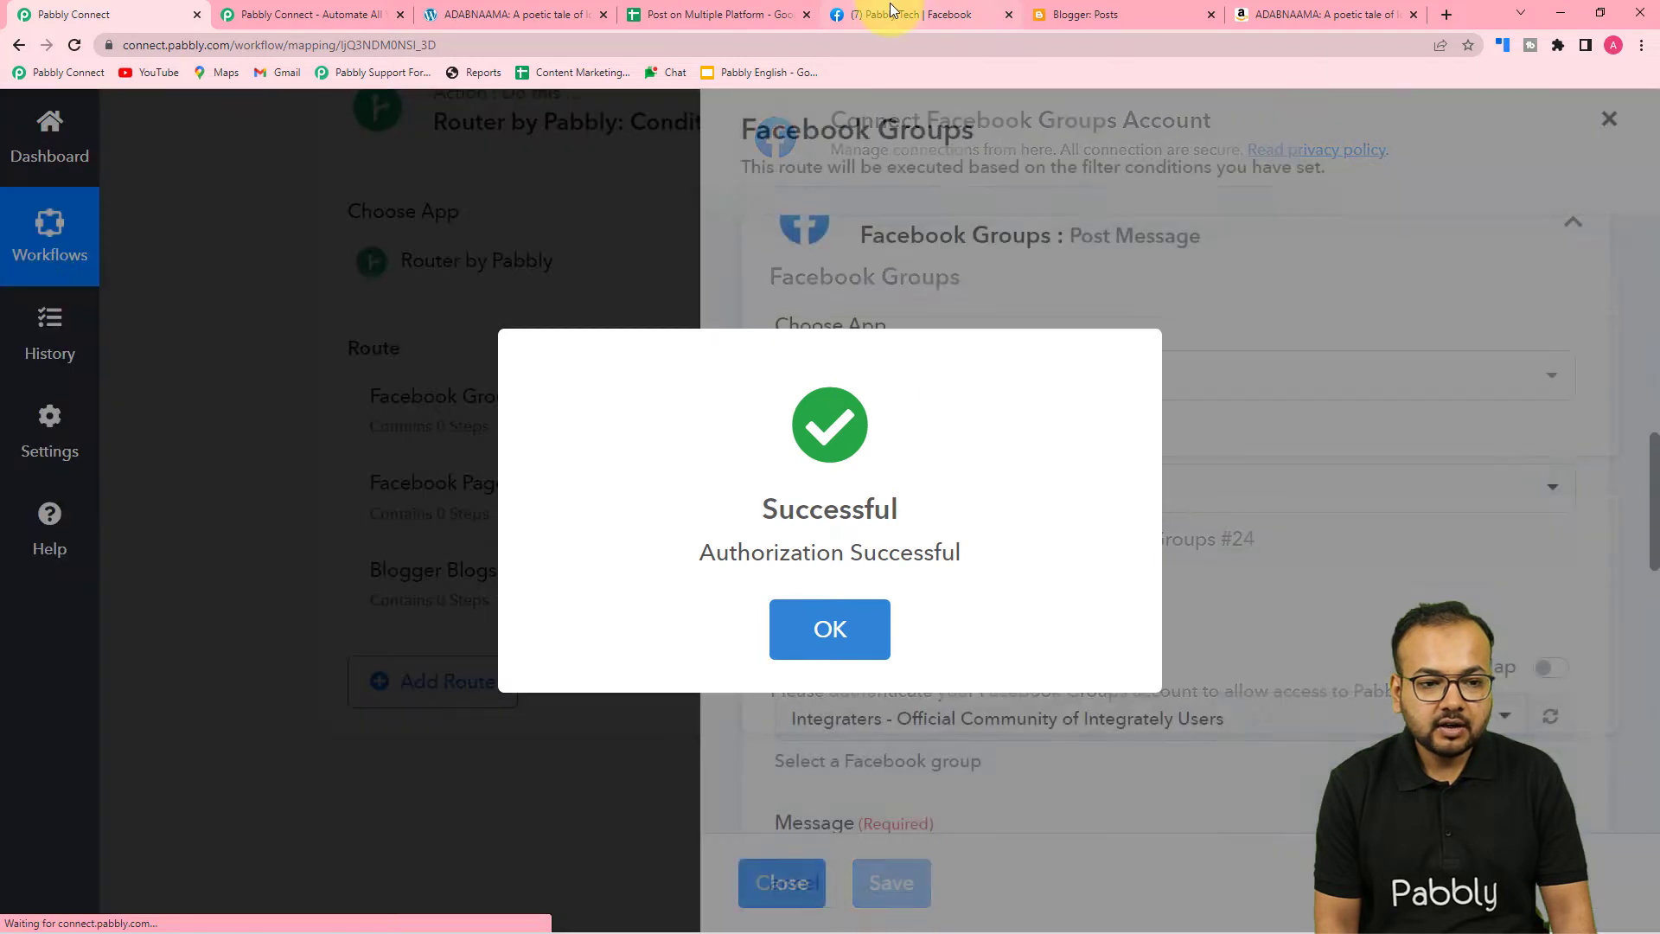
Look over the Pabbly Tech group page on Facebook and return to the action's Group setting
{"action": "left_click", "coordinate": [890, 14]}
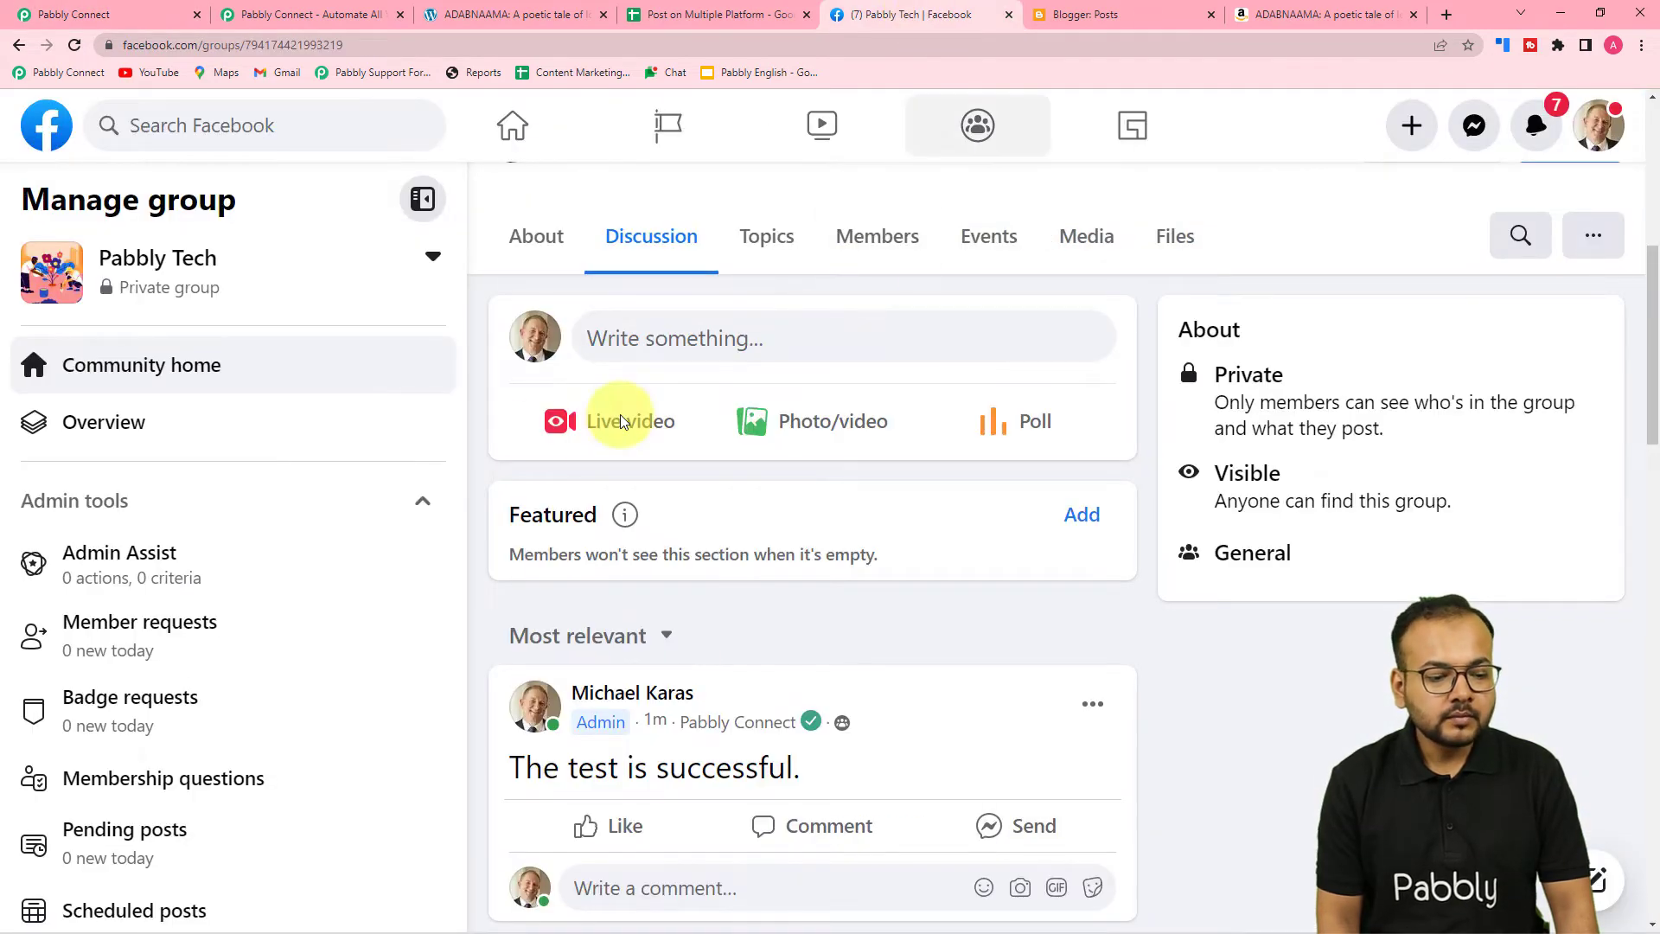
{"action": "scroll", "coordinate": [493, 474], "scroll_direction": "up", "scroll_amount": 2}
{"action": "scroll", "coordinate": [734, 474], "scroll_direction": "up", "scroll_amount": 2}
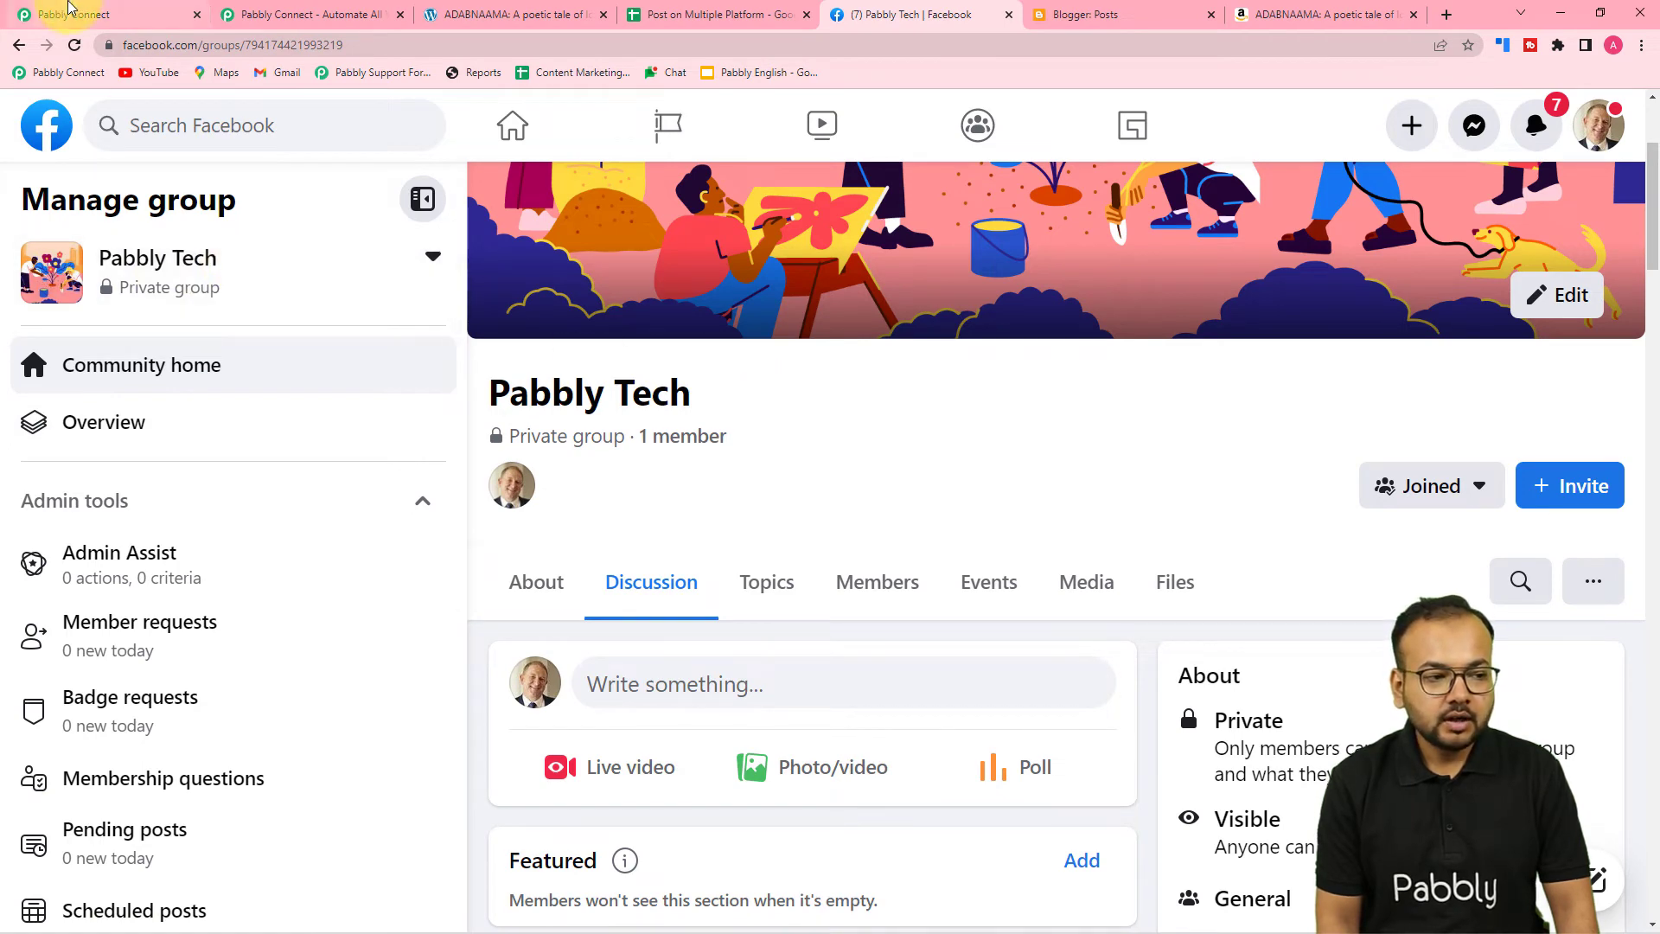
{"action": "left_click", "coordinate": [71, 10]}
{"action": "scroll", "coordinate": [929, 397], "scroll_direction": "down", "scroll_amount": 3}
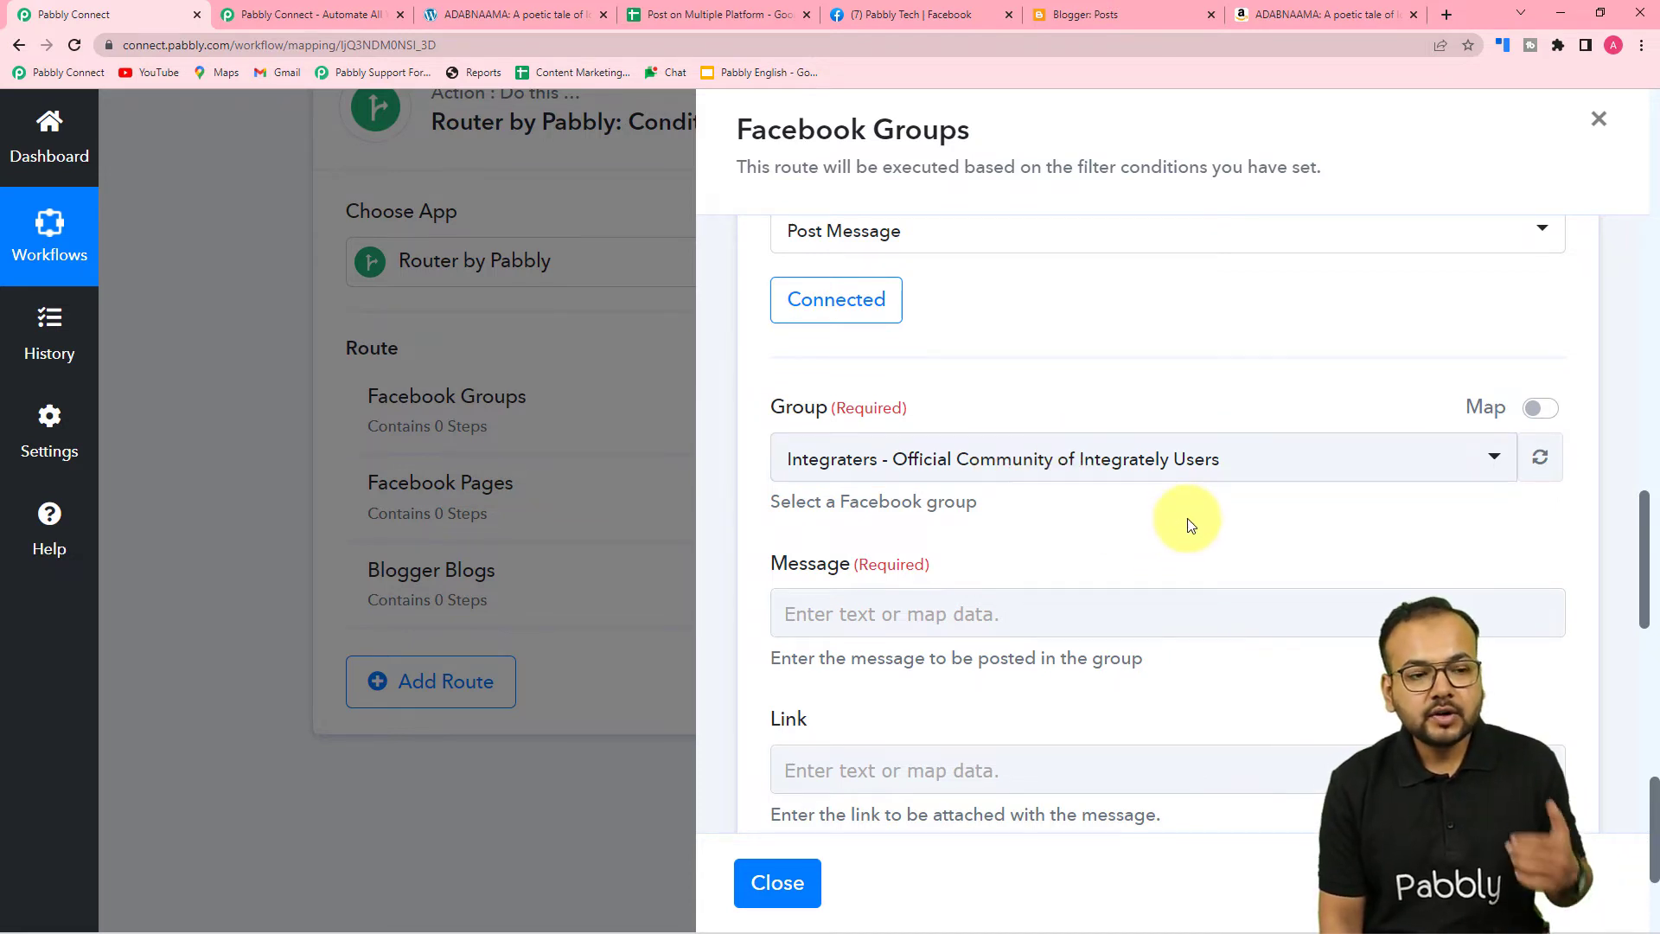
Widen the Page/Group/Blogg Name column in the Post on Multiple Platform spreadsheet and return to the Facebook Groups action
{"action": "left_click", "coordinate": [722, 23]}
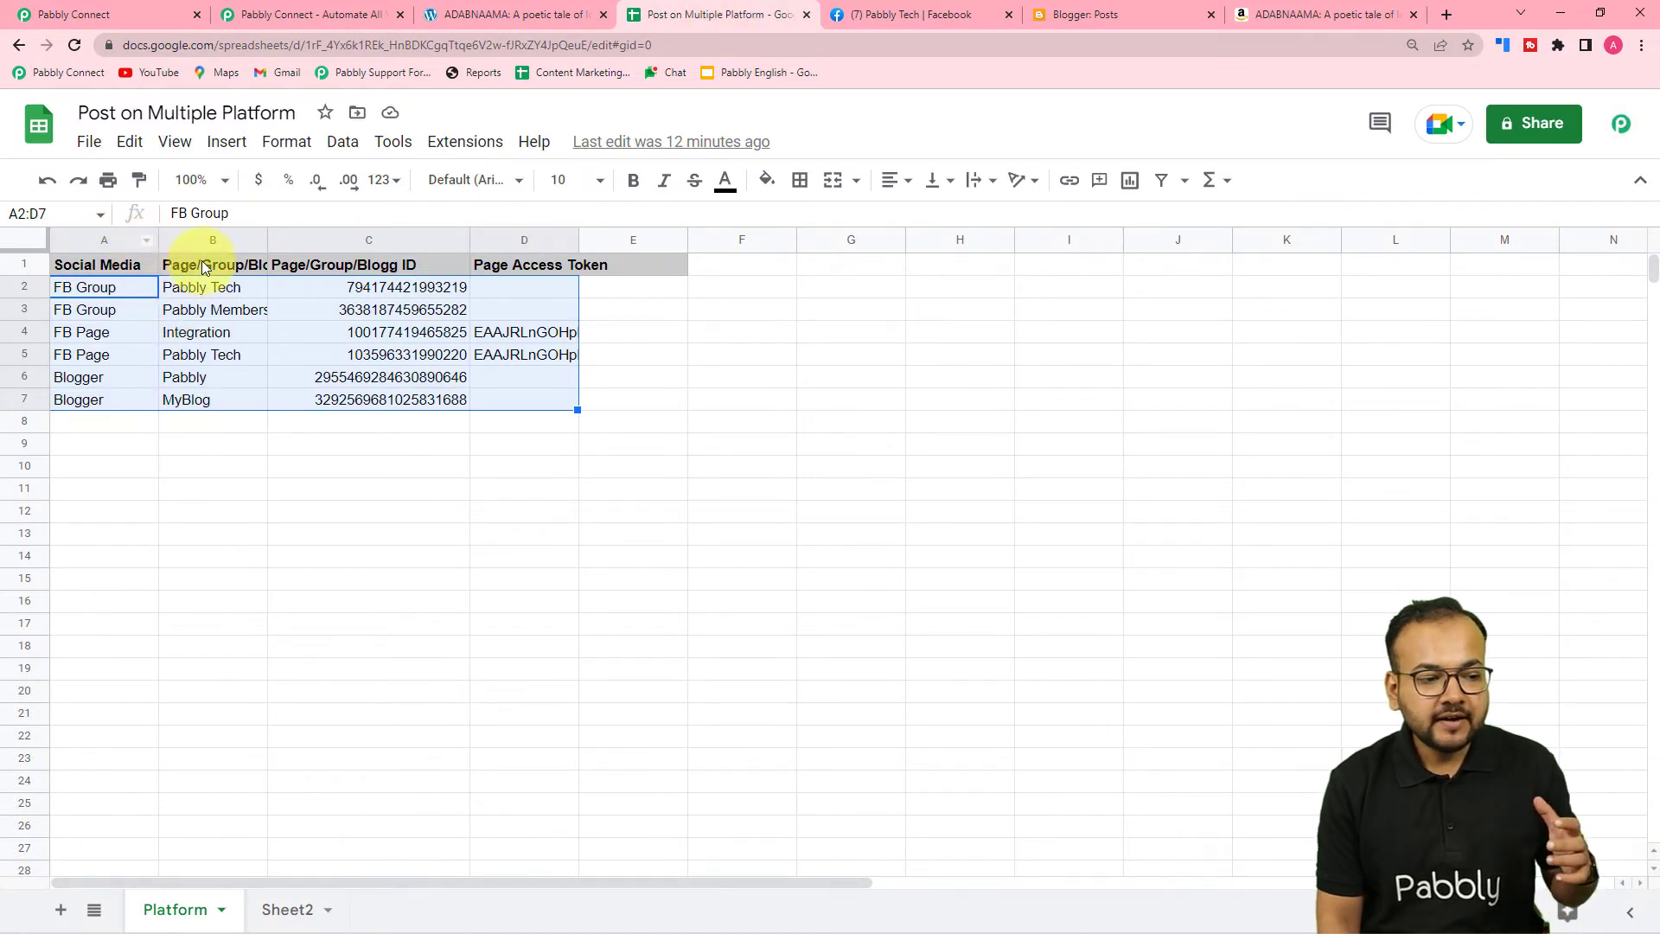
{"action": "left_click_drag", "start_coordinate": [266, 240], "coordinate": [322, 240]}
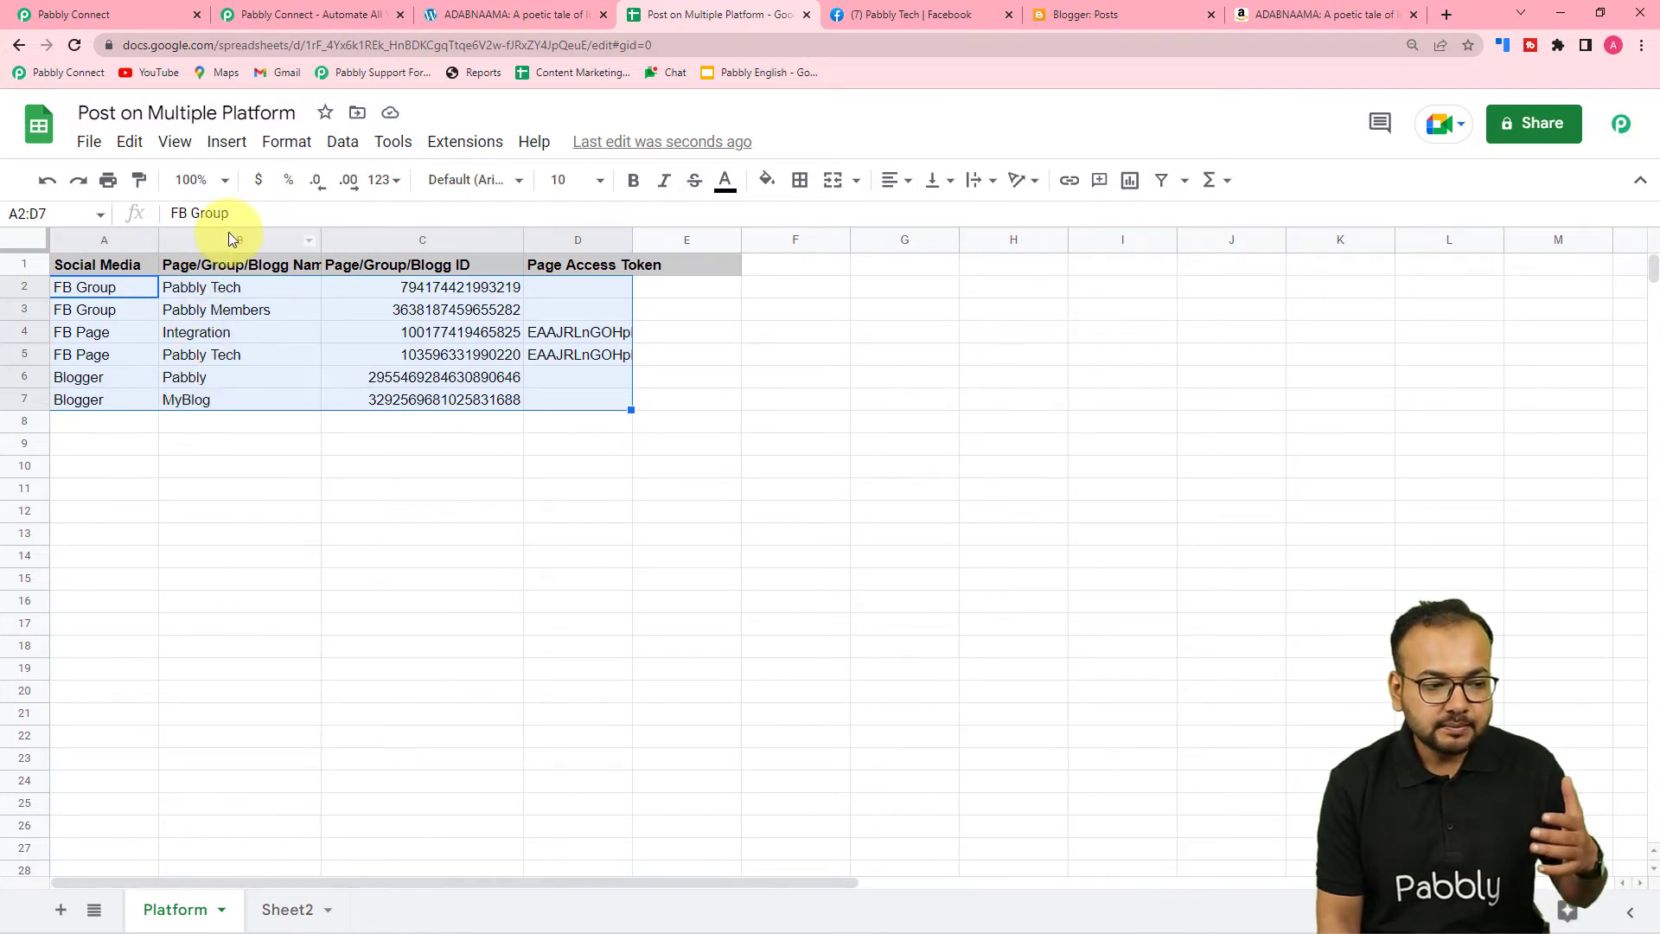
{"action": "left_click", "coordinate": [83, 15]}
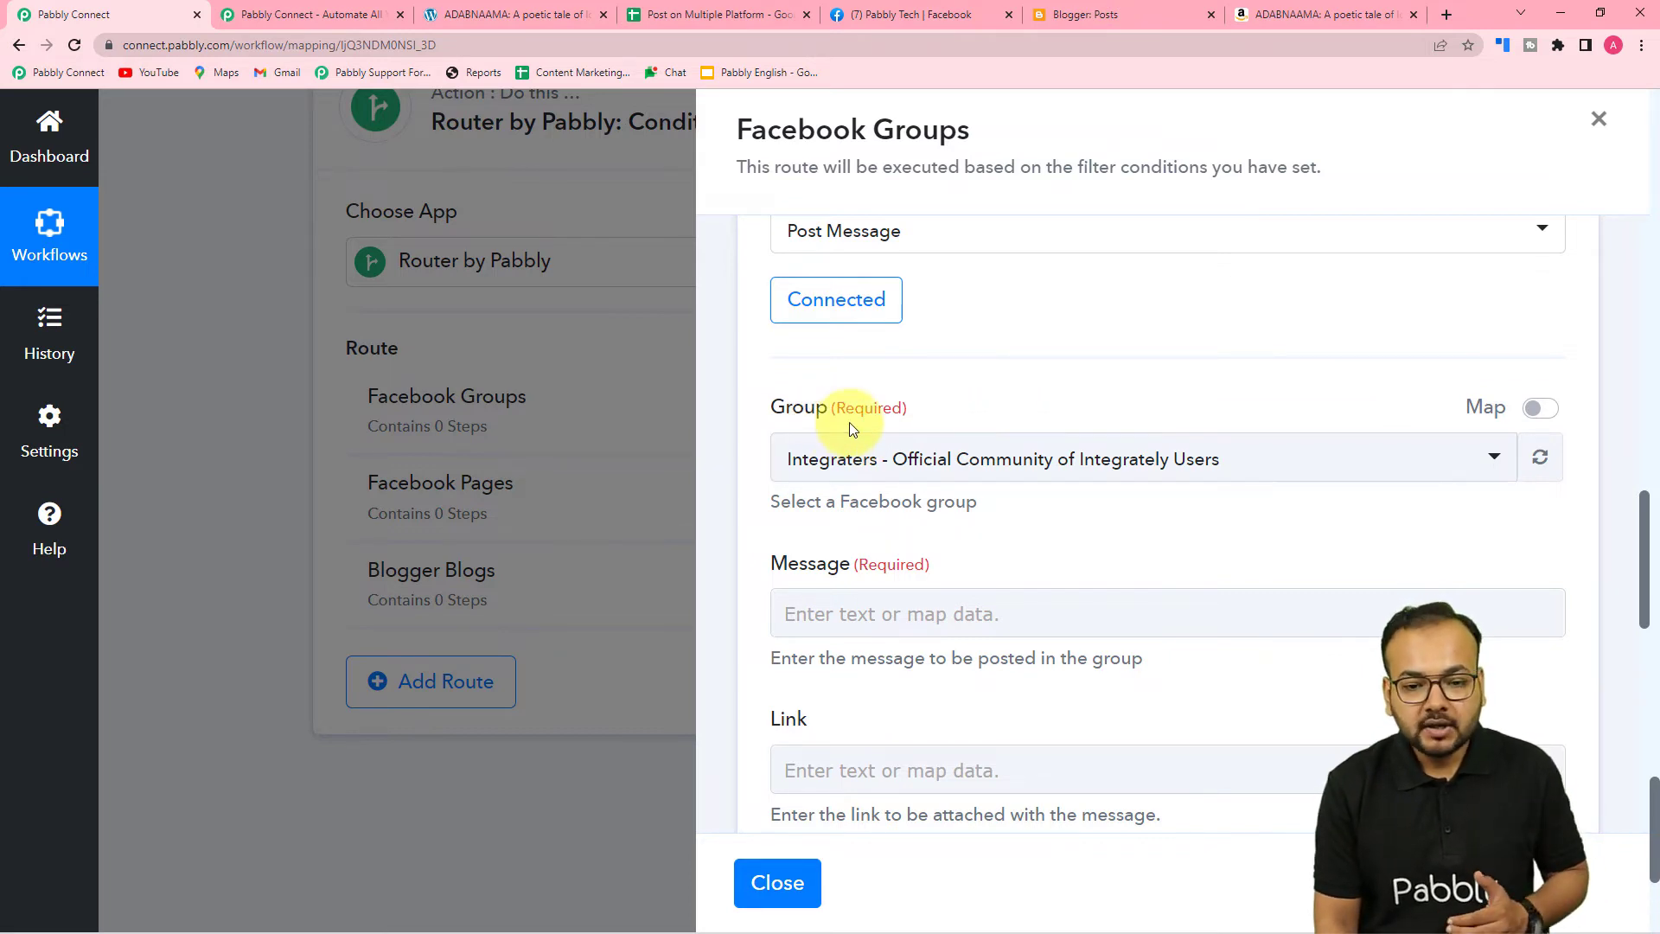
Enable mapping for the Group field and replace its value with 3. Page/Group/Blogg ID from the Iterator by Pabbly data
{"action": "left_click", "coordinate": [1543, 409]}
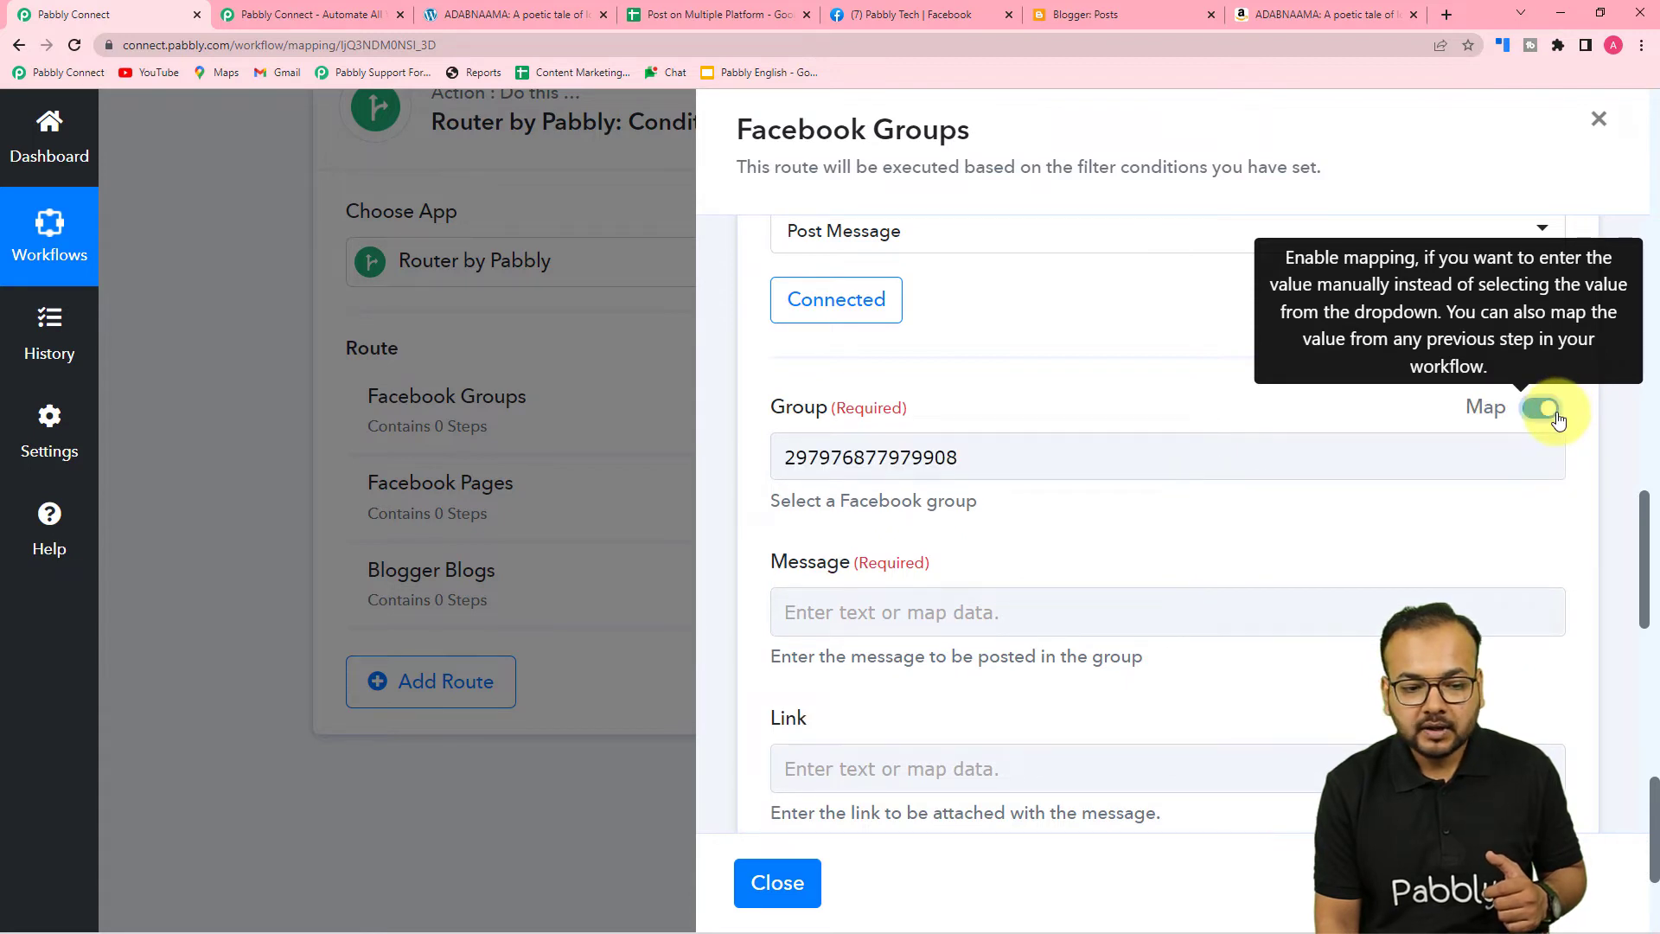
{"action": "left_click", "coordinate": [1056, 459]}
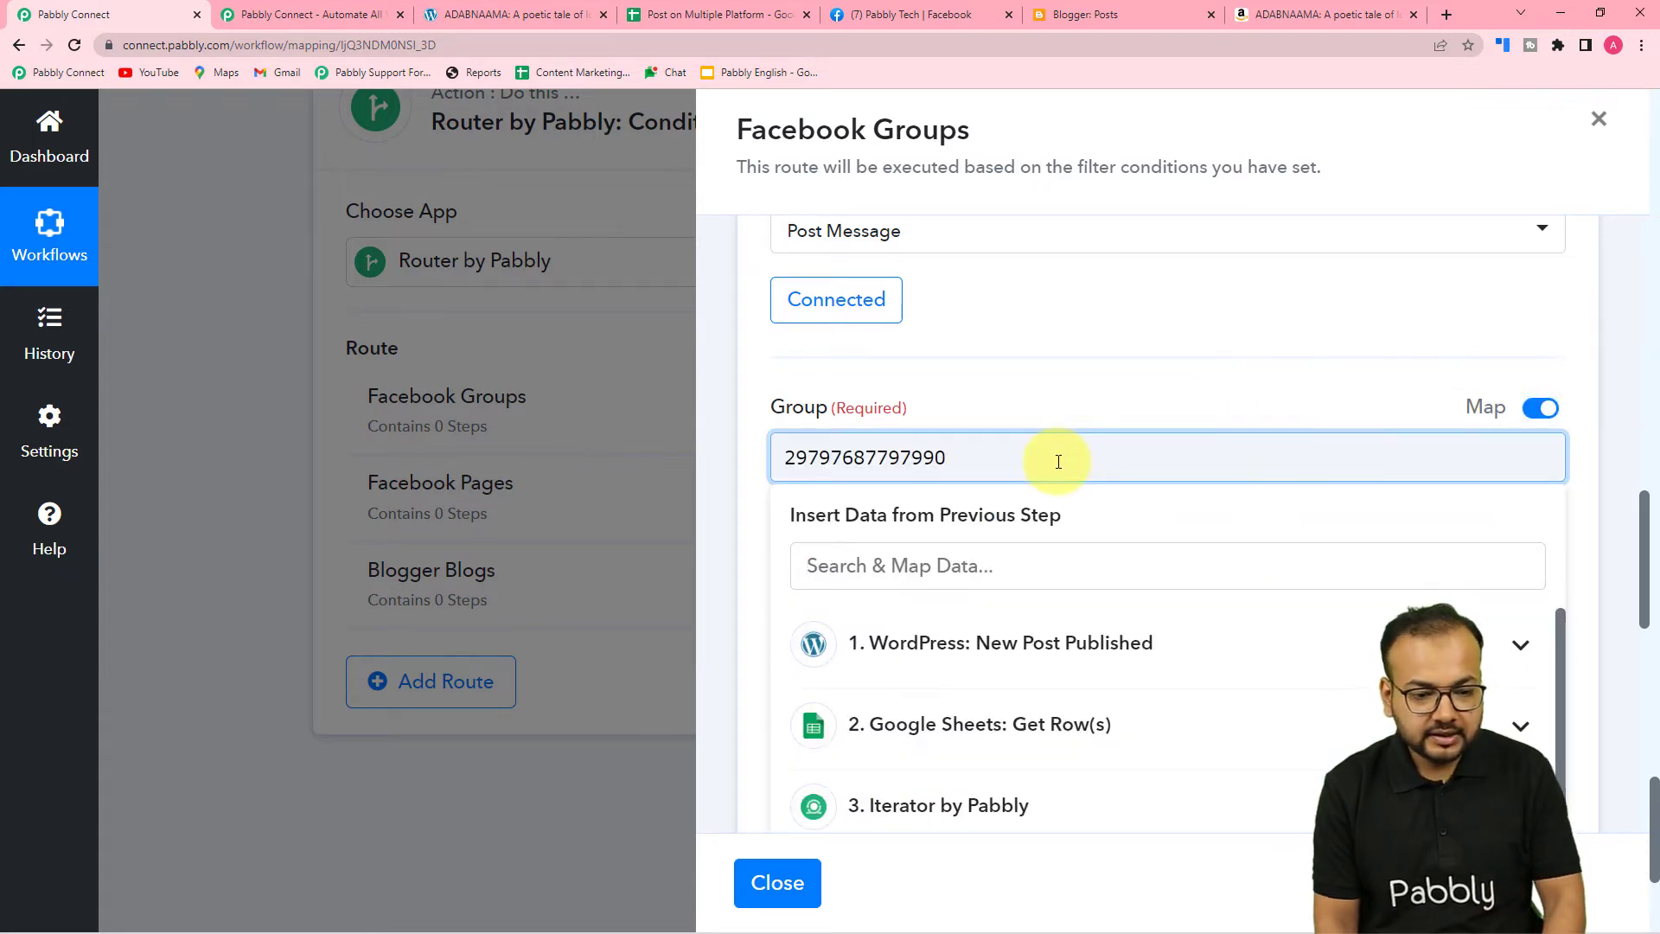
{"action": "scroll", "coordinate": [1053, 466], "scroll_direction": "down", "scroll_amount": 4}
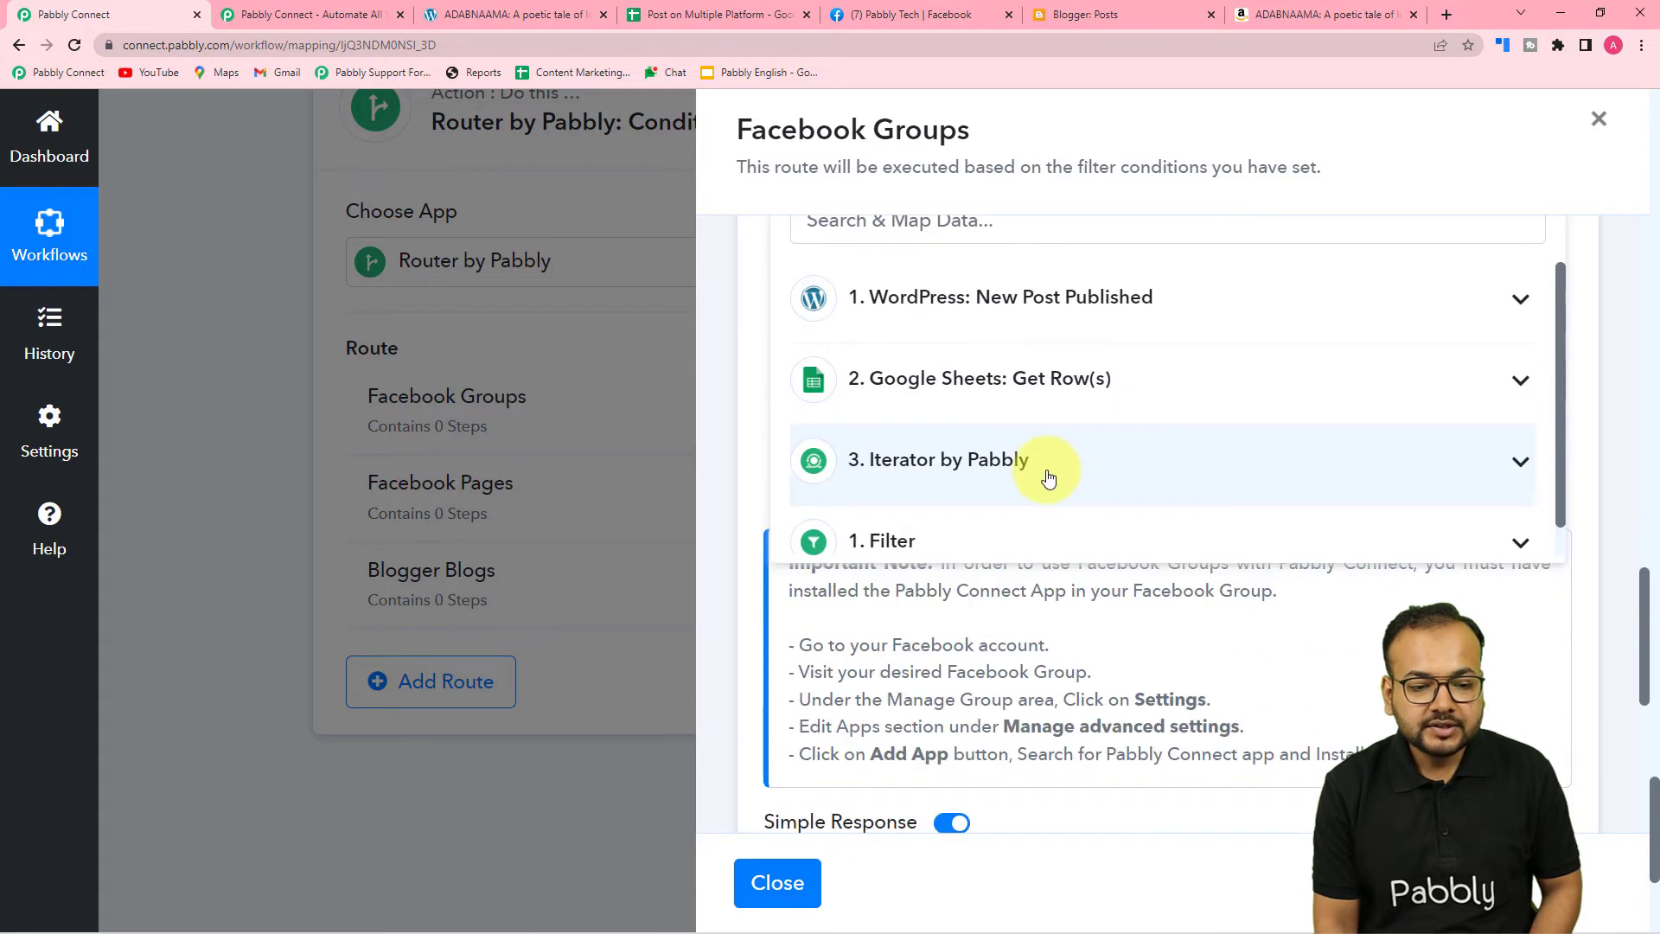
{"action": "left_click", "coordinate": [985, 478]}
{"action": "scroll", "coordinate": [991, 529], "scroll_direction": "down", "scroll_amount": 2}
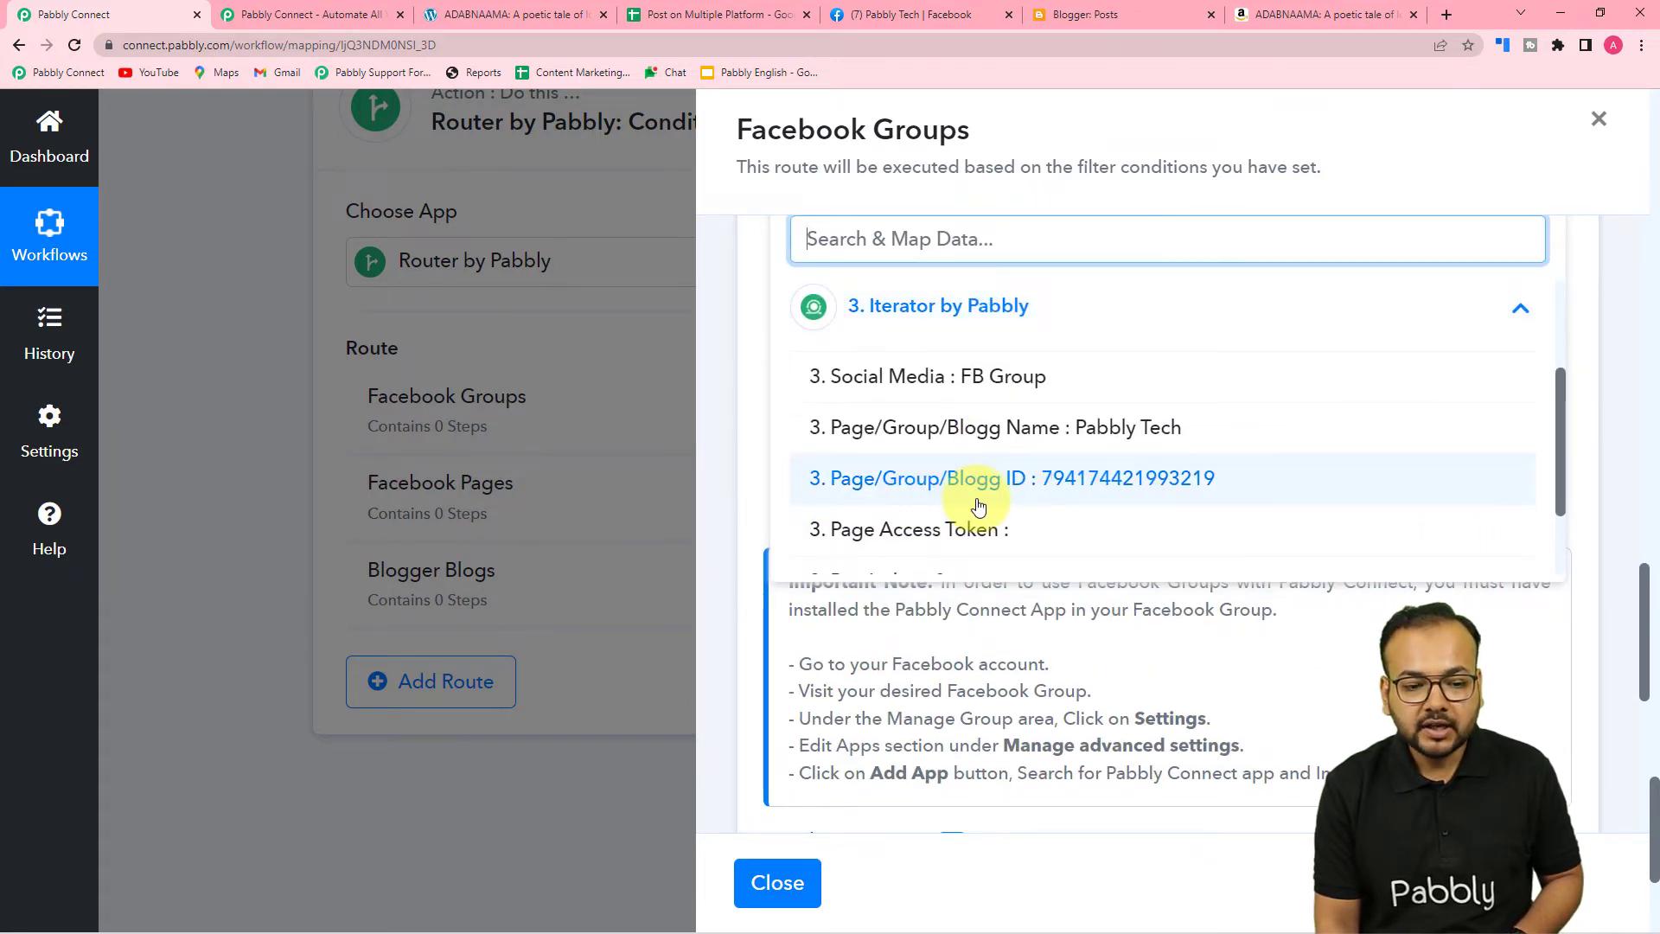
{"action": "left_click", "coordinate": [1097, 489]}
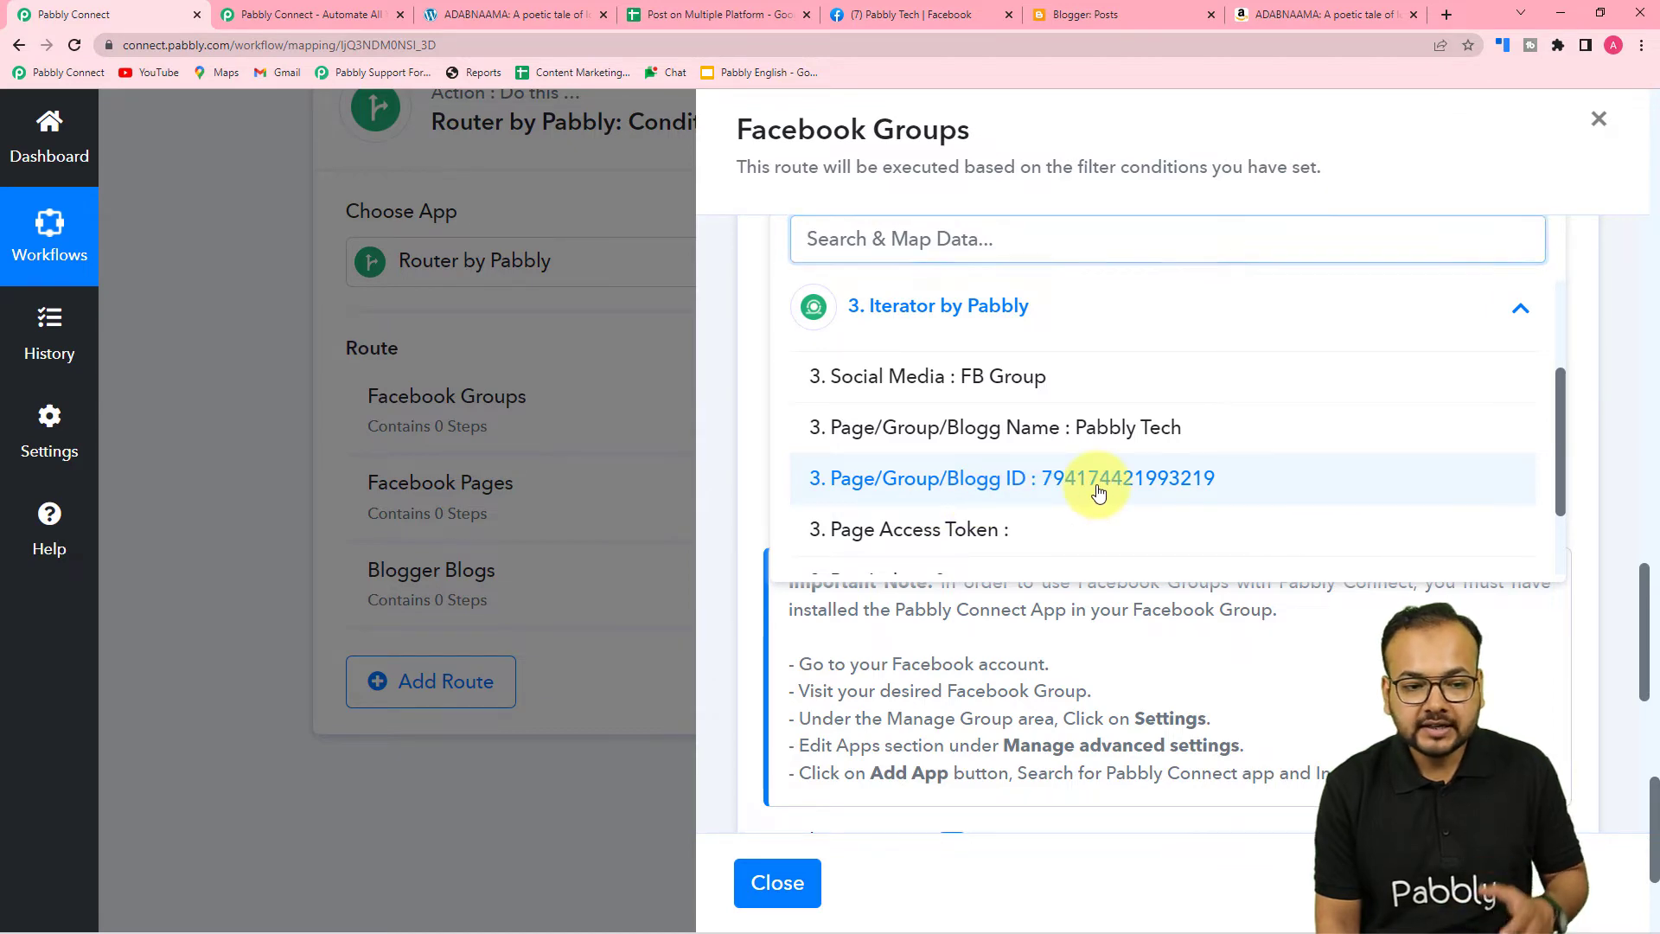
{"action": "scroll", "coordinate": [754, 351], "scroll_direction": "up", "scroll_amount": 2}
{"action": "left_click", "coordinate": [754, 351]}
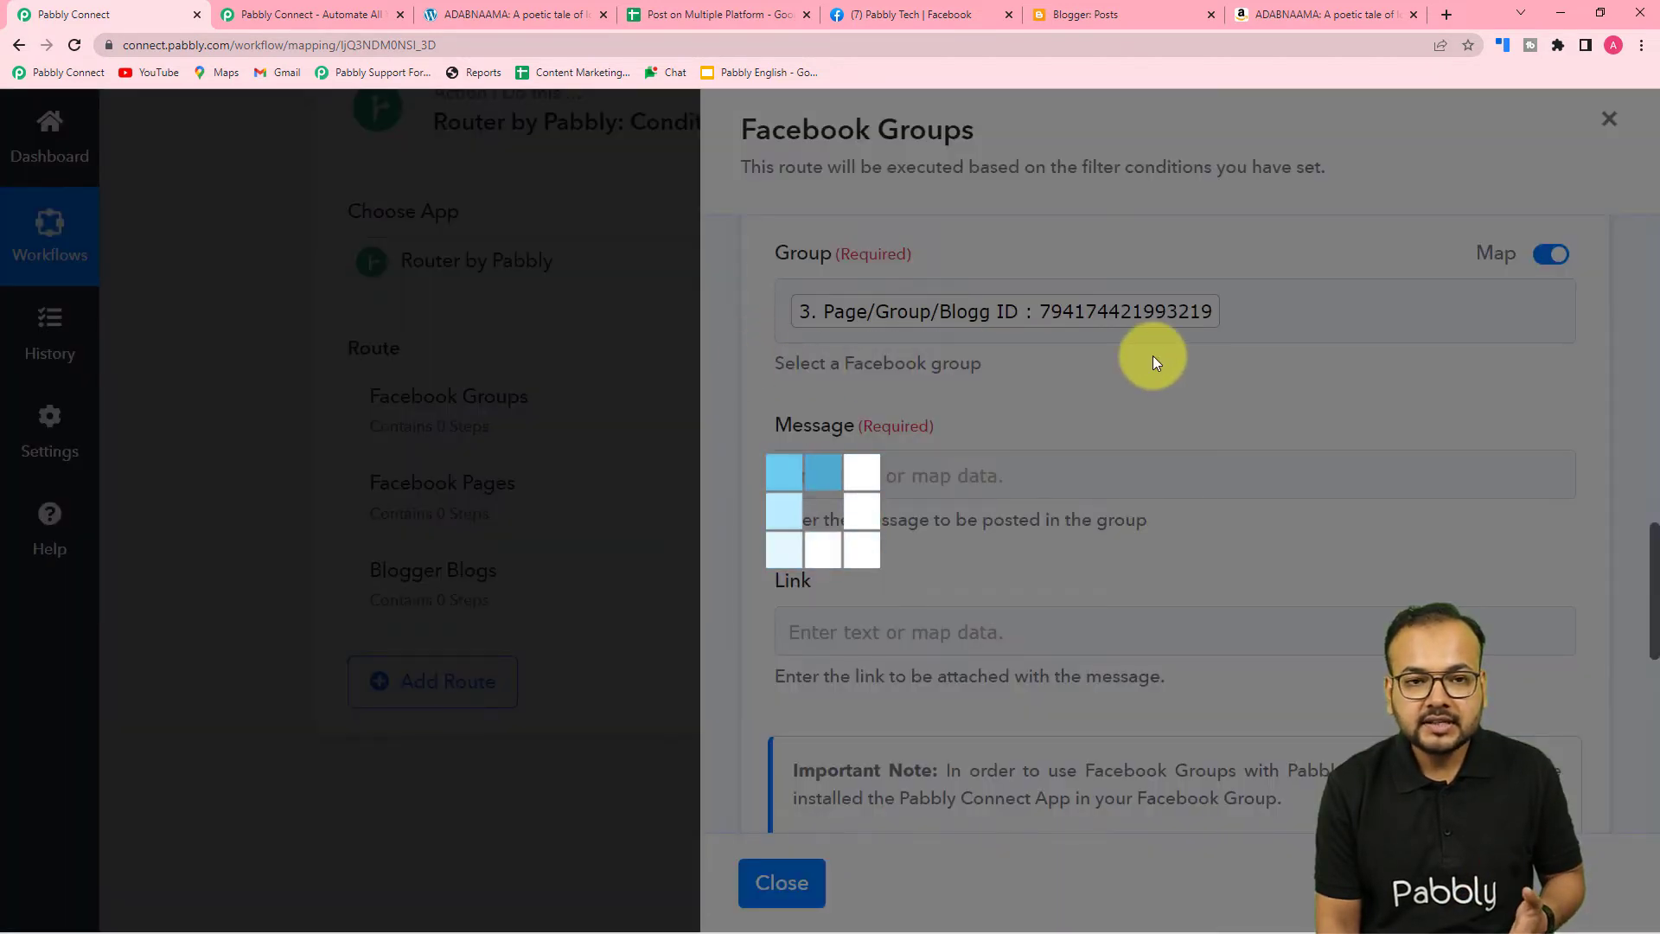
Map the group message to the WordPress Post Title, followed on a new line by the WordPress Post Content
{"action": "scroll", "coordinate": [822, 371], "scroll_direction": "down", "scroll_amount": 2}
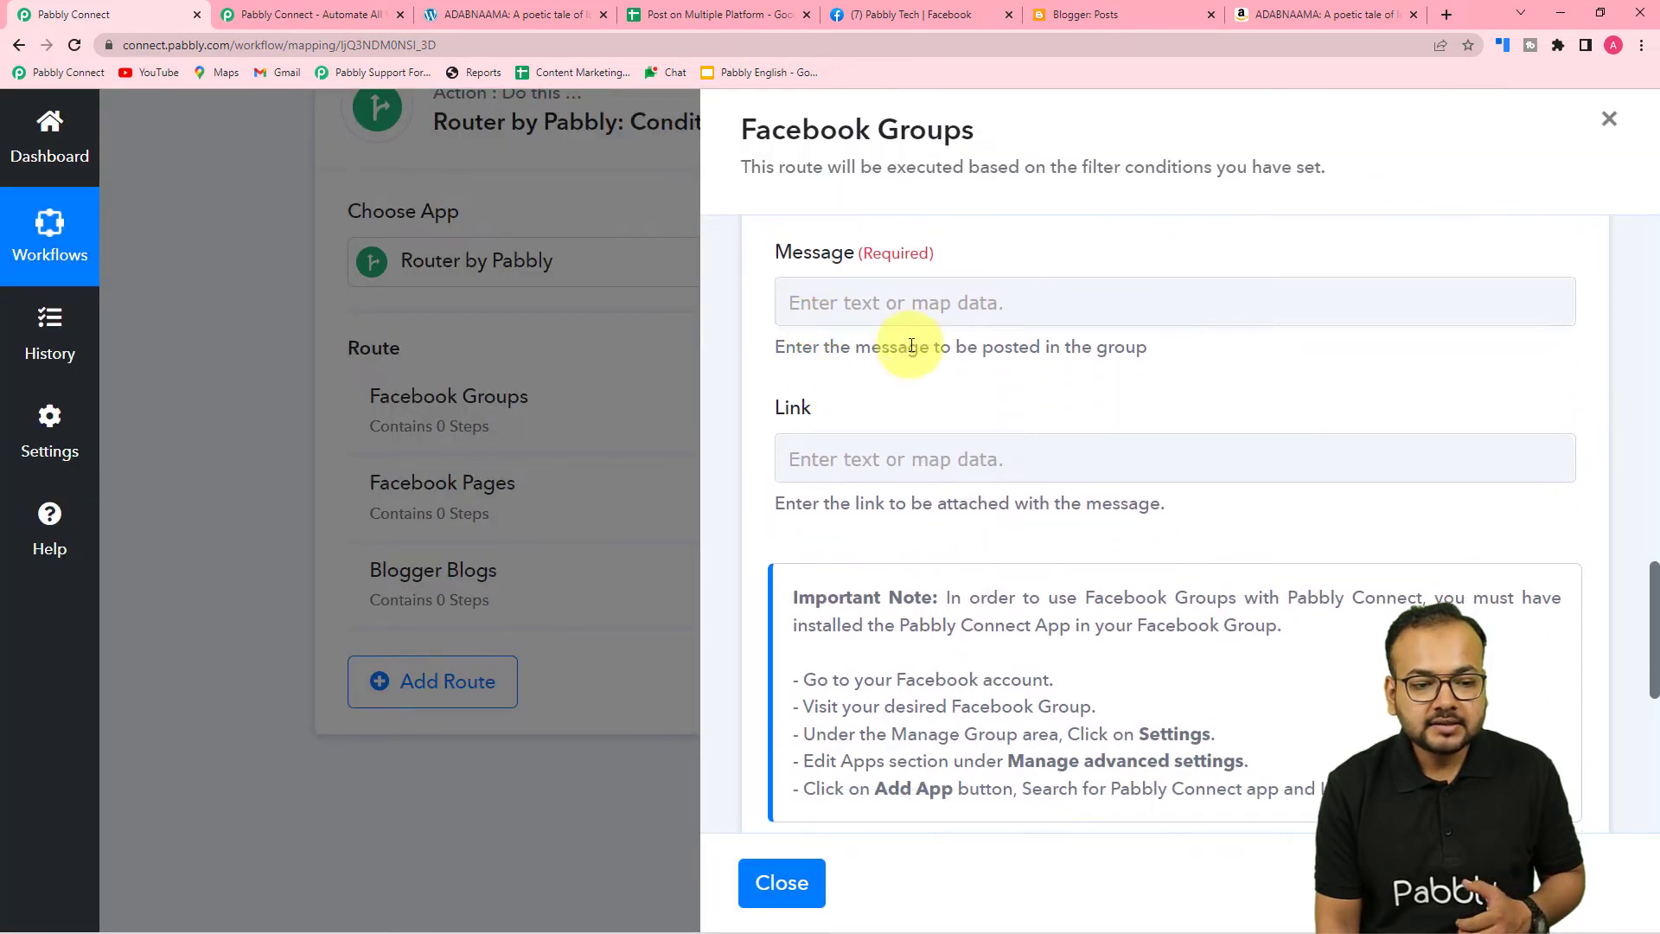
{"action": "left_click", "coordinate": [943, 309]}
{"action": "left_click", "coordinate": [893, 485]}
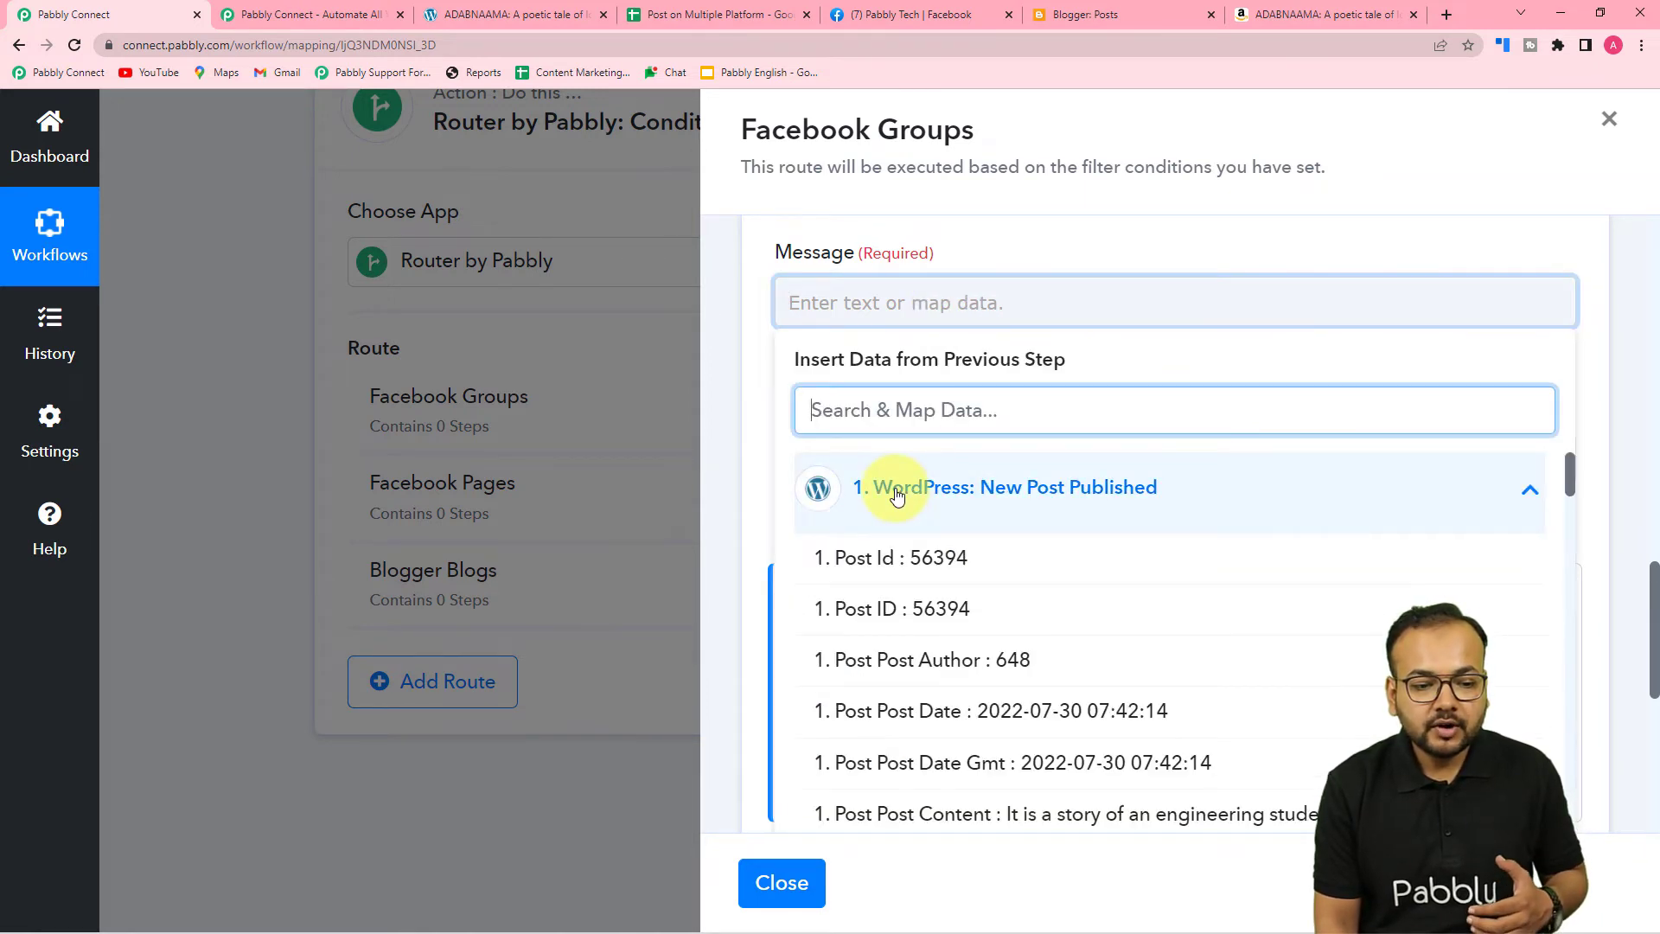
{"action": "scroll", "coordinate": [1007, 658], "scroll_direction": "down", "scroll_amount": 2}
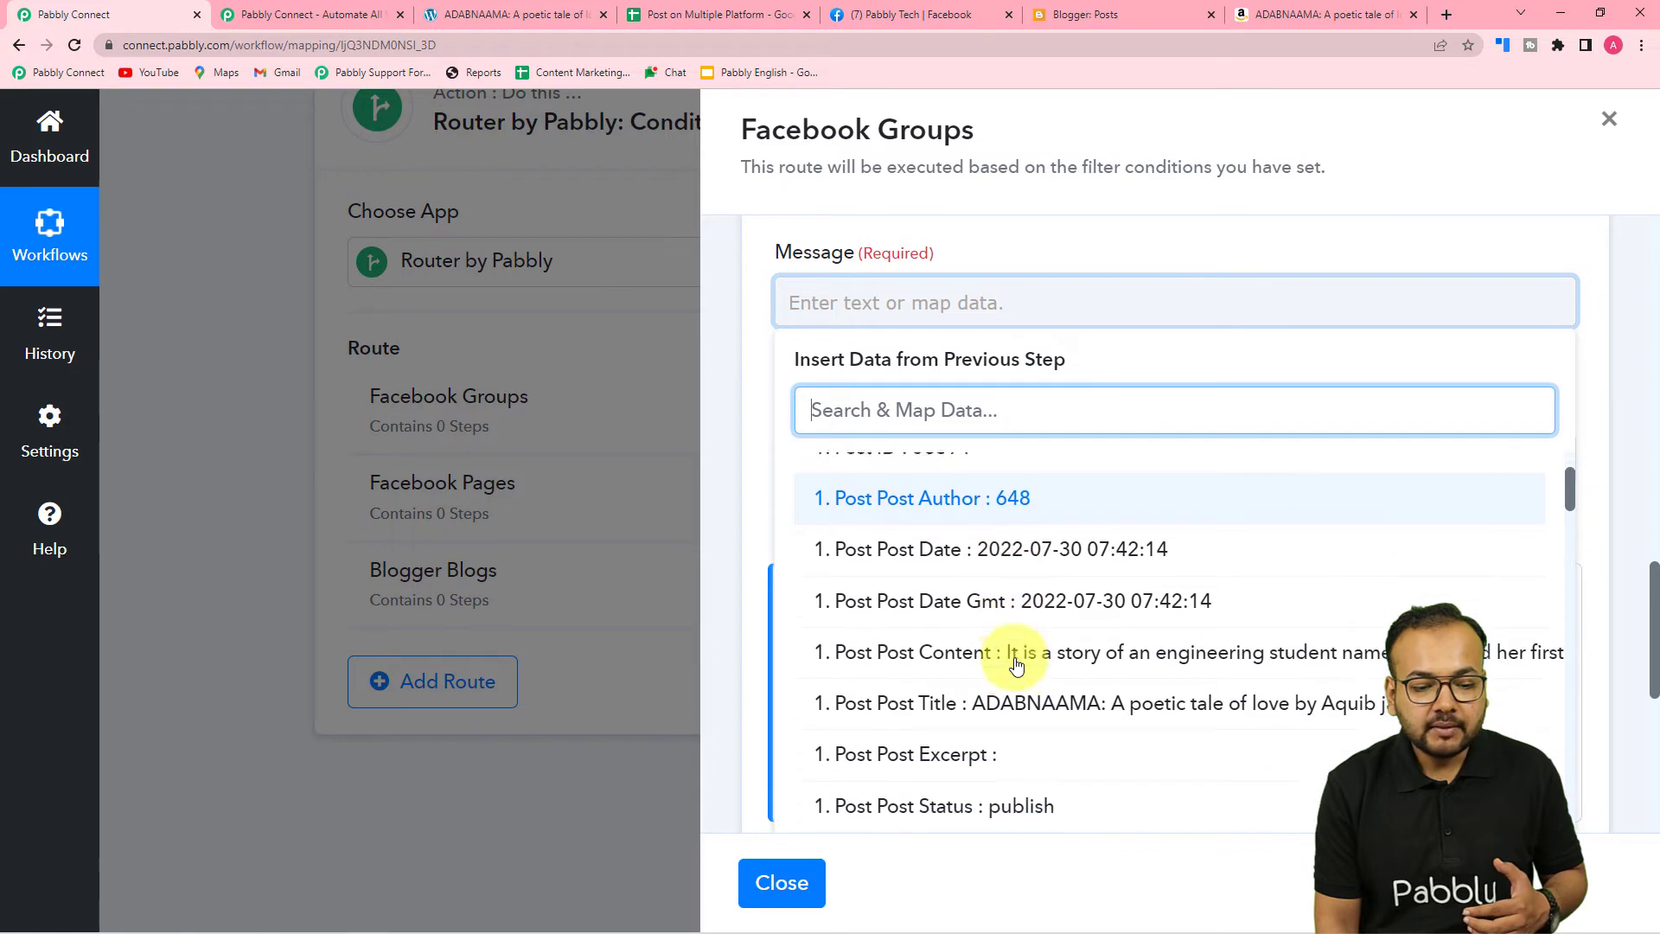
{"action": "left_click", "coordinate": [958, 691]}
{"action": "key", "text": "Return"}
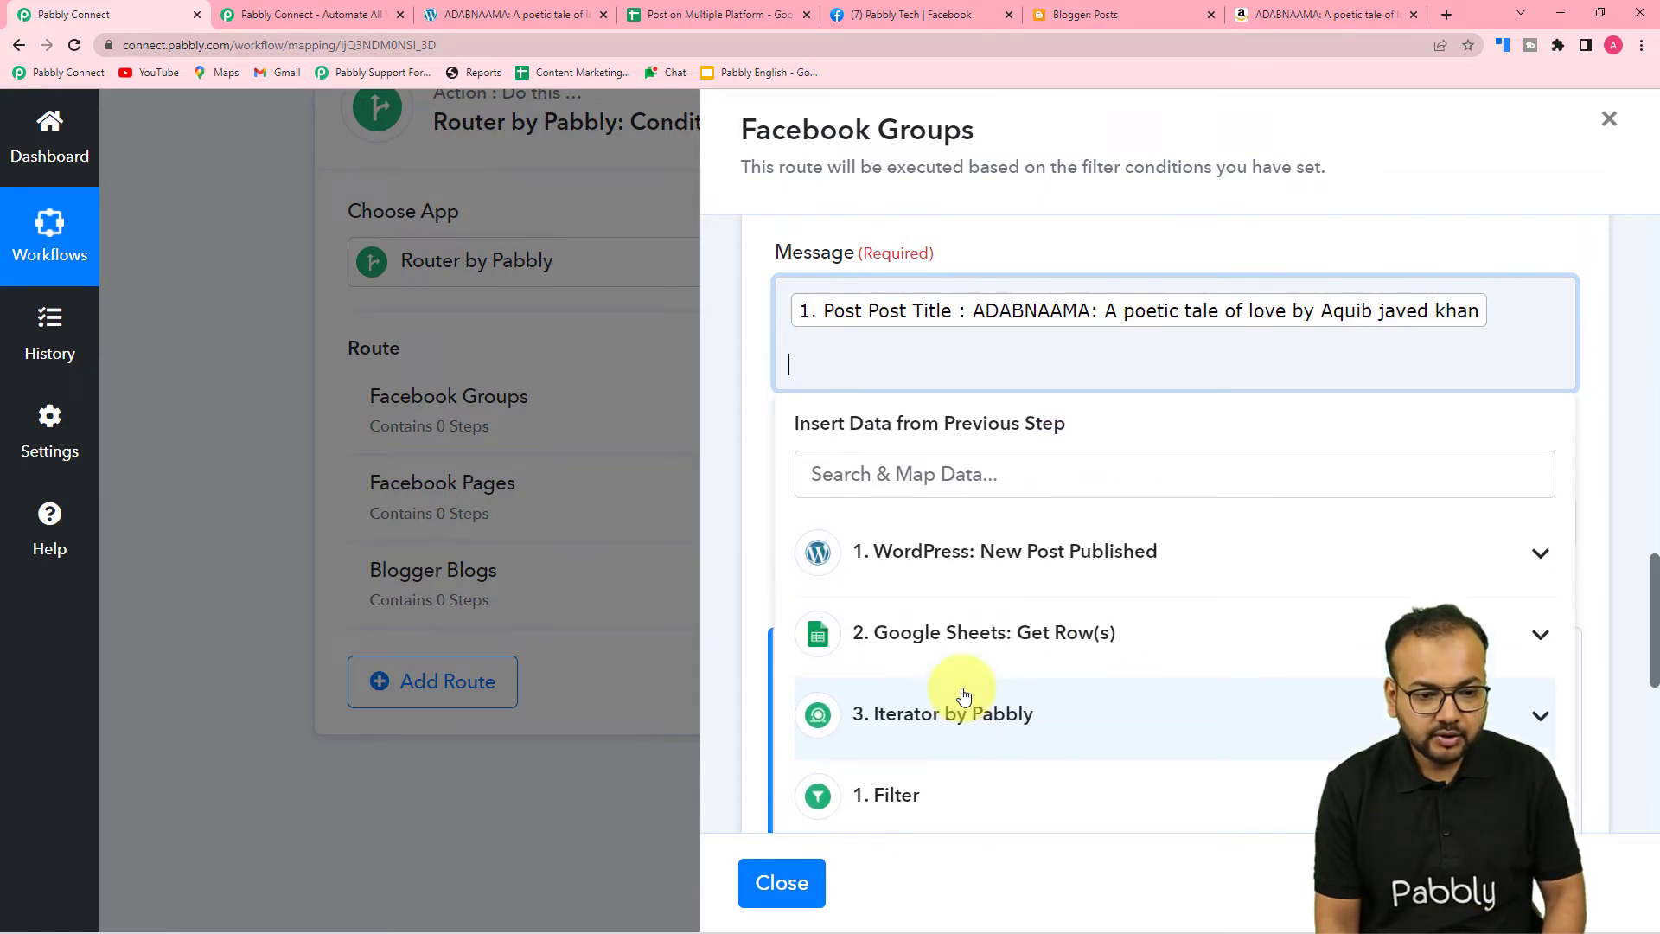
{"action": "left_click", "coordinate": [955, 570]}
{"action": "scroll", "coordinate": [955, 574], "scroll_direction": "down", "scroll_amount": 3}
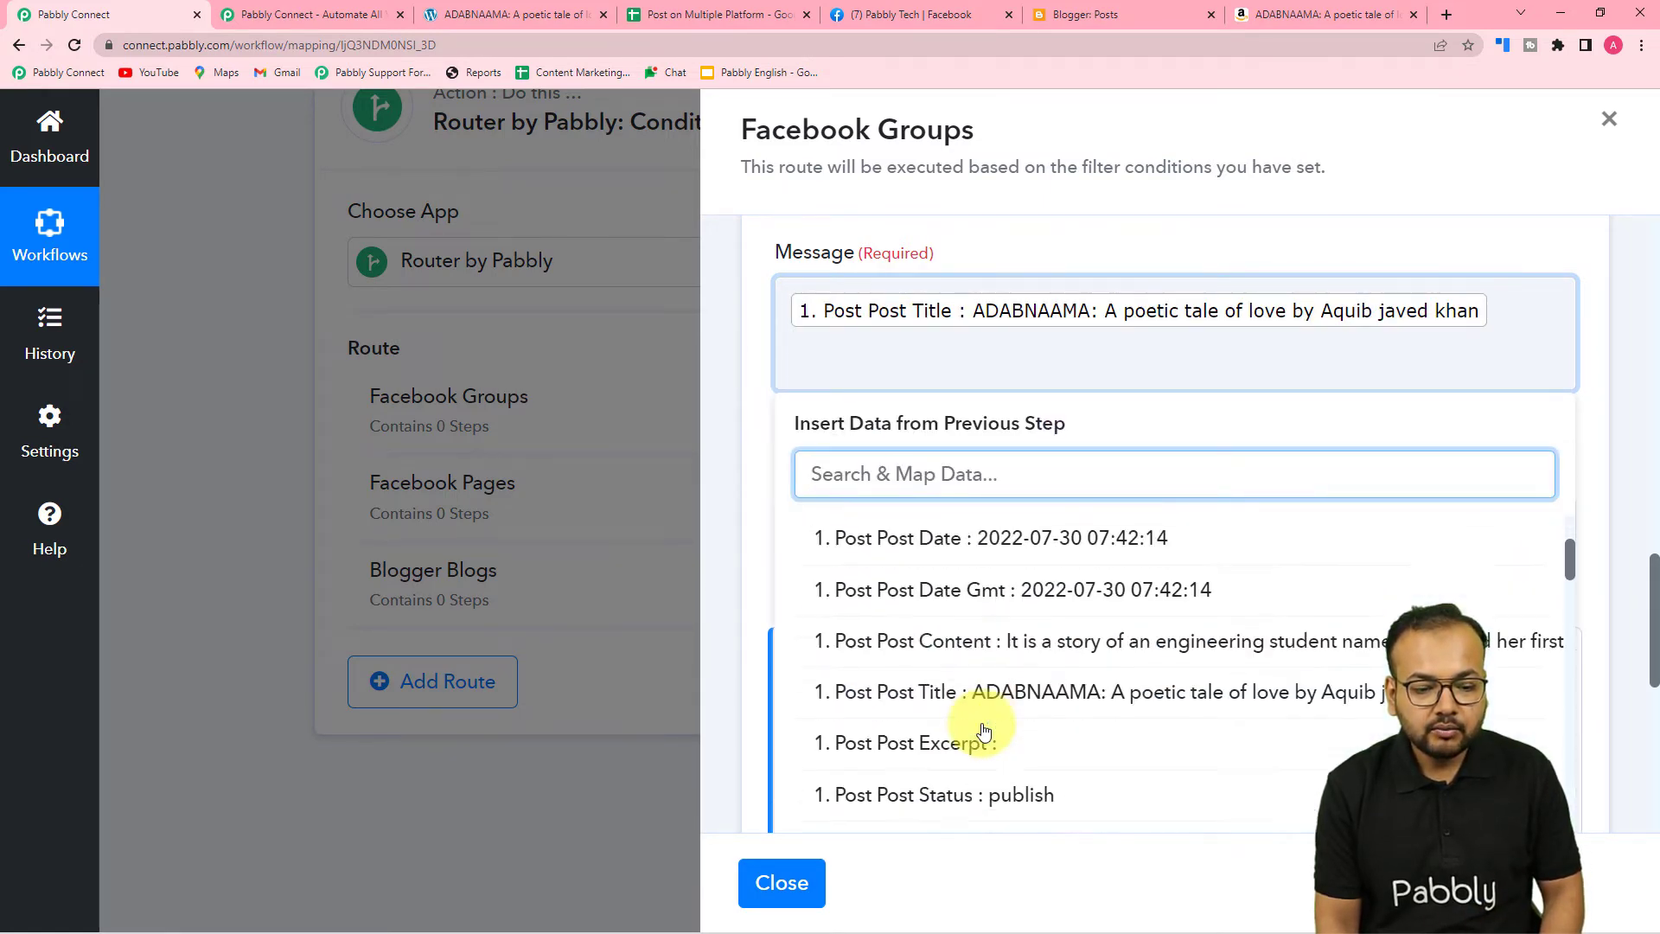
{"action": "left_click", "coordinate": [971, 619]}
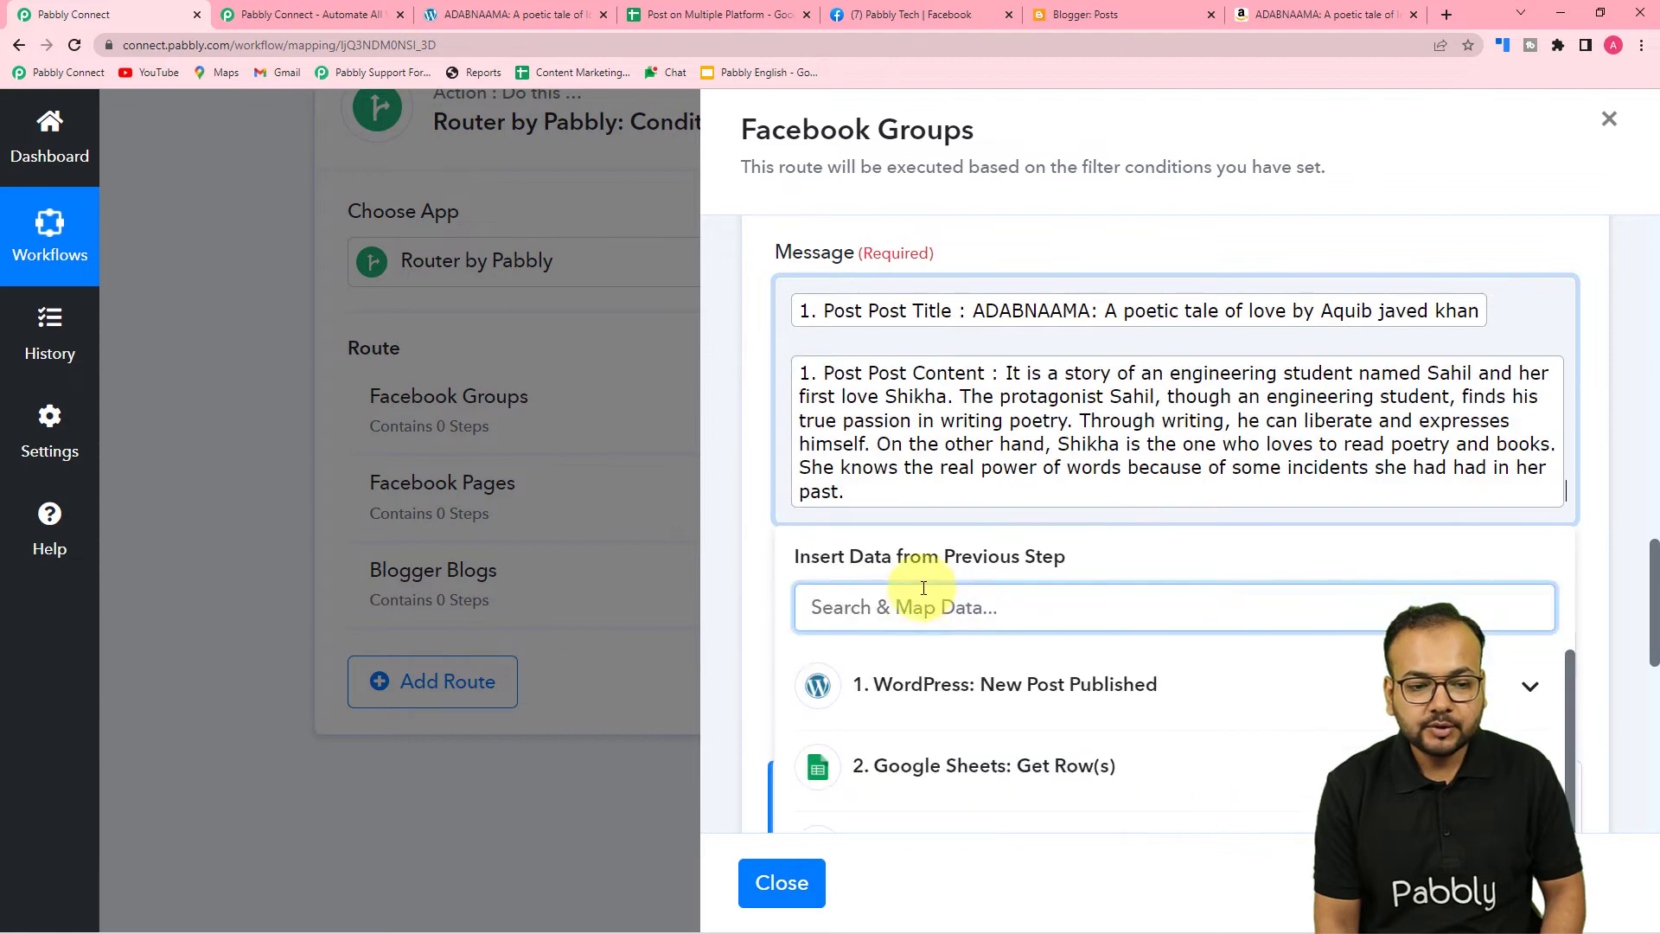
{"action": "left_click", "coordinate": [754, 479]}
Map the Link field to the Post Permalink from the WordPress: New Post Published data
{"action": "scroll", "coordinate": [754, 478], "scroll_direction": "down", "scroll_amount": 4}
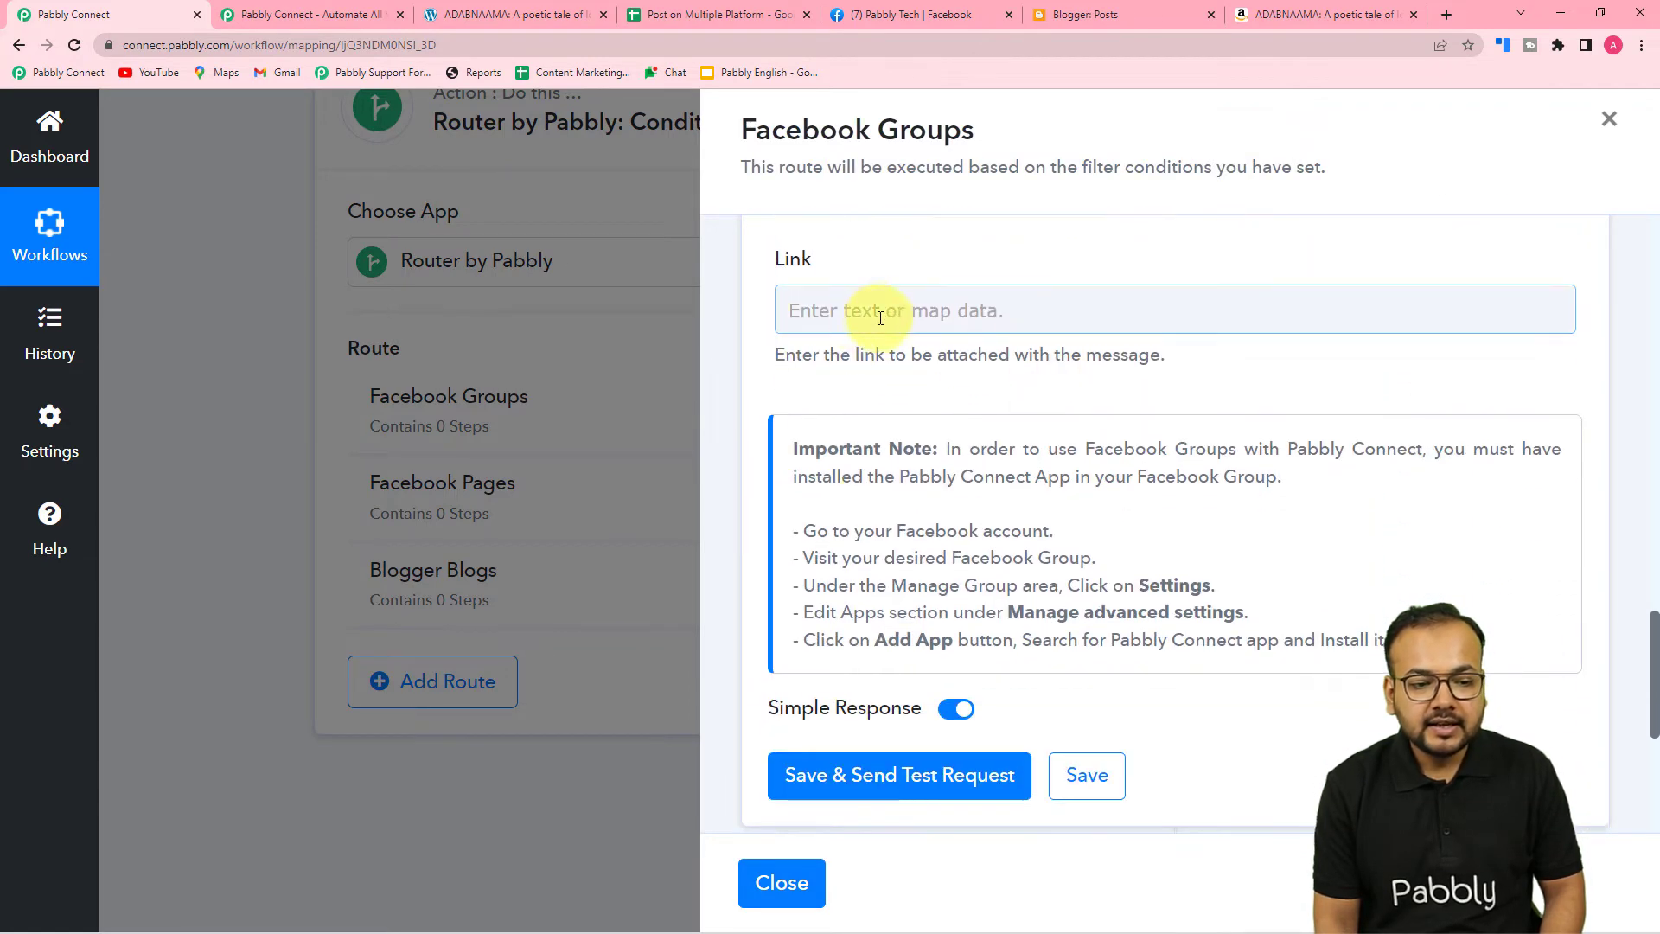
{"action": "left_click", "coordinate": [874, 312]}
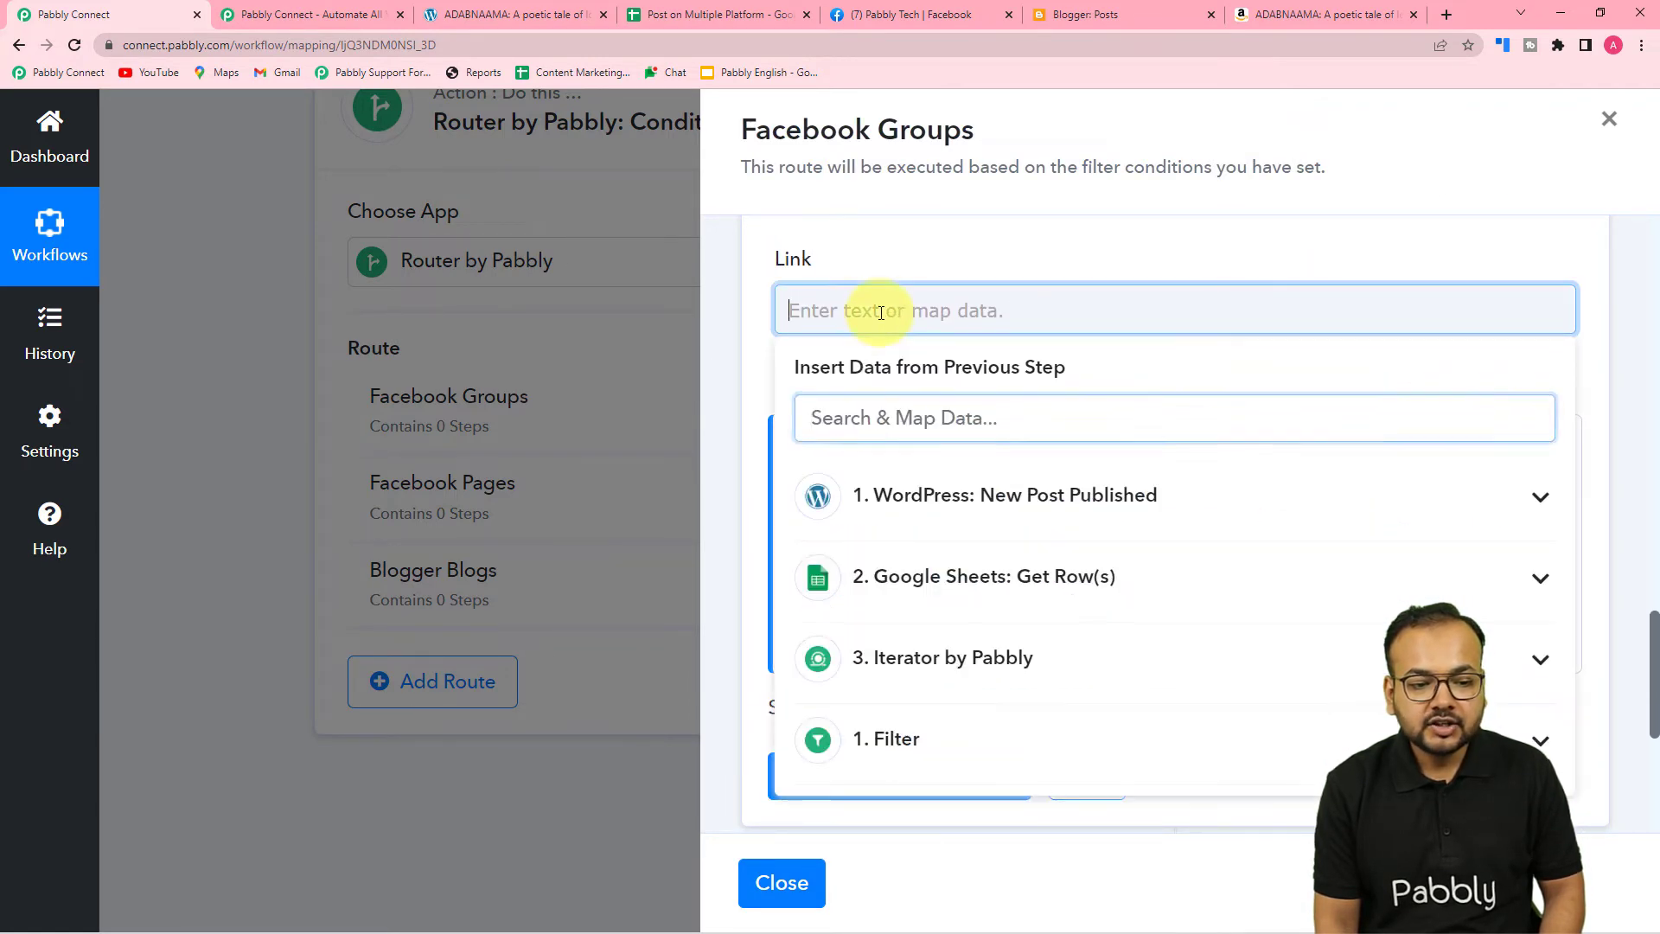
{"action": "left_click", "coordinate": [926, 501]}
{"action": "scroll", "coordinate": [971, 703], "scroll_direction": "down", "scroll_amount": 5}
{"action": "scroll", "coordinate": [975, 711], "scroll_direction": "down", "scroll_amount": 9}
{"action": "scroll", "coordinate": [975, 711], "scroll_direction": "down", "scroll_amount": 5}
{"action": "scroll", "coordinate": [976, 710], "scroll_direction": "up", "scroll_amount": 4}
{"action": "scroll", "coordinate": [975, 711], "scroll_direction": "up", "scroll_amount": 7}
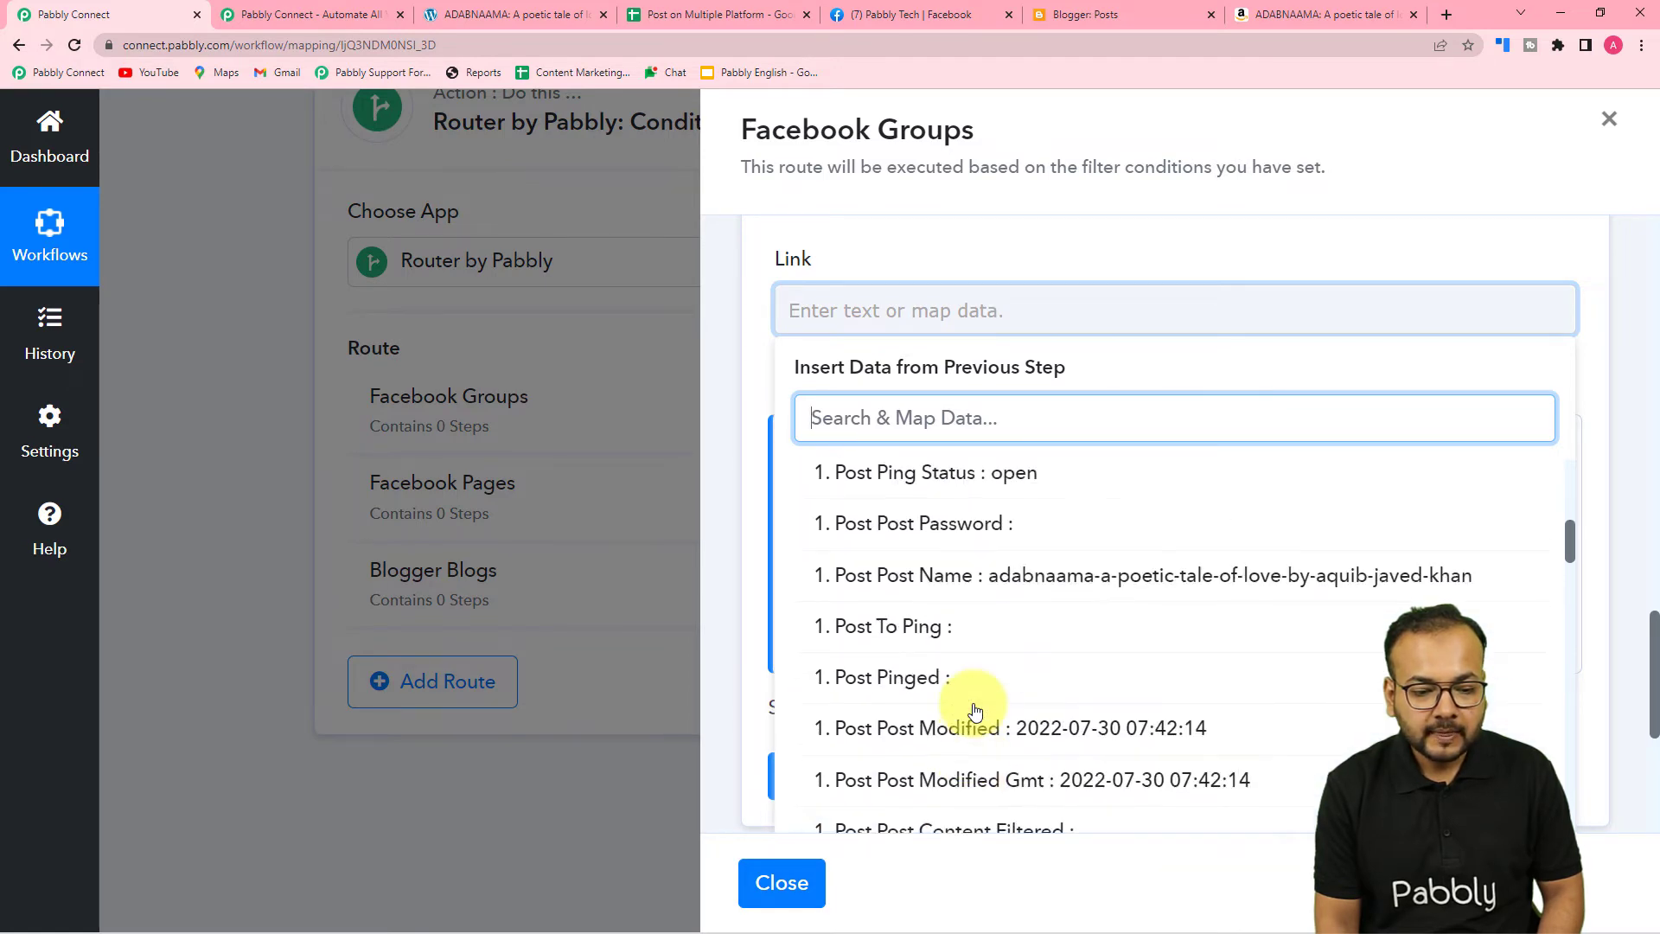
{"action": "scroll", "coordinate": [975, 711], "scroll_direction": "down", "scroll_amount": 10}
{"action": "scroll", "coordinate": [975, 711], "scroll_direction": "down", "scroll_amount": 10}
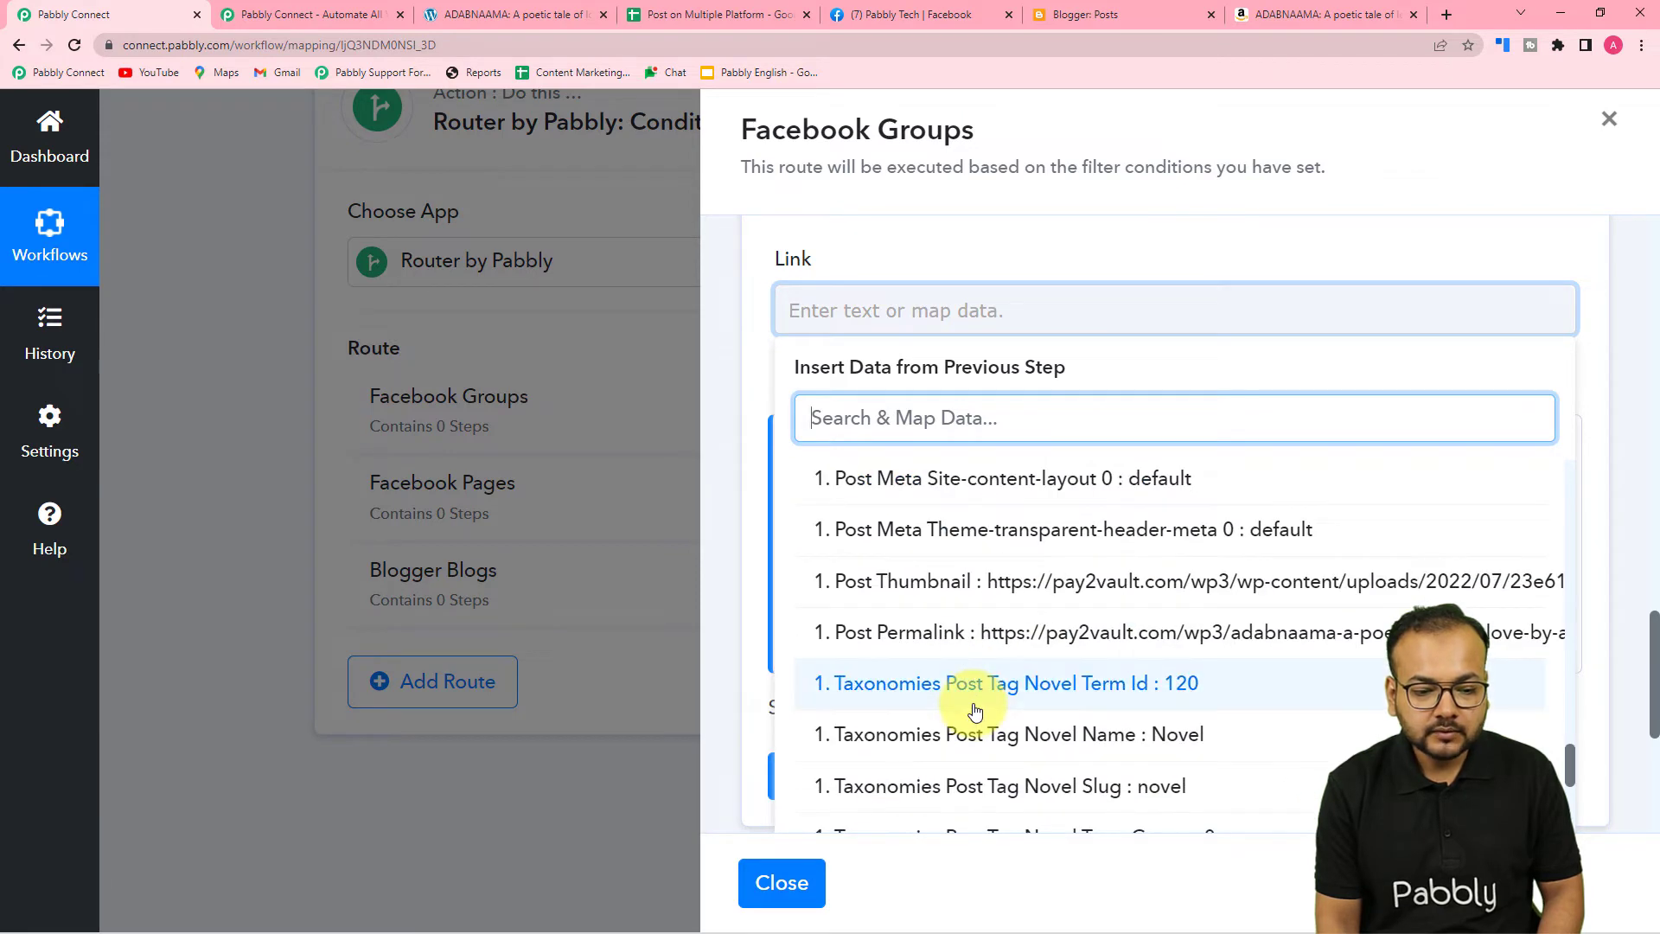
{"action": "left_click", "coordinate": [1000, 647]}
{"action": "left_click", "coordinate": [765, 405]}
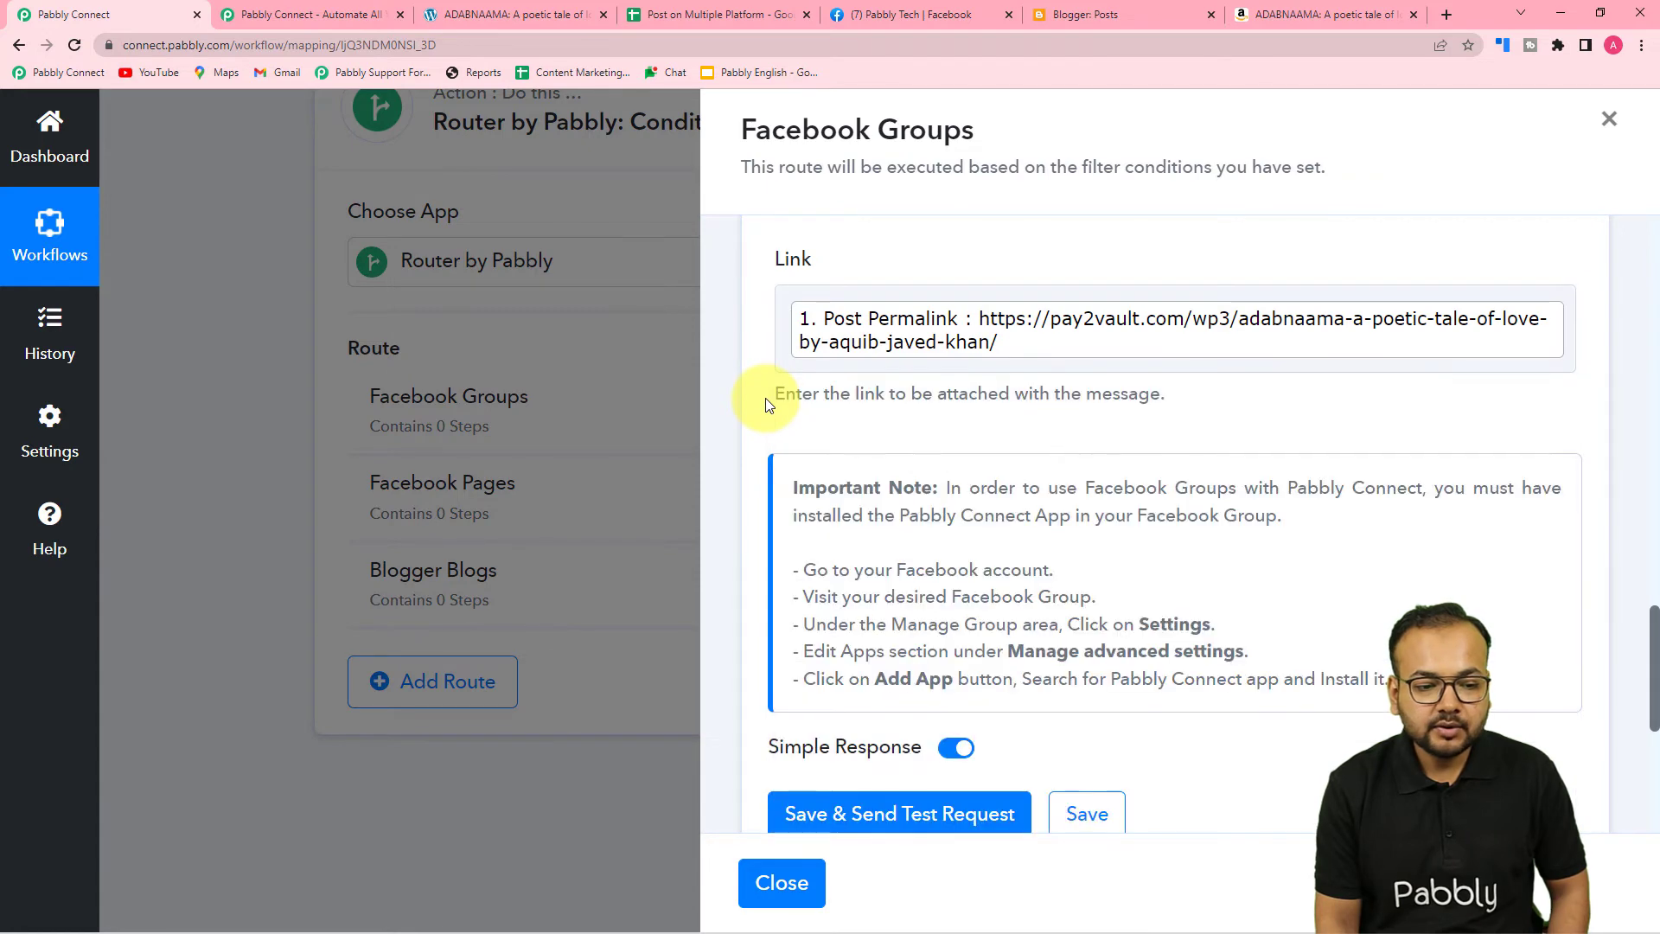
Review the Pabbly Tech group page on Facebook, then save the Facebook Groups action and send its test request
{"action": "scroll", "coordinate": [765, 397], "scroll_direction": "down", "scroll_amount": 3}
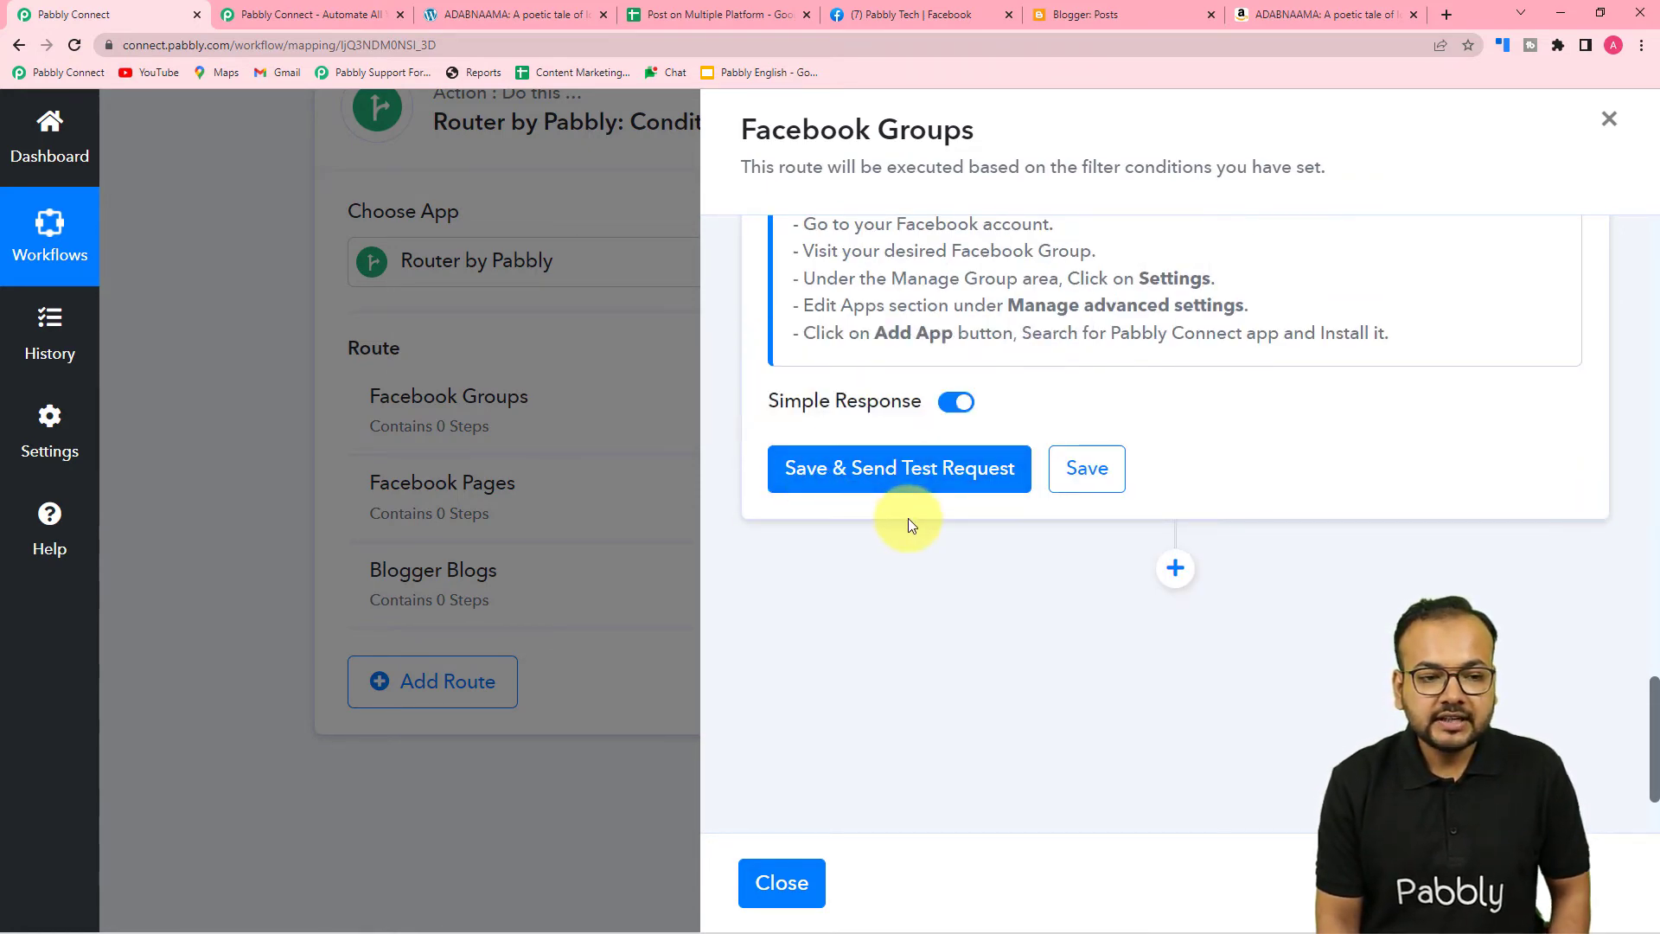
{"action": "left_click", "coordinate": [877, 17]}
{"action": "scroll", "coordinate": [768, 460], "scroll_direction": "down", "scroll_amount": 5}
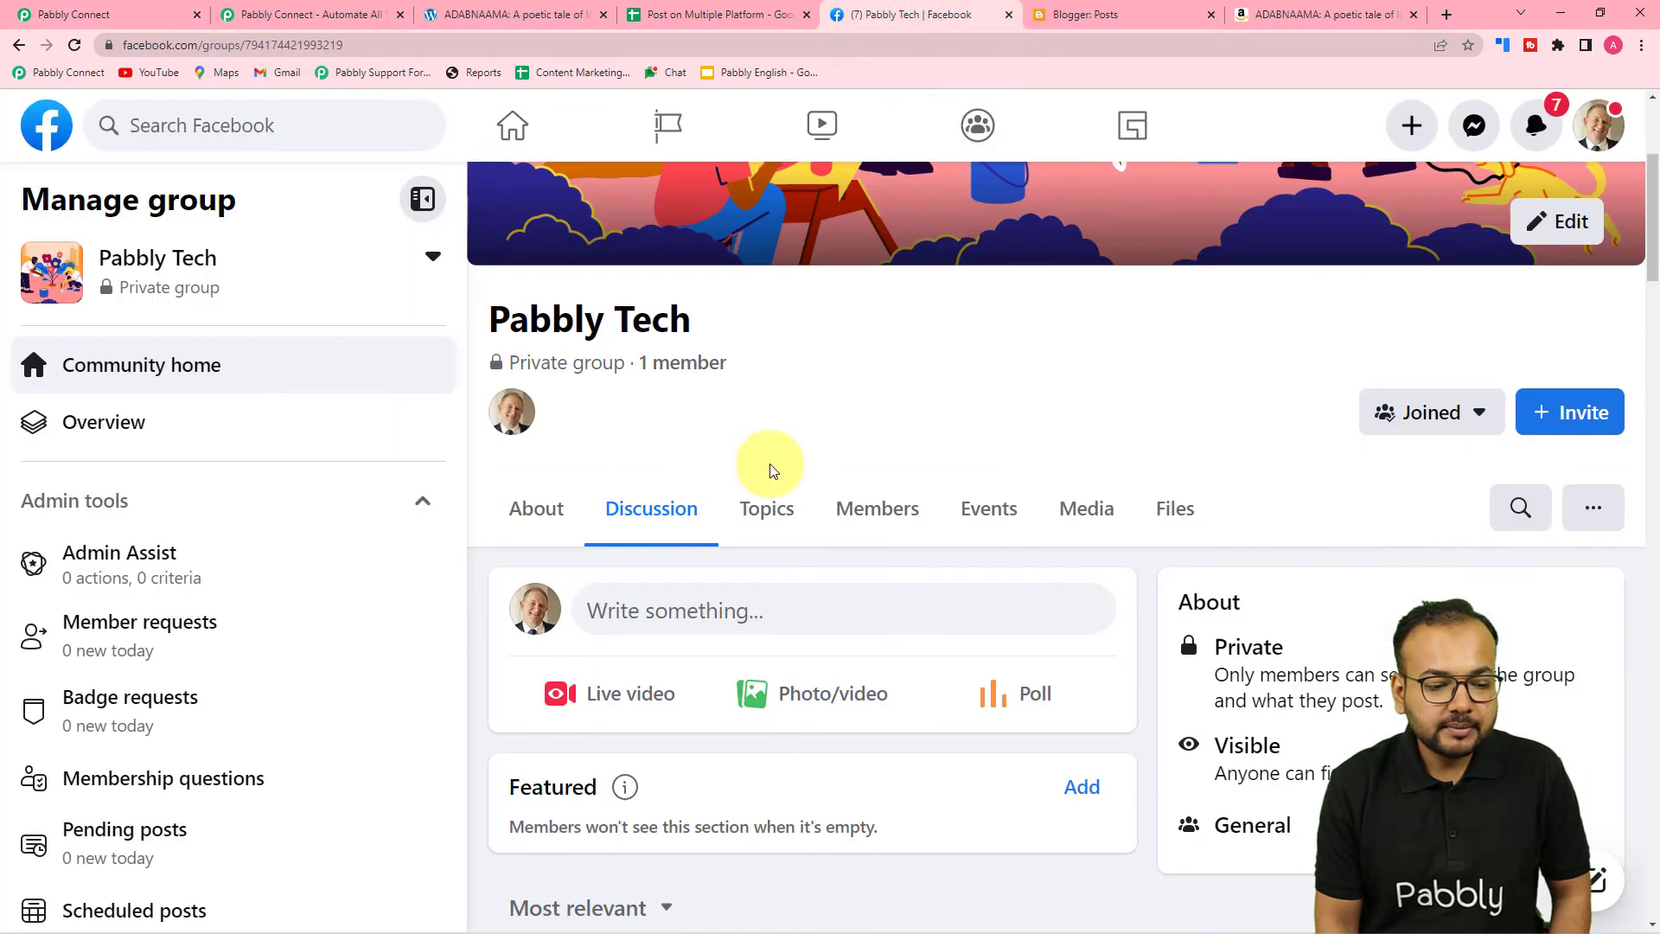
{"action": "scroll", "coordinate": [769, 465], "scroll_direction": "up", "scroll_amount": 4}
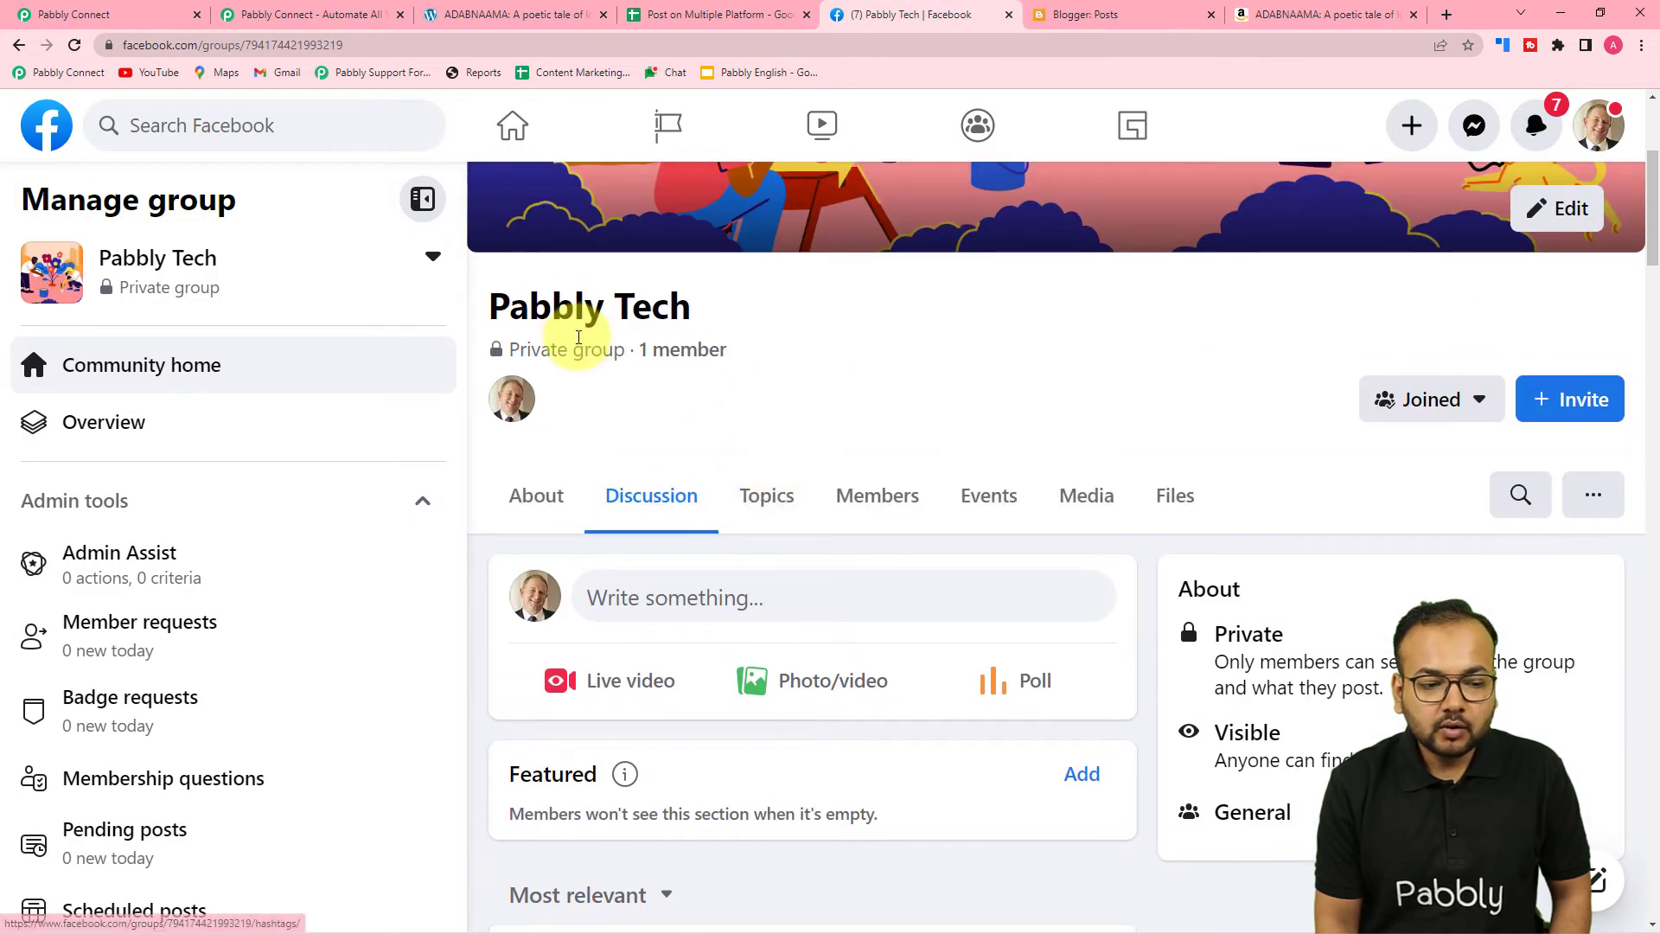
{"action": "left_click", "coordinate": [78, 15]}
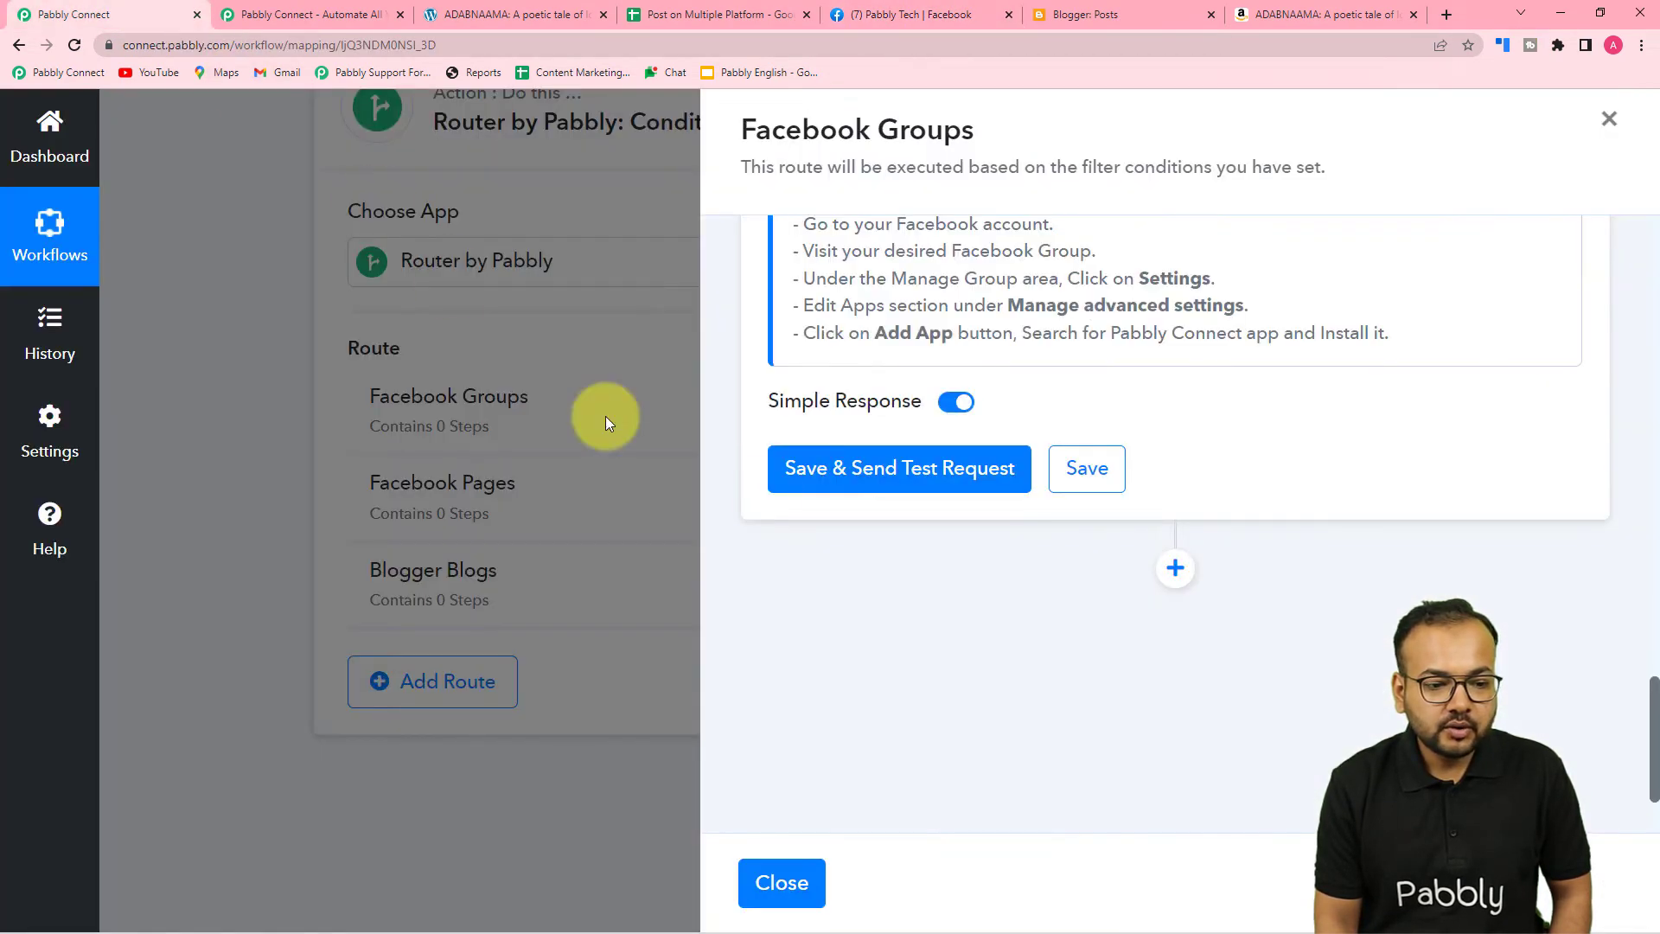
{"action": "left_click", "coordinate": [853, 470]}
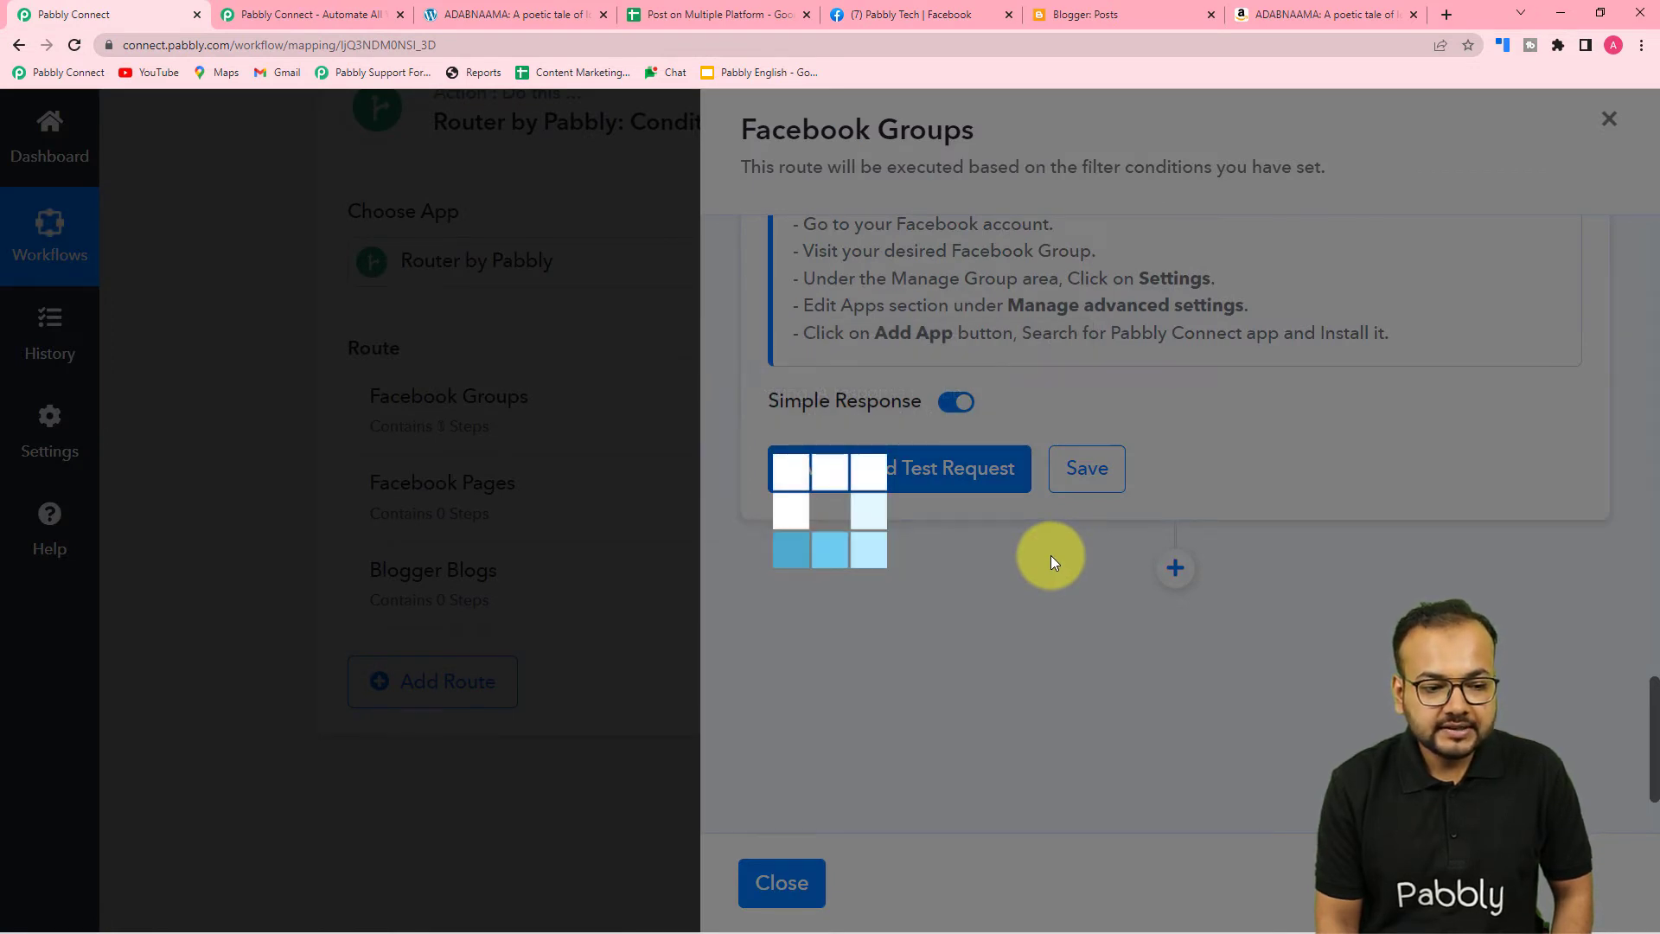
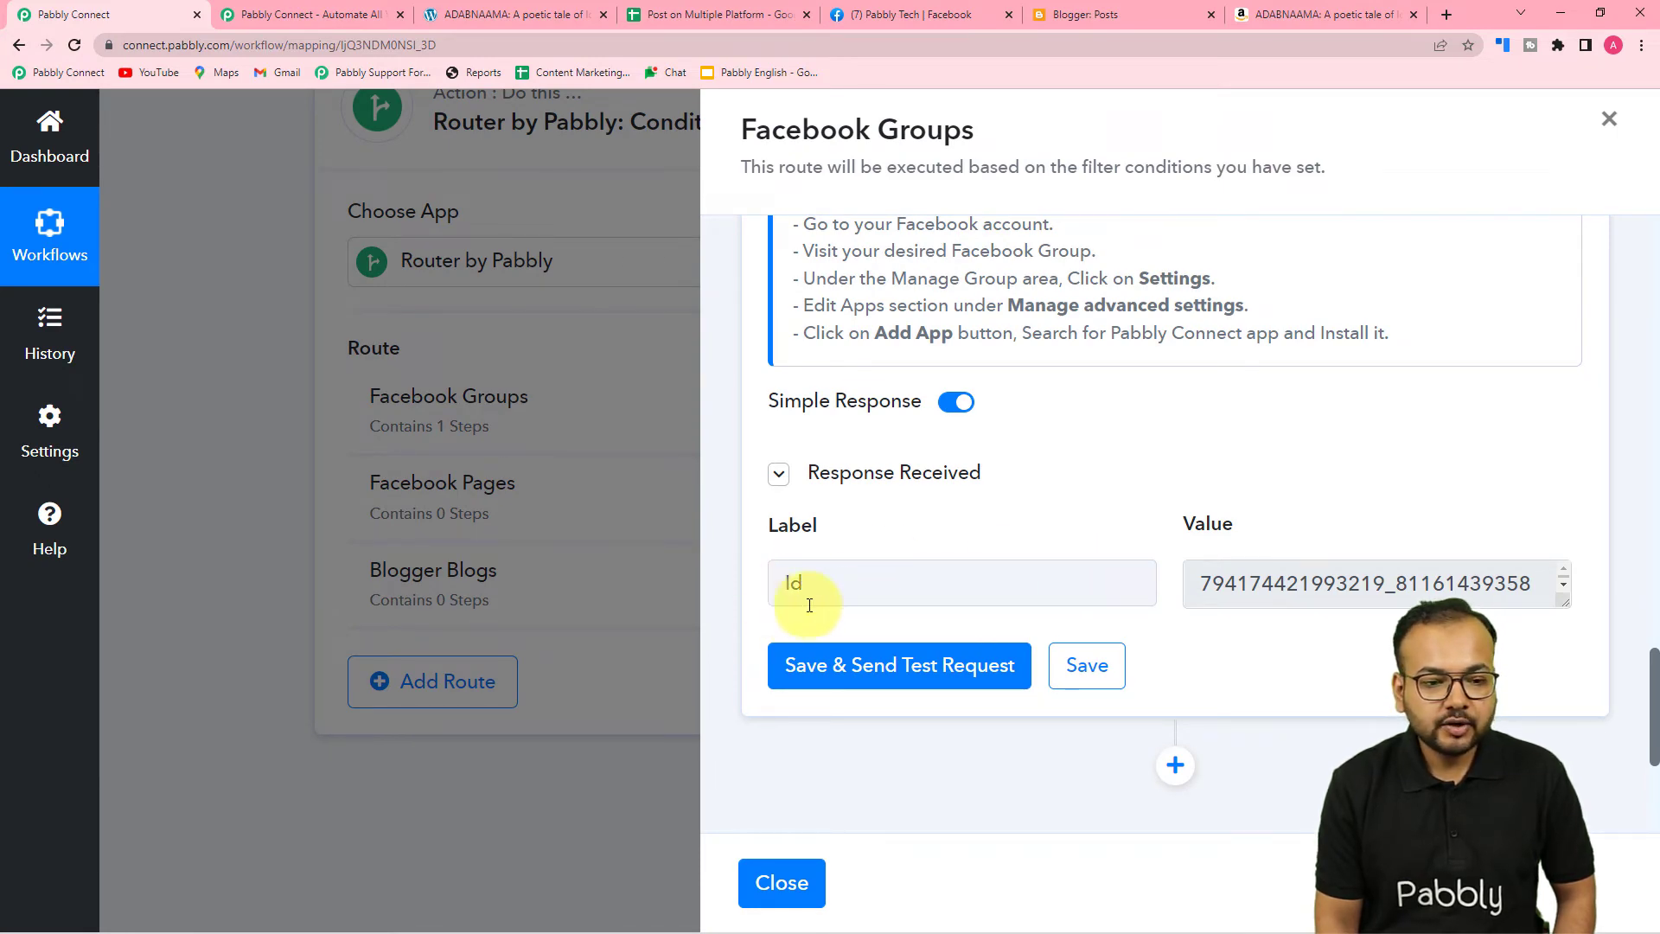
Reload the Pabbly Tech group page on Facebook and compare its newest post with the published WordPress post
{"action": "left_click", "coordinate": [917, 15]}
{"action": "scroll", "coordinate": [570, 297], "scroll_direction": "down", "scroll_amount": 4}
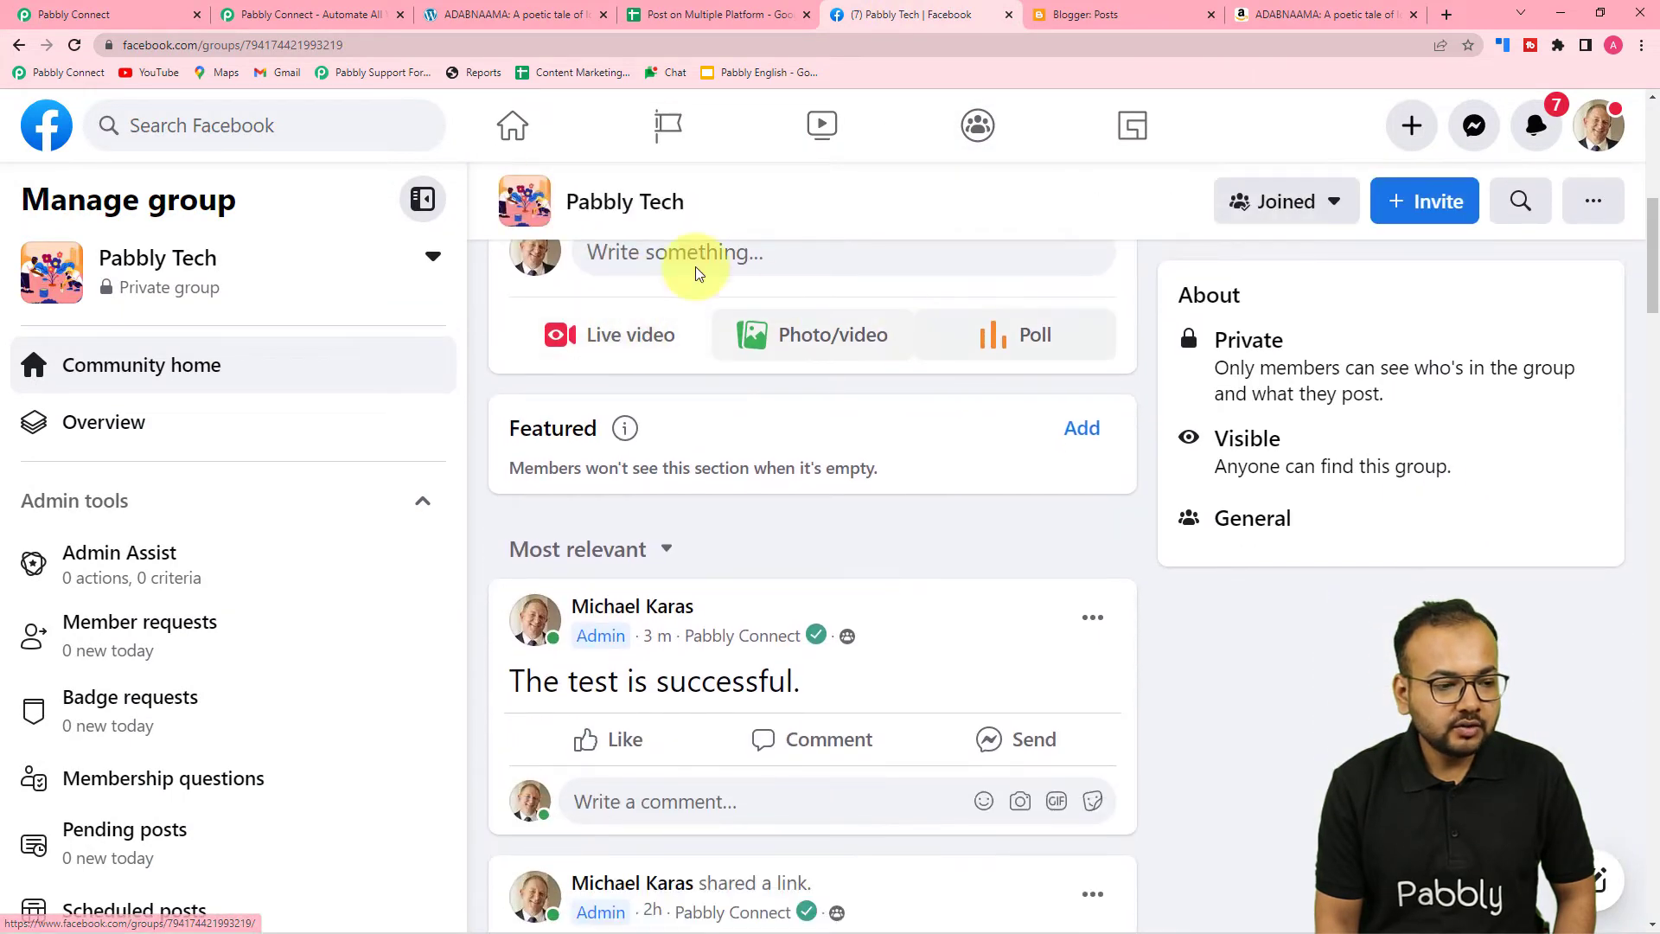
{"action": "left_click", "coordinate": [75, 45]}
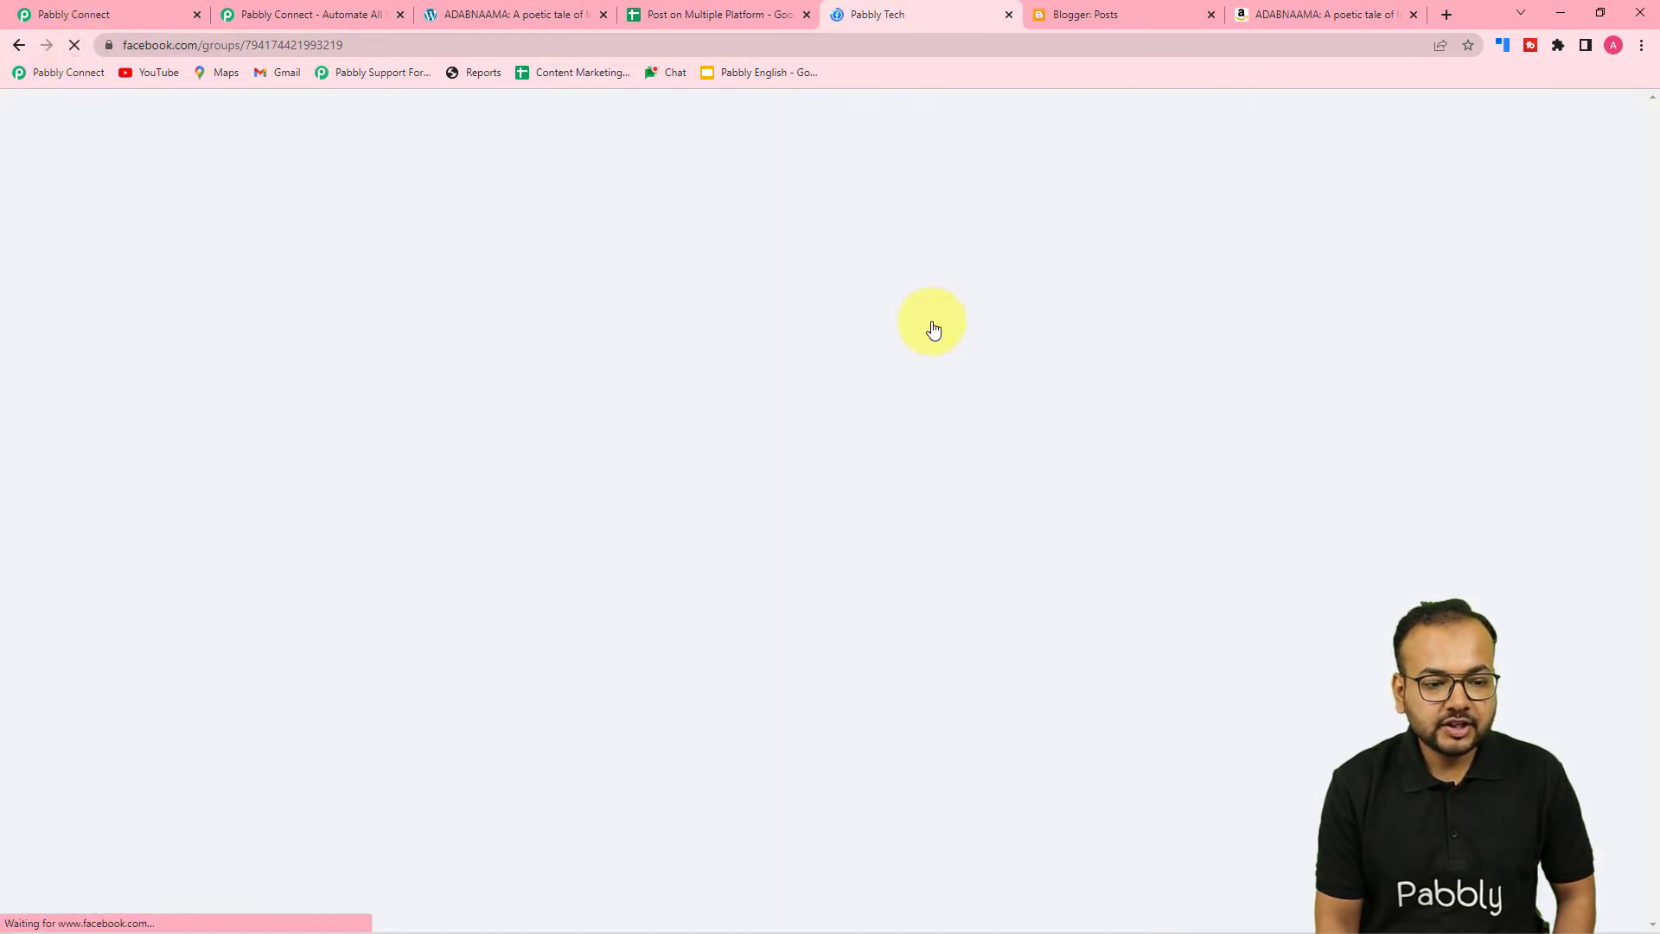
{"action": "scroll", "coordinate": [933, 329], "scroll_direction": "down", "scroll_amount": 7}
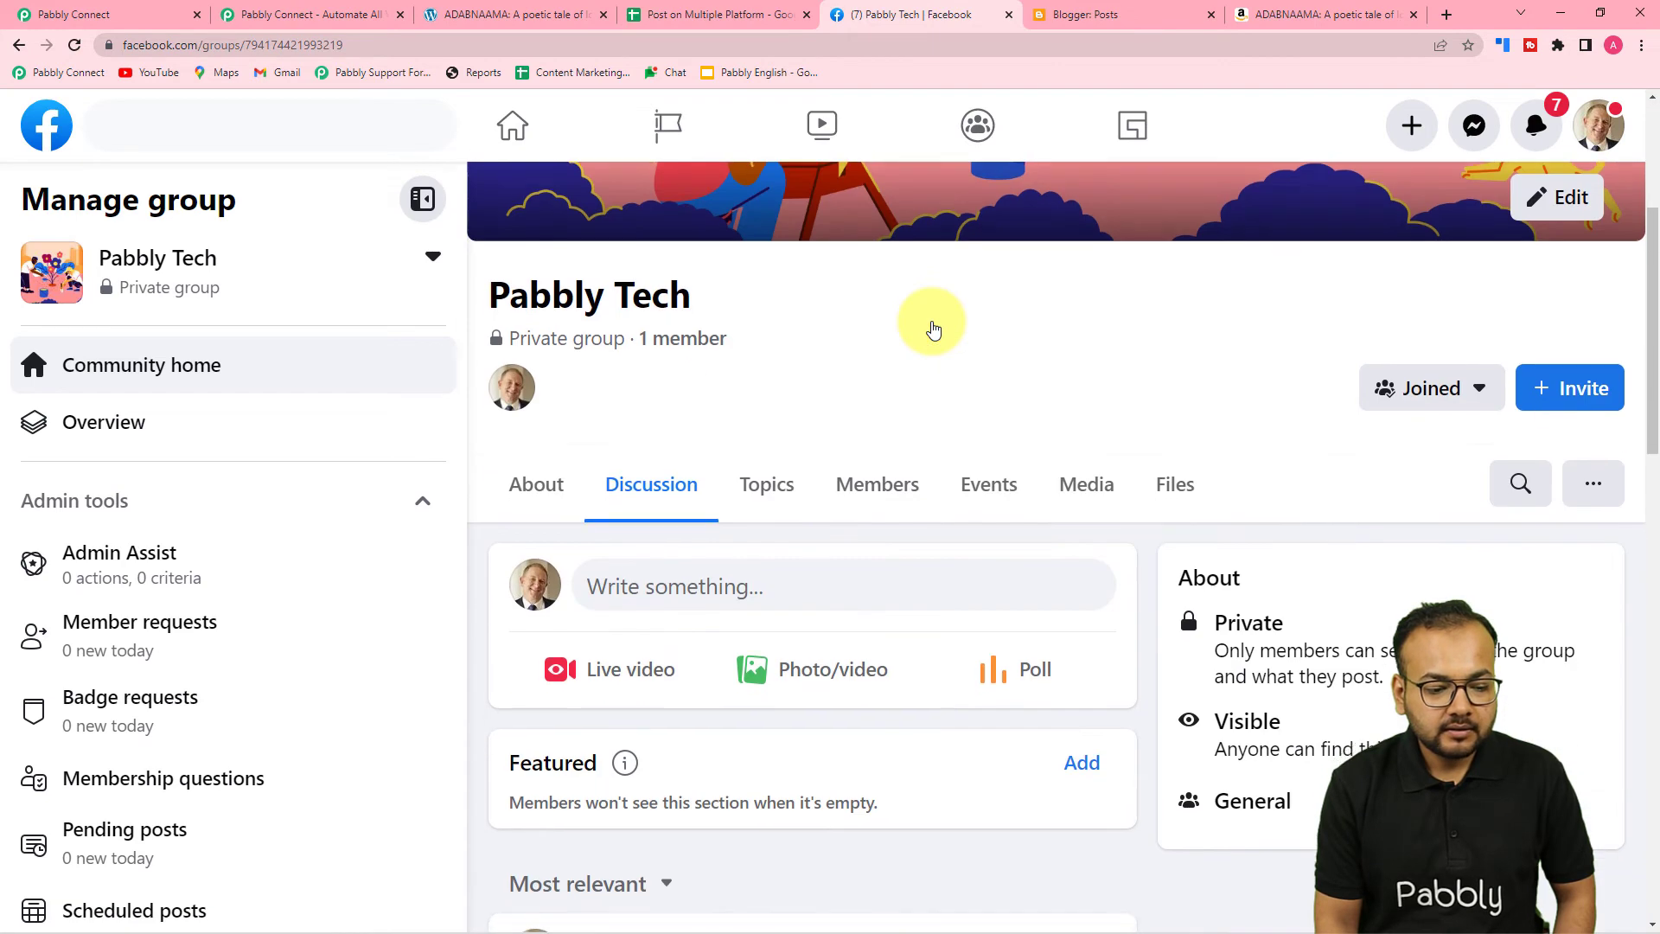
{"action": "scroll", "coordinate": [932, 328], "scroll_direction": "down", "scroll_amount": 5}
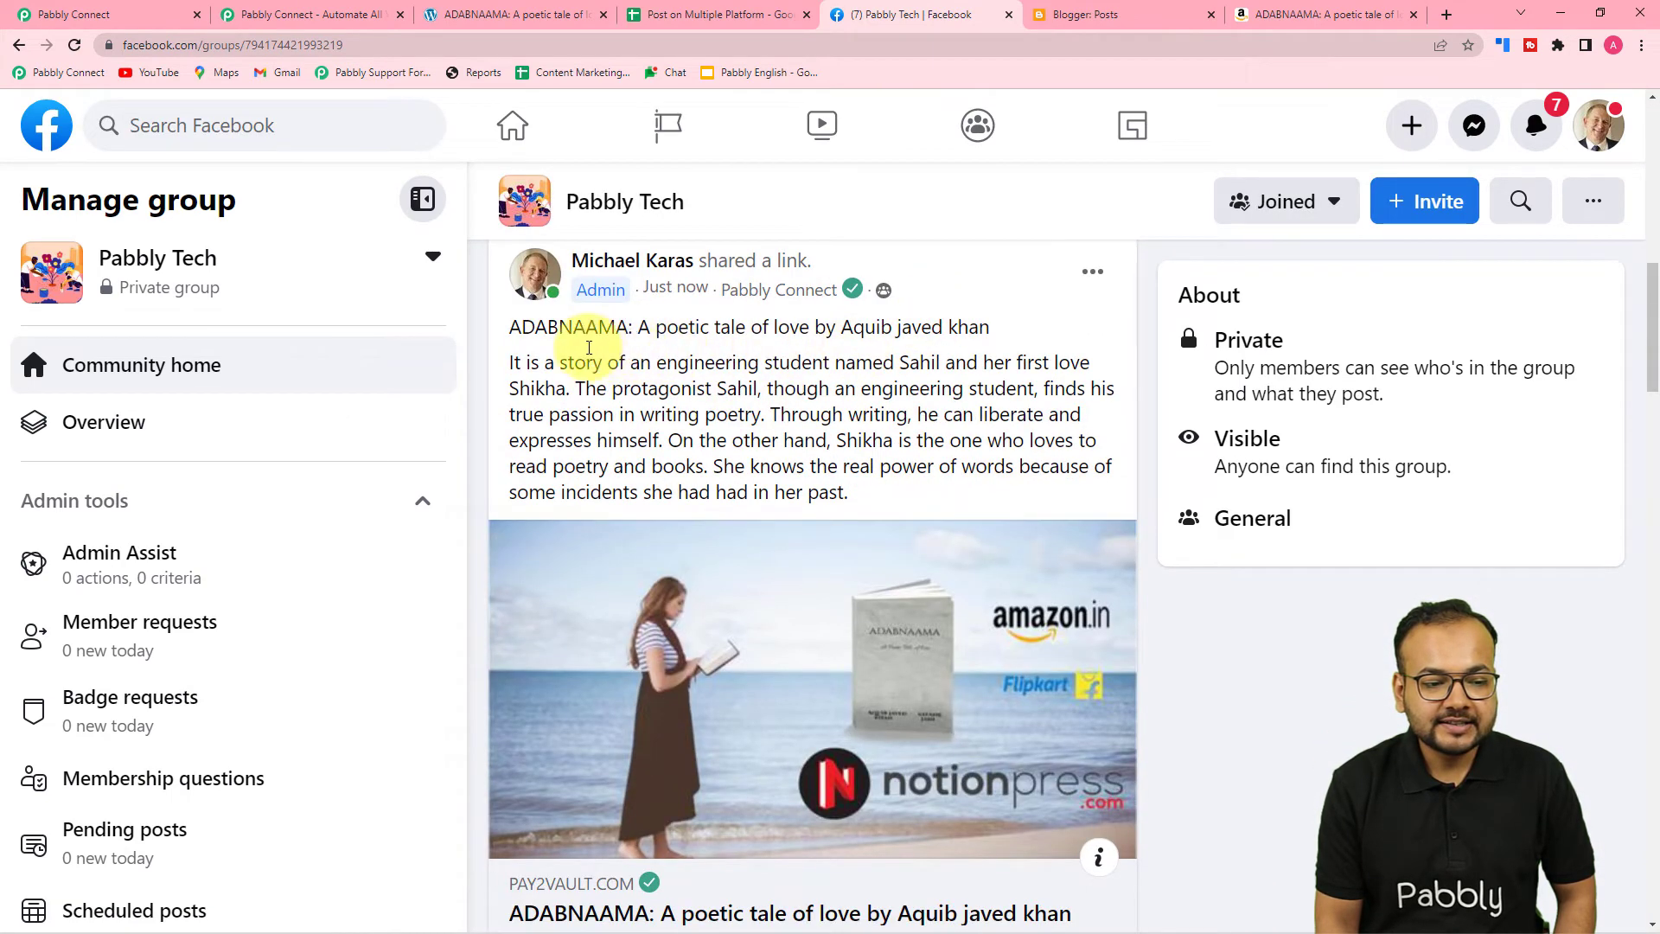
{"action": "scroll", "coordinate": [648, 519], "scroll_direction": "down", "scroll_amount": 2}
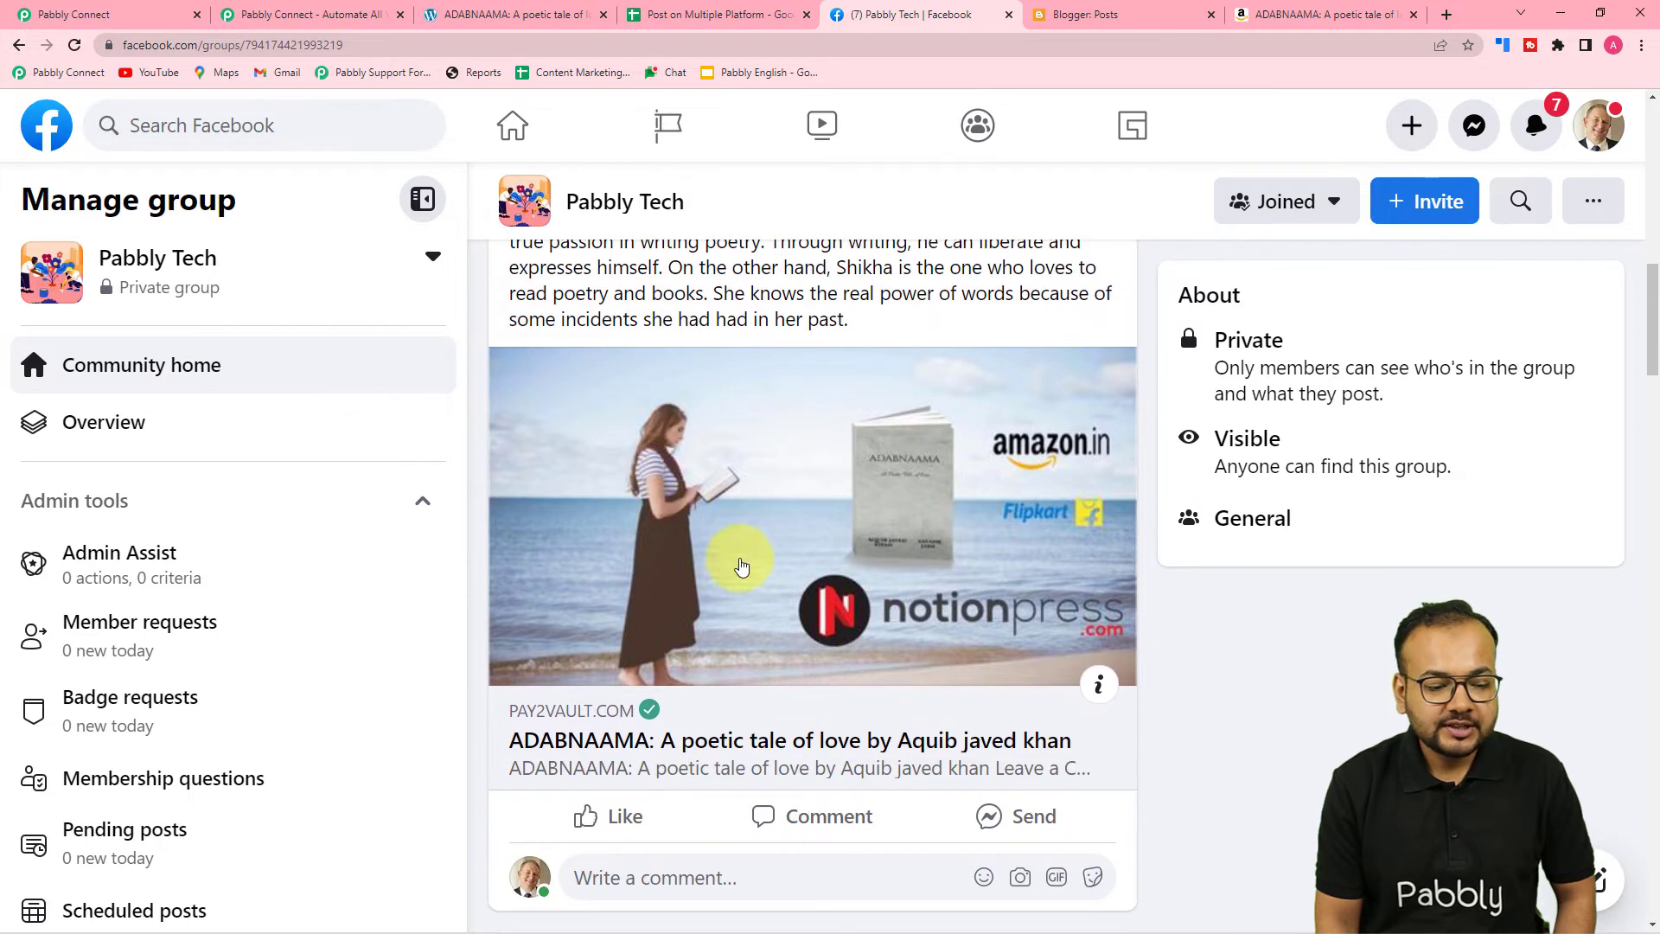
{"action": "scroll", "coordinate": [992, 681], "scroll_direction": "up", "scroll_amount": 2}
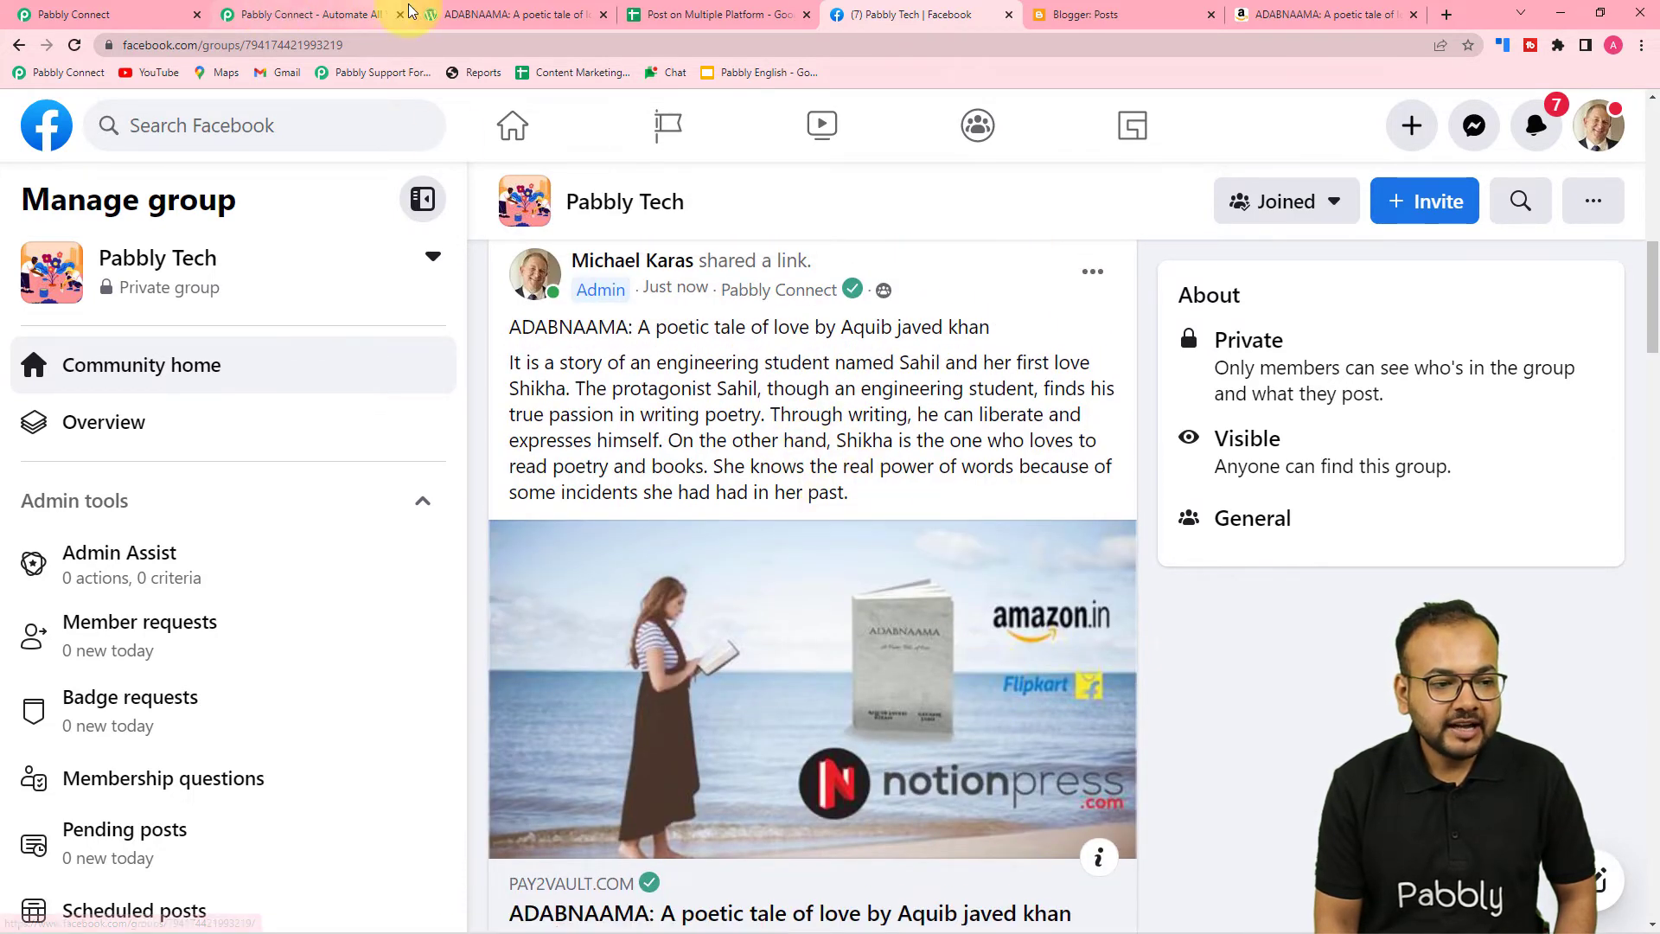
{"action": "left_click", "coordinate": [462, 15]}
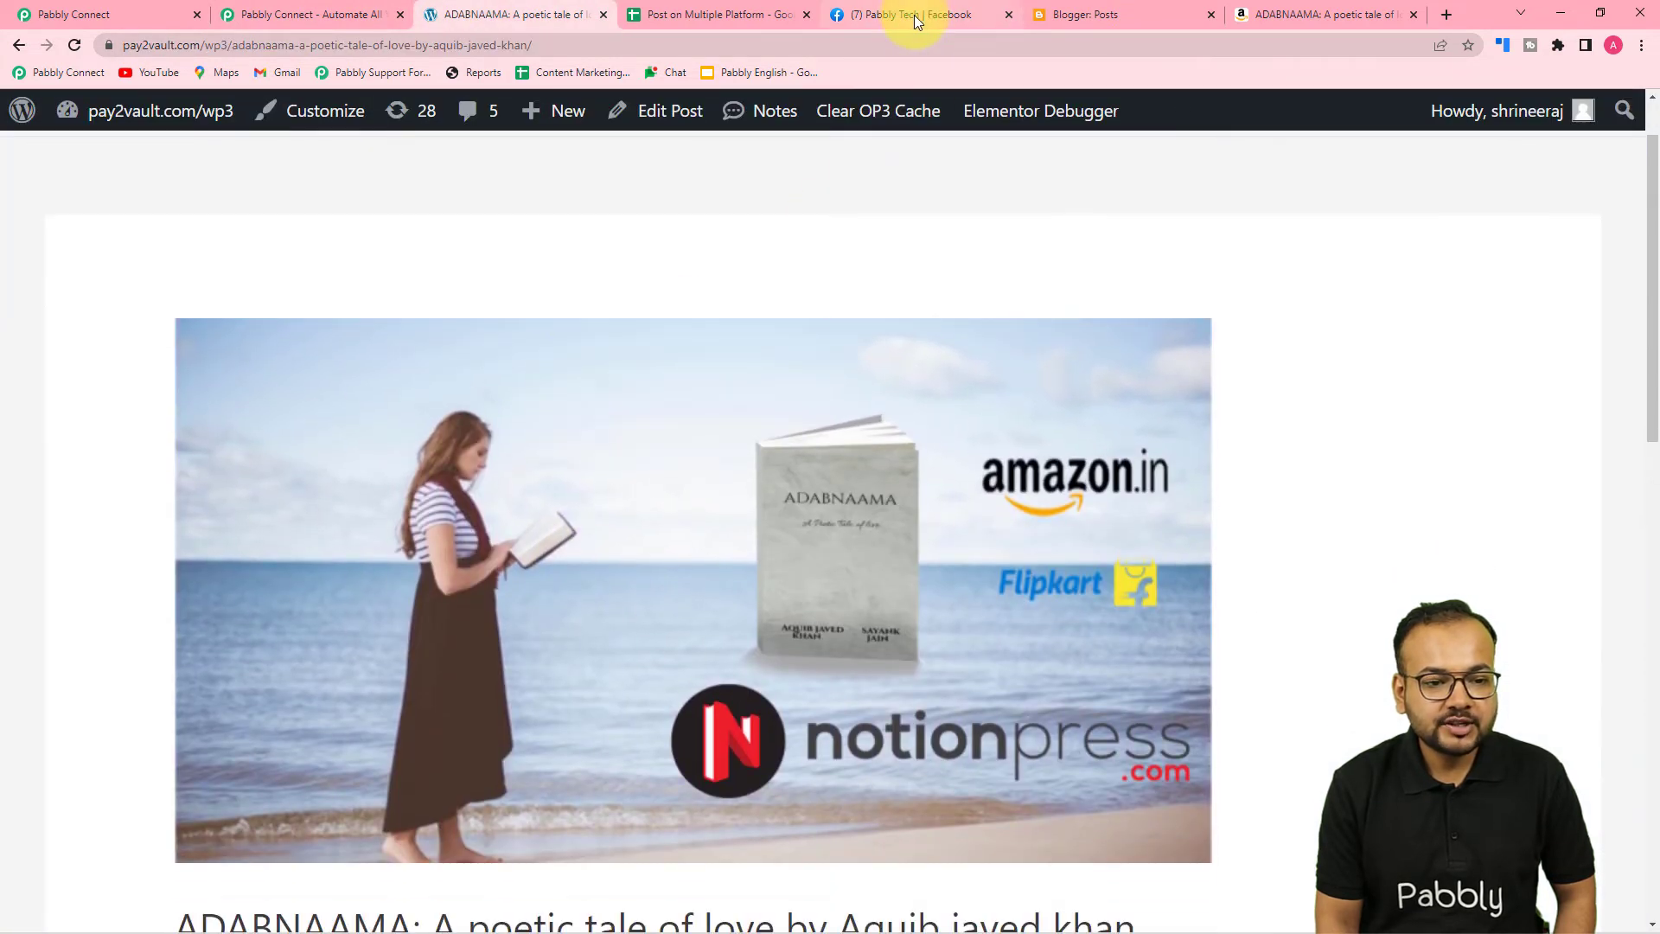
{"action": "left_click", "coordinate": [914, 13]}
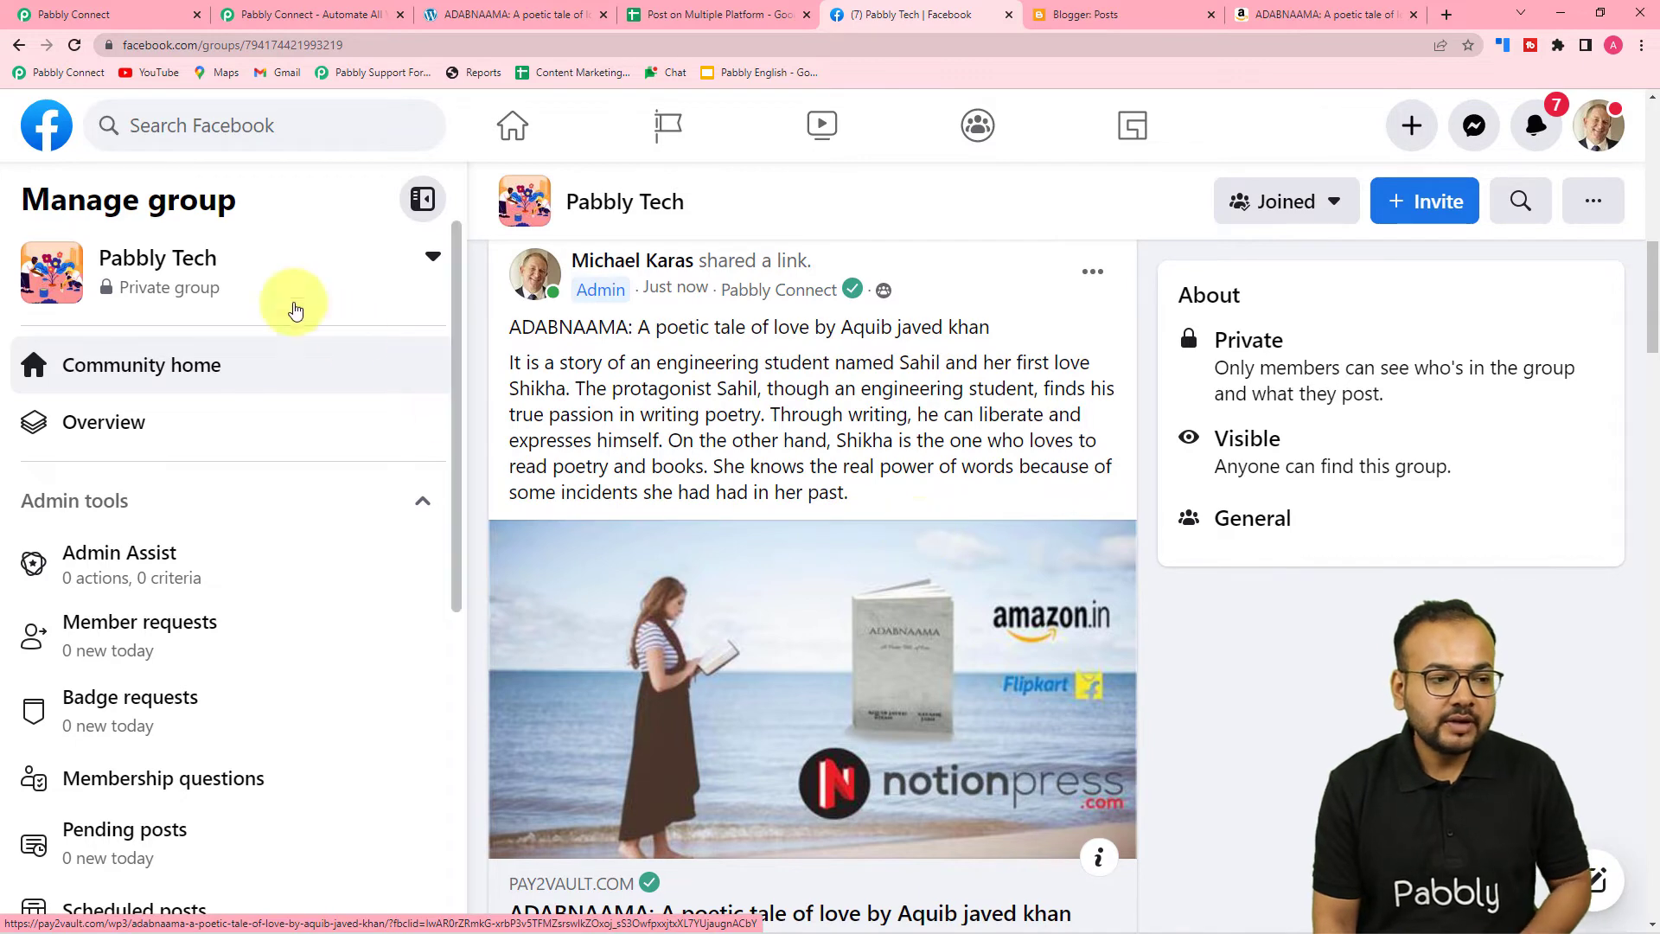
Review the Facebook Groups action's mapped Group field in Pabbly Connect against the FB Group rows of the Post on Multiple Platform sheet
{"action": "left_click", "coordinate": [166, 24]}
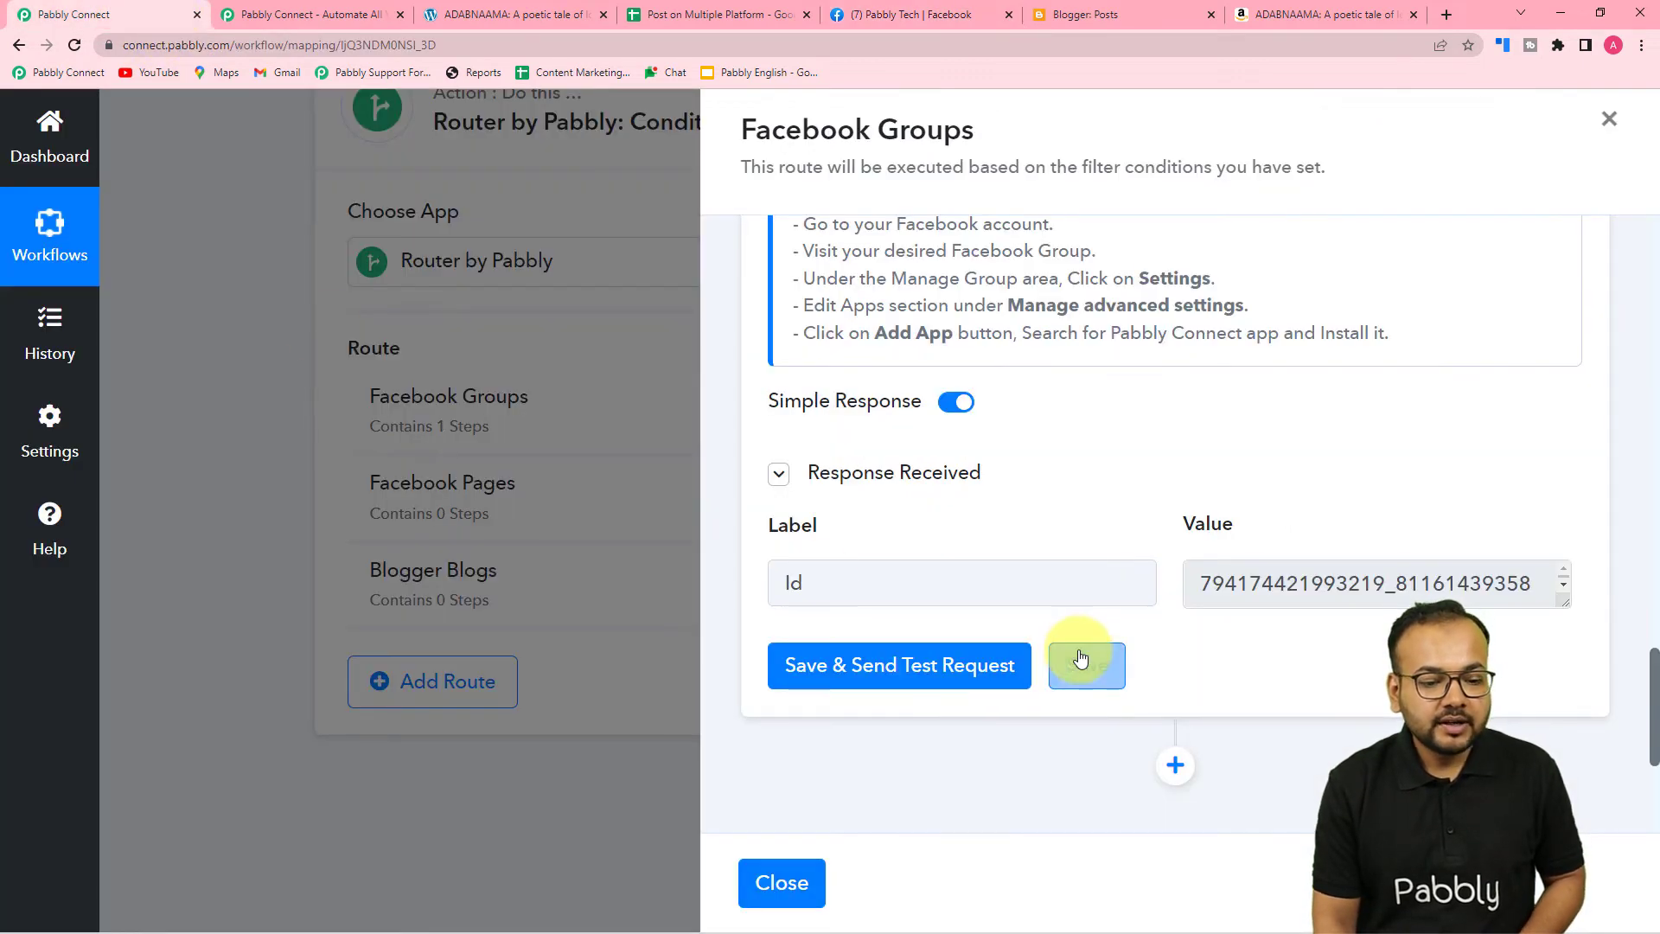
{"action": "scroll", "coordinate": [1080, 657], "scroll_direction": "up", "scroll_amount": 6}
{"action": "scroll", "coordinate": [1080, 657], "scroll_direction": "up", "scroll_amount": 7}
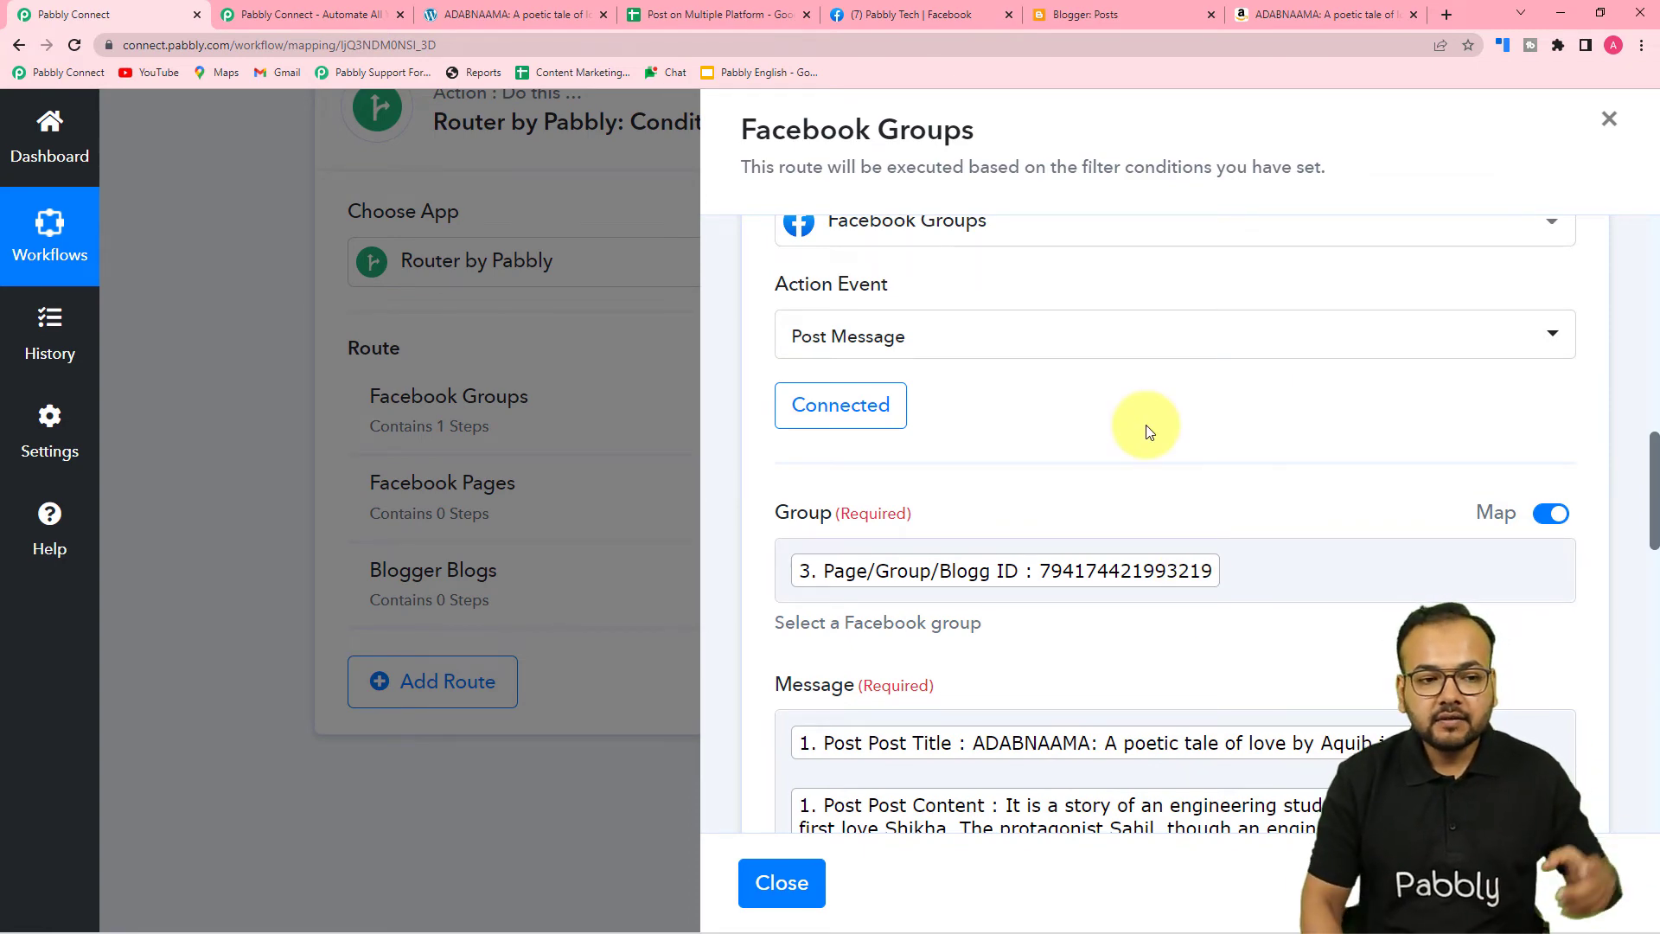
{"action": "left_click", "coordinate": [726, 12]}
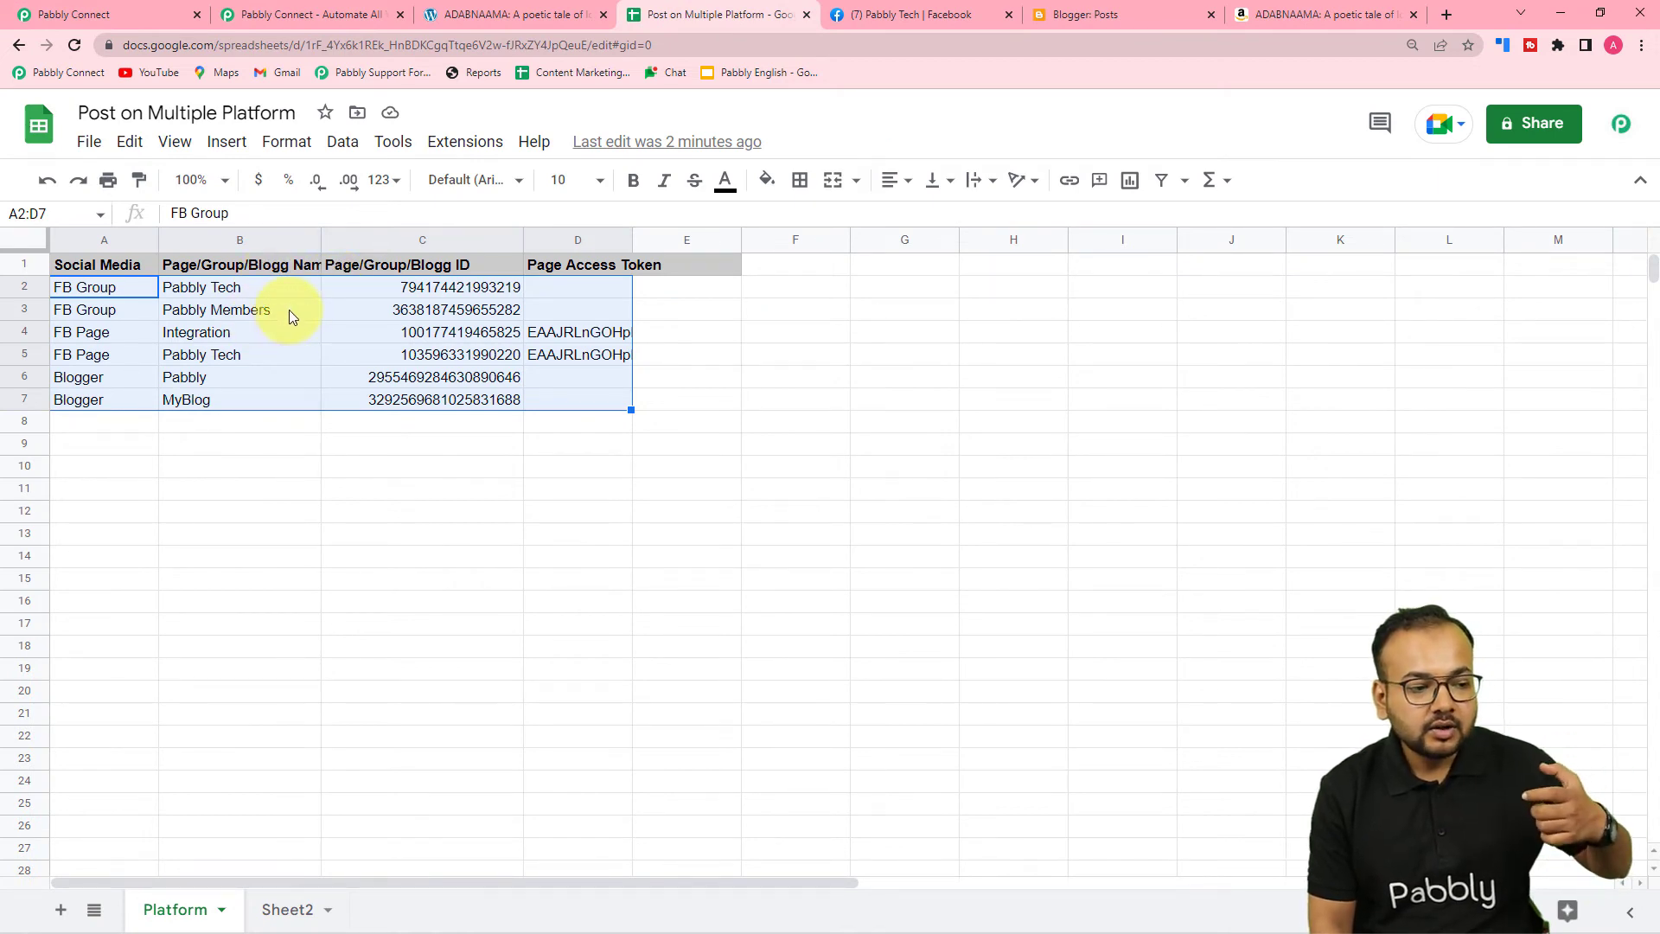
{"action": "left_click", "coordinate": [138, 14]}
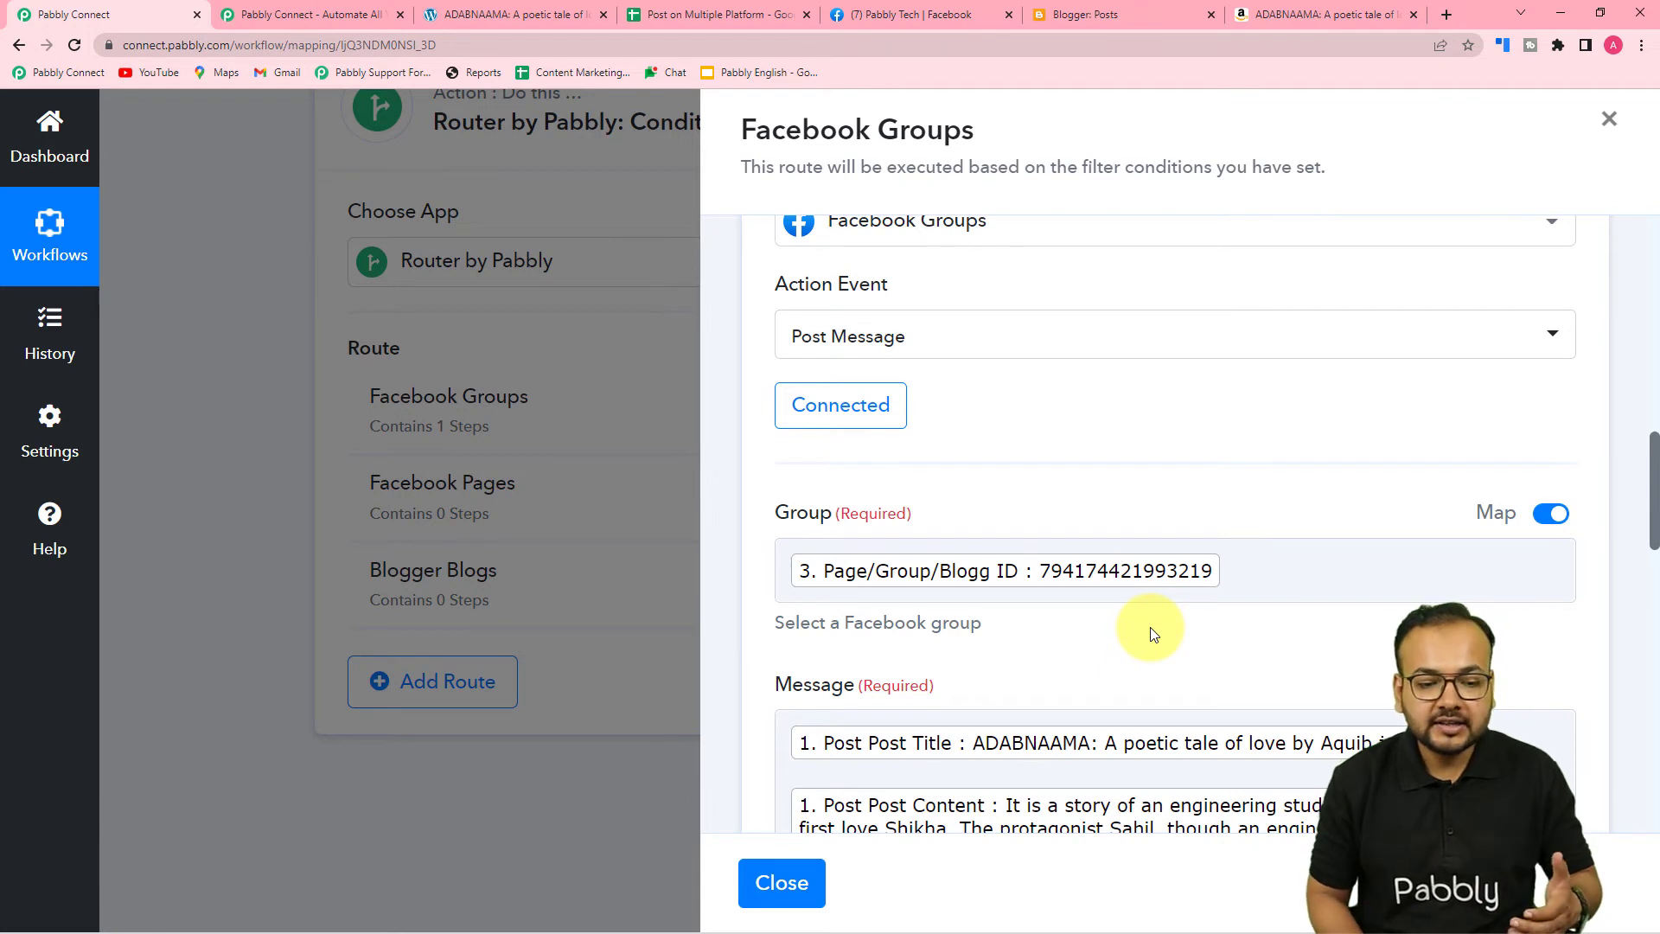
{"action": "scroll", "coordinate": [1150, 634], "scroll_direction": "down", "scroll_amount": 1}
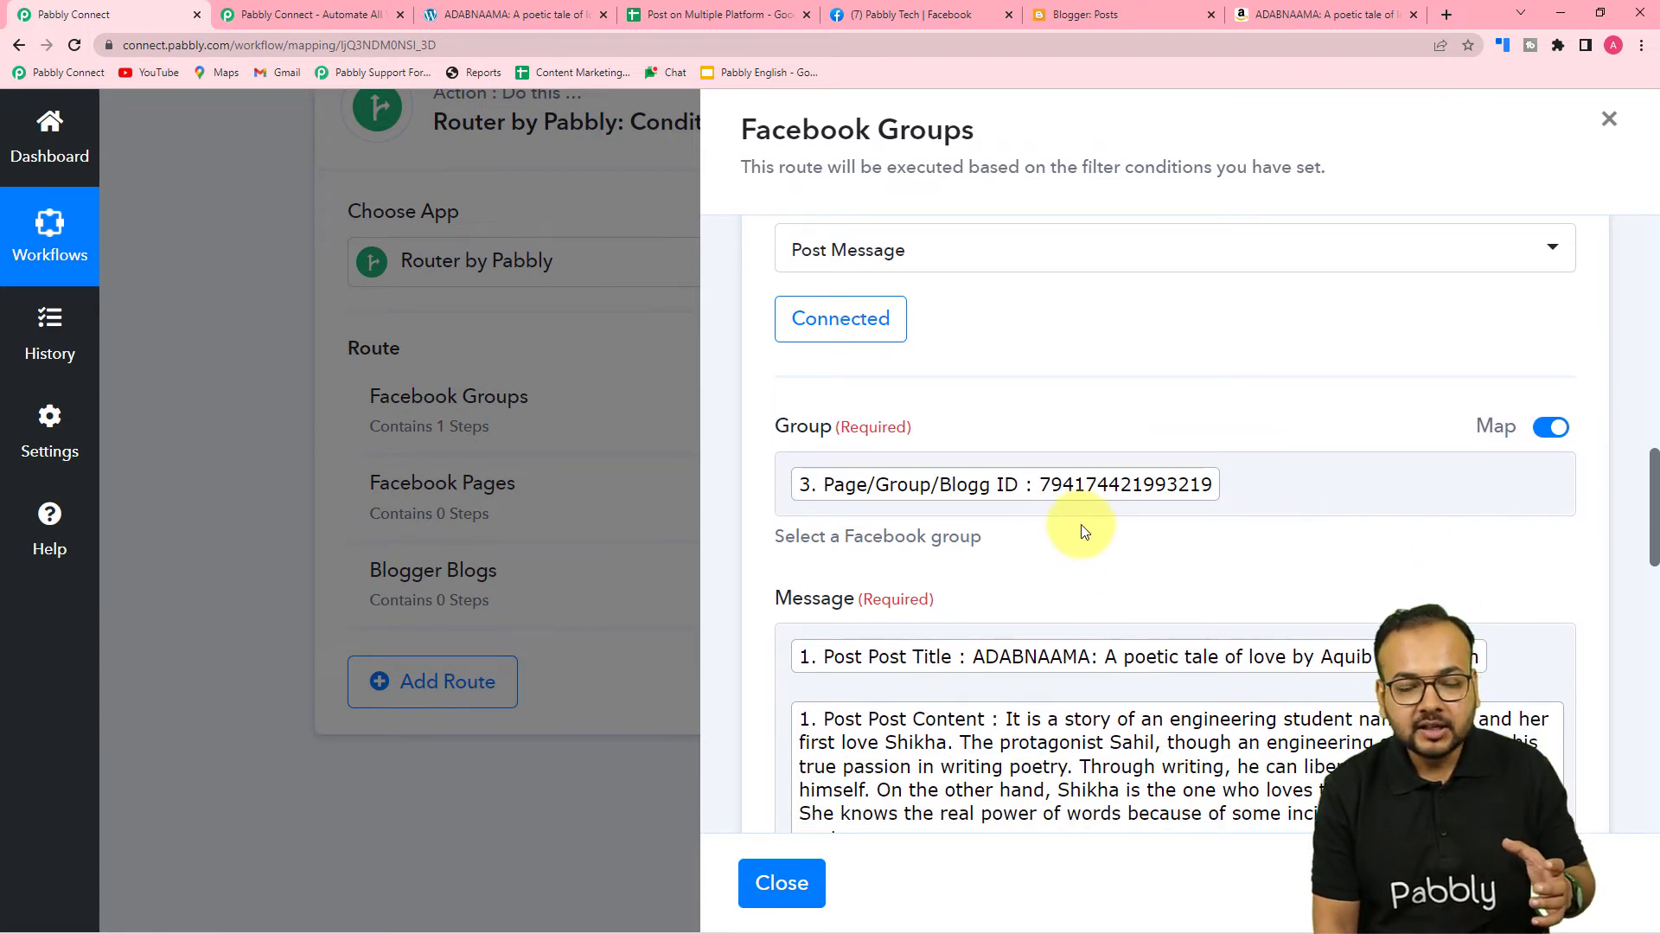
Close the Facebook Groups route and set the Facebook Pages route's filter label to 3. Social Media from the Iterator by Pabbly data
{"action": "left_click", "coordinate": [786, 880]}
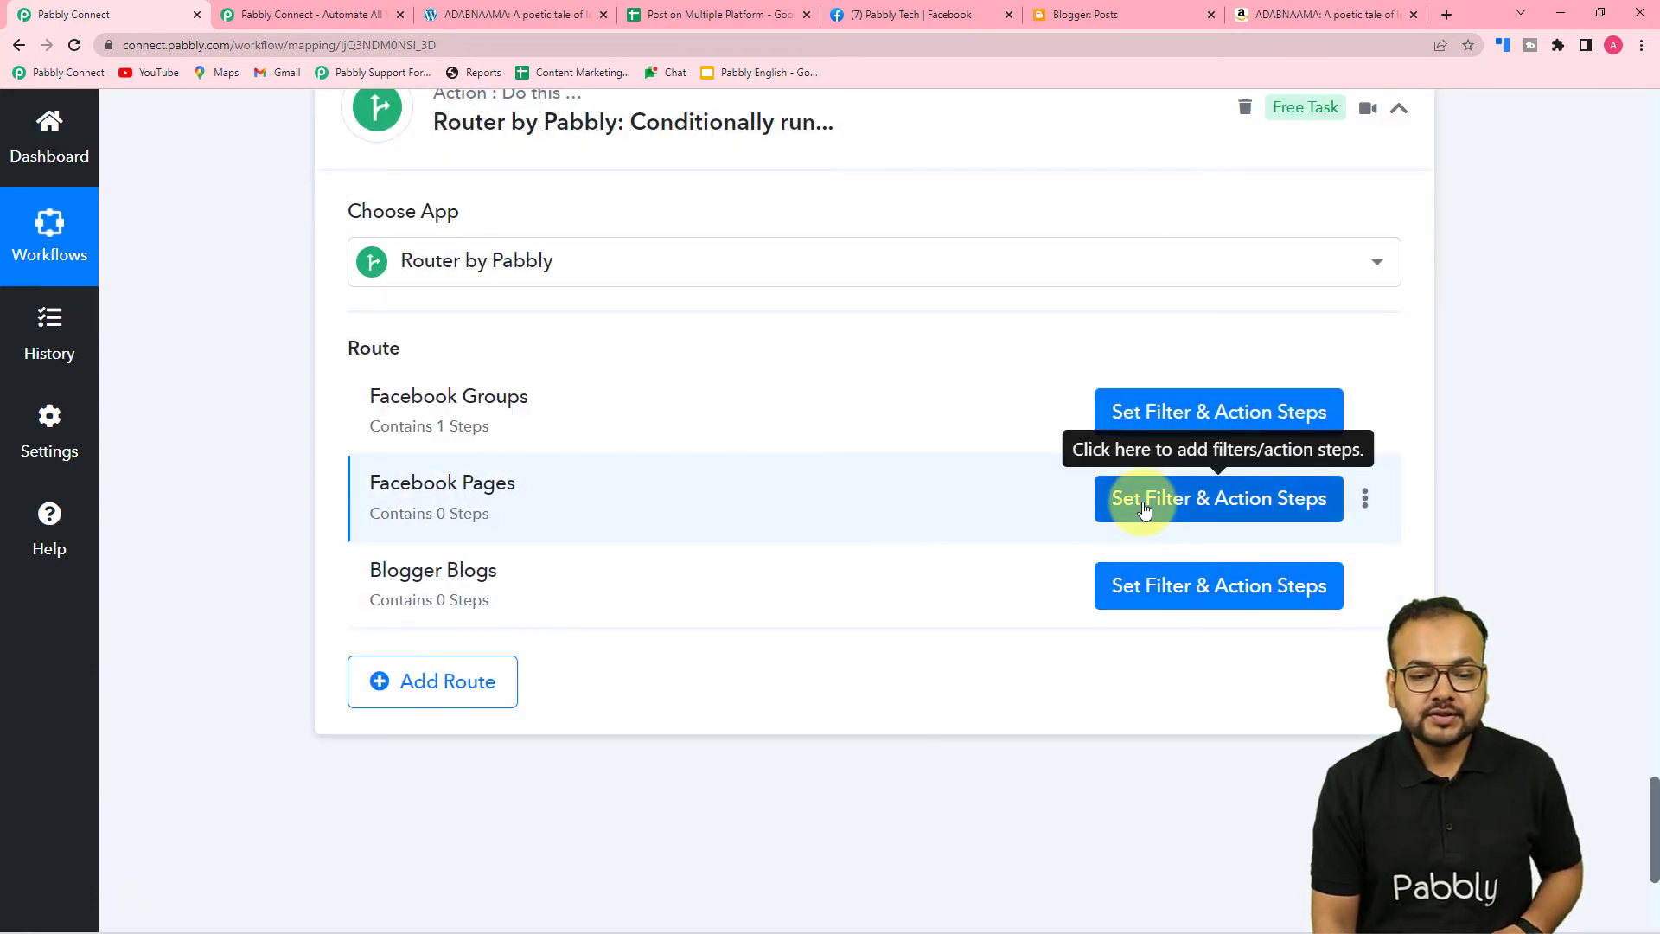
{"action": "left_click", "coordinate": [1146, 505]}
{"action": "scroll", "coordinate": [1039, 532], "scroll_direction": "up", "scroll_amount": 3}
{"action": "scroll", "coordinate": [955, 384], "scroll_direction": "up", "scroll_amount": 2}
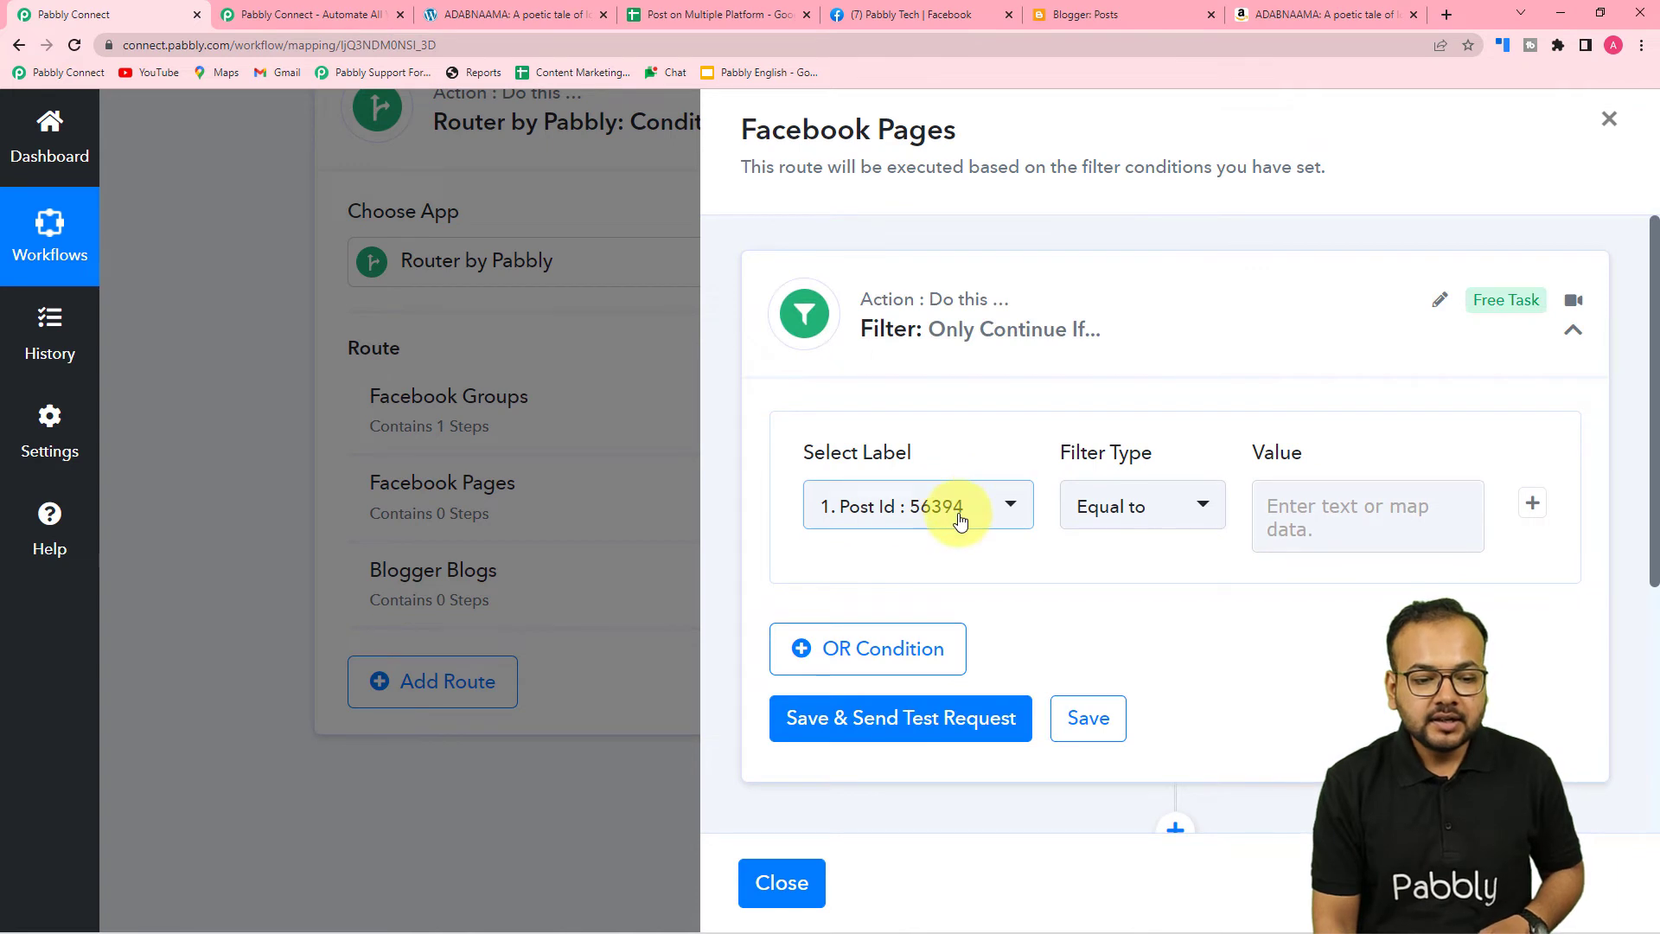
{"action": "left_click", "coordinate": [954, 508]}
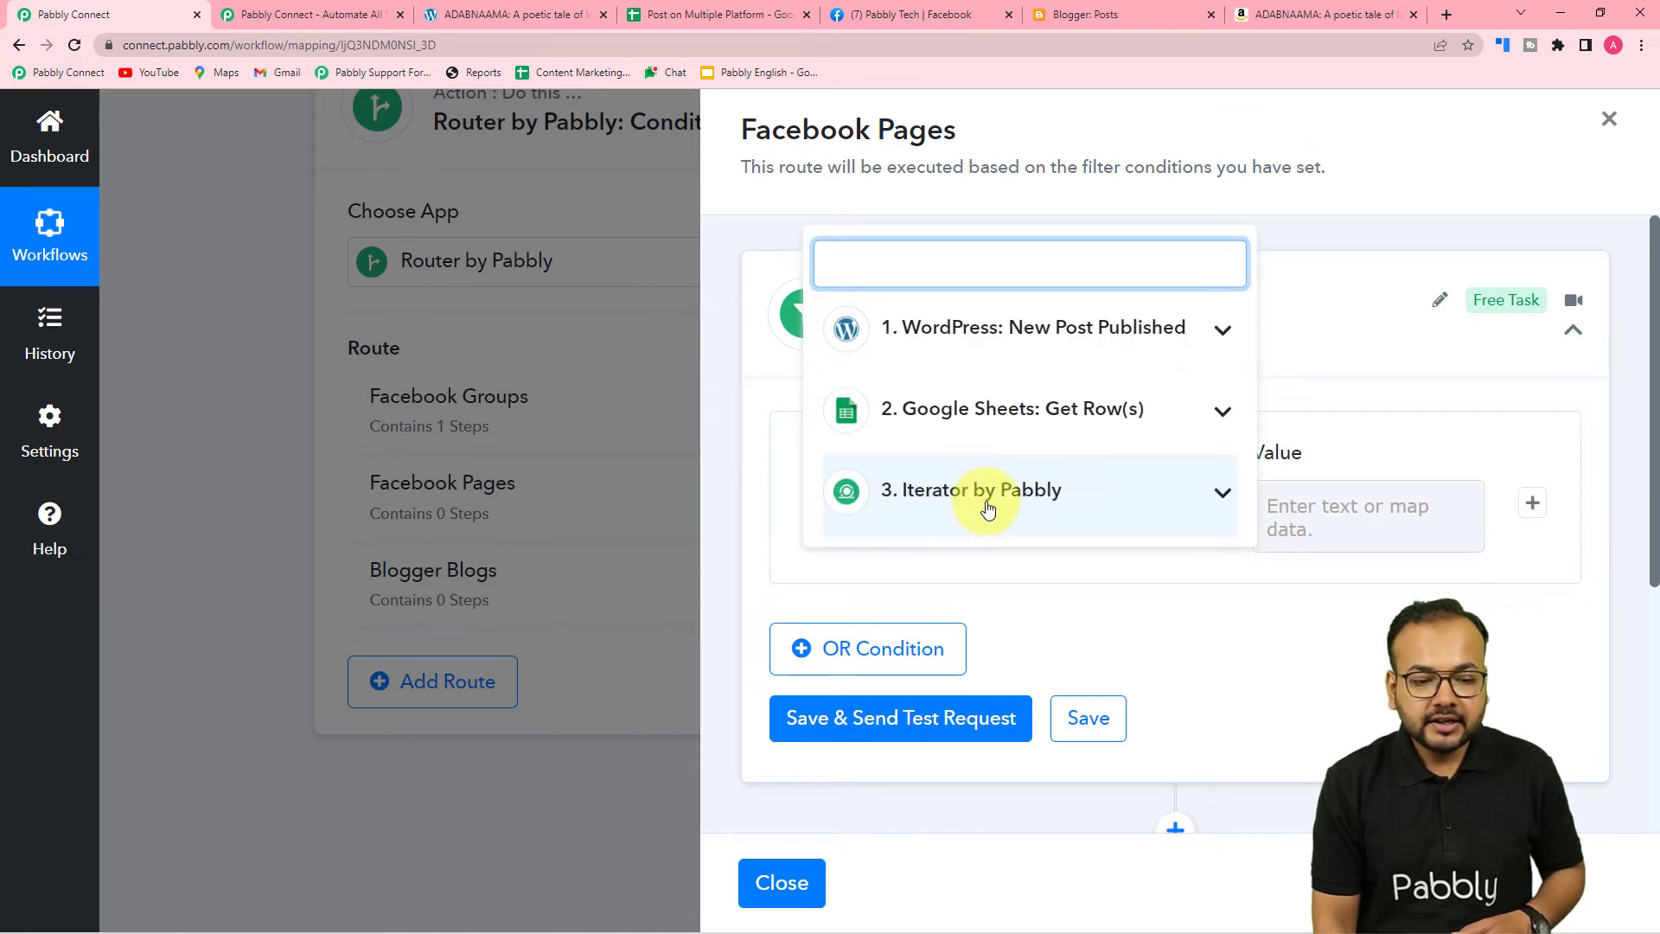
{"action": "left_click", "coordinate": [1016, 503]}
{"action": "scroll", "coordinate": [1022, 484], "scroll_direction": "down", "scroll_amount": 1}
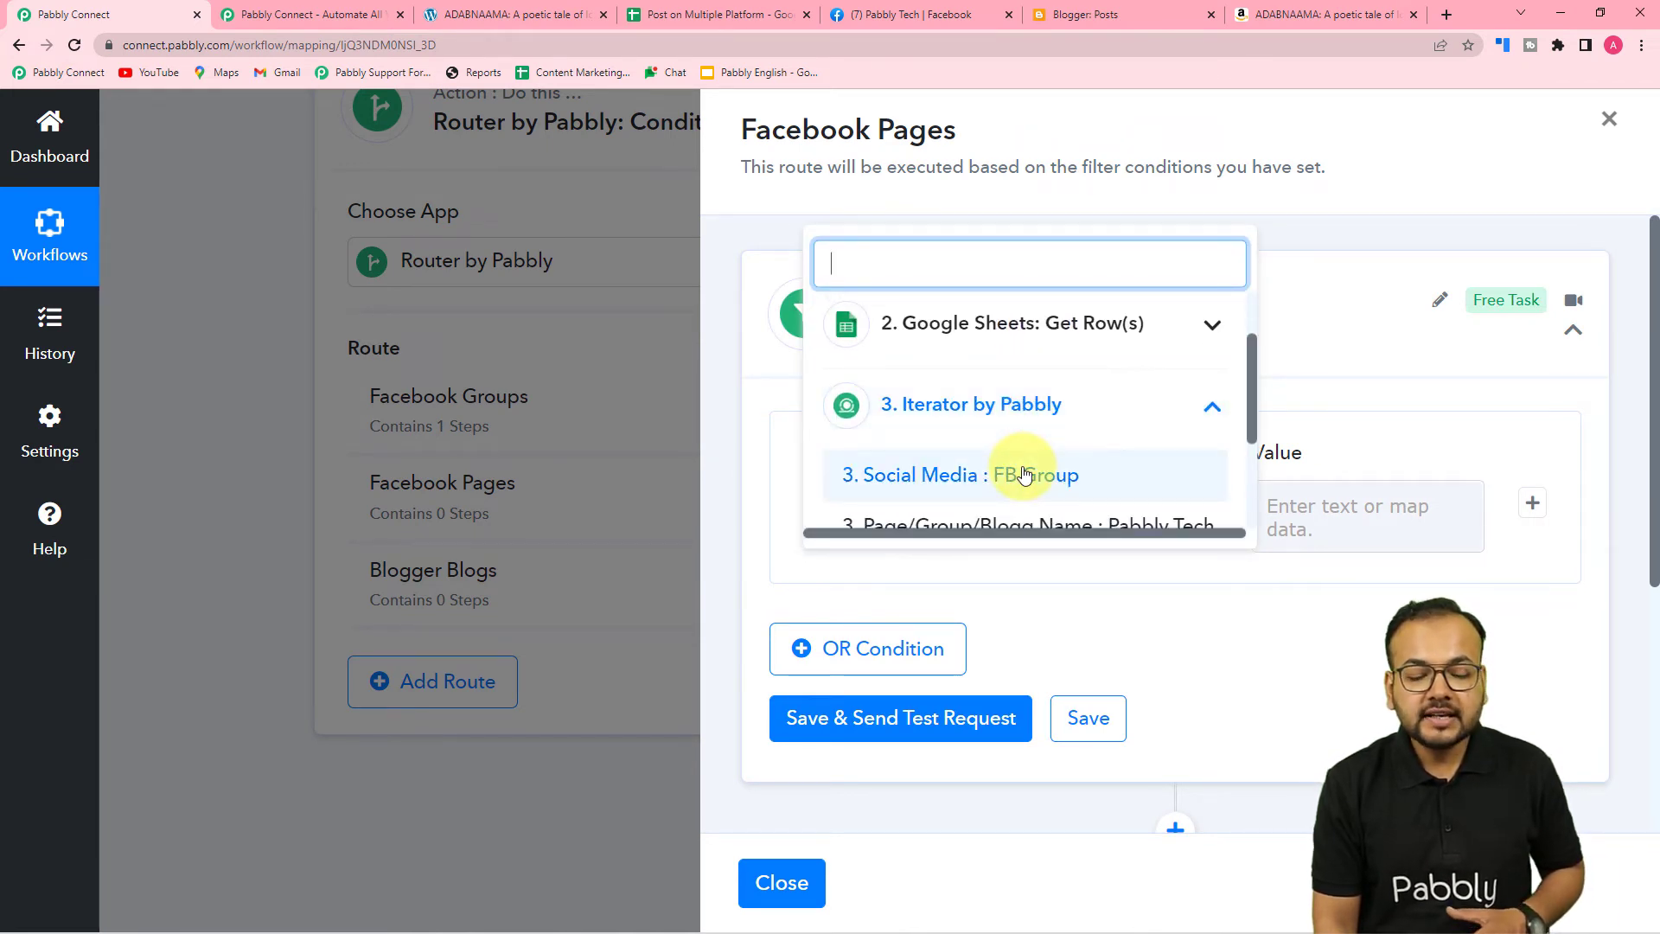
{"action": "left_click", "coordinate": [964, 476]}
Set the filter type to Equal to and the value to Fb page after checking the sheet, and send the filter's test request
{"action": "left_click", "coordinate": [1123, 514]}
{"action": "left_click", "coordinate": [1129, 311]}
{"action": "left_click", "coordinate": [1328, 516]}
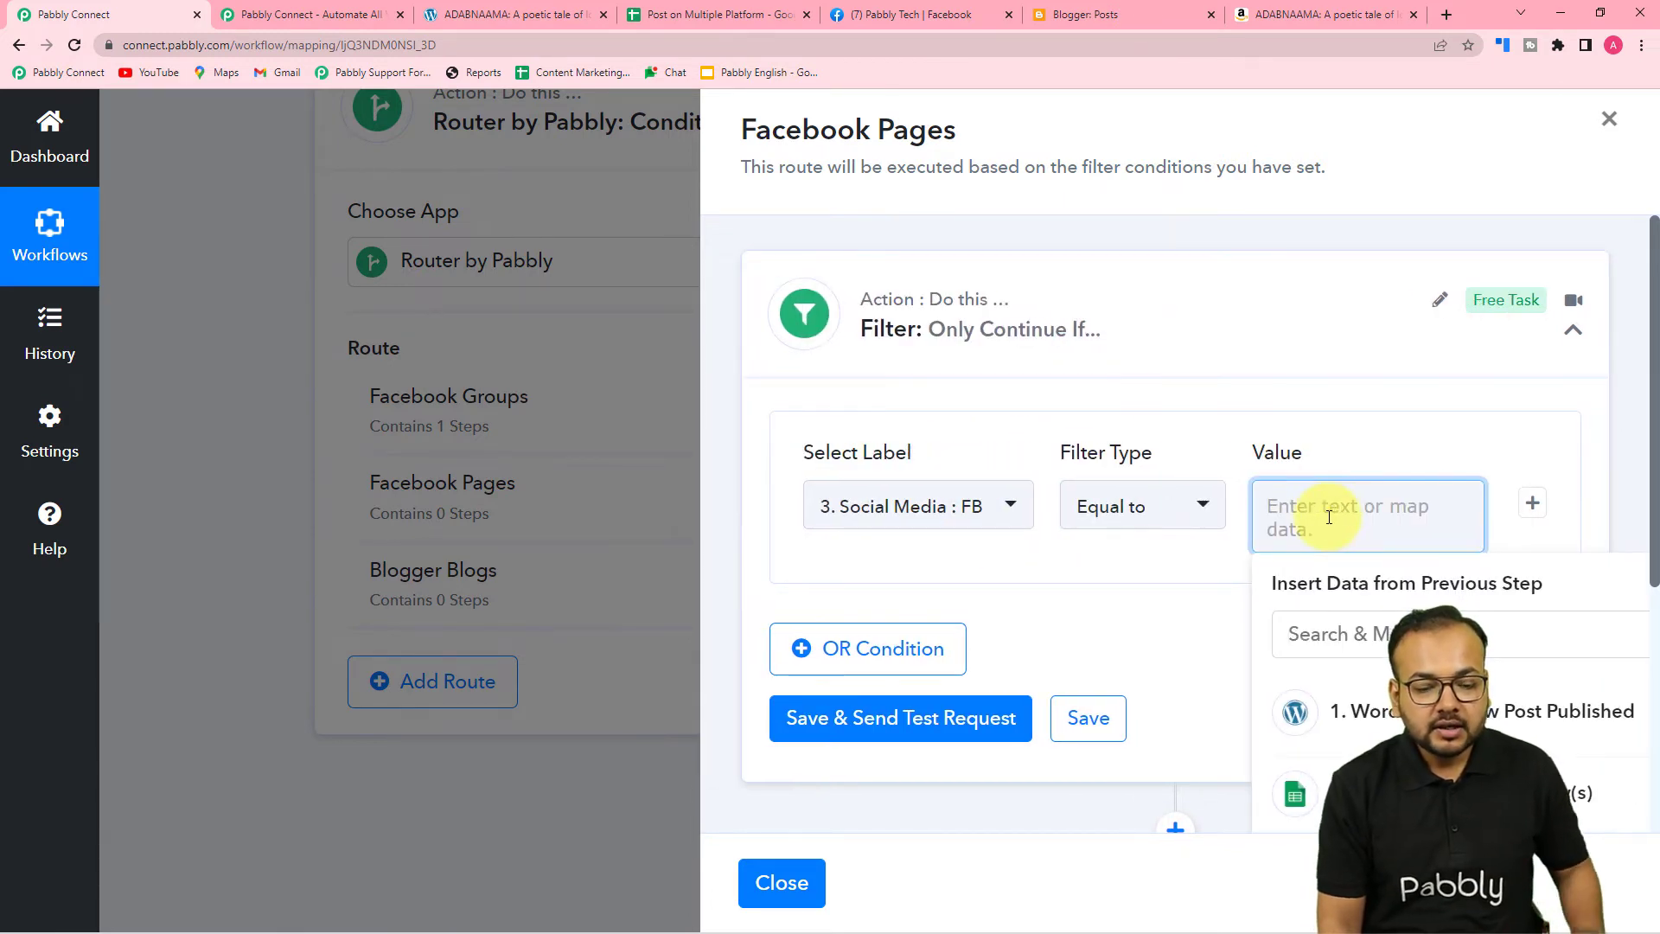
{"action": "type", "text": "Fb pages"}
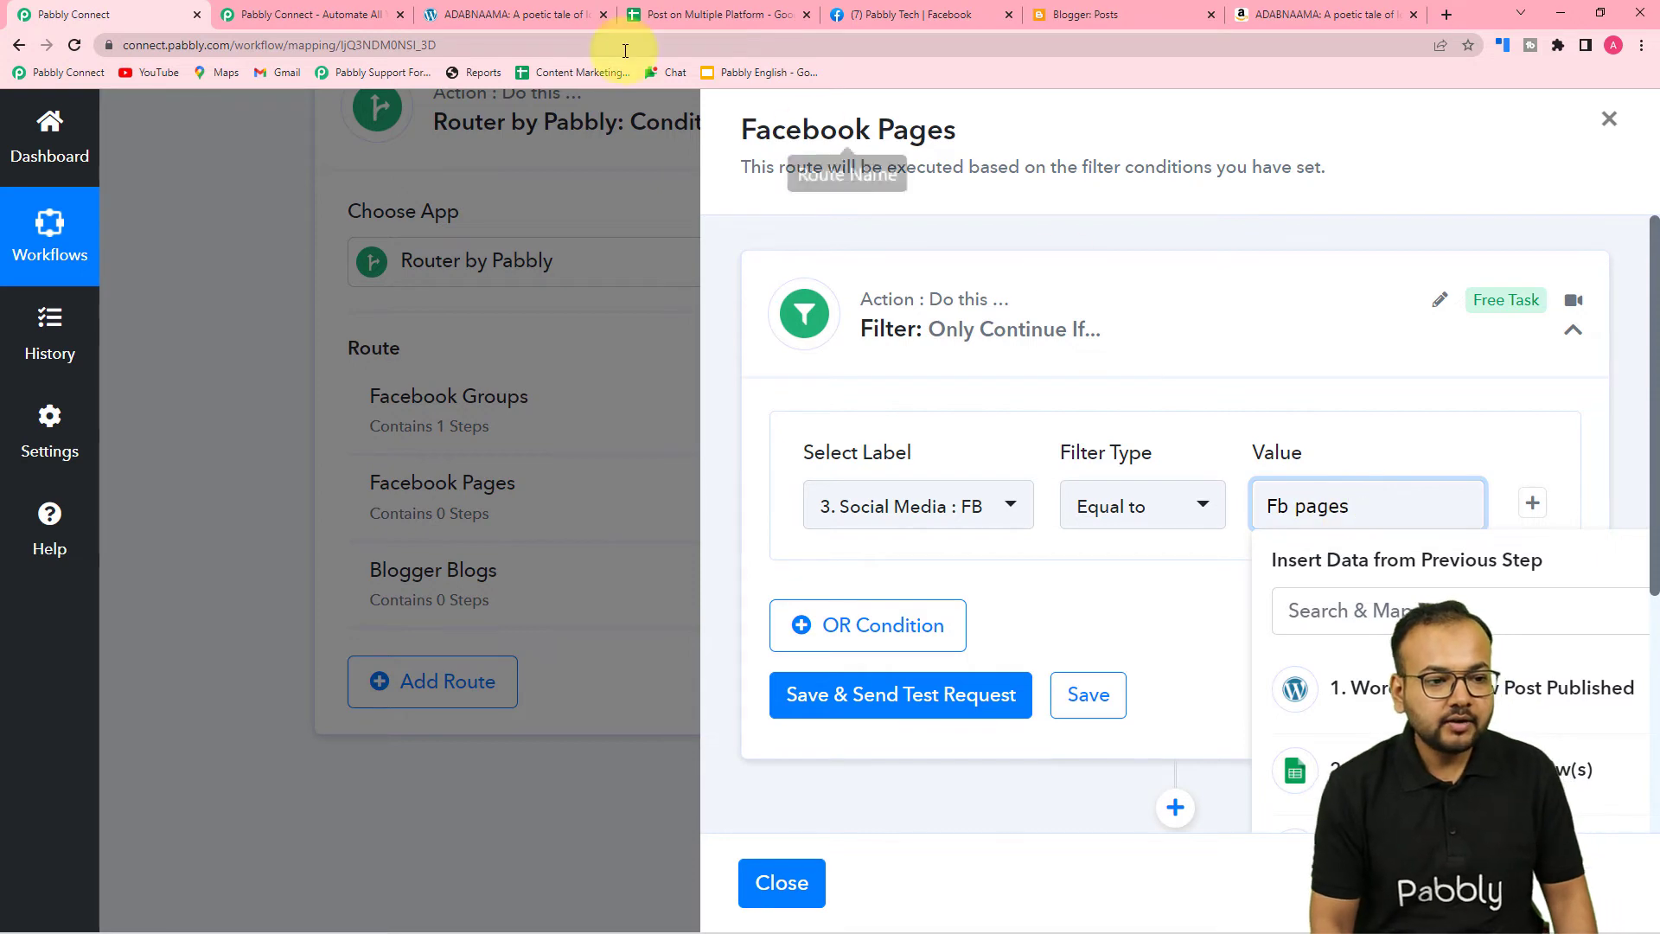
{"action": "left_click", "coordinate": [705, 13]}
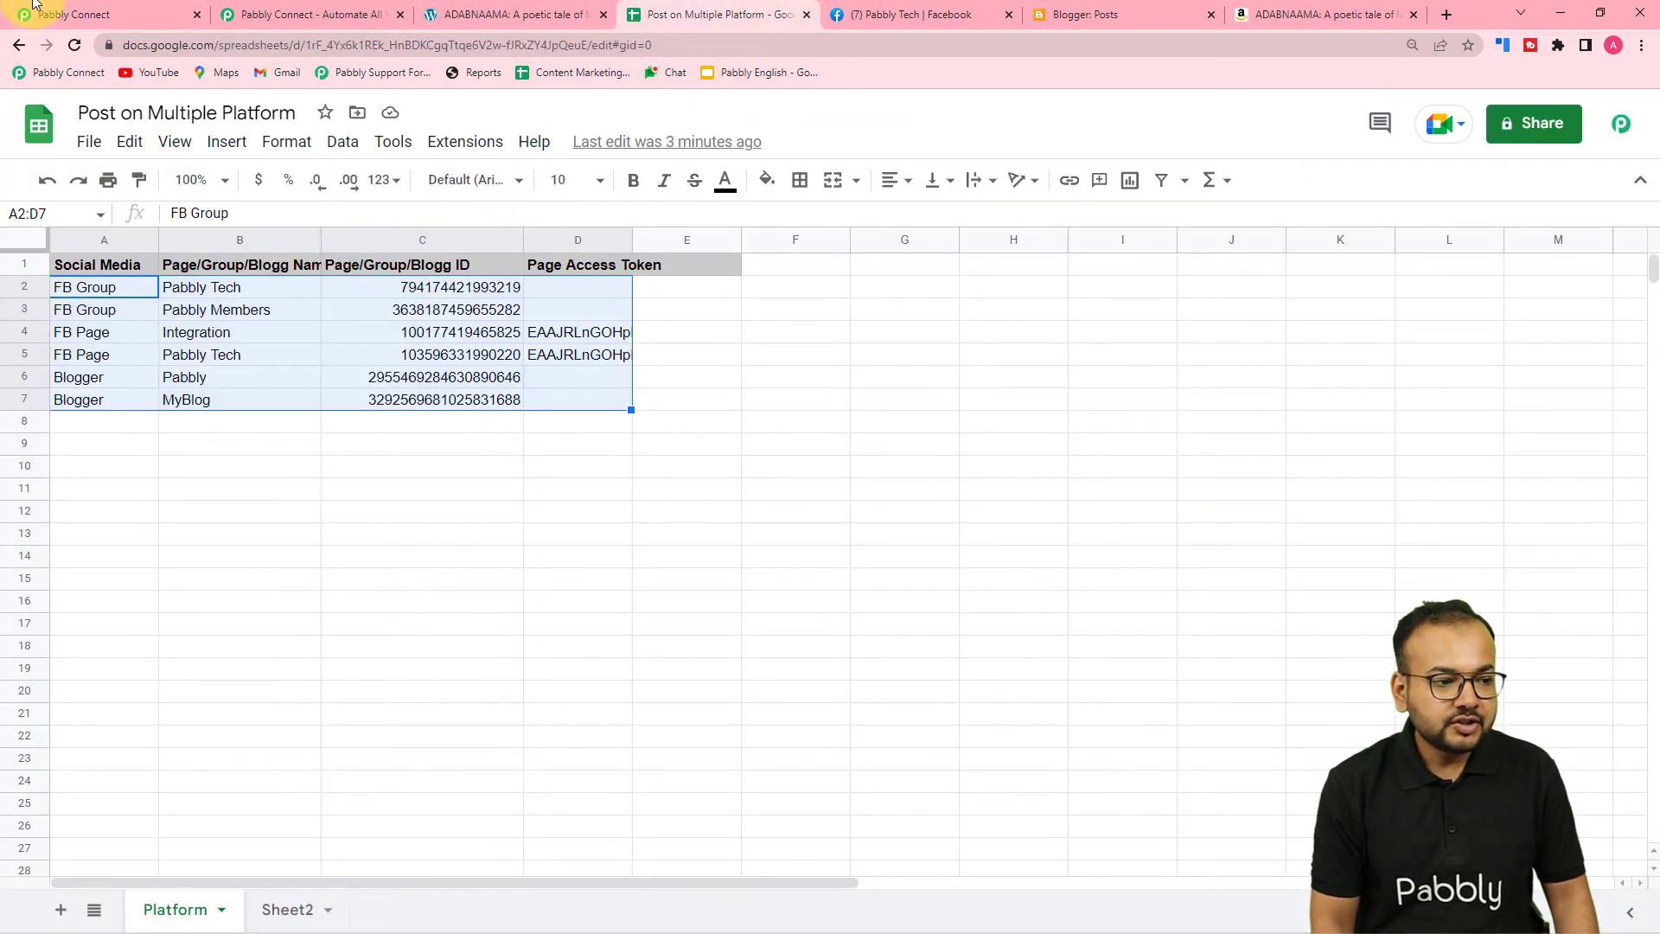
{"action": "left_click", "coordinate": [70, 14]}
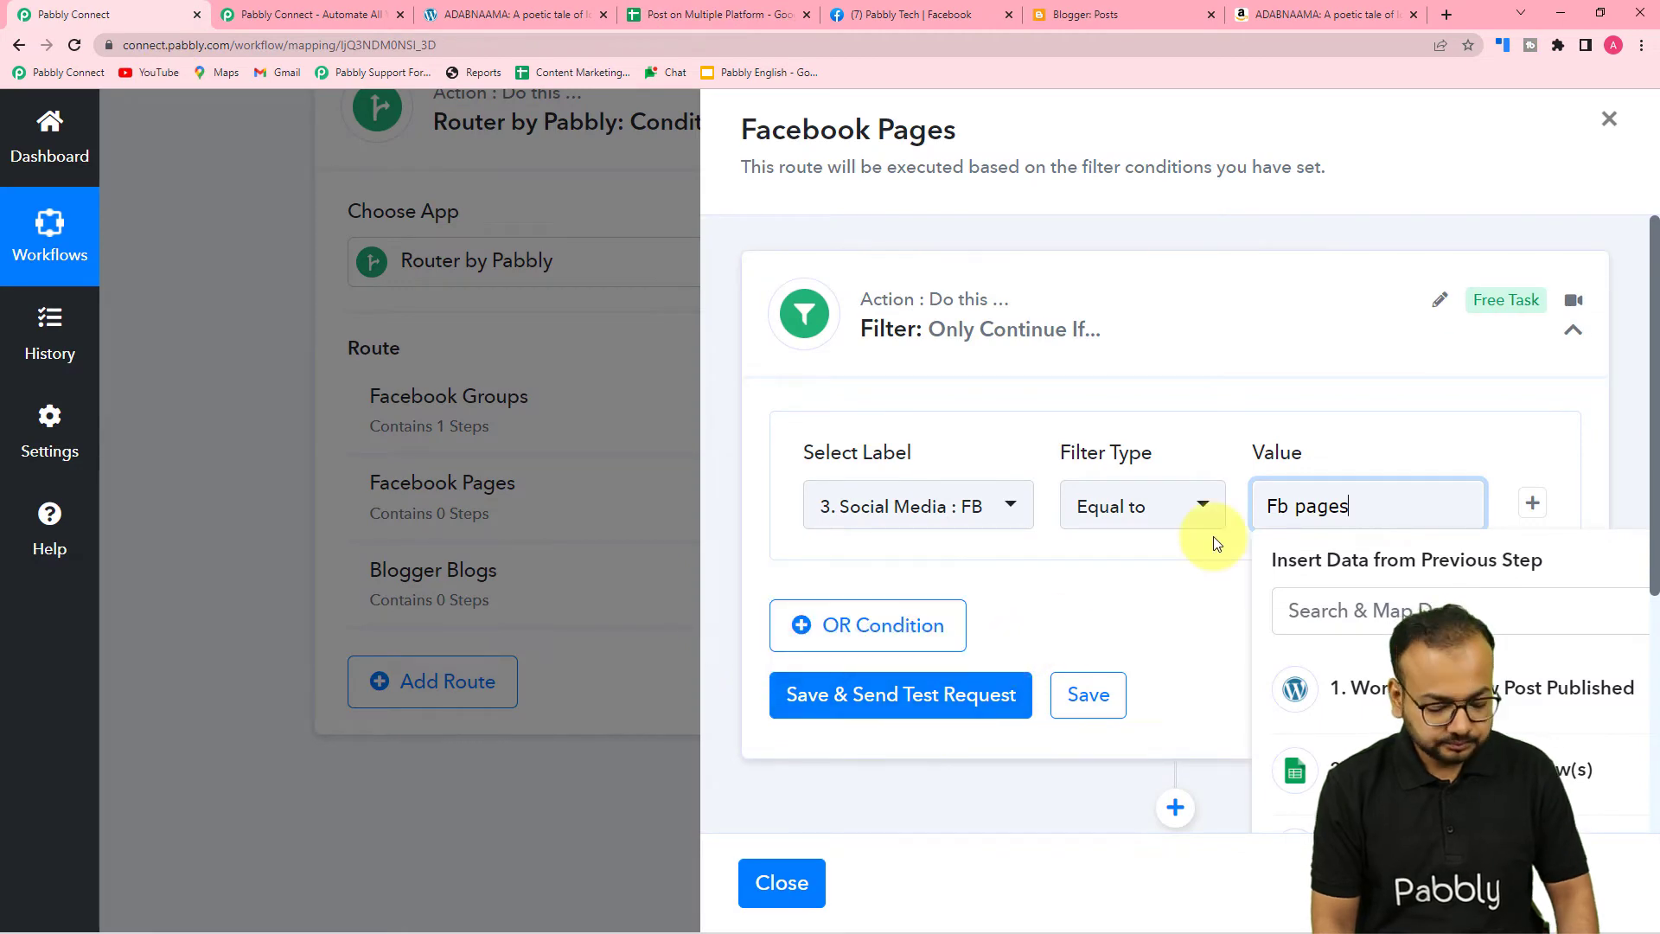
{"action": "left_click", "coordinate": [963, 692]}
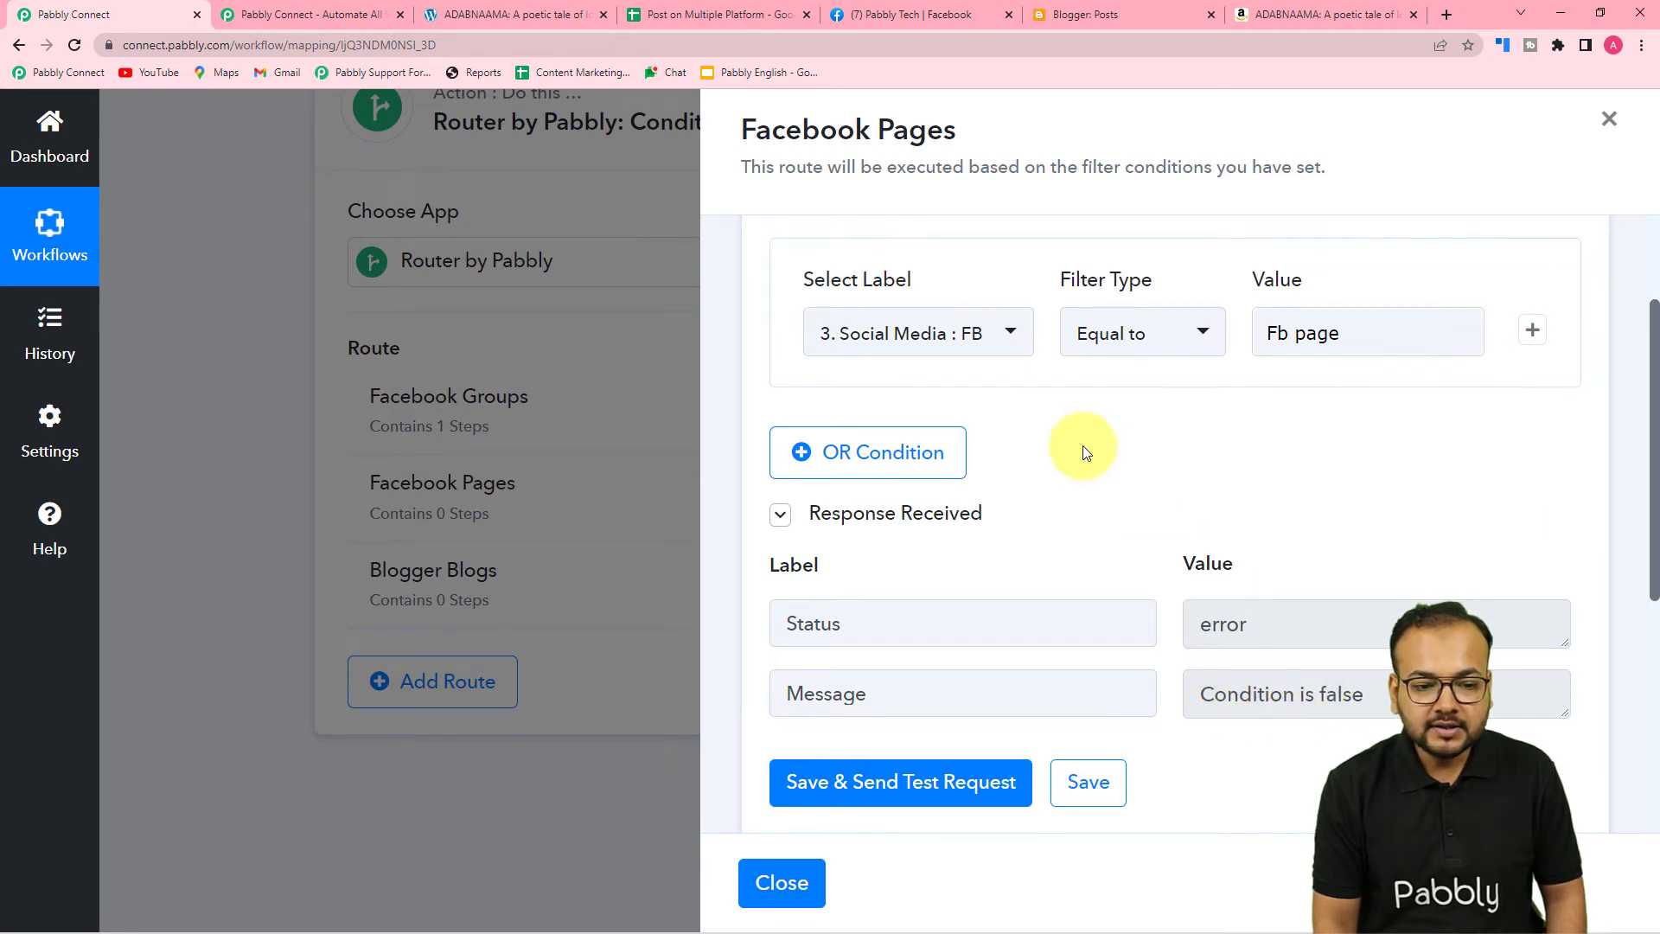
Review the filter's Social Media label and change the filter value to FB Page, matching the spelling in the Google sheet
{"action": "left_click", "coordinate": [998, 344]}
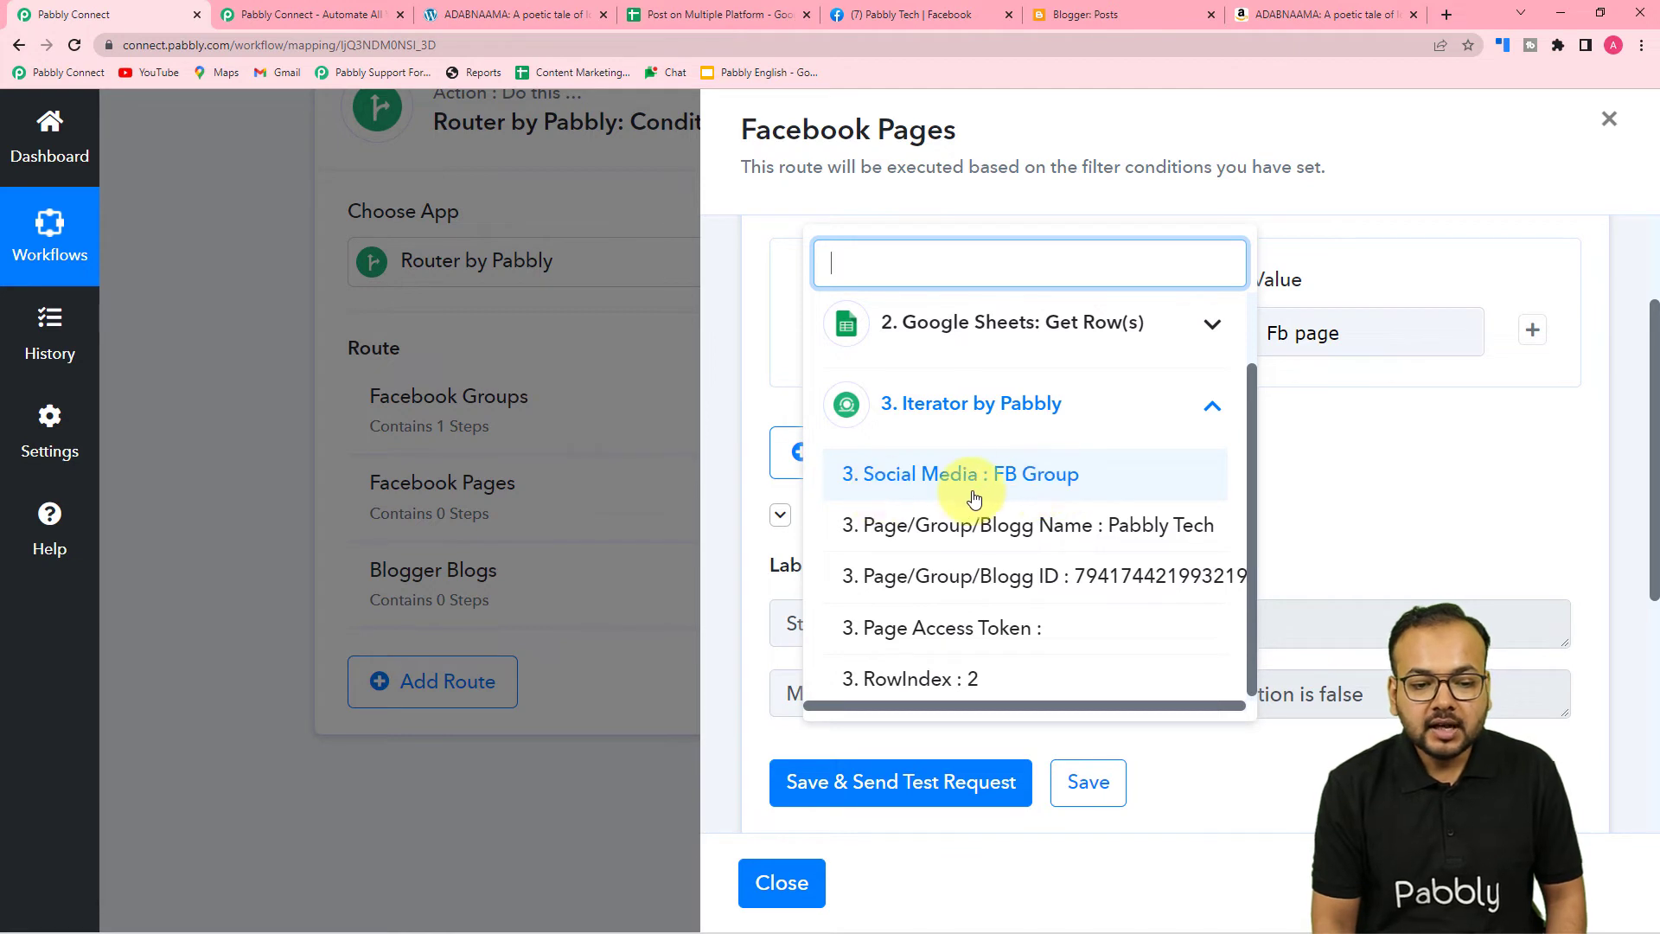
{"action": "left_click", "coordinate": [1155, 489]}
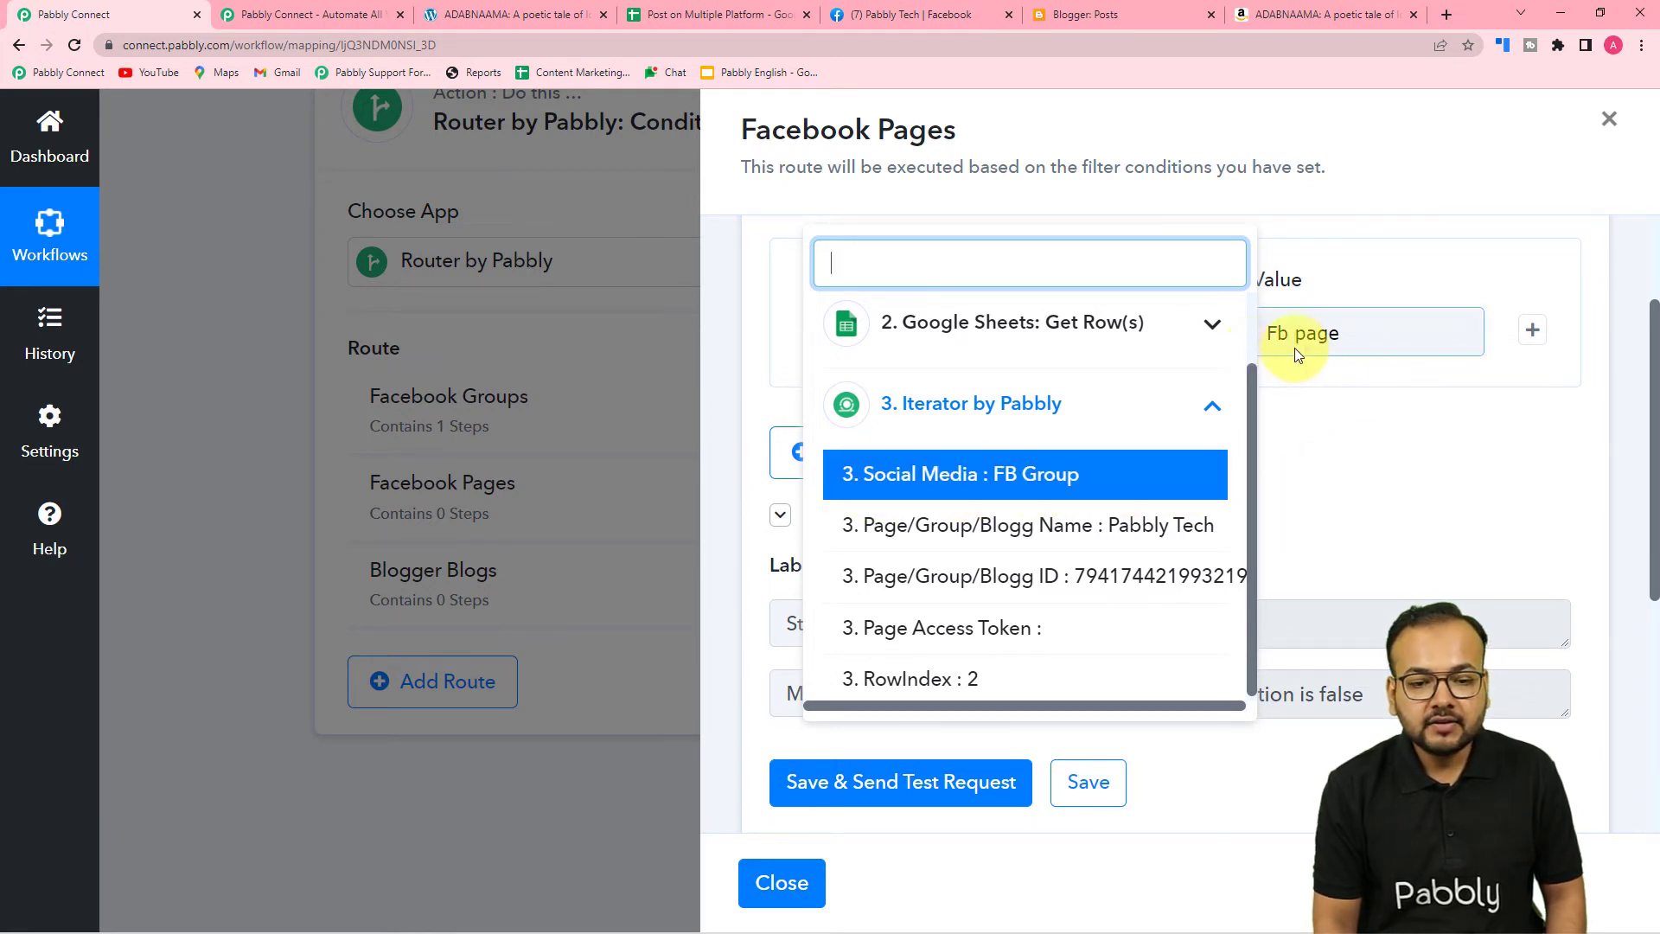
{"action": "left_click", "coordinate": [1320, 381]}
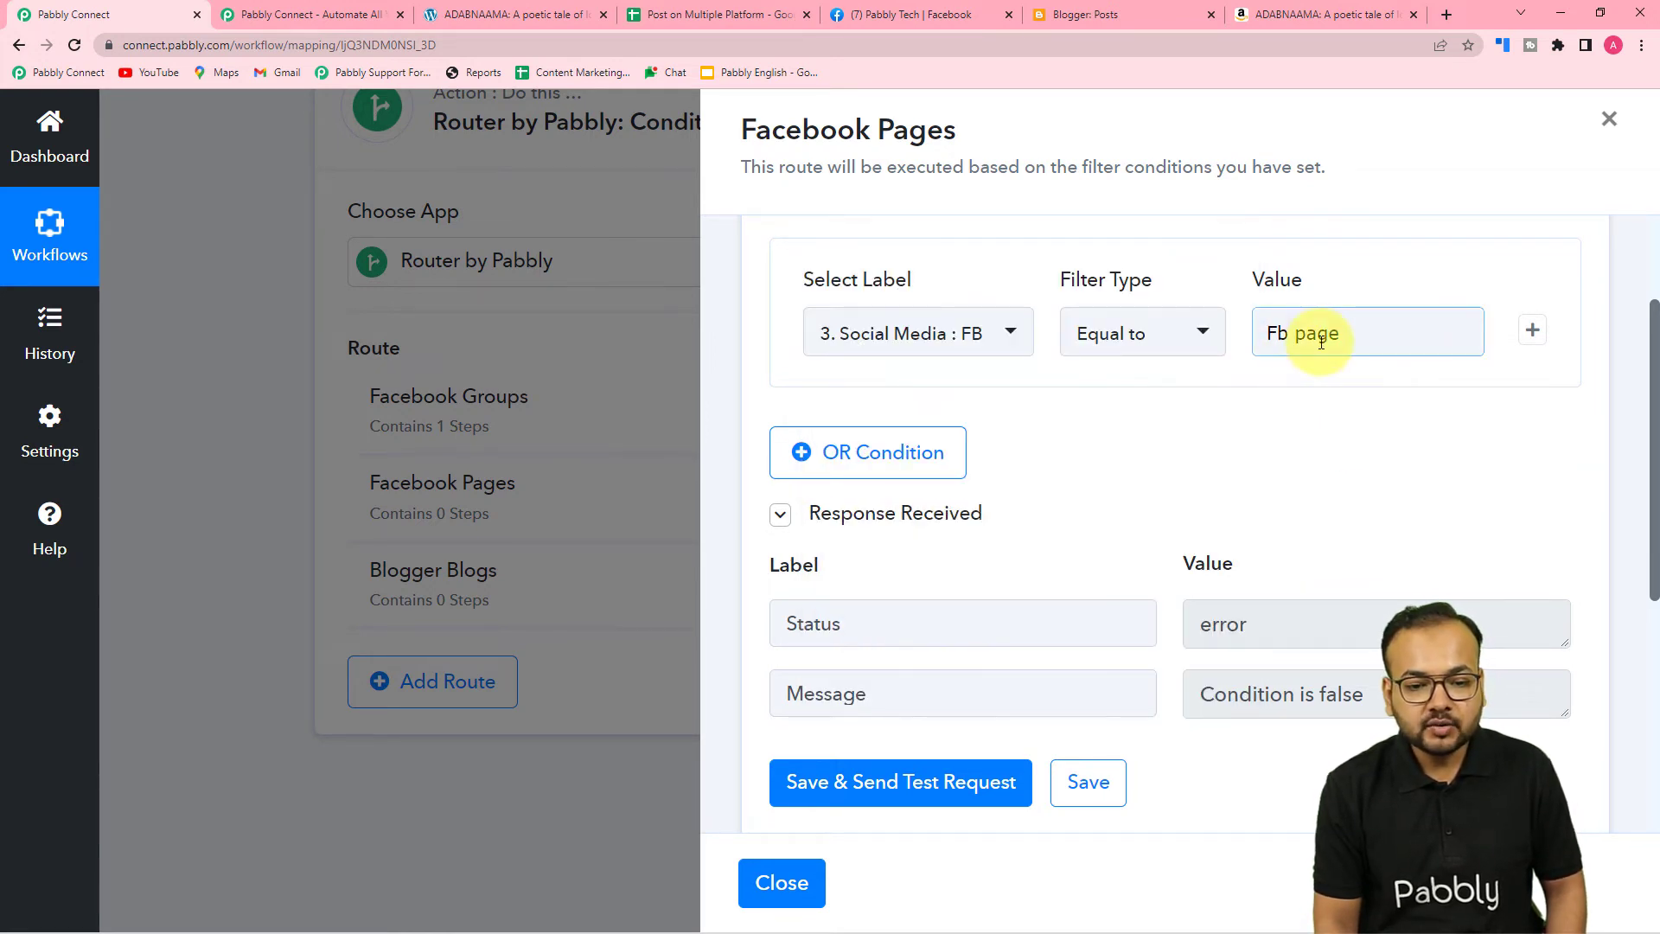
{"action": "left_click", "coordinate": [1304, 338]}
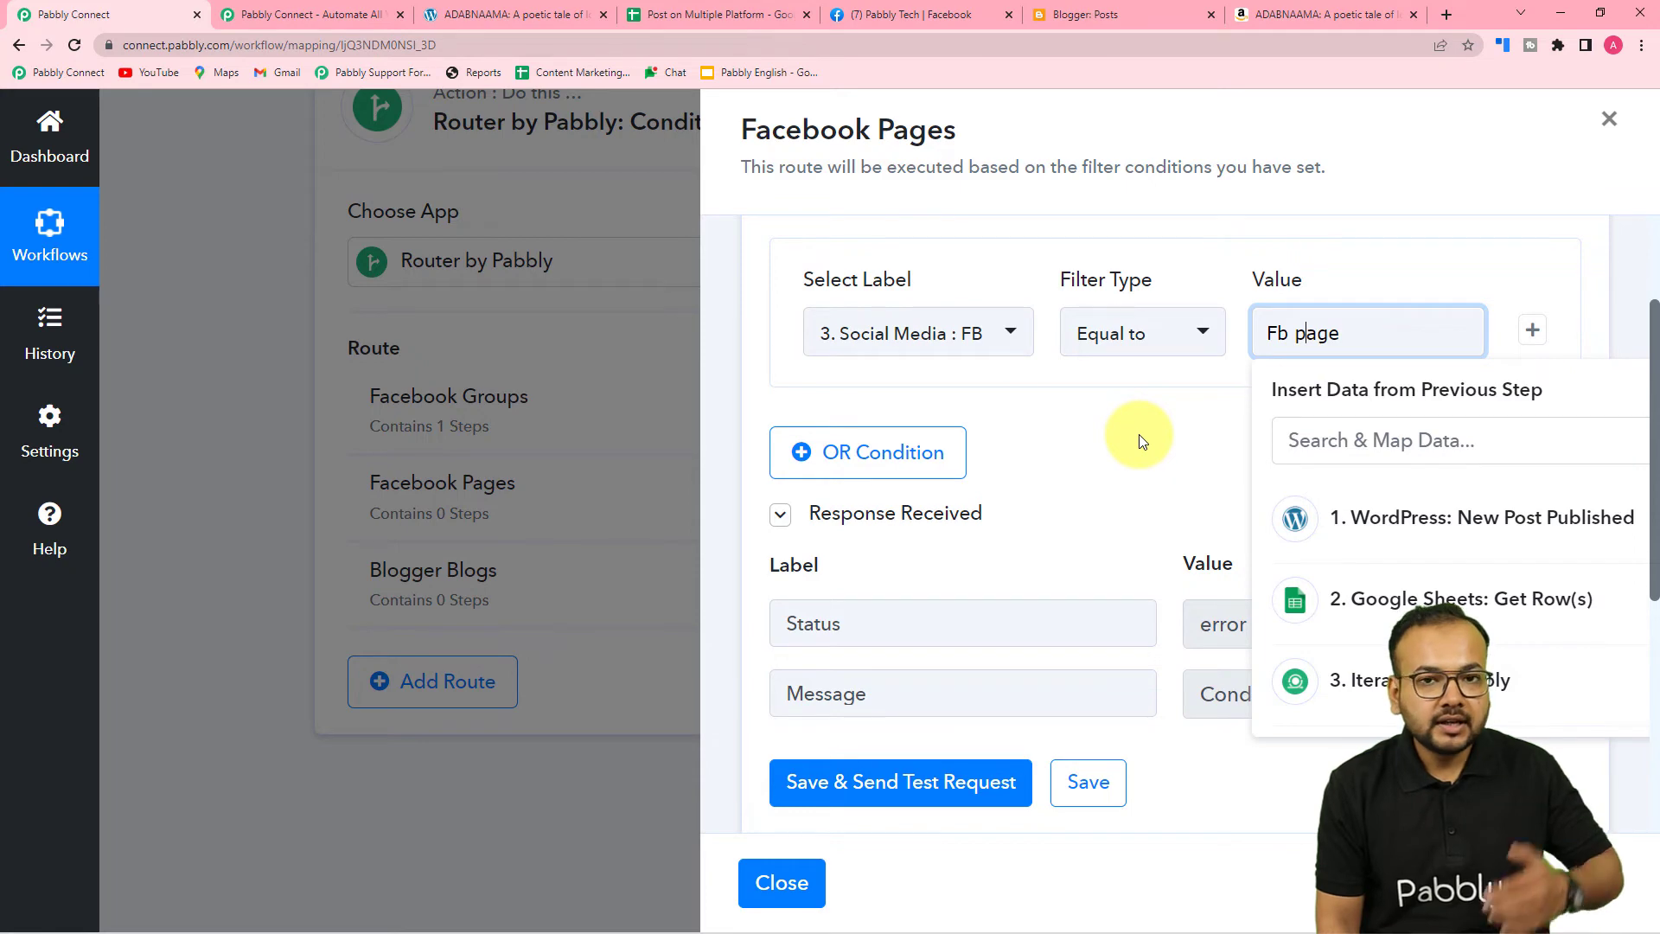
{"action": "key", "text": "BackSpace"}
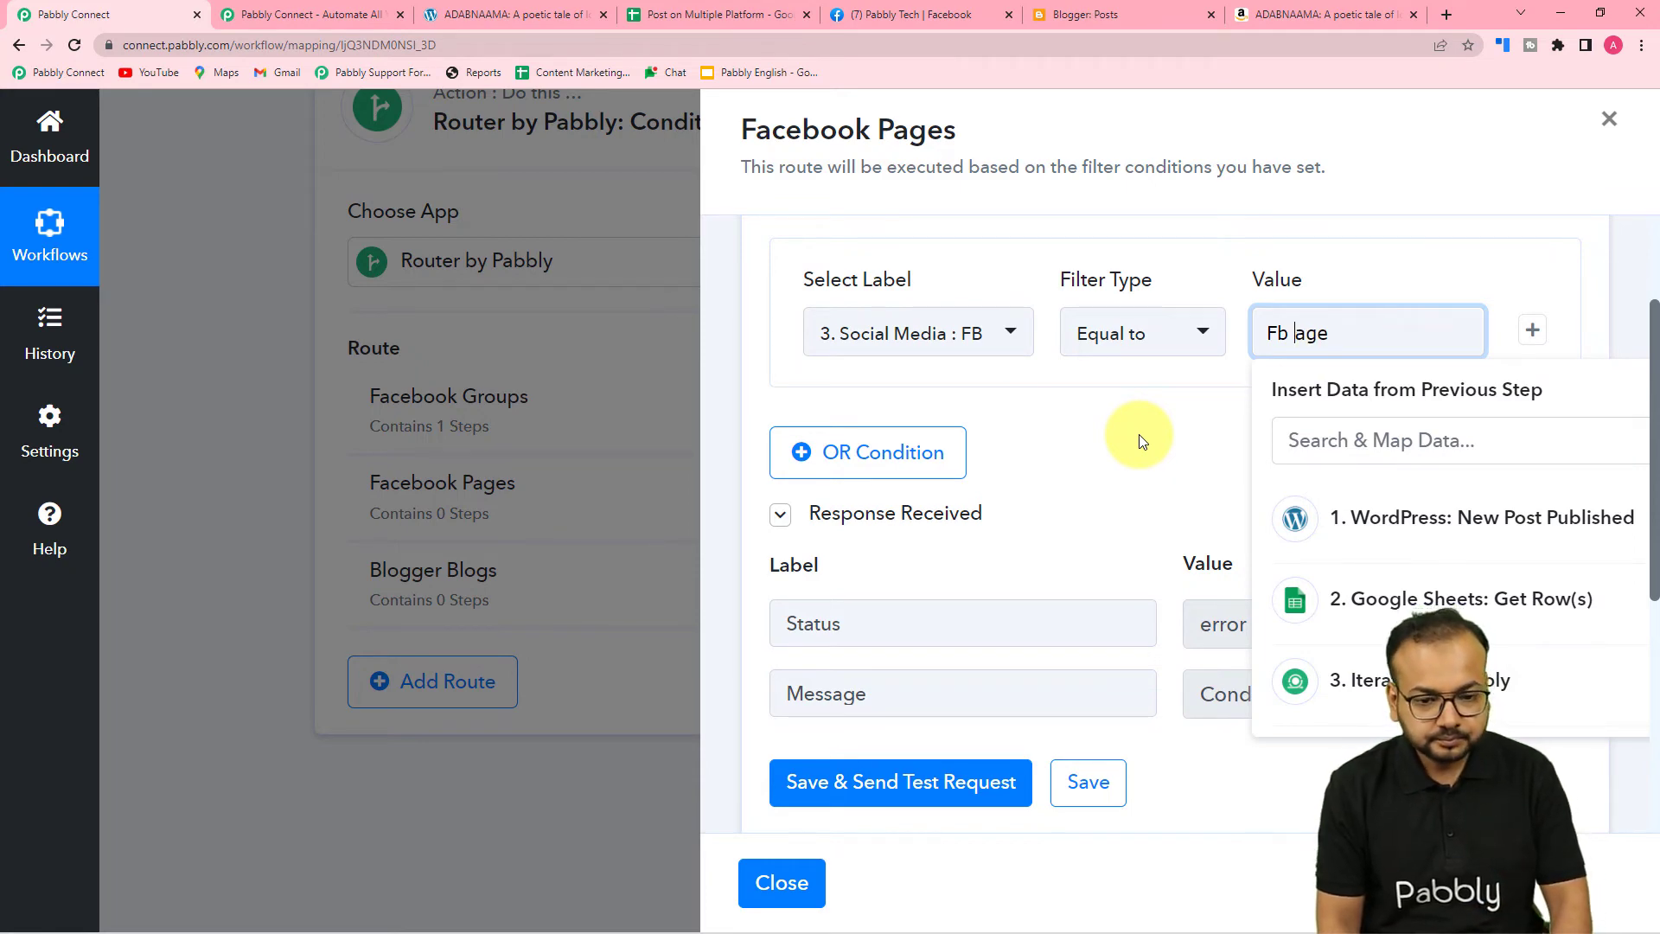
{"action": "left_click", "coordinate": [750, 14]}
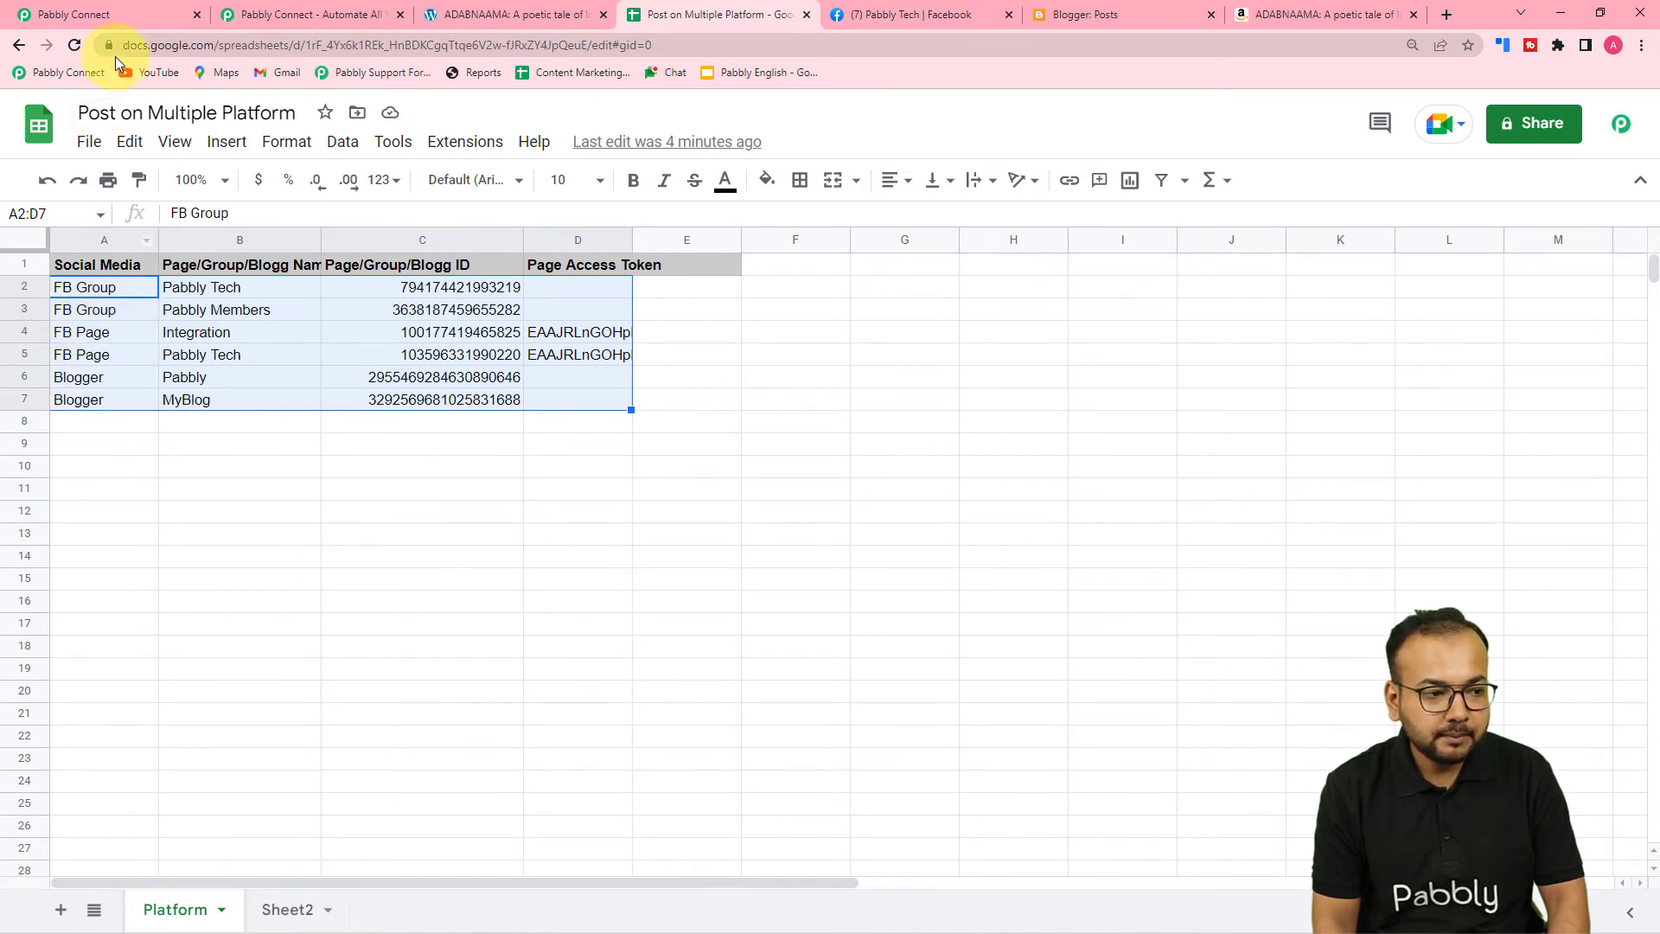
{"action": "left_click", "coordinate": [142, 15]}
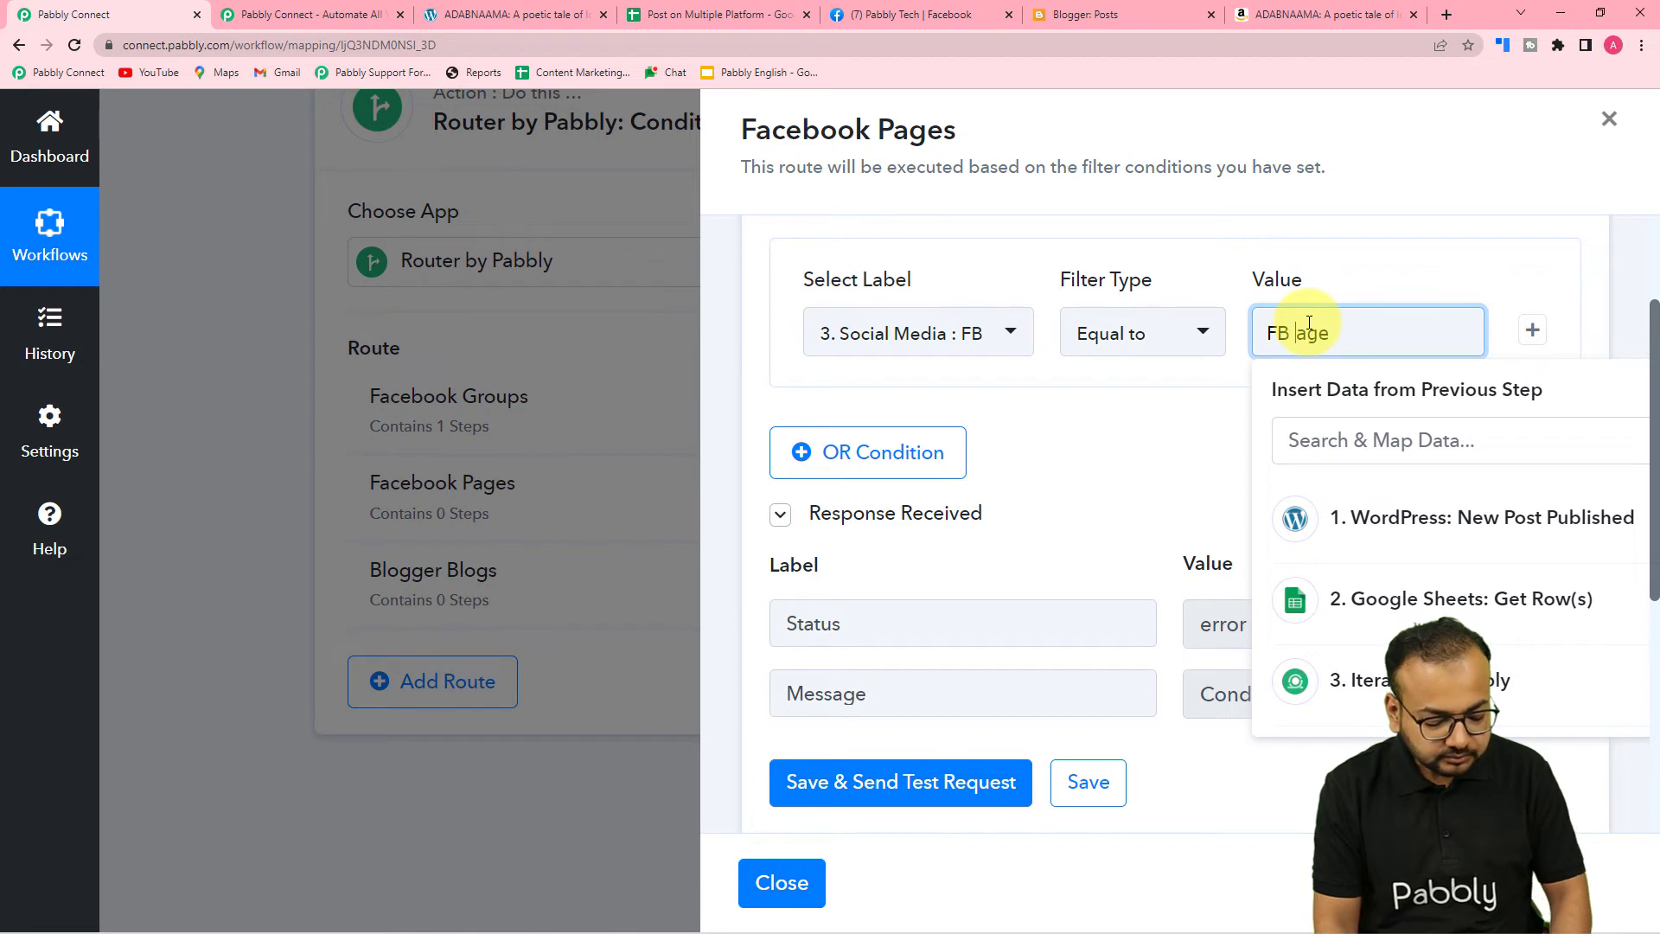
{"action": "left_click", "coordinate": [1189, 396]}
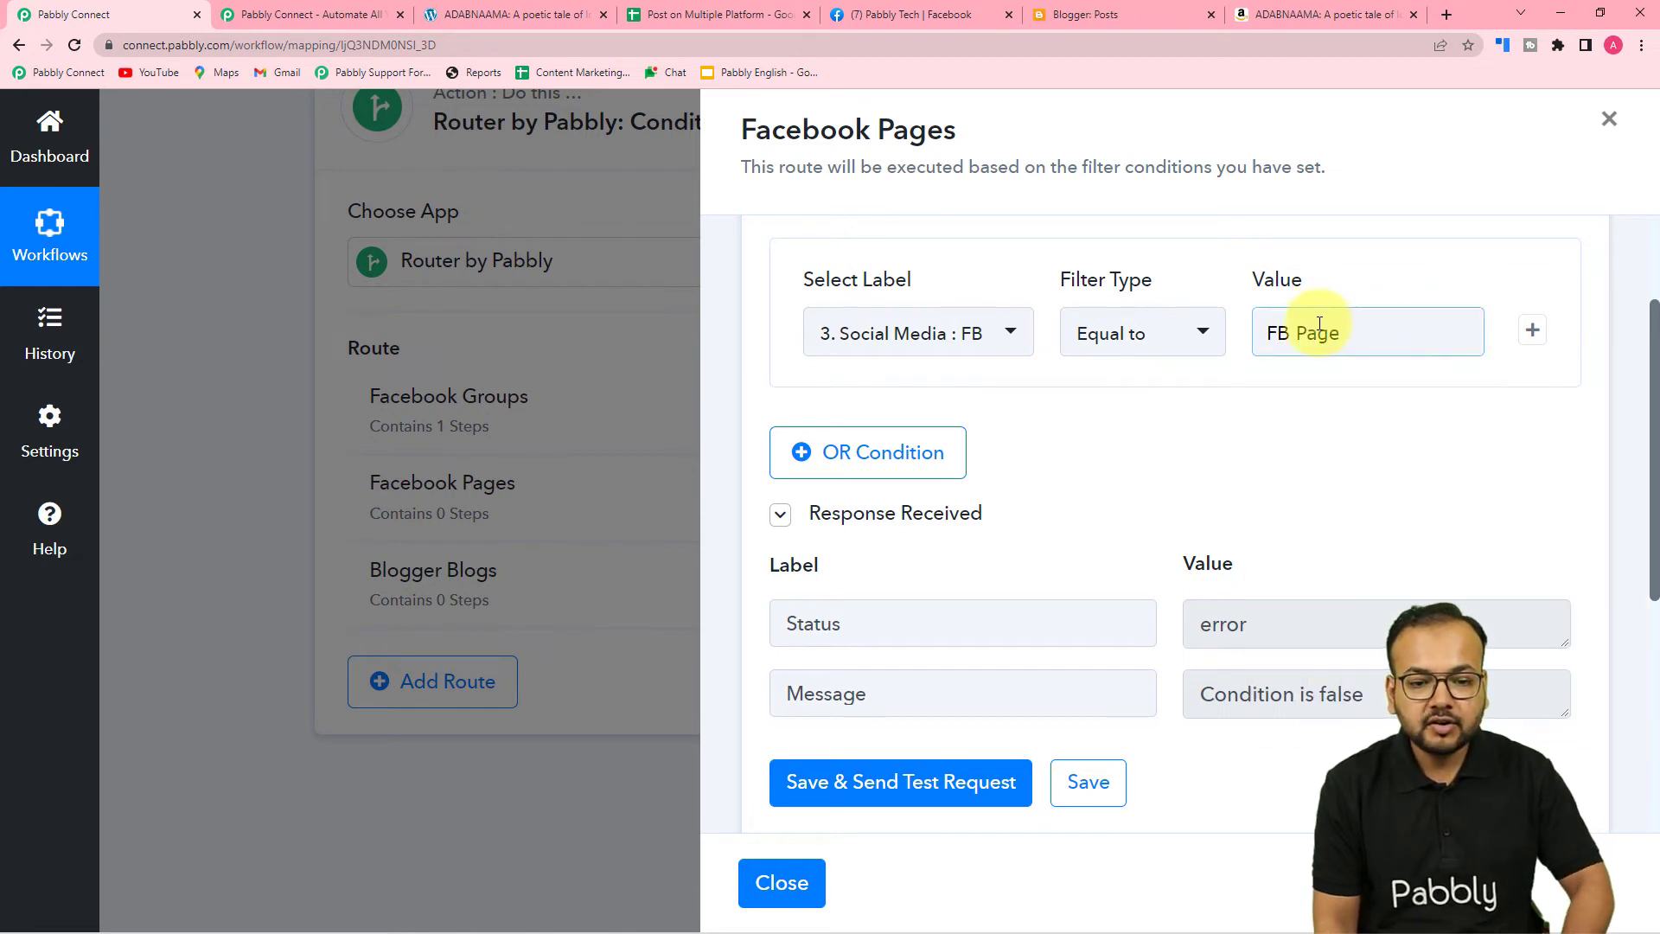
Add a Facebook Pages action with the Create Page Post event below the filter in the Facebook Pages route
{"action": "scroll", "coordinate": [1158, 457], "scroll_direction": "down", "scroll_amount": 1}
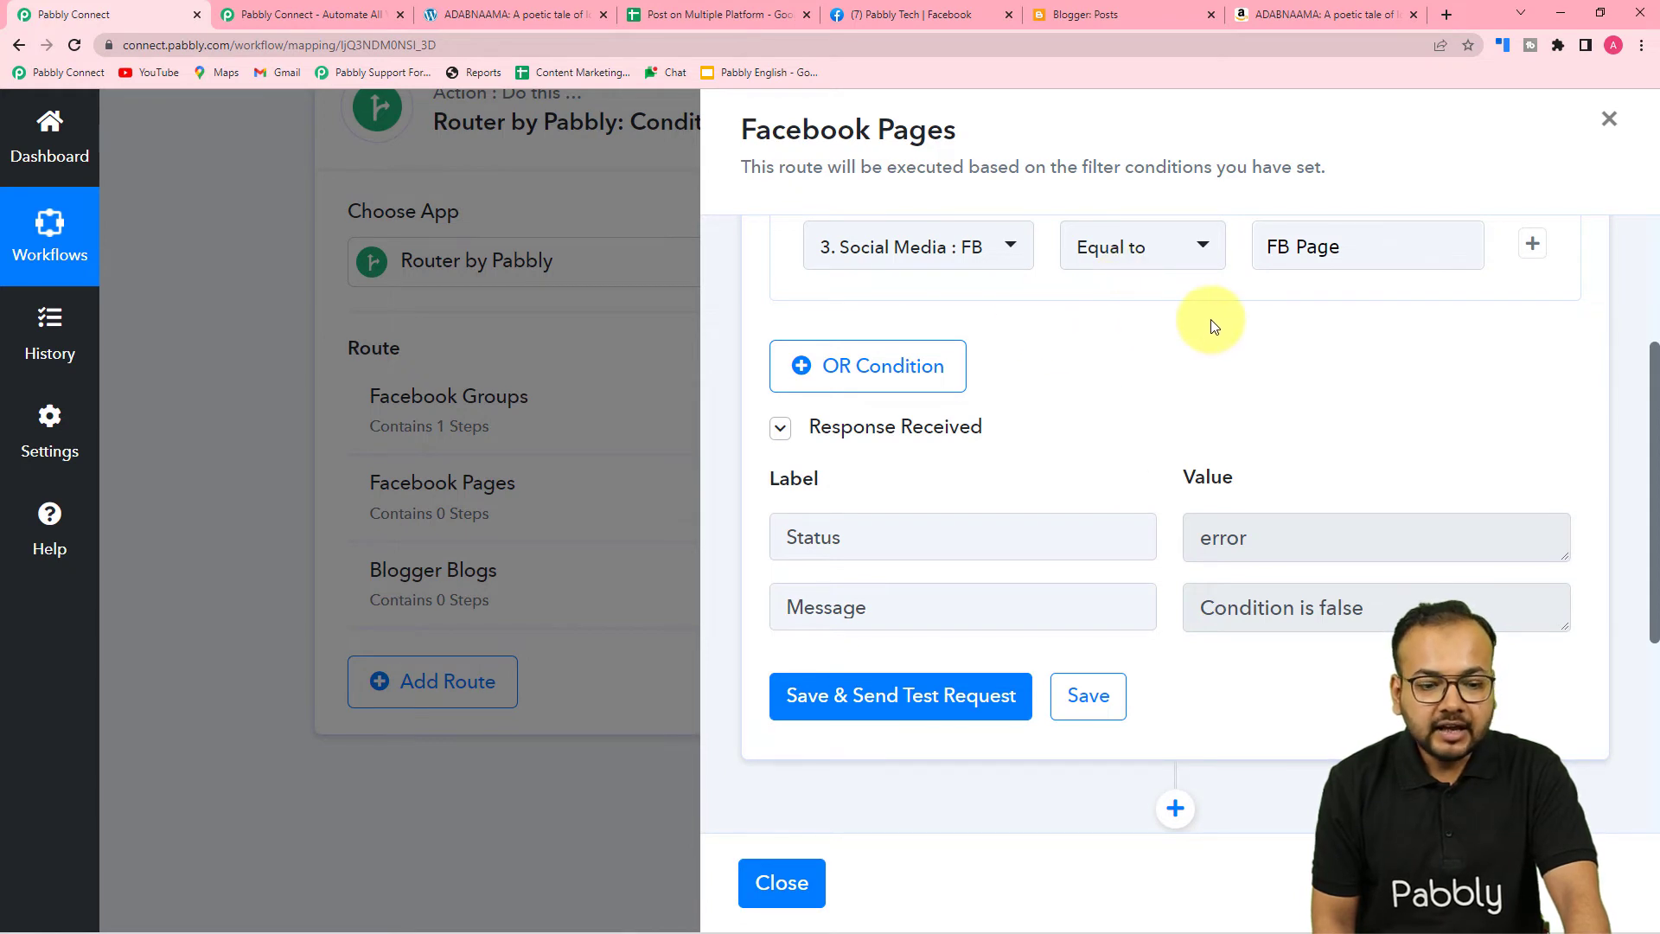
{"action": "scroll", "coordinate": [1211, 324], "scroll_direction": "down", "scroll_amount": 3}
{"action": "scroll", "coordinate": [1211, 322], "scroll_direction": "down", "scroll_amount": 2}
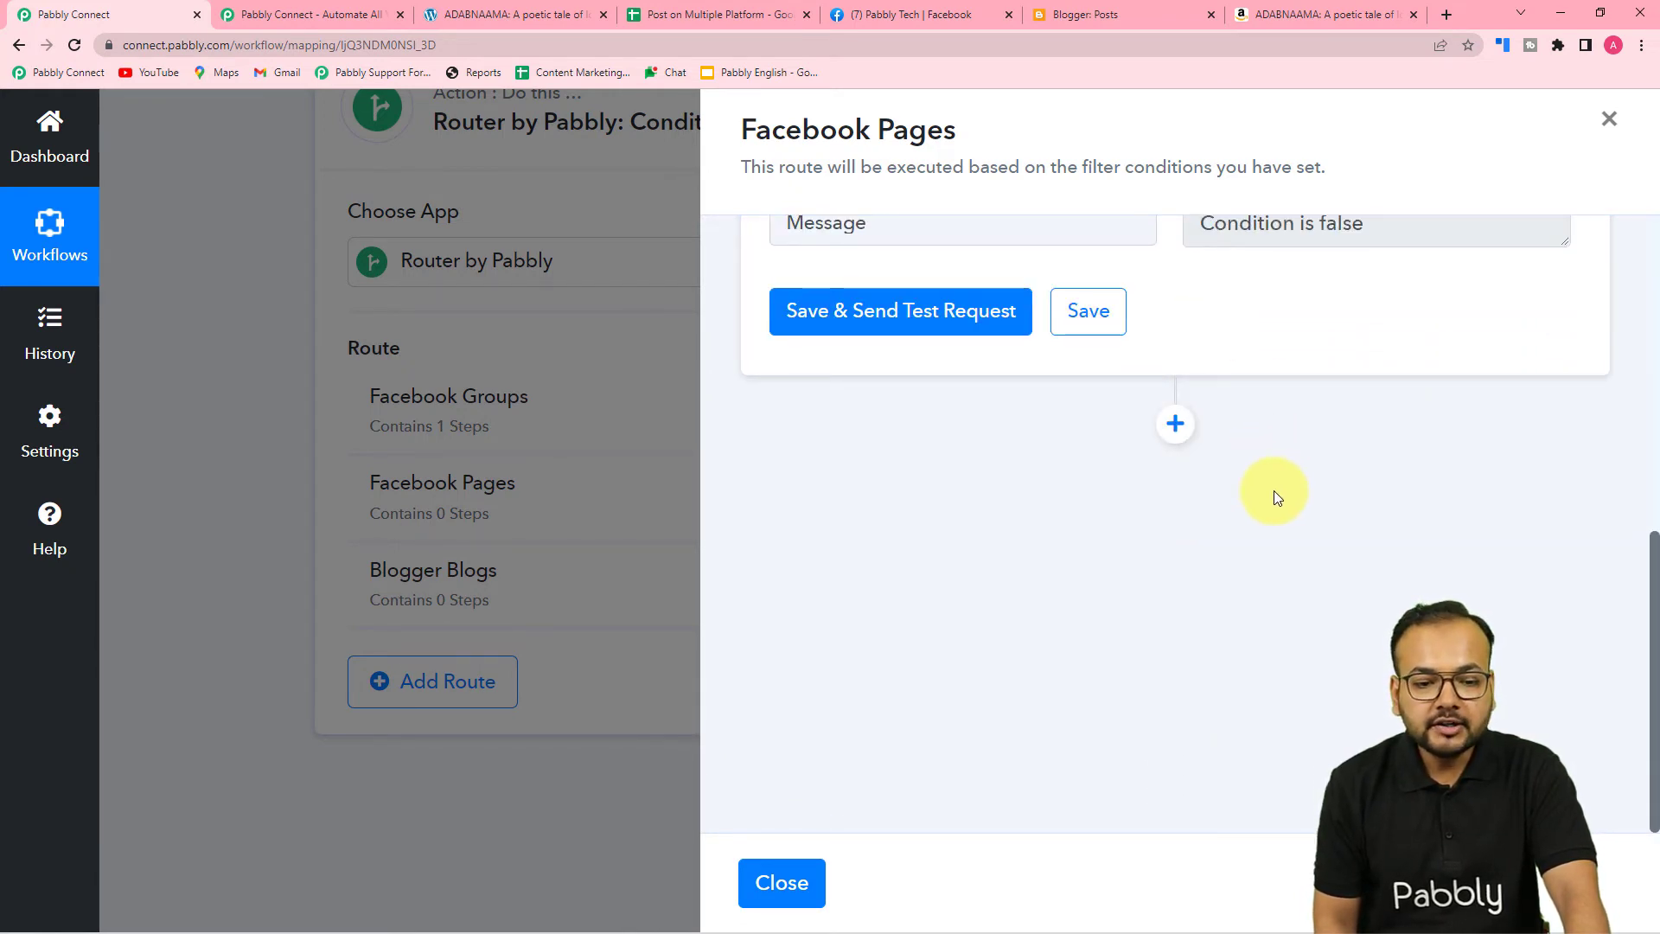
{"action": "left_click", "coordinate": [1175, 423]}
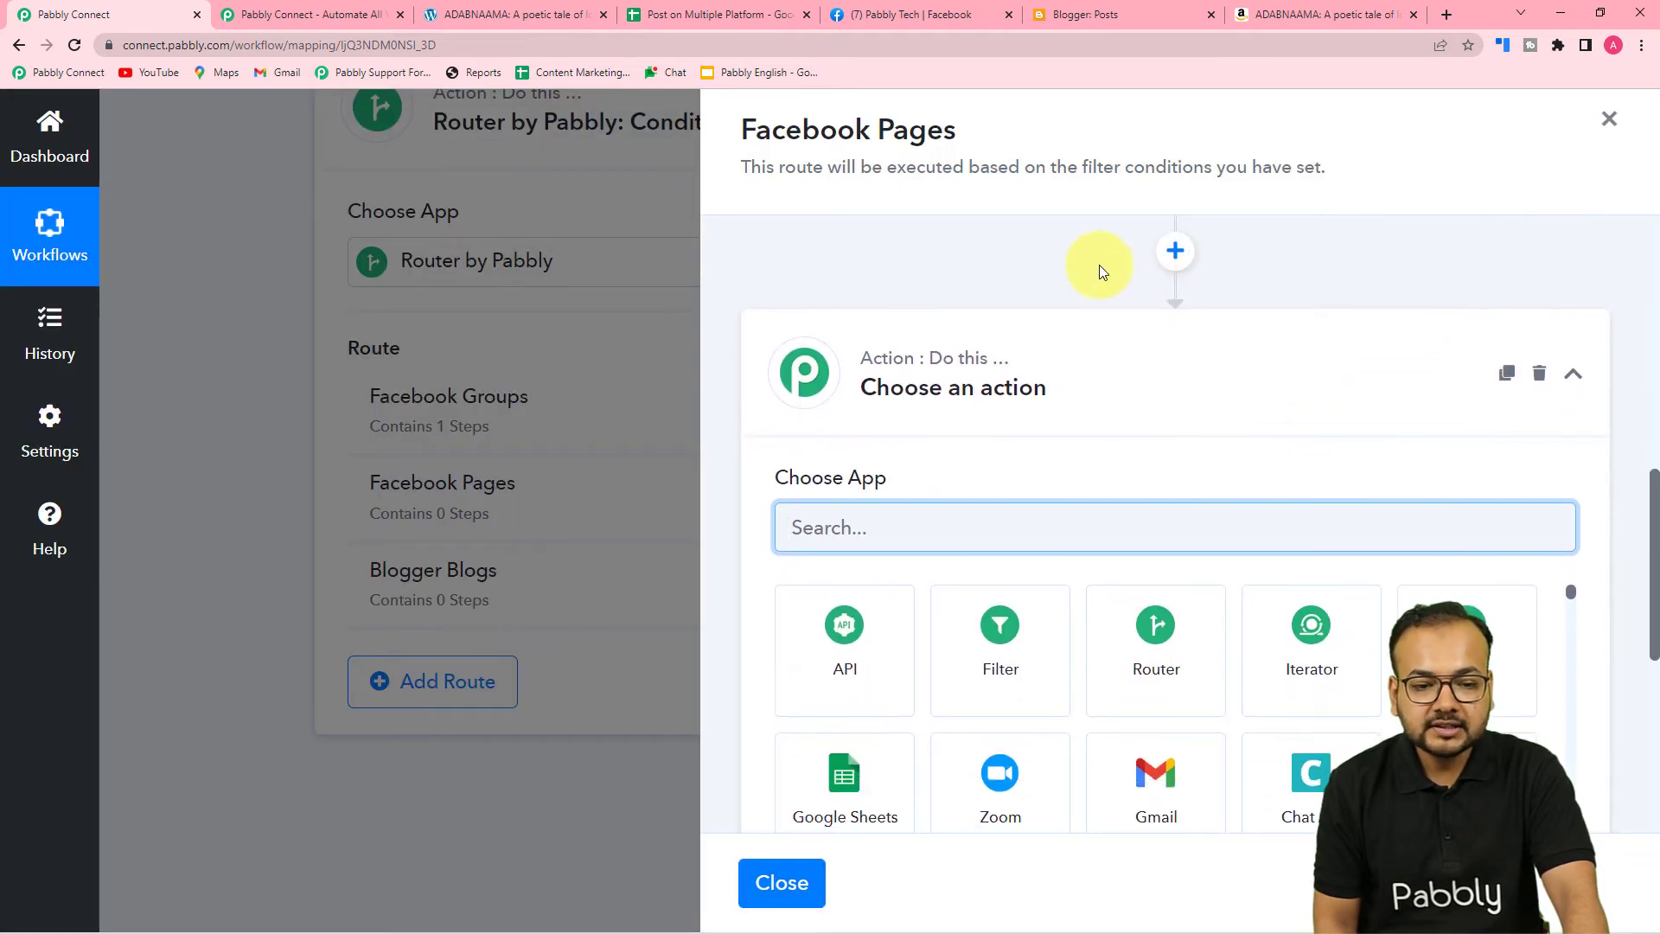
{"action": "scroll", "coordinate": [1003, 500], "scroll_direction": "down", "scroll_amount": 1}
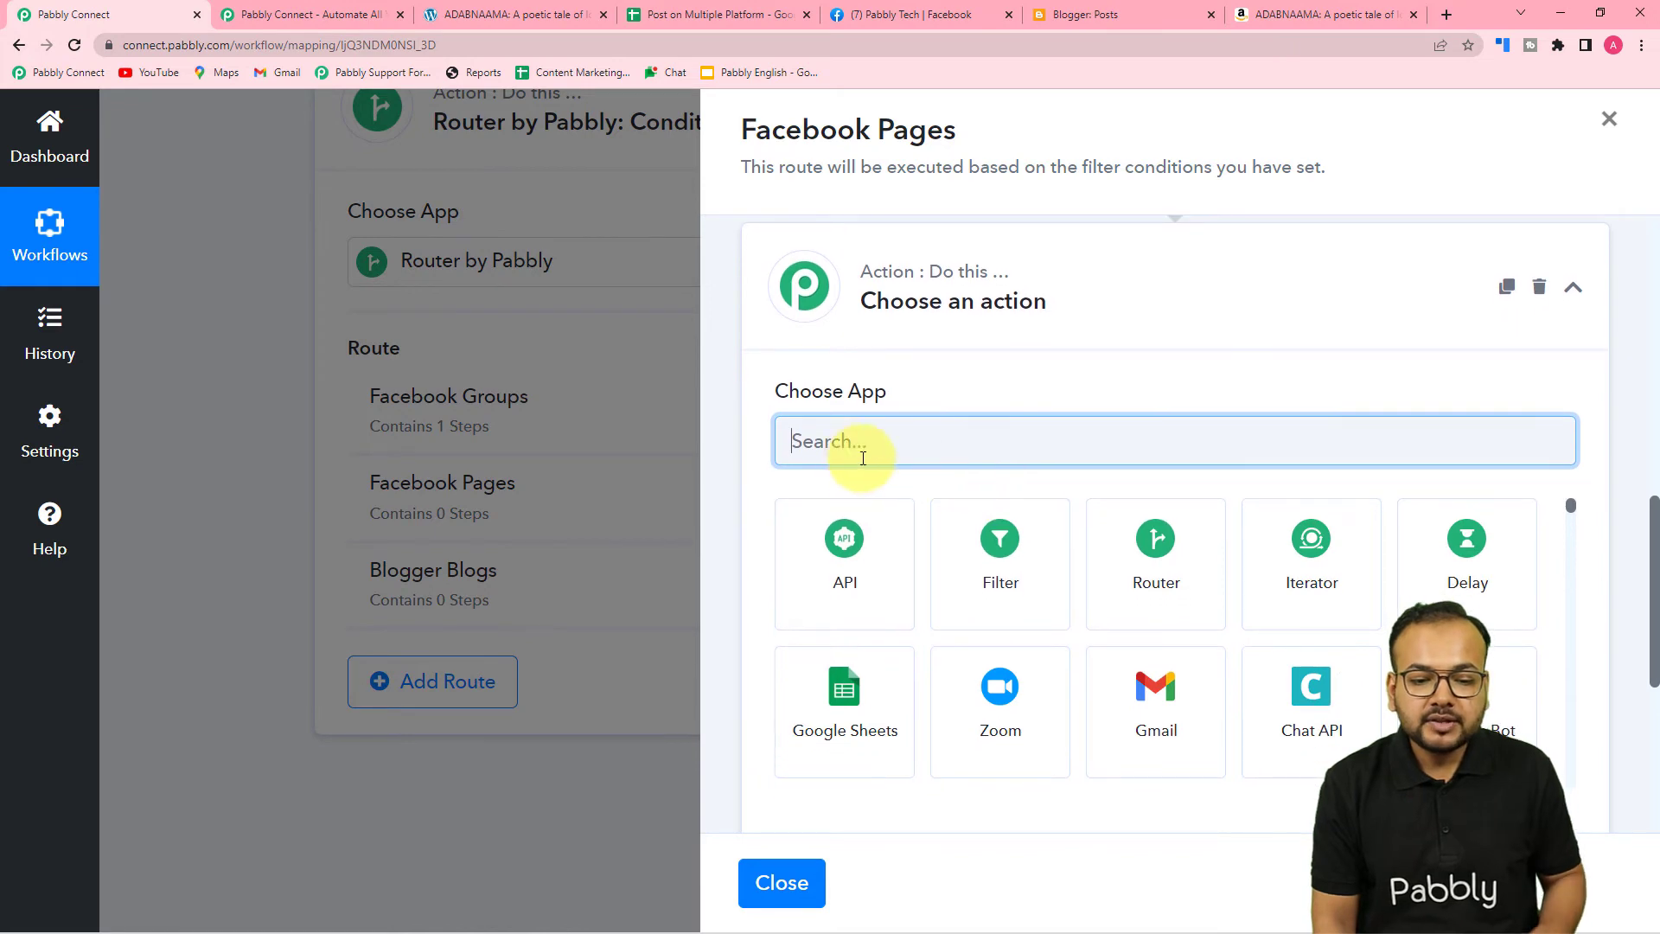
{"action": "type", "text": "fa"}
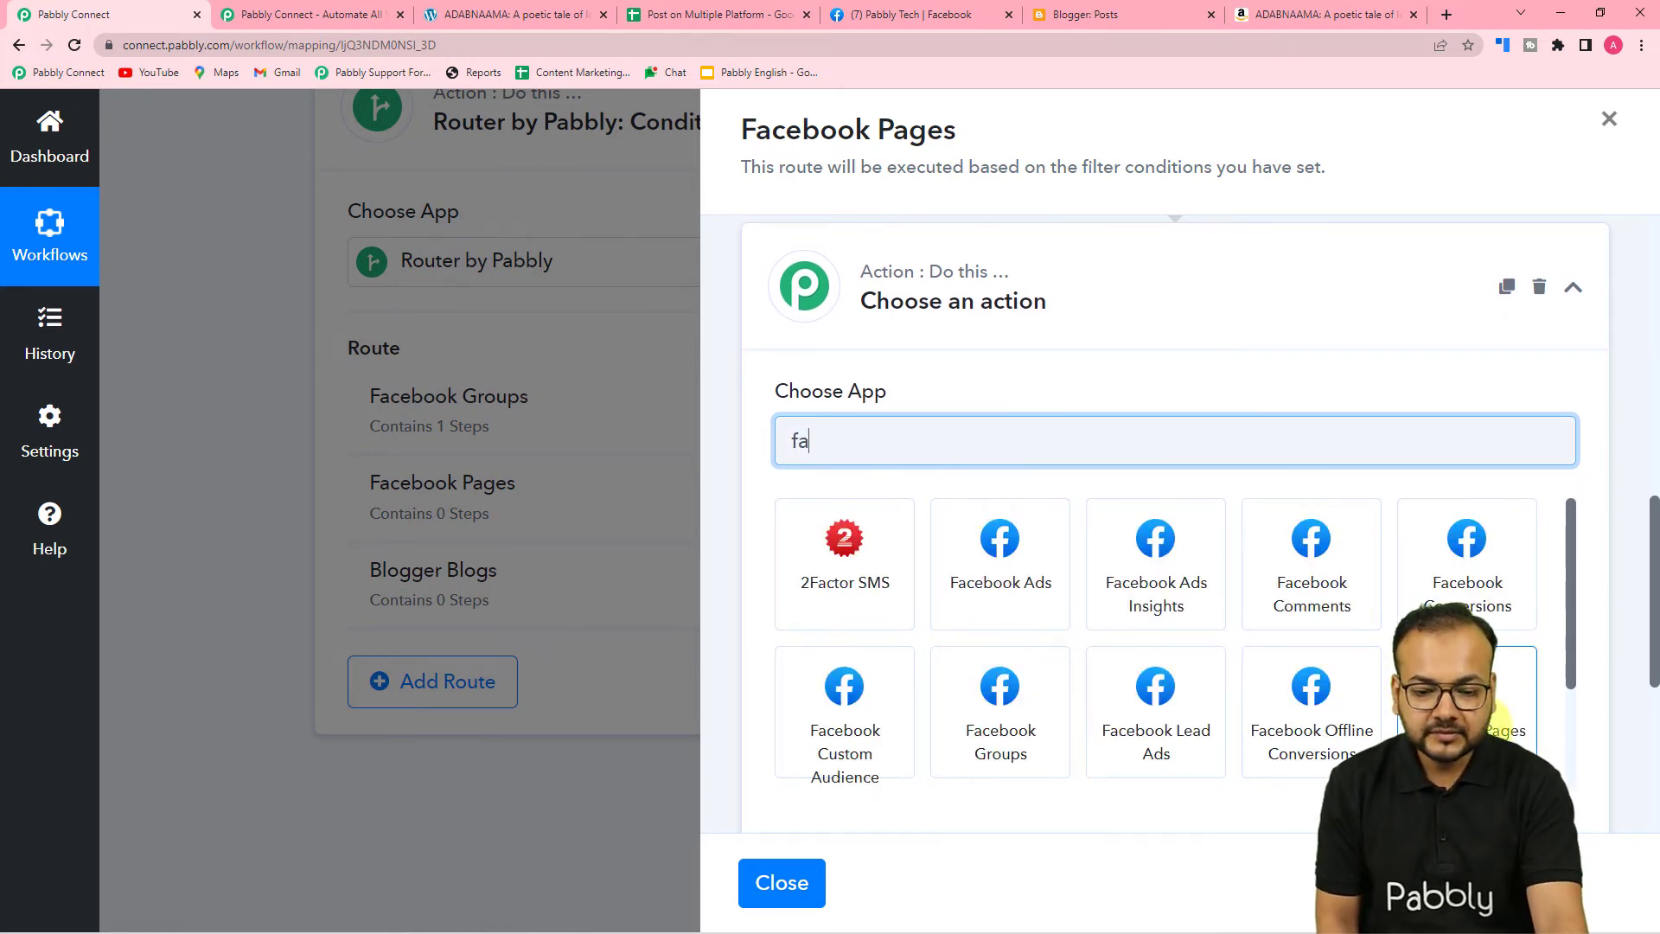
{"action": "left_click", "coordinate": [1487, 717]}
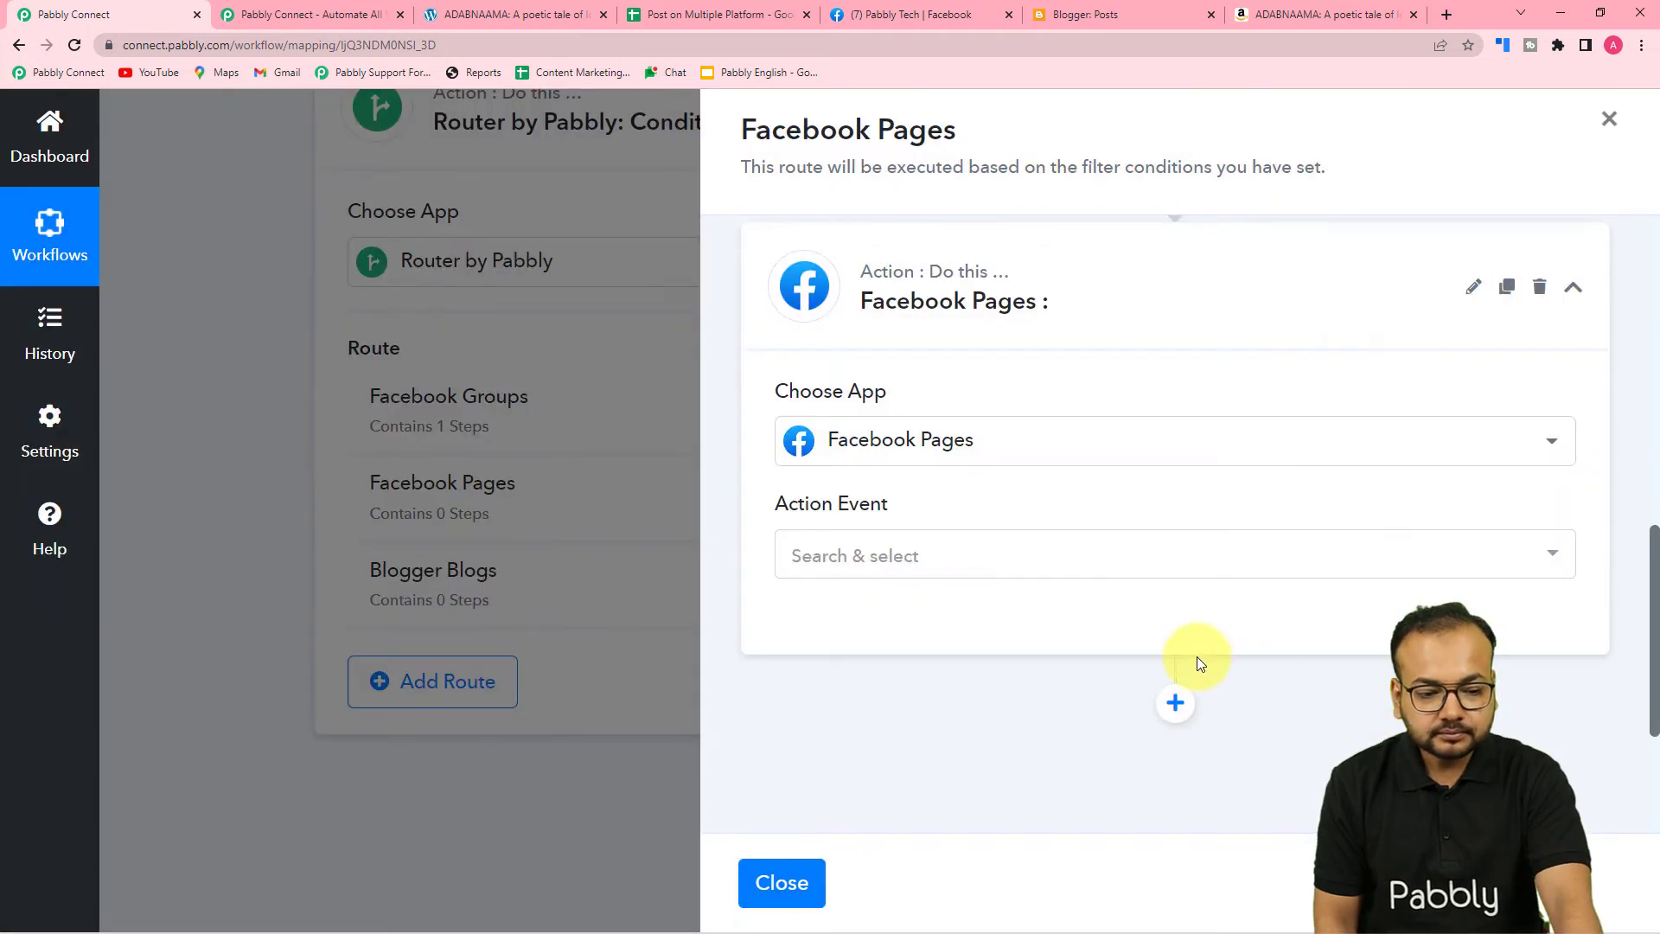
{"action": "left_click", "coordinate": [934, 554]}
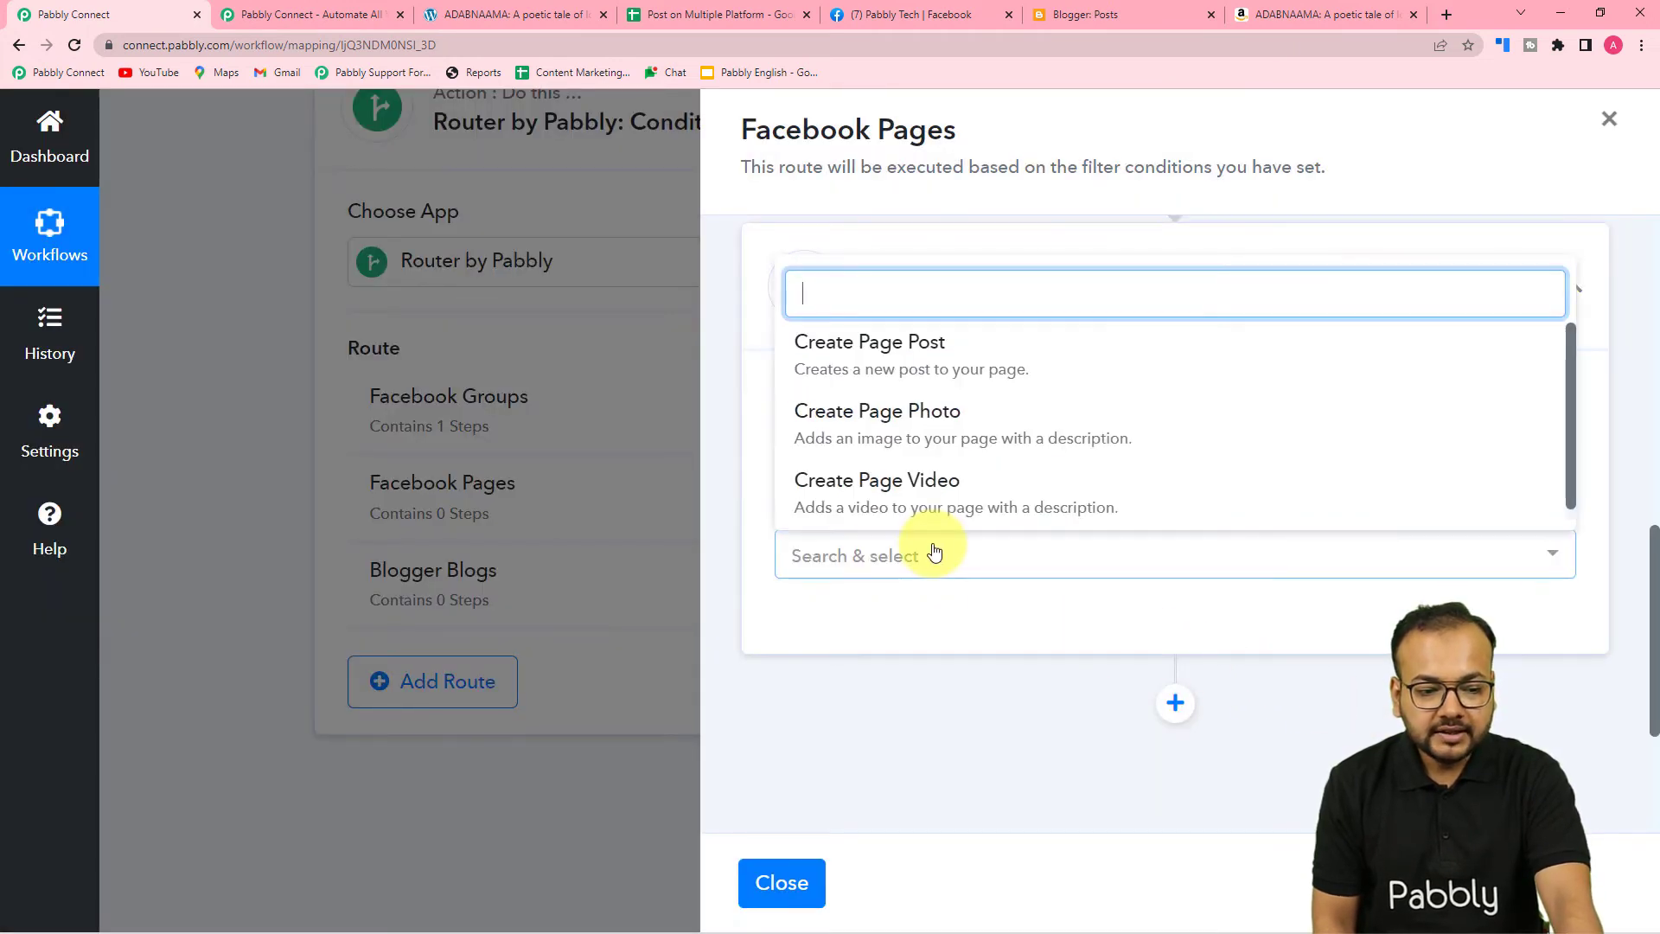
{"action": "left_click", "coordinate": [909, 363]}
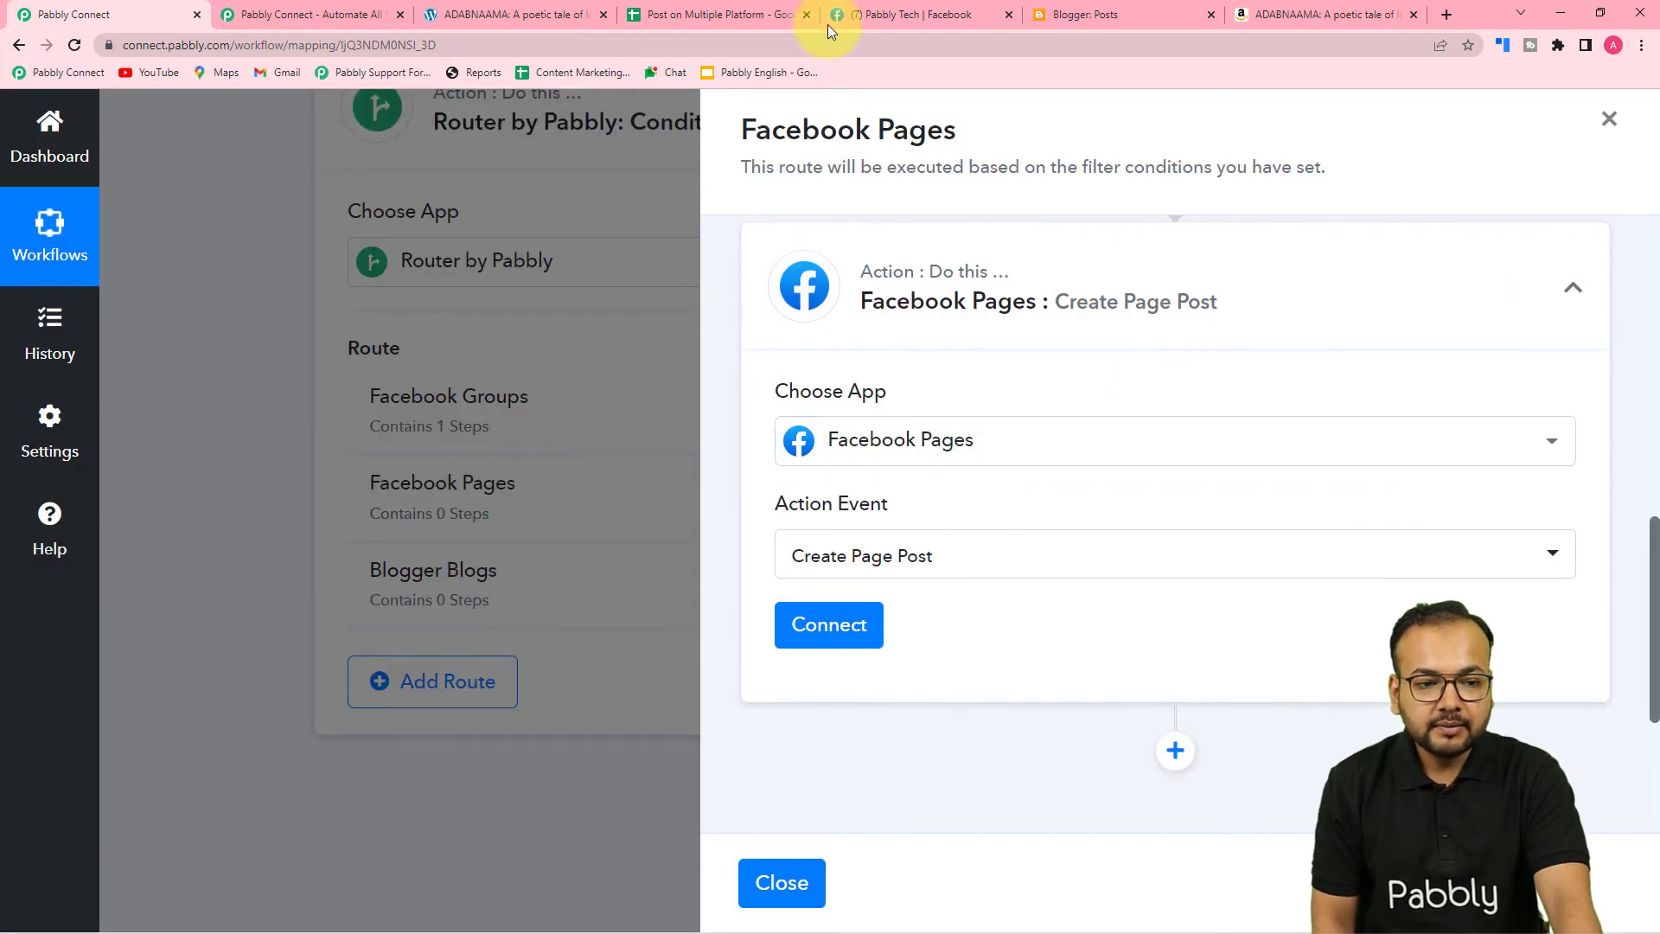
Check the Integration page on Facebook, and authorize a new Facebook Pages connection for the action in Pabbly Connect
{"action": "left_click", "coordinate": [872, 19]}
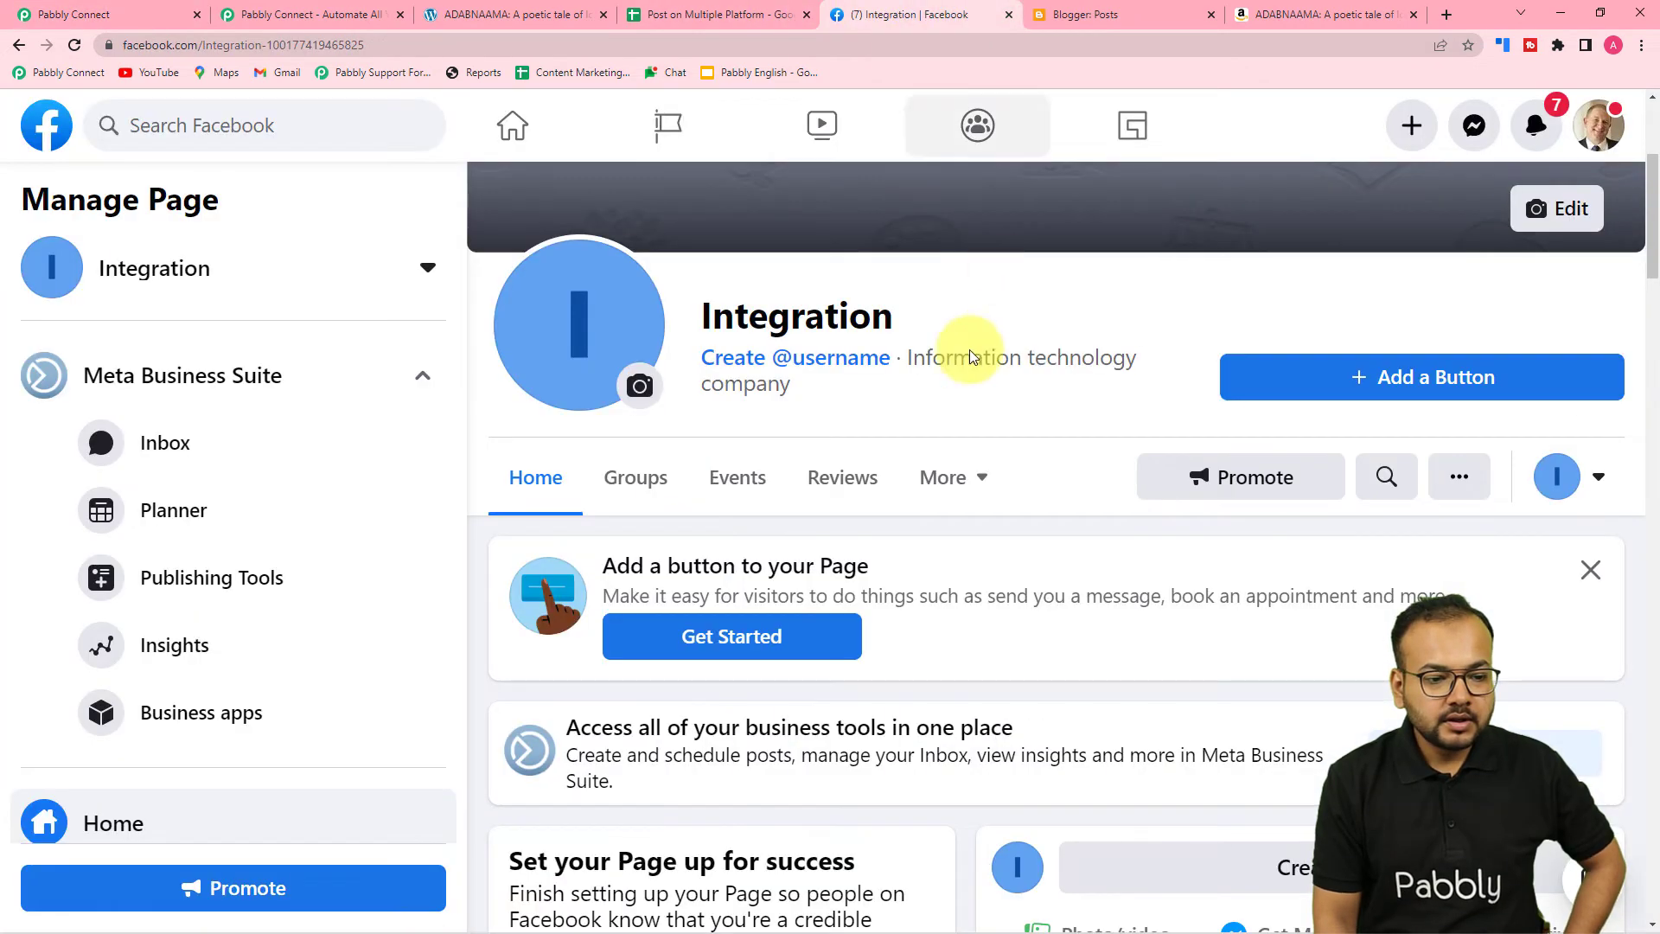
{"action": "scroll", "coordinate": [852, 397], "scroll_direction": "up", "scroll_amount": 3}
{"action": "scroll", "coordinate": [852, 397], "scroll_direction": "down", "scroll_amount": 3}
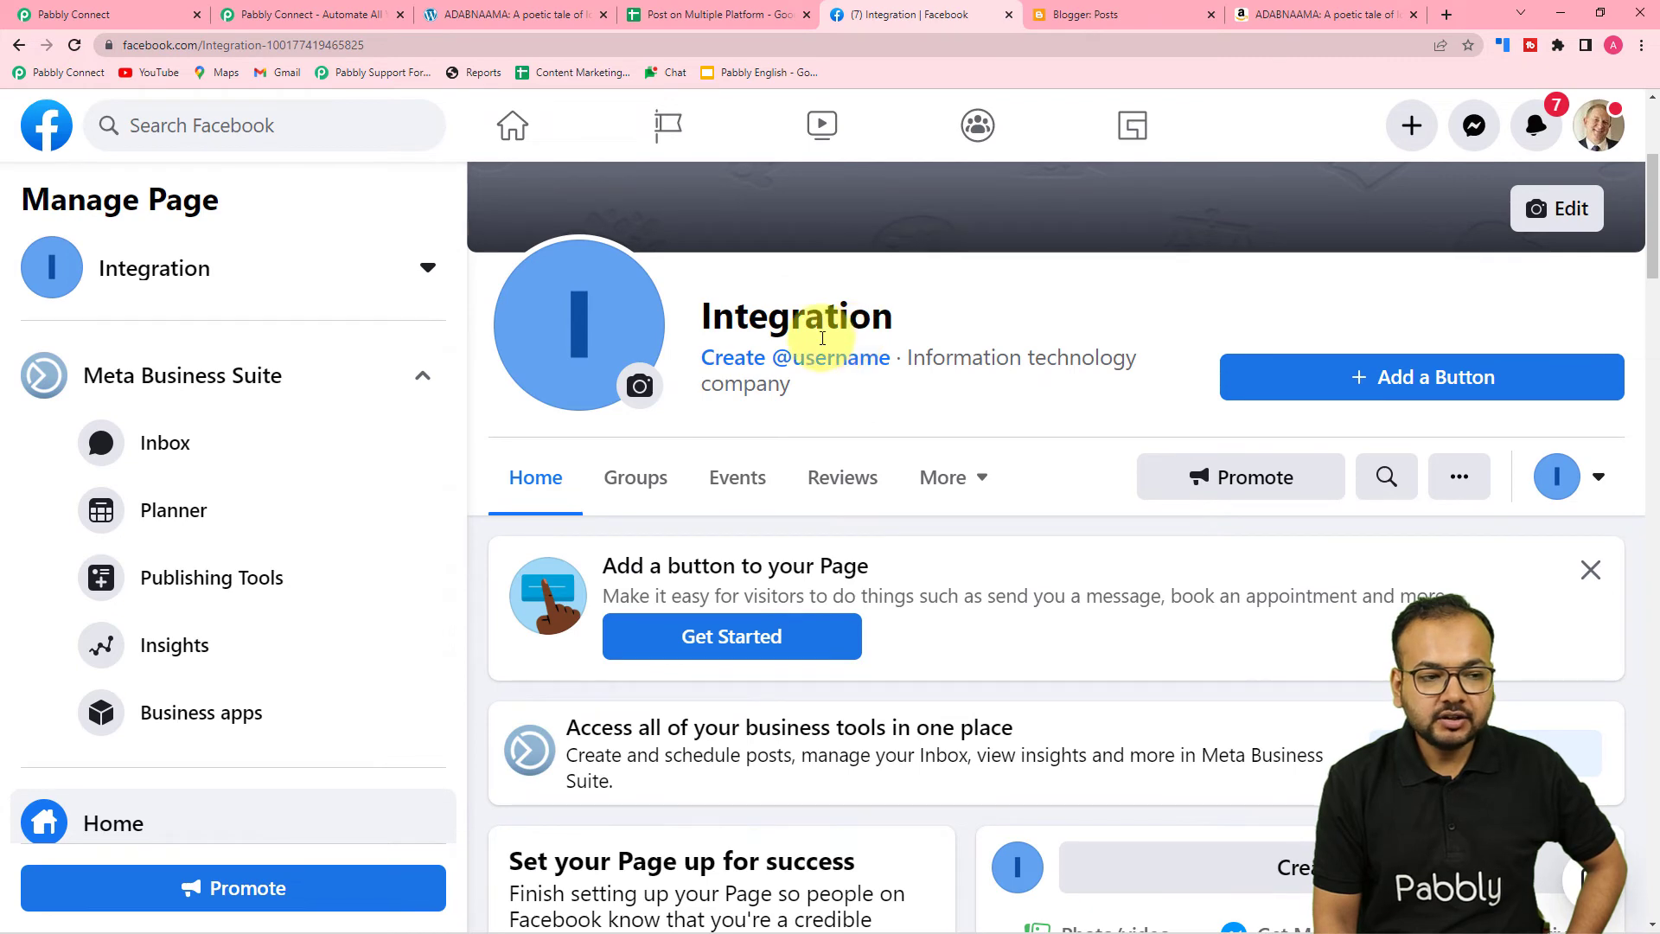
{"action": "left_click", "coordinate": [108, 14]}
{"action": "left_click", "coordinate": [833, 638]}
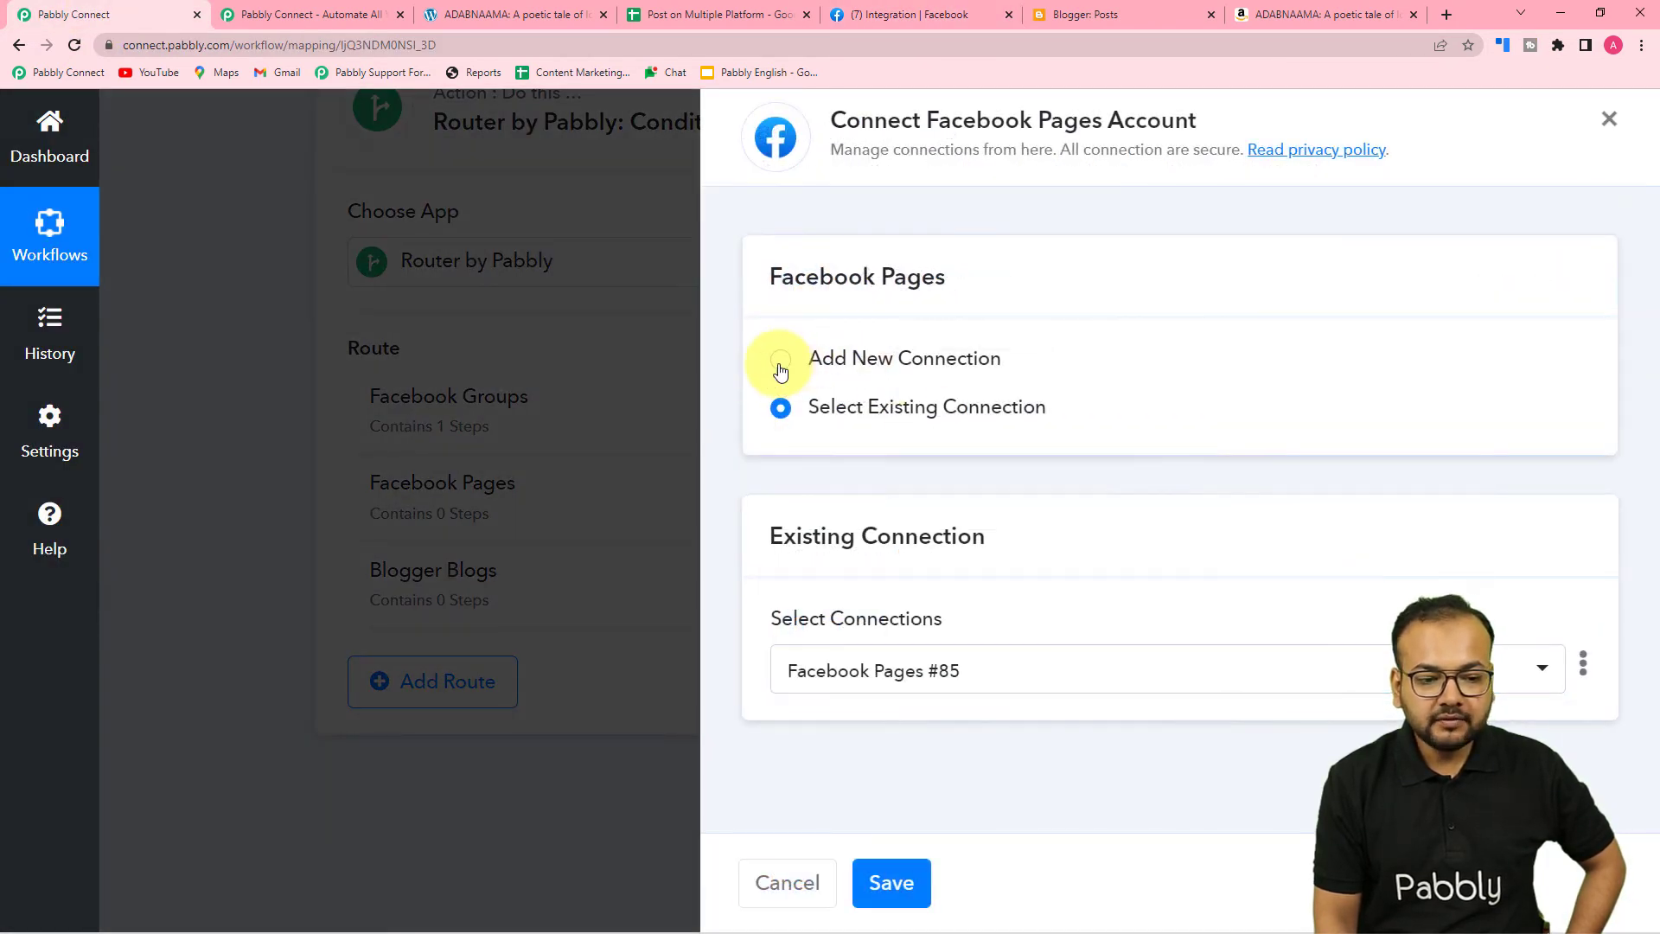
{"action": "left_click", "coordinate": [786, 370]}
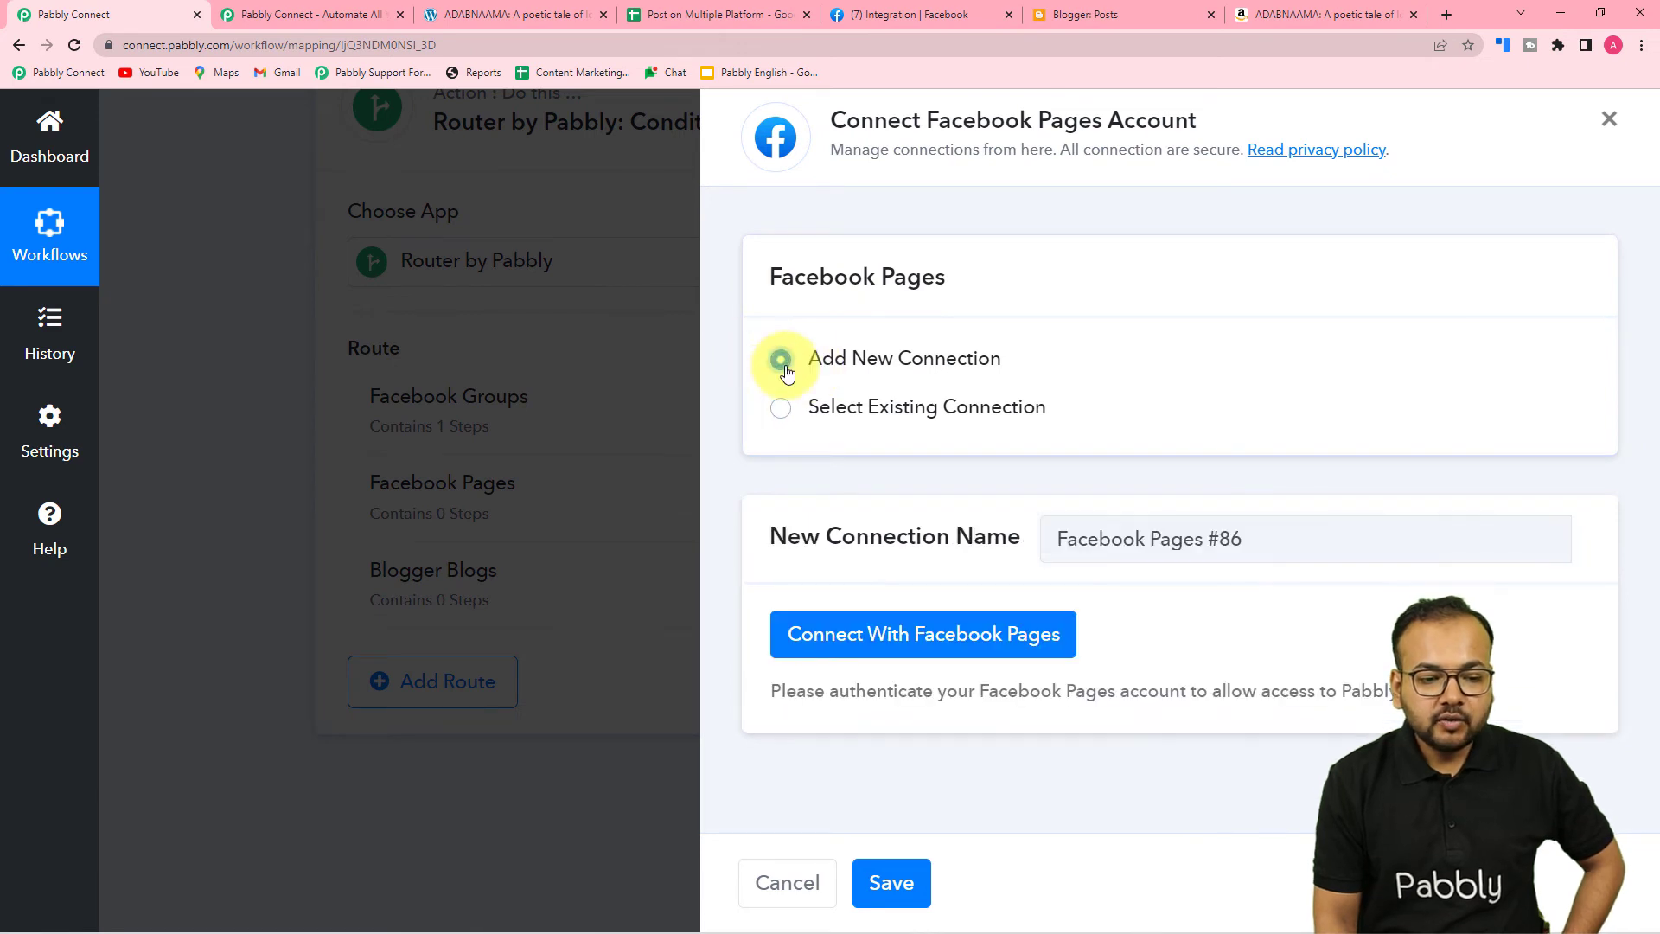
{"action": "left_click", "coordinate": [849, 638]}
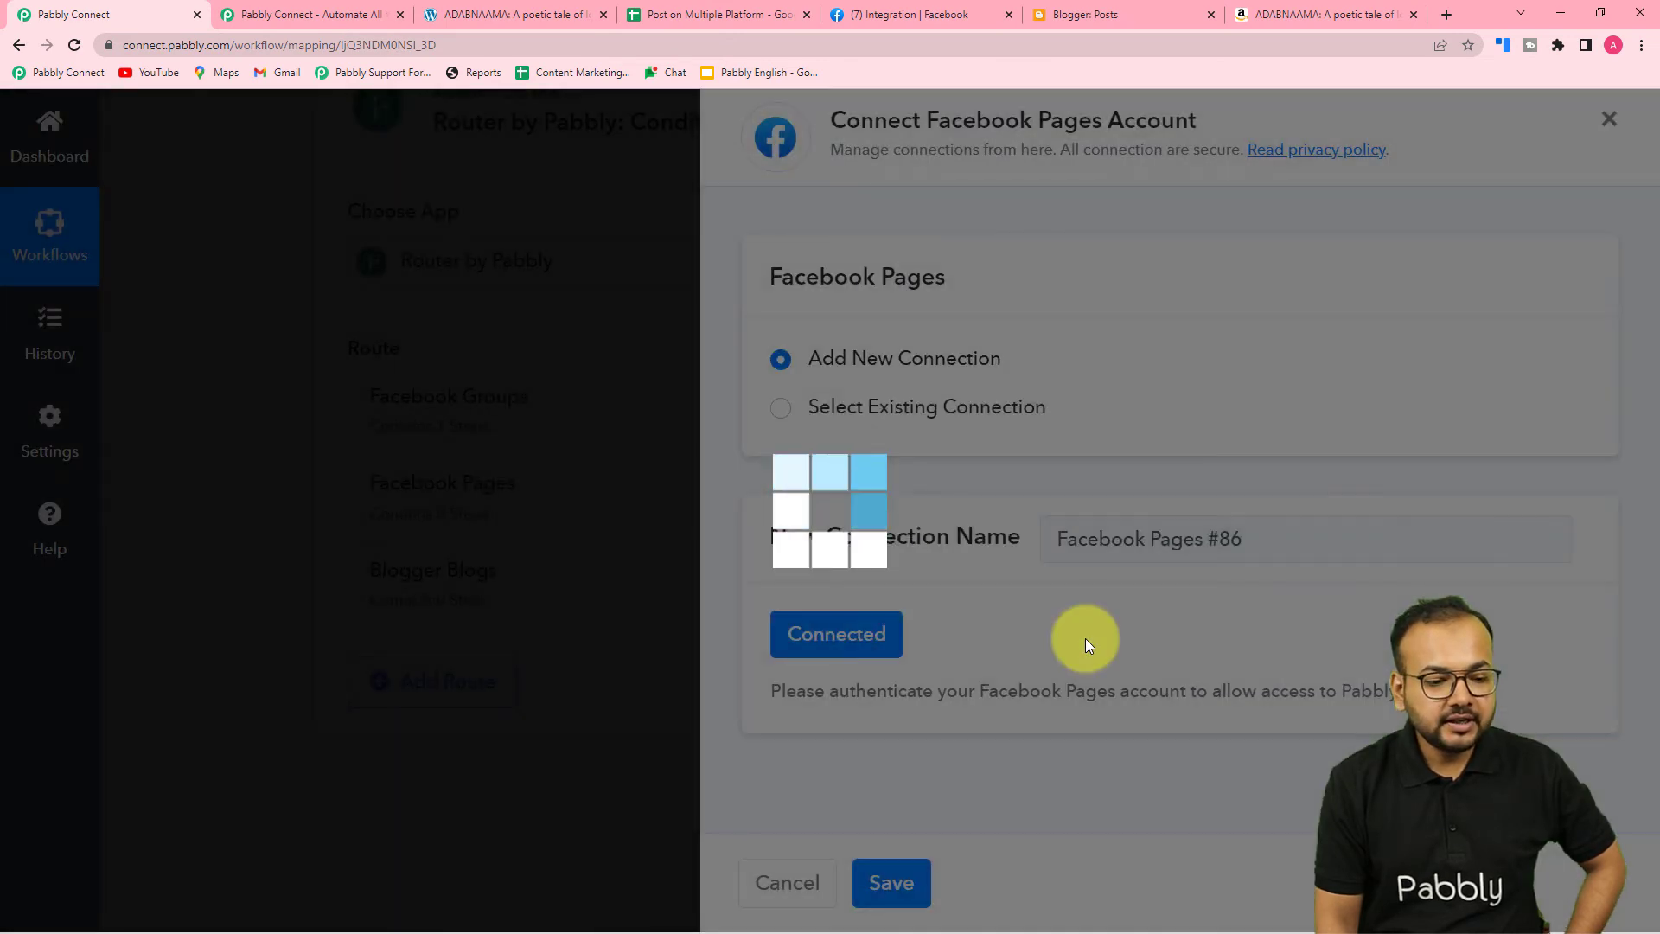
After checking the sheet's page rows, enable mapping for Page and replace its value with 3. Page/Group/Blogg ID from Iterator by Pabbly
{"action": "scroll", "coordinate": [1086, 638], "scroll_direction": "down", "scroll_amount": 4}
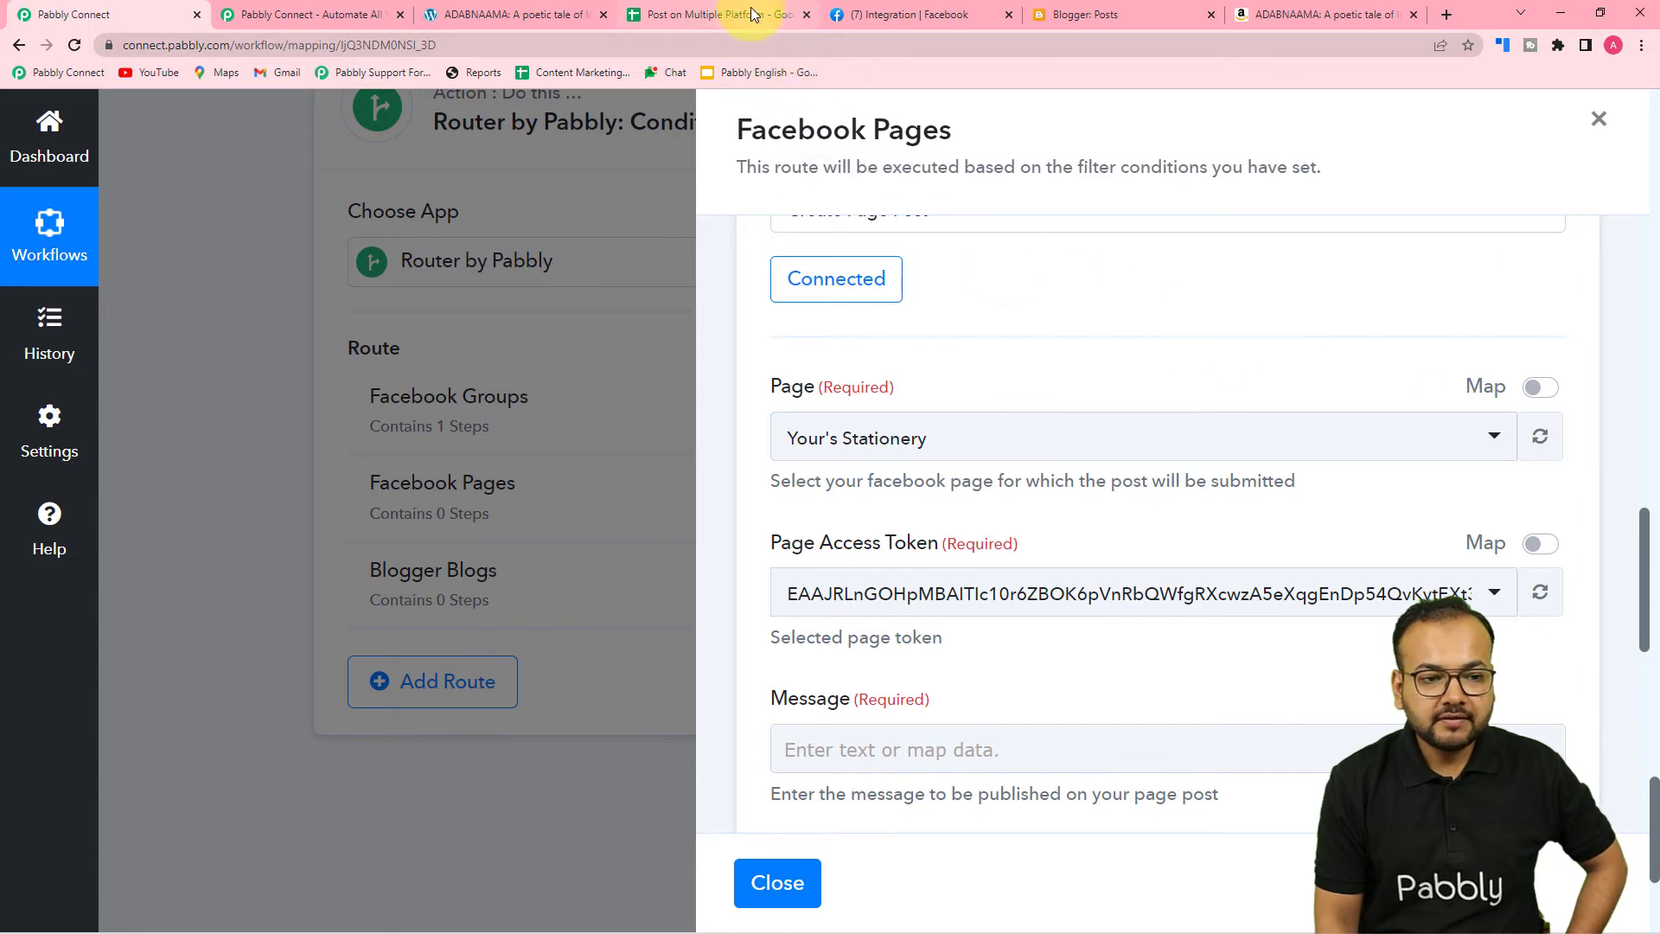
{"action": "left_click", "coordinate": [718, 14]}
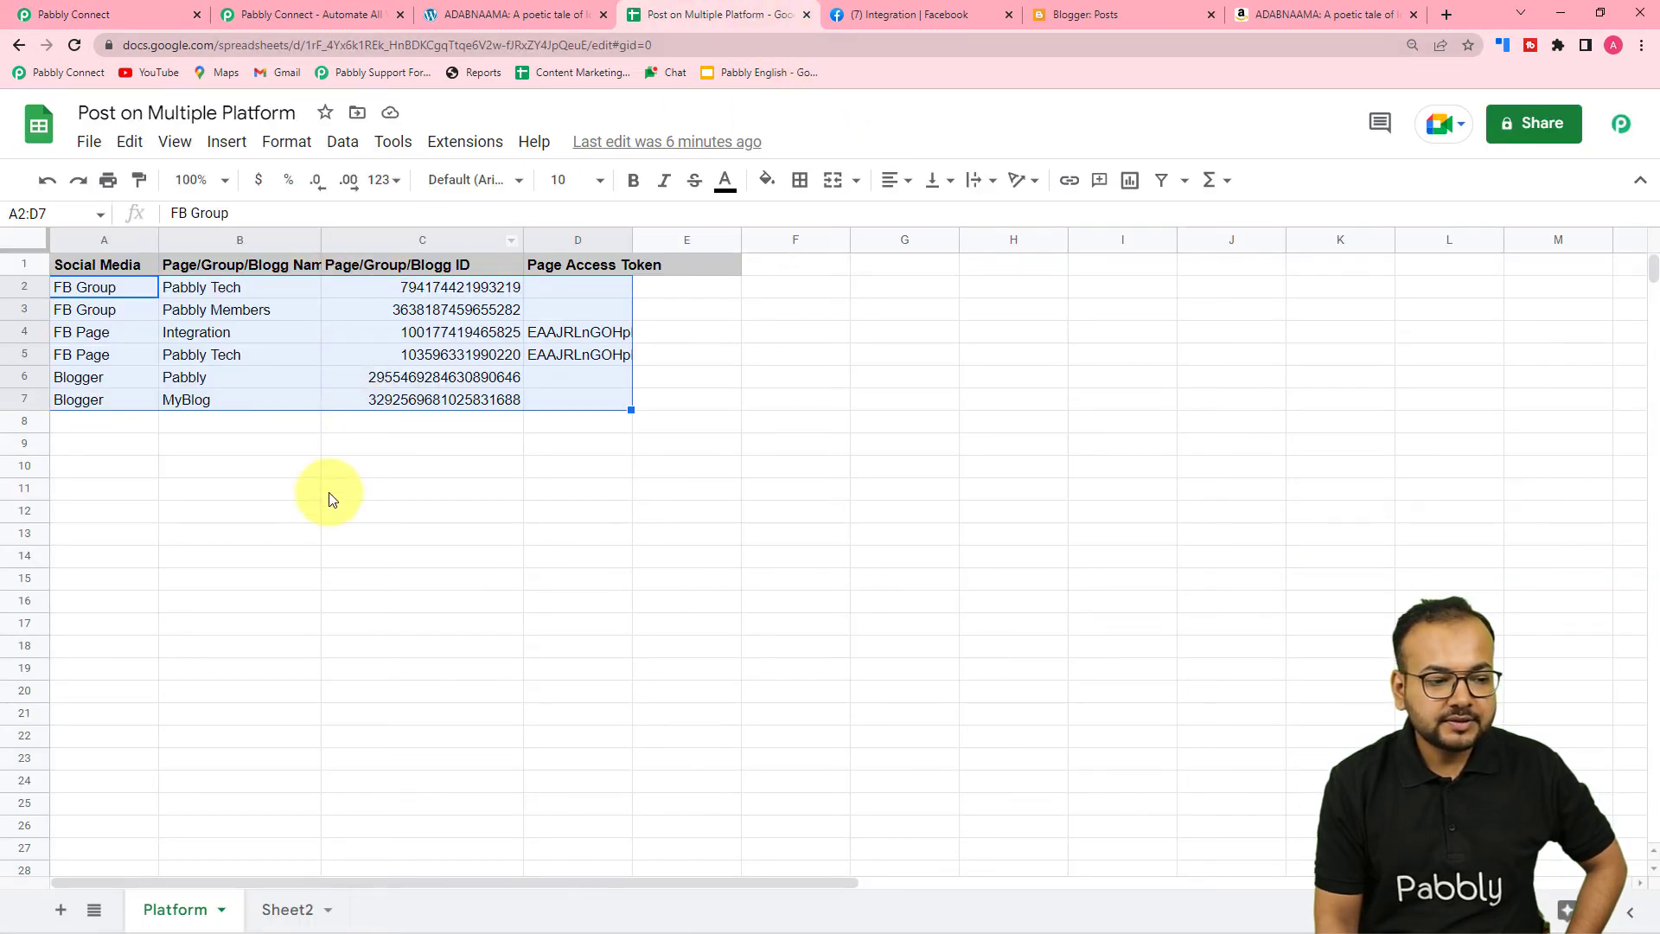
{"action": "left_click", "coordinate": [97, 10]}
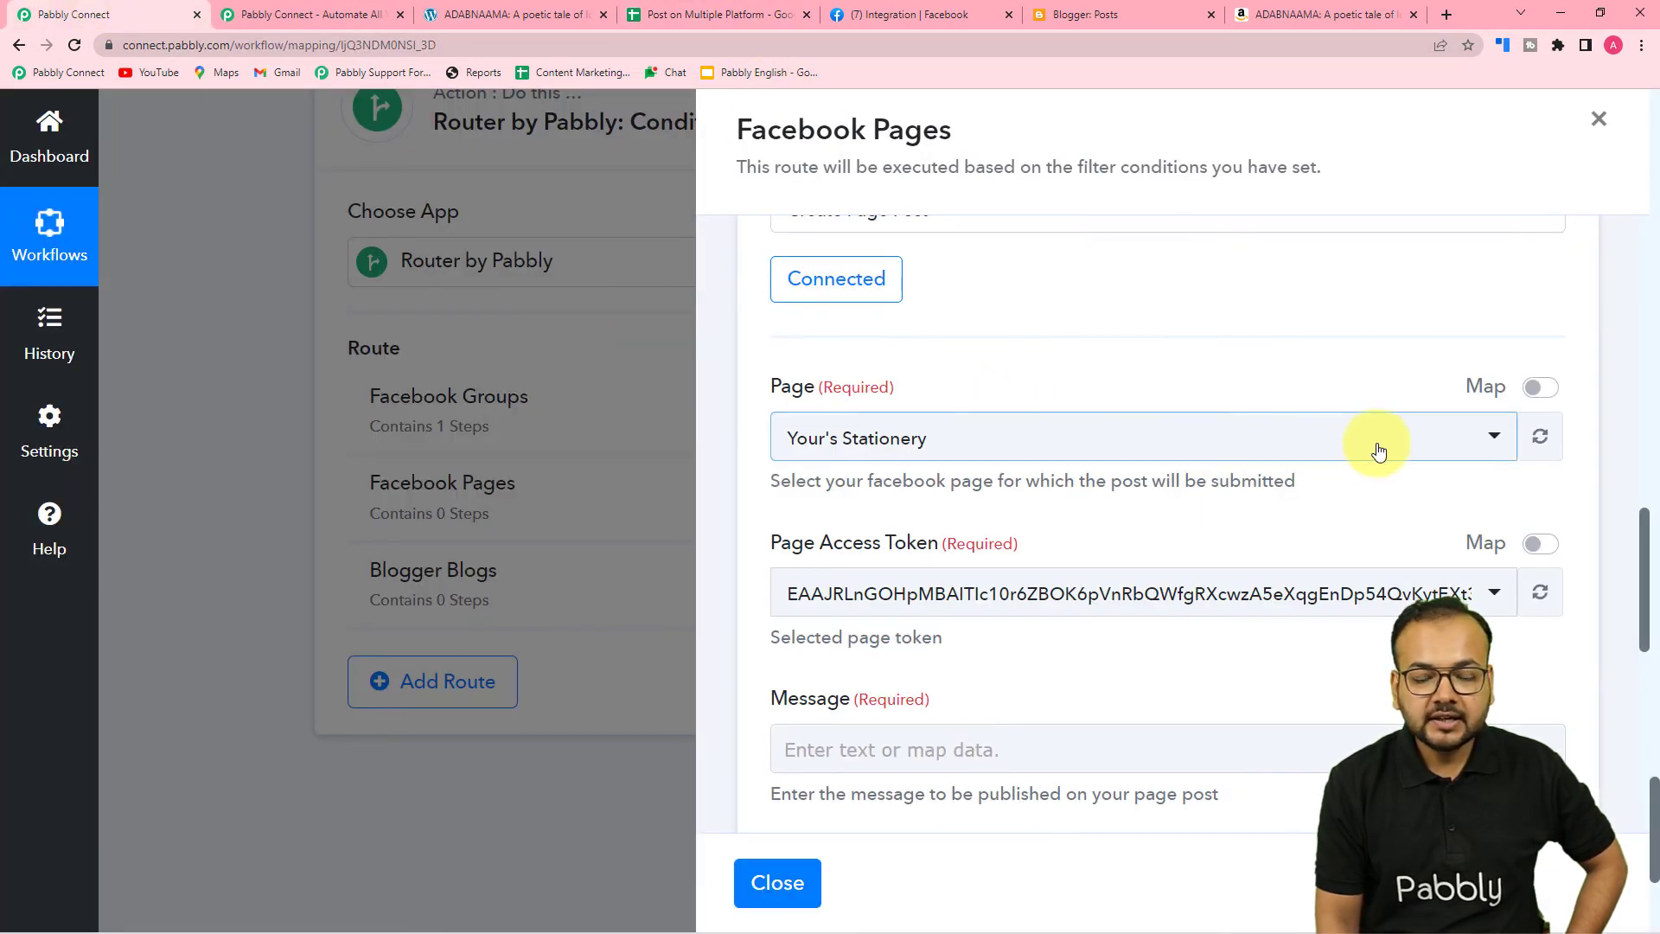
{"action": "left_click", "coordinate": [1541, 388]}
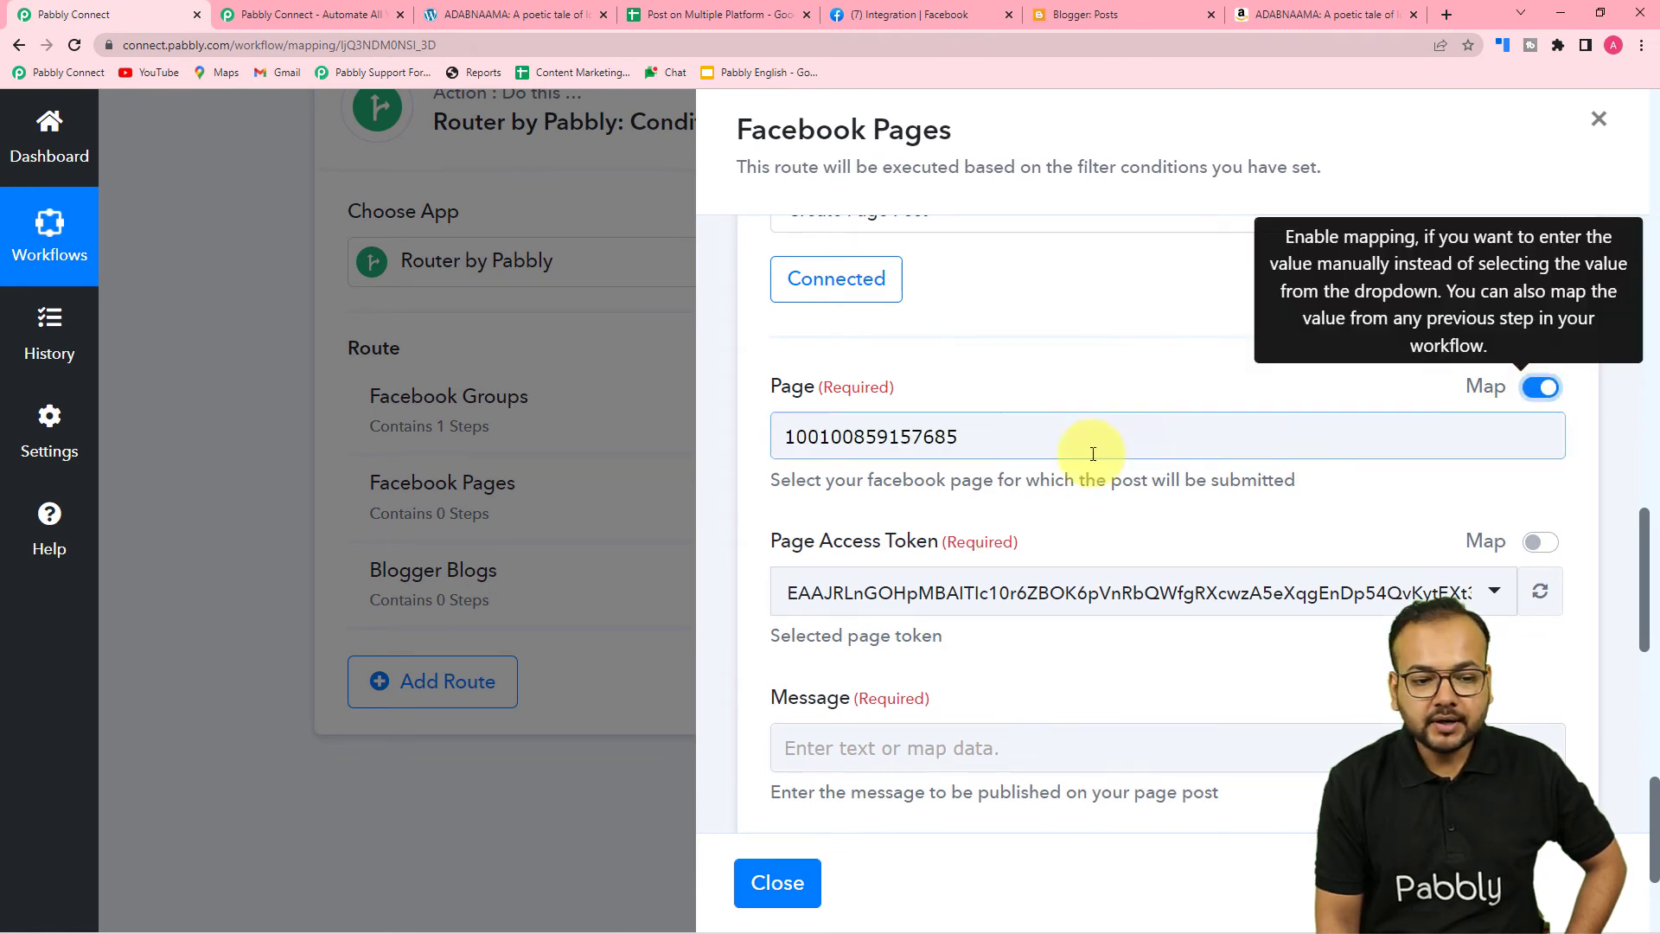
{"action": "left_click_drag", "start_coordinate": [966, 454], "coordinate": [673, 448]}
{"action": "key", "text": "BackSpace"}
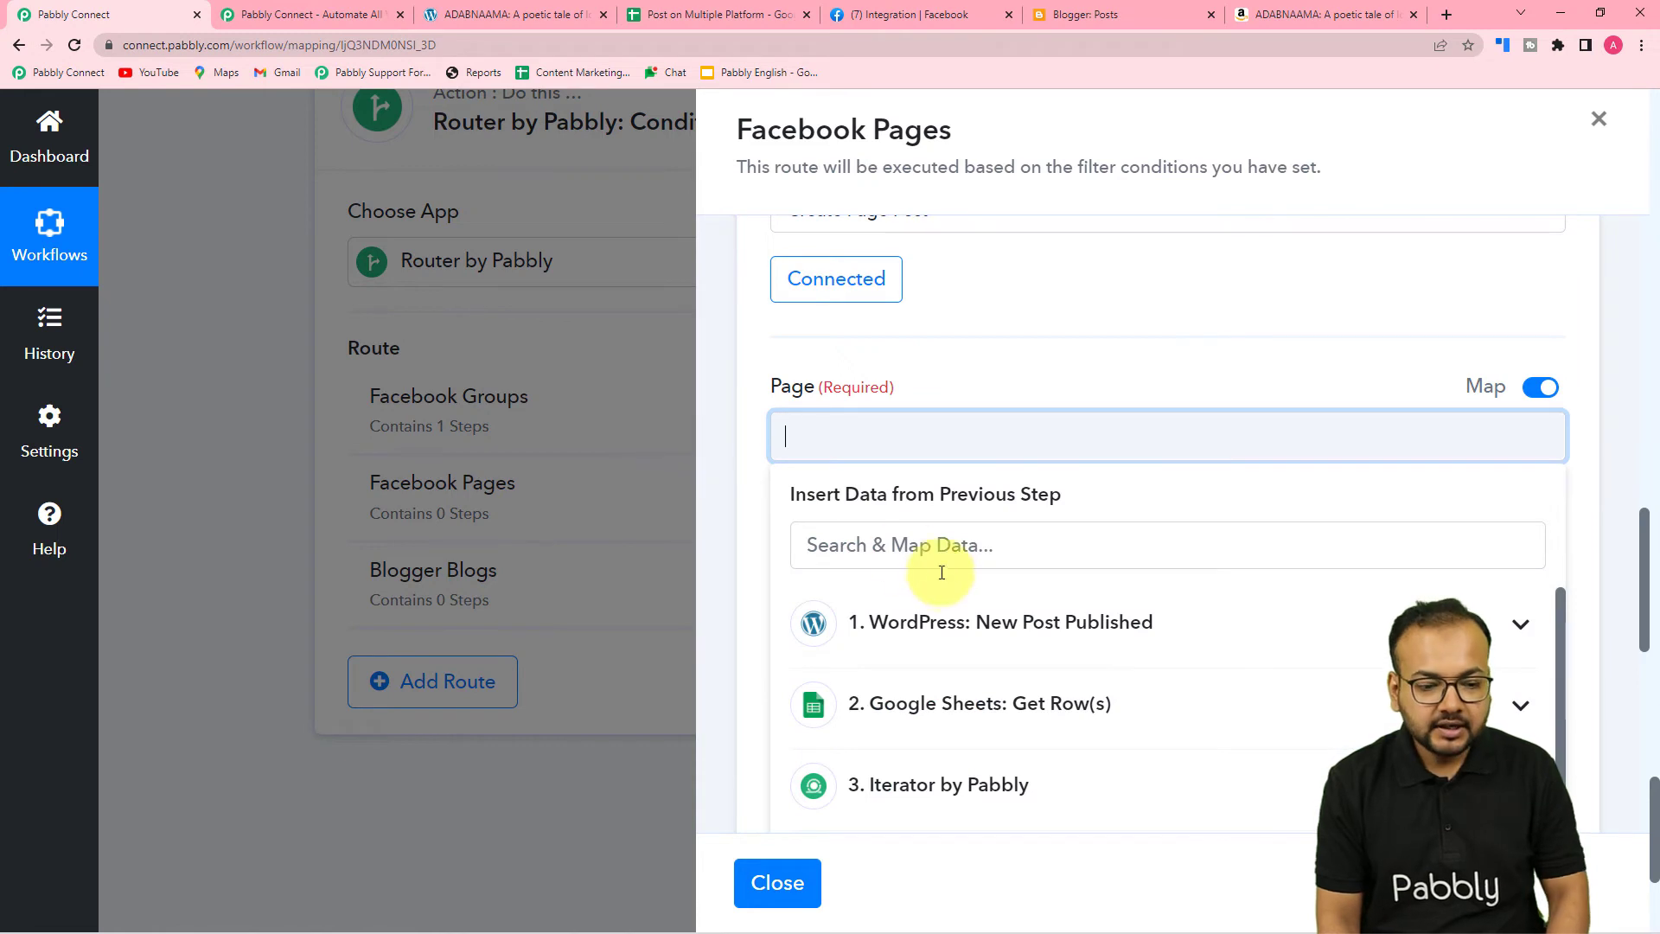
{"action": "scroll", "coordinate": [946, 609], "scroll_direction": "down", "scroll_amount": 2}
{"action": "left_click", "coordinate": [951, 605]}
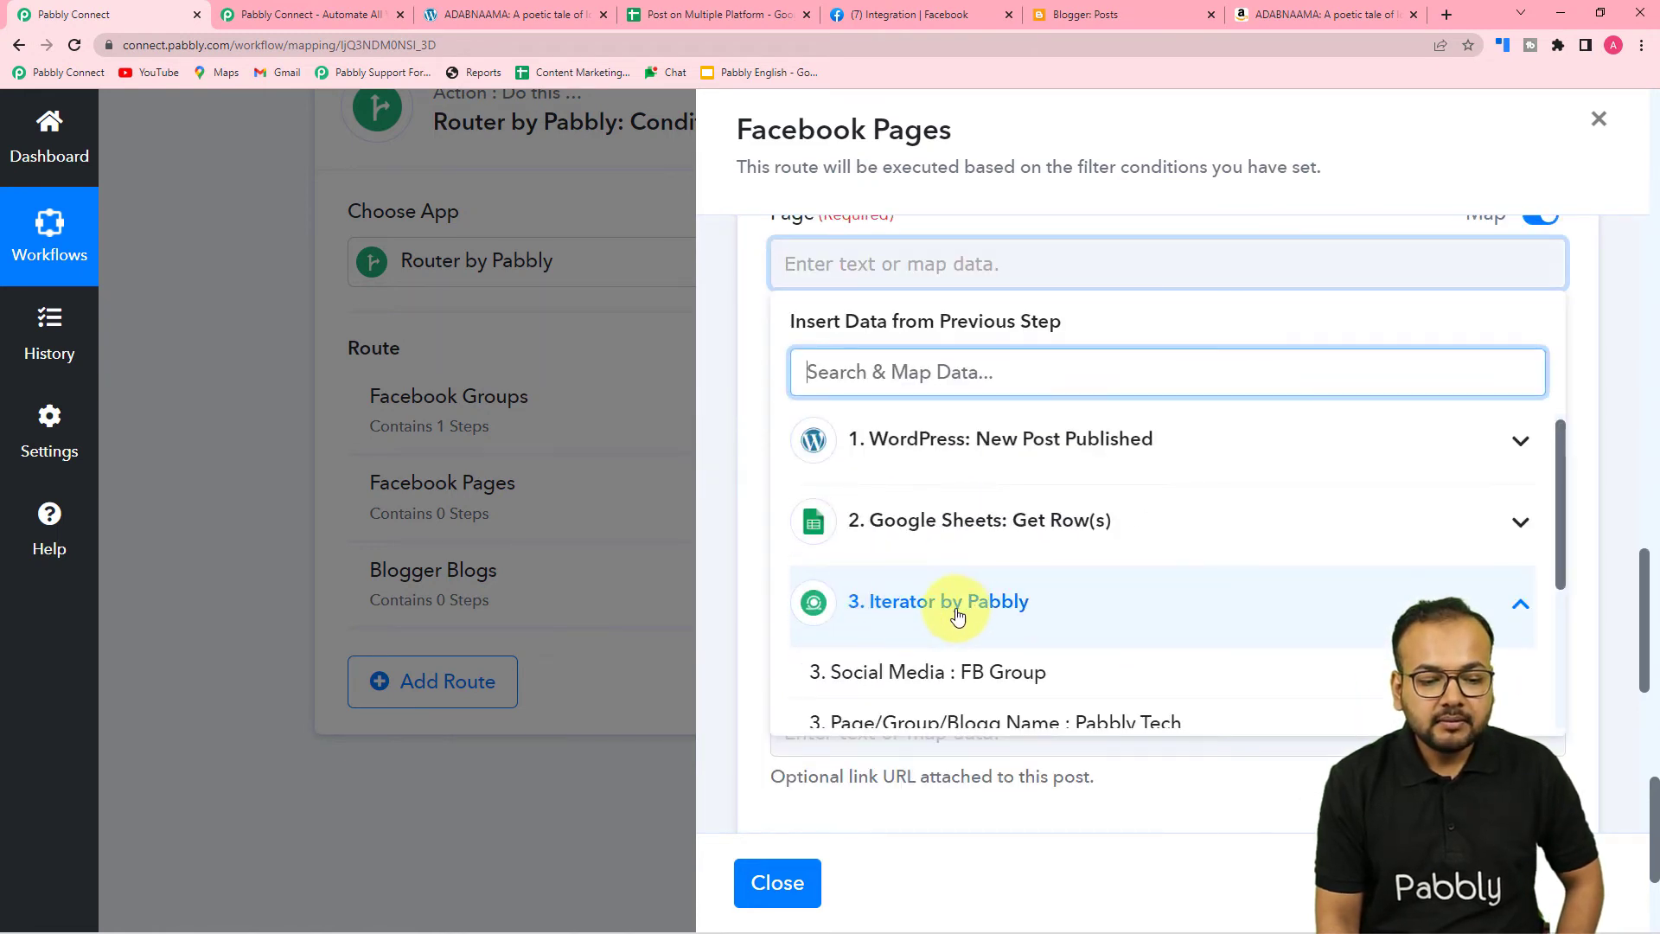
{"action": "scroll", "coordinate": [956, 609], "scroll_direction": "down", "scroll_amount": 1}
{"action": "scroll", "coordinate": [916, 613], "scroll_direction": "down", "scroll_amount": 1}
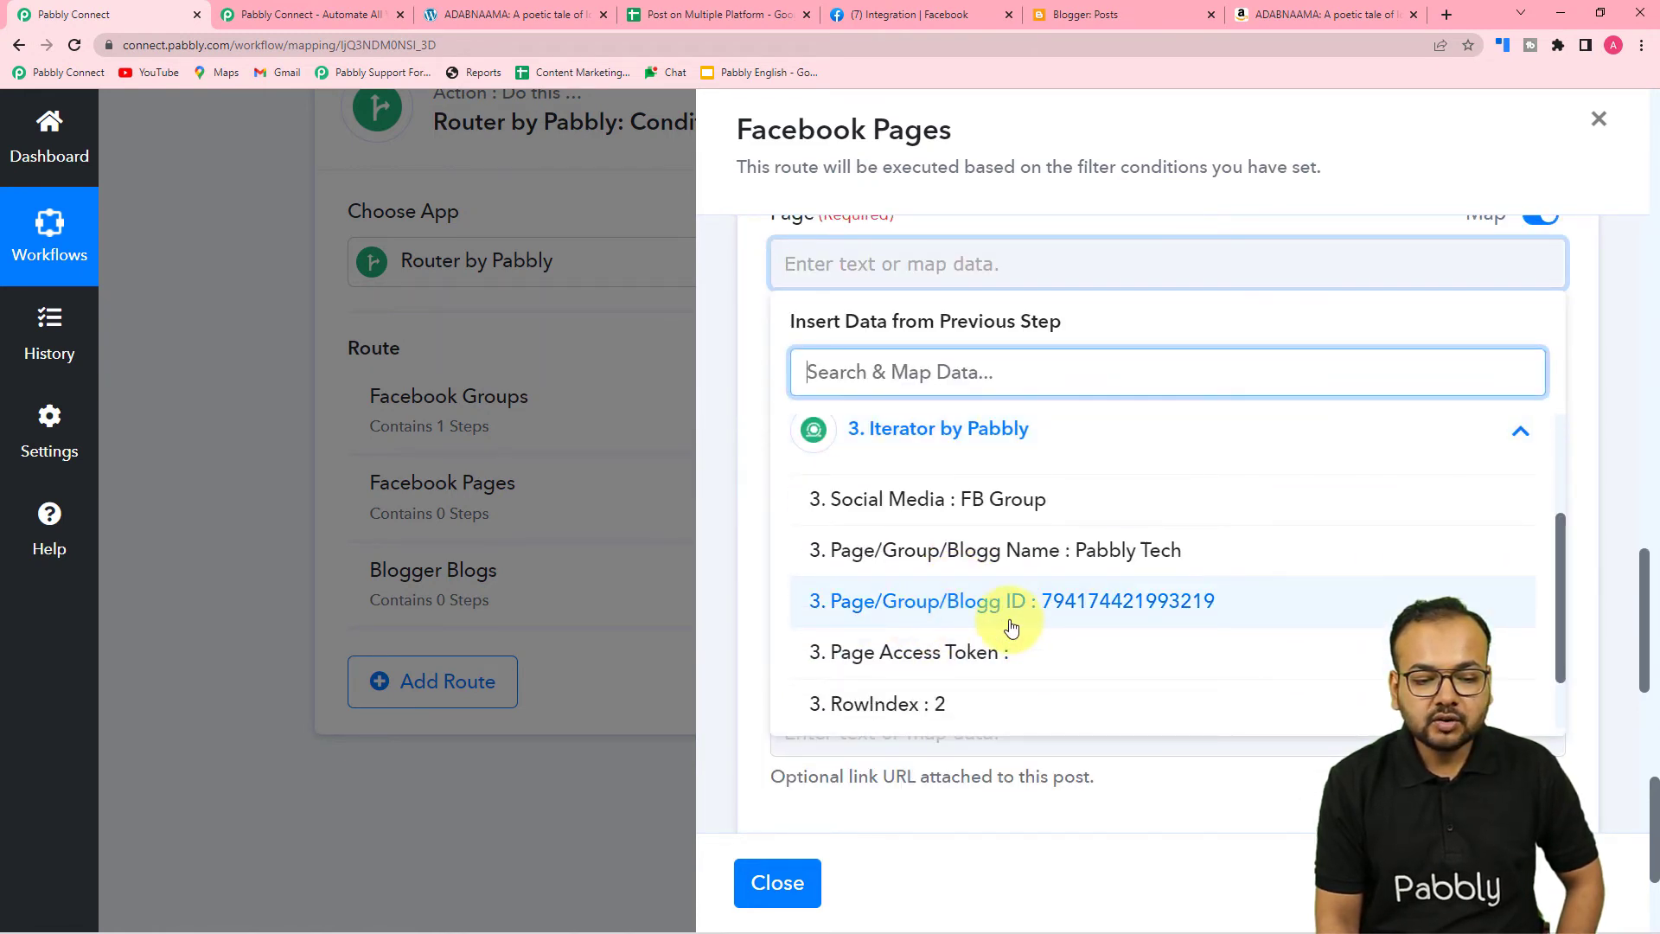
{"action": "left_click", "coordinate": [1067, 616]}
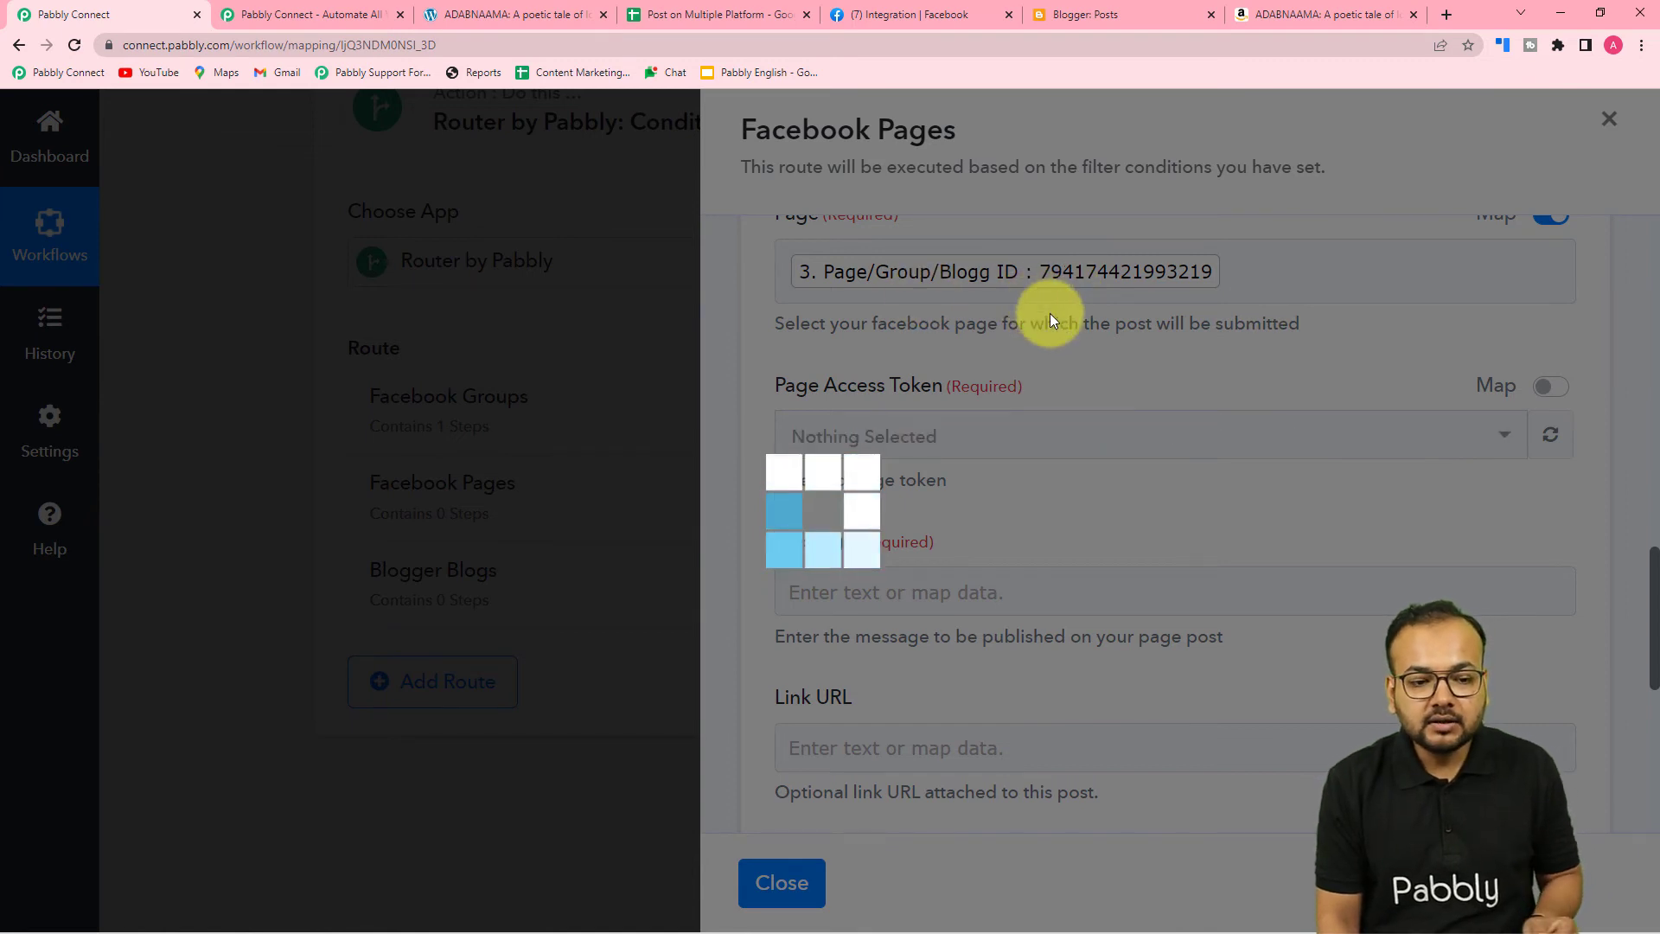
Review the mapped Page field against the FB Page IDs in the Post on Multiple Platform sheet
{"action": "scroll", "coordinate": [1059, 349], "scroll_direction": "up", "scroll_amount": 2}
{"action": "scroll", "coordinate": [1060, 358], "scroll_direction": "up", "scroll_amount": 1}
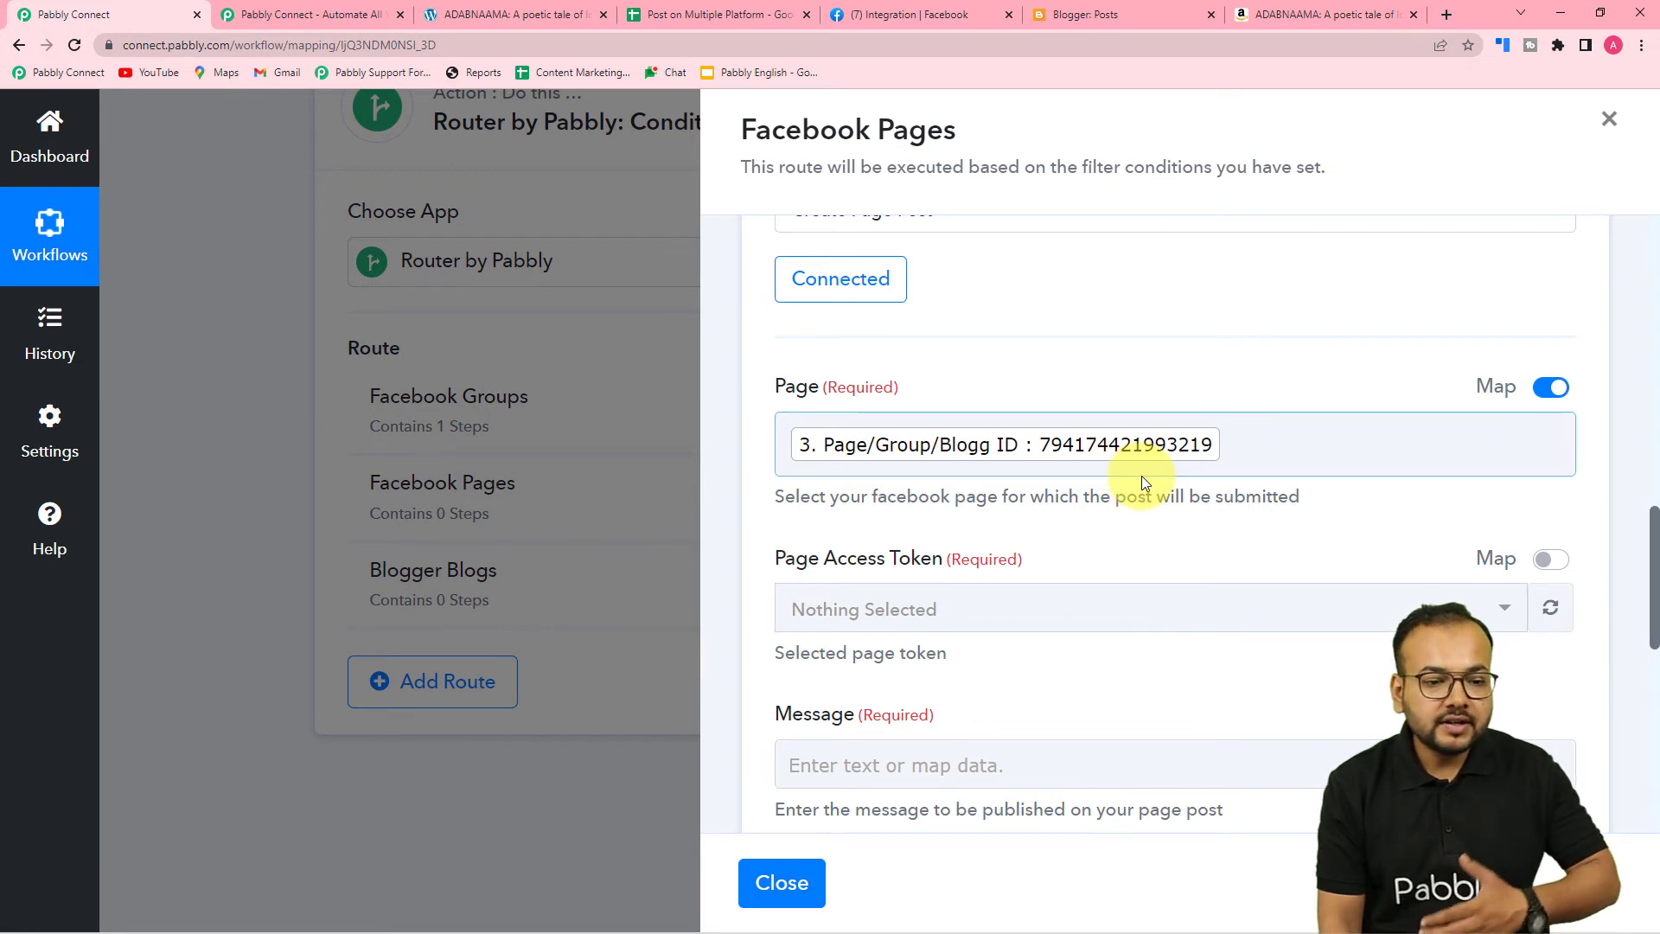
{"action": "scroll", "coordinate": [1075, 345], "scroll_direction": "down", "scroll_amount": 3}
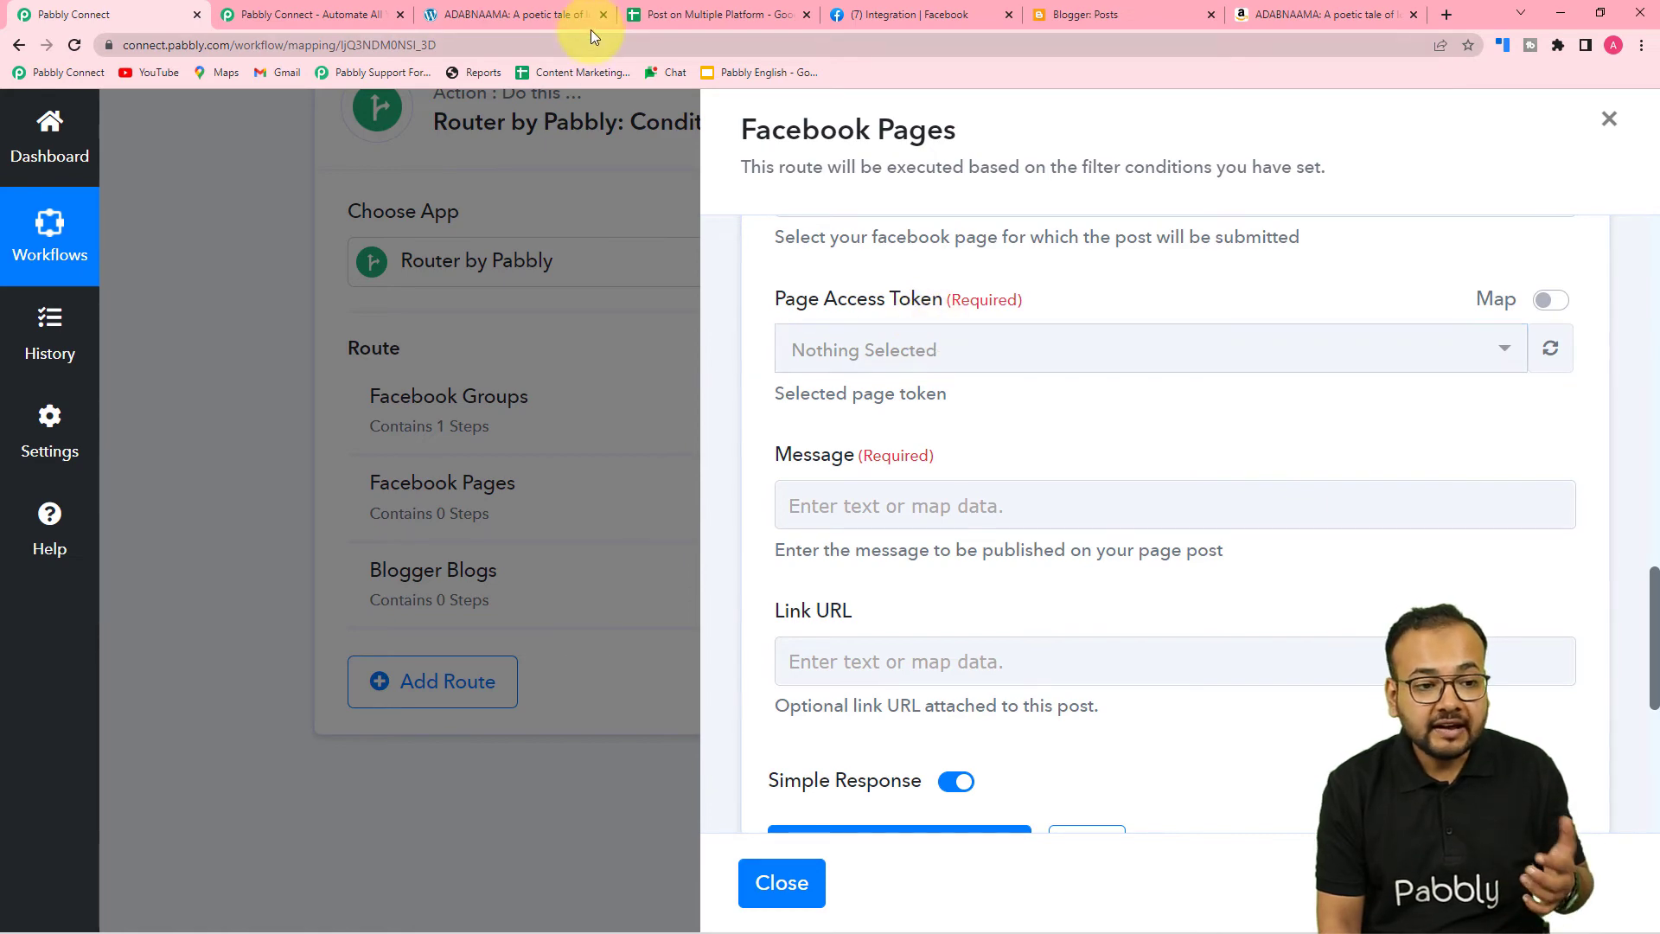
{"action": "left_click", "coordinate": [656, 14]}
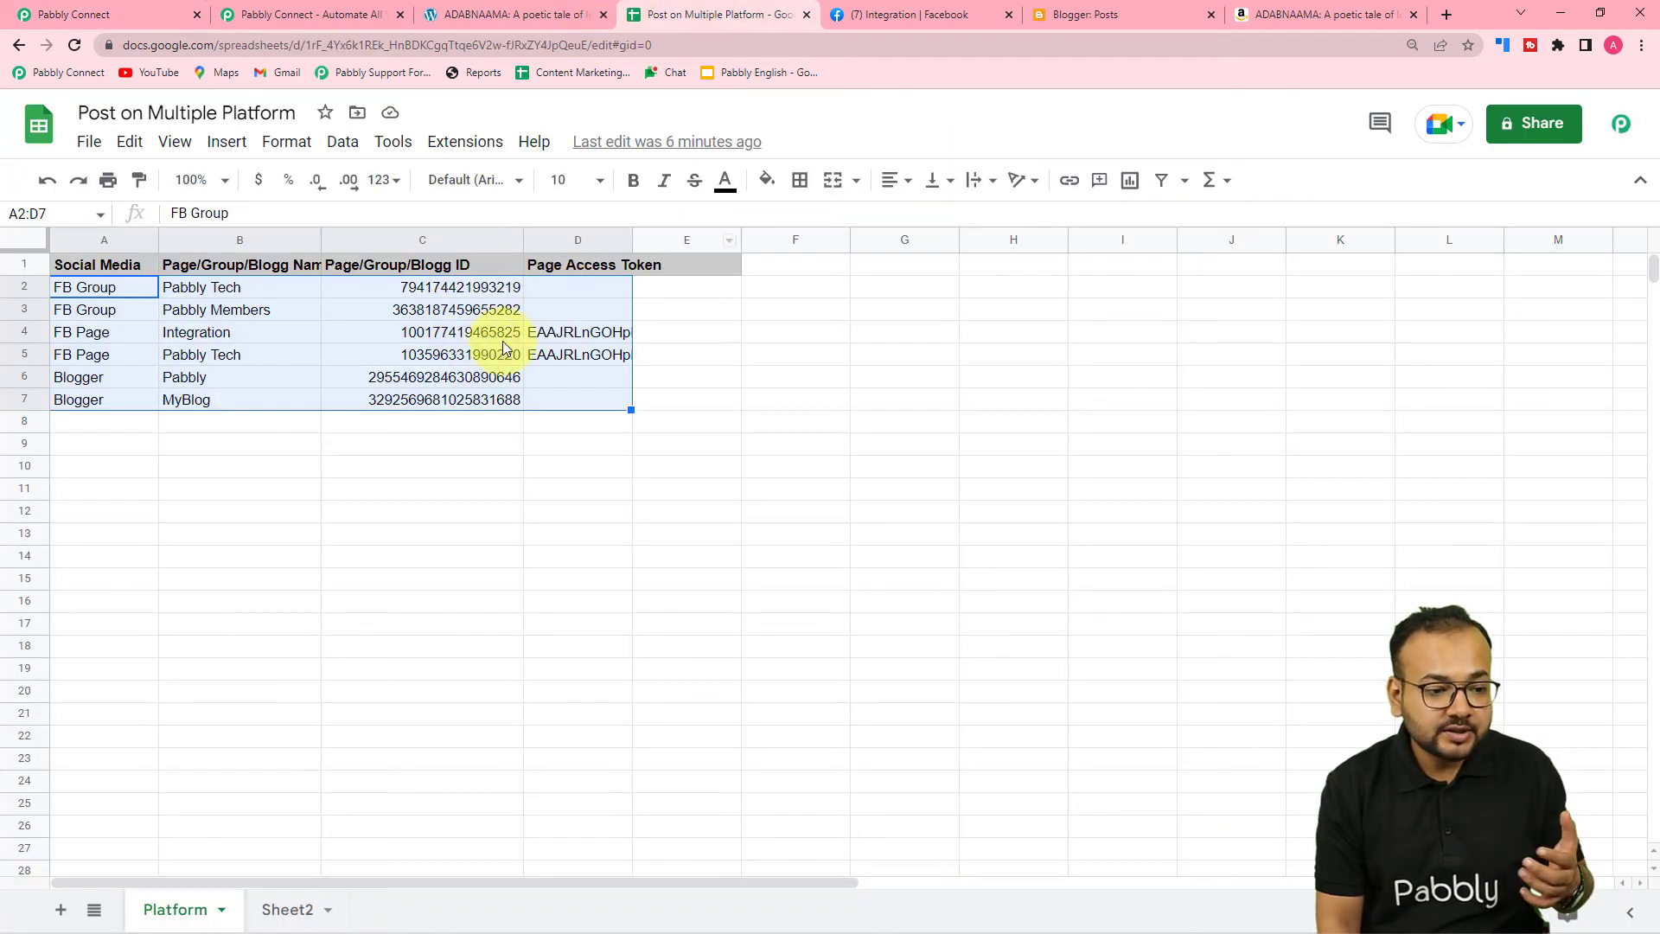
{"action": "left_click", "coordinate": [147, 14]}
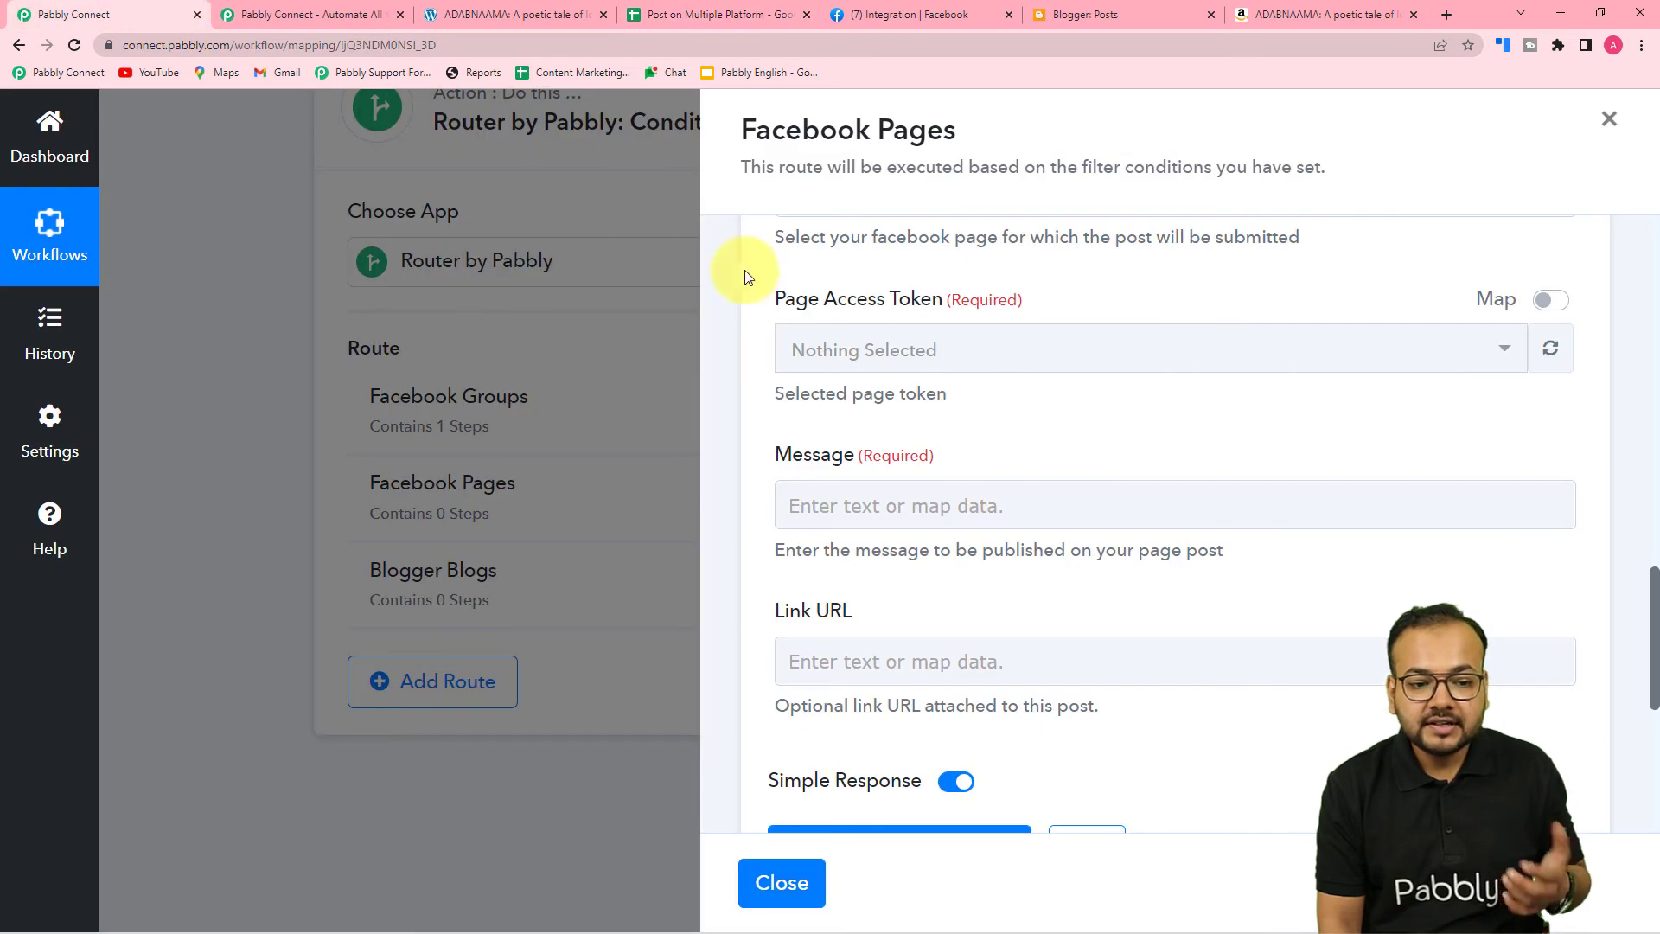
Enable mapping for Page Access Token and map it to 3. Page Access Token from Iterator by Pabbly
{"action": "left_click", "coordinate": [1560, 309]}
{"action": "left_click", "coordinate": [975, 346]}
{"action": "scroll", "coordinate": [963, 526], "scroll_direction": "down", "scroll_amount": 3}
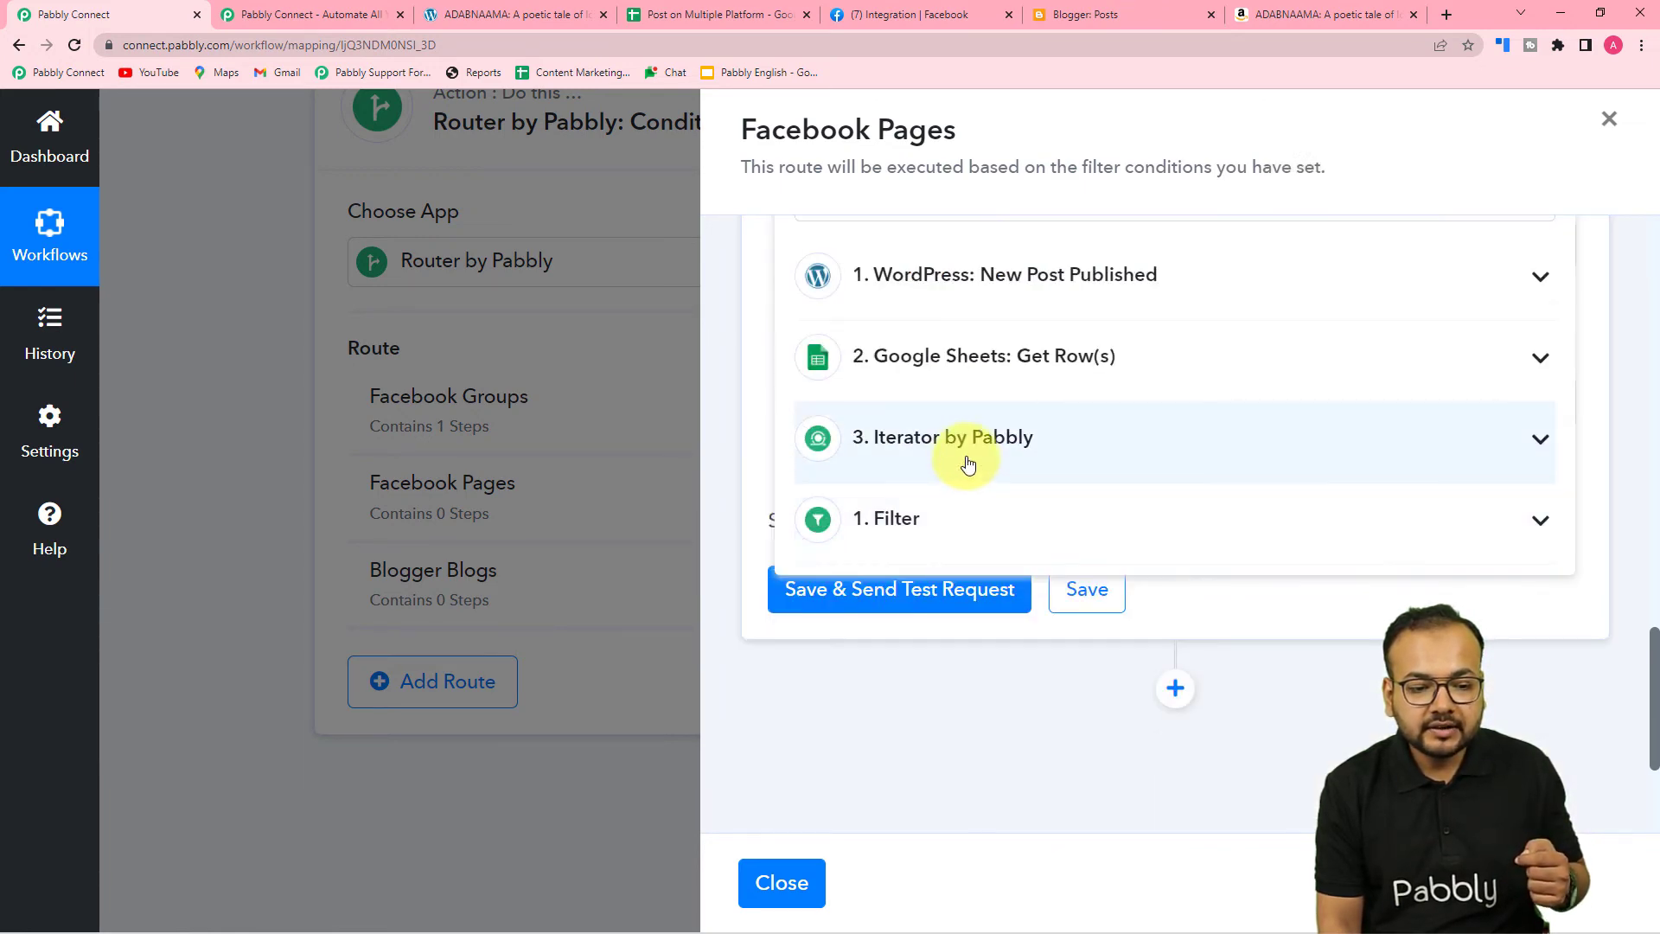
{"action": "left_click", "coordinate": [969, 466]}
{"action": "scroll", "coordinate": [956, 562], "scroll_direction": "down", "scroll_amount": 2}
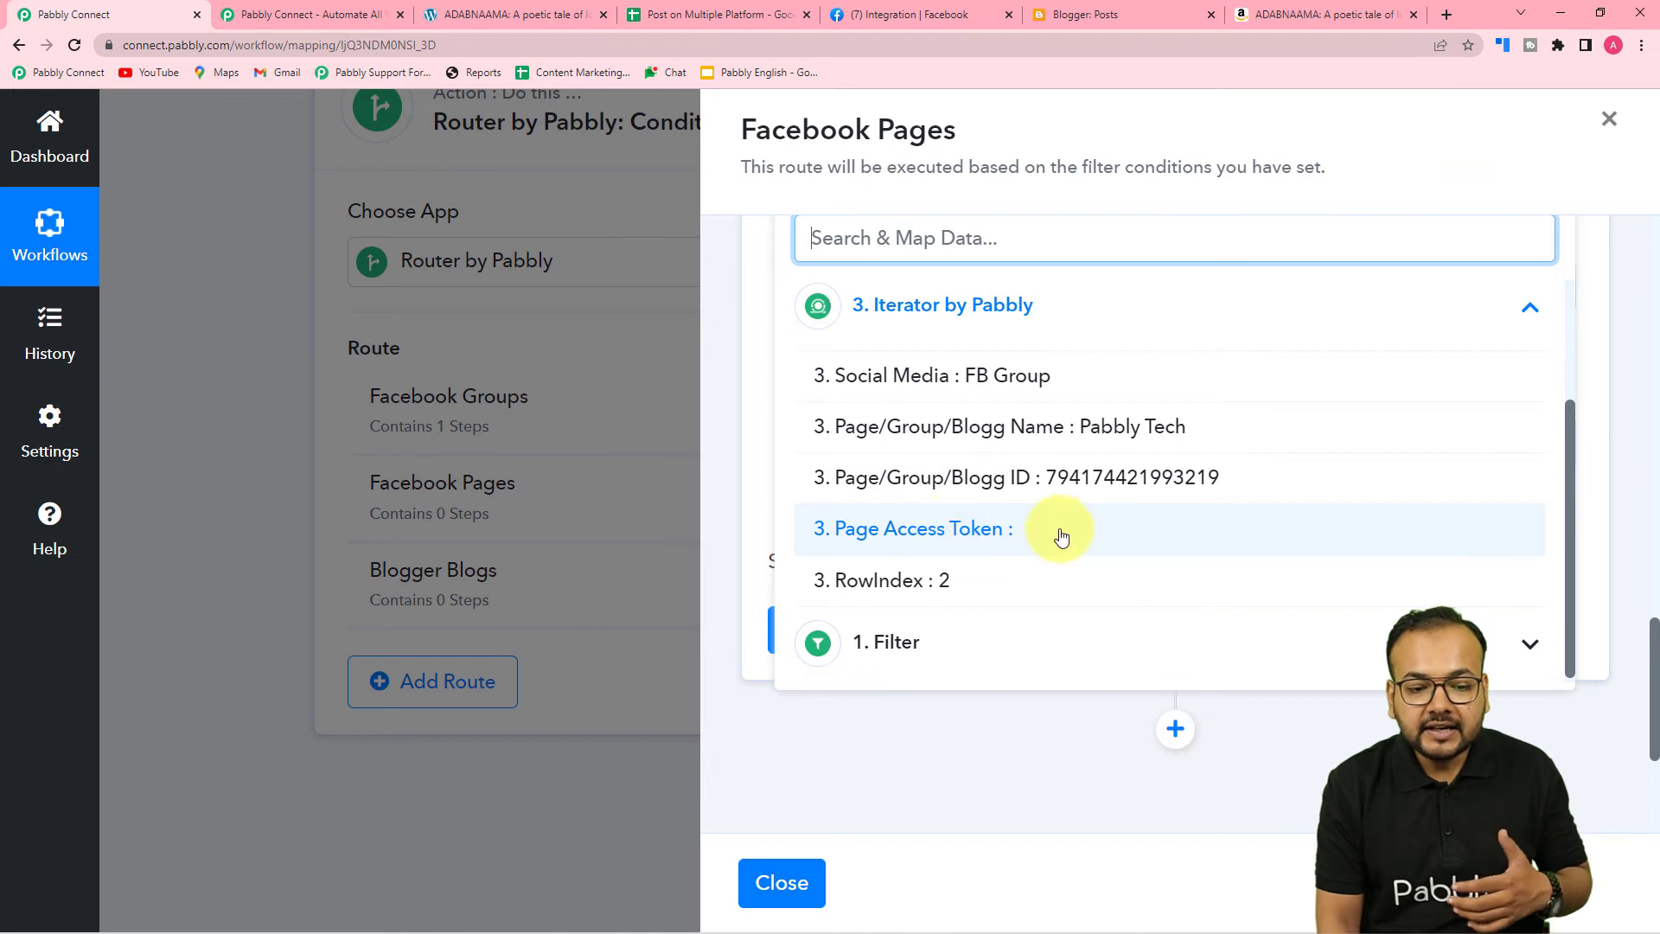
{"action": "left_click", "coordinate": [918, 538]}
{"action": "left_click", "coordinate": [761, 370]}
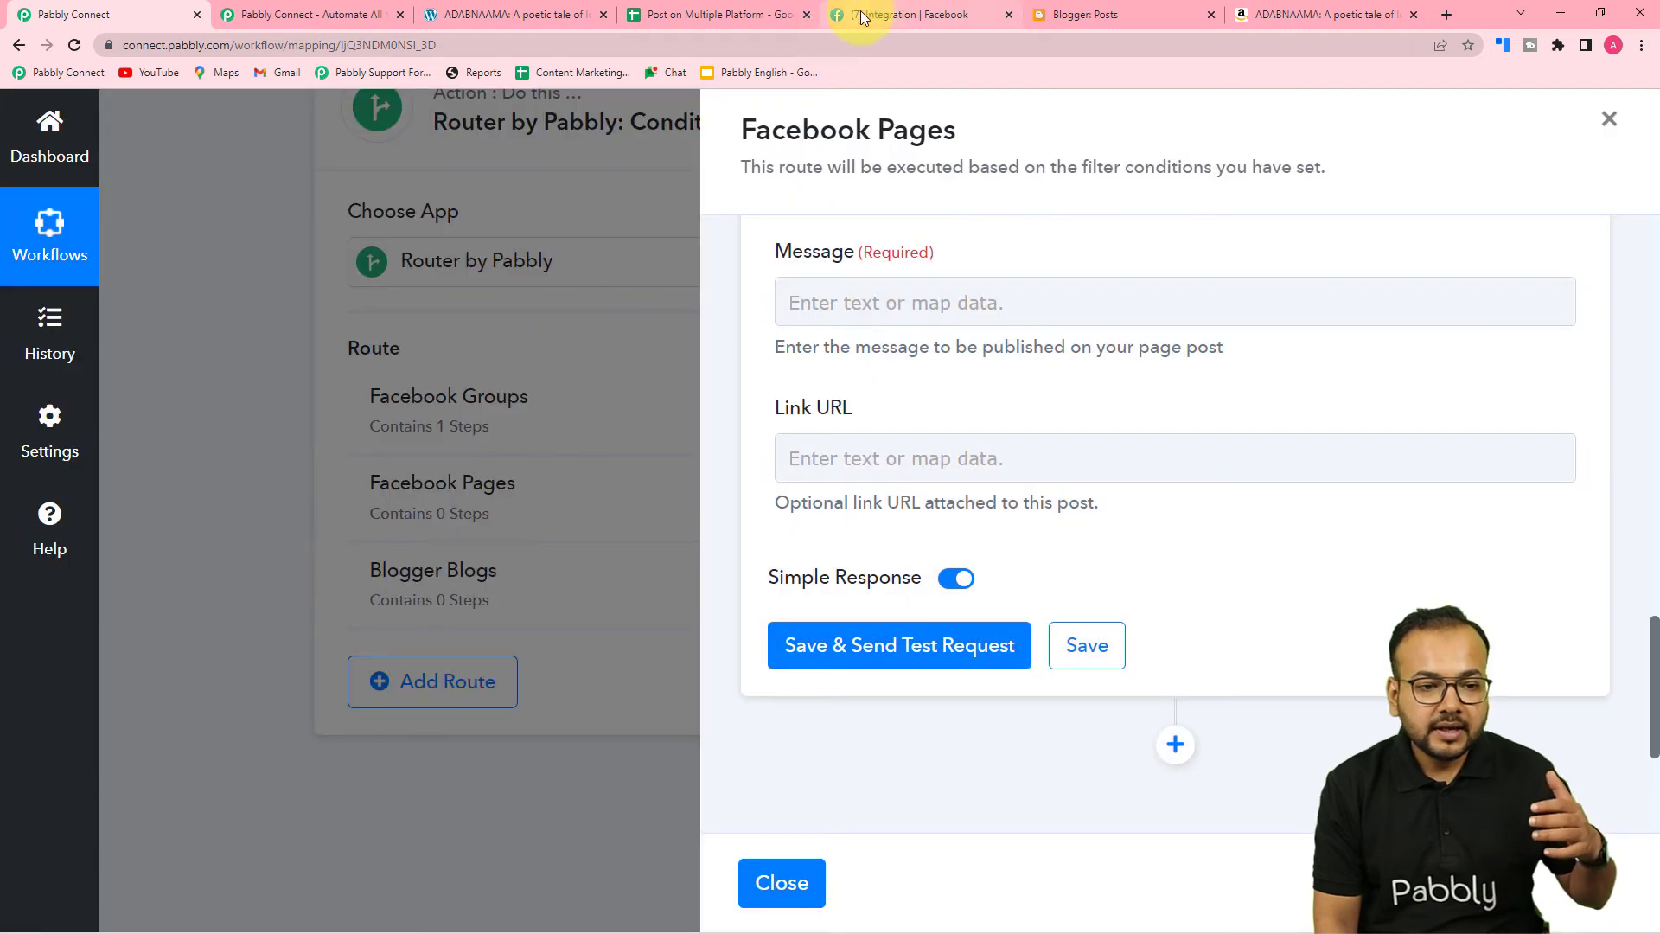
Compare the mapped Page Access Token field with the Page Access Token column of the FB Page rows in the Google sheet
{"action": "left_click", "coordinate": [871, 16]}
{"action": "left_click", "coordinate": [704, 15]}
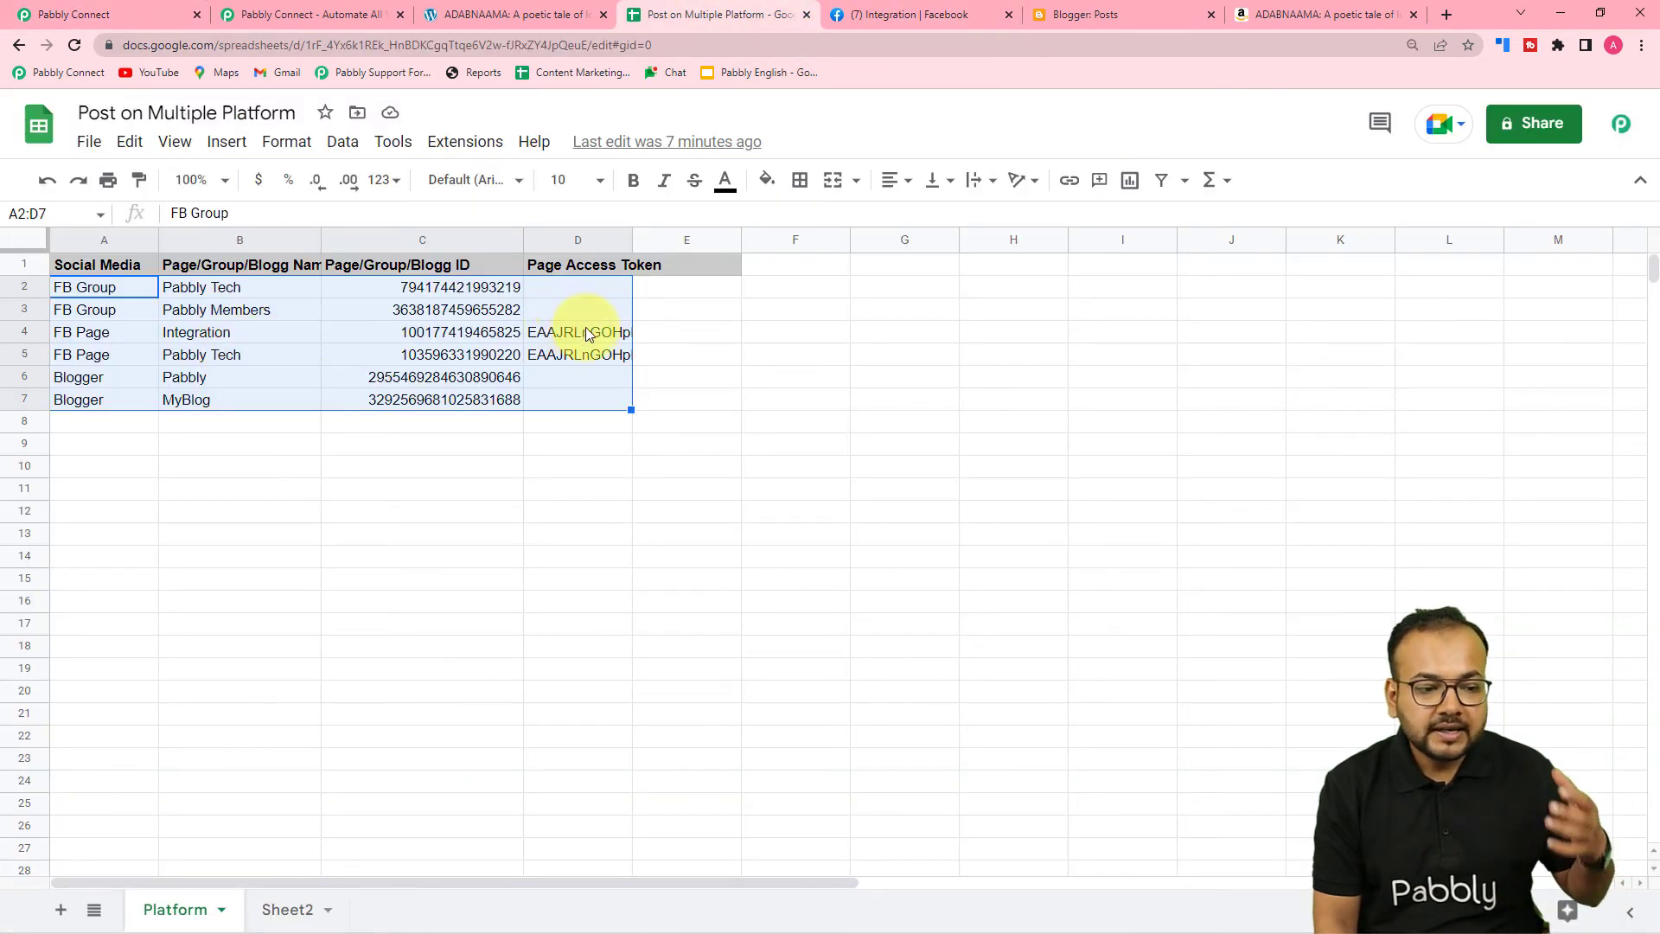
{"action": "left_click", "coordinate": [78, 14]}
{"action": "scroll", "coordinate": [908, 352], "scroll_direction": "up", "scroll_amount": 3}
{"action": "scroll", "coordinate": [1070, 507], "scroll_direction": "down", "scroll_amount": 1}
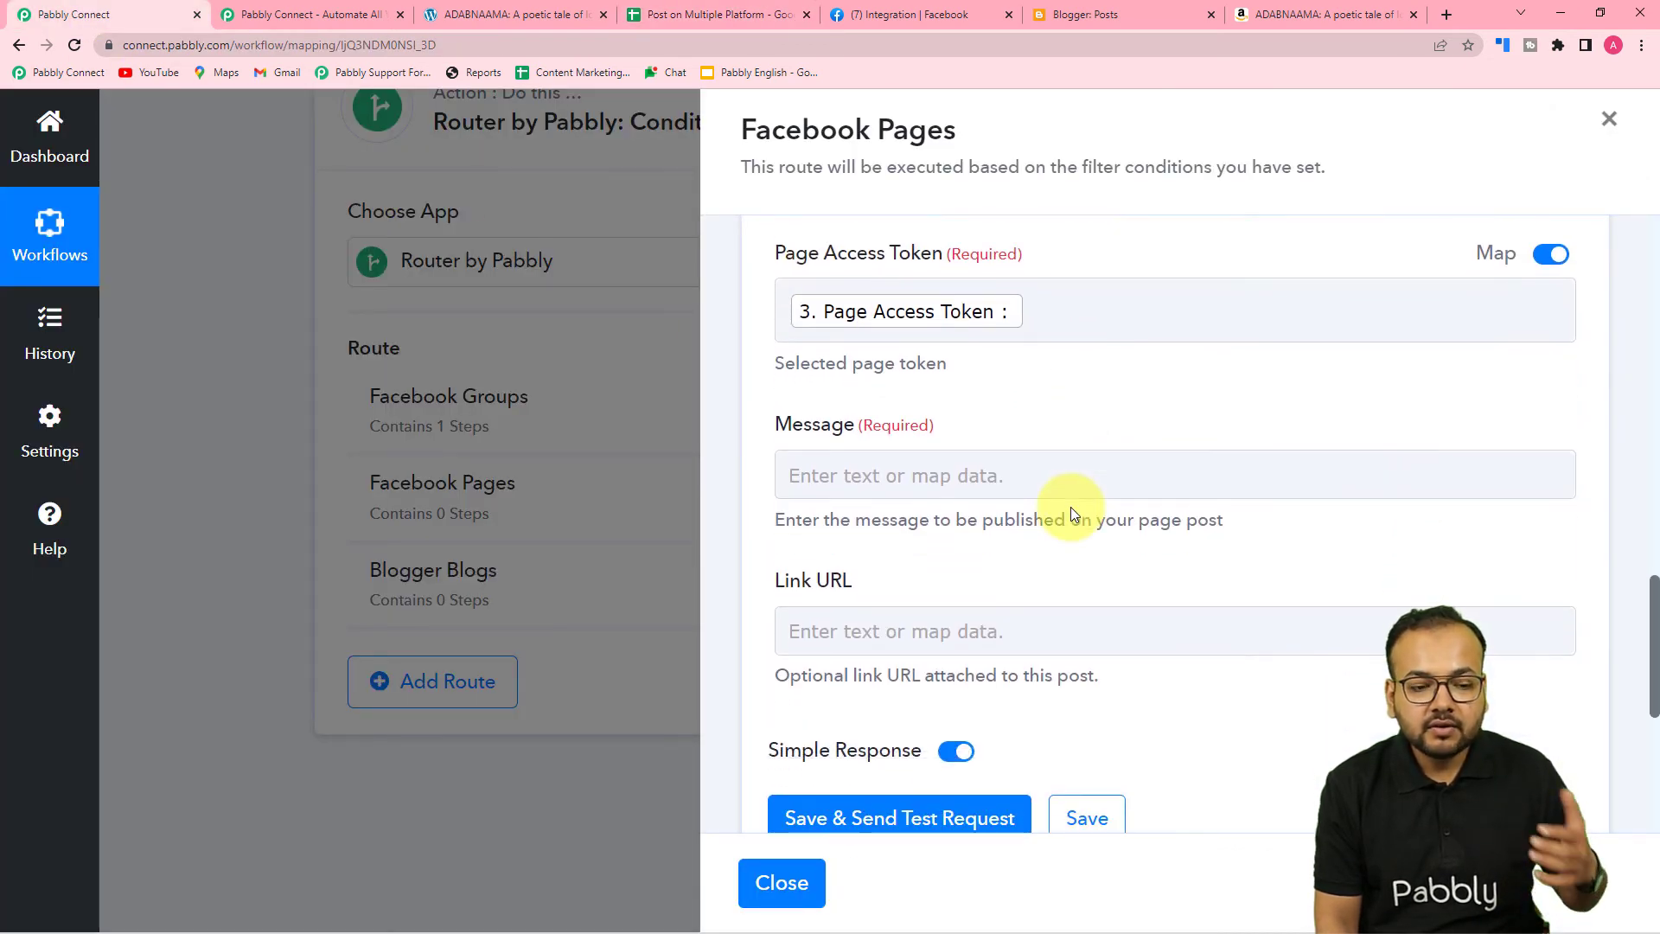
Map the Message to Post Post Title and, on a new line, Post Post Content from WordPress: New Post Published
{"action": "scroll", "coordinate": [1070, 506], "scroll_direction": "down", "scroll_amount": 2}
{"action": "left_click", "coordinate": [853, 311]}
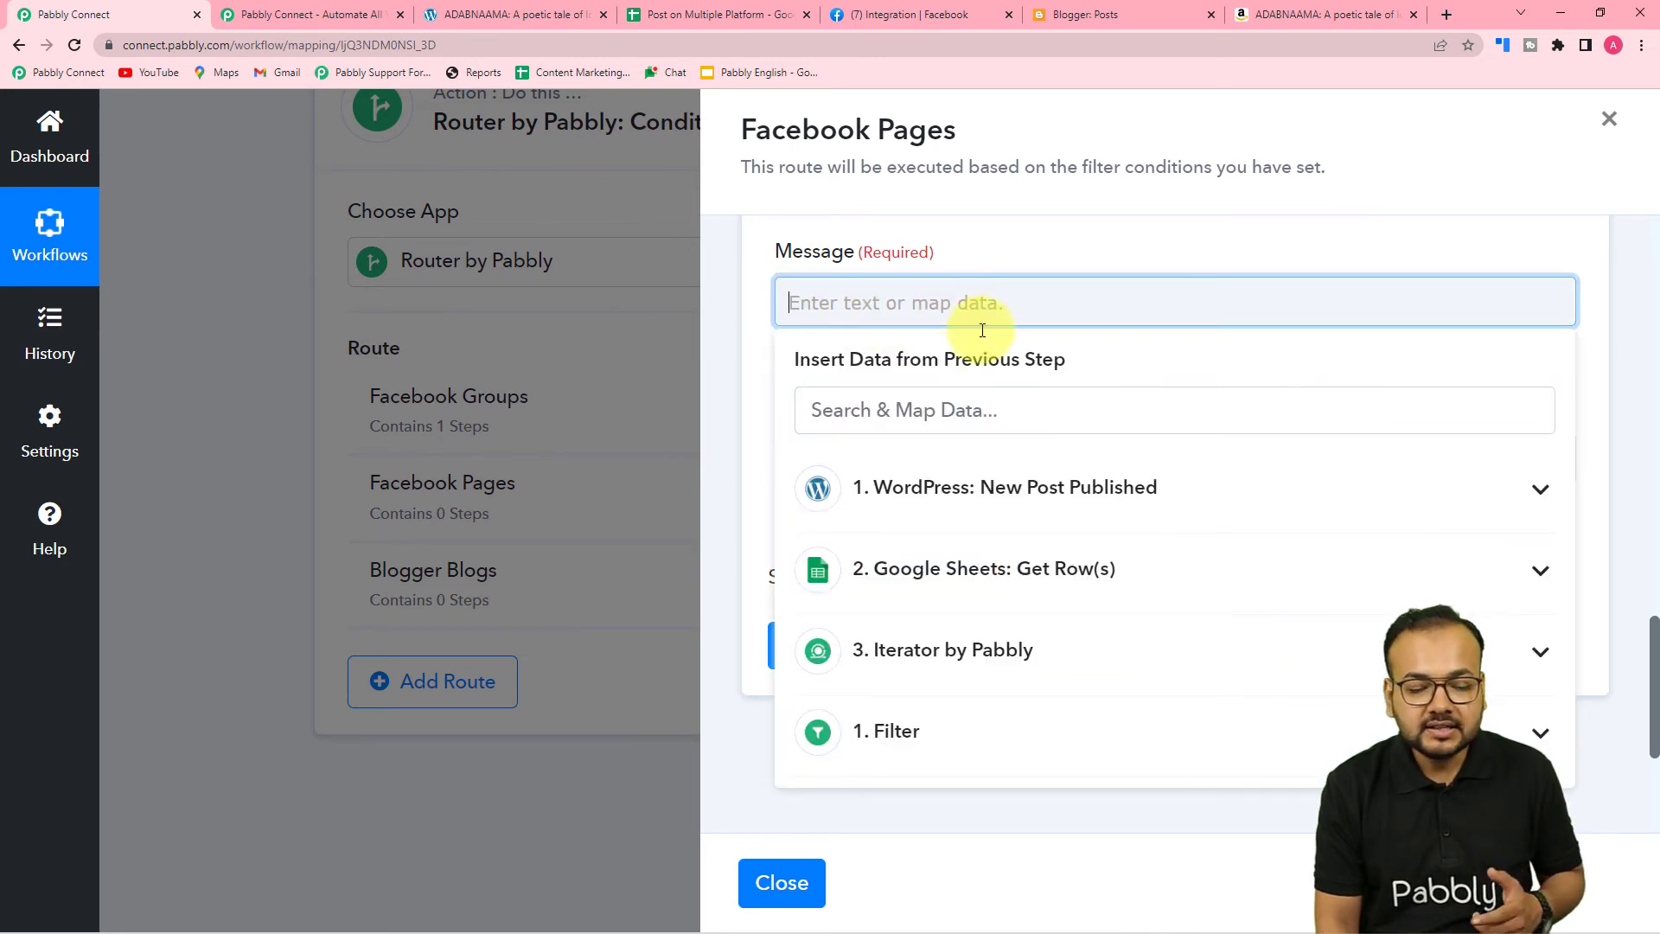
{"action": "left_click", "coordinate": [971, 512]}
{"action": "scroll", "coordinate": [955, 666], "scroll_direction": "down", "scroll_amount": 1}
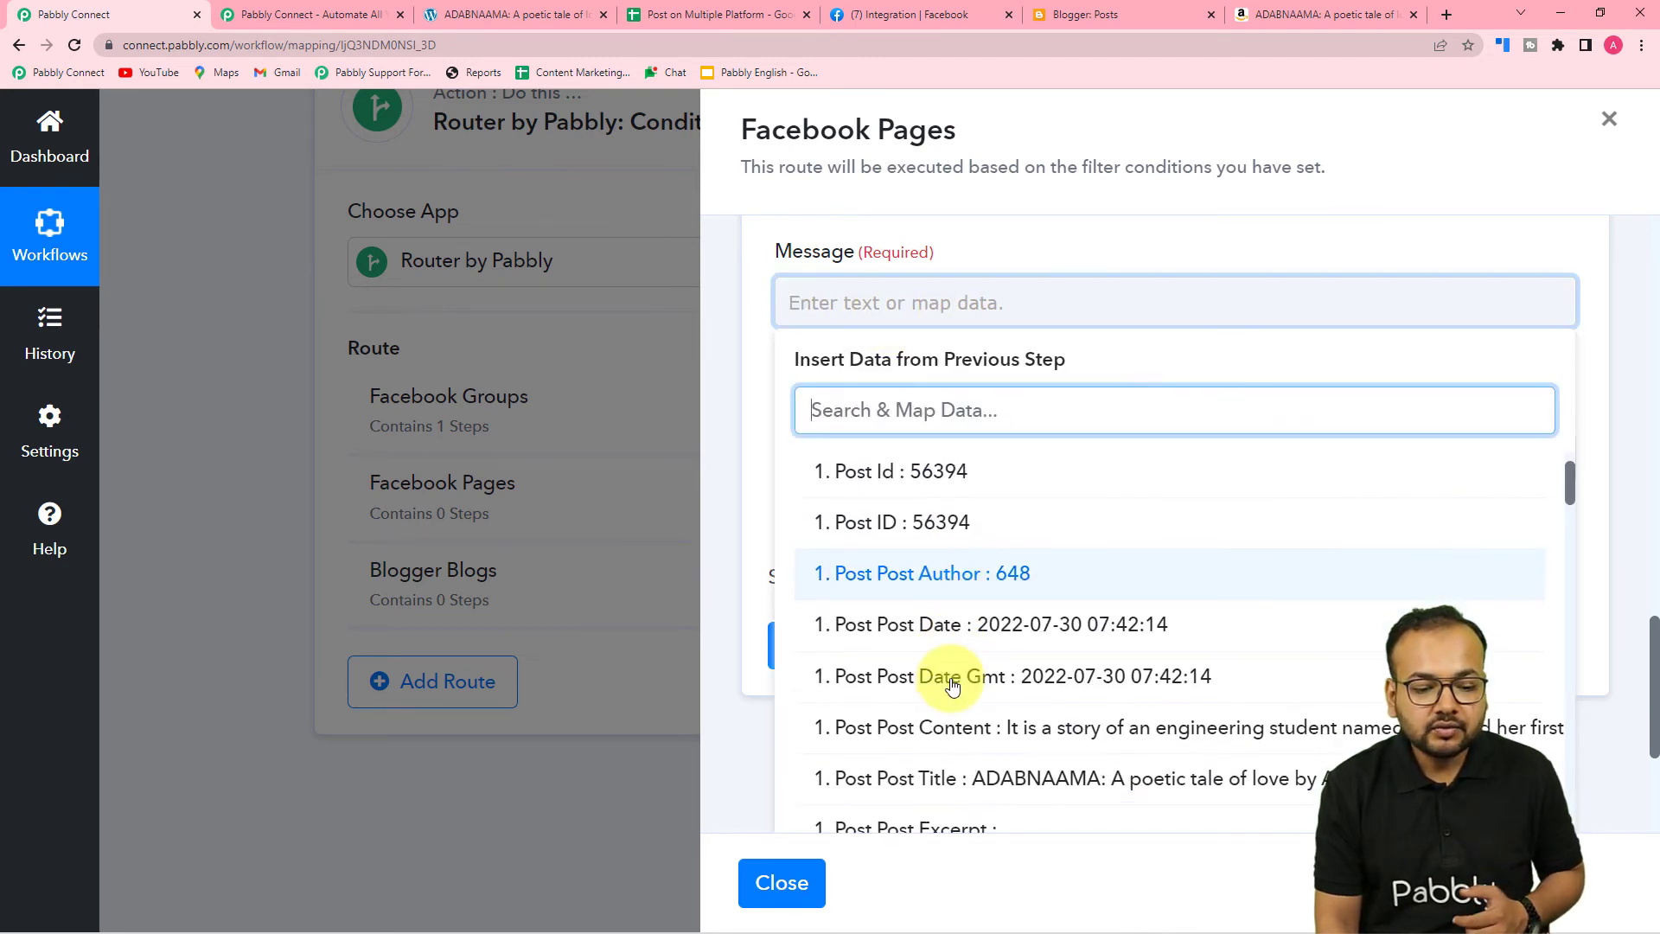
{"action": "scroll", "coordinate": [952, 683], "scroll_direction": "down", "scroll_amount": 1}
{"action": "left_click", "coordinate": [928, 695]}
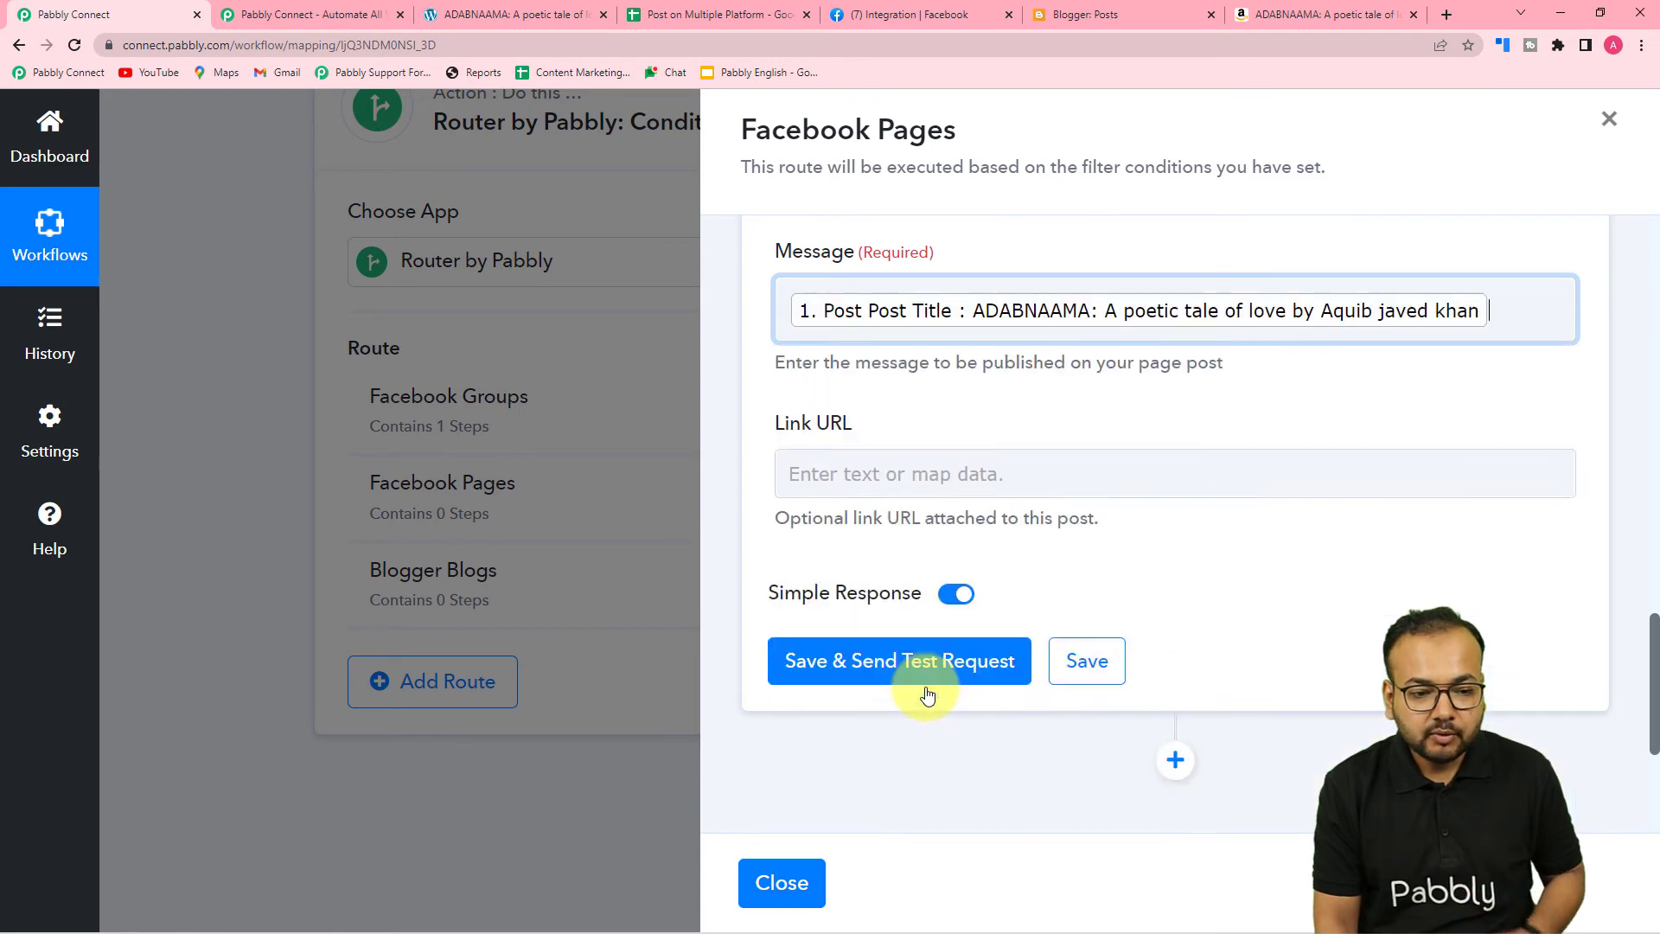
{"action": "key", "text": "Return"}
{"action": "left_click", "coordinate": [920, 551]}
{"action": "scroll", "coordinate": [929, 716], "scroll_direction": "down", "scroll_amount": 2}
{"action": "scroll", "coordinate": [929, 716], "scroll_direction": "down", "scroll_amount": 2}
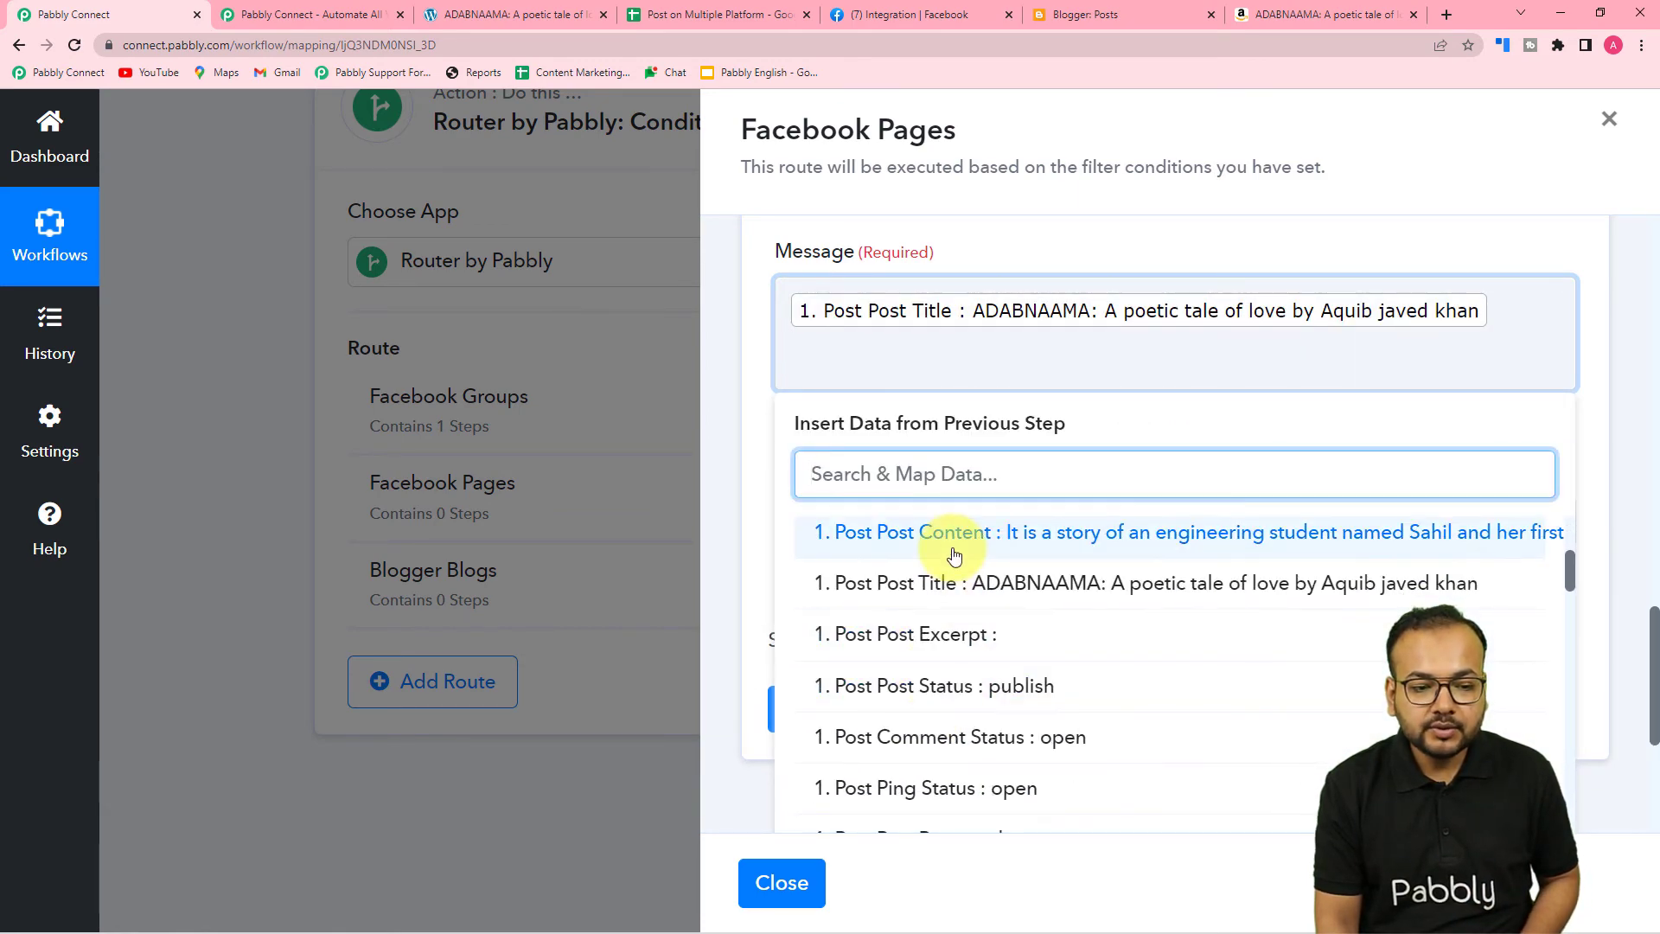
{"action": "left_click", "coordinate": [860, 530]}
{"action": "left_click", "coordinate": [750, 453]}
Map the Link URL of the Facebook Pages post to Post Permalink from WordPress: New Post Published
{"action": "scroll", "coordinate": [750, 453], "scroll_direction": "down", "scroll_amount": 2}
{"action": "left_click", "coordinate": [850, 483]}
{"action": "scroll", "coordinate": [856, 475], "scroll_direction": "down", "scroll_amount": 4}
{"action": "left_click", "coordinate": [908, 355]}
{"action": "scroll", "coordinate": [899, 467], "scroll_direction": "down", "scroll_amount": 5}
{"action": "scroll", "coordinate": [998, 458], "scroll_direction": "down", "scroll_amount": 5}
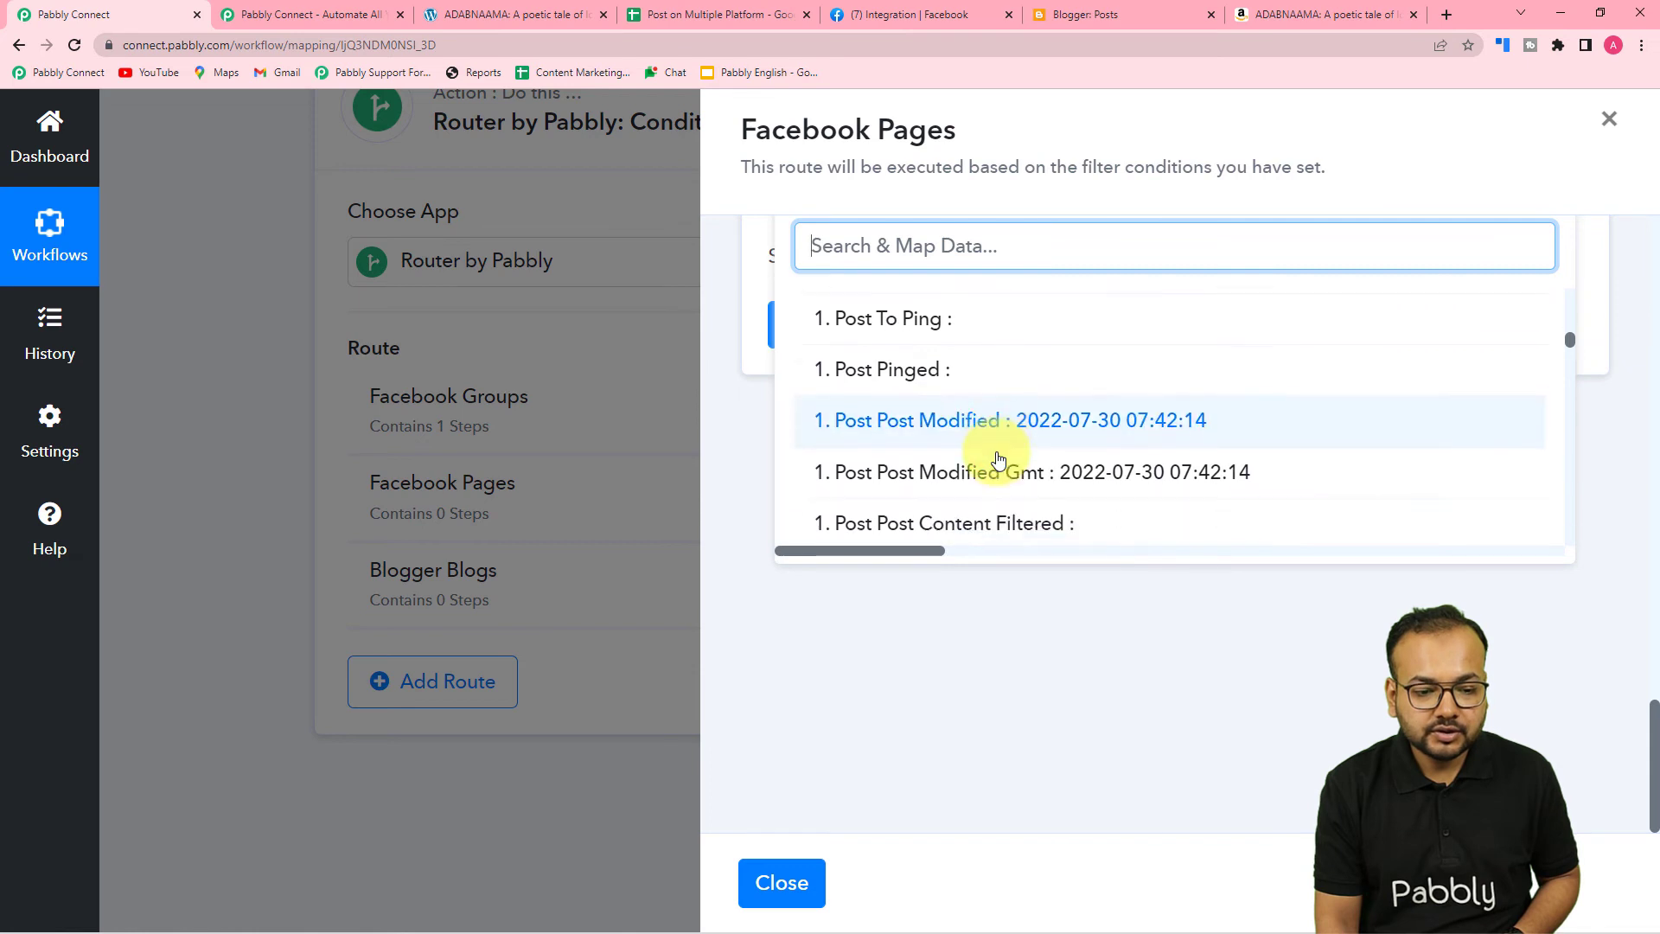
{"action": "scroll", "coordinate": [999, 459], "scroll_direction": "down", "scroll_amount": 6}
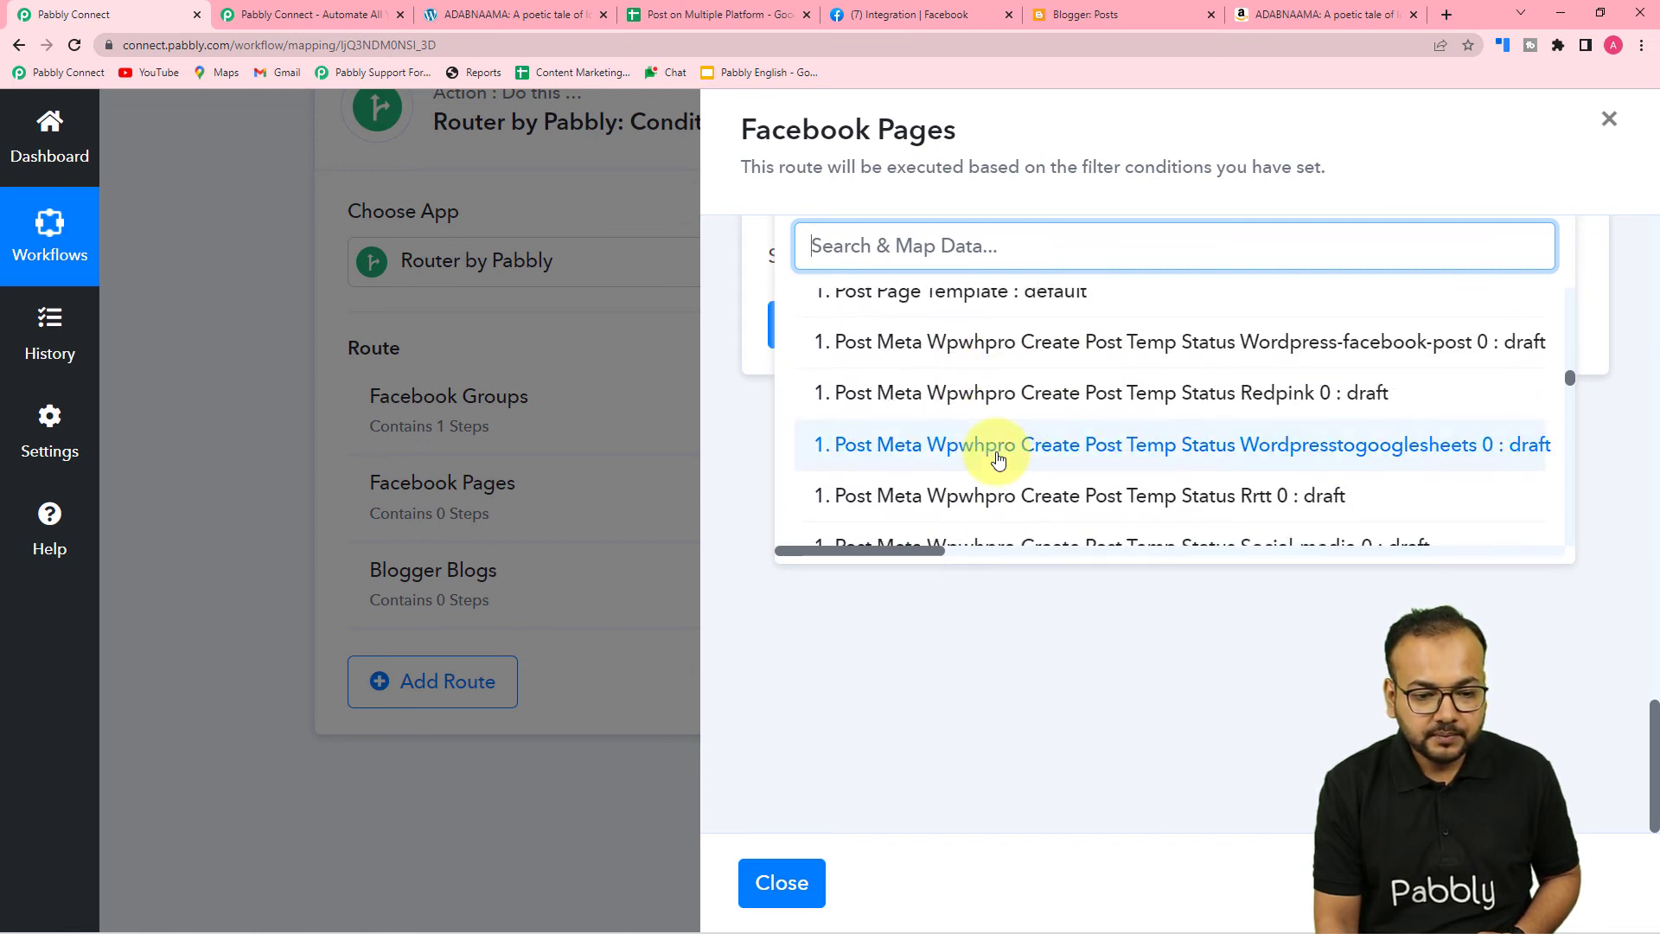
{"action": "scroll", "coordinate": [998, 458], "scroll_direction": "down", "scroll_amount": 6}
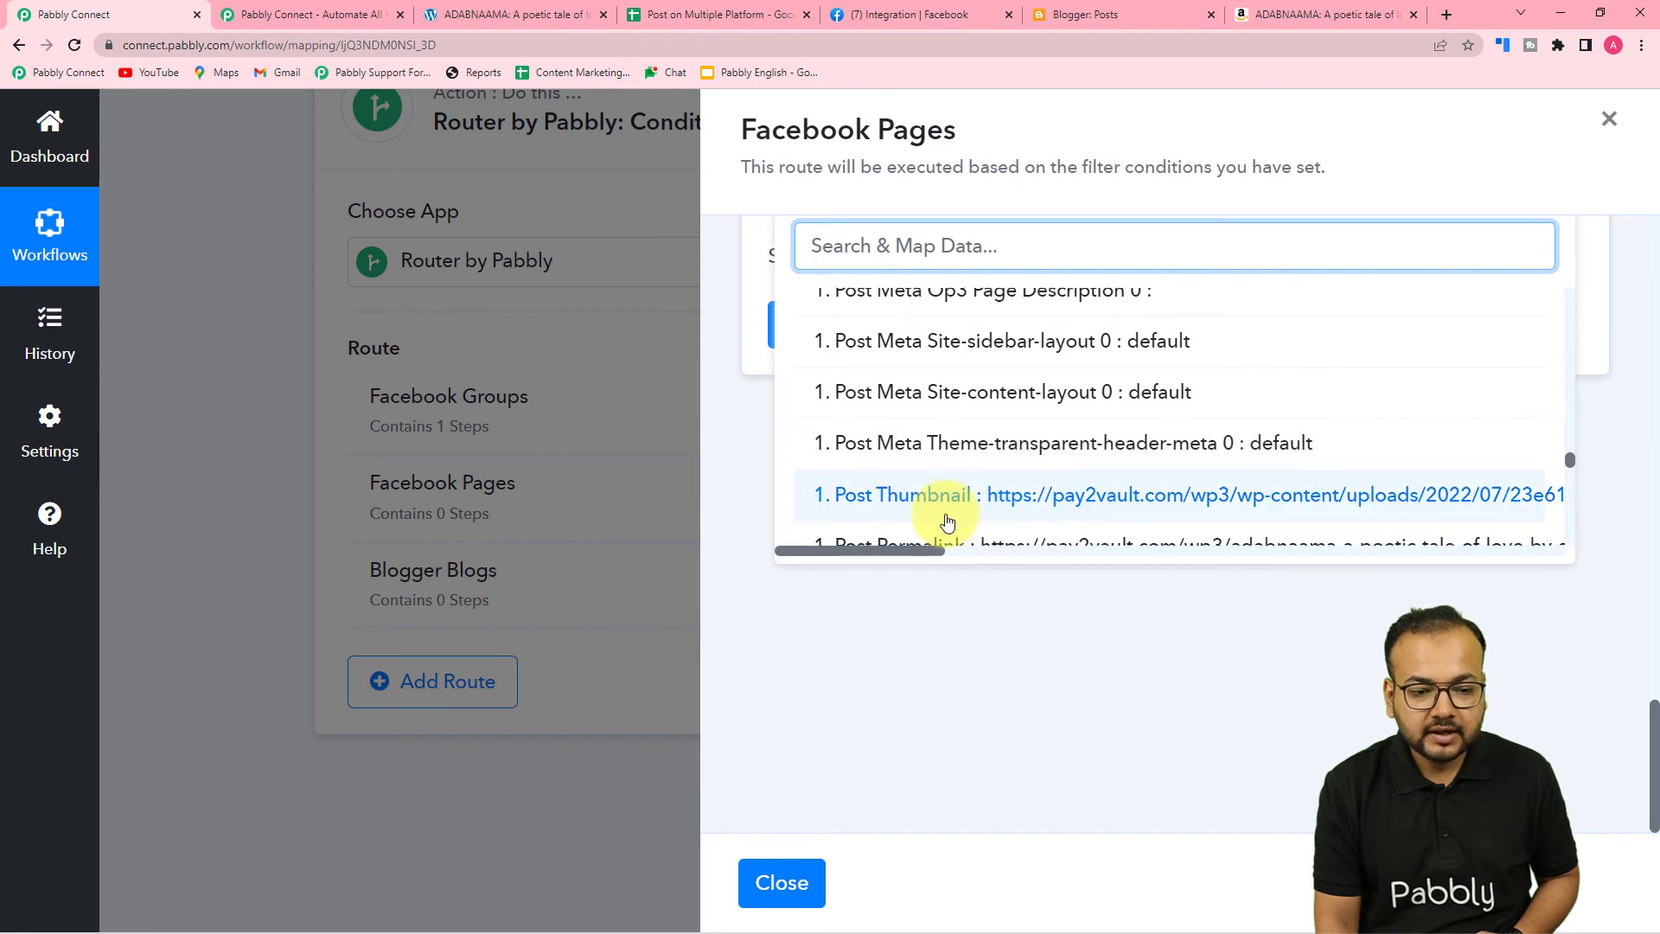
{"action": "scroll", "coordinate": [967, 418], "scroll_direction": "down", "scroll_amount": 2}
{"action": "left_click", "coordinate": [966, 377]}
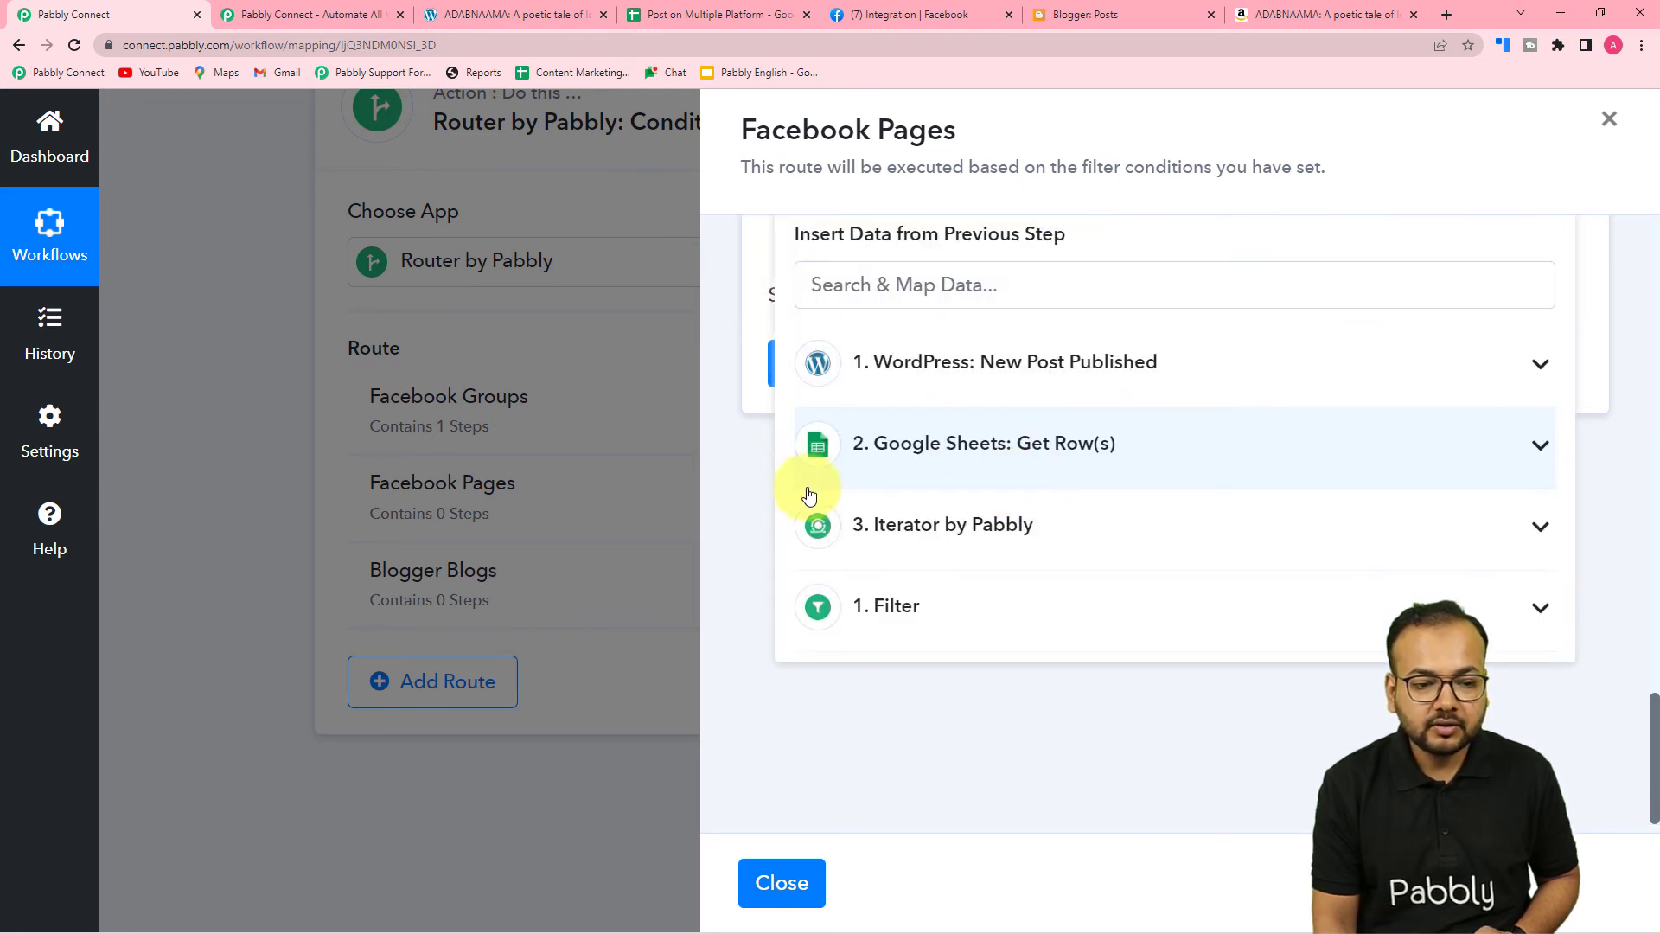
Save the Facebook Pages action without sending a test request, review its mapped fields and close the route
{"action": "left_click", "coordinate": [755, 475]}
{"action": "left_click", "coordinate": [1088, 386]}
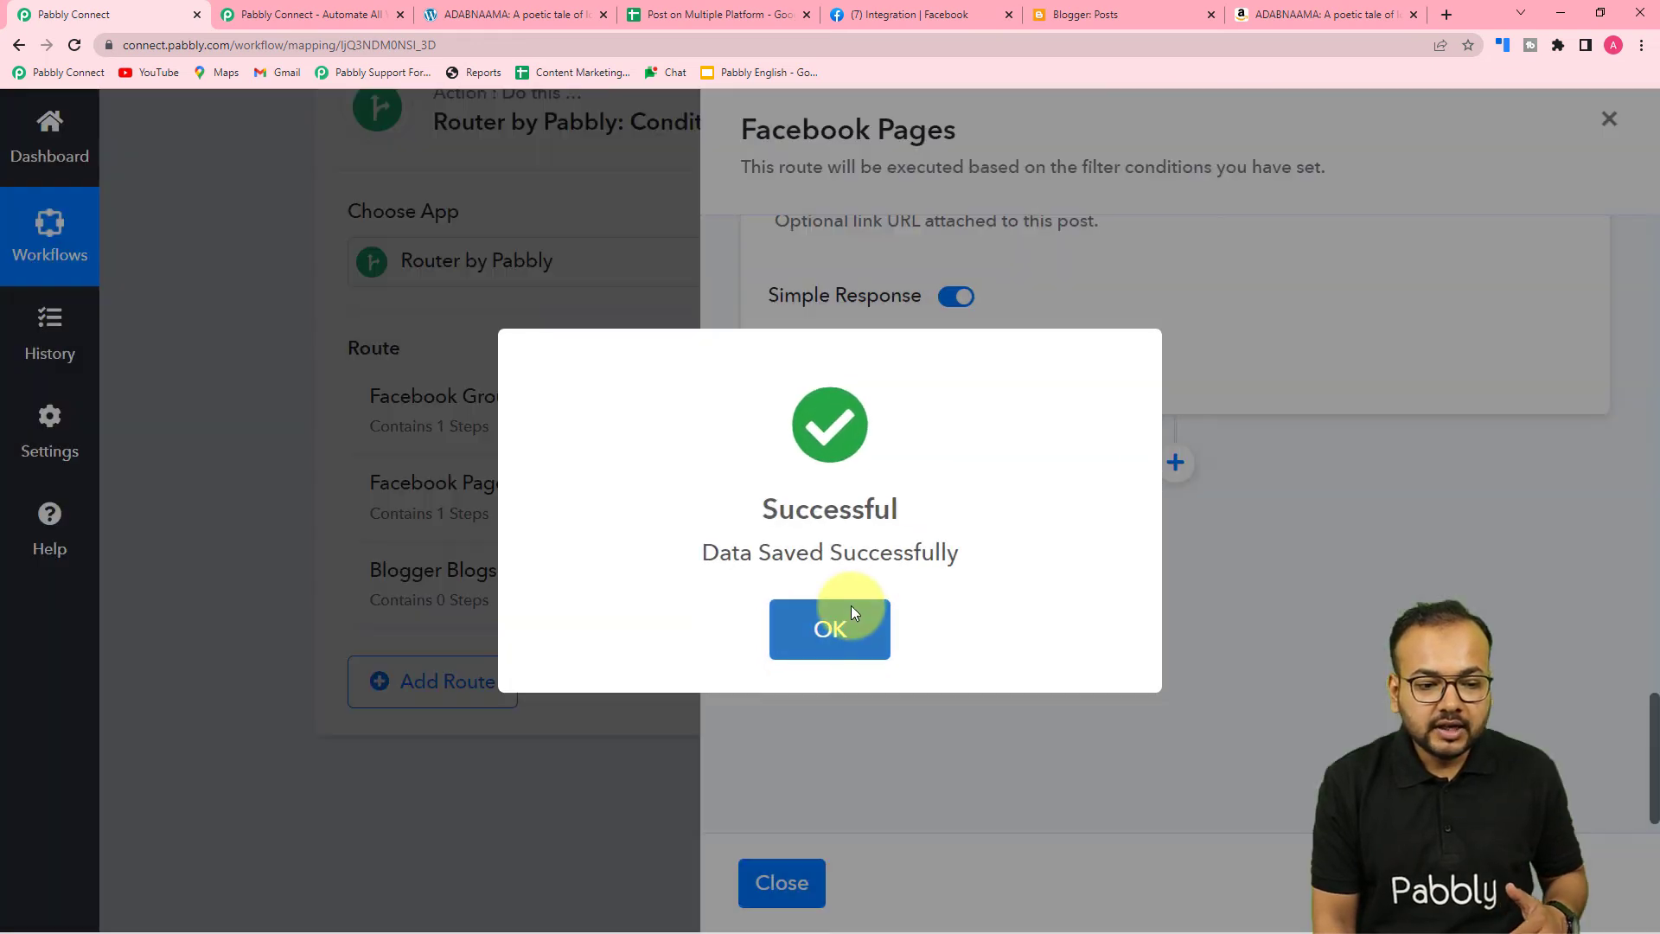
{"action": "left_click", "coordinate": [850, 612]}
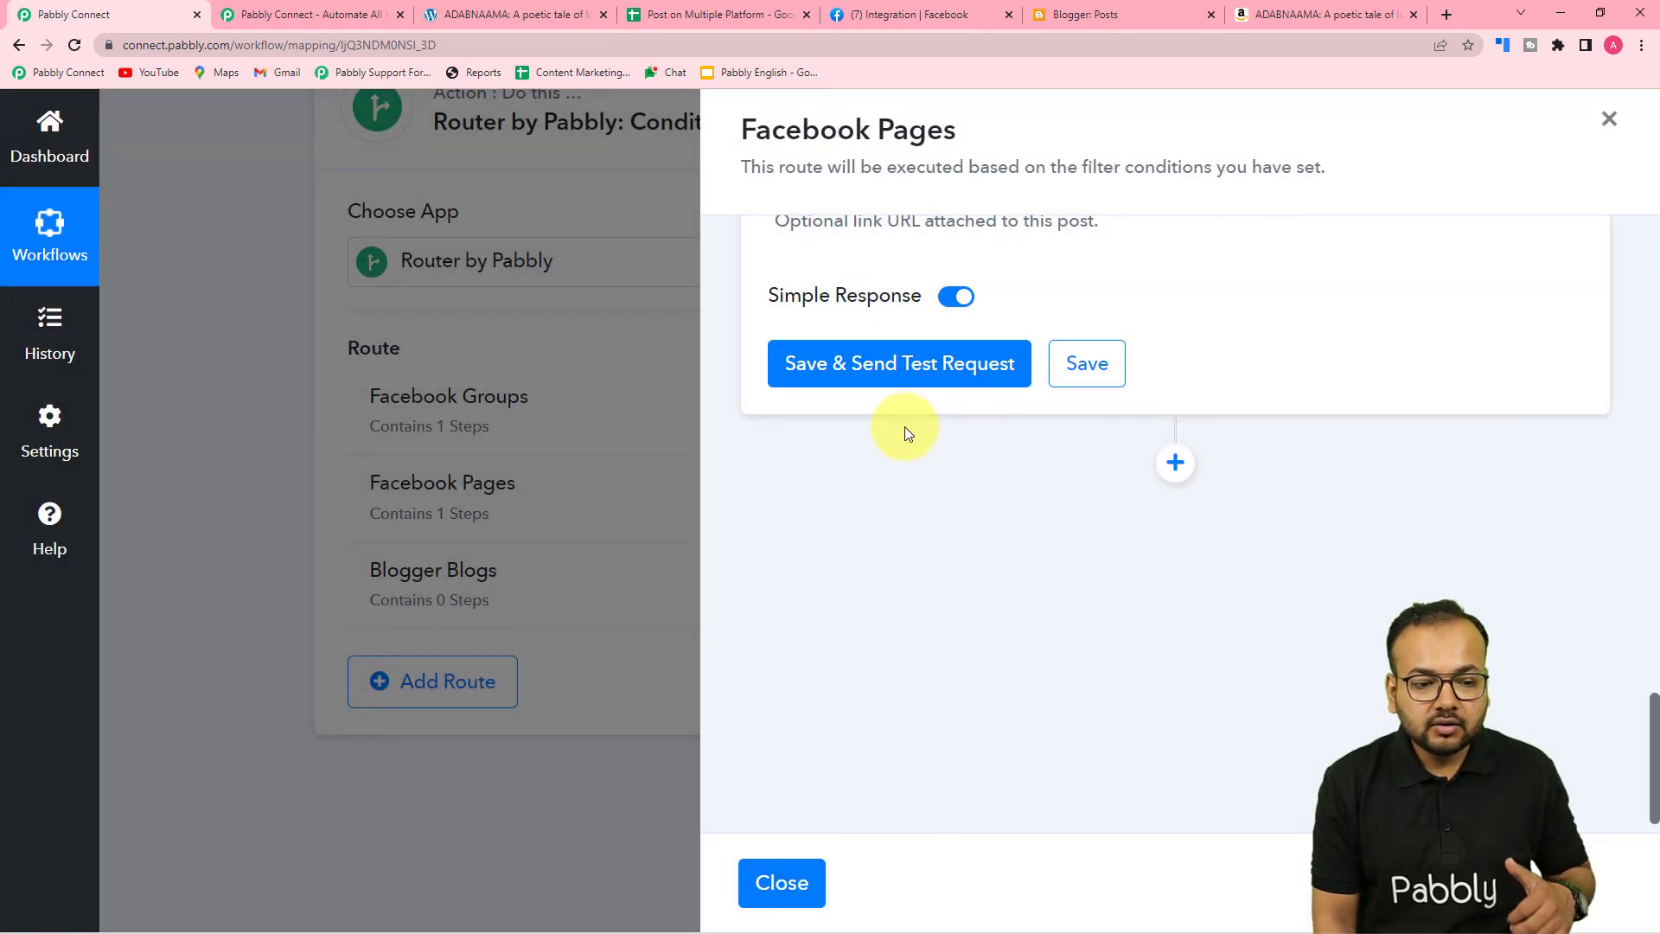
{"action": "scroll", "coordinate": [985, 527], "scroll_direction": "up", "scroll_amount": 8}
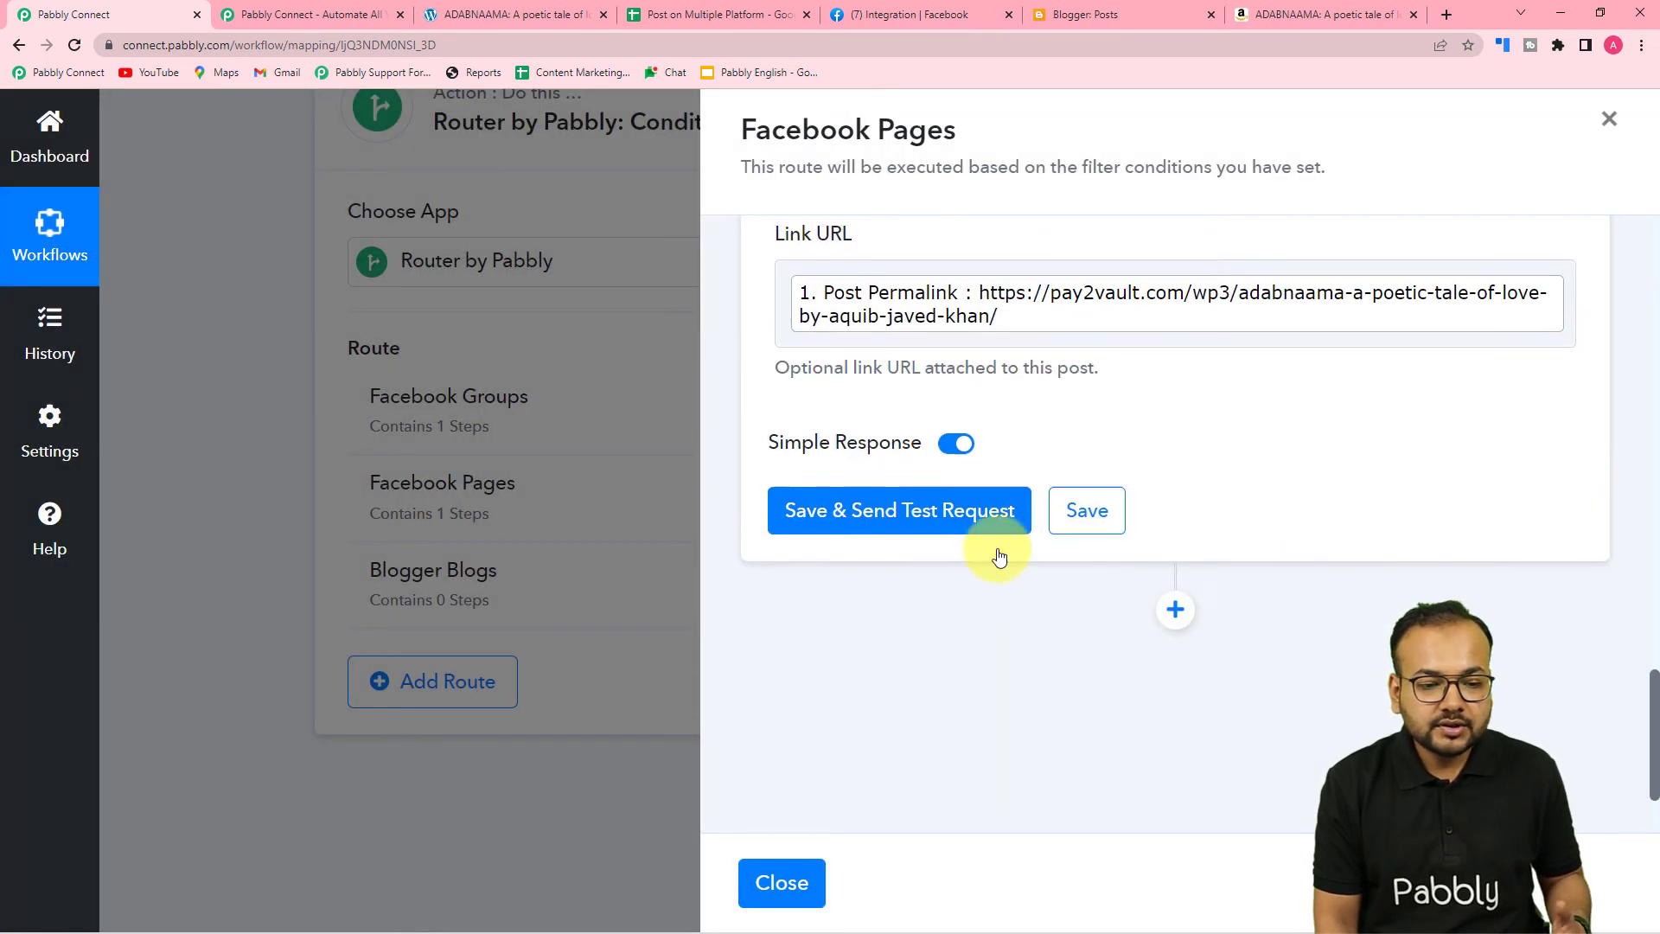
{"action": "scroll", "coordinate": [1053, 486], "scroll_direction": "up", "scroll_amount": 2}
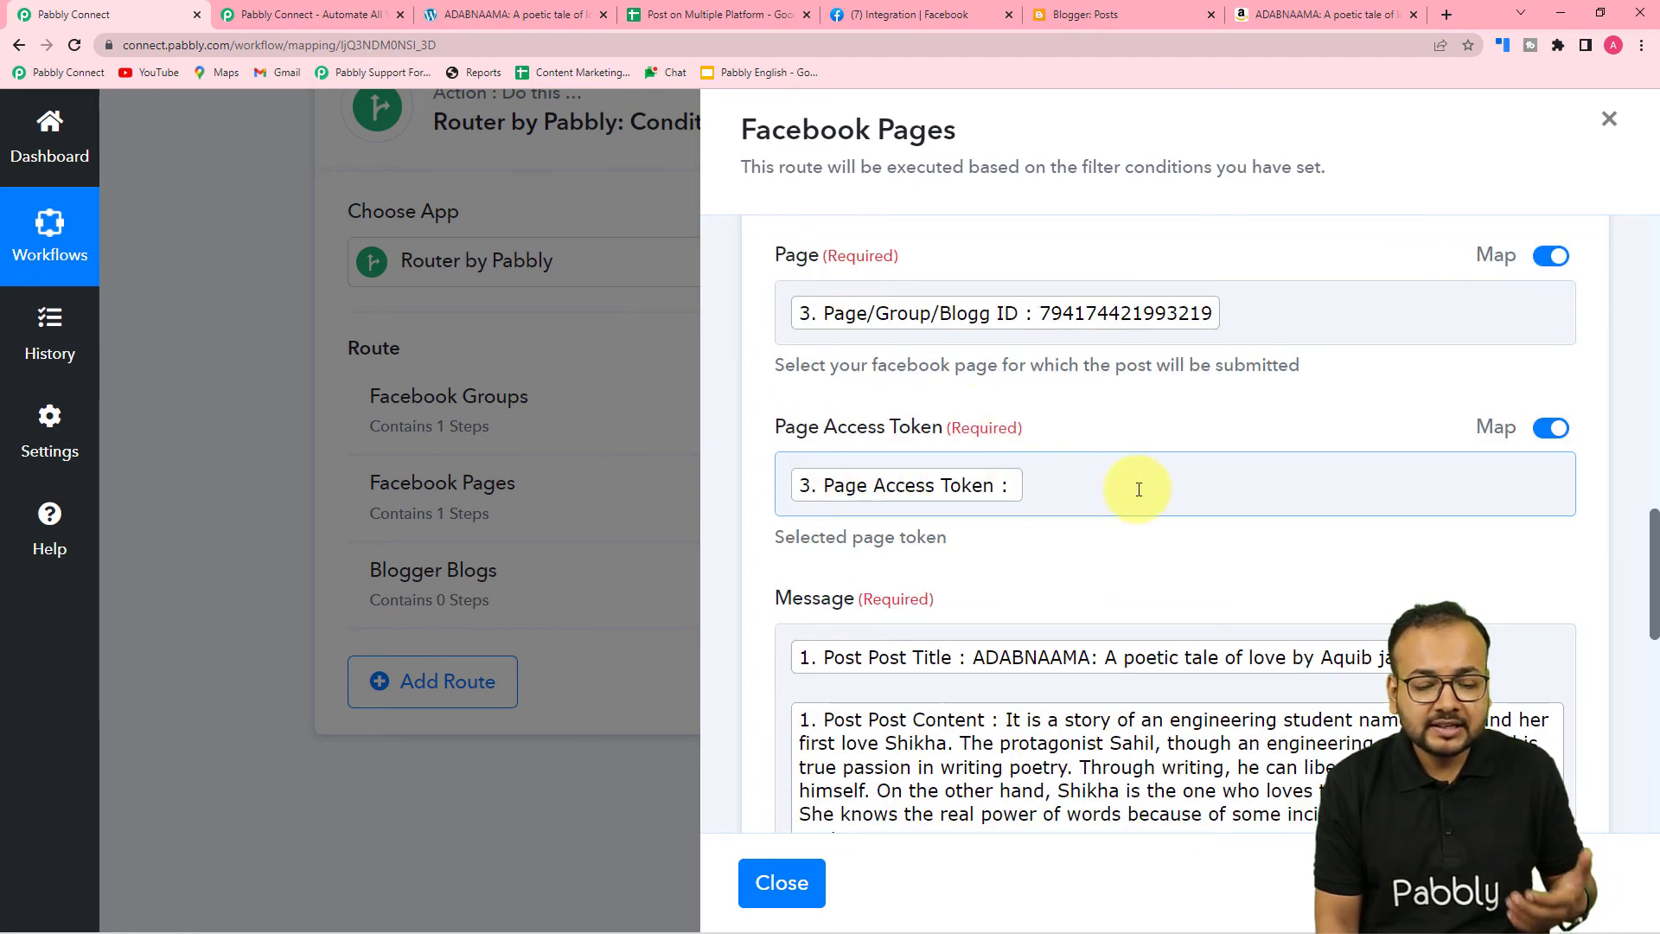
{"action": "scroll", "coordinate": [1108, 536], "scroll_direction": "down", "scroll_amount": 9}
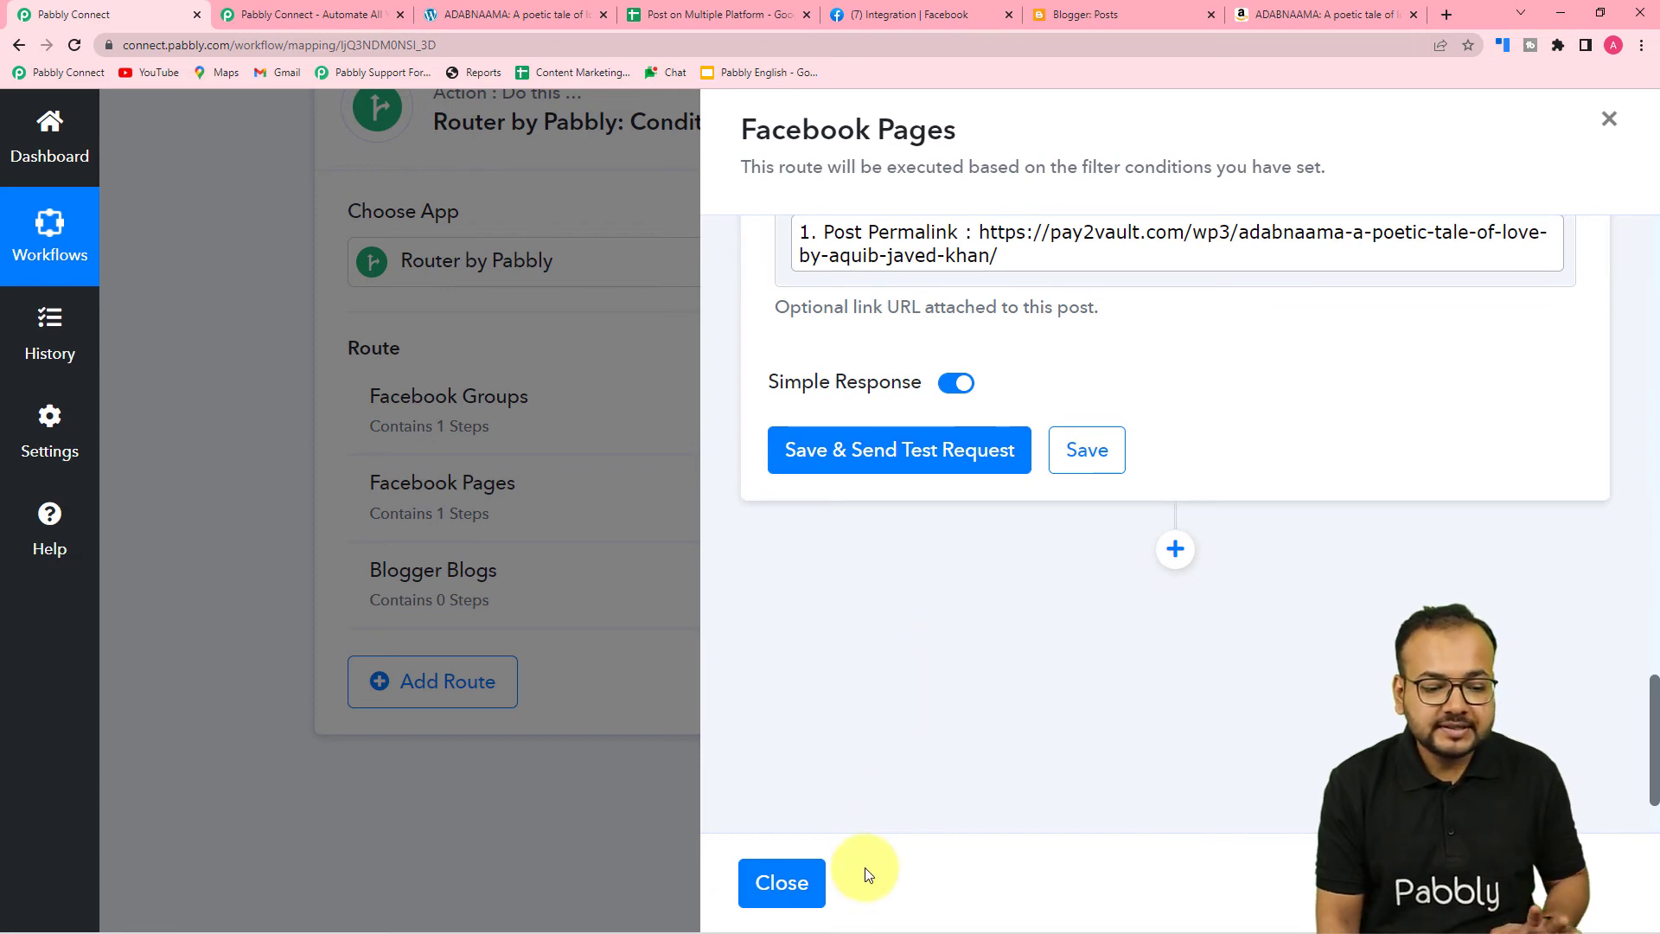
{"action": "left_click", "coordinate": [783, 881]}
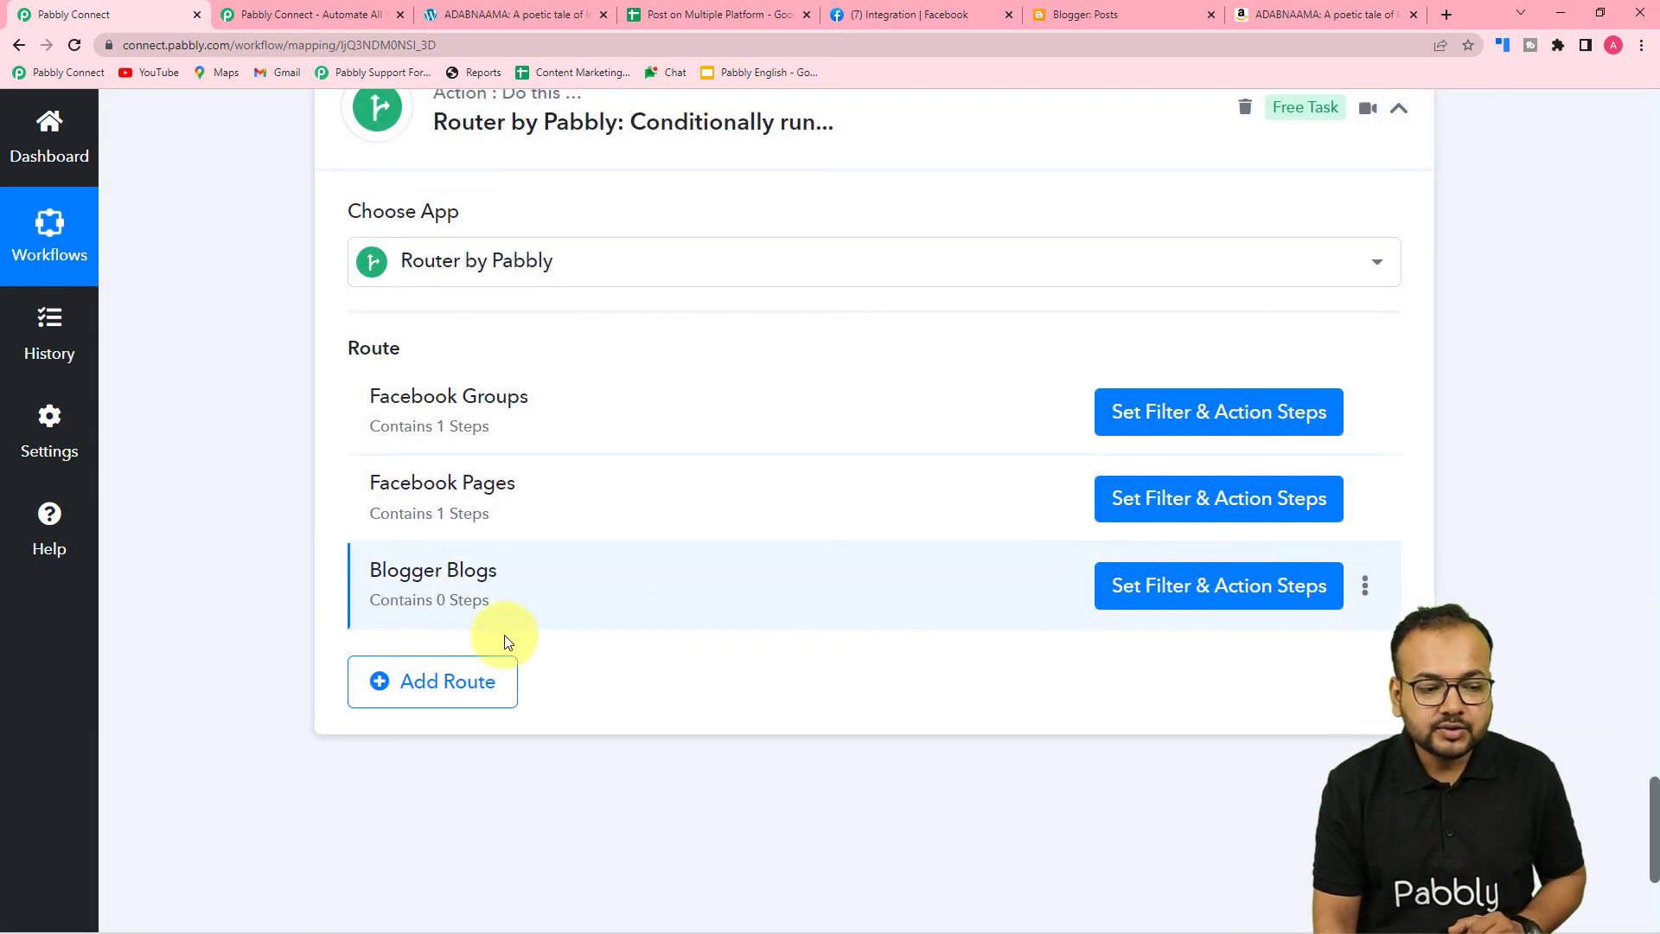
Open the Blogger Blogs route's filter and action steps and set the filter label to 3. Social Media from Iterator by Pabbly
{"action": "left_click", "coordinate": [1137, 603]}
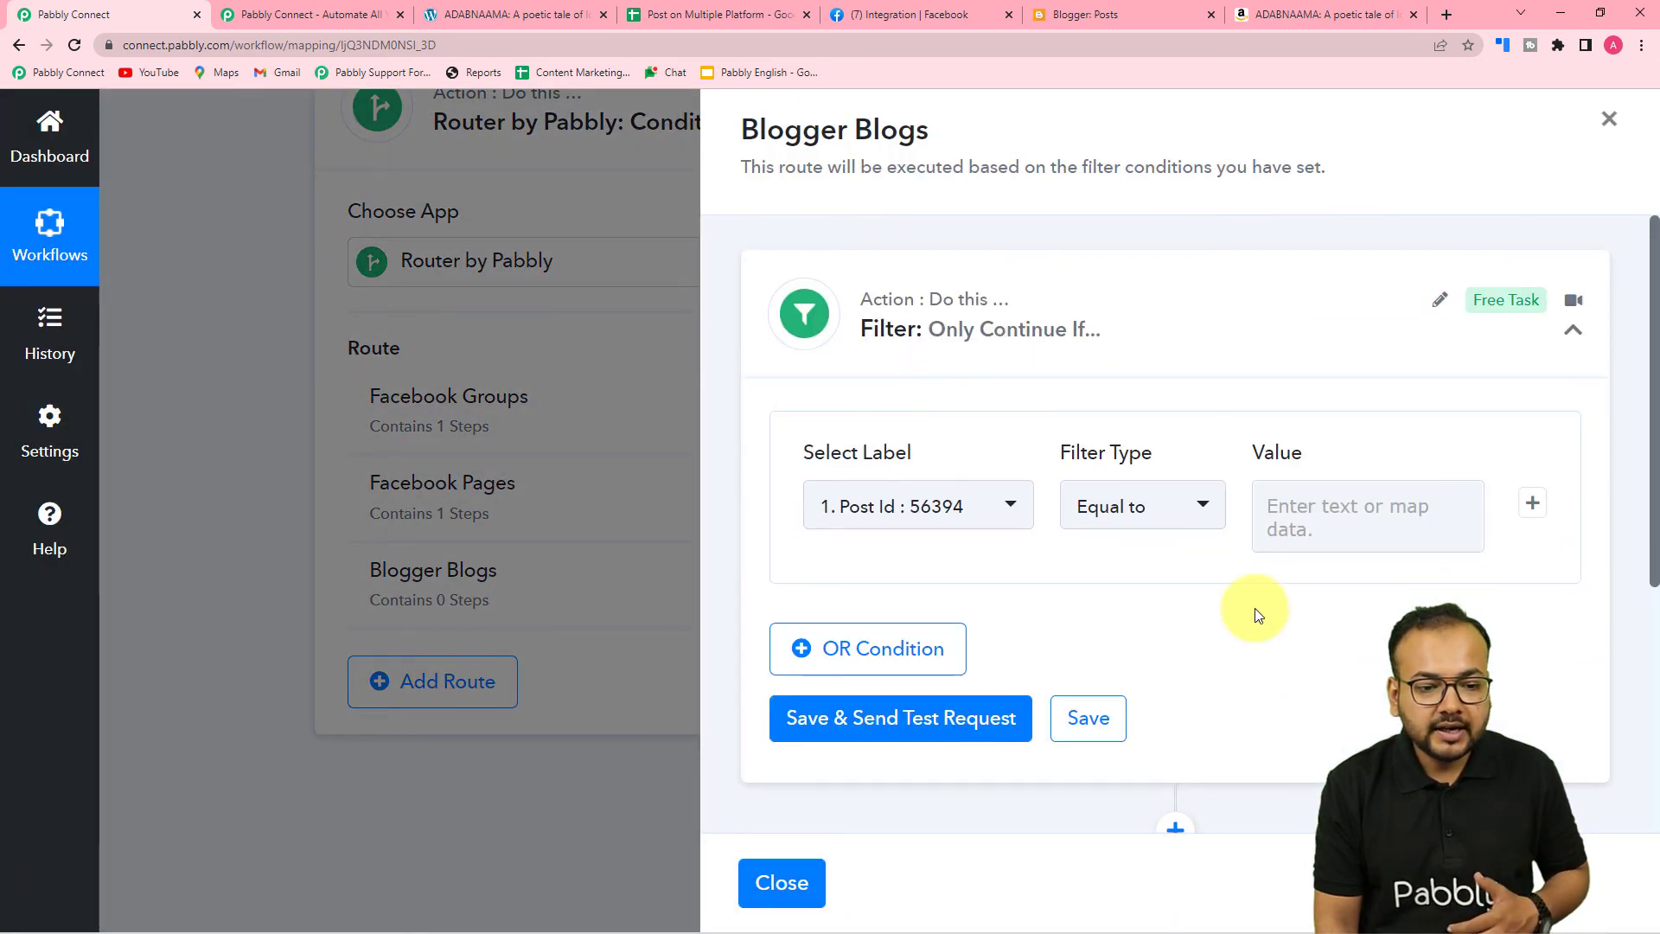
{"action": "left_click", "coordinate": [973, 525]}
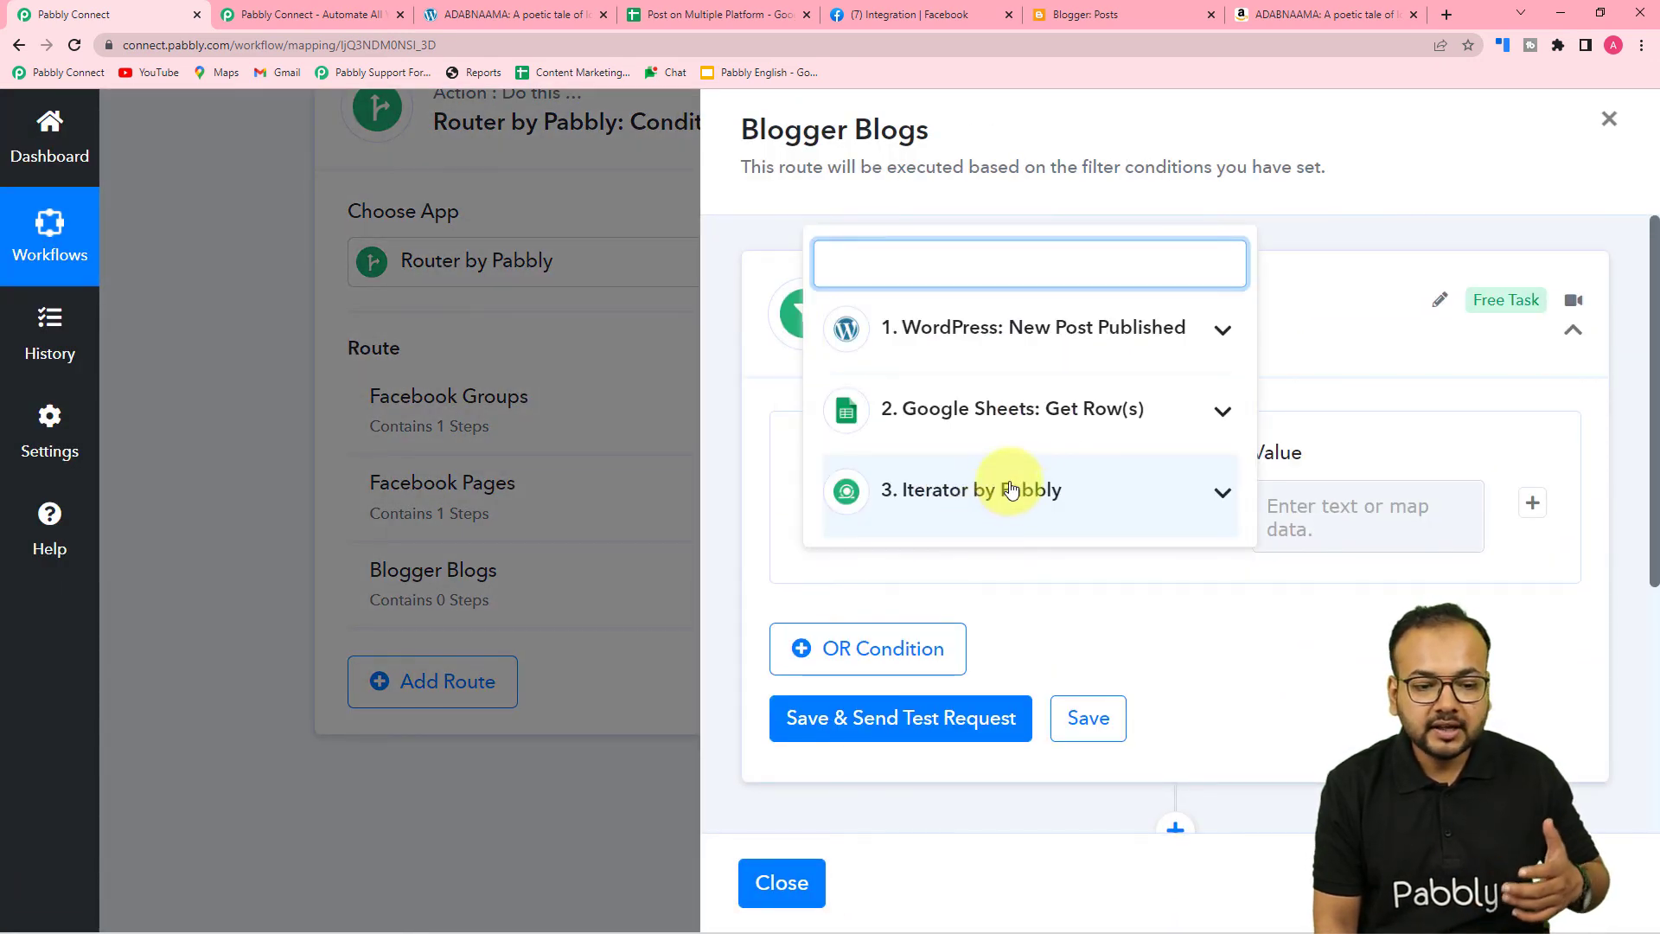
{"action": "left_click", "coordinate": [1013, 517]}
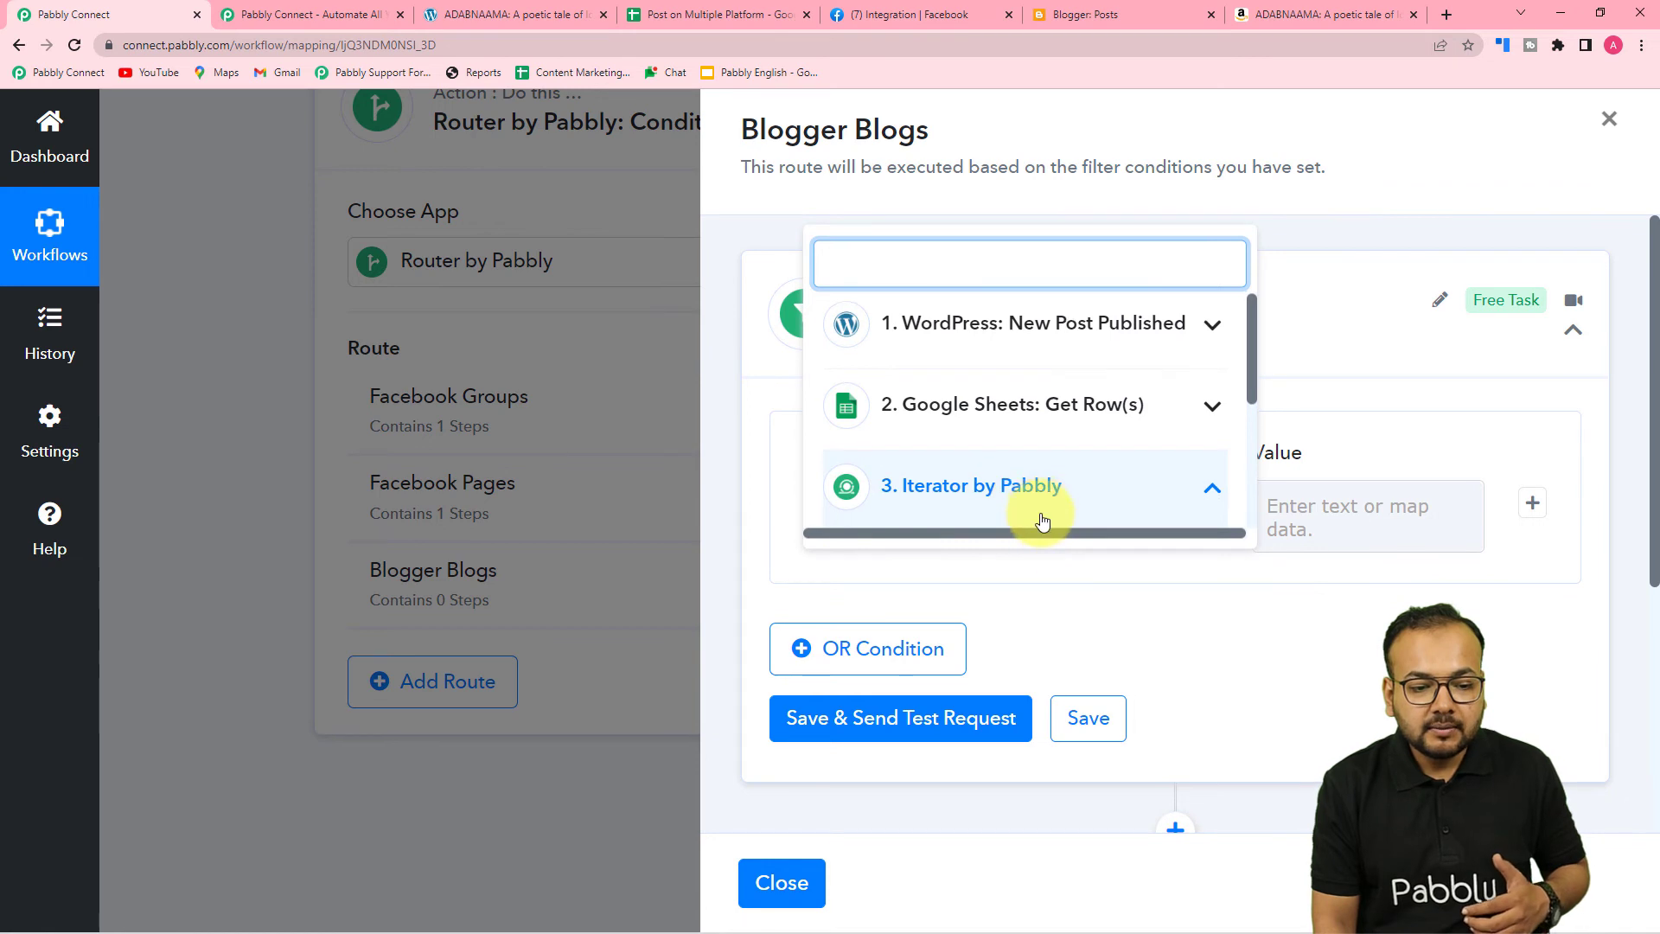
{"action": "scroll", "coordinate": [1043, 518], "scroll_direction": "down", "scroll_amount": 2}
{"action": "left_click", "coordinate": [993, 385]}
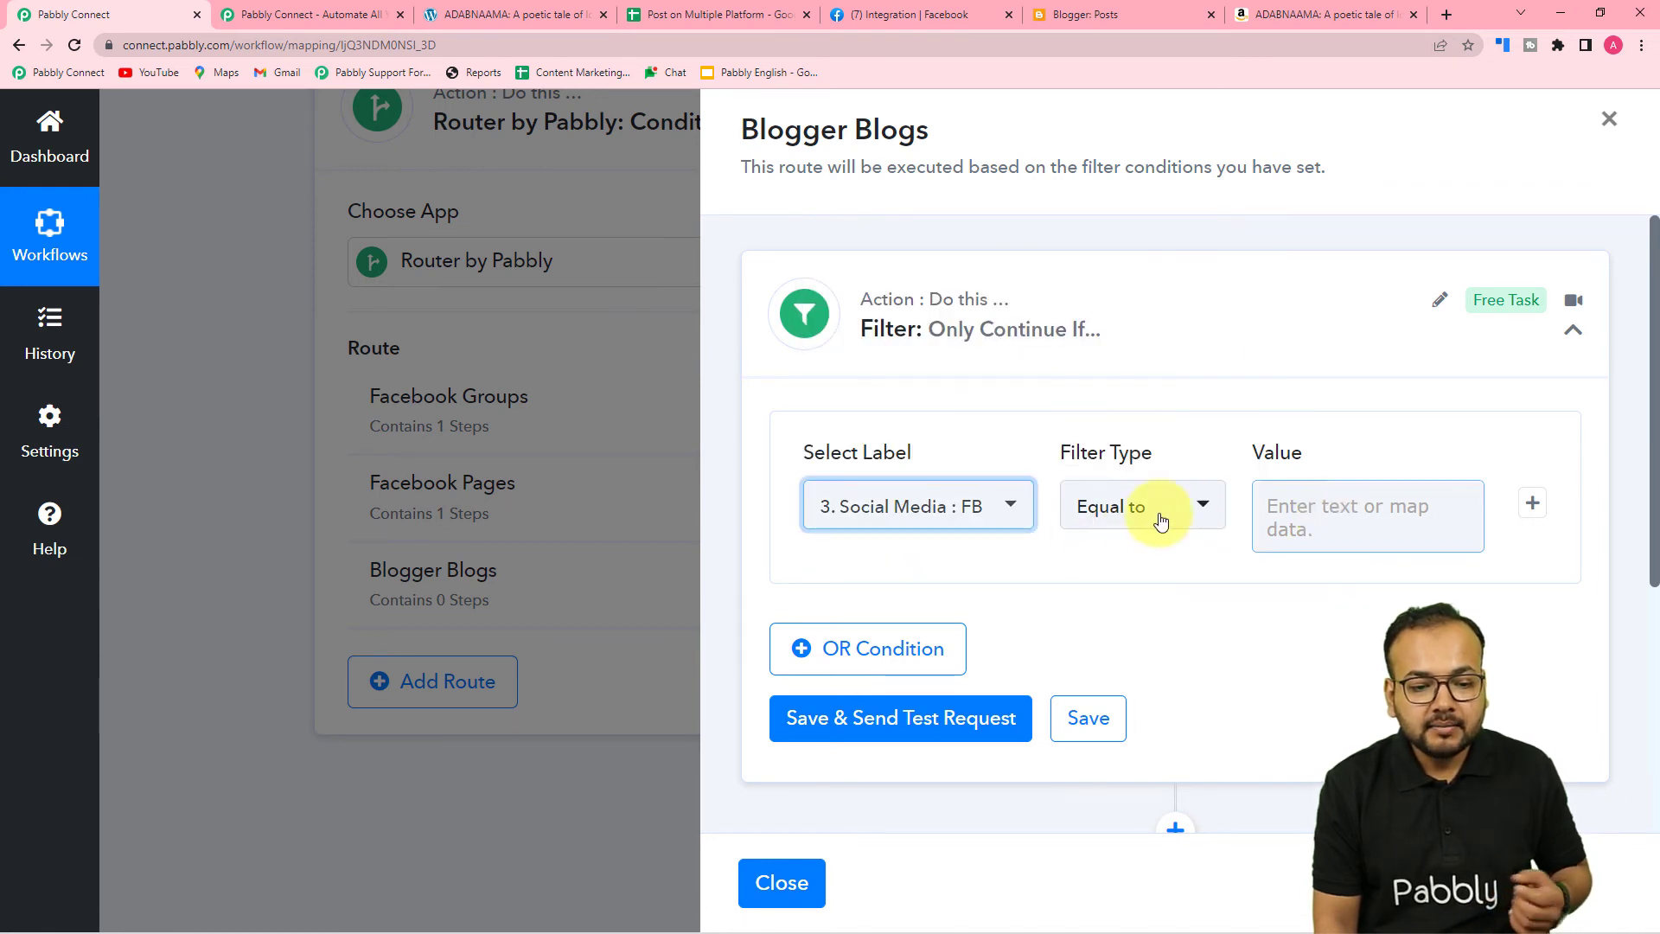
Set the filter value to Blogger, matching the Social Media column in the Google sheet, and save the filter without testing it
{"action": "left_click", "coordinate": [681, 17]}
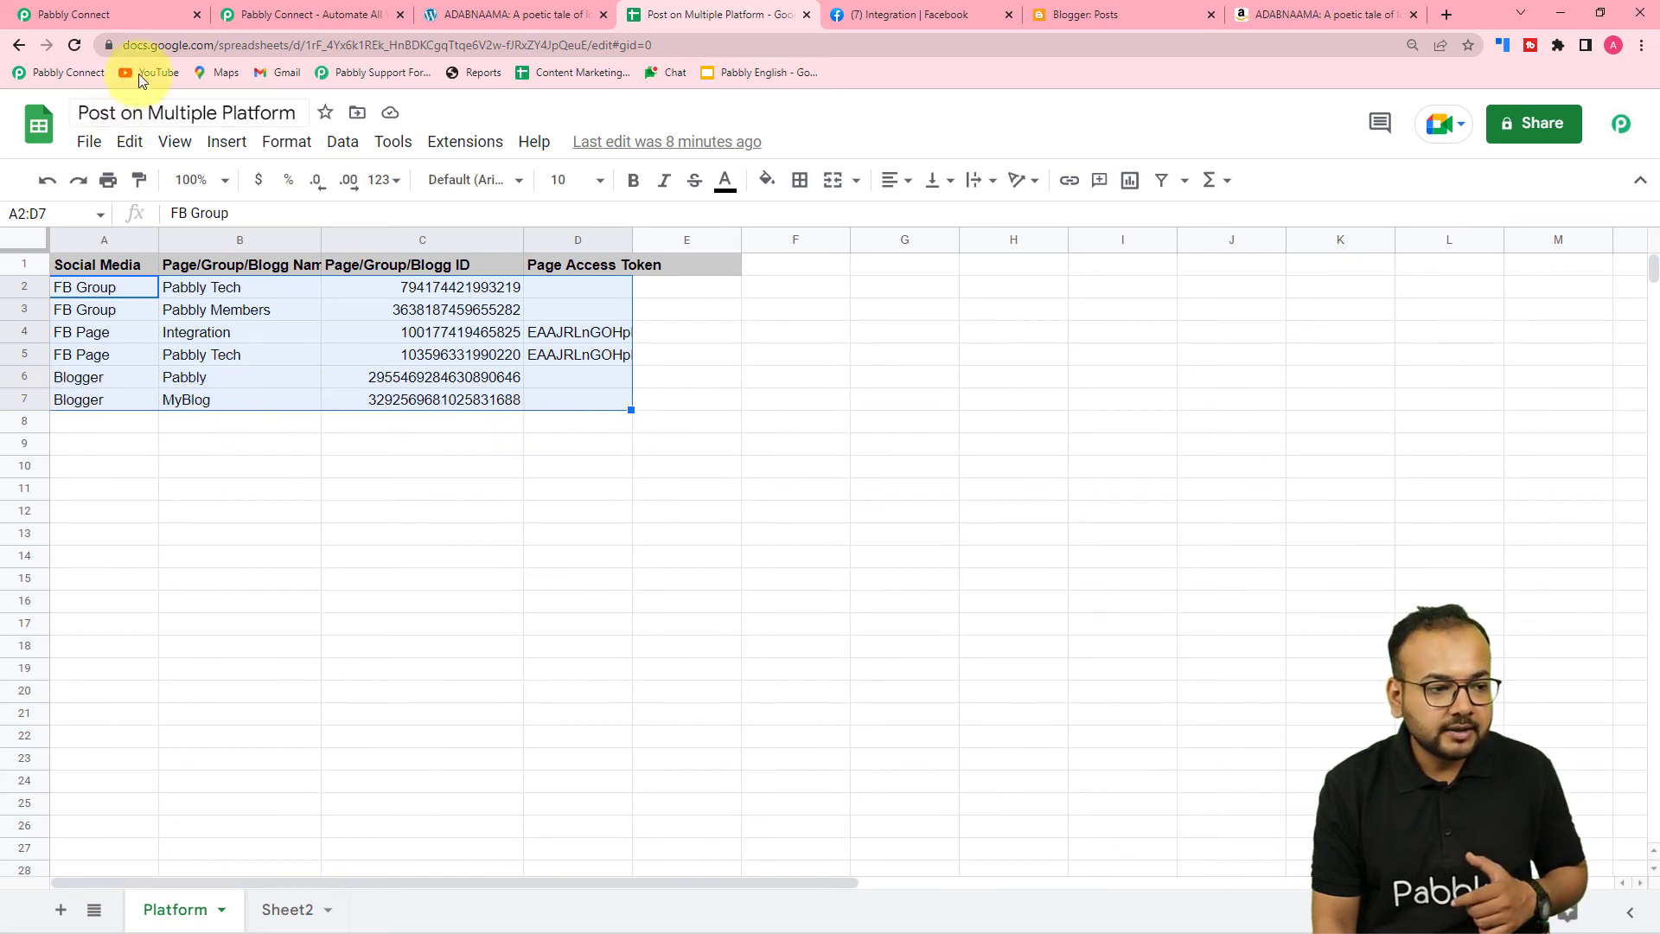
{"action": "left_click", "coordinate": [141, 14]}
{"action": "left_click", "coordinate": [1306, 512]}
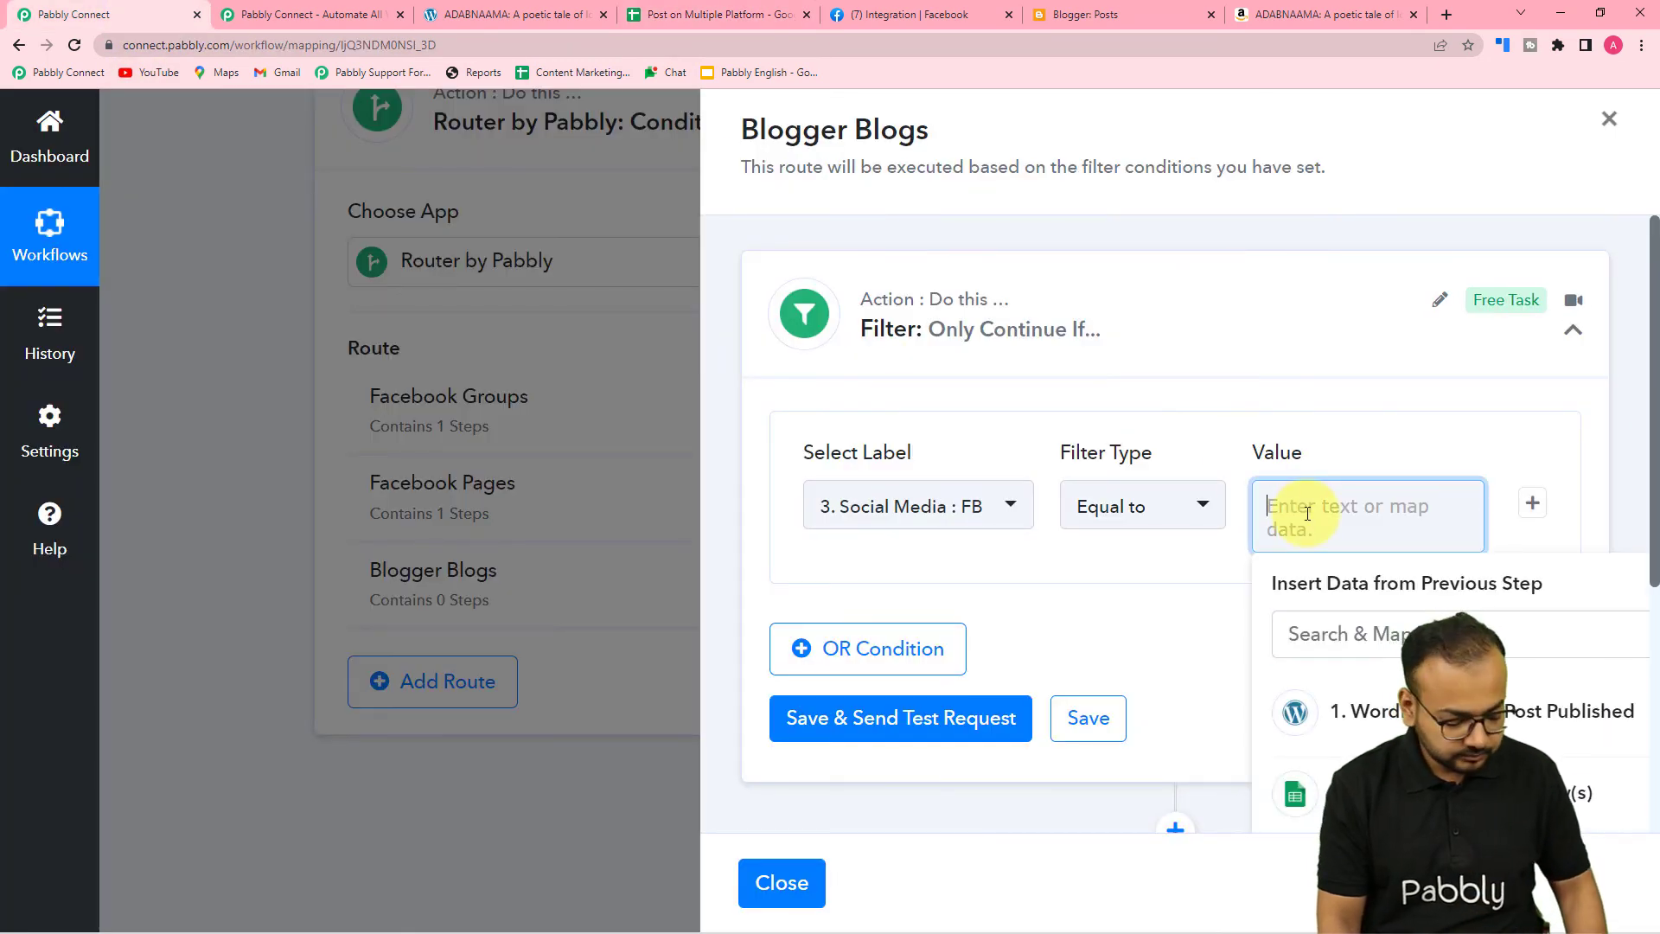
{"action": "type", "text": "Blogger"}
{"action": "left_click", "coordinate": [1081, 697]}
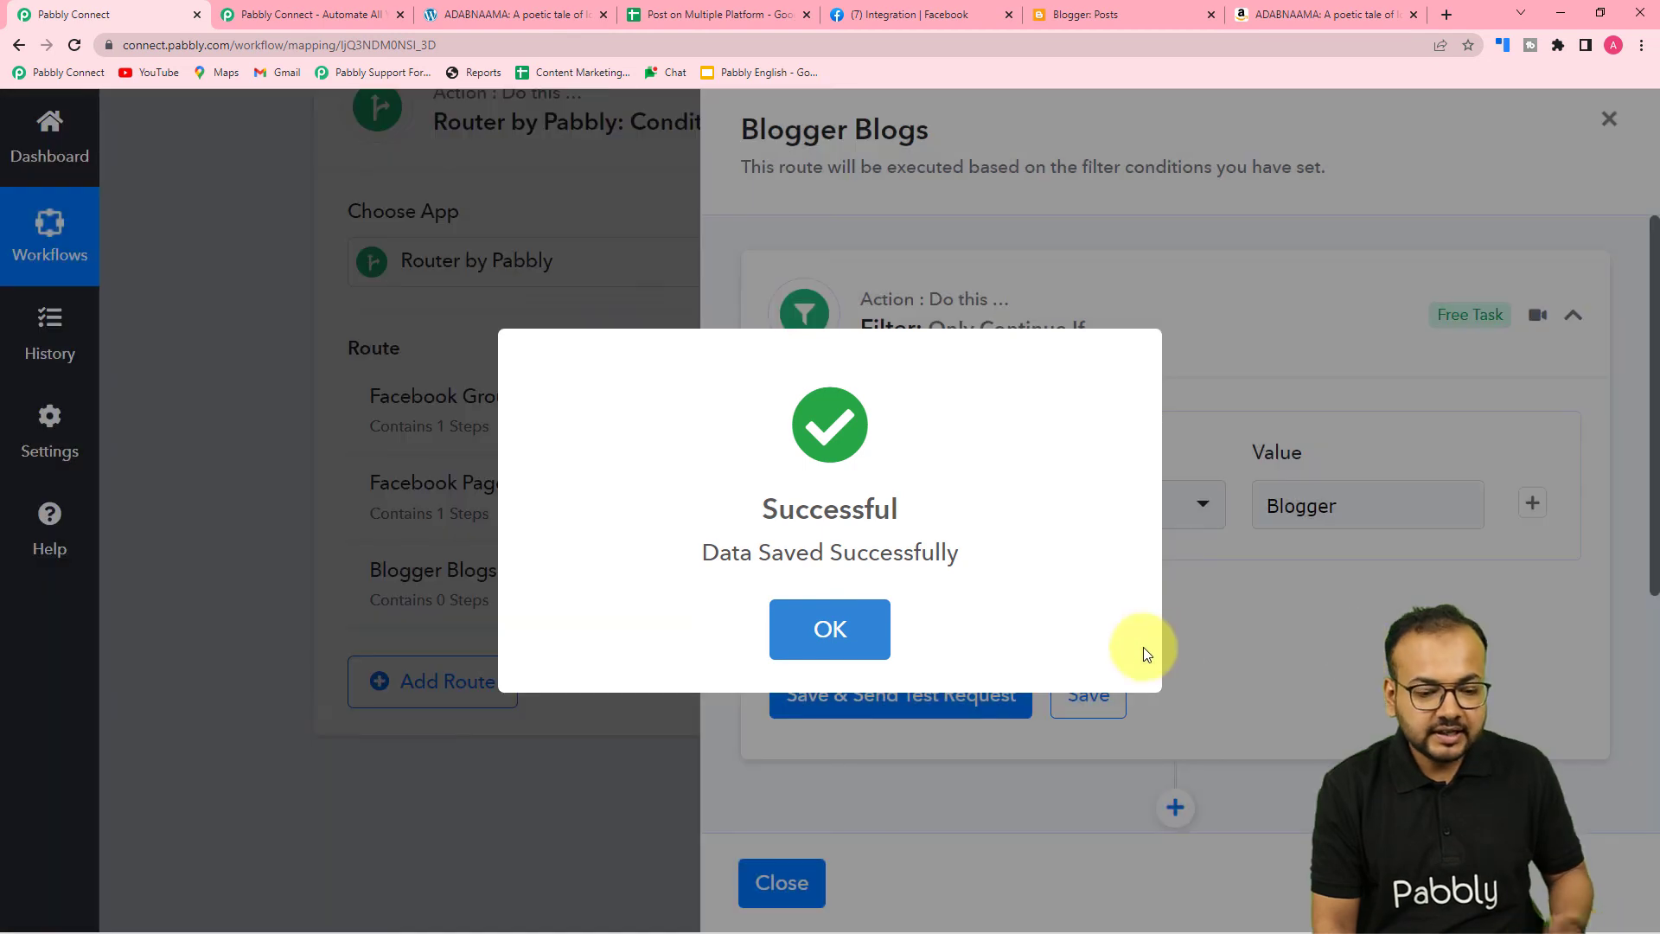
{"action": "left_click", "coordinate": [1169, 646]}
Add a Google Blogger action after the filter in the Blogger Blogs route with the Create a Post event
{"action": "scroll", "coordinate": [962, 661], "scroll_direction": "down", "scroll_amount": 2}
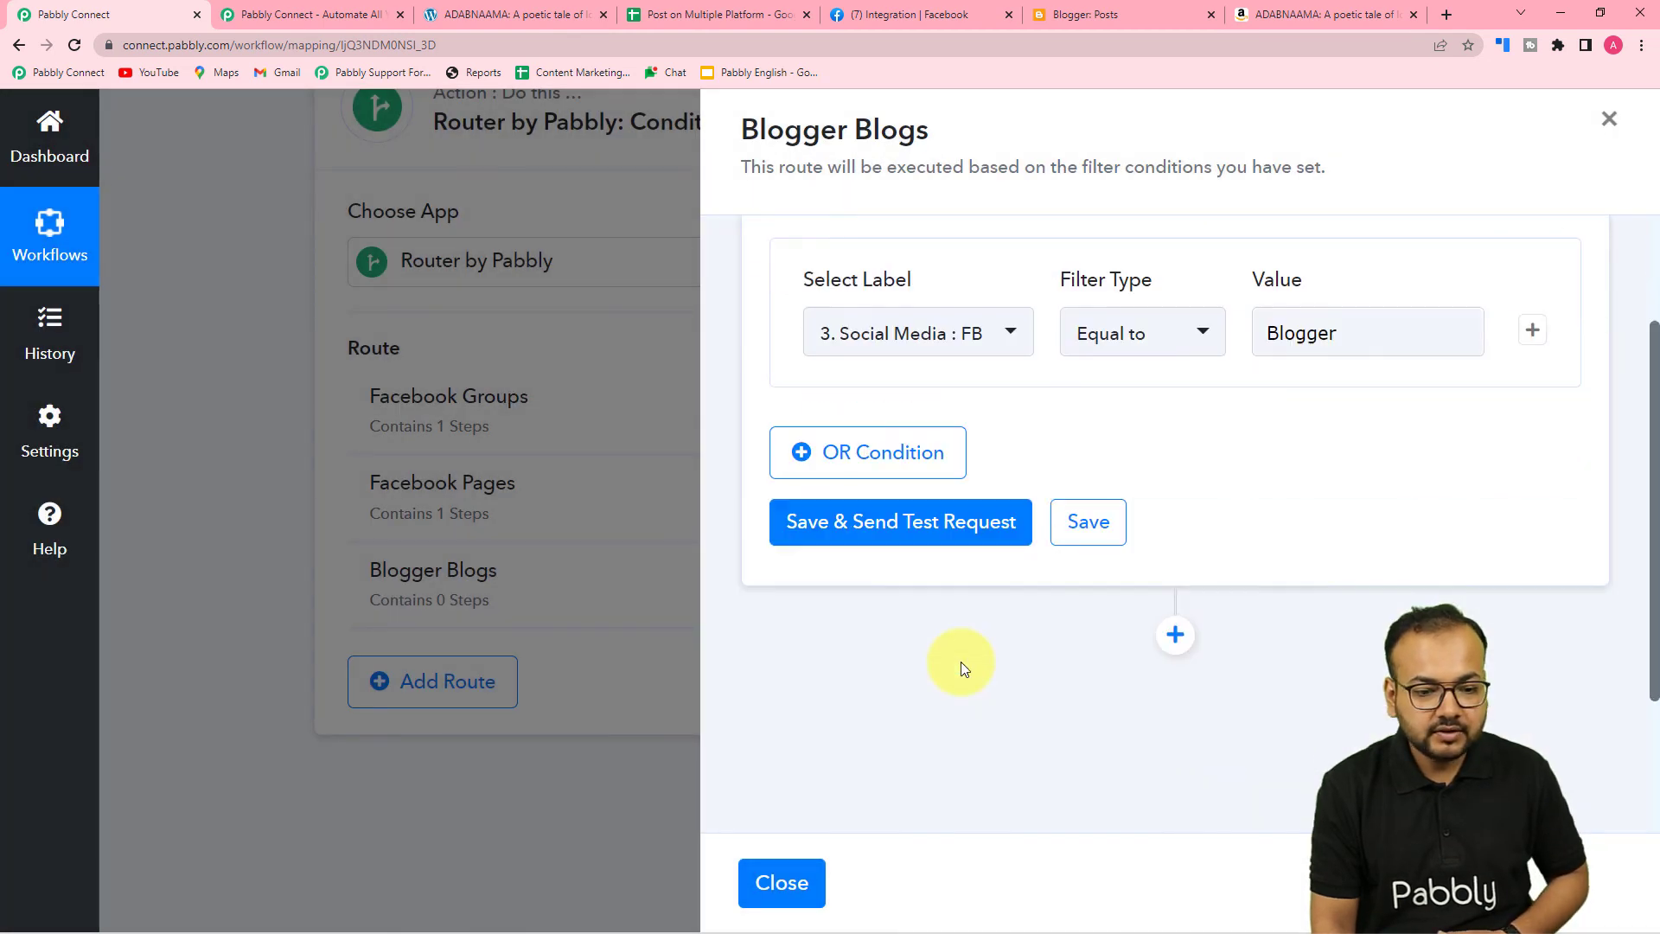
{"action": "left_click", "coordinate": [1176, 636]}
{"action": "scroll", "coordinate": [1331, 641], "scroll_direction": "down", "scroll_amount": 3}
{"action": "scroll", "coordinate": [1331, 641], "scroll_direction": "up", "scroll_amount": 3}
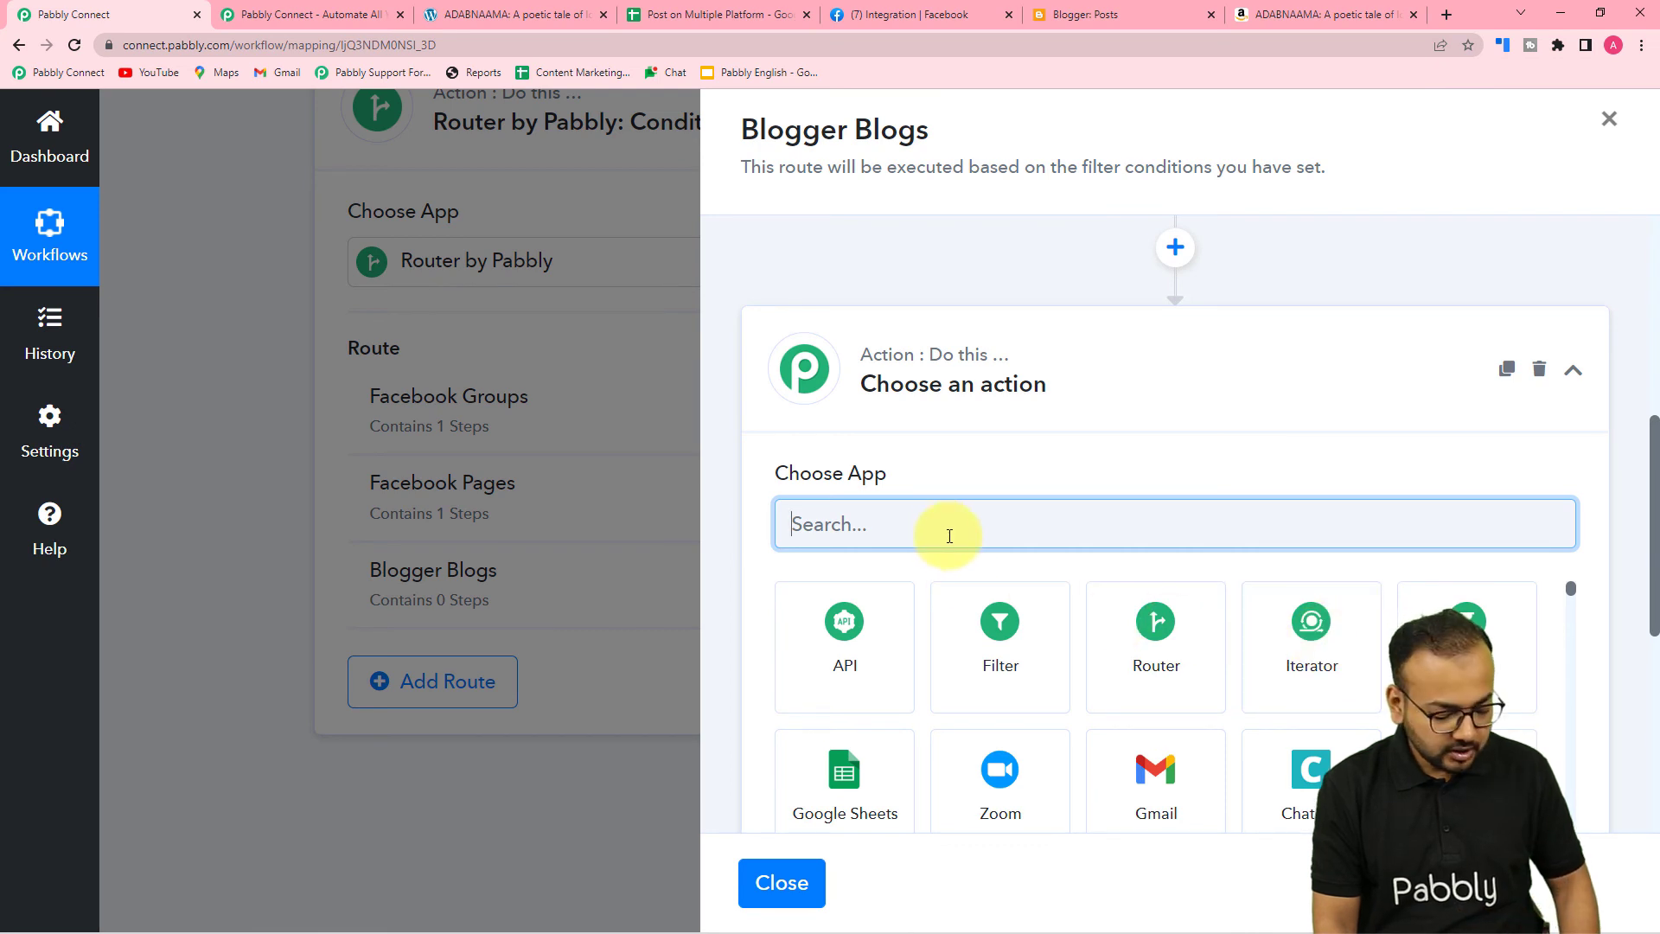
{"action": "type", "text": "blo"}
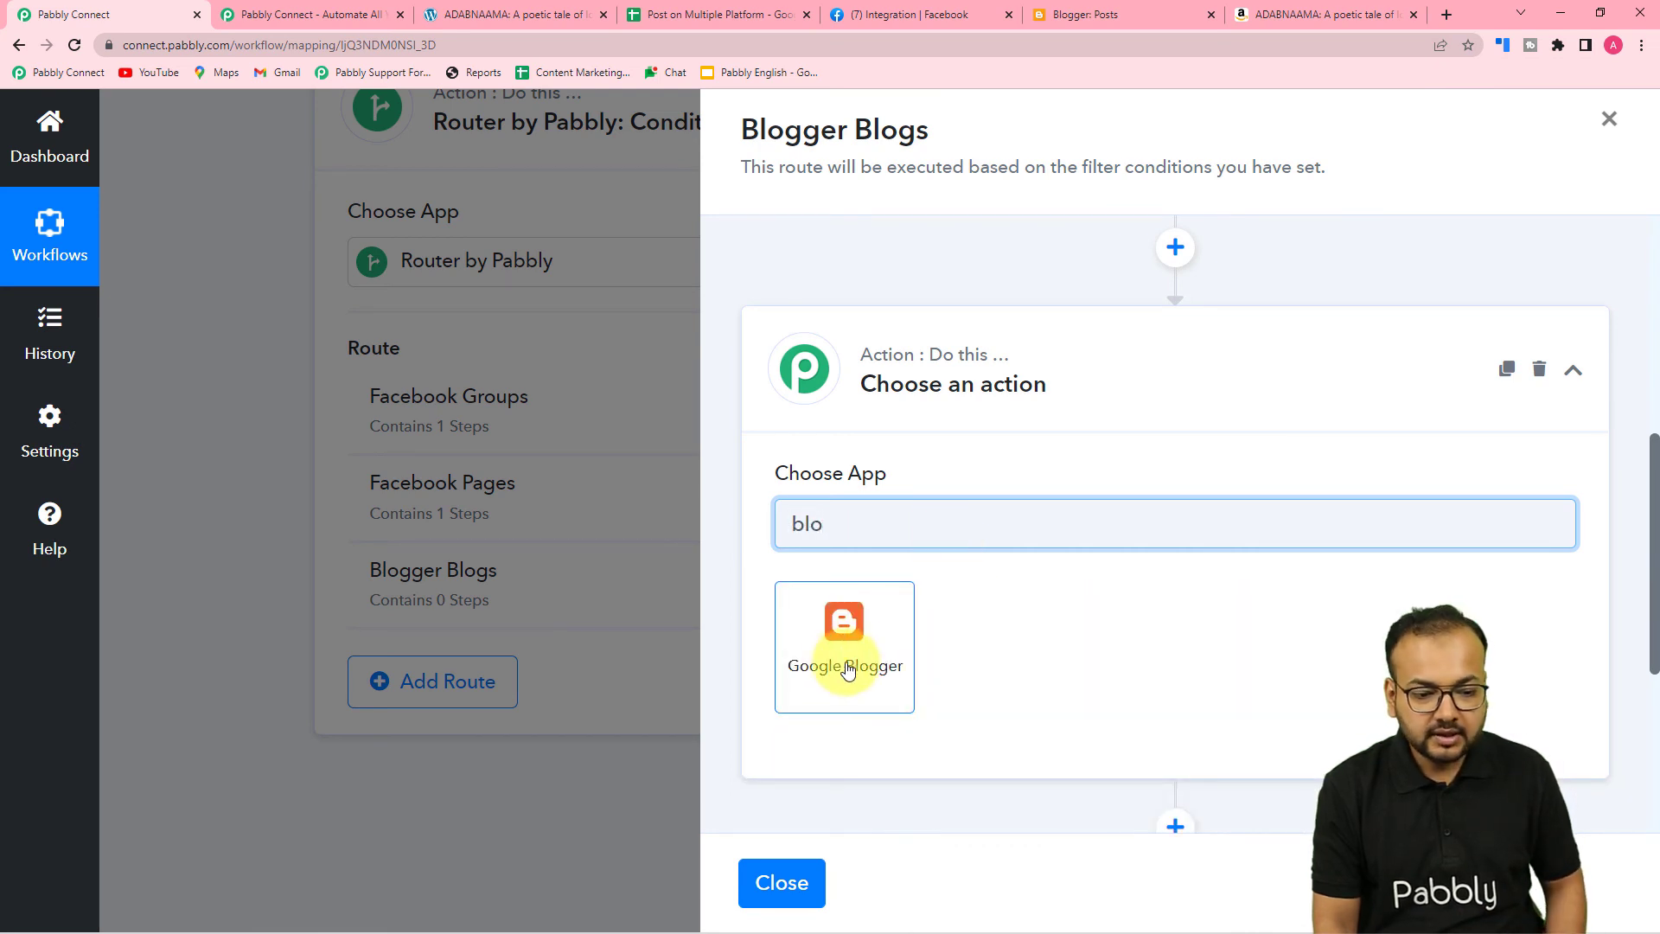
{"action": "left_click", "coordinate": [841, 663]}
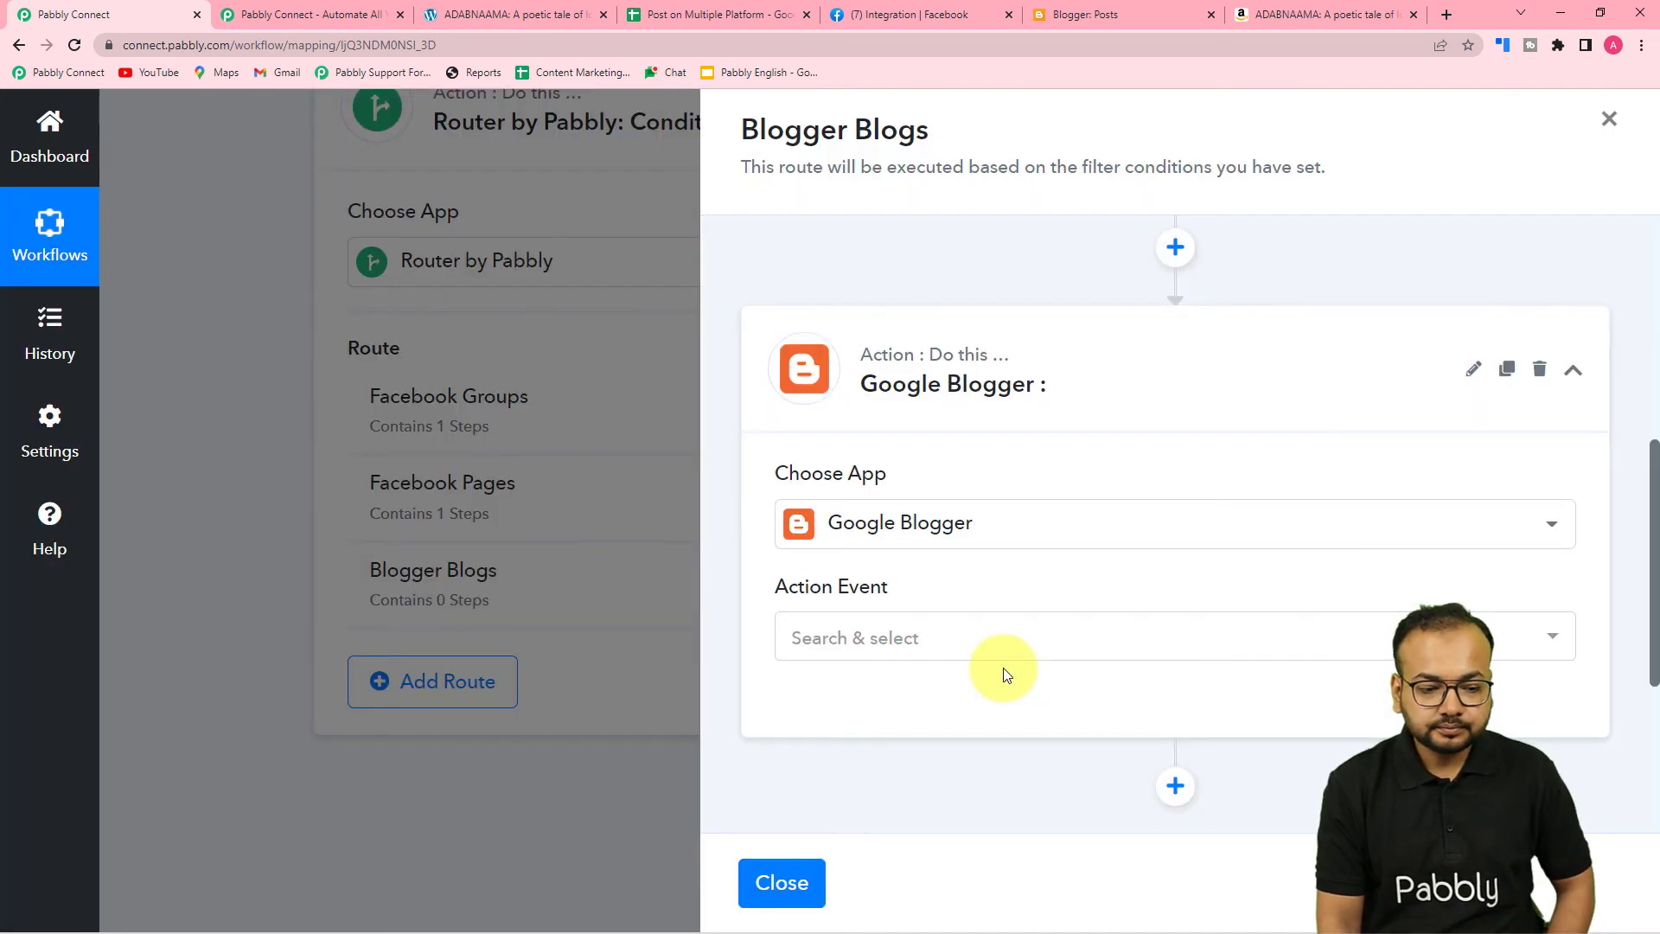
{"action": "left_click", "coordinate": [900, 548]}
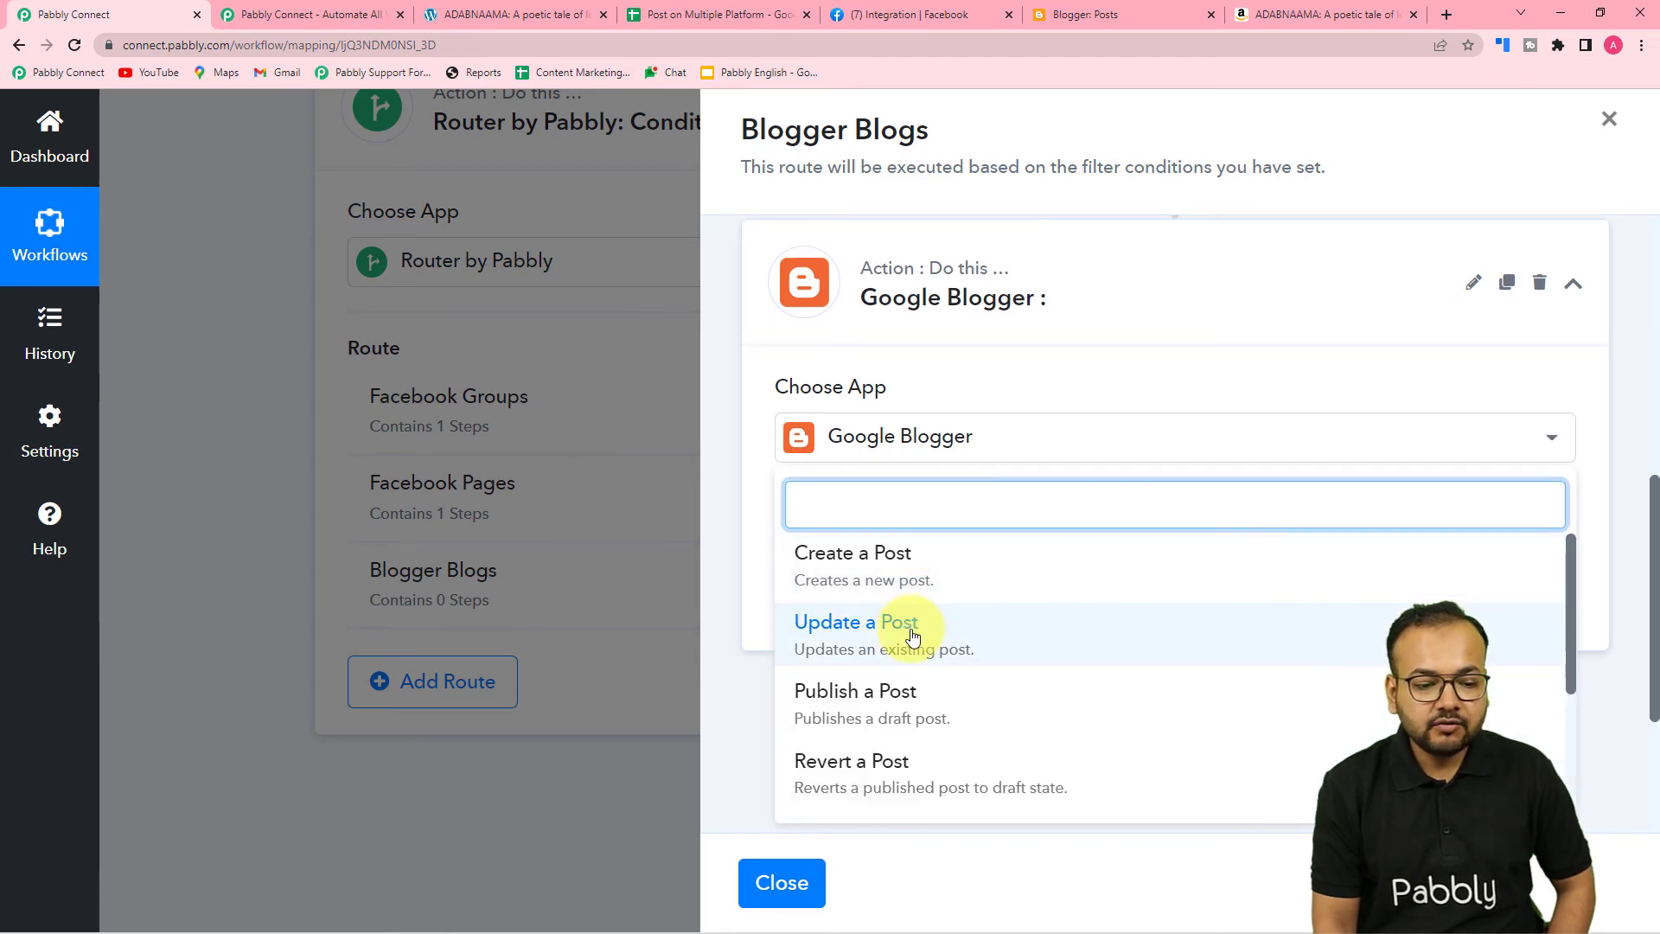
{"action": "left_click", "coordinate": [914, 565]}
Connect Google Blogger through a new connection, choosing the Google account and granting Pabbly Connect access
{"action": "left_click", "coordinate": [834, 624]}
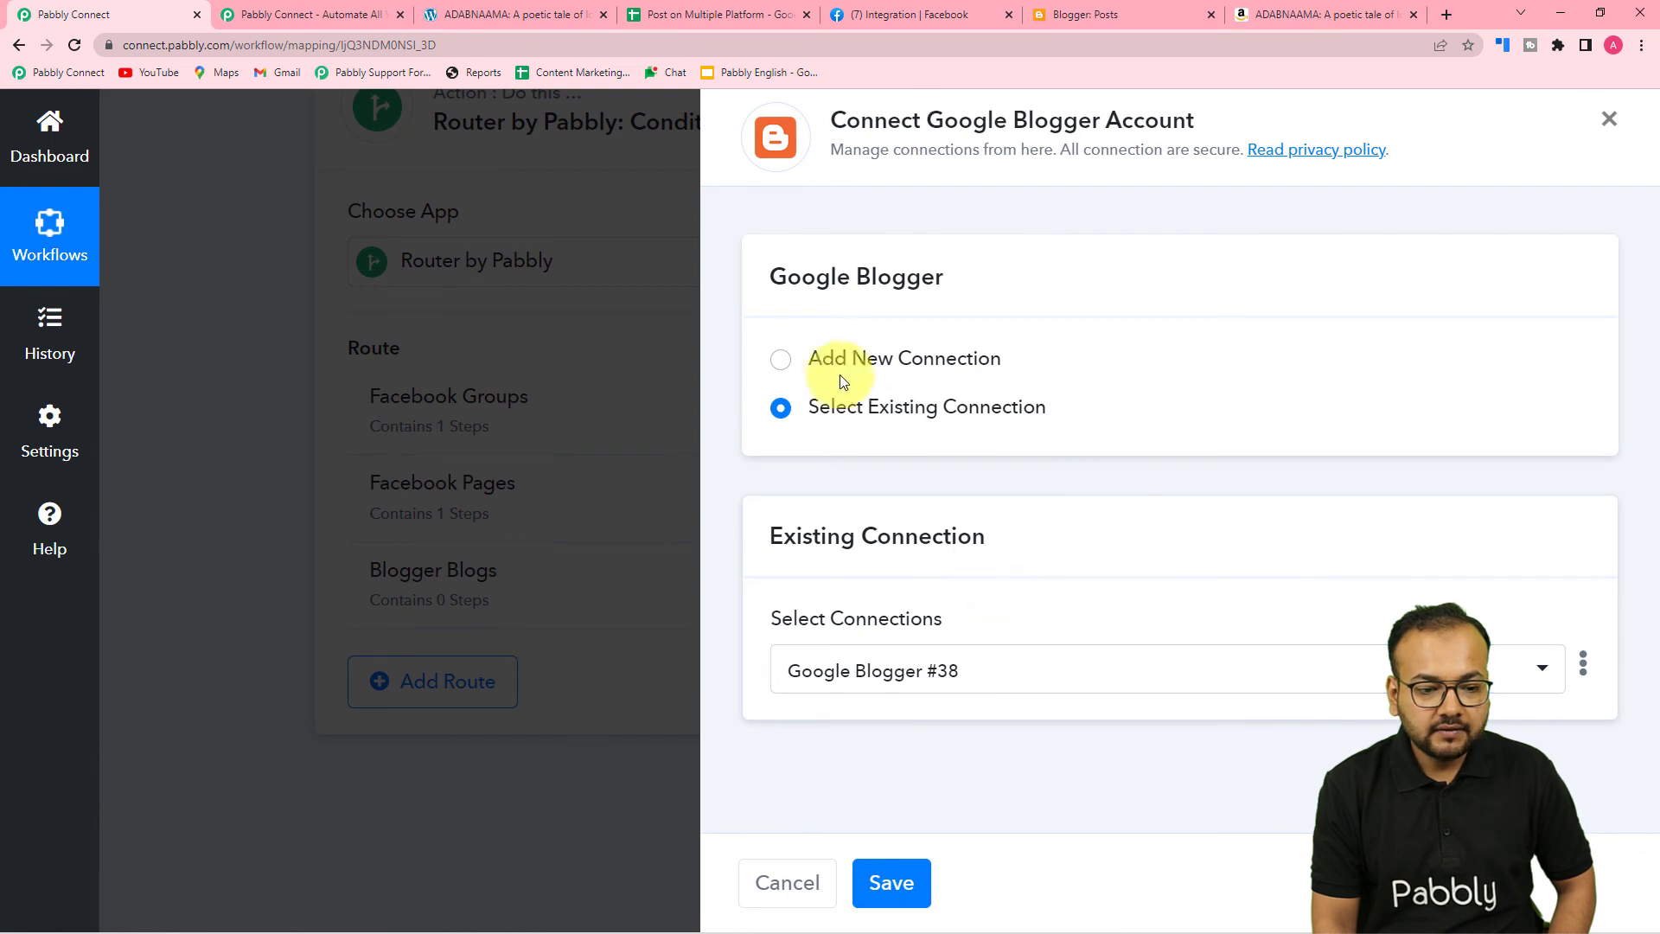
{"action": "left_click", "coordinate": [782, 363]}
{"action": "left_click", "coordinate": [878, 620]}
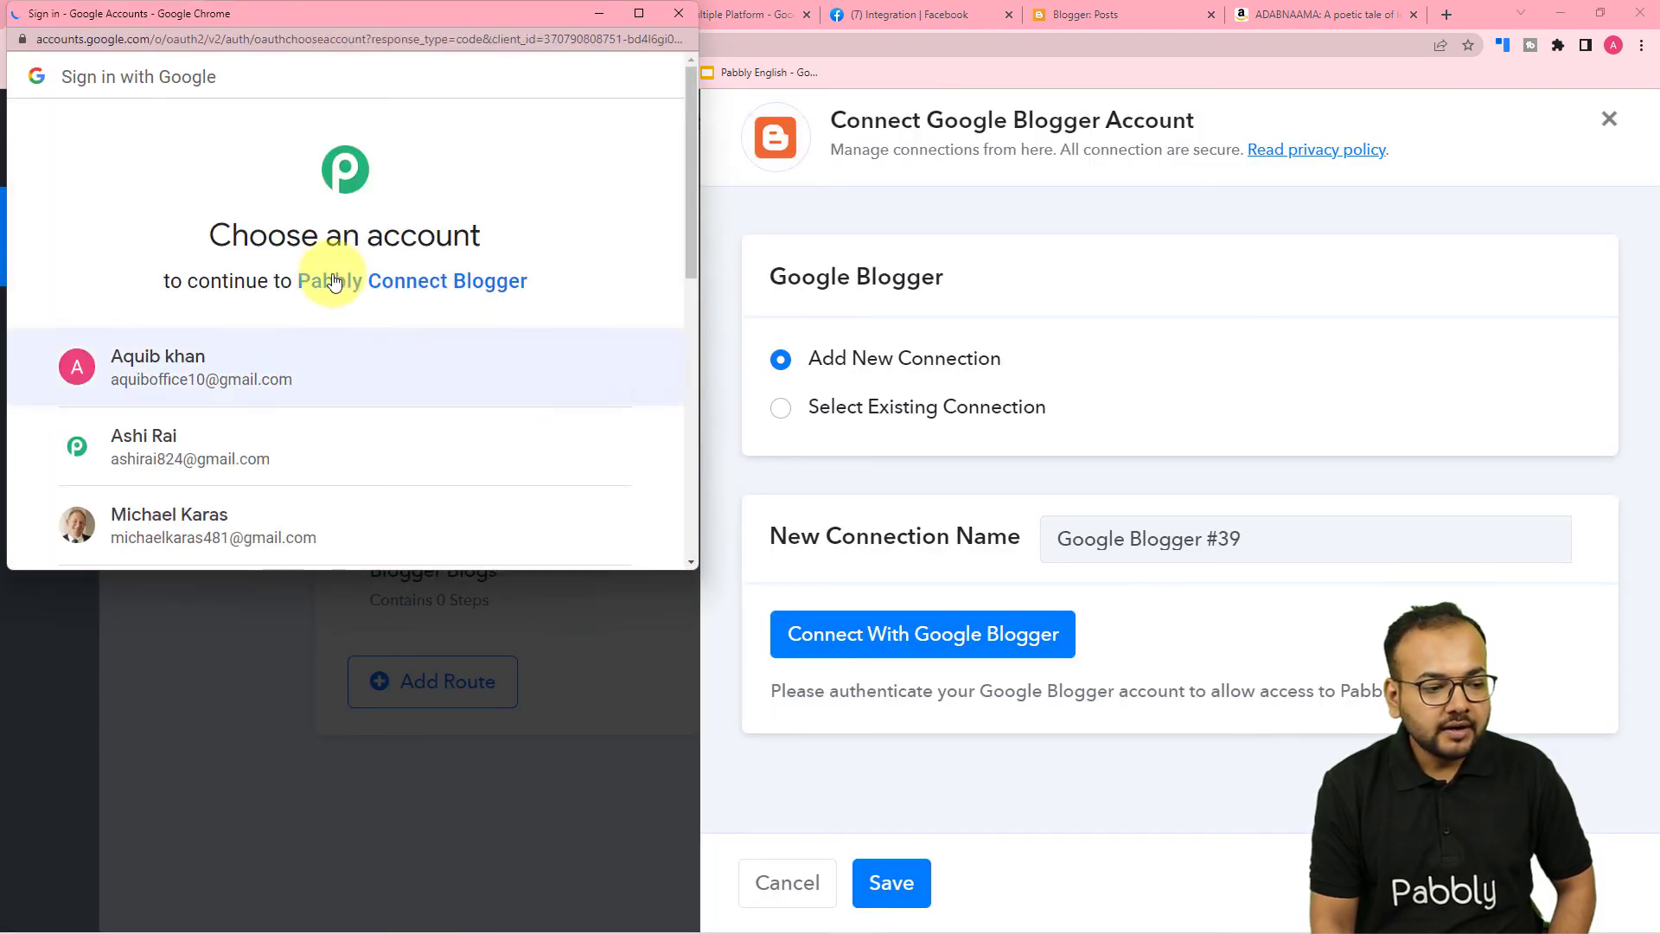
{"action": "left_click", "coordinate": [229, 450]}
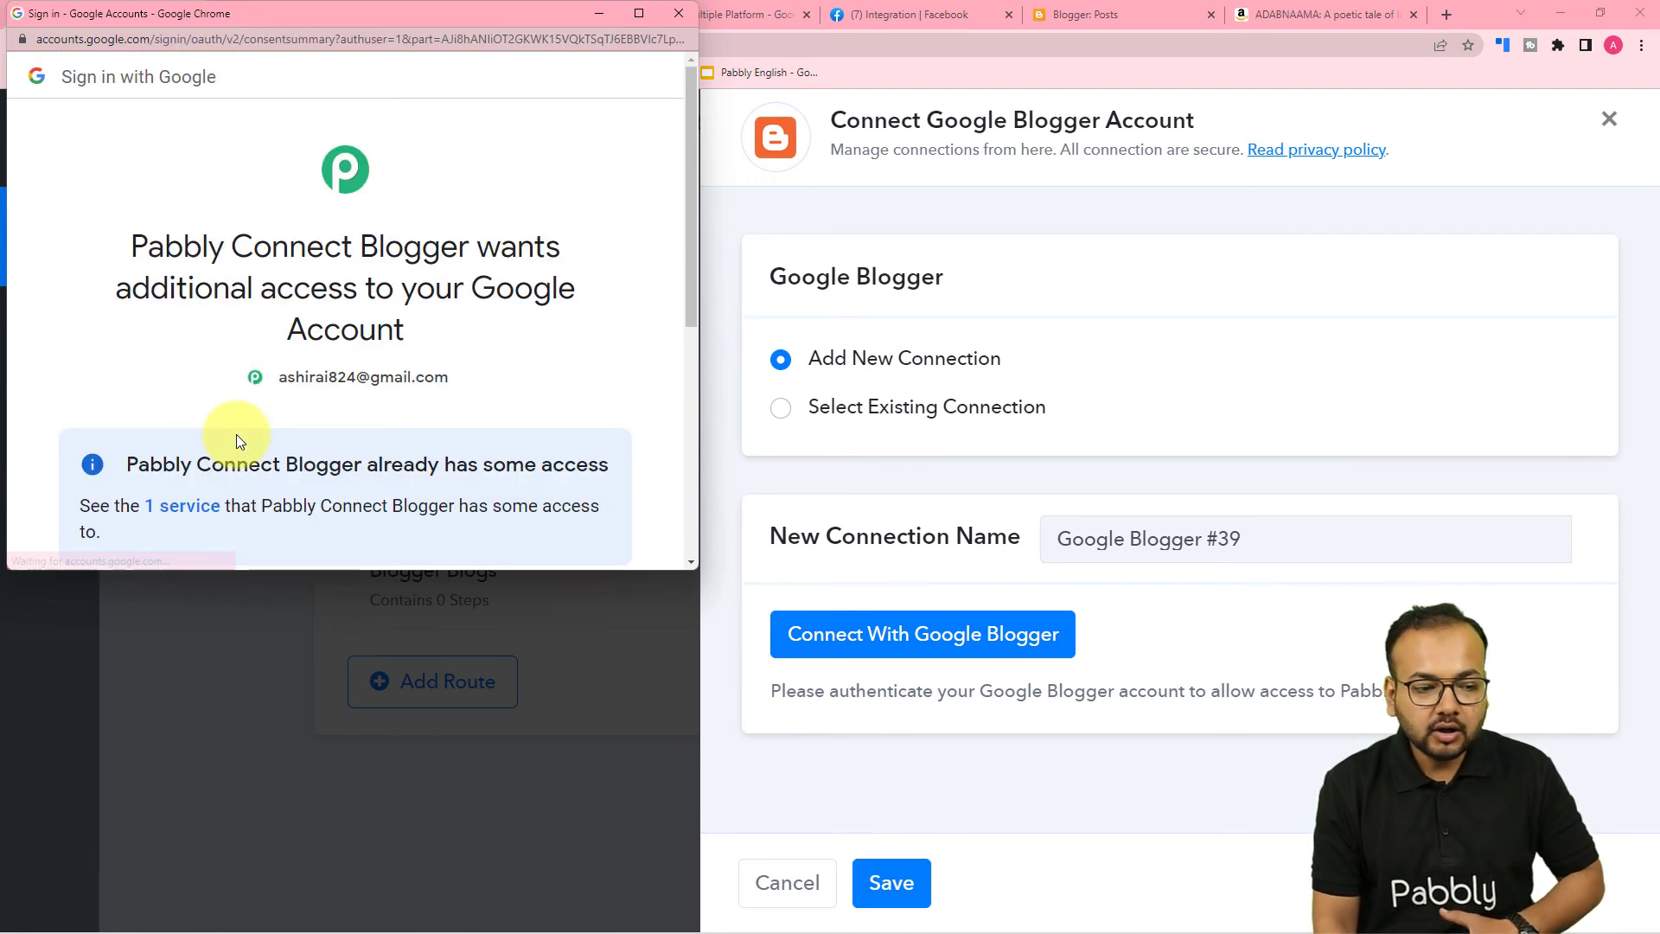
{"action": "scroll", "coordinate": [236, 434], "scroll_direction": "down", "scroll_amount": 2}
{"action": "scroll", "coordinate": [351, 251], "scroll_direction": "down", "scroll_amount": 3}
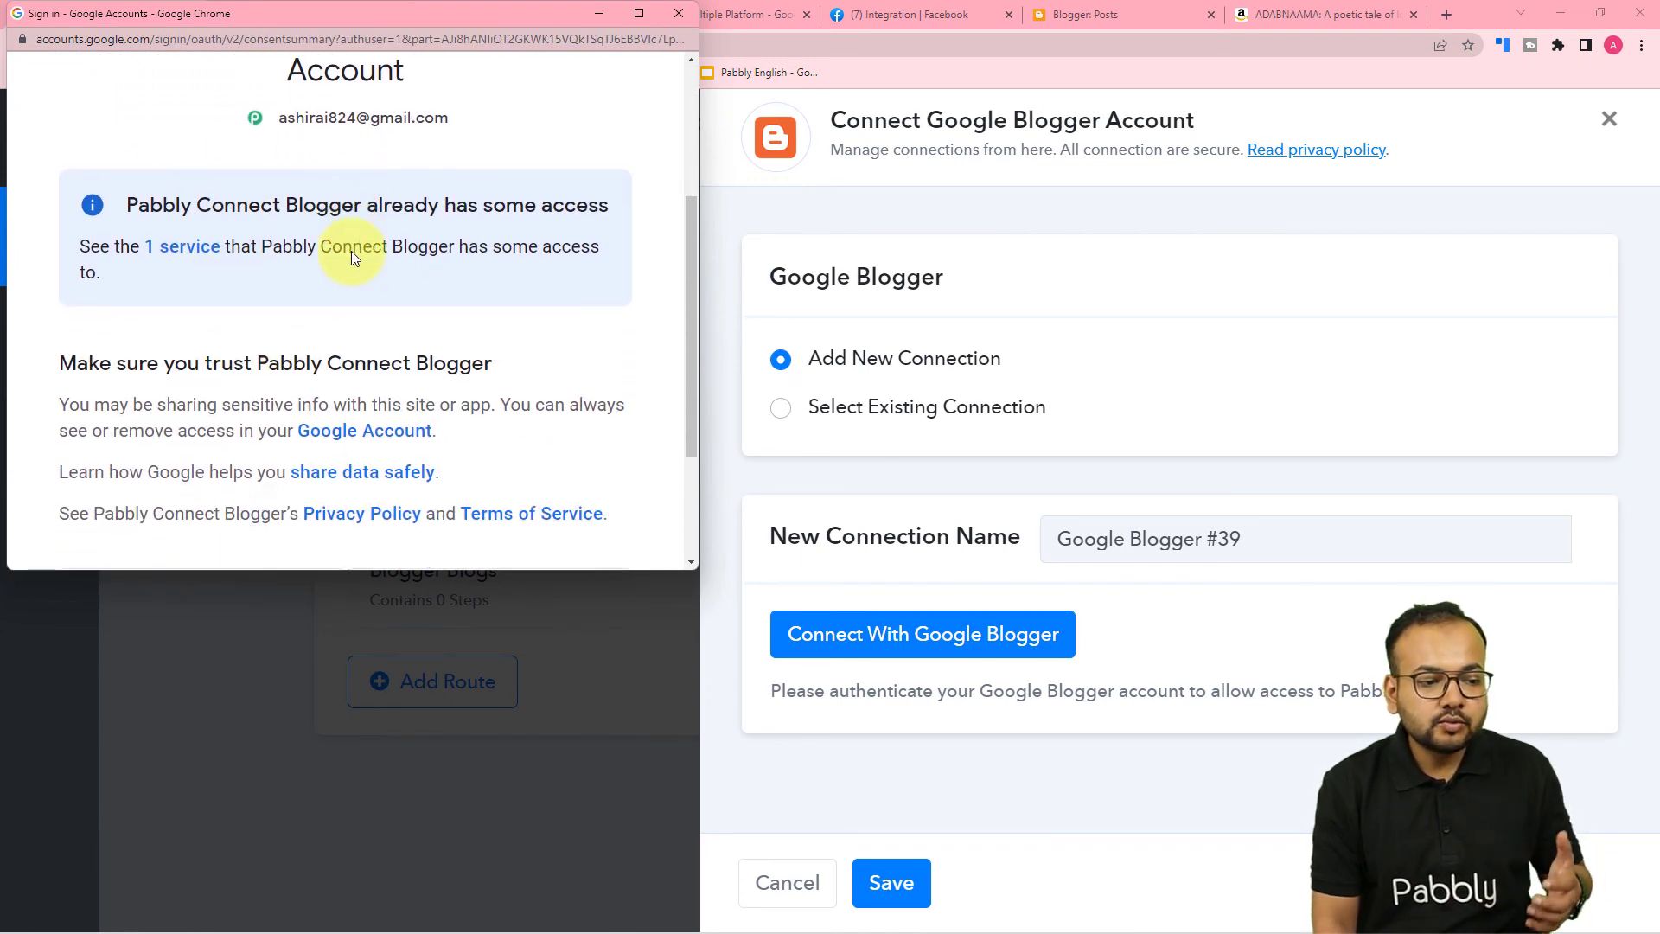
{"action": "left_click", "coordinate": [621, 403]}
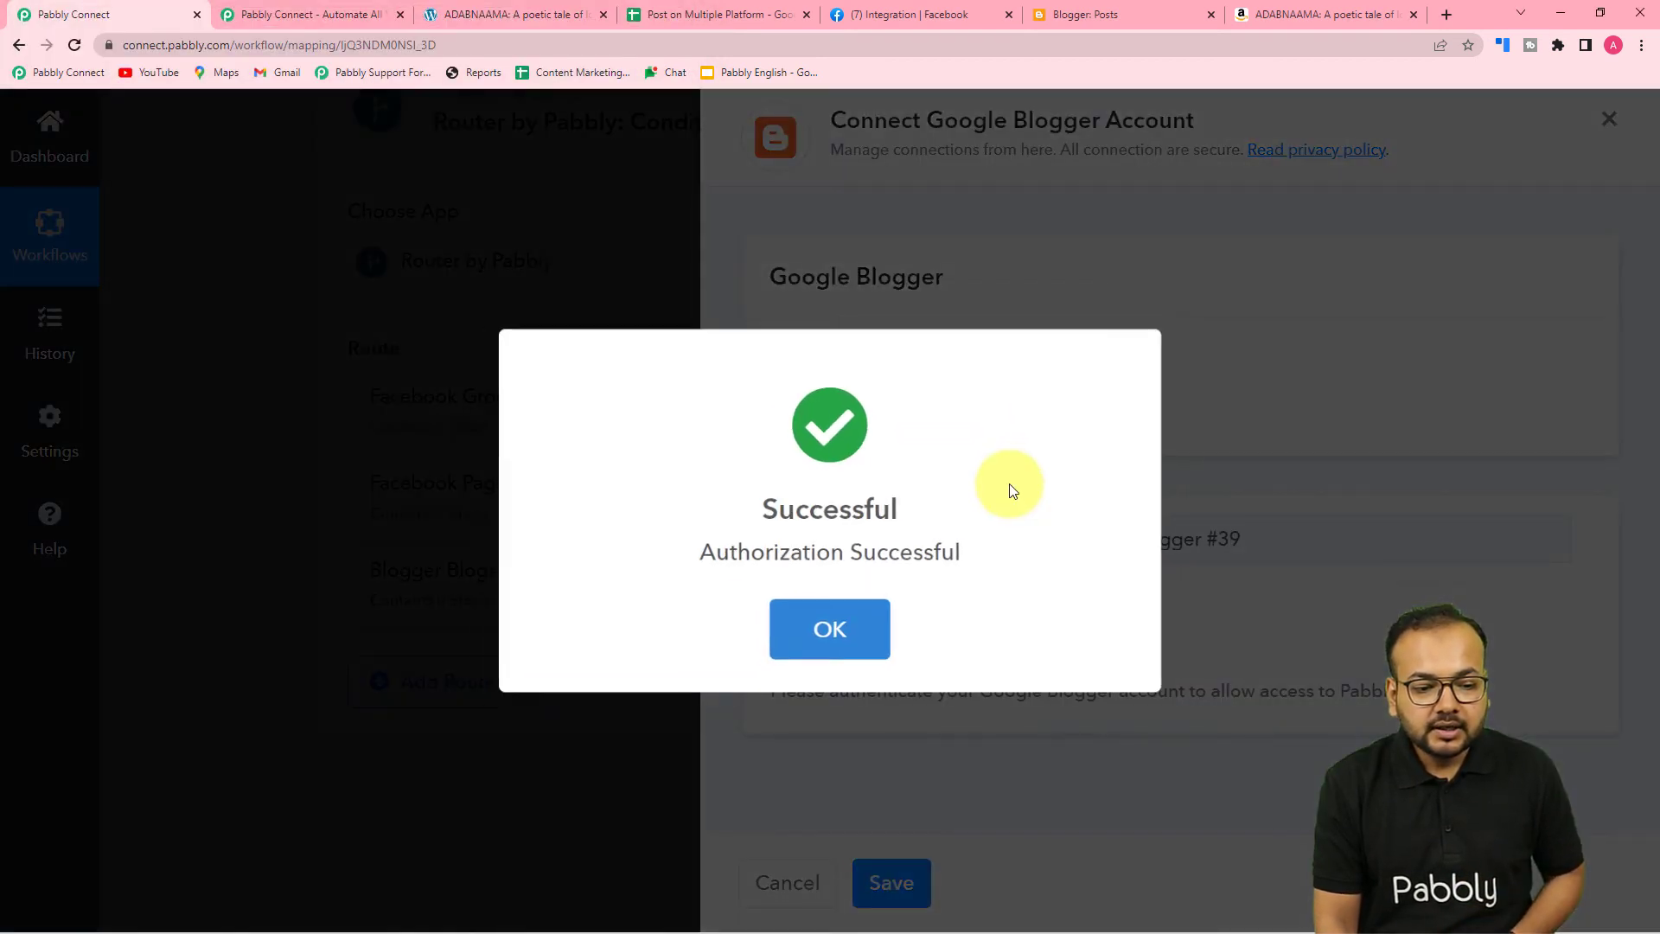
{"action": "scroll", "coordinate": [1011, 487], "scroll_direction": "down", "scroll_amount": 4}
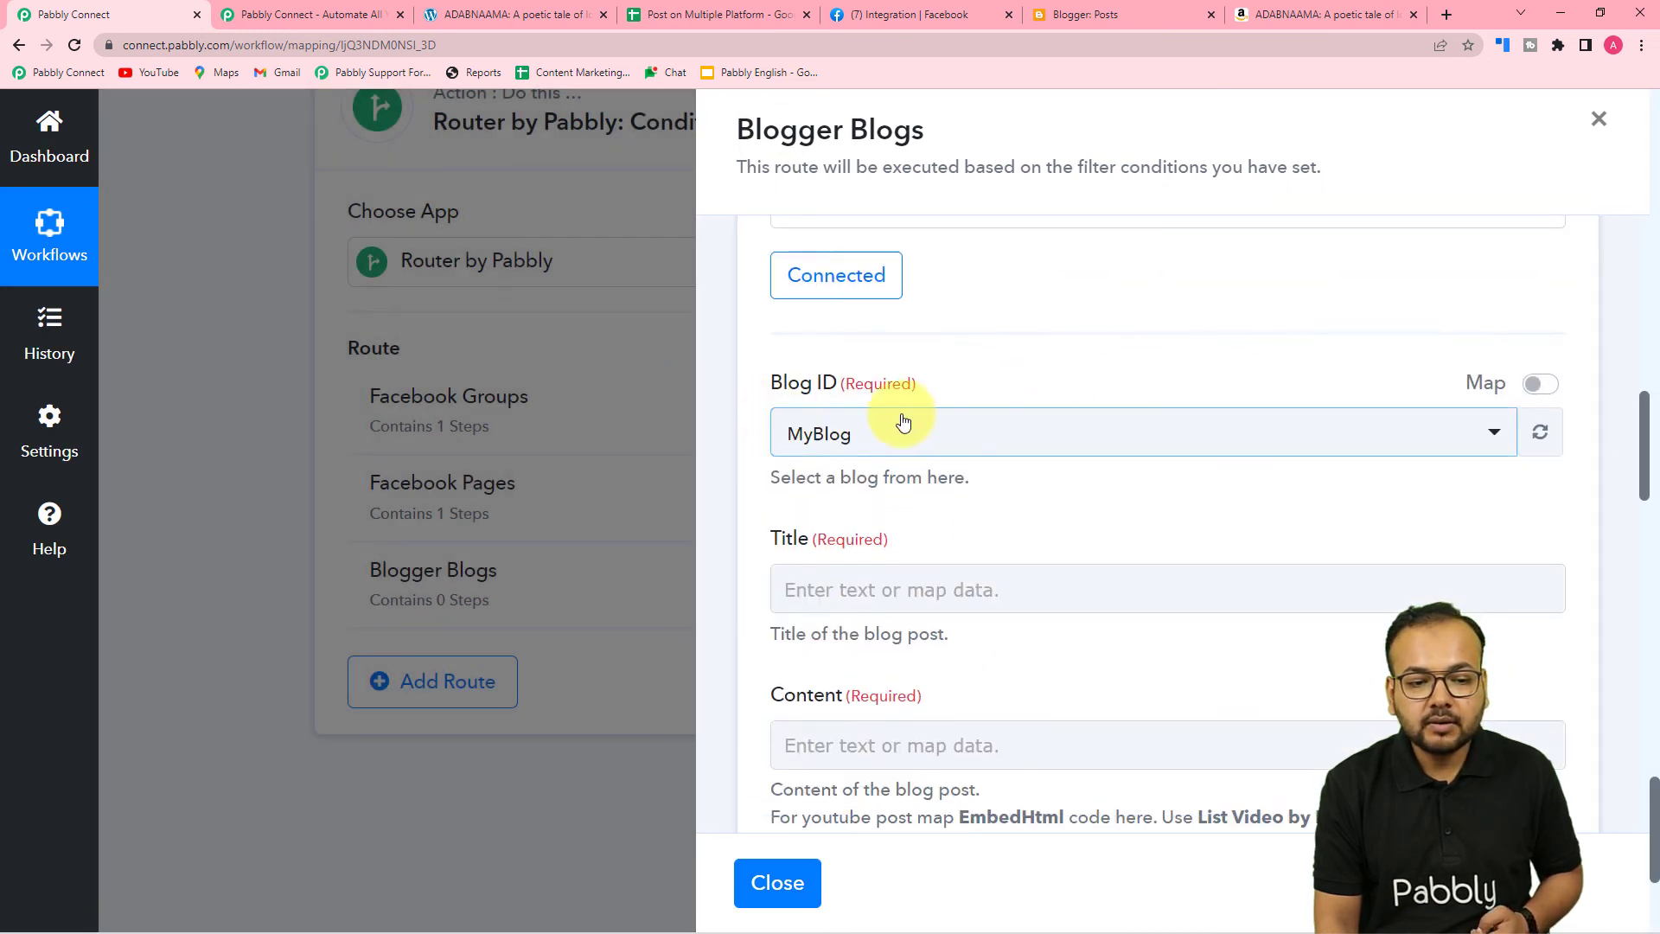
Check the Blogger IDs in the Google sheet, then enable mapping for Blog ID and map it to 3. Page/Group/Blogg ID from Iterator by Pabbly
{"action": "left_click", "coordinate": [675, 10]}
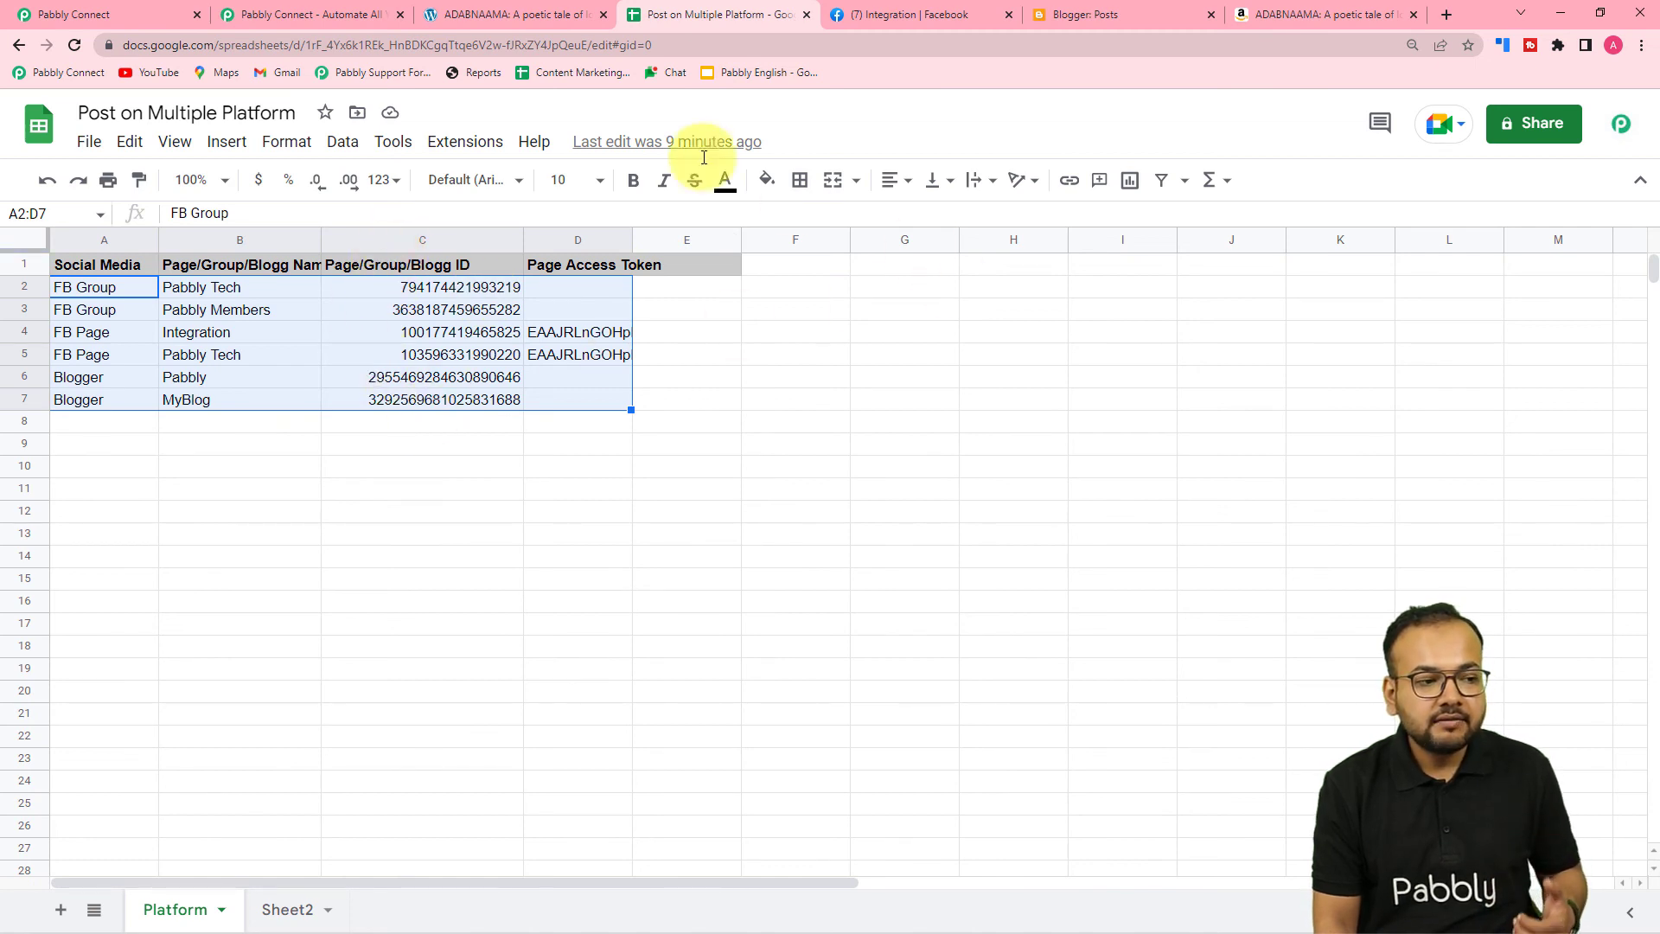
{"action": "left_click", "coordinate": [121, 10]}
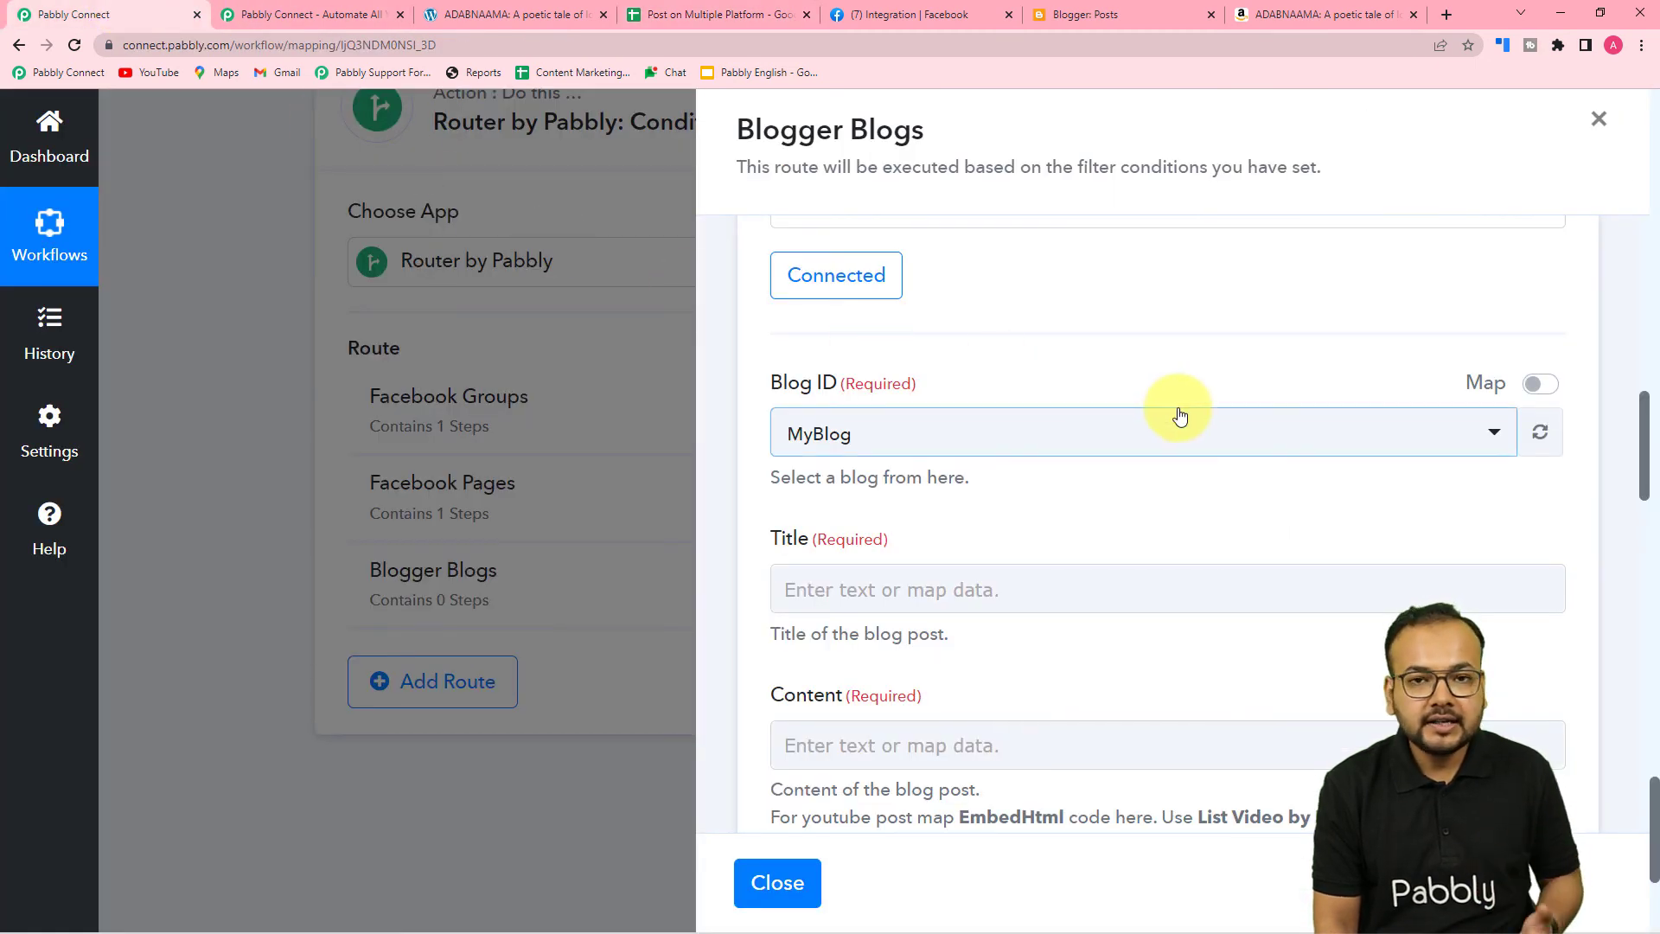
{"action": "scroll", "coordinate": [1180, 415], "scroll_direction": "down", "scroll_amount": 1}
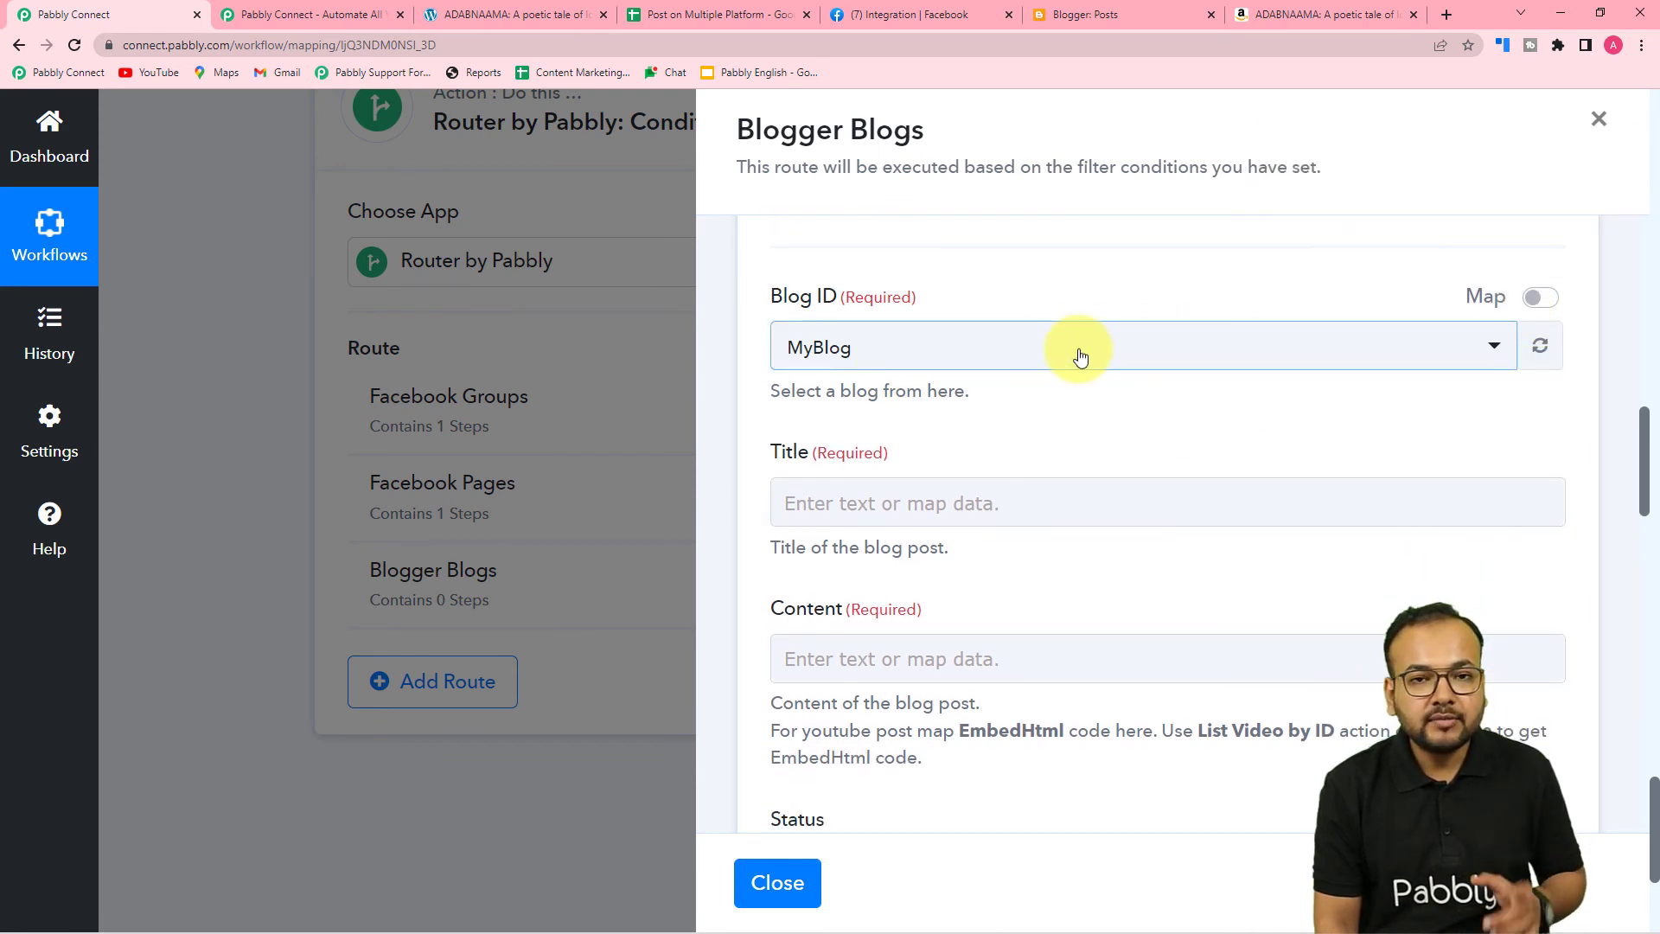
{"action": "left_click", "coordinate": [1543, 298]}
{"action": "left_click", "coordinate": [1041, 345]}
{"action": "key", "text": "ctrl+a"}
{"action": "key", "text": "BackSpace"}
{"action": "scroll", "coordinate": [998, 441], "scroll_direction": "down", "scroll_amount": 3}
{"action": "left_click", "coordinate": [941, 452]}
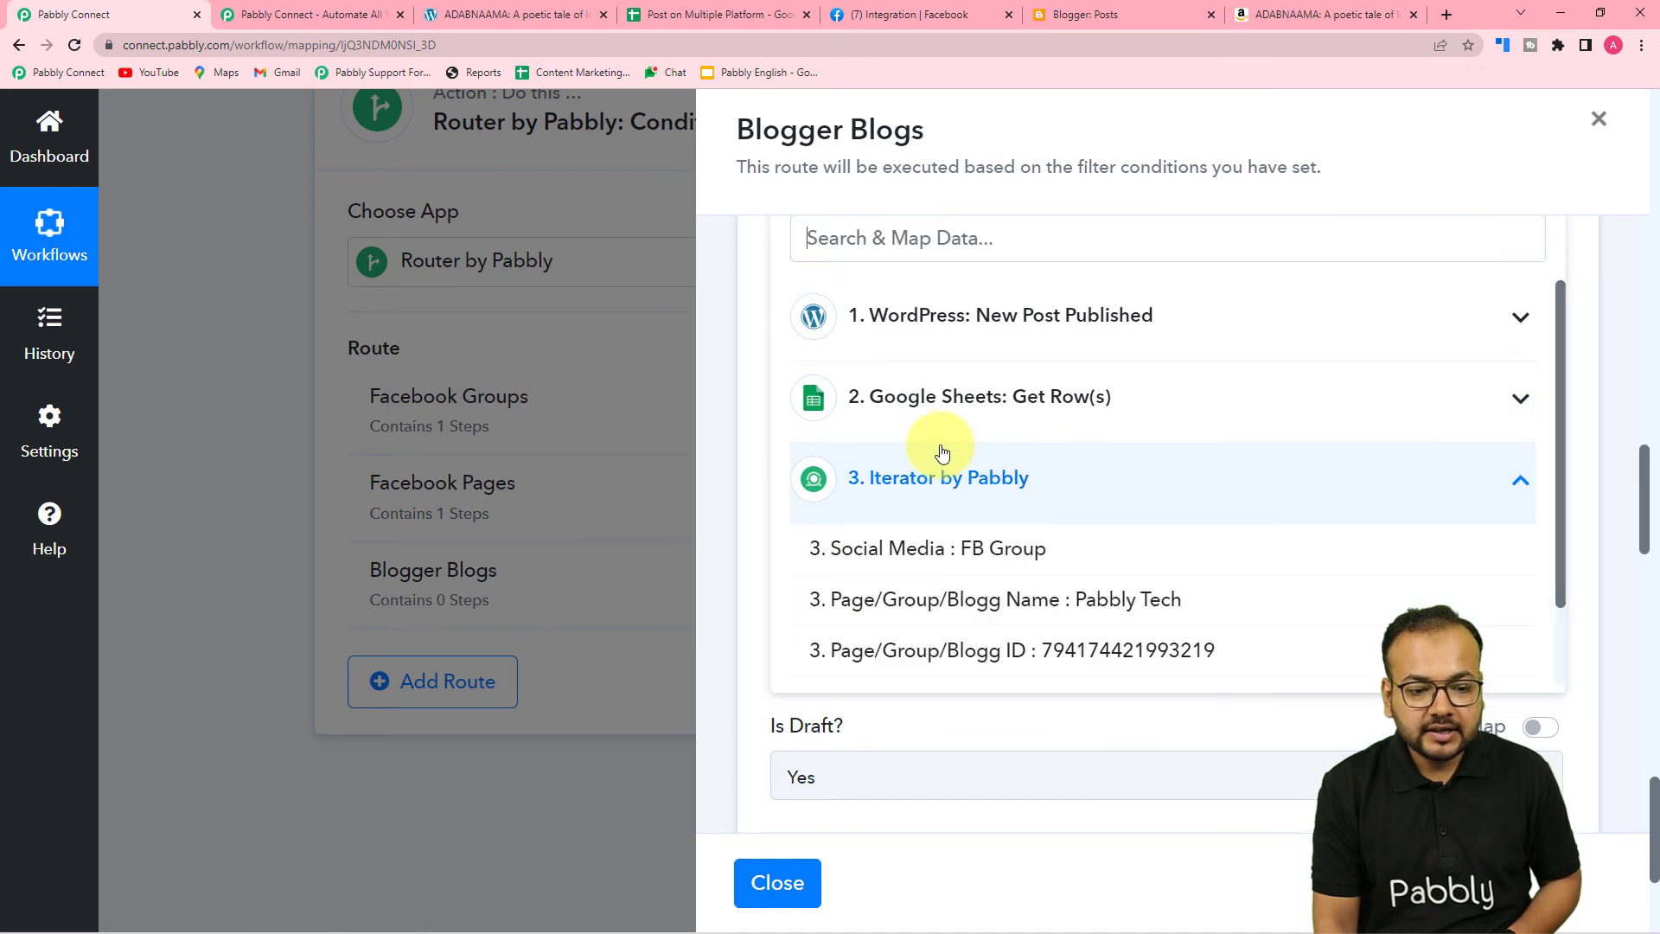
{"action": "left_click", "coordinate": [1017, 654]}
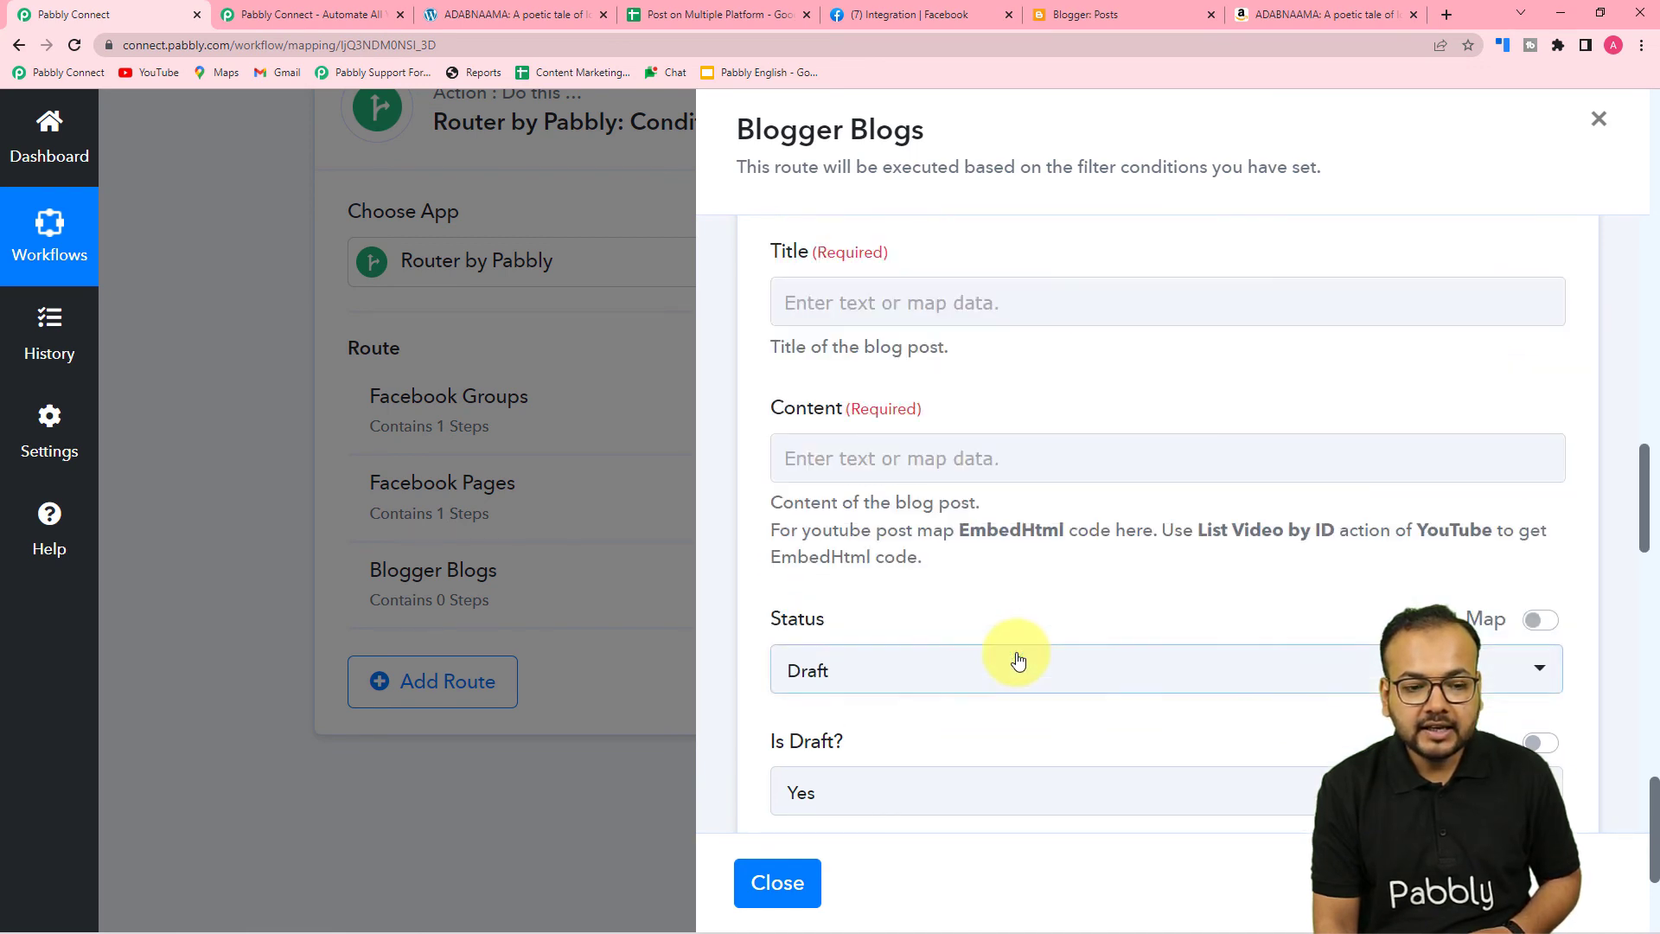
{"action": "left_click", "coordinate": [753, 362]}
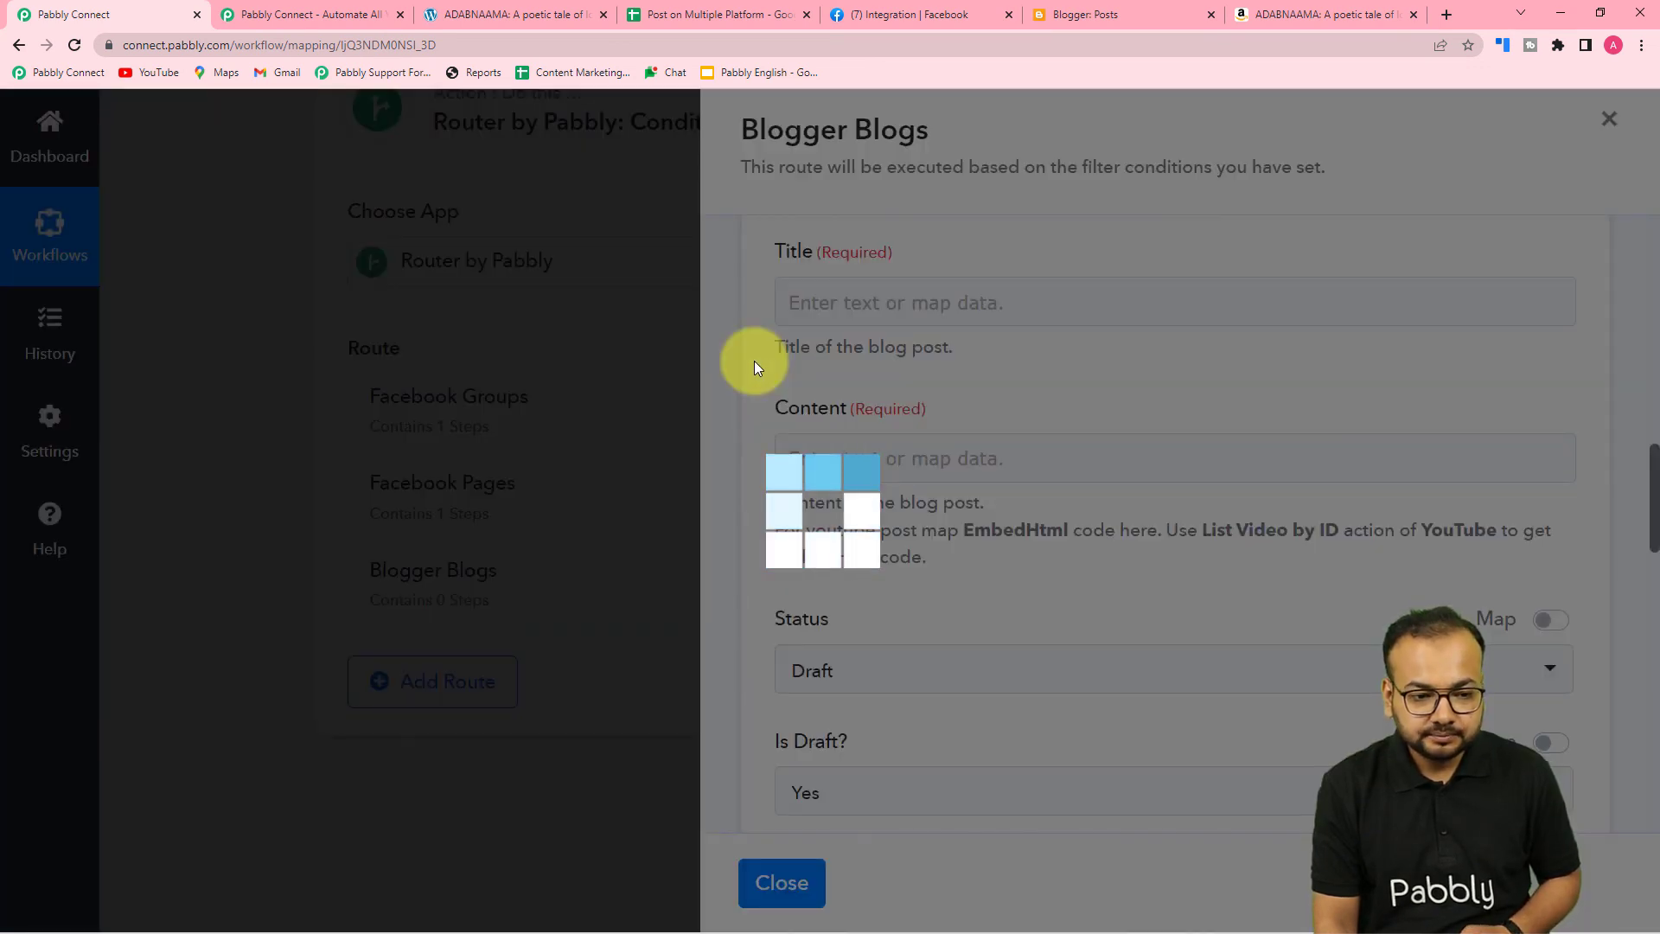
{"action": "scroll", "coordinate": [754, 360], "scroll_direction": "down", "scroll_amount": 2}
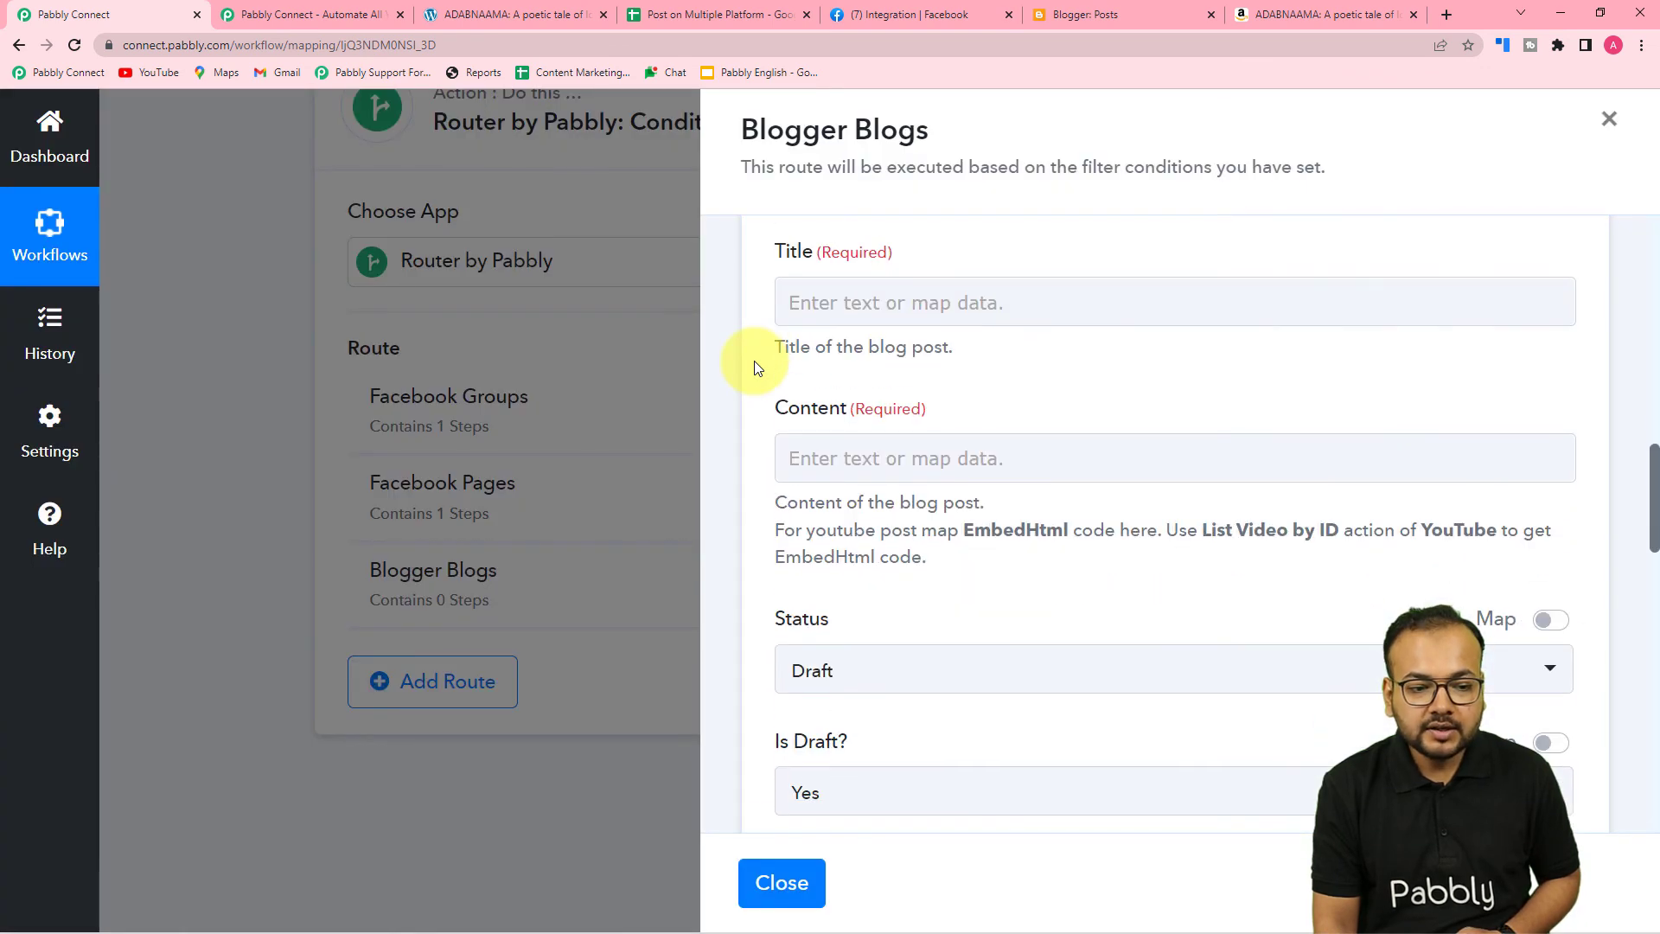
Map the Blogger post's Title to 1. Post Post Title from the WordPress trigger
{"action": "left_click", "coordinate": [908, 304]}
{"action": "left_click", "coordinate": [942, 487]}
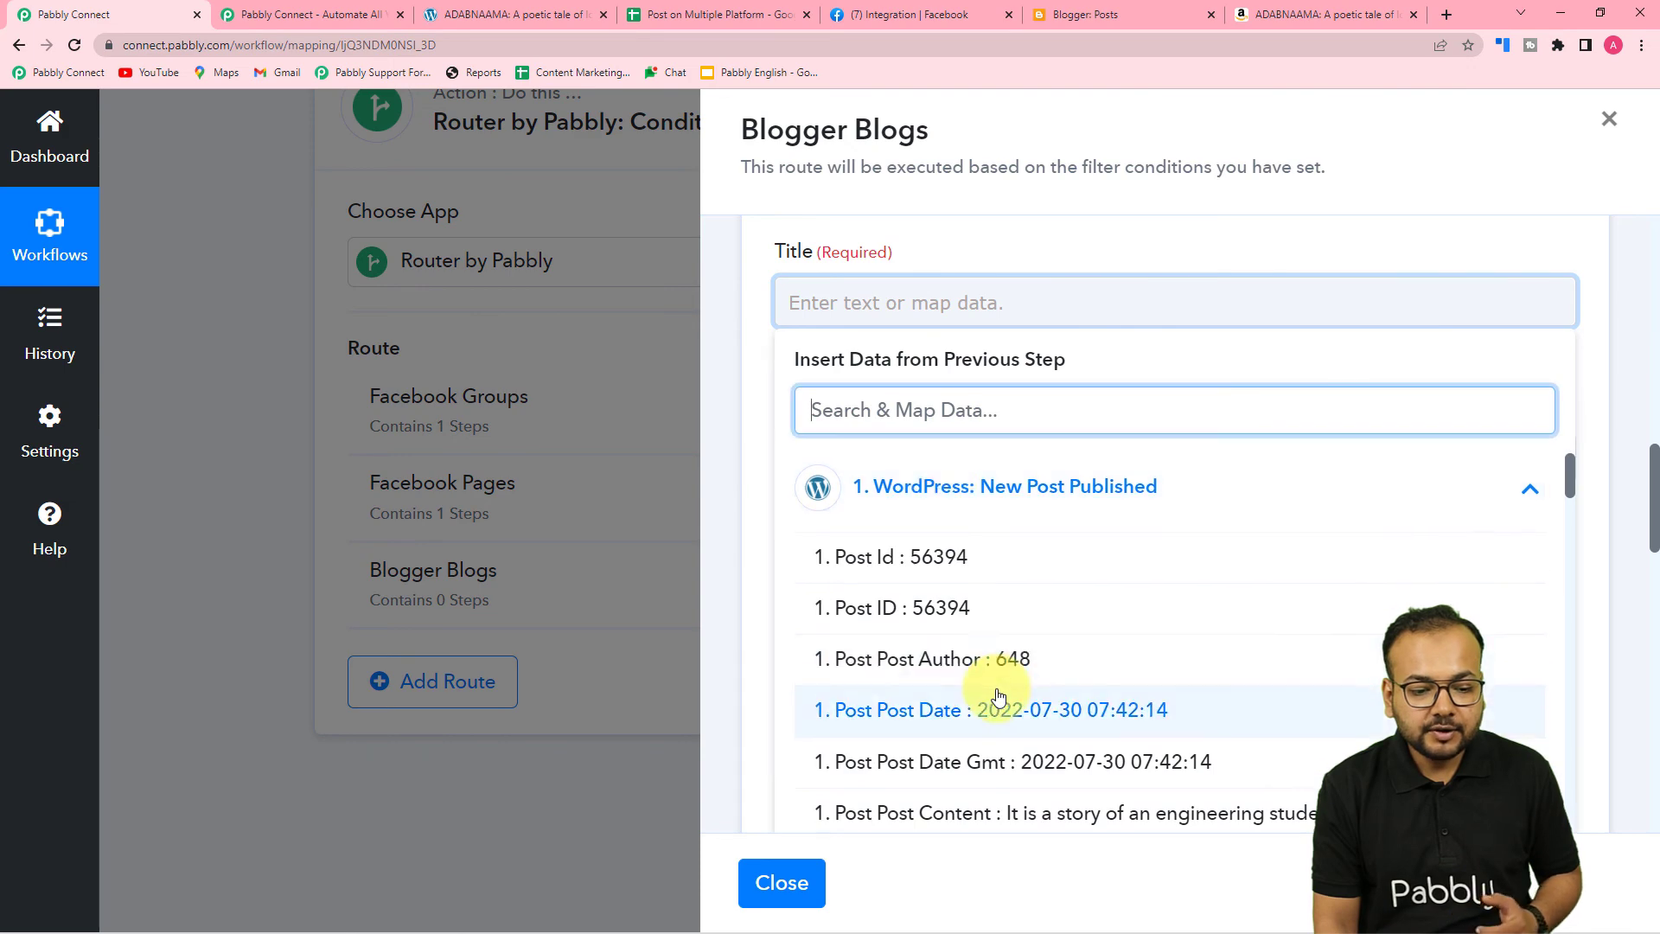
{"action": "scroll", "coordinate": [985, 694], "scroll_direction": "down", "scroll_amount": 3}
{"action": "left_click", "coordinate": [982, 605]}
{"action": "left_click", "coordinate": [725, 459]}
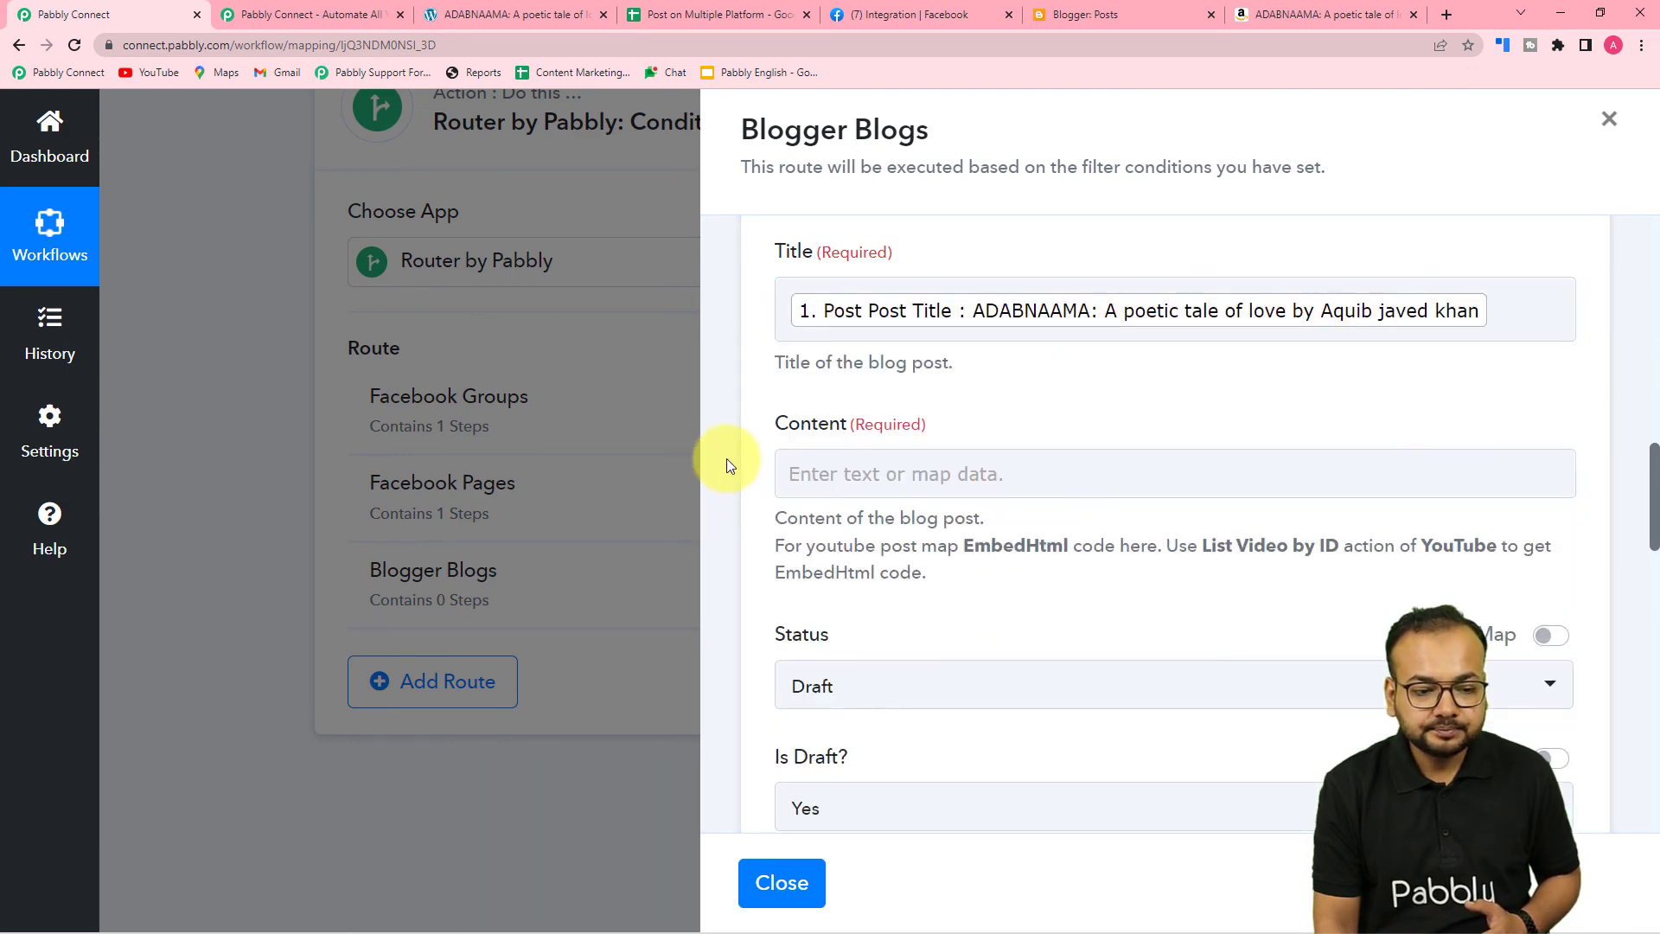
Map the Blogger post's Content to 1. Post Post Content from the WordPress trigger
{"action": "left_click", "coordinate": [889, 470]}
{"action": "scroll", "coordinate": [891, 484], "scroll_direction": "down", "scroll_amount": 2}
{"action": "left_click", "coordinate": [890, 489]}
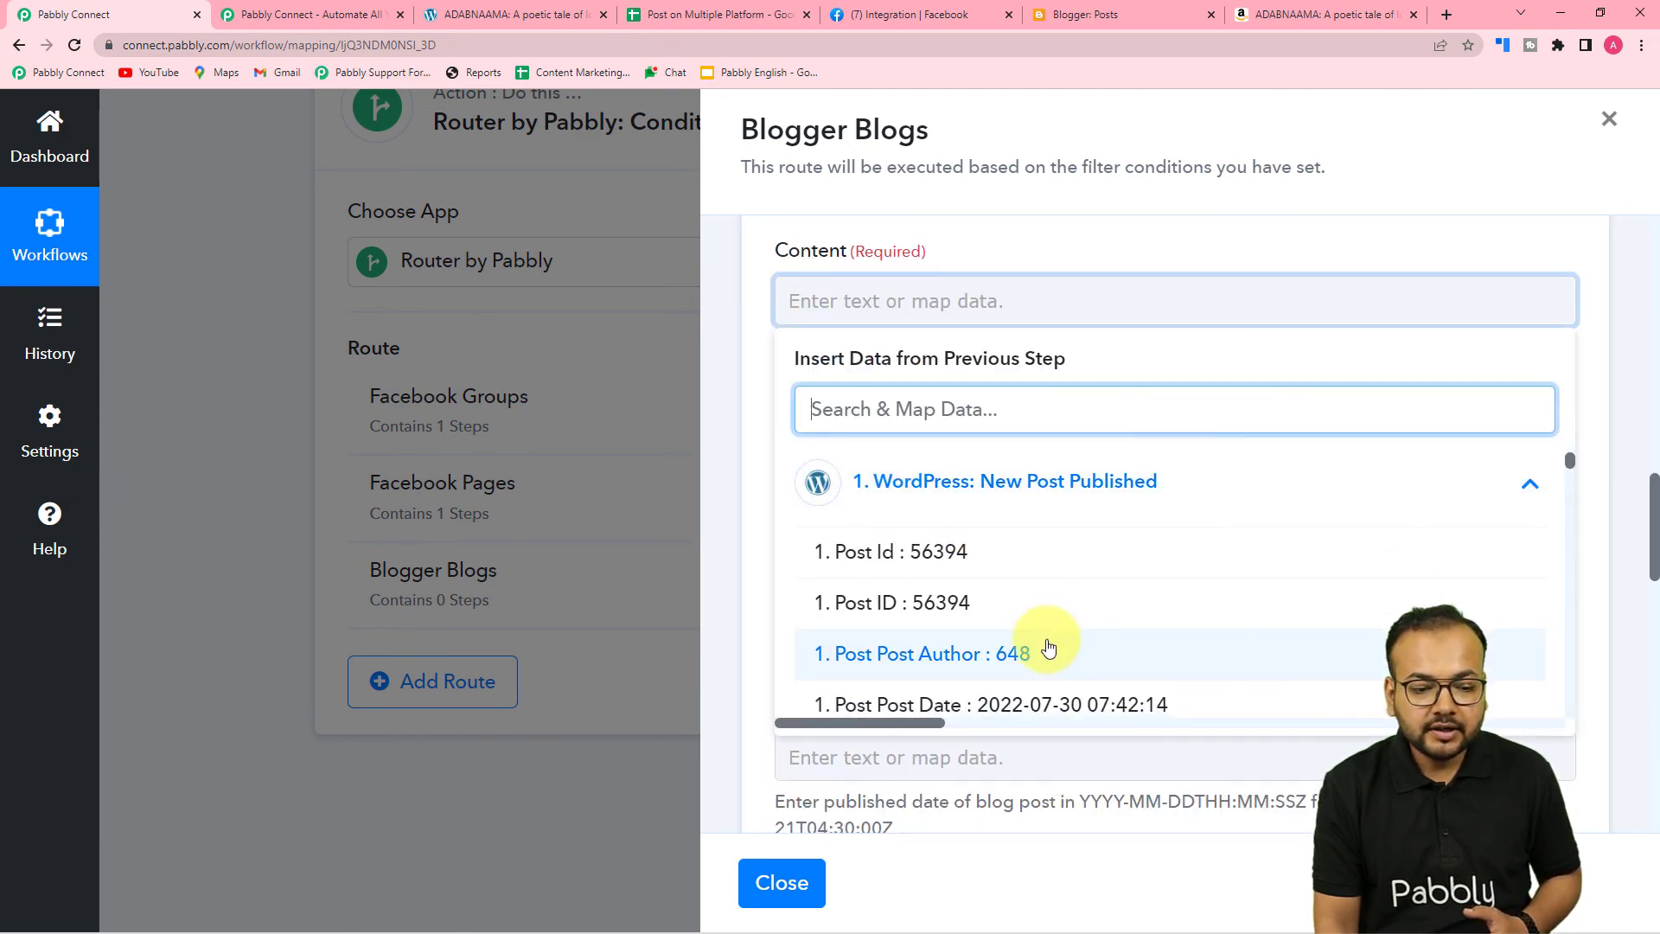
{"action": "scroll", "coordinate": [1049, 637], "scroll_direction": "down", "scroll_amount": 3}
{"action": "left_click", "coordinate": [1038, 552]}
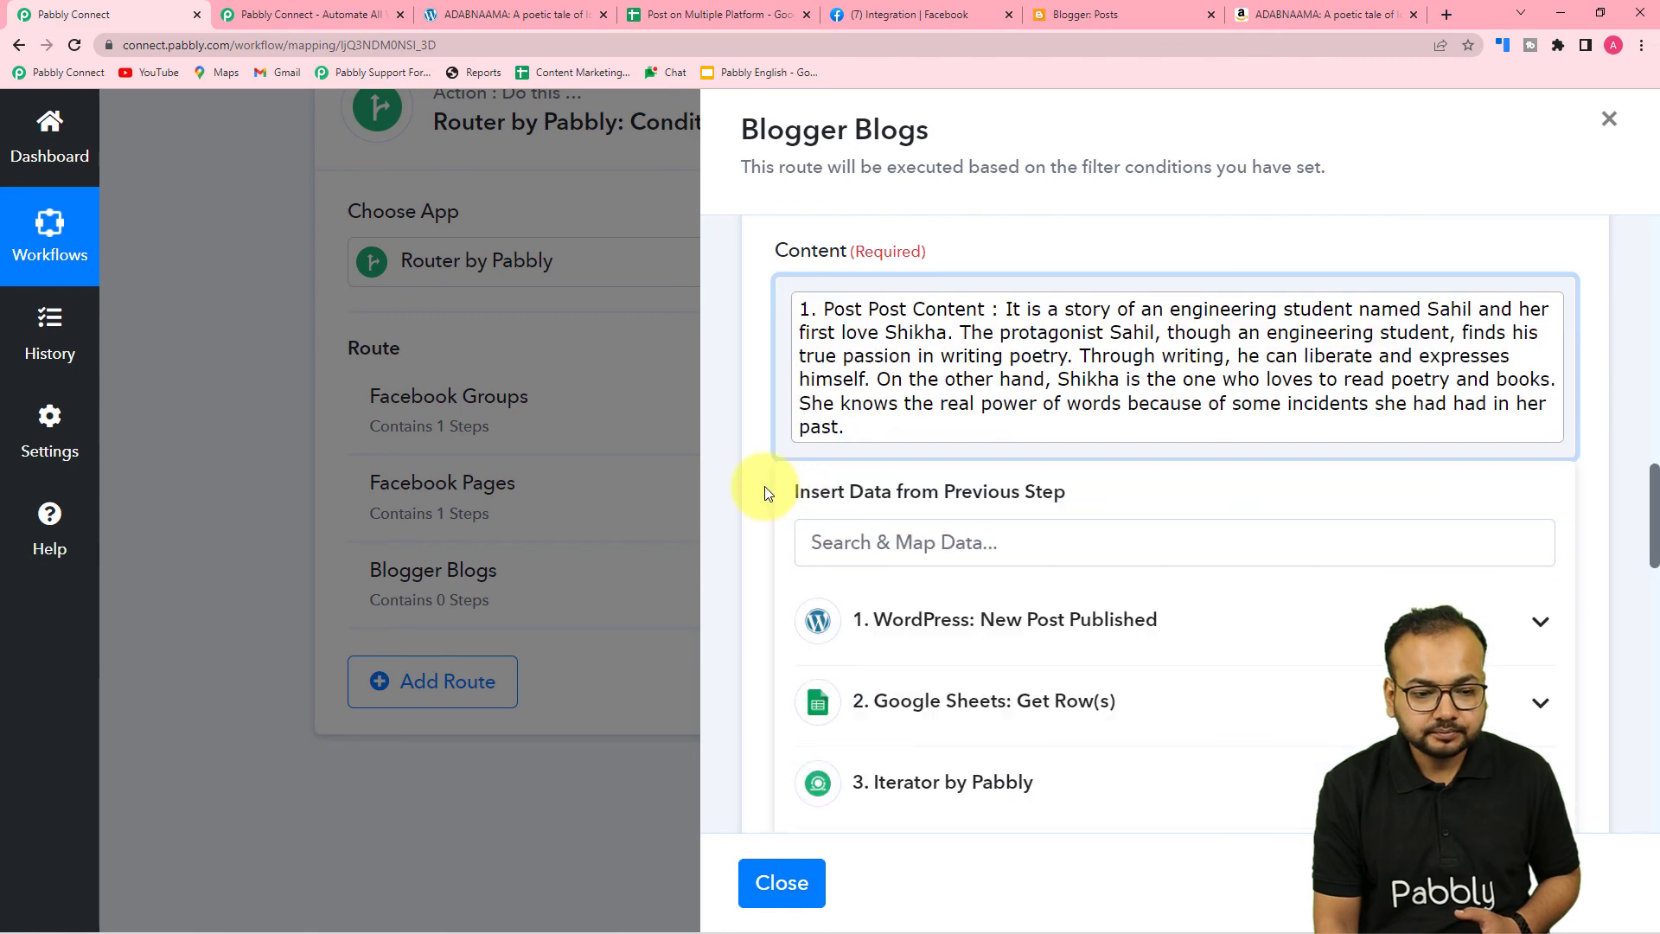
{"action": "left_click", "coordinate": [764, 491]}
Set the Blogger post's Status to Live and Is Draft? to No
{"action": "scroll", "coordinate": [766, 487], "scroll_direction": "down", "scroll_amount": 3}
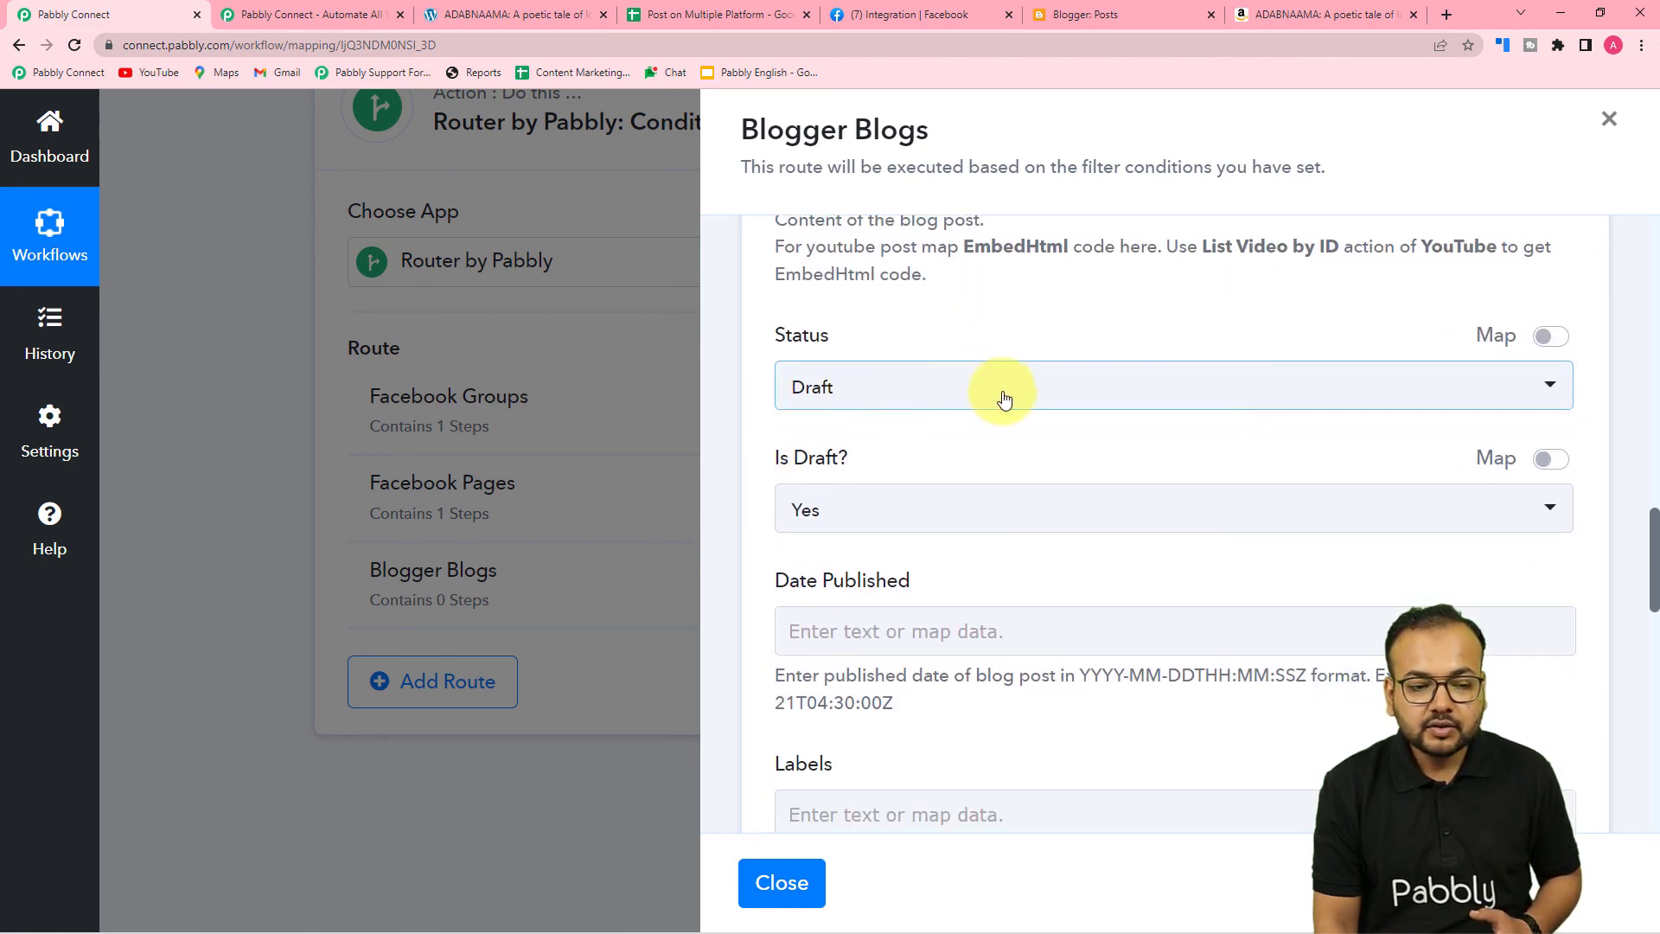
{"action": "left_click", "coordinate": [940, 403]}
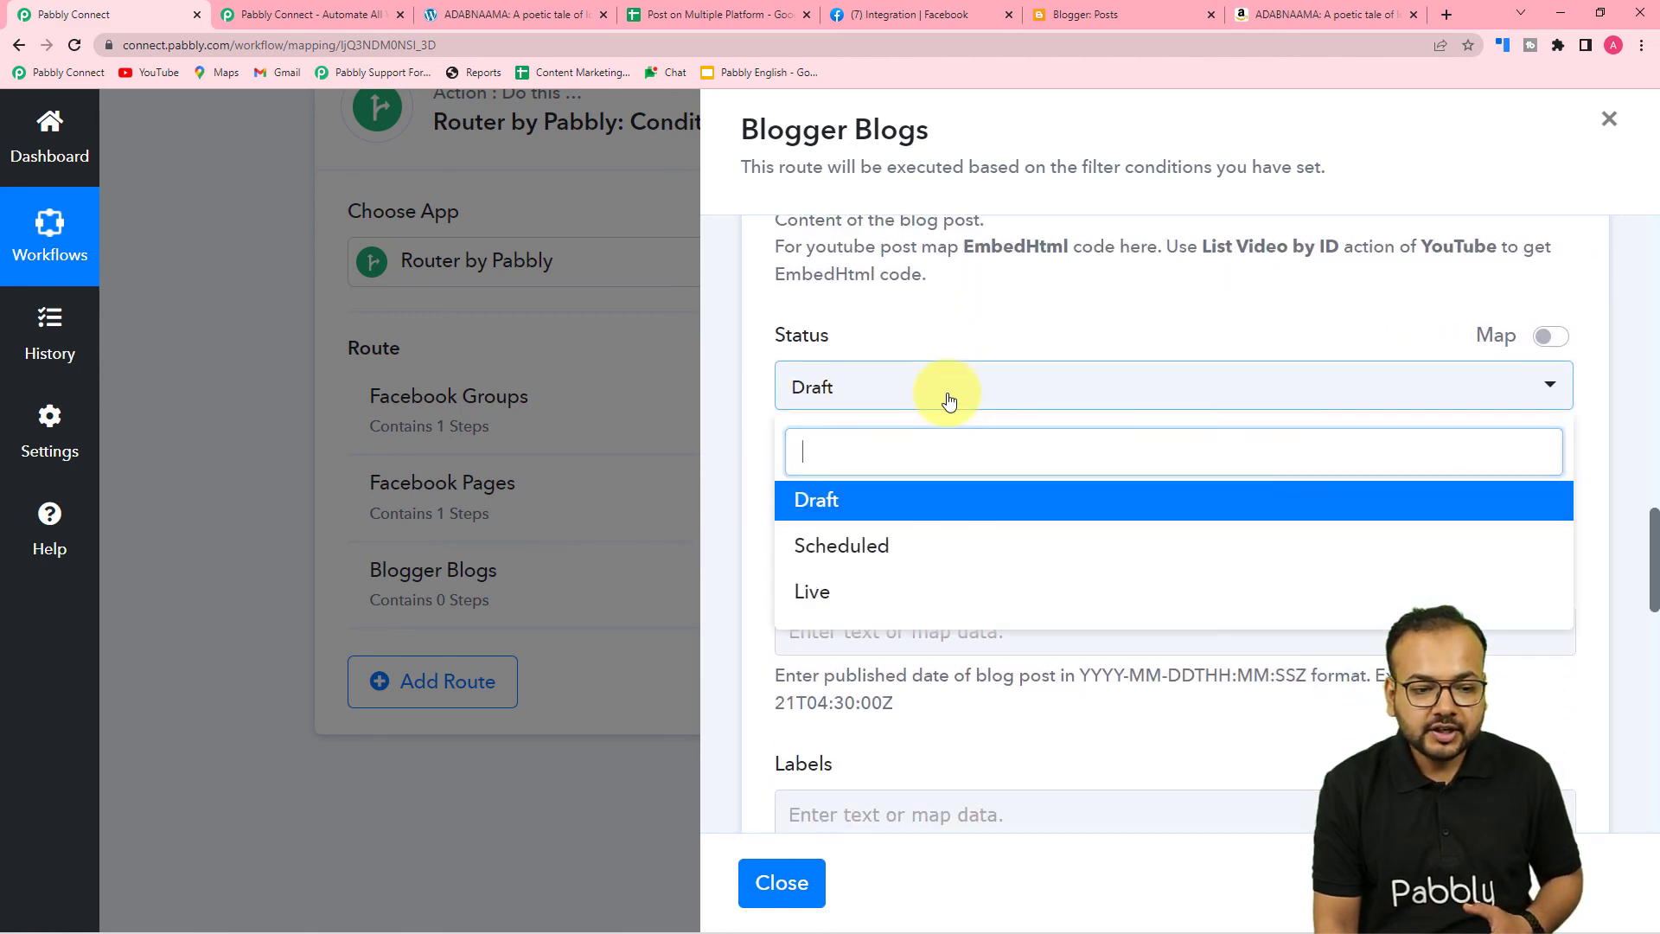
{"action": "left_click", "coordinate": [843, 605]}
{"action": "left_click", "coordinate": [849, 519]}
{"action": "left_click", "coordinate": [808, 667]}
Save the Create a Post action without sending a test request, leaving the optional fields empty, and close the Blogger Blogs route
{"action": "scroll", "coordinate": [763, 597], "scroll_direction": "down", "scroll_amount": 3}
{"action": "scroll", "coordinate": [761, 595], "scroll_direction": "down", "scroll_amount": 7}
{"action": "scroll", "coordinate": [917, 662], "scroll_direction": "down", "scroll_amount": 3}
{"action": "left_click", "coordinate": [1083, 593]}
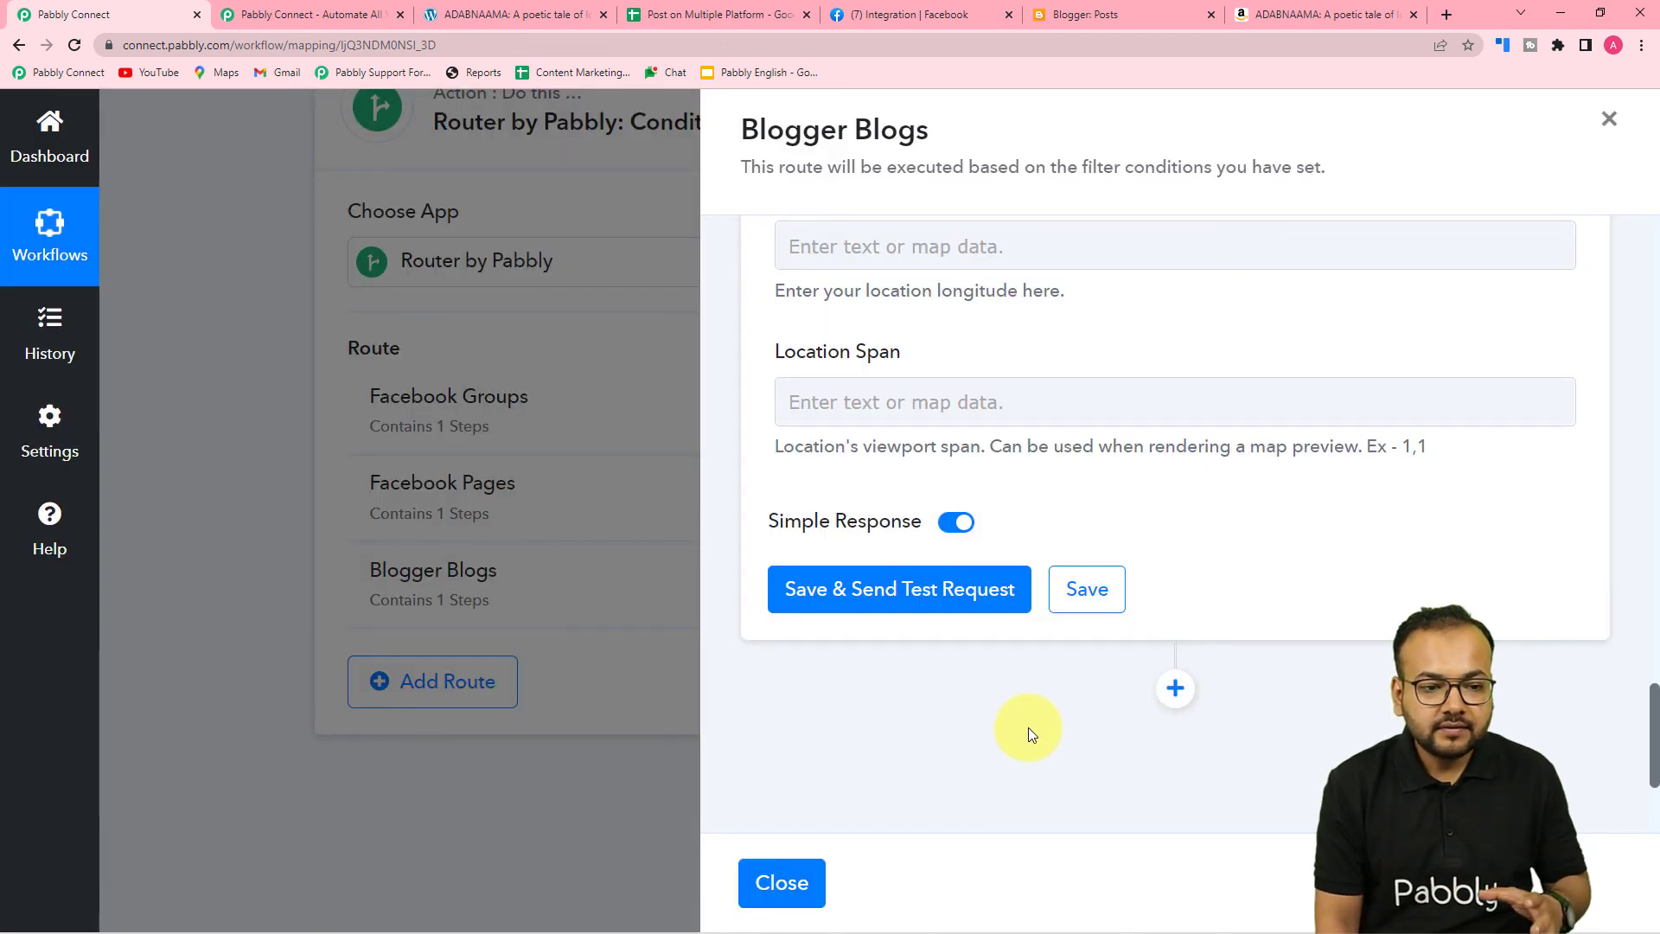
{"action": "left_click", "coordinate": [797, 882]}
Collapse the WordPress trigger and the Google Sheets Get Row(s) action in the workflow
{"action": "scroll", "coordinate": [935, 548], "scroll_direction": "up", "scroll_amount": 10}
{"action": "scroll", "coordinate": [1564, 438], "scroll_direction": "up", "scroll_amount": 15}
{"action": "scroll", "coordinate": [1537, 457], "scroll_direction": "up", "scroll_amount": 20}
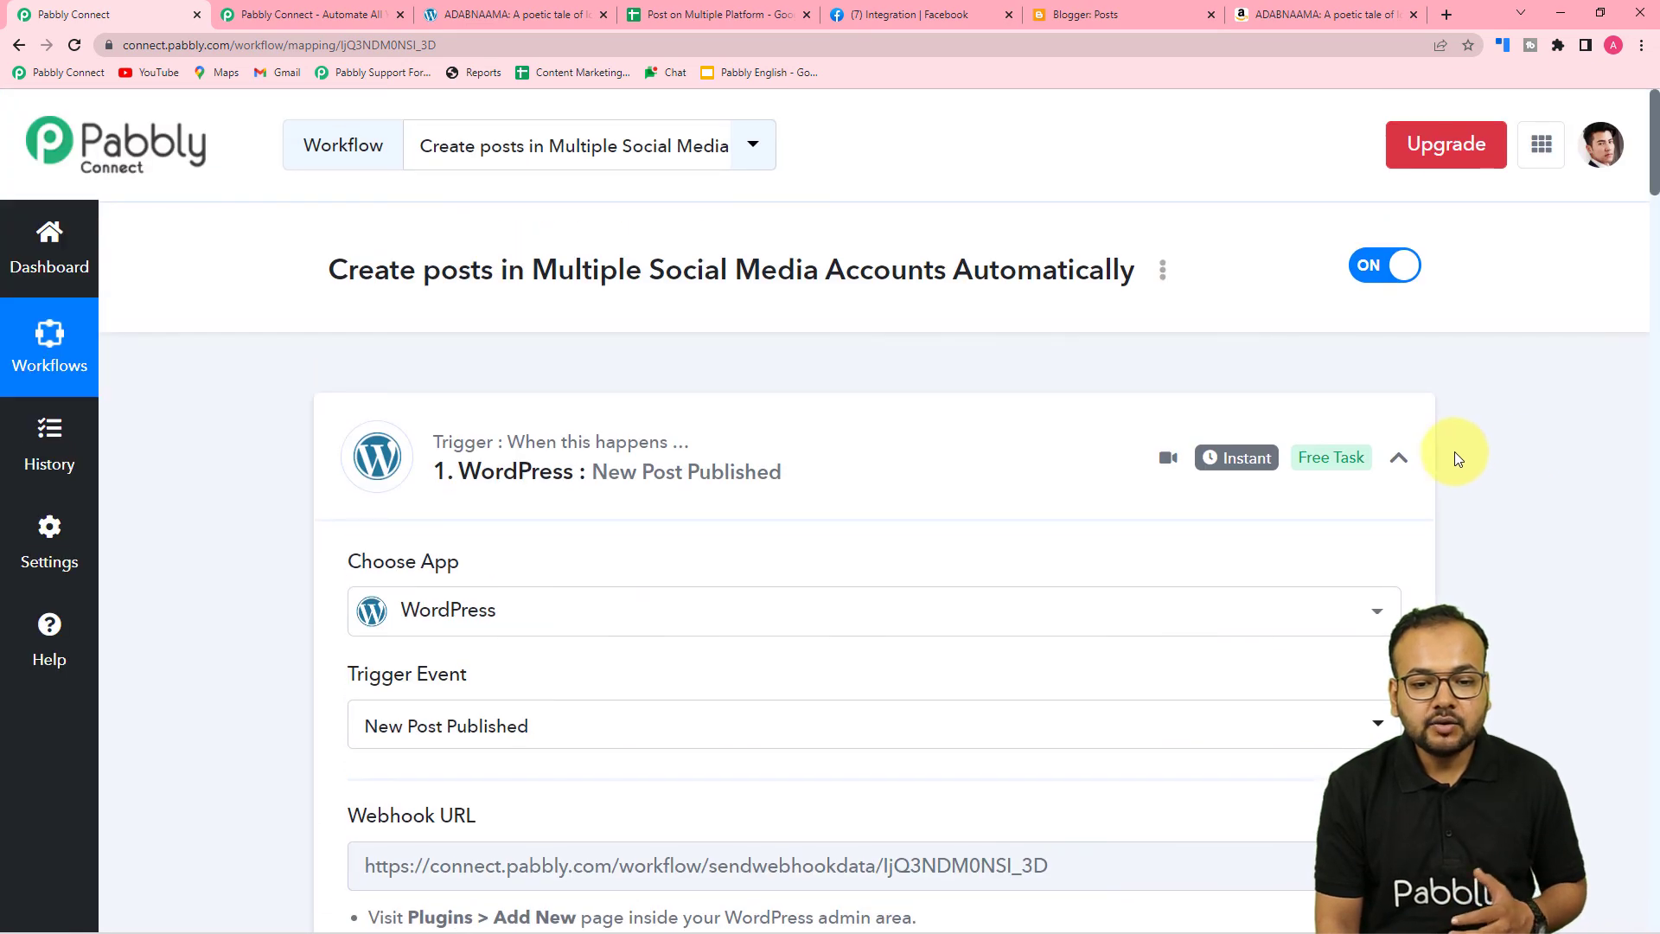
{"action": "left_click", "coordinate": [1398, 457]}
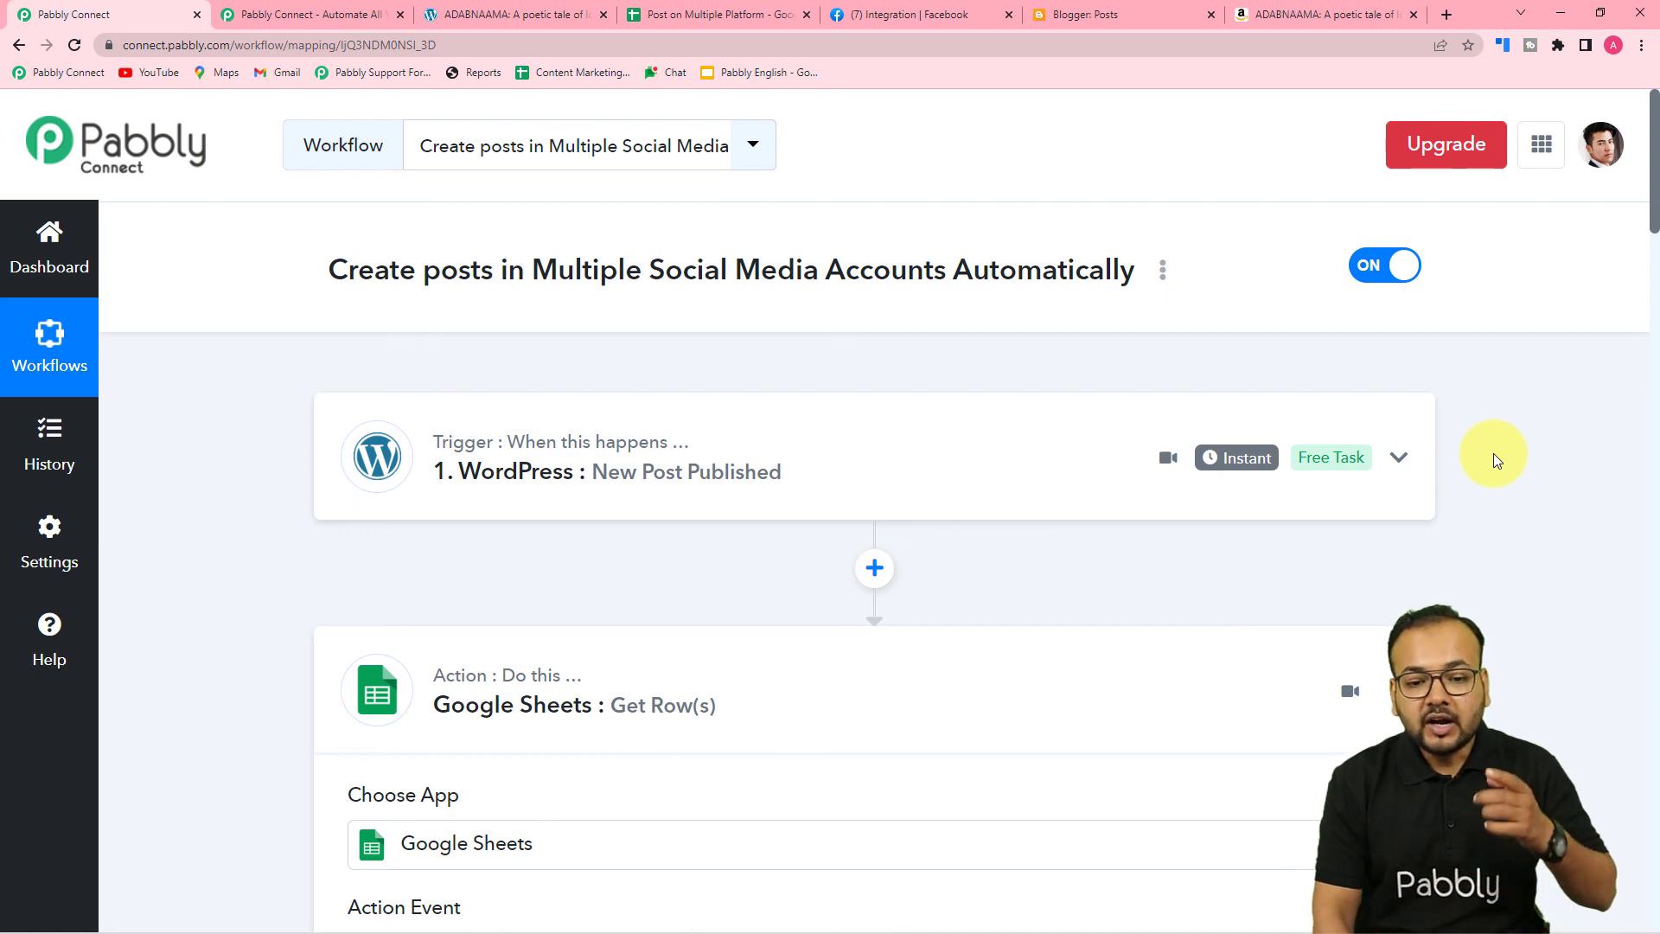
{"action": "left_click", "coordinate": [1400, 457]}
{"action": "left_click", "coordinate": [1400, 459]}
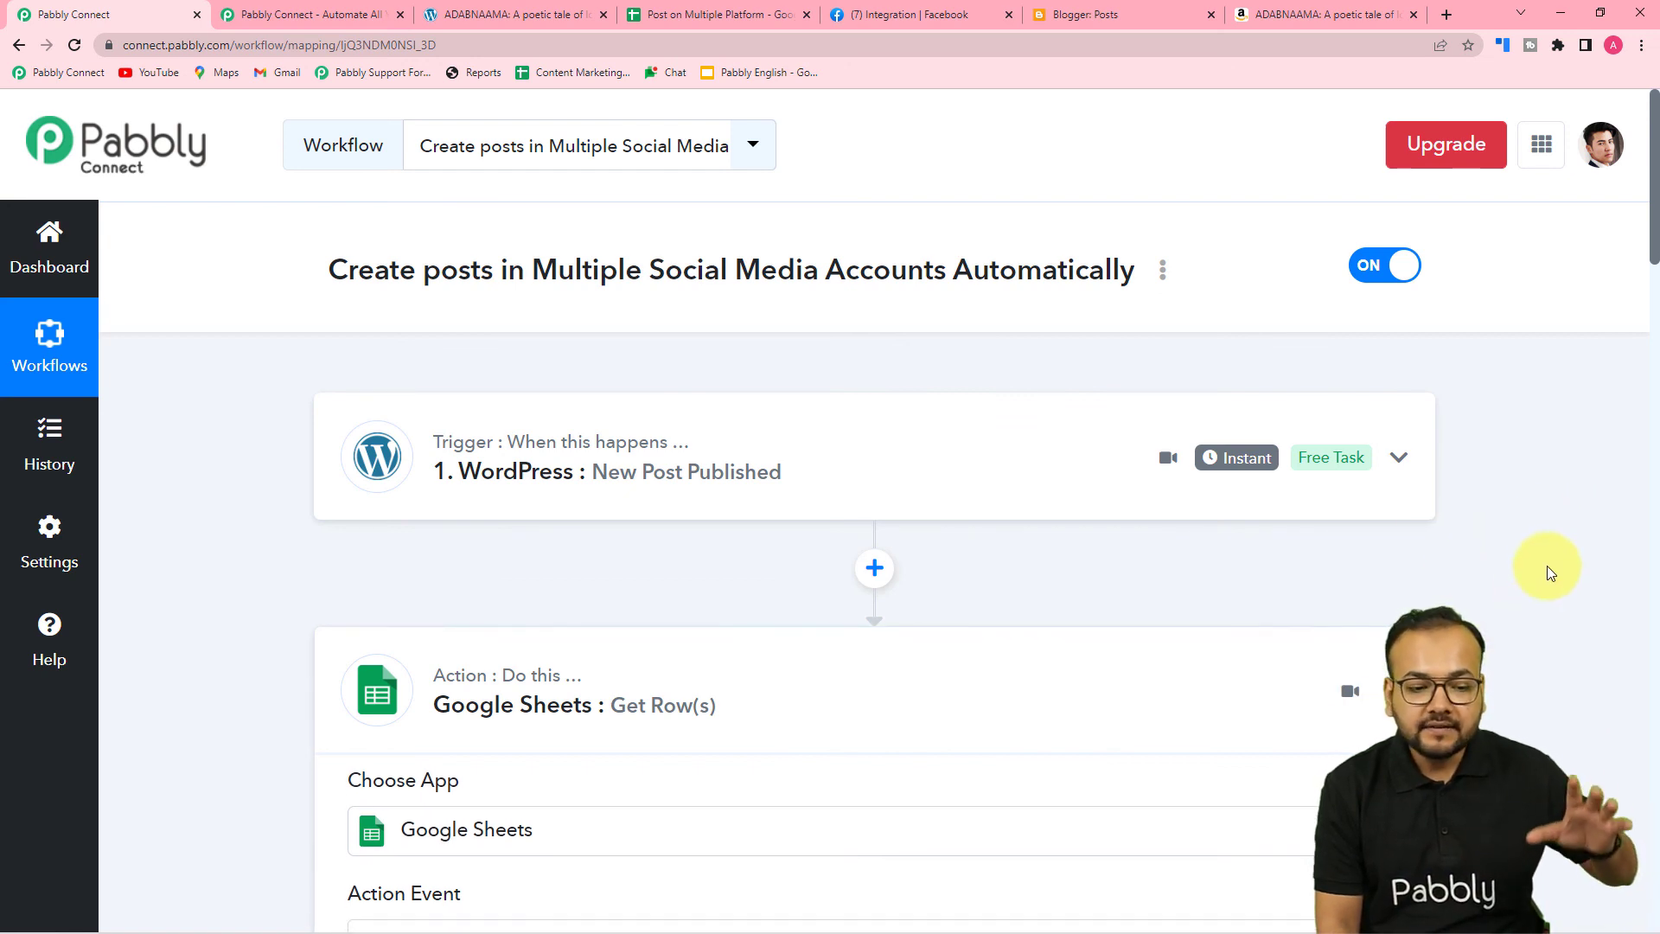
Review the ADABNAAMA post on the WordPress site and the Integration Facebook page, and return to the Pabbly Connect workflow
{"action": "left_click", "coordinate": [510, 18]}
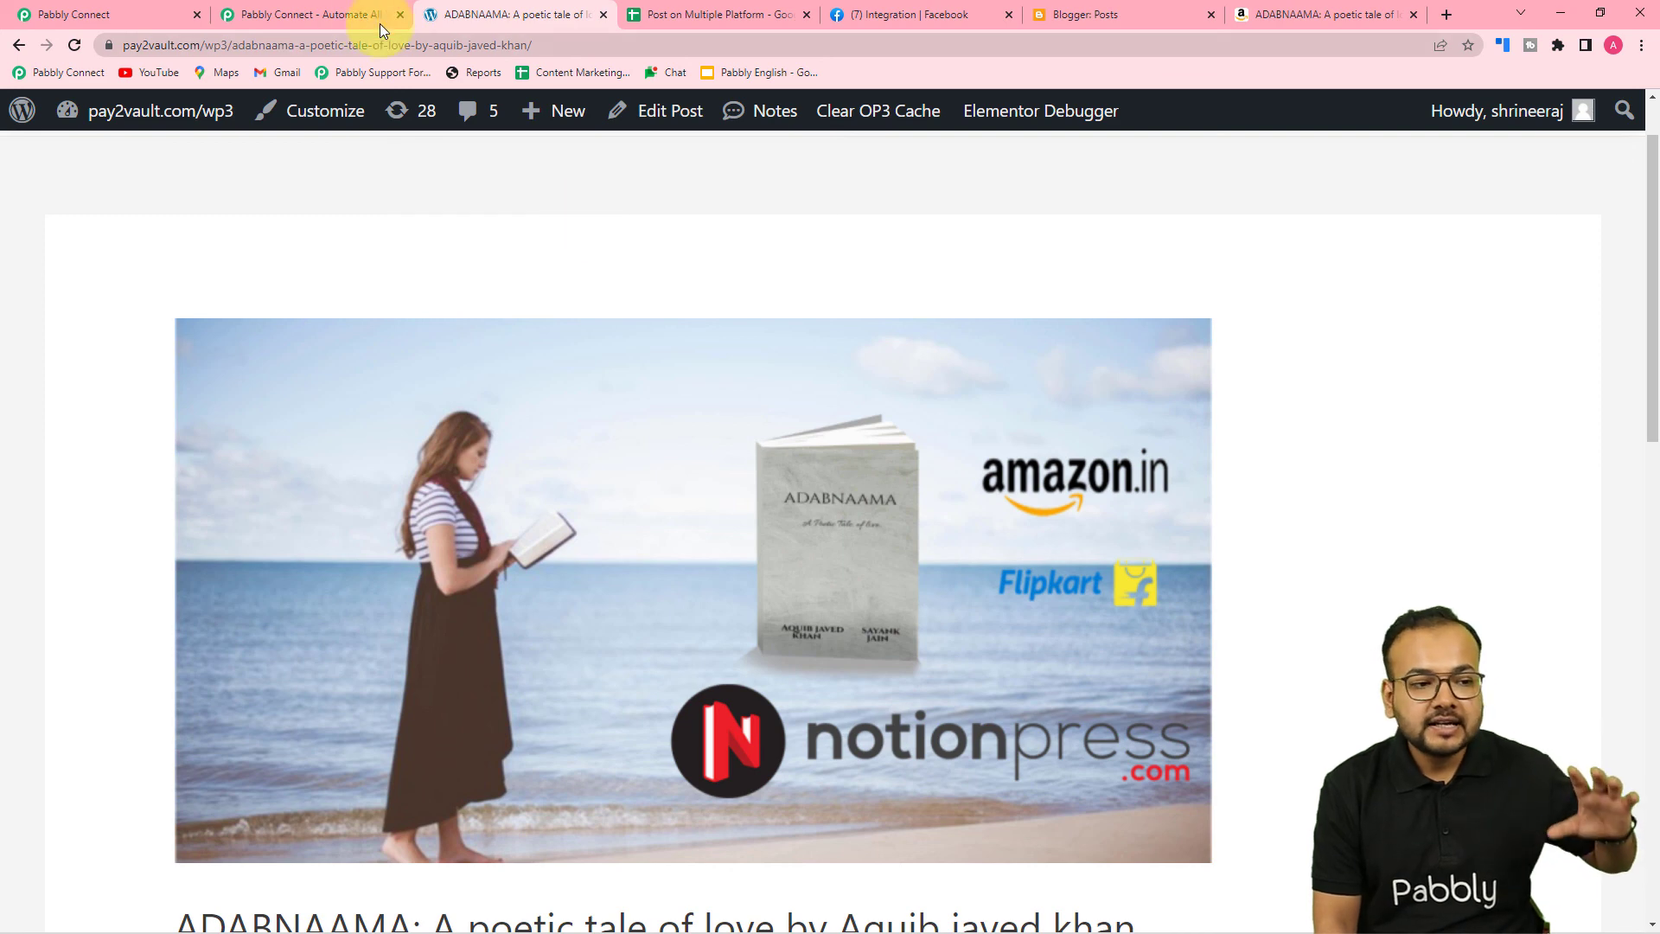
{"action": "left_click", "coordinate": [878, 15]}
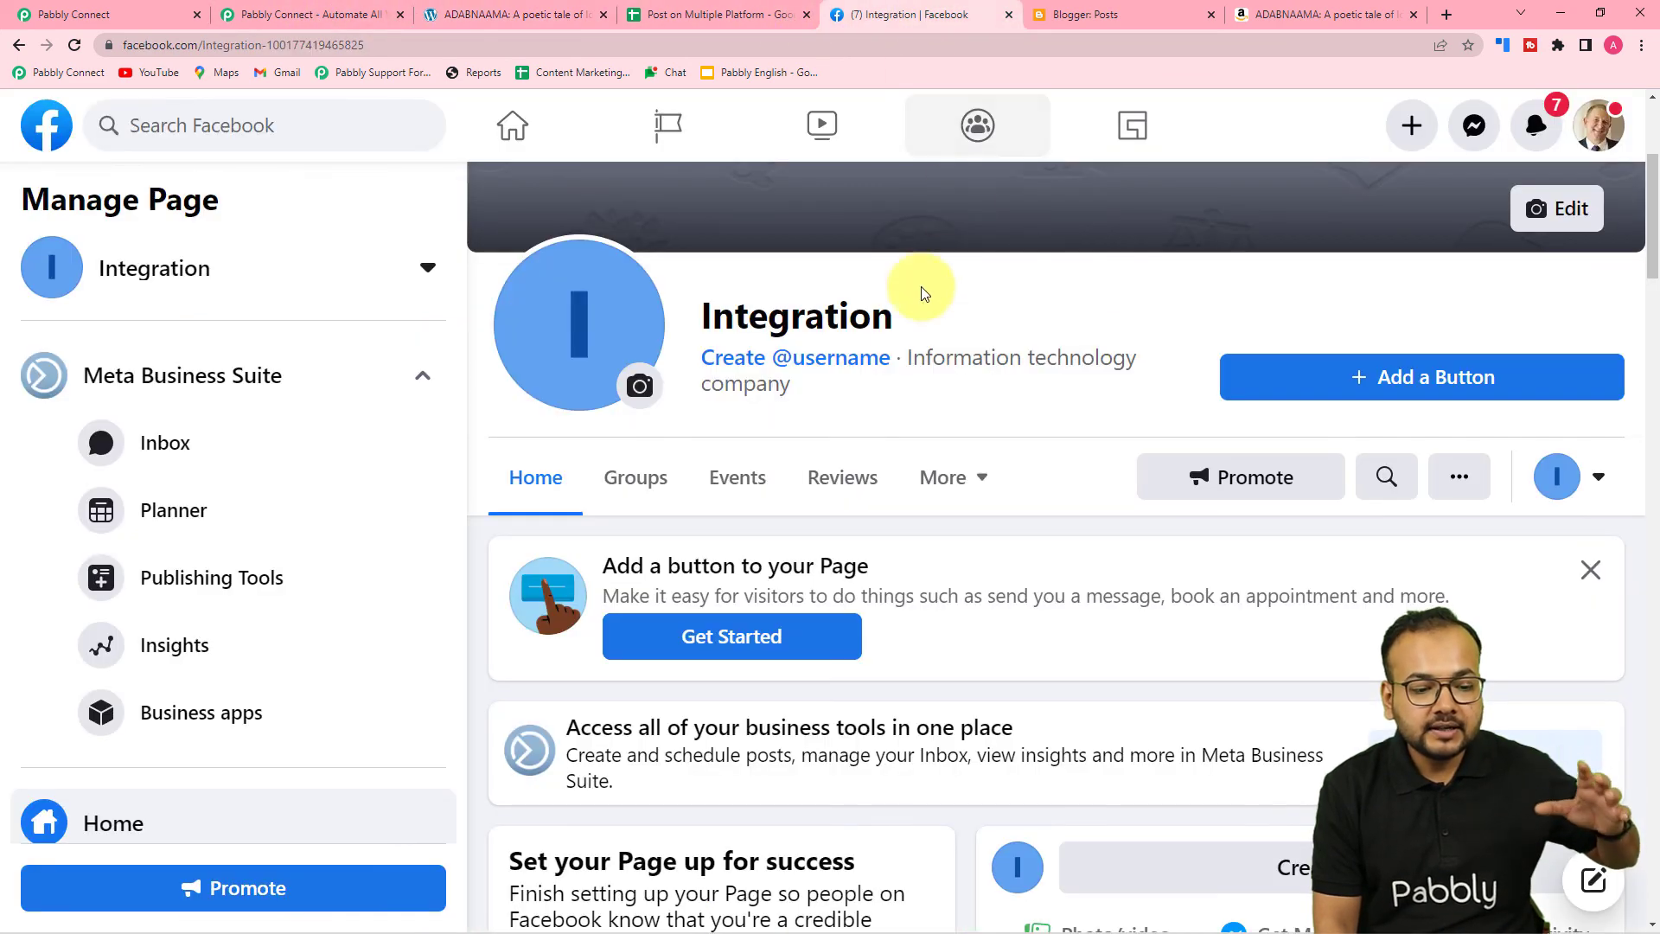
{"action": "scroll", "coordinate": [904, 342], "scroll_direction": "down", "scroll_amount": 6}
{"action": "scroll", "coordinate": [903, 344], "scroll_direction": "down", "scroll_amount": 3}
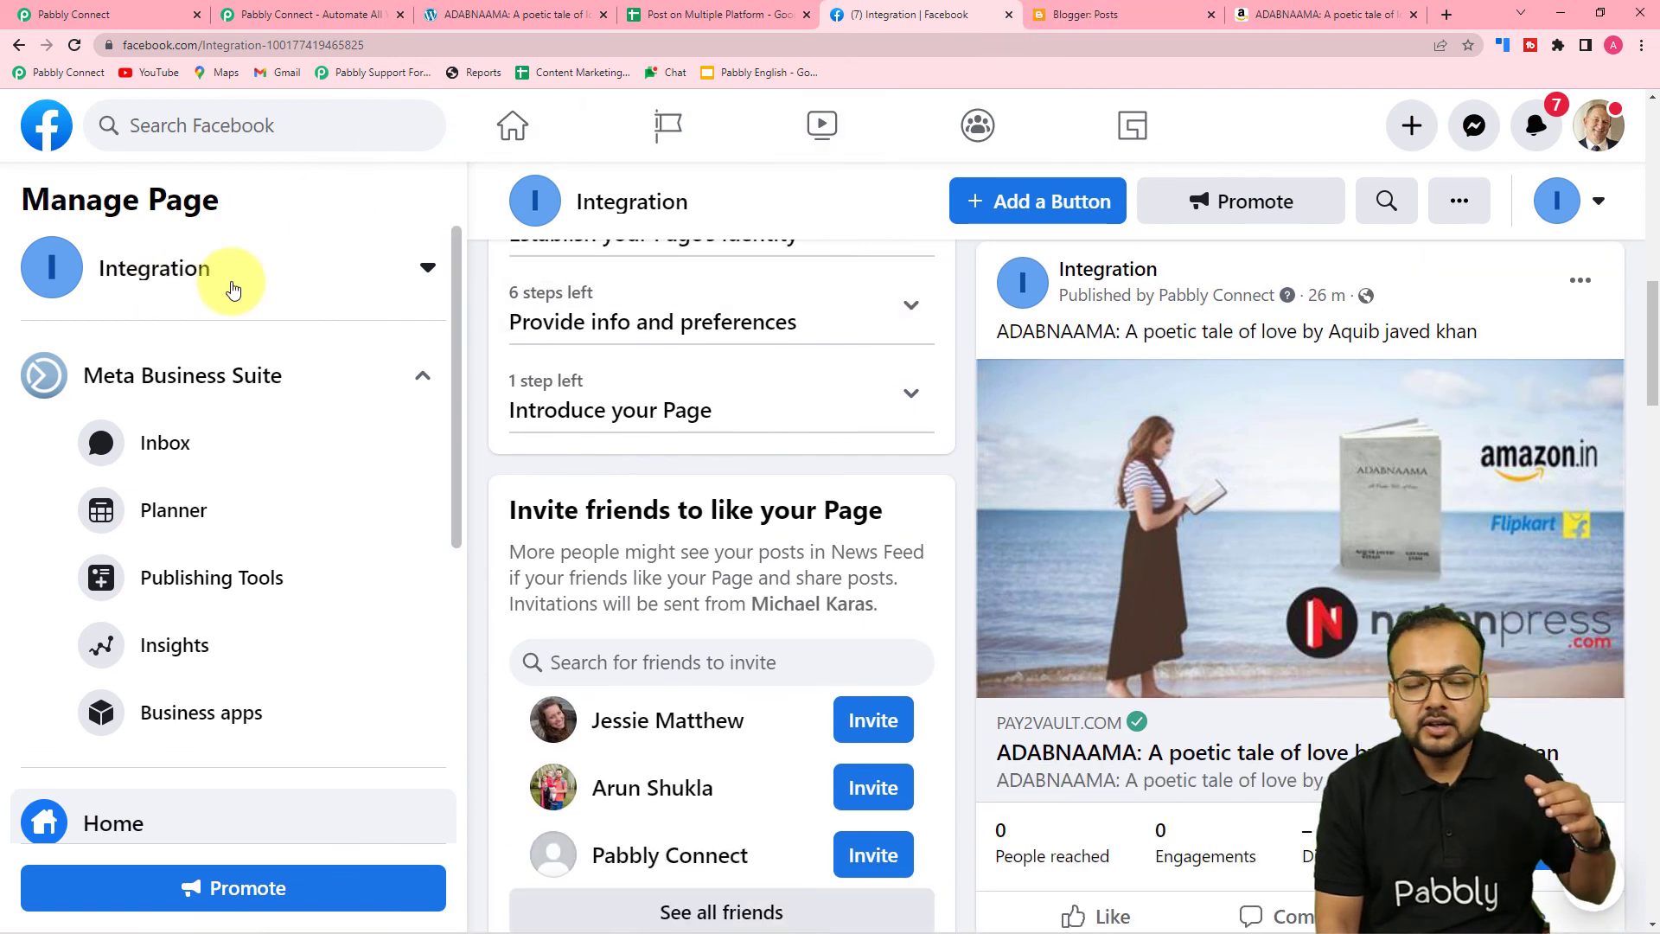
{"action": "left_click", "coordinate": [75, 18]}
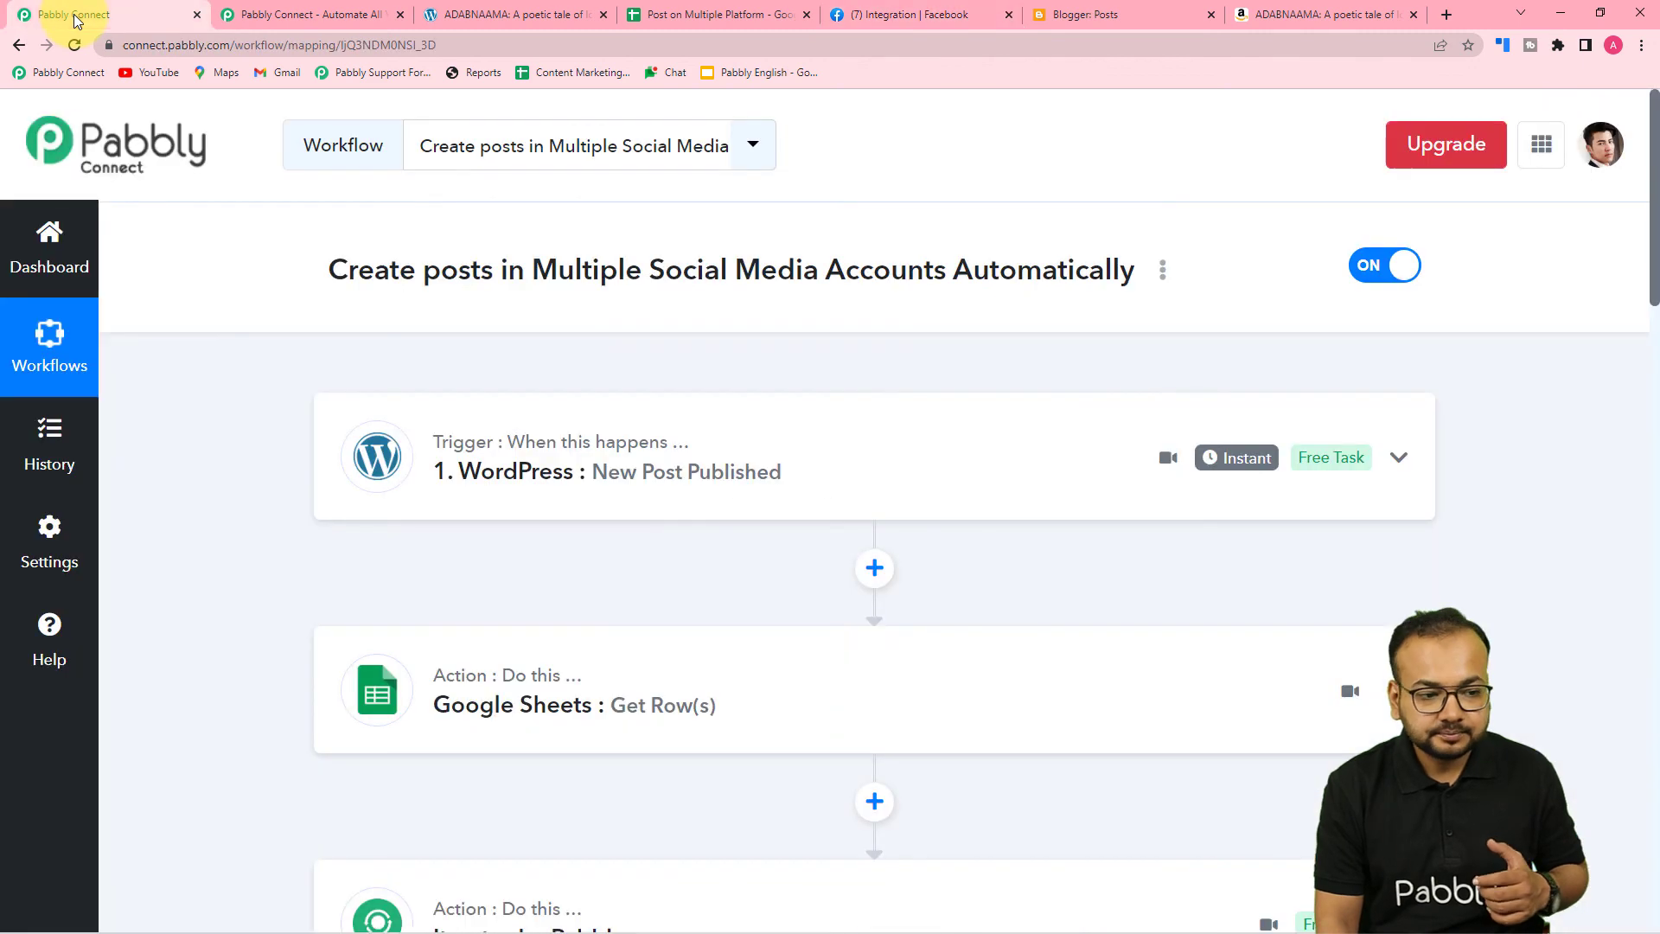
{"action": "scroll", "coordinate": [301, 314], "scroll_direction": "down", "scroll_amount": 1}
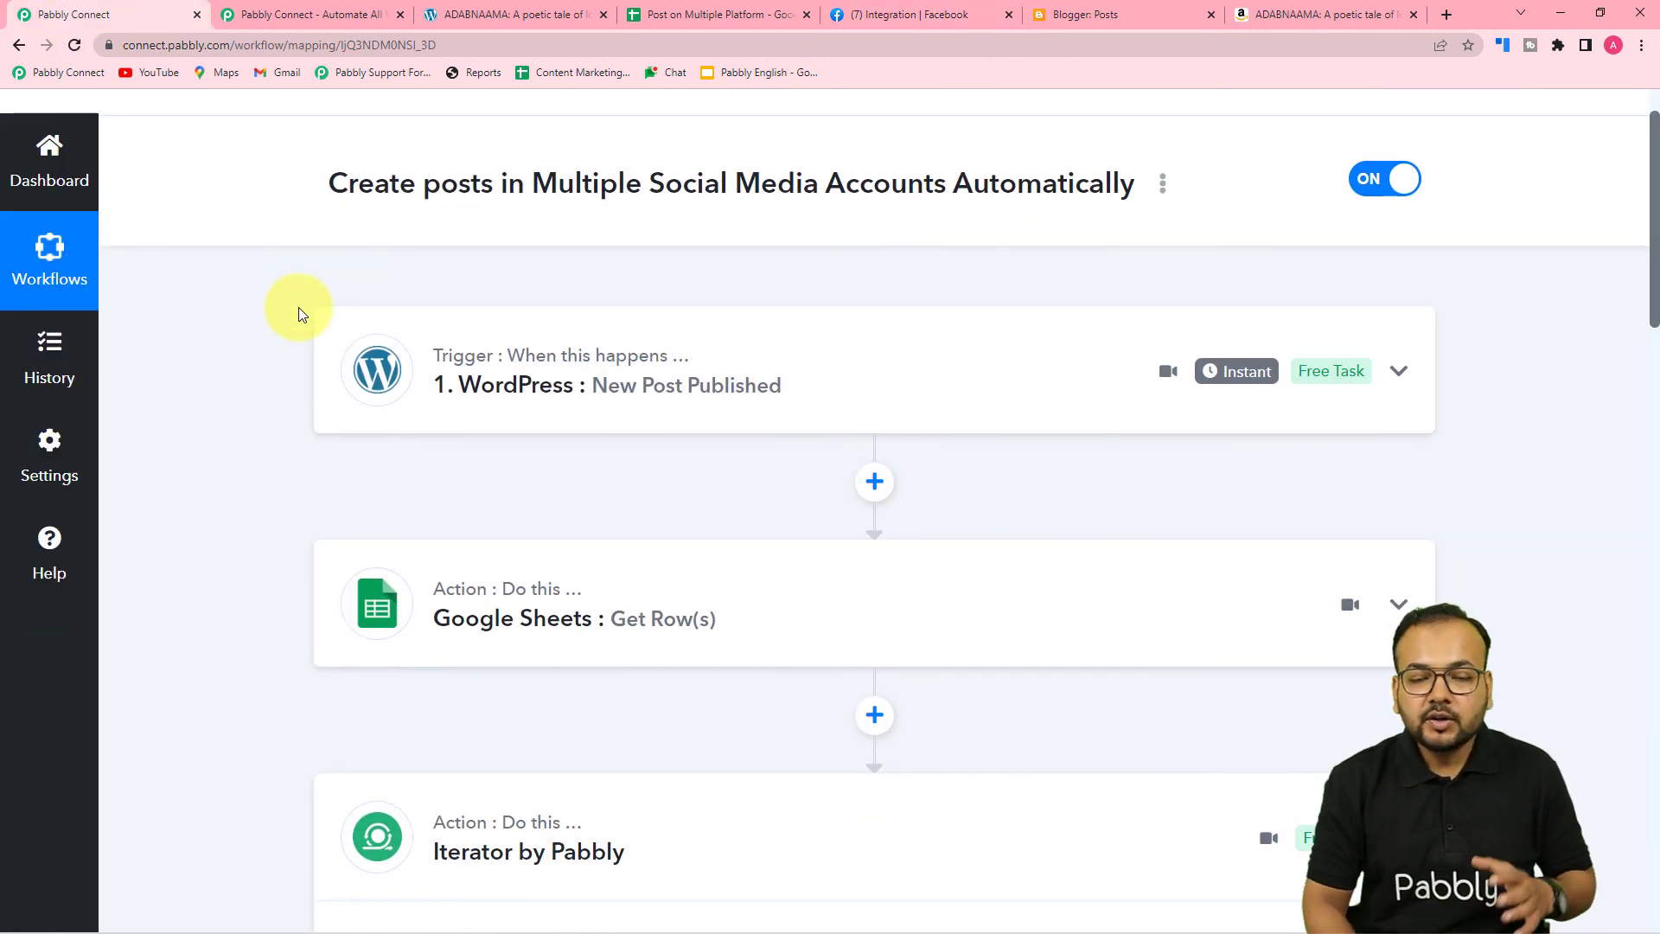